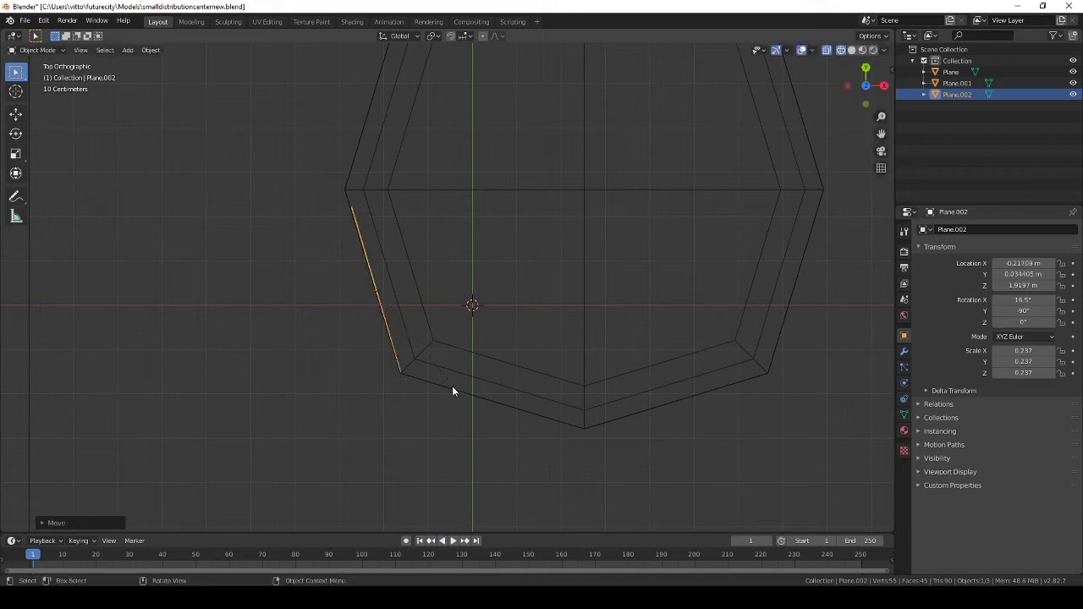
Switch to solid shading and move the octagon side piece along the Y axis
{"action": "middle_click_drag", "start_coordinate": [451, 390], "coordinate": [525, 283]}
{"action": "scroll", "coordinate": [525, 283], "scroll_direction": "up", "scroll_amount": 5}
{"action": "key", "text": "shift+z"}
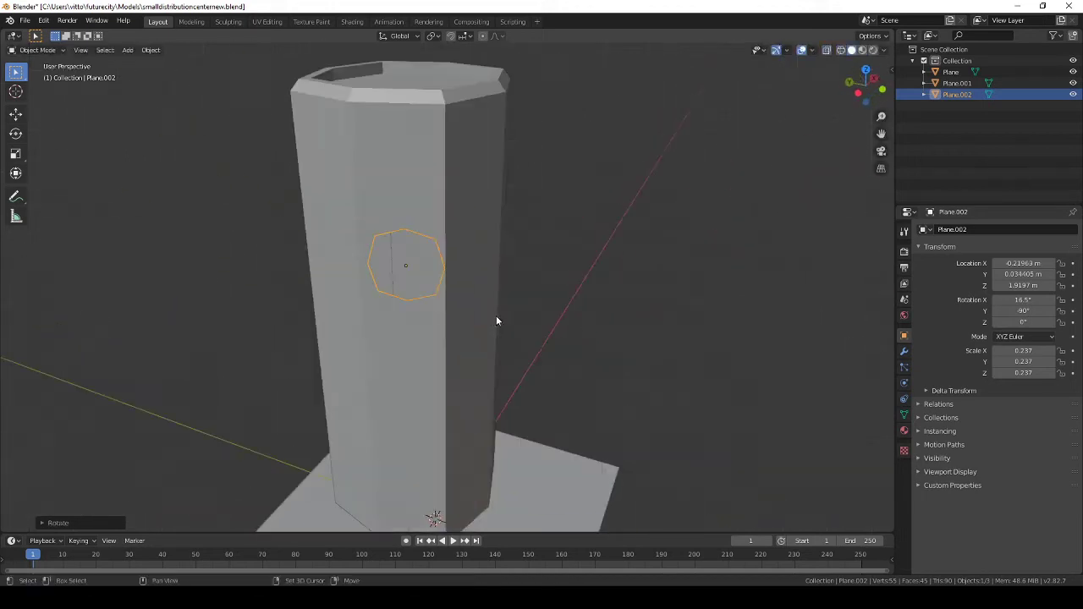
{"action": "key", "text": "g"}
{"action": "key", "text": "y"}
{"action": "left_click", "coordinate": [458, 321]}
Try extruding the octagon face in Edit Mode, then cancel and undo it
{"action": "key", "text": "Tab"}
{"action": "mouse_move", "coordinate": [458, 322]}
{"action": "middle_mouse_down"}
{"action": "mouse_move", "coordinate": [435, 314]}
{"action": "mouse_move", "coordinate": [567, 302]}
{"action": "middle_mouse_up"}
{"action": "key", "text": "e"}
{"action": "key", "text": "Escape"}
{"action": "key", "text": "ctrl+z"}
{"action": "key", "text": "ctrl+z"}
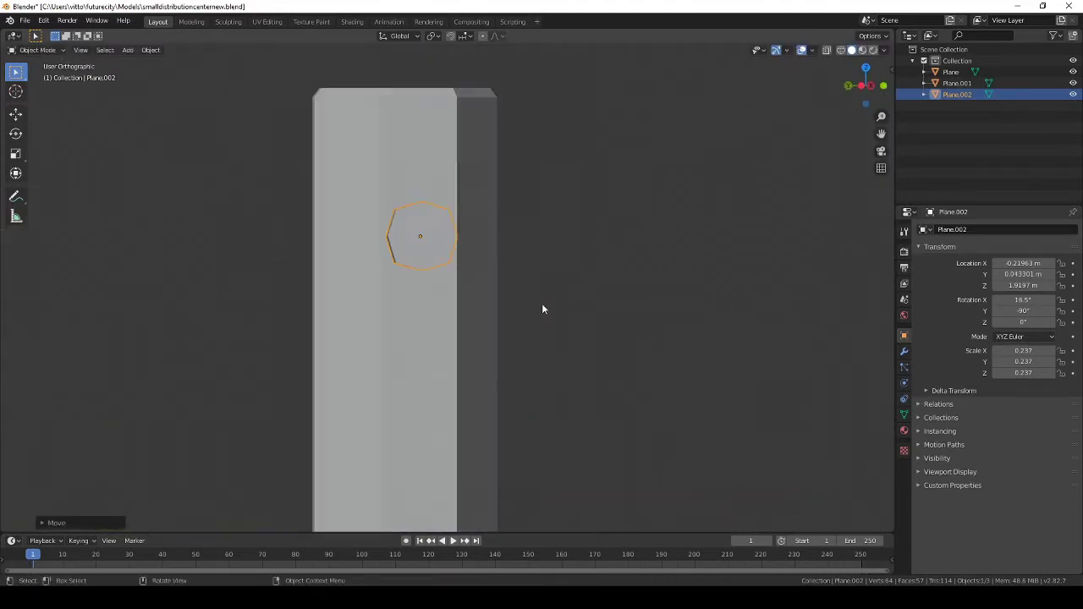
Rotate the side piece and check its mesh from the top view
{"action": "key", "text": "r"}
{"action": "left_click", "coordinate": [531, 347]}
{"action": "mouse_move", "coordinate": [531, 347]}
{"action": "middle_mouse_down"}
{"action": "mouse_move", "coordinate": [482, 261]}
{"action": "mouse_move", "coordinate": [538, 285]}
{"action": "middle_mouse_up"}
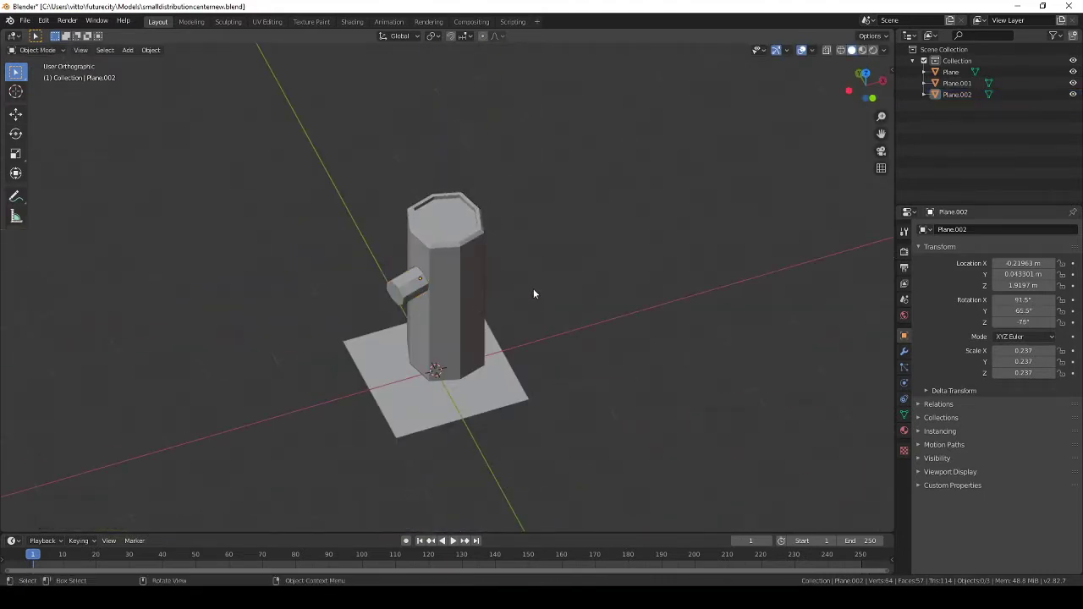
{"action": "scroll", "coordinate": [533, 288], "scroll_direction": "up", "scroll_amount": 3}
{"action": "key", "text": "Tab"}
{"action": "key", "text": "KP_7"}
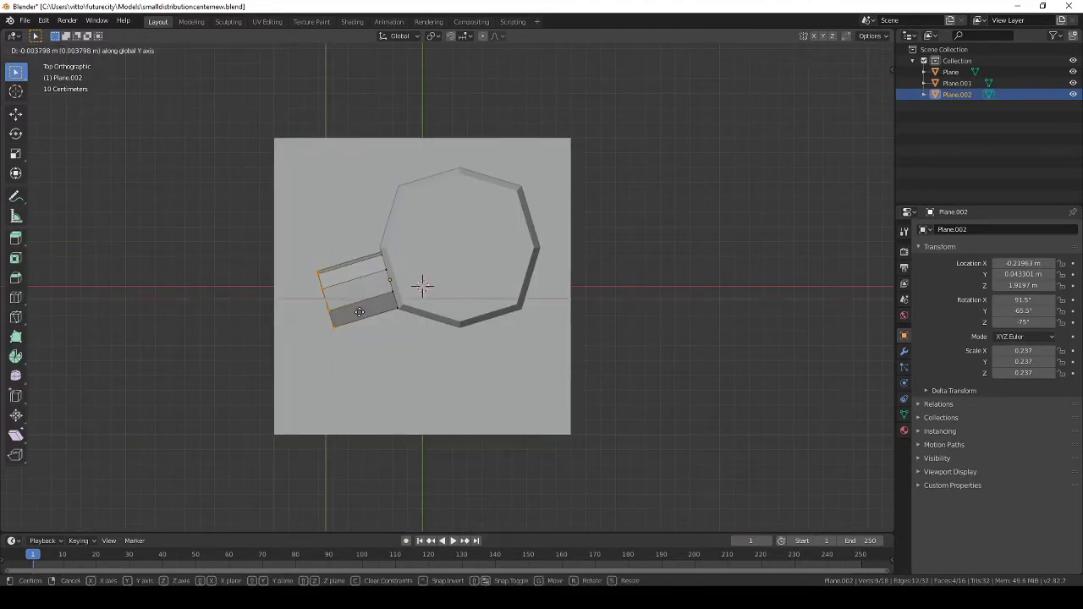
{"action": "key", "text": "Tab"}
Select only the tower column Plane.001, show its modifiers, and save the file
{"action": "left_click", "coordinate": [393, 279]}
{"action": "key", "text": "KP_7"}
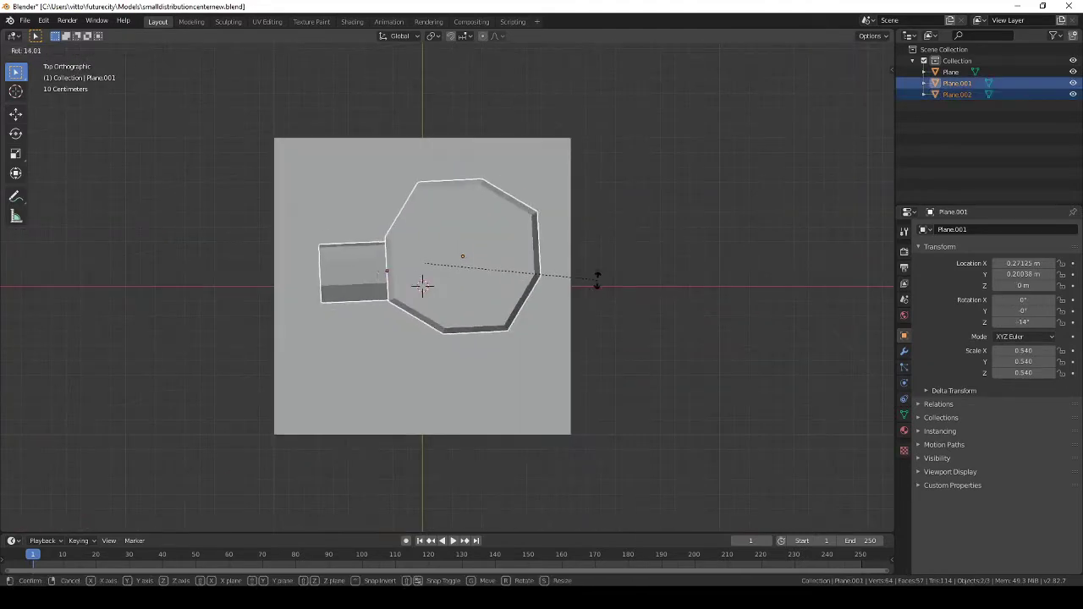
{"action": "mouse_move", "coordinate": [597, 280]}
{"action": "middle_mouse_down"}
{"action": "mouse_move", "coordinate": [584, 234]}
{"action": "mouse_move", "coordinate": [470, 245]}
{"action": "mouse_move", "coordinate": [578, 250]}
{"action": "middle_mouse_up"}
{"action": "scroll", "coordinate": [470, 254], "scroll_direction": "down", "scroll_amount": 2}
{"action": "left_click", "coordinate": [458, 279]}
{"action": "left_click", "coordinate": [904, 350]}
{"action": "key", "text": "ctrl+s"}
{"action": "left_click", "coordinate": [999, 229]}
Try a 0.074 m Wireframe modifier on the column, then remove it
{"action": "left_click", "coordinate": [856, 441]}
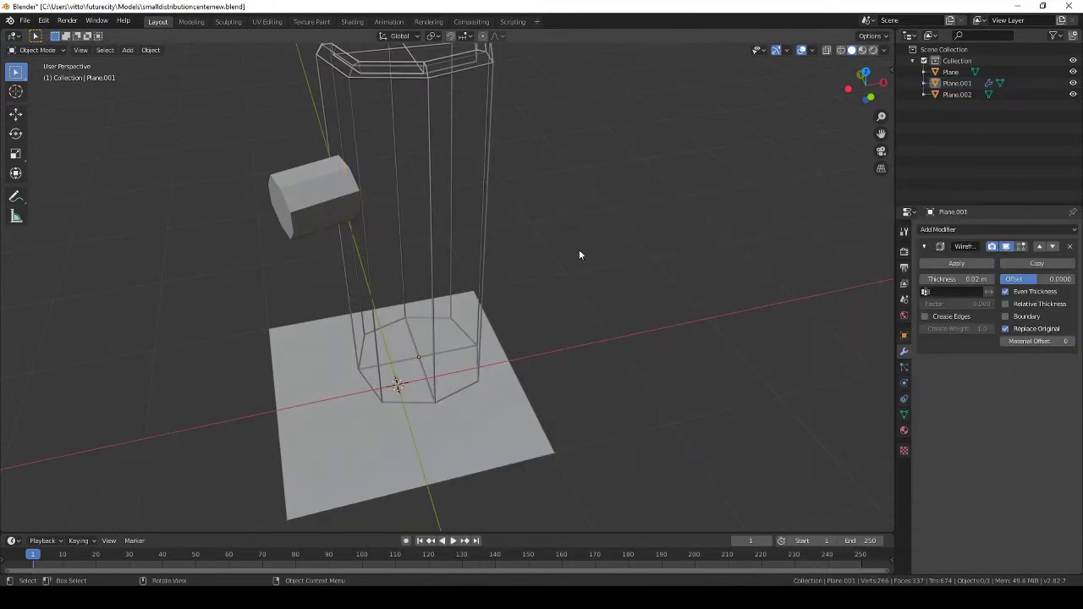
{"action": "left_click", "coordinate": [1016, 332]}
{"action": "left_click_drag", "start_coordinate": [957, 280], "coordinate": [994, 279]}
{"action": "scroll", "coordinate": [492, 232], "scroll_direction": "down", "scroll_amount": 2}
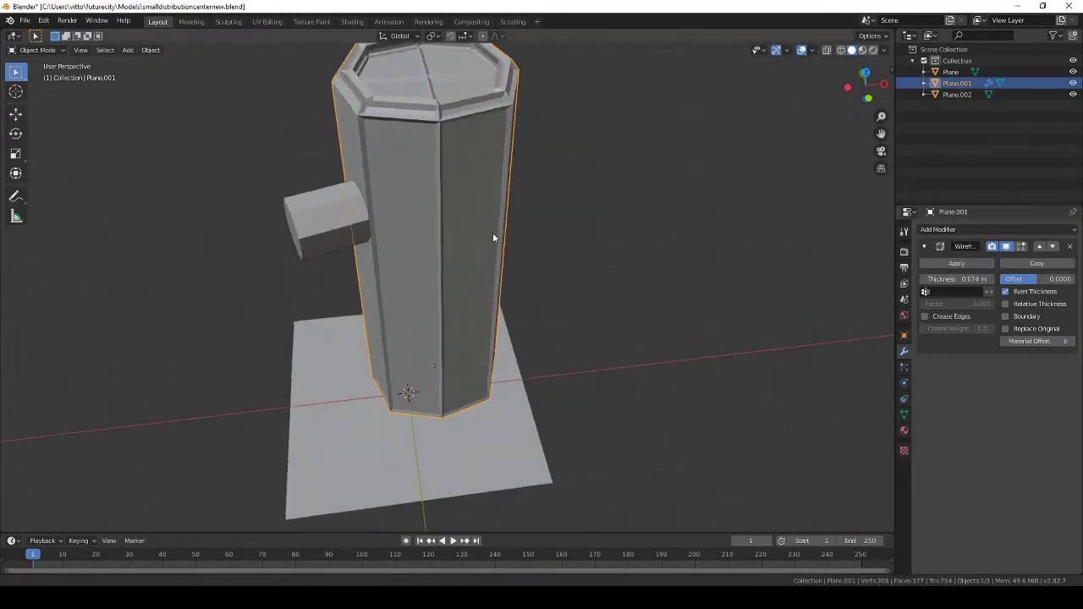
{"action": "middle_click_drag", "start_coordinate": [493, 233], "coordinate": [498, 264]}
{"action": "scroll", "coordinate": [498, 264], "scroll_direction": "up", "scroll_amount": 2}
{"action": "key", "text": "Tab"}
{"action": "key", "text": "Tab"}
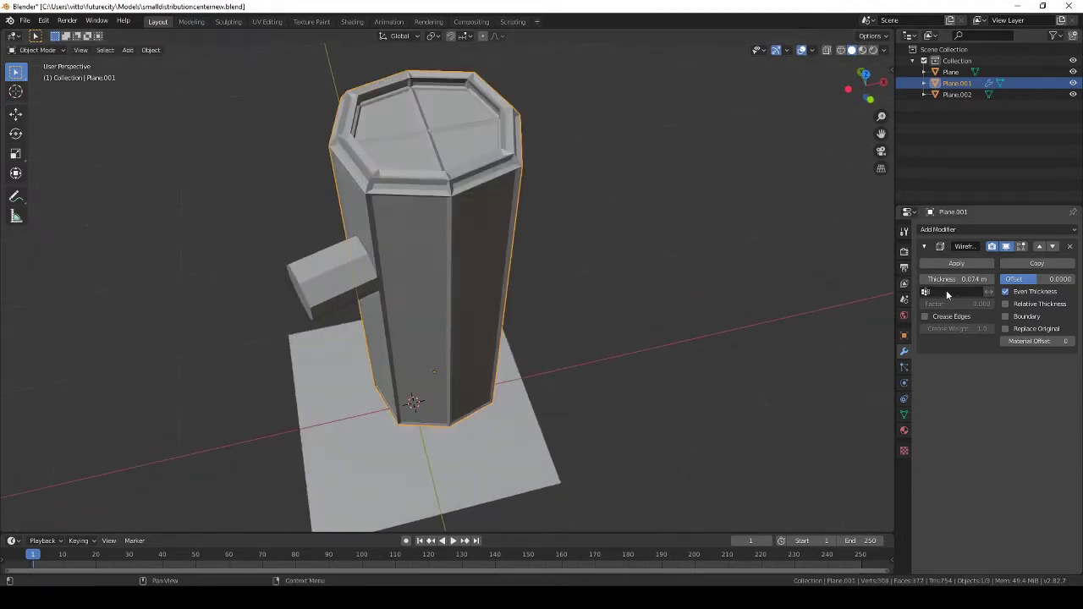
{"action": "key", "text": "Tab"}
{"action": "left_click", "coordinate": [1070, 247]}
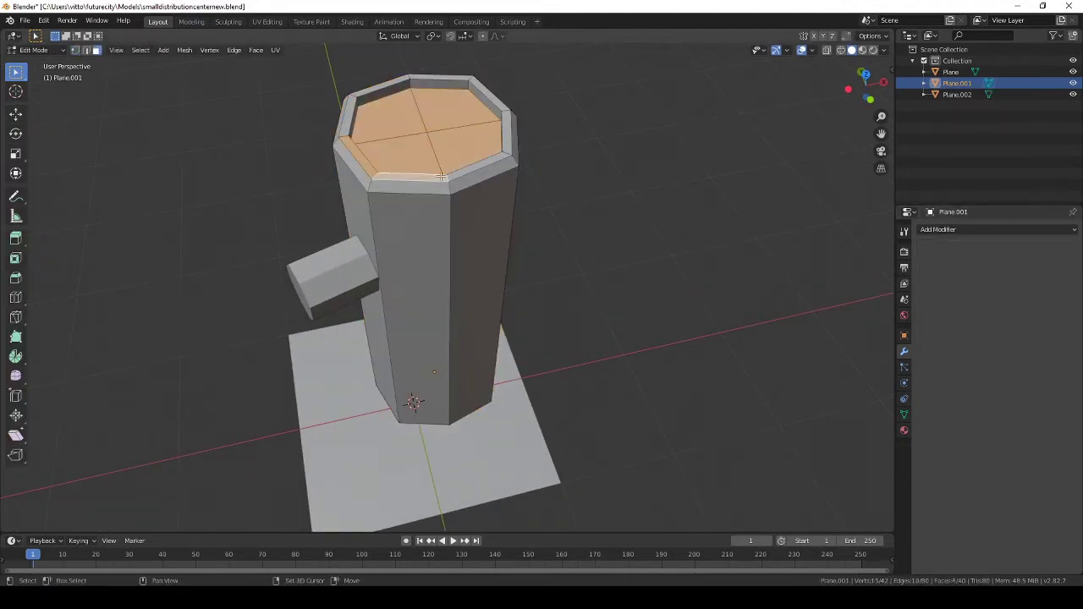
Select the column's top faces in X-ray and assign them to a new 'roof' vertex group
{"action": "key", "text": "KP_3"}
{"action": "key", "text": "shift+z"}
{"action": "left_click_drag", "start_coordinate": [458, 253], "coordinate": [458, 253]}
{"action": "middle_click_drag", "start_coordinate": [458, 253], "coordinate": [553, 296]}
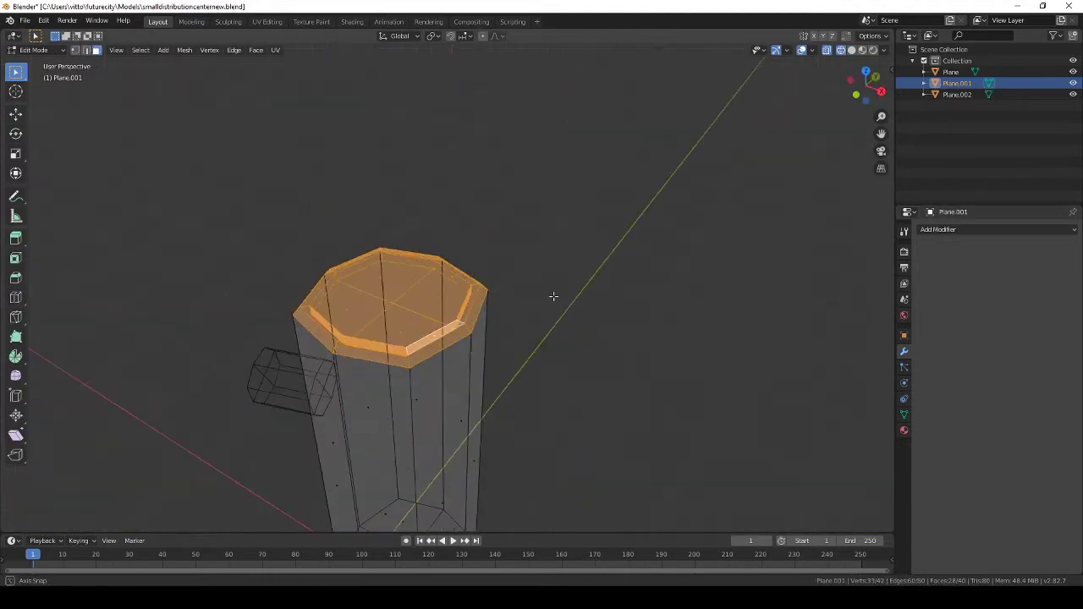
{"action": "left_click", "coordinate": [904, 413]}
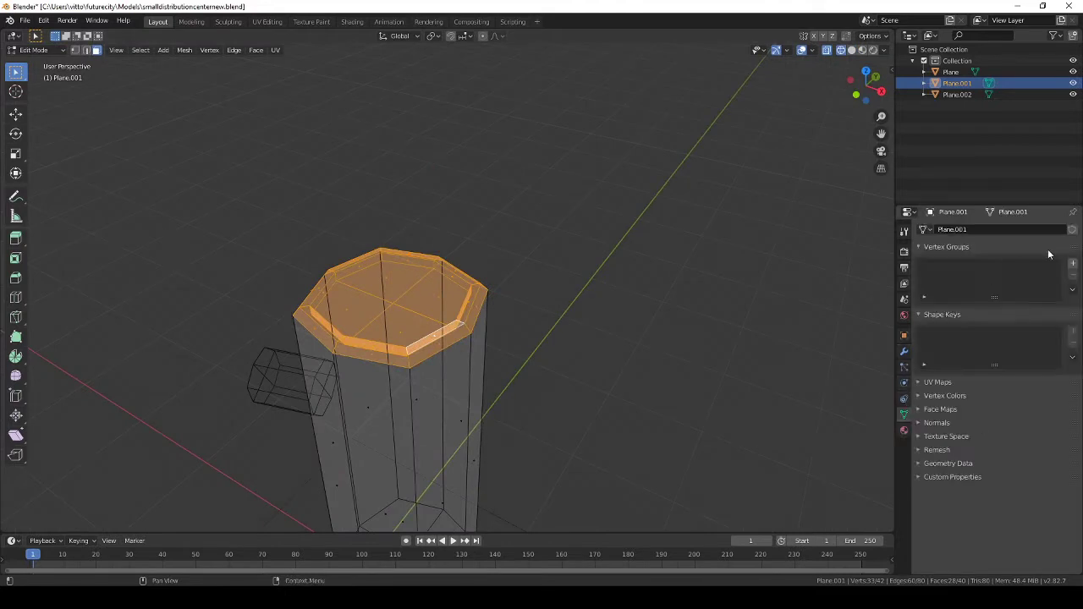
{"action": "left_click", "coordinate": [1073, 263]}
{"action": "type", "text": "roof"}
Select the column's side faces, add them to a 'main' vertex group, and save
{"action": "key", "text": "KP_3"}
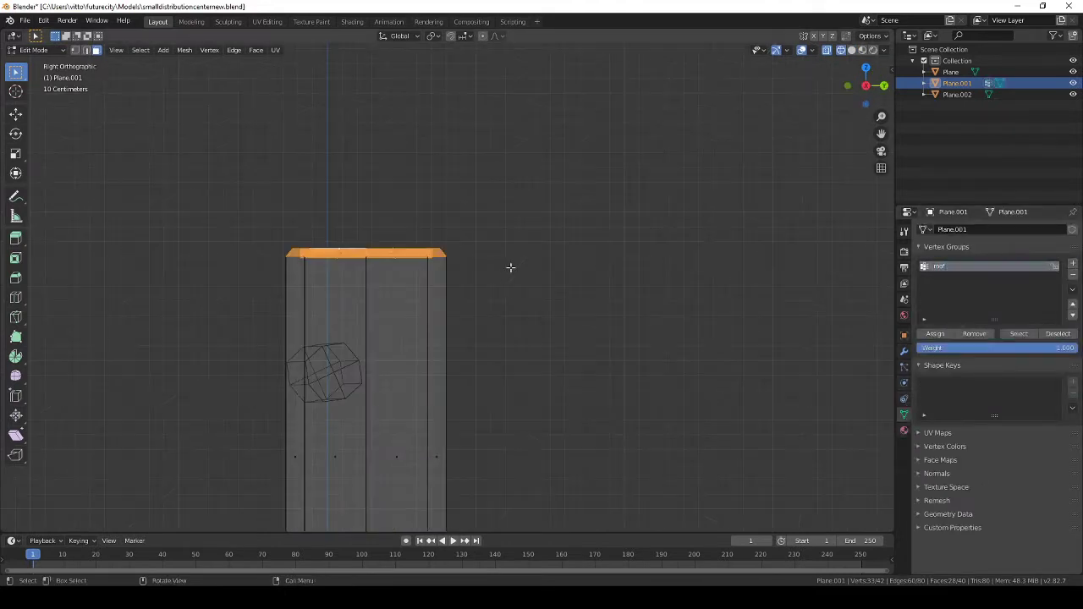
{"action": "key", "text": "shift+z"}
{"action": "left_click_drag", "start_coordinate": [346, 347], "coordinate": [510, 363]}
{"action": "left_click", "coordinate": [1073, 263]}
{"action": "key", "text": "Return"}
{"action": "key", "text": "ctrl+s"}
Add three horizontal loop cuts around the tower sides and return to Object Mode
{"action": "scroll", "coordinate": [412, 336], "scroll_direction": "up", "scroll_amount": 2}
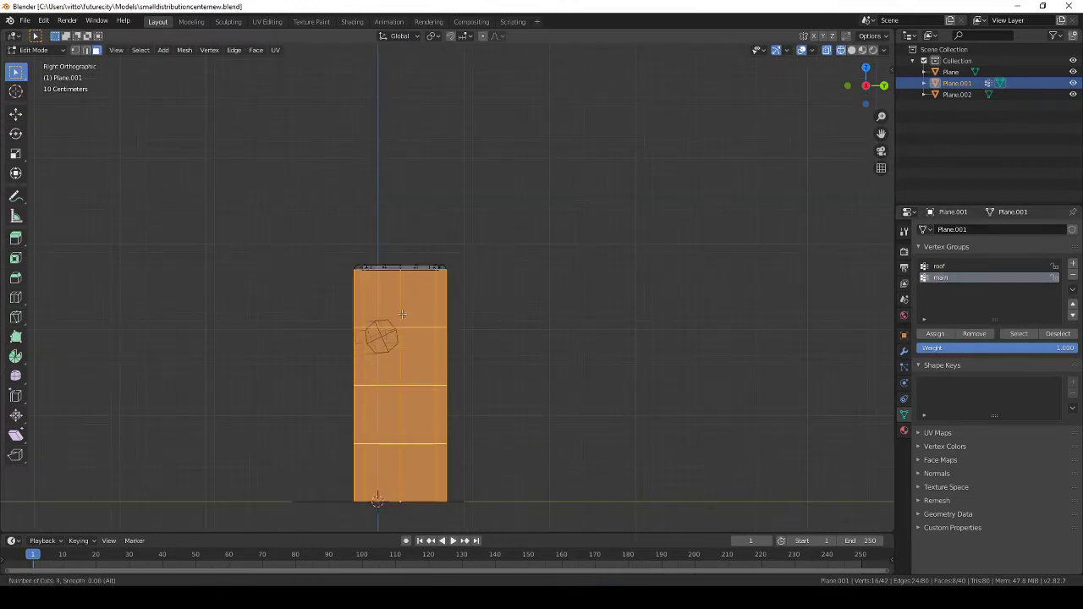
{"action": "left_click", "coordinate": [402, 314]}
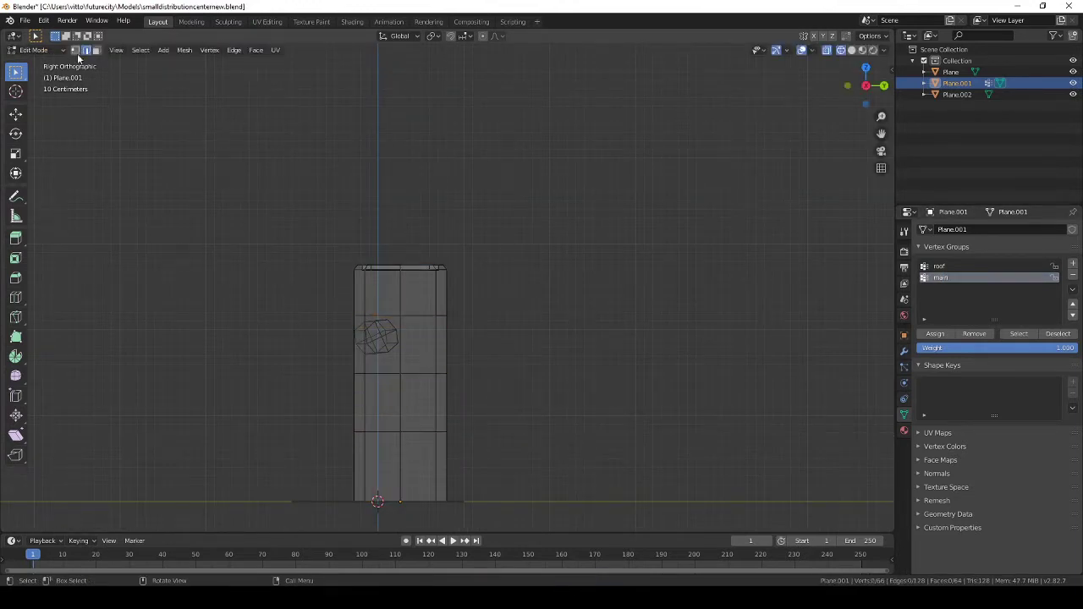
{"action": "left_click_drag", "start_coordinate": [347, 285], "coordinate": [520, 467]}
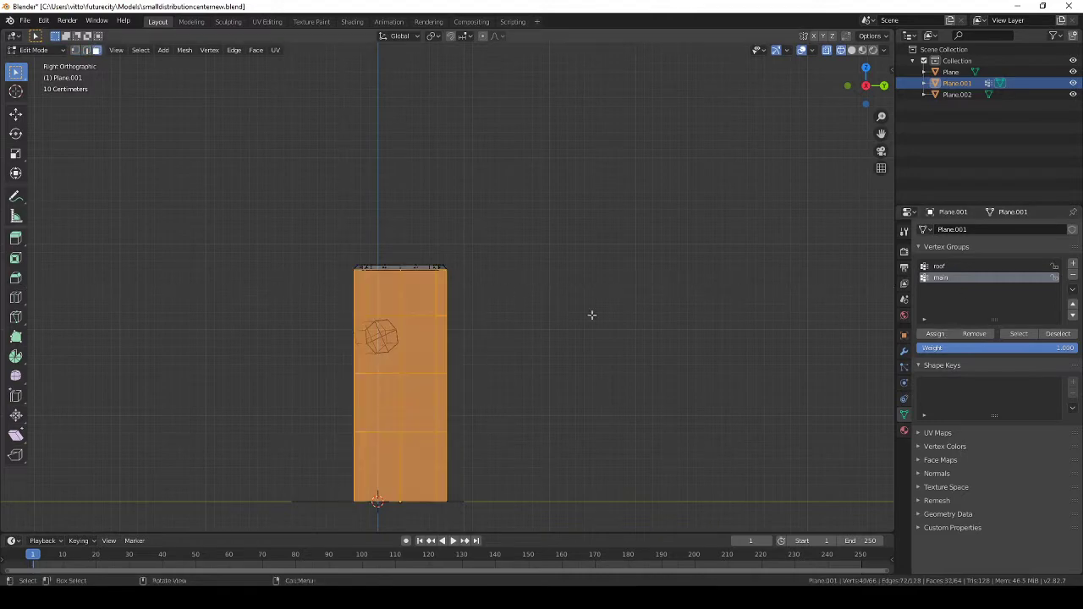
{"action": "key", "text": "Tab"}
{"action": "middle_click_drag", "start_coordinate": [590, 314], "coordinate": [618, 349]}
{"action": "key", "text": "z"}
{"action": "scroll", "coordinate": [465, 327], "scroll_direction": "up", "scroll_amount": 4}
Add a Wireframe modifier to the column limited to the 'main' group, keeping the original
{"action": "left_click", "coordinate": [904, 350]}
{"action": "left_click", "coordinate": [995, 230]}
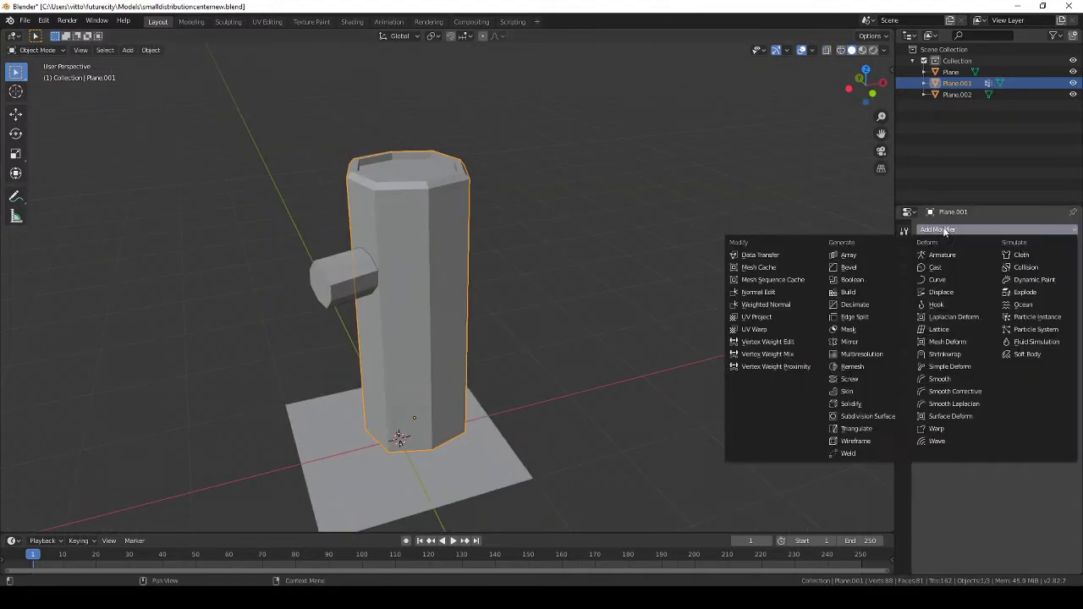
{"action": "left_click", "coordinate": [836, 472]}
{"action": "left_click", "coordinate": [952, 291]}
{"action": "left_click", "coordinate": [935, 318]}
{"action": "left_click", "coordinate": [952, 291]}
{"action": "left_click", "coordinate": [948, 306]}
{"action": "left_click", "coordinate": [1030, 328]}
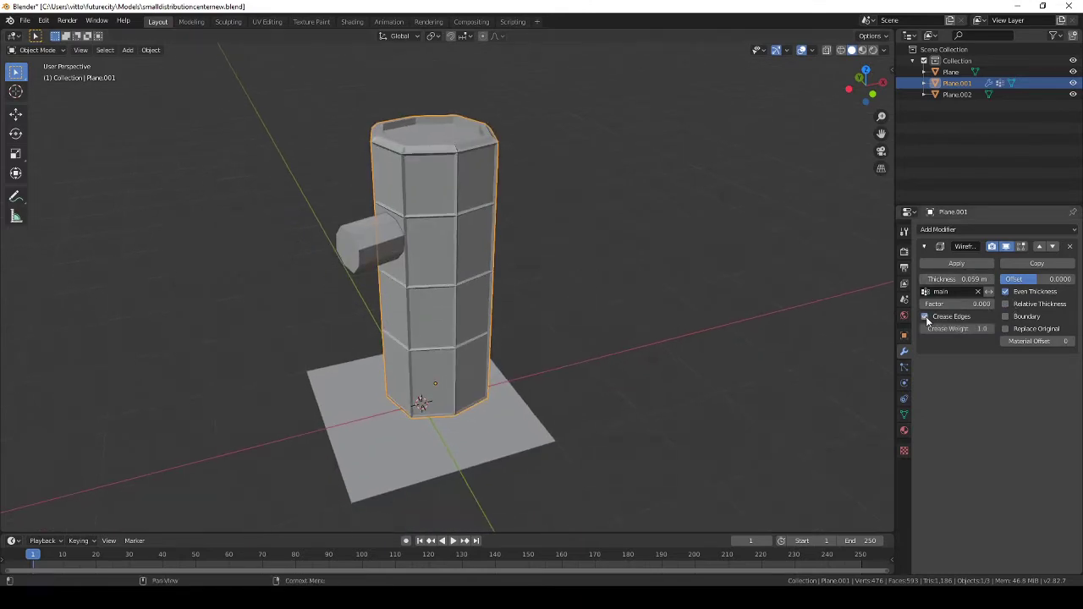
{"action": "left_click", "coordinate": [926, 316]}
{"action": "scroll", "coordinate": [661, 296], "scroll_direction": "up", "scroll_amount": 4}
{"action": "scroll", "coordinate": [455, 292], "scroll_direction": "down", "scroll_amount": 6}
{"action": "mouse_move", "coordinate": [455, 293]}
{"action": "middle_mouse_down"}
{"action": "mouse_move", "coordinate": [464, 301]}
{"action": "mouse_move", "coordinate": [437, 296]}
{"action": "middle_mouse_up"}
Give the side box a Wireframe modifier with 0.162 m thickness
{"action": "left_click", "coordinate": [285, 279]}
{"action": "left_click", "coordinate": [994, 230]}
{"action": "left_click", "coordinate": [838, 466]}
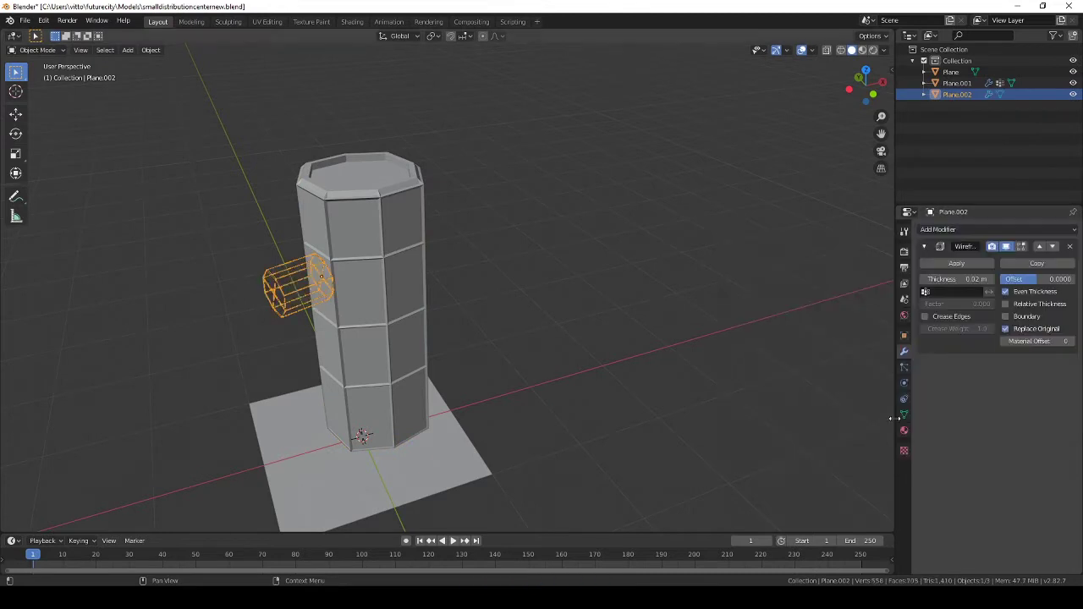
{"action": "left_click_drag", "start_coordinate": [956, 279], "coordinate": [982, 280]}
{"action": "mouse_move", "coordinate": [982, 279]}
{"action": "middle_mouse_down"}
{"action": "mouse_move", "coordinate": [474, 333]}
{"action": "mouse_move", "coordinate": [508, 322]}
{"action": "middle_mouse_up"}
{"action": "scroll", "coordinate": [559, 303], "scroll_direction": "up", "scroll_amount": 4}
{"action": "scroll", "coordinate": [568, 312], "scroll_direction": "down", "scroll_amount": 5}
{"action": "scroll", "coordinate": [508, 322], "scroll_direction": "down", "scroll_amount": 2}
{"action": "scroll", "coordinate": [483, 271], "scroll_direction": "up", "scroll_amount": 3}
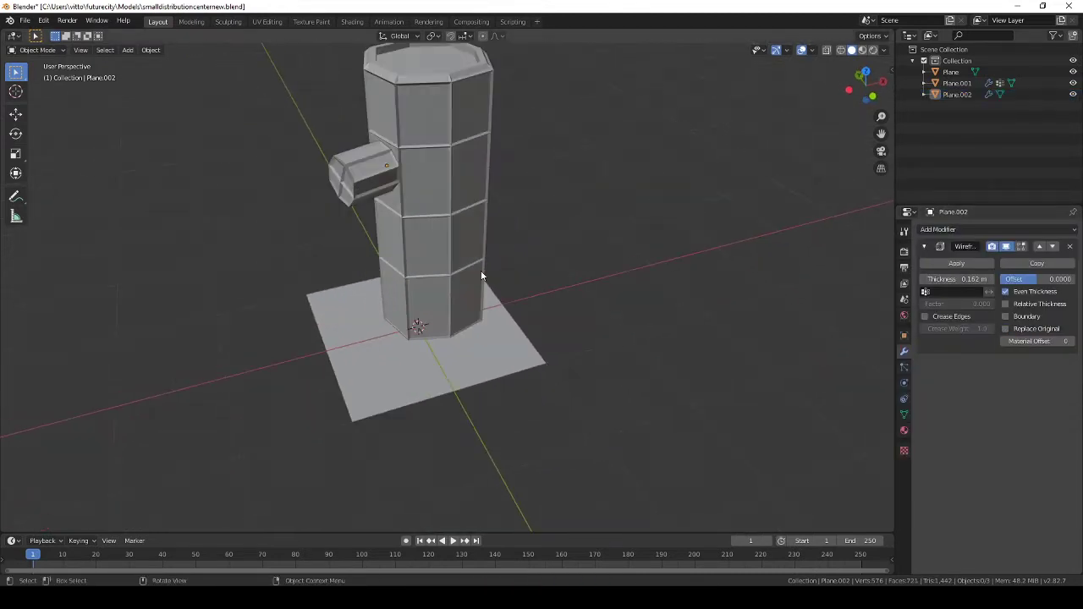
{"action": "scroll", "coordinate": [483, 274], "scroll_direction": "down", "scroll_amount": 2}
Save the file and open File > Append to browse the elements library
{"action": "key", "text": "ctrl+s"}
{"action": "left_click", "coordinate": [24, 20]}
{"action": "left_click", "coordinate": [42, 145]}
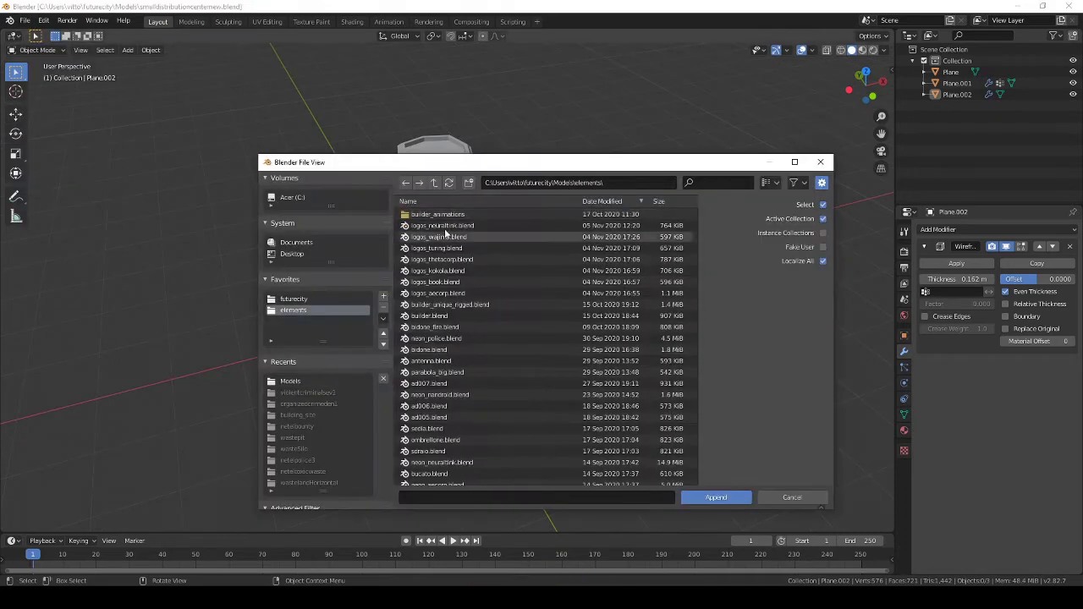
Append Collection.001 and Collection.002 from the elements .blend files
{"action": "double_click", "coordinate": [428, 237]}
{"action": "double_click", "coordinate": [414, 214]}
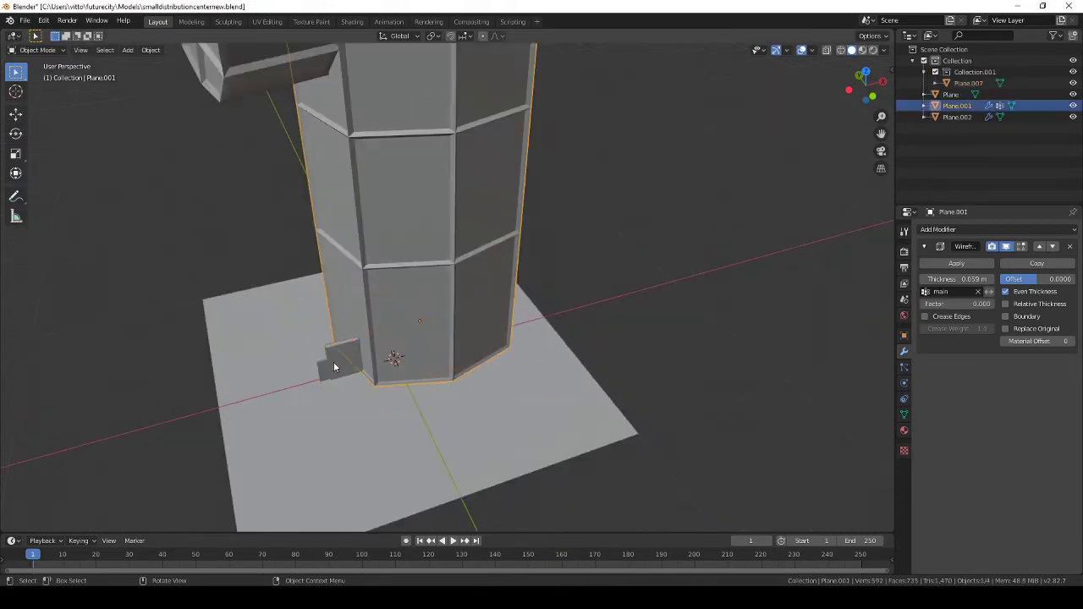
{"action": "left_click", "coordinate": [25, 20]}
{"action": "left_click", "coordinate": [42, 145]}
{"action": "double_click", "coordinate": [425, 273]}
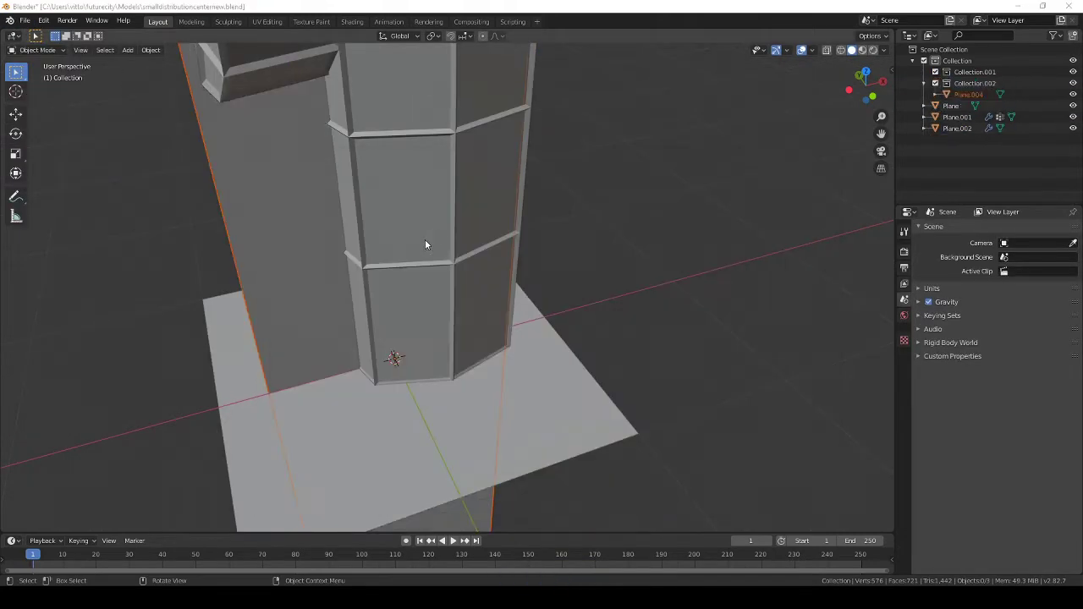
{"action": "scroll", "coordinate": [425, 243], "scroll_direction": "down", "scroll_amount": 8}
Rotate the thin panel Plane.004 upright and place it beside the tower's base
{"action": "left_click", "coordinate": [425, 245]}
{"action": "key", "text": "KP_7"}
{"action": "scroll", "coordinate": [484, 275], "scroll_direction": "up", "scroll_amount": 10}
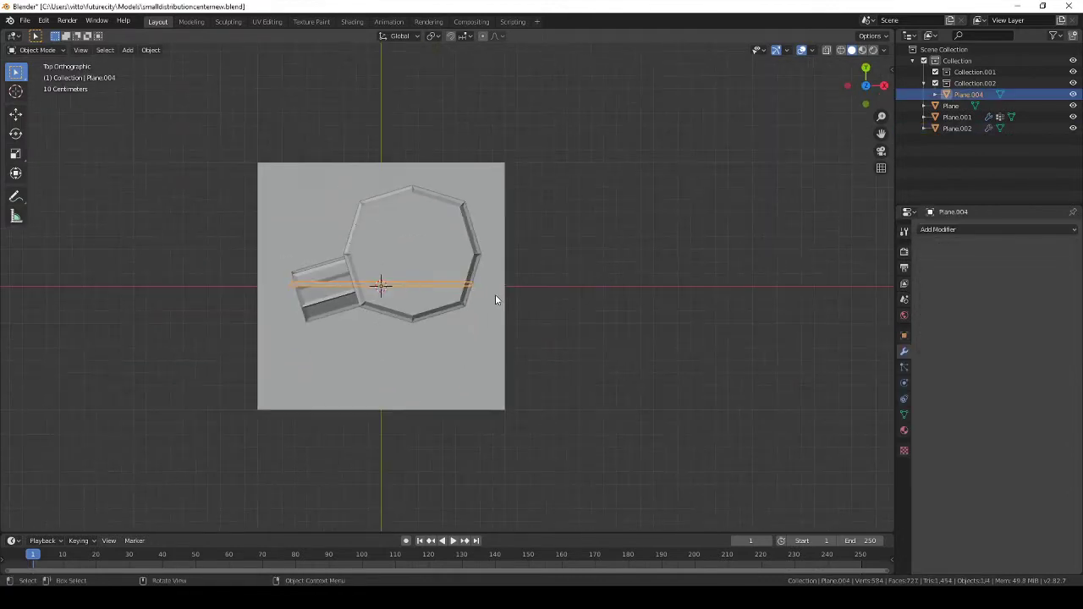
{"action": "left_click", "coordinate": [485, 478]}
{"action": "mouse_move", "coordinate": [485, 478]}
{"action": "middle_mouse_down"}
{"action": "mouse_move", "coordinate": [493, 396]}
{"action": "mouse_move", "coordinate": [467, 299]}
{"action": "middle_mouse_up"}
{"action": "scroll", "coordinate": [368, 283], "scroll_direction": "up", "scroll_amount": 8}
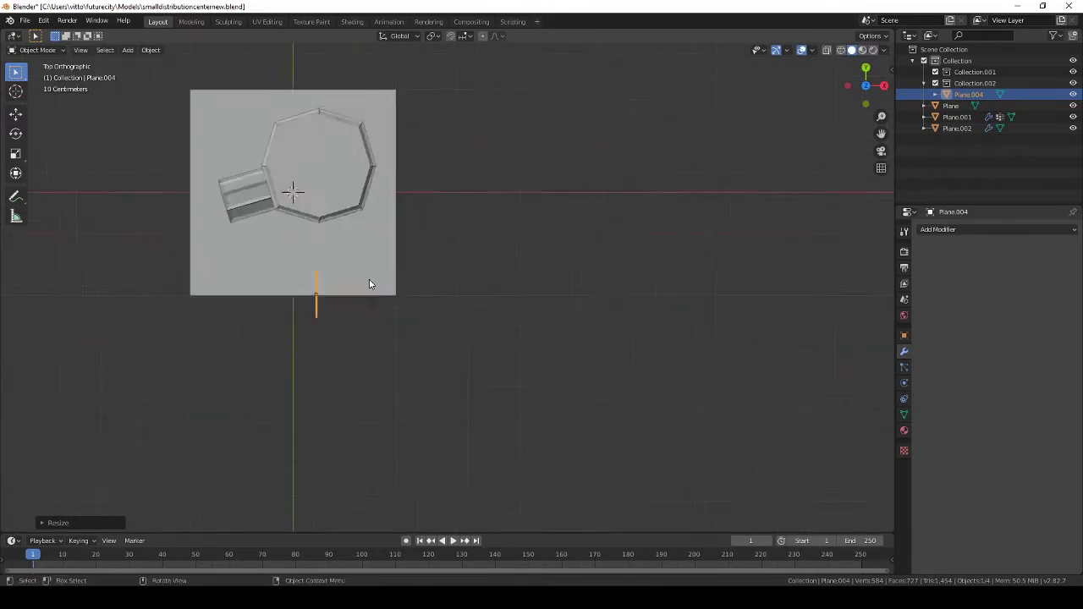
{"action": "key", "text": "g"}
{"action": "left_click", "coordinate": [370, 234]}
{"action": "mouse_move", "coordinate": [370, 235]}
{"action": "middle_mouse_down"}
{"action": "mouse_move", "coordinate": [364, 295]}
{"action": "mouse_move", "coordinate": [400, 334]}
{"action": "middle_mouse_up"}
{"action": "scroll", "coordinate": [398, 322], "scroll_direction": "up", "scroll_amount": 3}
Thin the side box's wireframe to 0.097 m and add a cube to the scene
{"action": "left_click", "coordinate": [340, 170]}
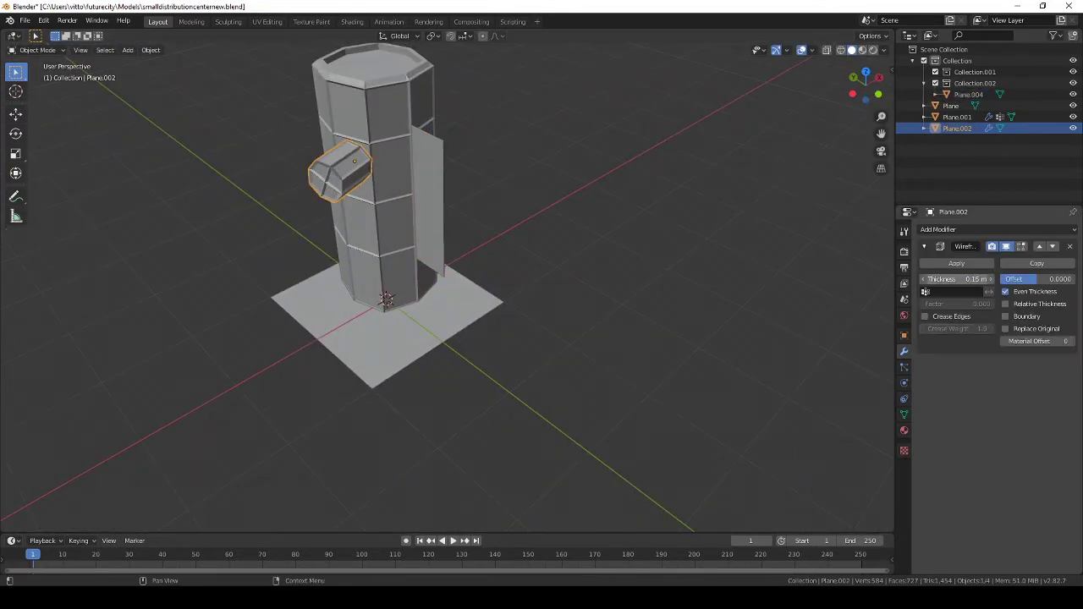
{"action": "mouse_move", "coordinate": [538, 257]}
{"action": "middle_mouse_down"}
{"action": "mouse_move", "coordinate": [486, 314]}
{"action": "mouse_move", "coordinate": [522, 347]}
{"action": "mouse_move", "coordinate": [519, 323]}
{"action": "middle_mouse_up"}
{"action": "key", "text": "KP_7"}
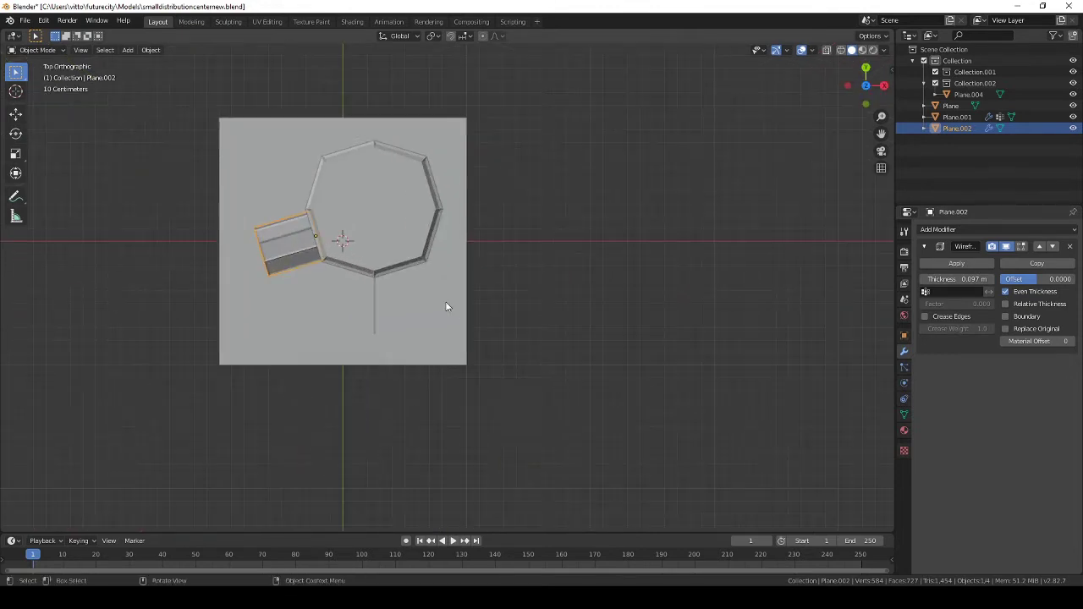
{"action": "mouse_move", "coordinate": [364, 253]}
{"action": "middle_mouse_down"}
{"action": "mouse_move", "coordinate": [432, 240]}
{"action": "mouse_move", "coordinate": [434, 339]}
{"action": "mouse_move", "coordinate": [444, 324]}
{"action": "middle_mouse_up"}
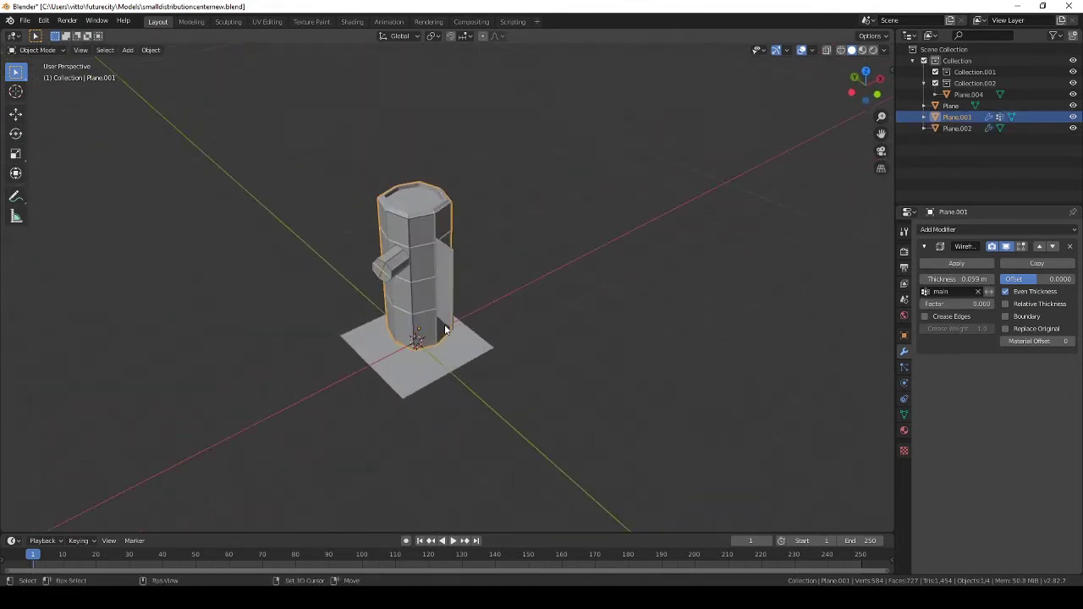
{"action": "key", "text": "shift+a"}
{"action": "left_click", "coordinate": [507, 339]}
Make the cube 2.2 times taller and move it away beside the tower
{"action": "left_click", "coordinate": [904, 336]}
{"action": "type", "text": "2.2"}
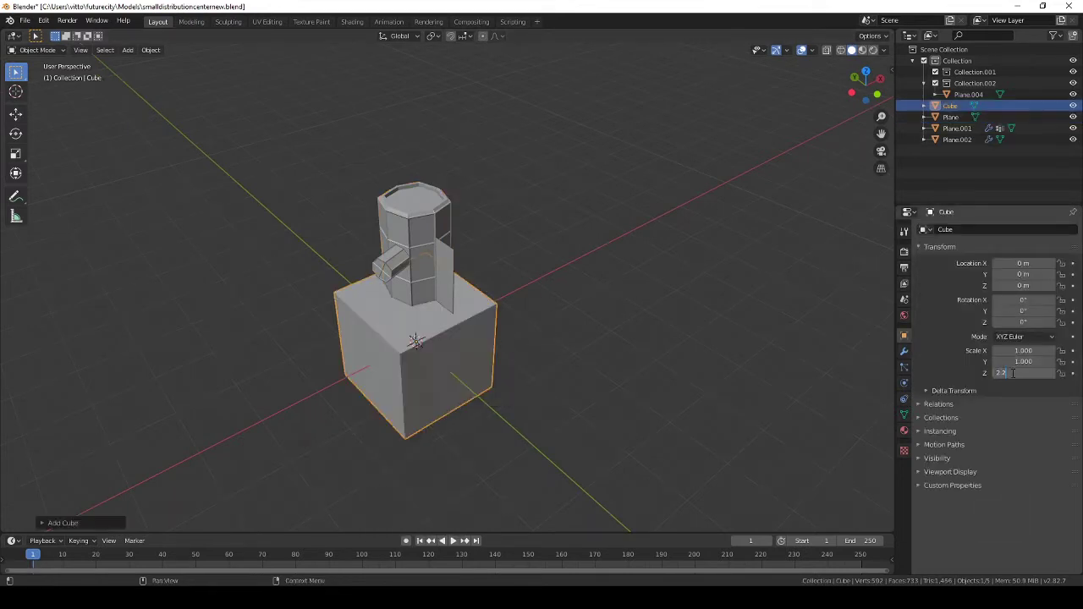
{"action": "key", "text": "Return"}
{"action": "key", "text": "KP_3"}
{"action": "key", "text": "g"}
{"action": "left_click", "coordinate": [538, 274]}
{"action": "mouse_move", "coordinate": [539, 274]}
{"action": "middle_mouse_down"}
{"action": "mouse_move", "coordinate": [467, 352]}
{"action": "mouse_move", "coordinate": [537, 339]}
{"action": "middle_mouse_up"}
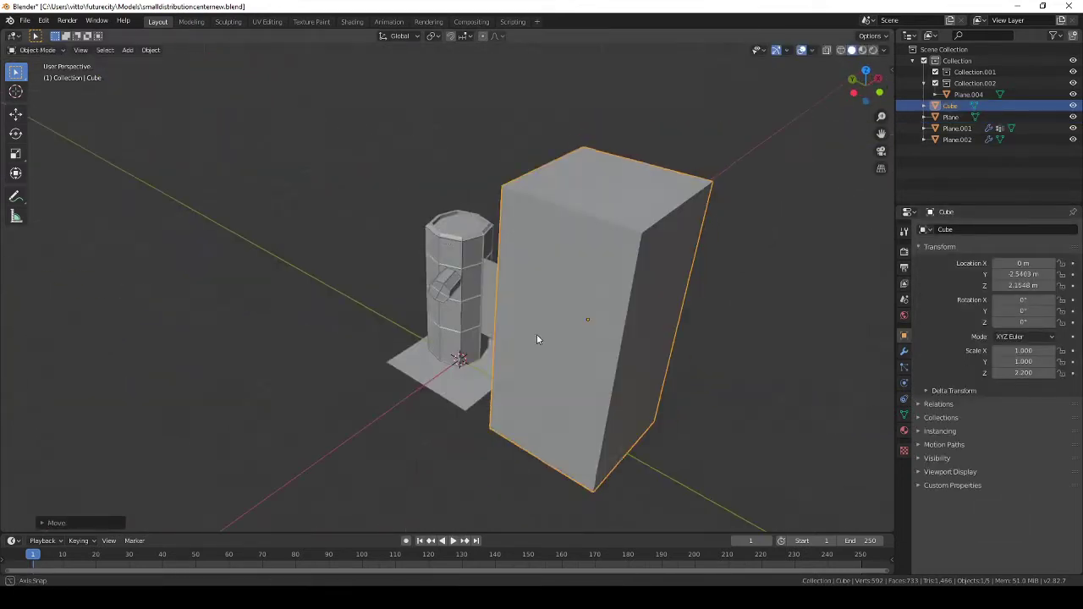
Box-select the octagonal pillar's end vertices in X-ray from the side view
{"action": "left_click", "coordinate": [497, 342]}
{"action": "key", "text": "KP_7"}
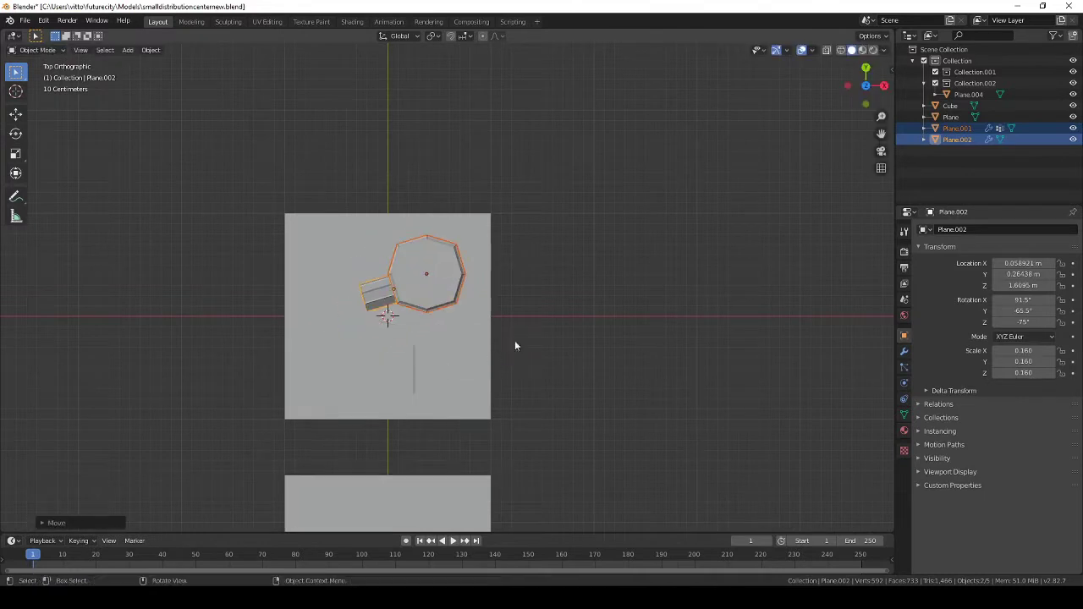
{"action": "left_click", "coordinate": [425, 329]}
{"action": "key", "text": "KP_3"}
{"action": "middle_click_drag", "start_coordinate": [401, 239], "coordinate": [391, 287]}
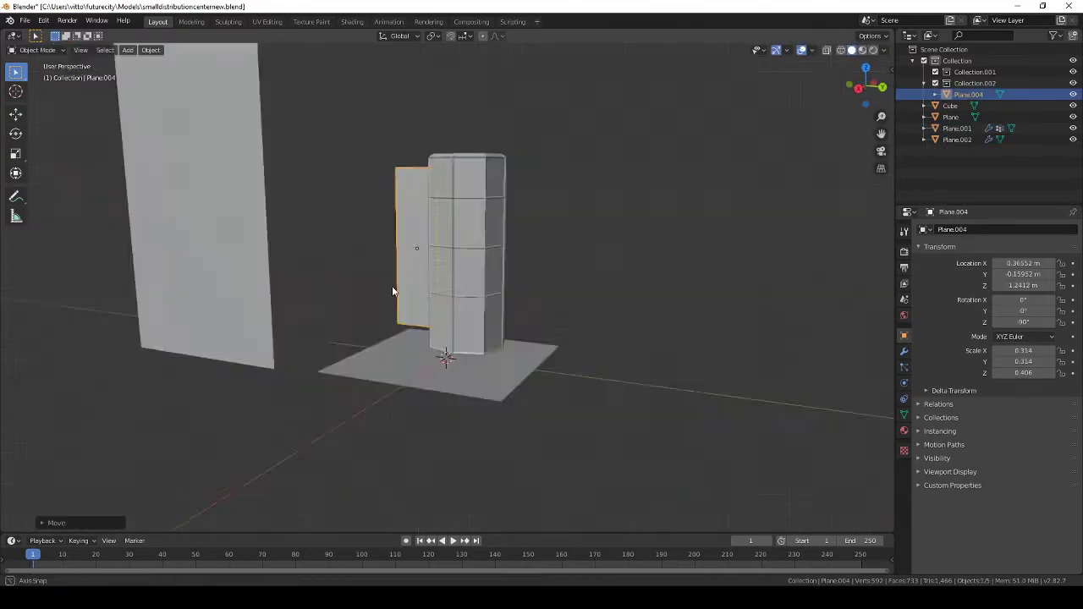
{"action": "key", "text": "Tab"}
{"action": "key", "text": "grave"}
{"action": "left_click", "coordinate": [508, 249]}
{"action": "key", "text": "alt+z"}
{"action": "left_click_drag", "start_coordinate": [412, 319], "coordinate": [589, 358]}
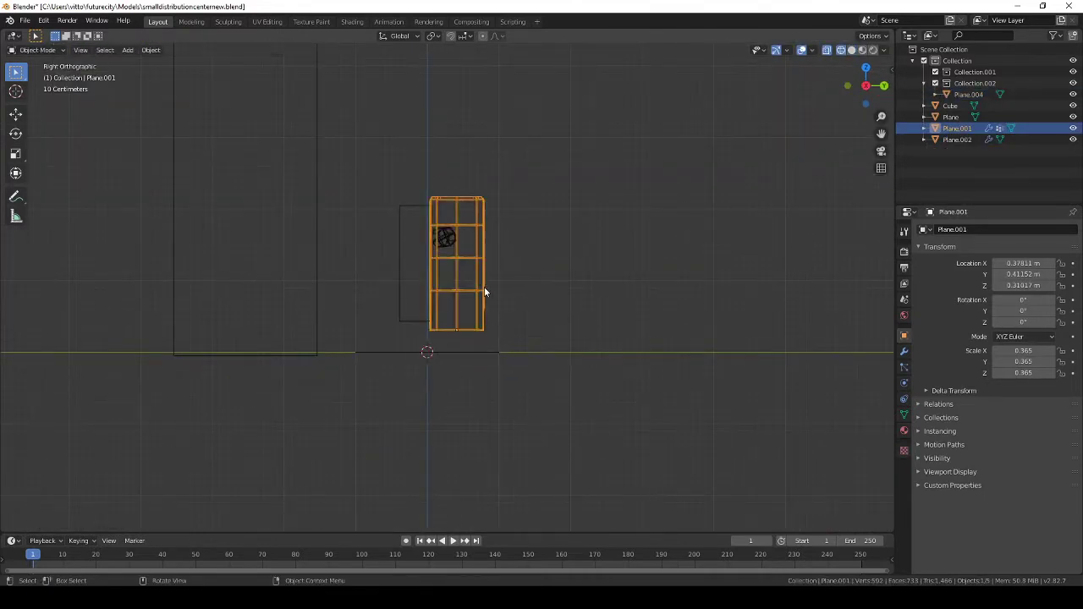
Stretch the pillar upward along Z so it reaches the ground
{"action": "key", "text": "g"}
{"action": "scroll", "coordinate": [476, 266], "scroll_direction": "down", "scroll_amount": 2}
{"action": "left_click", "coordinate": [430, 266]}
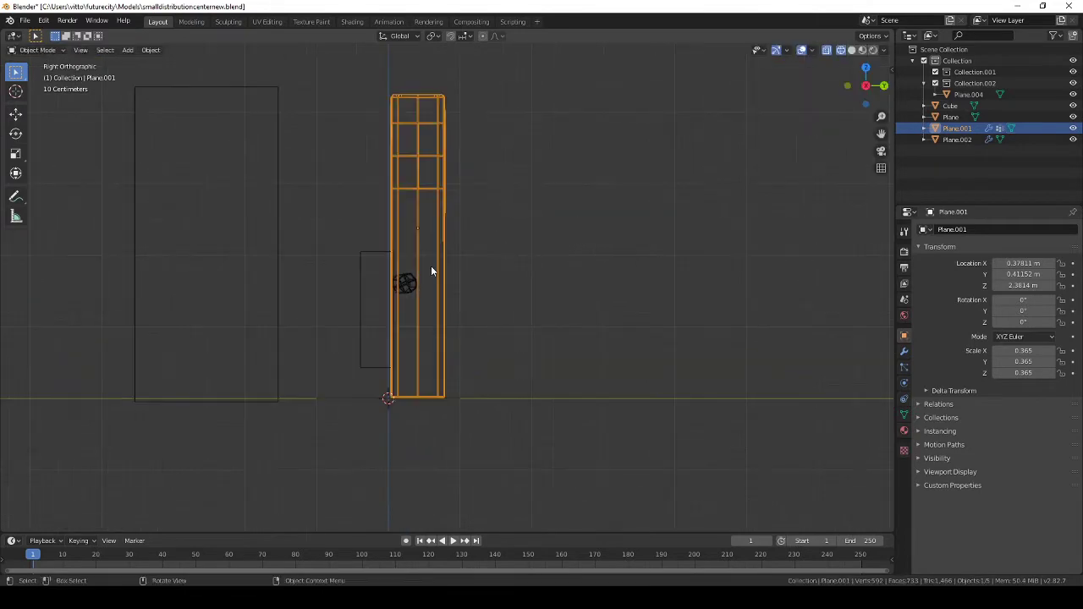
{"action": "middle_click_drag", "start_coordinate": [431, 266], "coordinate": [603, 336]}
{"action": "key", "text": "Tab"}
{"action": "key", "text": "Tab"}
{"action": "middle_click_drag", "start_coordinate": [406, 303], "coordinate": [438, 282]}
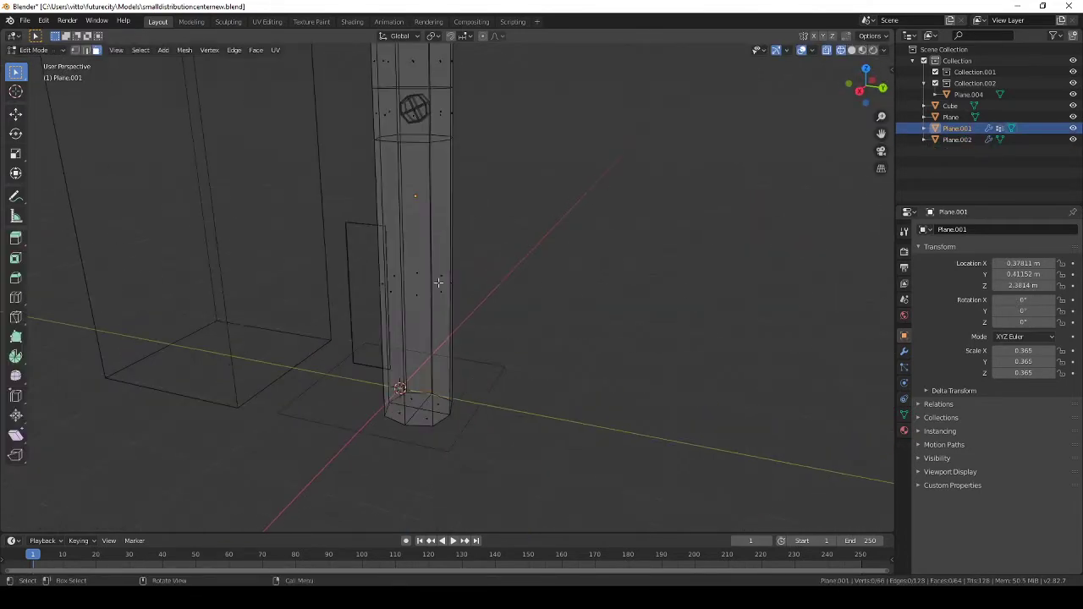
{"action": "key", "text": "Tab"}
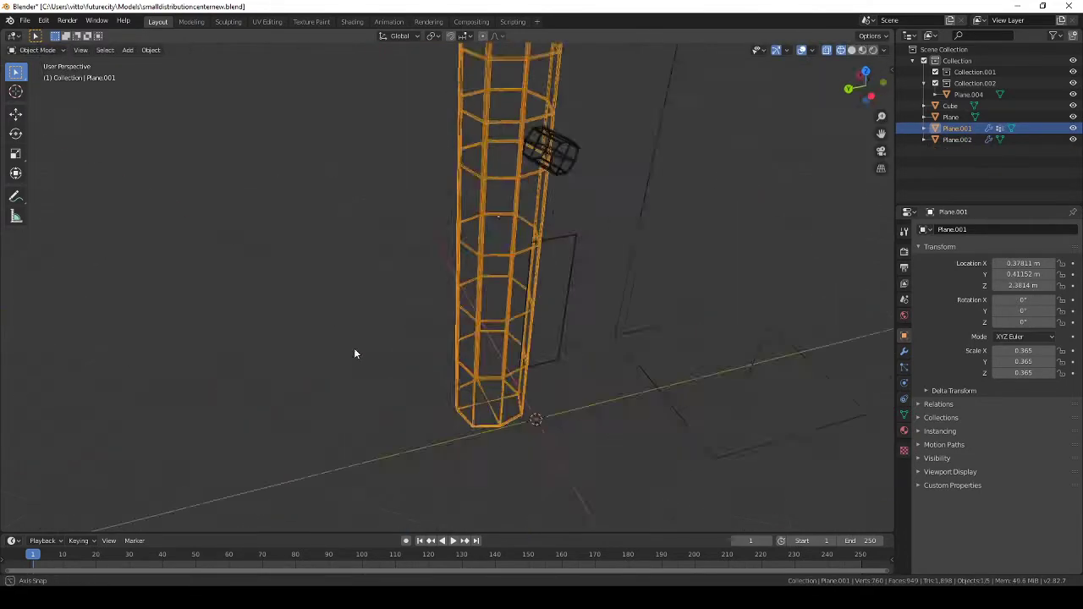
{"action": "key", "text": "shift+z"}
{"action": "middle_click_drag", "start_coordinate": [354, 348], "coordinate": [470, 363]}
Raise the flat panel Plane.004 higher along Z beside the pillar
{"action": "left_click", "coordinate": [512, 254]}
{"action": "key", "text": "g"}
{"action": "left_click", "coordinate": [503, 288]}
{"action": "middle_click_drag", "start_coordinate": [502, 288], "coordinate": [497, 280]}
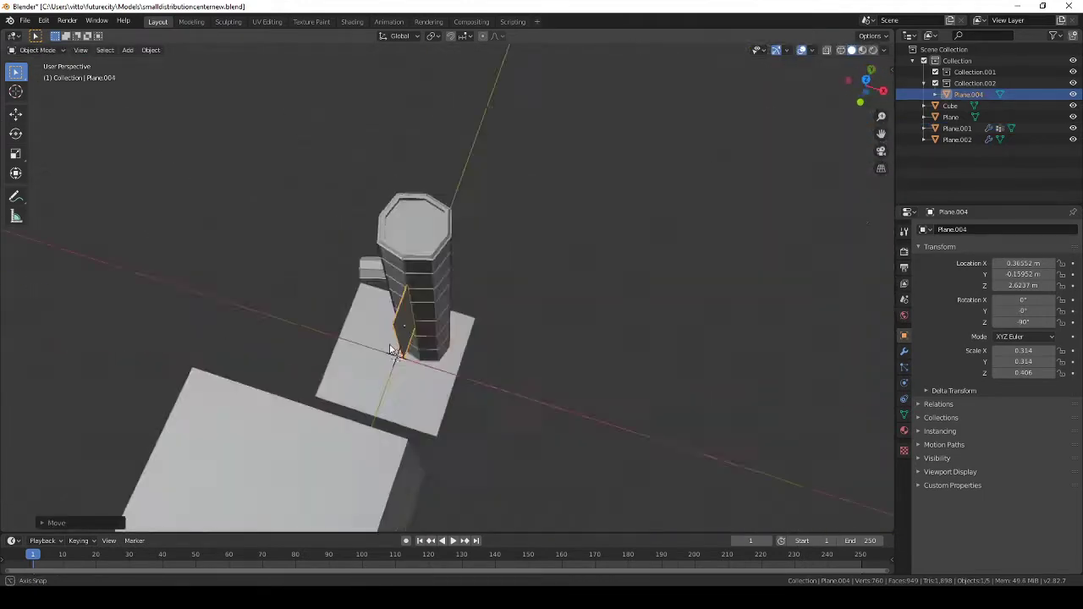
{"action": "left_click", "coordinate": [442, 244]}
Square wall lamp Plane.002 to the pillar: rotation Y 0, Z -90, vertices shifted along Y
{"action": "key", "text": "KP_7"}
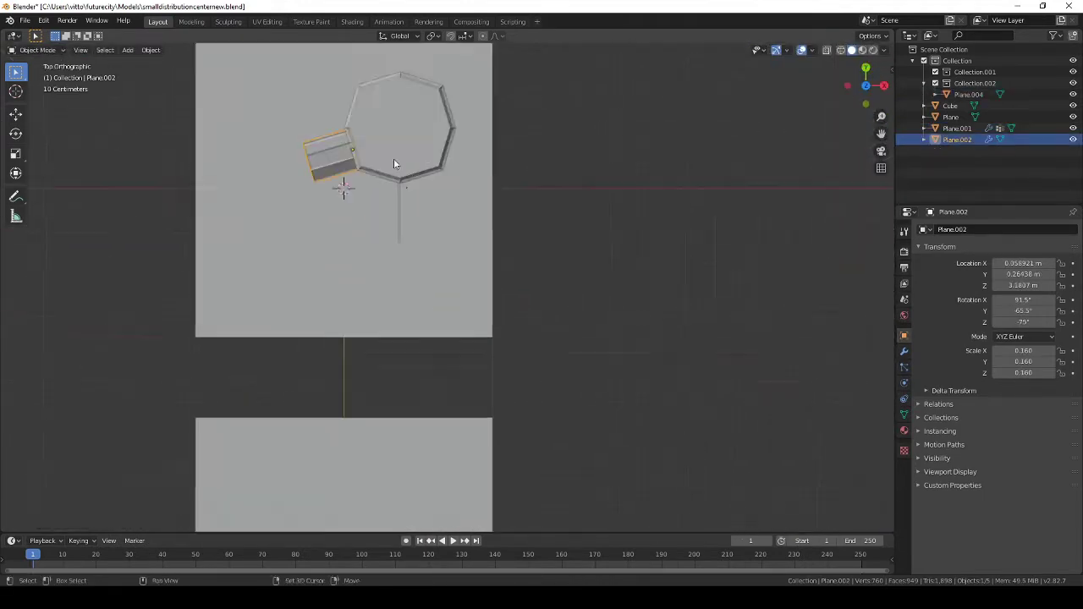
{"action": "middle_click_drag", "start_coordinate": [394, 164], "coordinate": [510, 355], "text": "shift"}
{"action": "scroll", "coordinate": [509, 354], "scroll_direction": "up", "scroll_amount": 3}
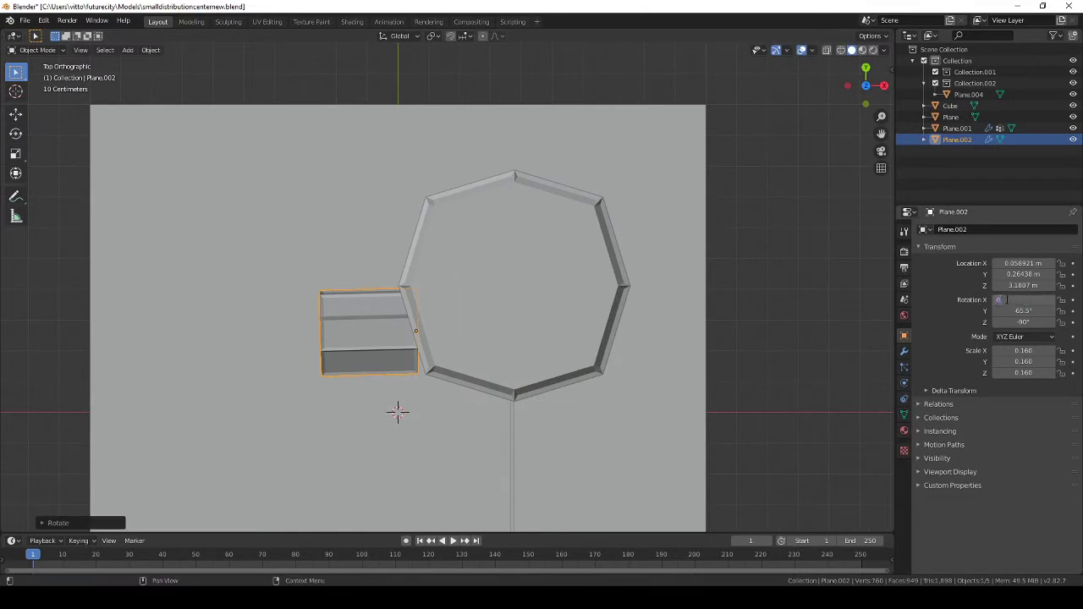
{"action": "key", "text": "Tab"}
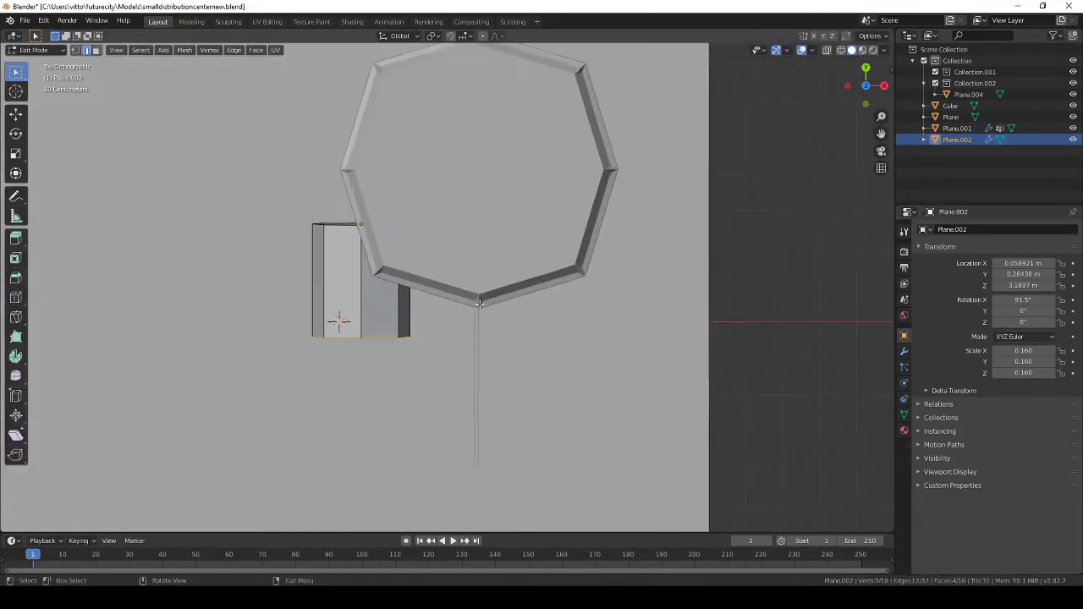
{"action": "scroll", "coordinate": [398, 321], "scroll_direction": "down", "scroll_amount": 2}
{"action": "key", "text": "shift+z"}
{"action": "left_click_drag", "start_coordinate": [339, 307], "coordinate": [446, 331]}
{"action": "left_click", "coordinate": [447, 393]}
{"action": "key", "text": "Tab"}
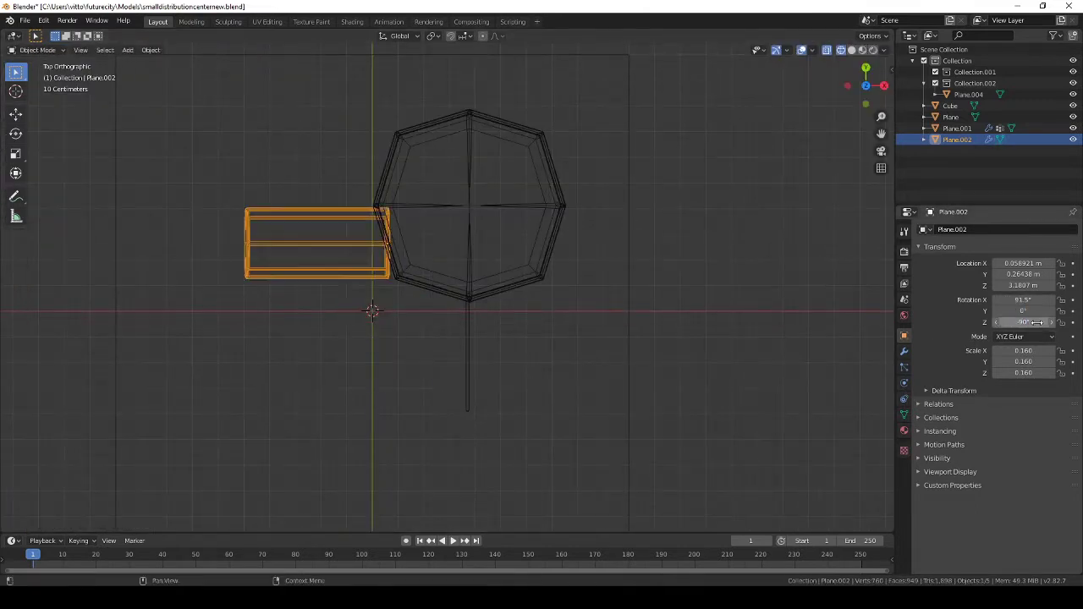
{"action": "left_click_drag", "start_coordinate": [1037, 322], "coordinate": [1007, 323]}
{"action": "key", "text": "shift+z"}
Delete the large cube from the scene
{"action": "middle_click_drag", "start_coordinate": [480, 267], "coordinate": [443, 268]}
{"action": "scroll", "coordinate": [414, 267], "scroll_direction": "down", "scroll_amount": 4}
{"action": "left_click", "coordinate": [553, 285]}
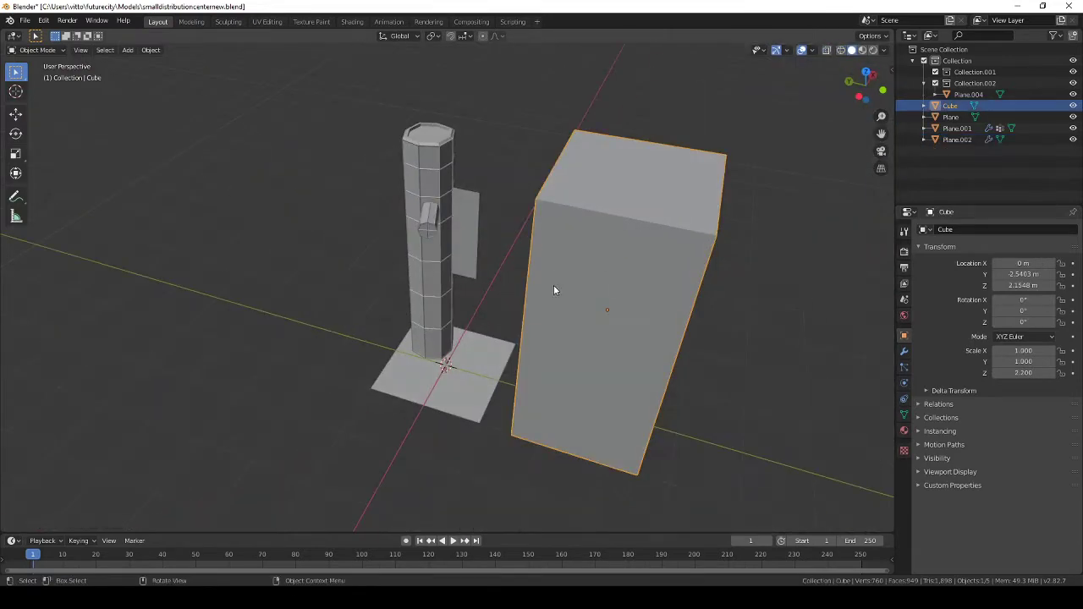
{"action": "key", "text": "Delete"}
Nudge the panel Plane.004 slightly along Y and save the file
{"action": "middle_click_drag", "start_coordinate": [504, 300], "coordinate": [445, 270]}
{"action": "scroll", "coordinate": [444, 271], "scroll_direction": "up", "scroll_amount": 4}
{"action": "left_click", "coordinate": [500, 194]}
{"action": "middle_click_drag", "start_coordinate": [500, 194], "coordinate": [347, 241]}
{"action": "key", "text": "g"}
{"action": "key", "text": "y"}
{"action": "key", "text": "g"}
{"action": "left_click", "coordinate": [406, 310]}
{"action": "mouse_move", "coordinate": [407, 310]}
{"action": "middle_mouse_down"}
{"action": "mouse_move", "coordinate": [457, 366]}
{"action": "mouse_move", "coordinate": [391, 430]}
{"action": "middle_mouse_up"}
{"action": "key", "text": "ctrl+s"}
{"action": "key", "text": "KP_7"}
Rescale the octagonal pillar's base vertices in Edit Mode, then return to solid shading
{"action": "middle_click_drag", "start_coordinate": [488, 323], "coordinate": [504, 304]}
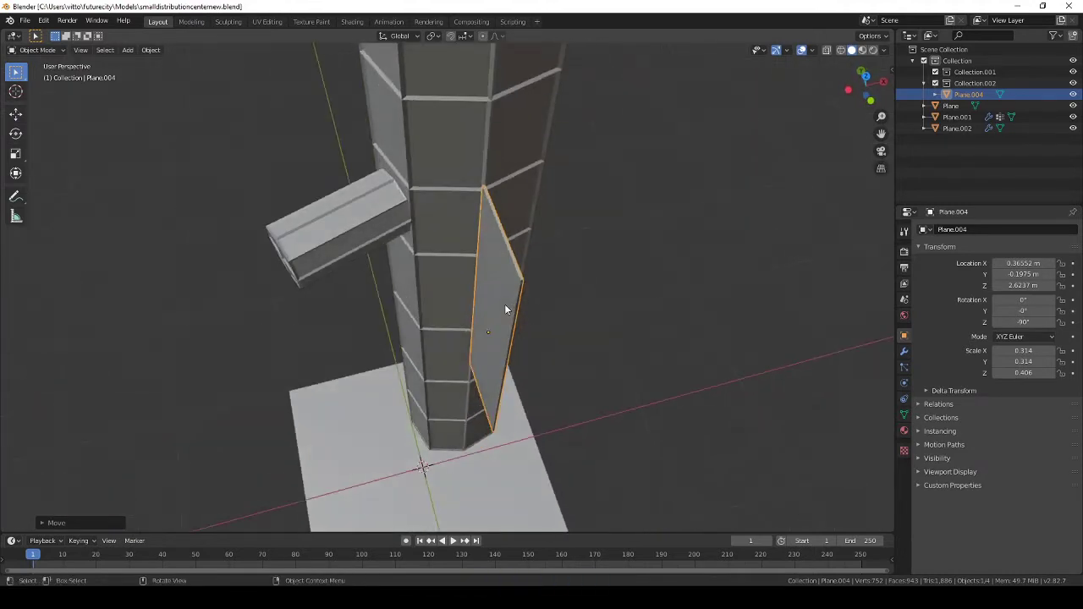
{"action": "left_click", "coordinate": [458, 408]}
{"action": "middle_click_drag", "start_coordinate": [459, 408], "coordinate": [451, 100], "text": "alt"}
{"action": "key", "text": "Tab"}
{"action": "key", "text": "alt+z"}
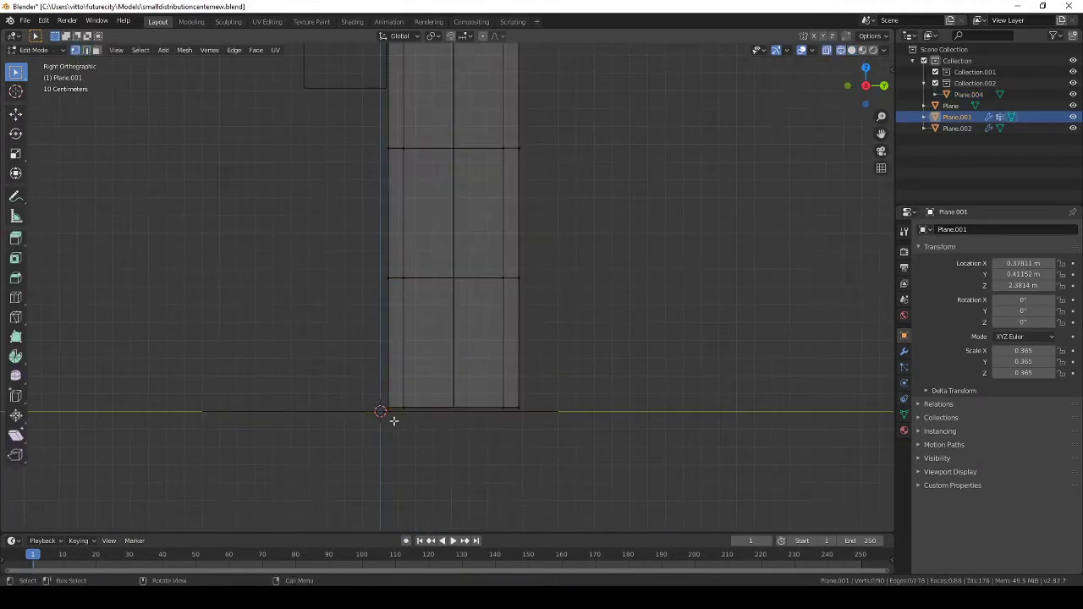
{"action": "left_click", "coordinate": [664, 411]}
{"action": "middle_click_drag", "start_coordinate": [664, 412], "coordinate": [548, 339]}
{"action": "key", "text": "z"}
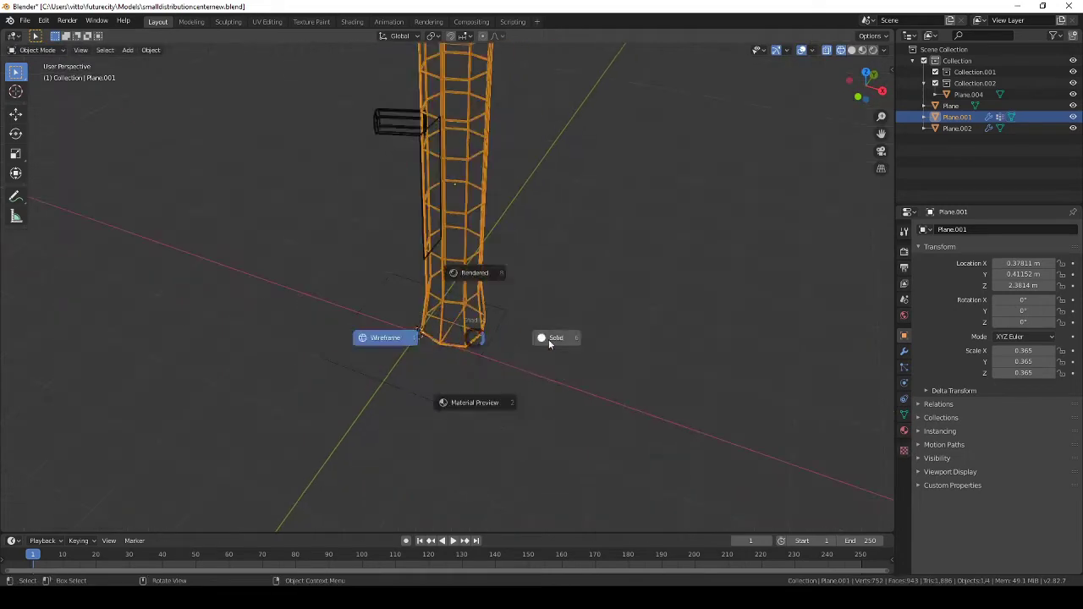
{"action": "left_click", "coordinate": [548, 339]}
{"action": "scroll", "coordinate": [441, 338], "scroll_direction": "up", "scroll_amount": 4}
{"action": "mouse_move", "coordinate": [440, 339]}
{"action": "middle_mouse_down"}
{"action": "mouse_move", "coordinate": [426, 305]}
{"action": "mouse_move", "coordinate": [478, 306]}
{"action": "middle_mouse_up"}
Check the reshaped pillar base, save the file, and select the ground plane
{"action": "key", "text": "KP_7"}
{"action": "scroll", "coordinate": [350, 279], "scroll_direction": "up", "scroll_amount": 5}
{"action": "scroll", "coordinate": [440, 341], "scroll_direction": "down", "scroll_amount": 5}
{"action": "key", "text": "Tab"}
{"action": "key", "text": "z"}
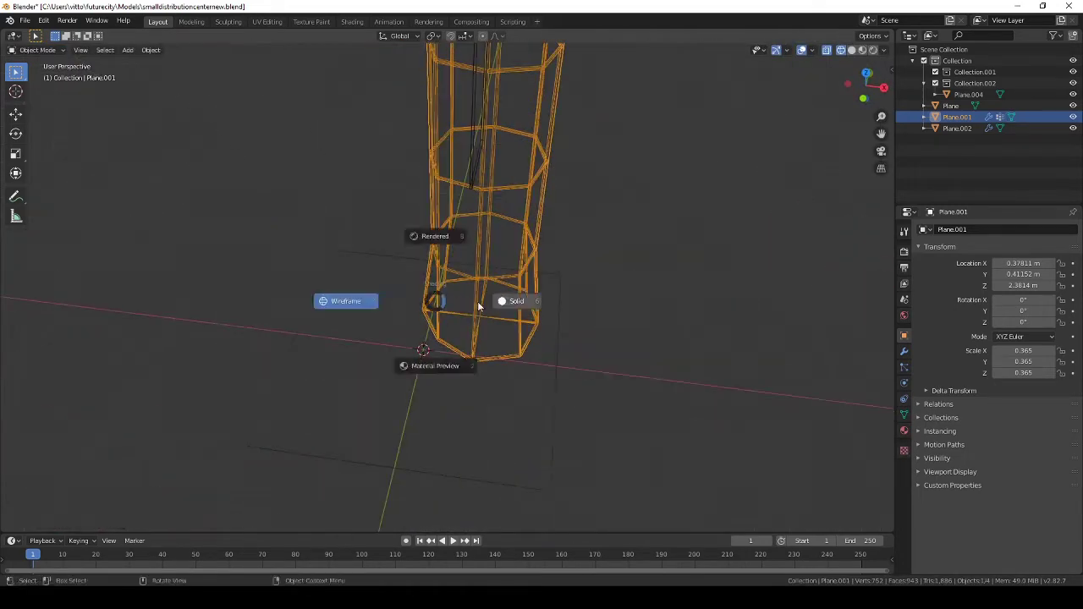
{"action": "left_click", "coordinate": [478, 307]}
{"action": "mouse_move", "coordinate": [447, 350]}
{"action": "middle_mouse_down"}
{"action": "mouse_move", "coordinate": [461, 377]}
{"action": "mouse_move", "coordinate": [423, 320]}
{"action": "middle_mouse_up"}
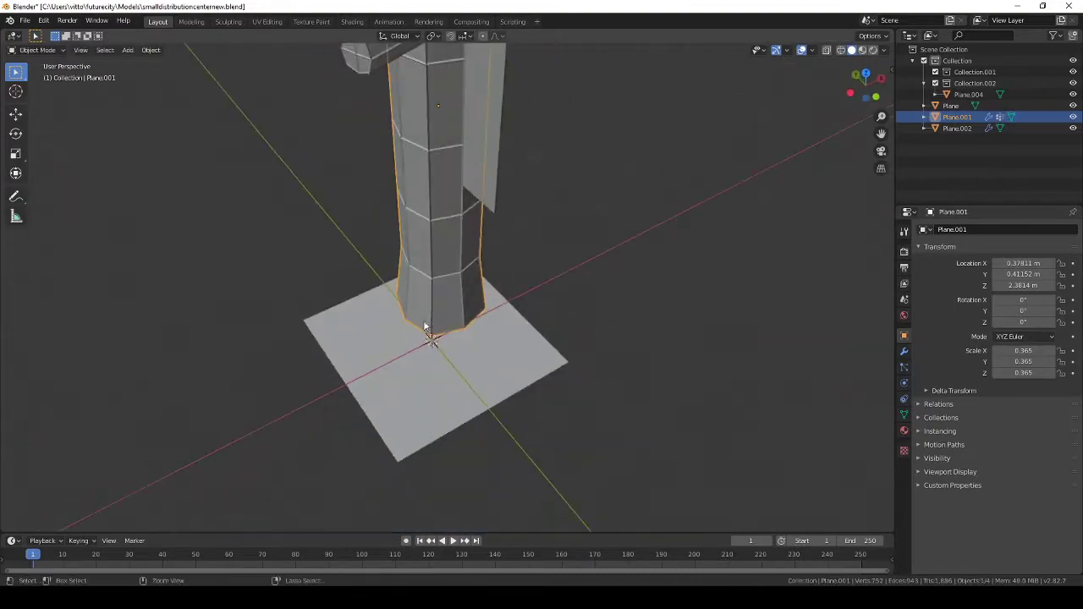
{"action": "scroll", "coordinate": [426, 325], "scroll_direction": "down", "scroll_amount": 2}
{"action": "key", "text": "ctrl+s"}
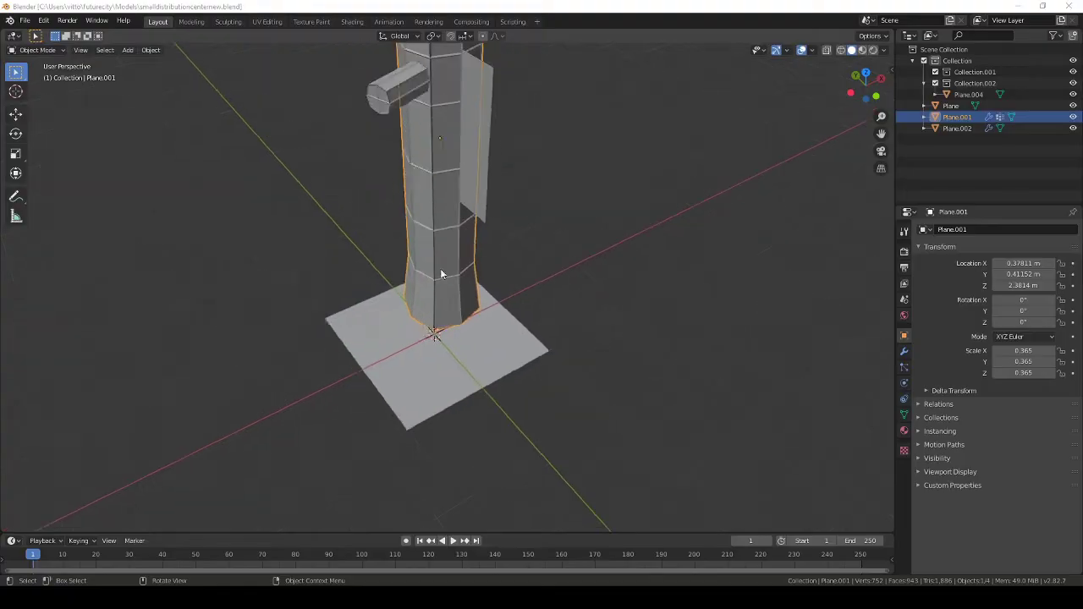
{"action": "mouse_move", "coordinate": [440, 268]}
{"action": "middle_mouse_down"}
{"action": "mouse_move", "coordinate": [451, 323]}
{"action": "mouse_move", "coordinate": [416, 310]}
{"action": "middle_mouse_up"}
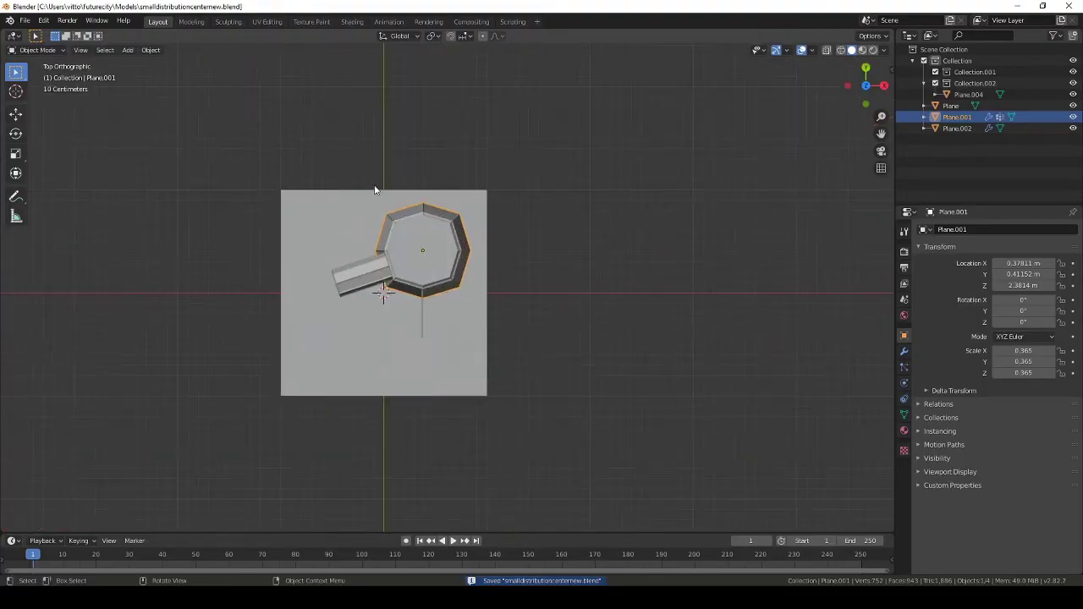
{"action": "left_click", "coordinate": [401, 253]}
Duplicate the ground plane as Plane.003 and scale the copy to 0.166
{"action": "key", "text": "shift+d"}
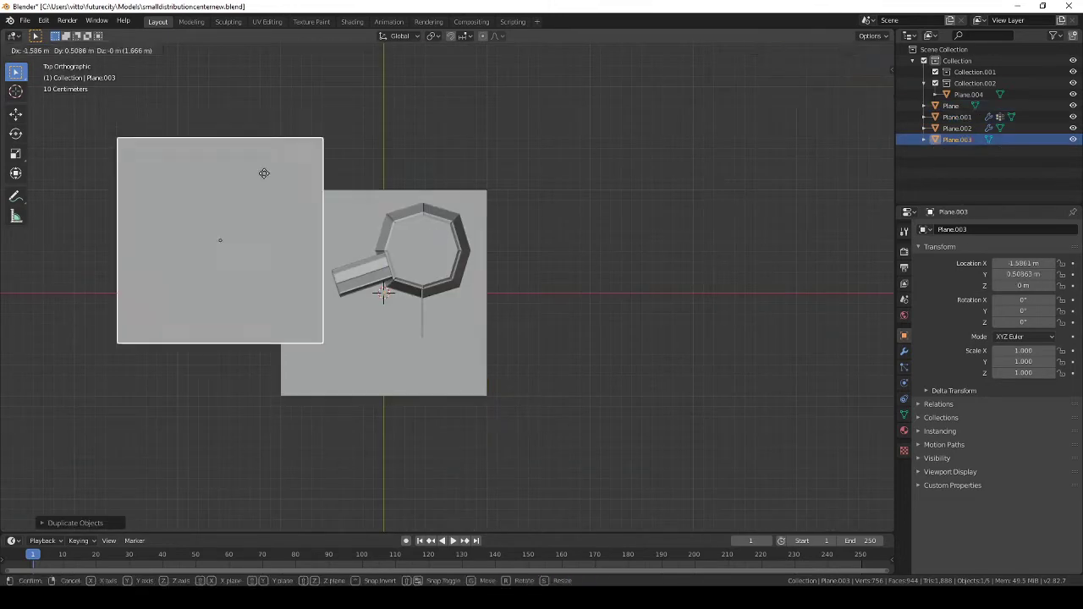
{"action": "key", "text": "Escape"}
{"action": "key", "text": "shift+a"}
{"action": "left_click", "coordinate": [385, 257]}
{"action": "scroll", "coordinate": [590, 334], "scroll_direction": "up", "scroll_amount": 4}
{"action": "key", "text": "shift+z"}
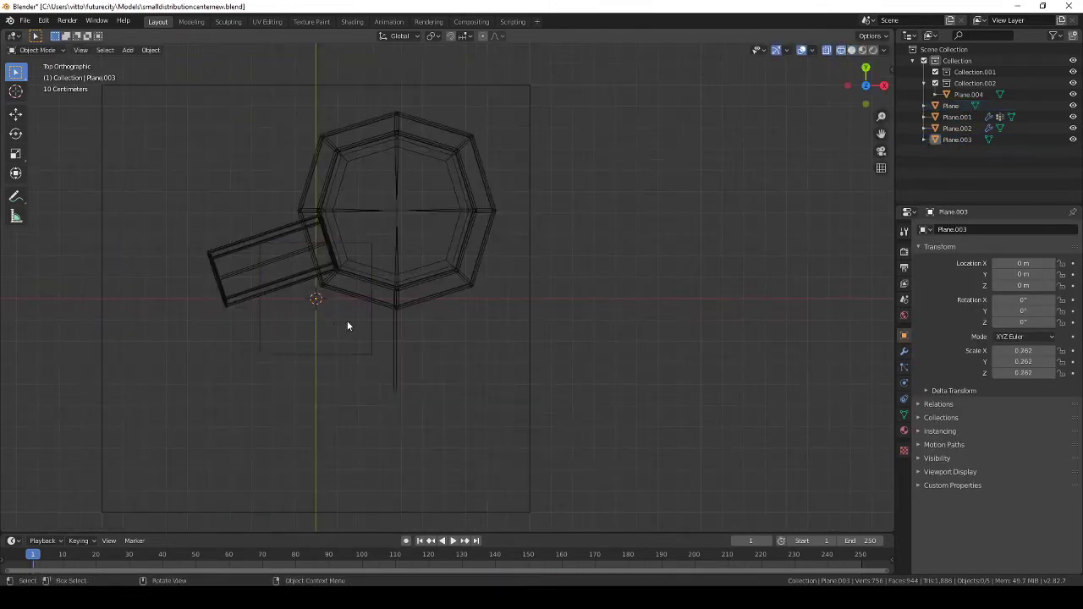
{"action": "key", "text": "s"}
{"action": "left_click", "coordinate": [347, 321]}
Rotate the small plane -14.9° around Z to match the pillar face
{"action": "key", "text": "Tab"}
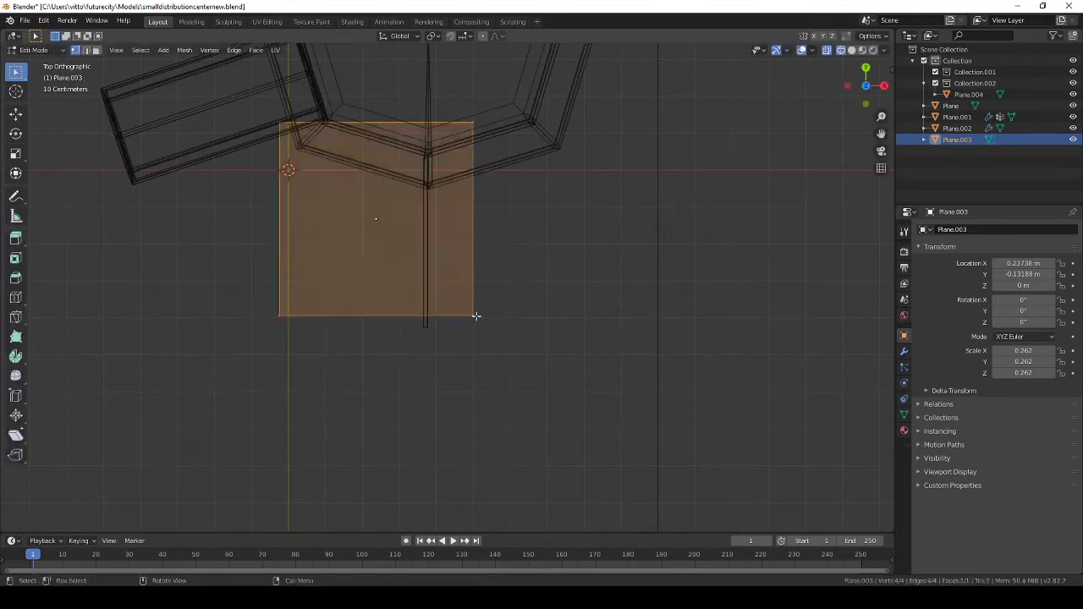
{"action": "key", "text": "Tab"}
{"action": "middle_click_drag", "start_coordinate": [287, 302], "coordinate": [524, 271]}
{"action": "key", "text": "KP_7"}
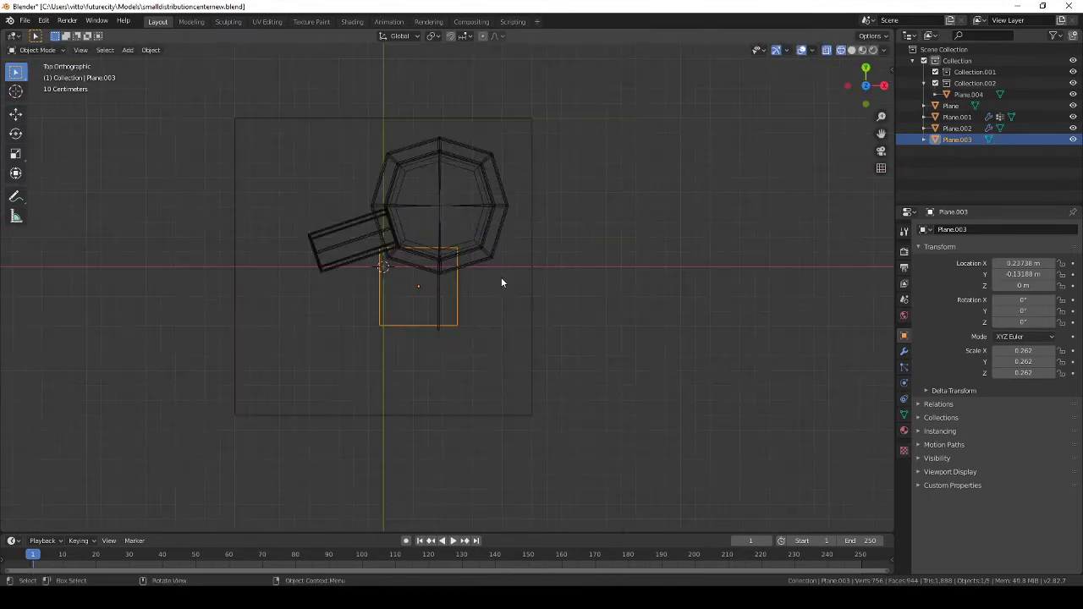
{"action": "scroll", "coordinate": [501, 281], "scroll_direction": "up", "scroll_amount": 4}
{"action": "key", "text": "r"}
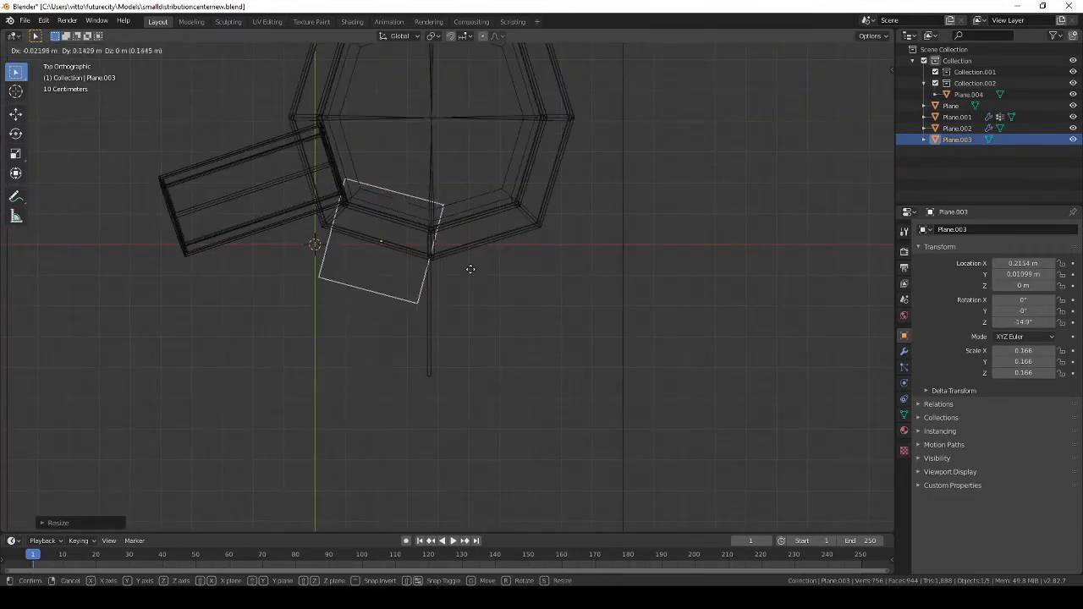
{"action": "left_click", "coordinate": [471, 269]}
Move the small plane's edge nearest the pillar against the pillar face
{"action": "key", "text": "Tab"}
{"action": "key", "text": "KP_1"}
{"action": "key", "text": "KP_7"}
{"action": "left_click", "coordinate": [377, 209]}
{"action": "key", "text": "g"}
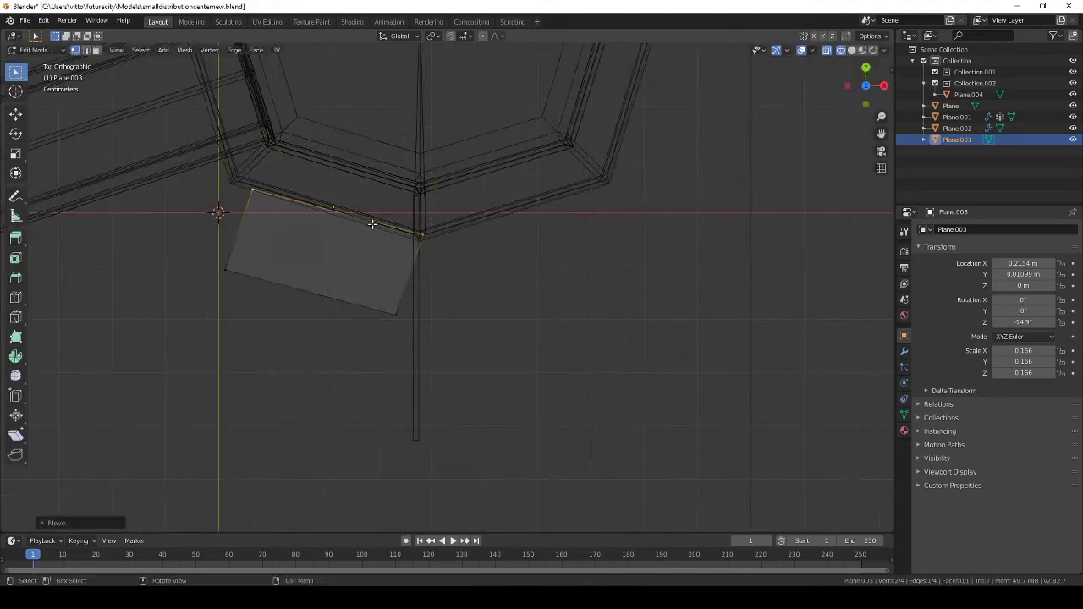
{"action": "key", "text": "ctrl+z"}
{"action": "left_click", "coordinate": [439, 258]}
{"action": "key", "text": "KP_1"}
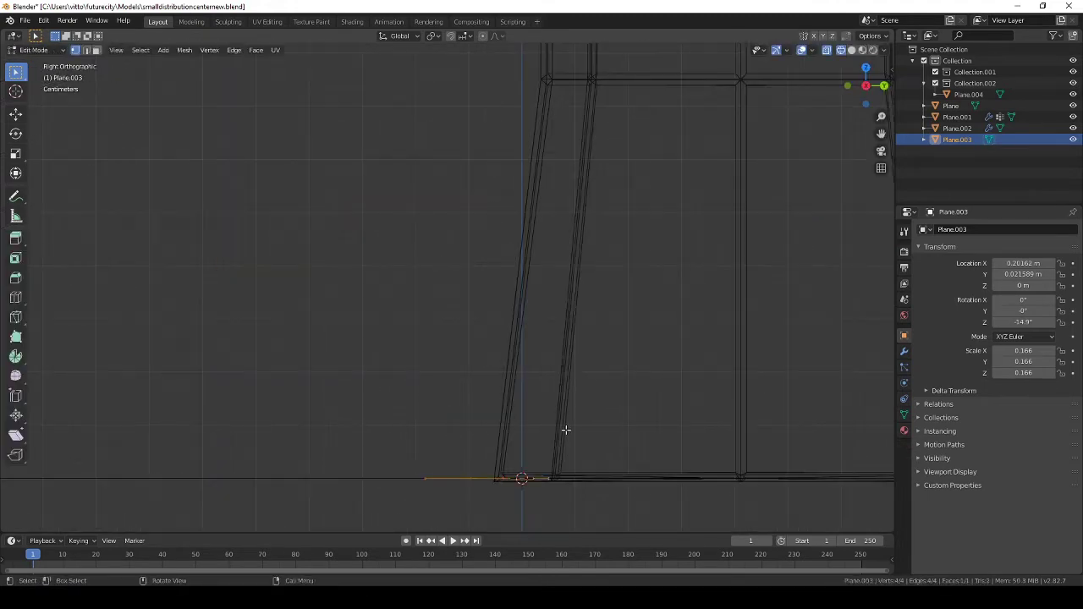
Extrude the plane upward into a box and snug its edge against the pillar
{"action": "key", "text": "e"}
{"action": "left_click", "coordinate": [482, 272]}
{"action": "middle_click_drag", "start_coordinate": [481, 271], "coordinate": [512, 296]}
{"action": "key", "text": "KP_7"}
{"action": "left_click", "coordinate": [500, 281]}
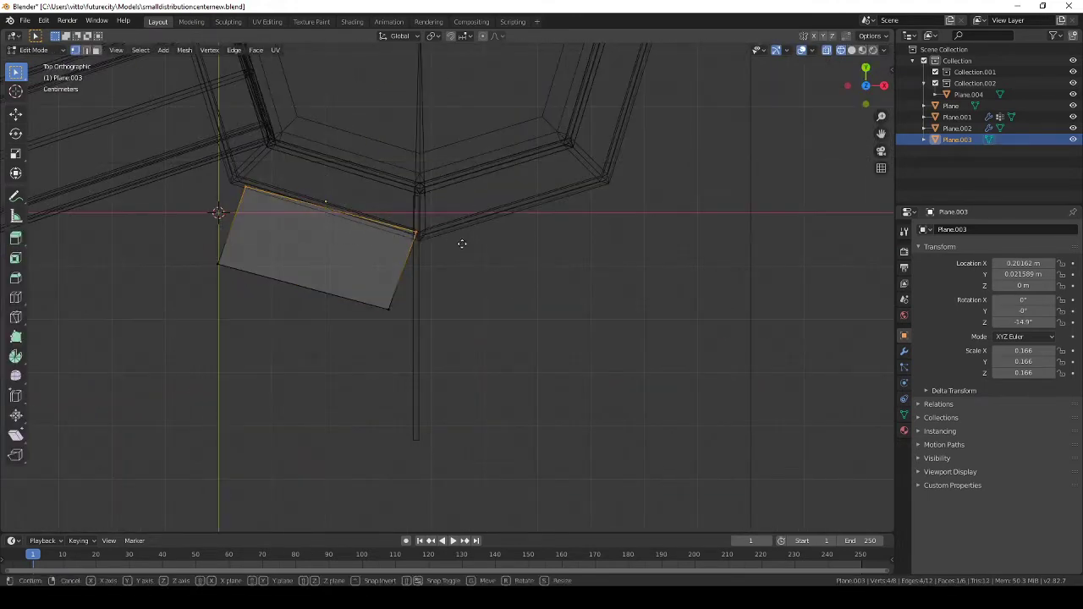
{"action": "left_click", "coordinate": [462, 244]}
{"action": "mouse_move", "coordinate": [462, 243]}
{"action": "middle_mouse_down"}
{"action": "mouse_move", "coordinate": [427, 227]}
{"action": "mouse_move", "coordinate": [621, 279]}
{"action": "mouse_move", "coordinate": [475, 283]}
{"action": "mouse_move", "coordinate": [484, 280]}
{"action": "middle_mouse_up"}
{"action": "key", "text": "alt+z"}
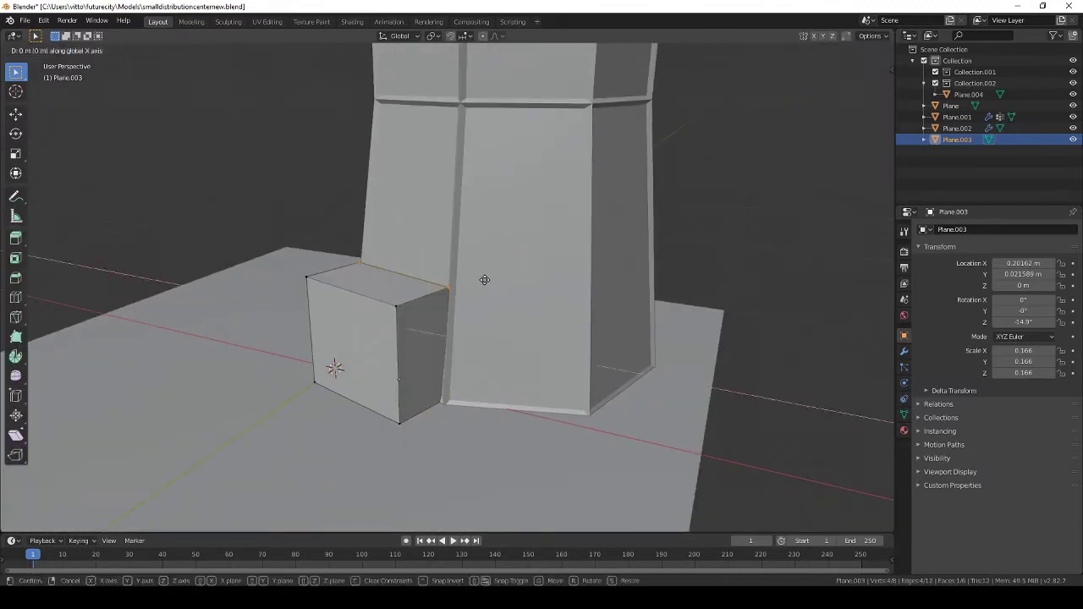
{"action": "key", "text": "x"}
{"action": "key", "text": "x"}
{"action": "key", "text": "KP_7"}
{"action": "key", "text": "alt+z"}
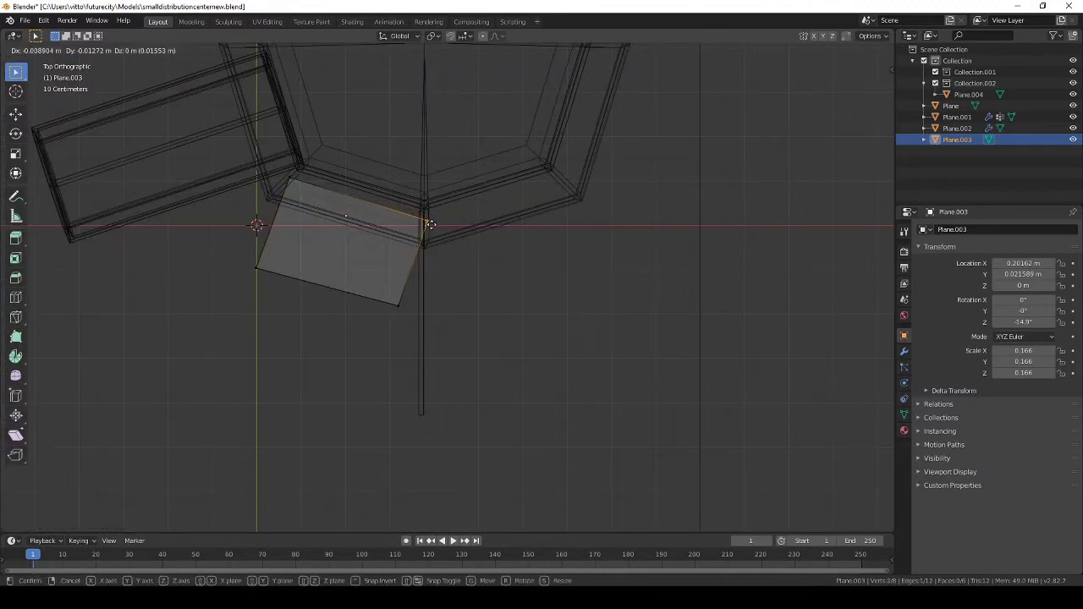
{"action": "left_click", "coordinate": [231, 253]}
Give the box a Wireframe modifier with 0.167 m thickness
{"action": "key", "text": "Tab"}
{"action": "mouse_move", "coordinate": [231, 253]}
{"action": "middle_mouse_down"}
{"action": "mouse_move", "coordinate": [518, 287]}
{"action": "mouse_move", "coordinate": [594, 340]}
{"action": "mouse_move", "coordinate": [212, 449]}
{"action": "middle_mouse_up"}
{"action": "key", "text": "alt+z"}
{"action": "left_click", "coordinate": [998, 229]}
{"action": "left_click", "coordinate": [880, 376]}
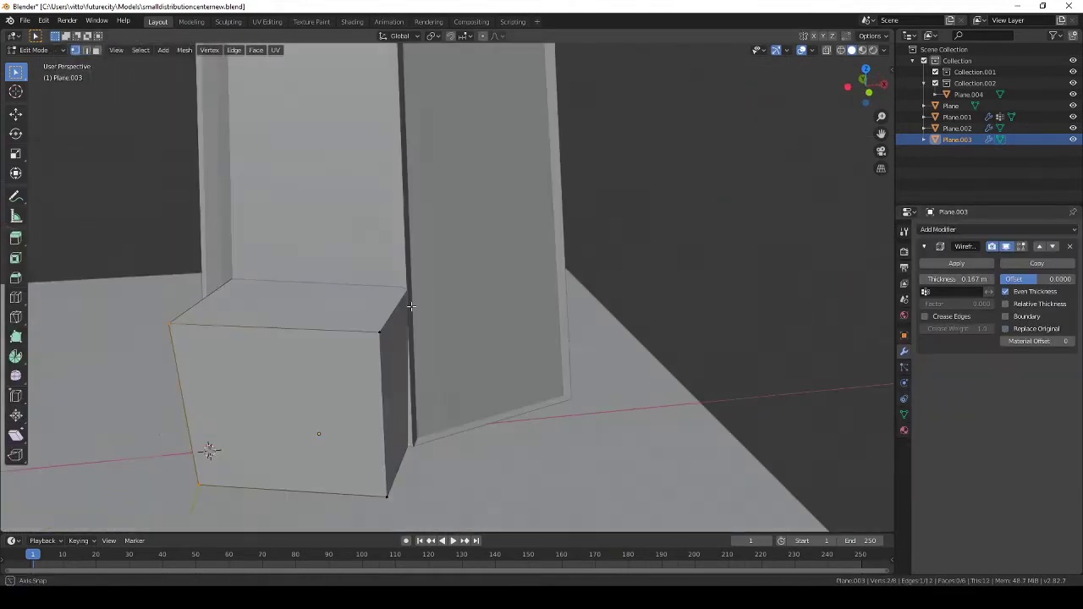
Select the whole box mesh in Edit Mode and view it against the tower
{"action": "key", "text": "Tab"}
{"action": "key", "text": "KP_7"}
{"action": "key", "text": "alt+z"}
{"action": "key", "text": "g"}
{"action": "key", "text": "a"}
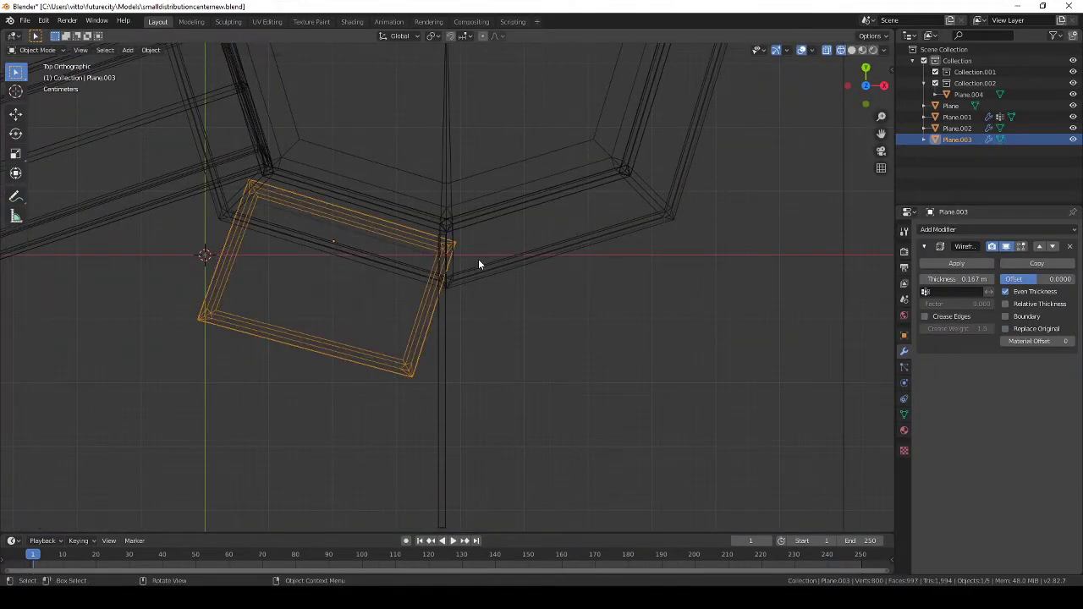
{"action": "key", "text": "alt+z"}
{"action": "mouse_move", "coordinate": [478, 260]}
{"action": "middle_mouse_down"}
{"action": "mouse_move", "coordinate": [528, 221]}
{"action": "mouse_move", "coordinate": [251, 279]}
{"action": "mouse_move", "coordinate": [322, 341]}
{"action": "middle_mouse_up"}
{"action": "key", "text": "alt+a"}
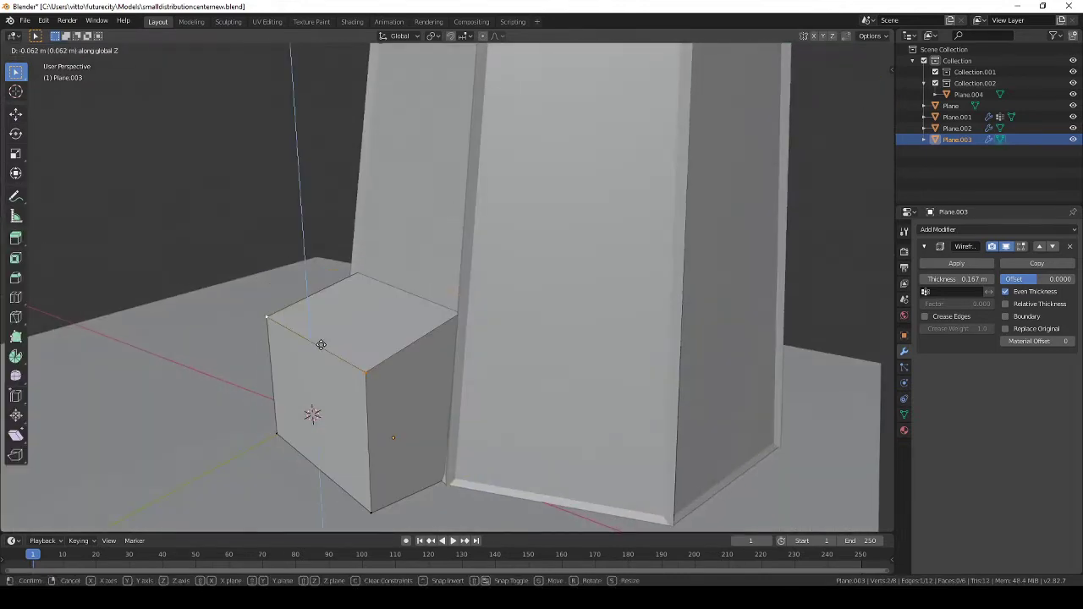
{"action": "scroll", "coordinate": [504, 364], "scroll_direction": "down", "scroll_amount": 3}
{"action": "middle_click_drag", "start_coordinate": [505, 364], "coordinate": [356, 396]}
Add two vertical loop cuts to the Plane.003 box, then re-enter its Edit Mode
{"action": "key", "text": "ctrl+r"}
{"action": "left_click", "coordinate": [337, 439]}
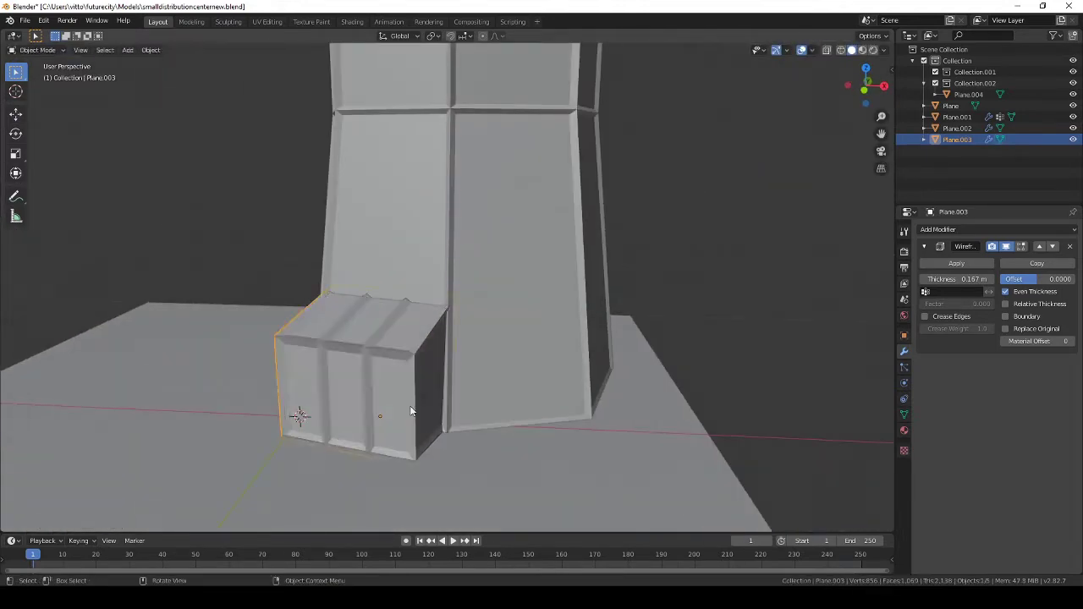
{"action": "key", "text": "Tab"}
{"action": "middle_click_drag", "start_coordinate": [336, 439], "coordinate": [383, 412]}
{"action": "scroll", "coordinate": [382, 412], "scroll_direction": "down", "scroll_amount": 5}
{"action": "scroll", "coordinate": [594, 347], "scroll_direction": "up", "scroll_amount": 6}
{"action": "middle_click_drag", "start_coordinate": [436, 355], "coordinate": [406, 358]}
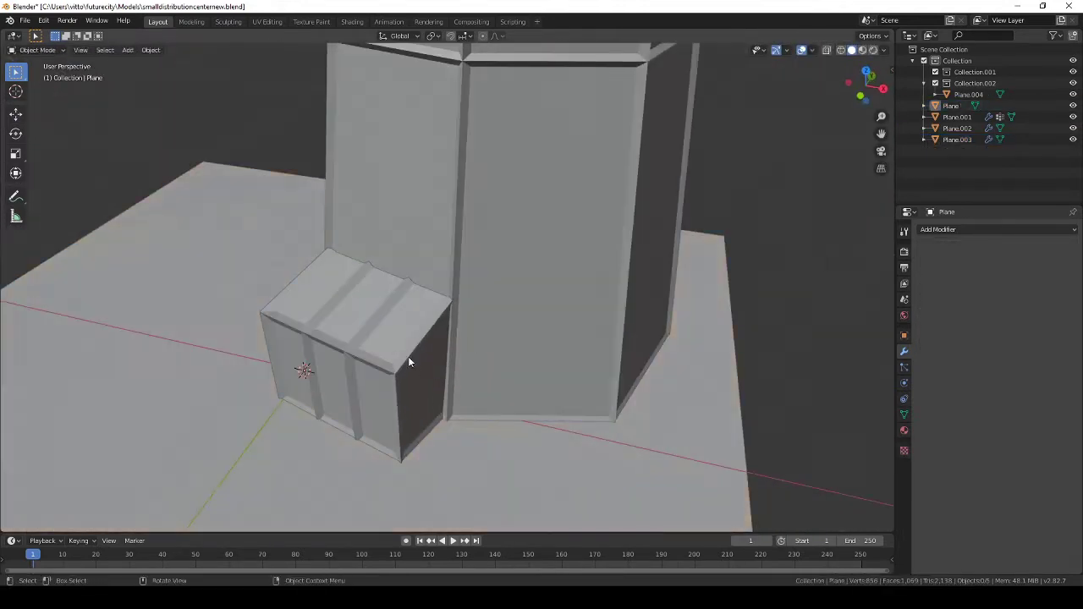
{"action": "left_click", "coordinate": [406, 358]}
{"action": "key", "text": "Tab"}
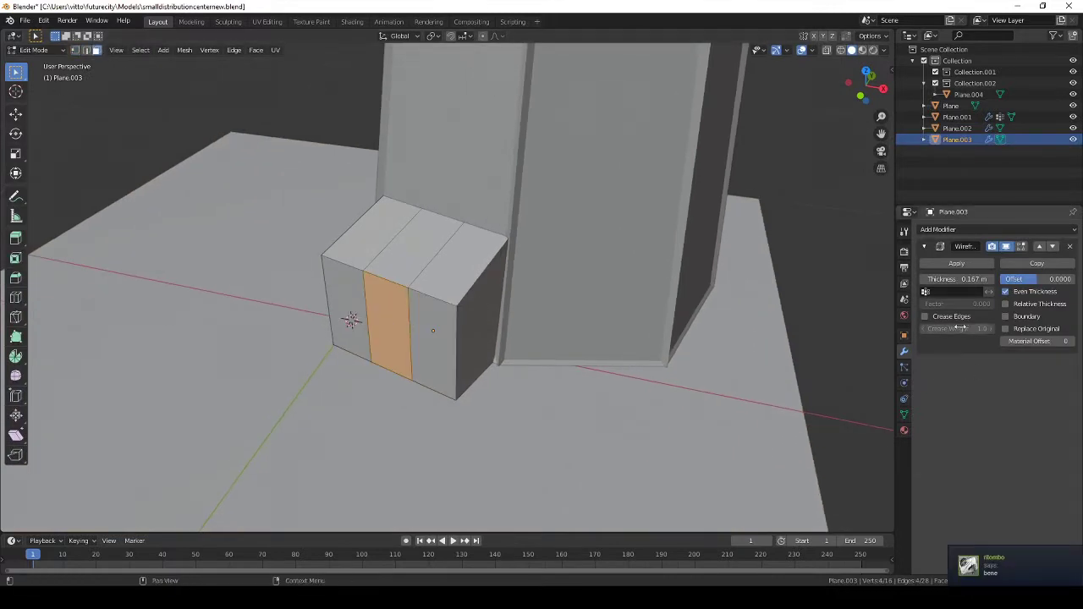
Add two vertex groups to the box, named latere and main
{"action": "left_click", "coordinate": [903, 414]}
{"action": "left_click", "coordinate": [1073, 263]}
{"action": "type", "text": "lato"}
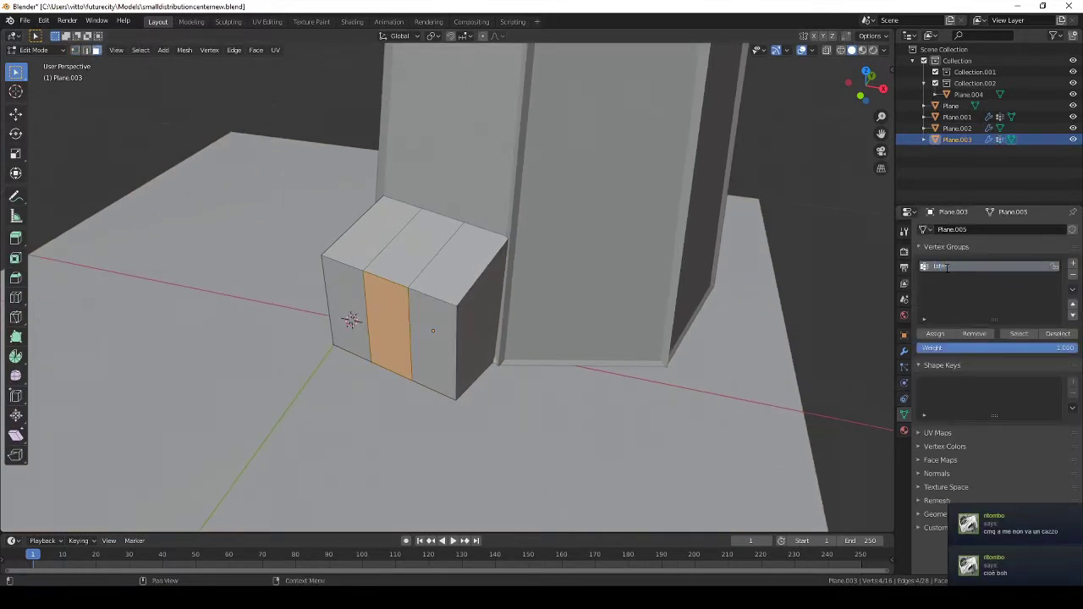
{"action": "key", "text": "Return"}
{"action": "key", "text": "Tab"}
{"action": "left_click", "coordinate": [1073, 263]}
{"action": "key", "text": "Return"}
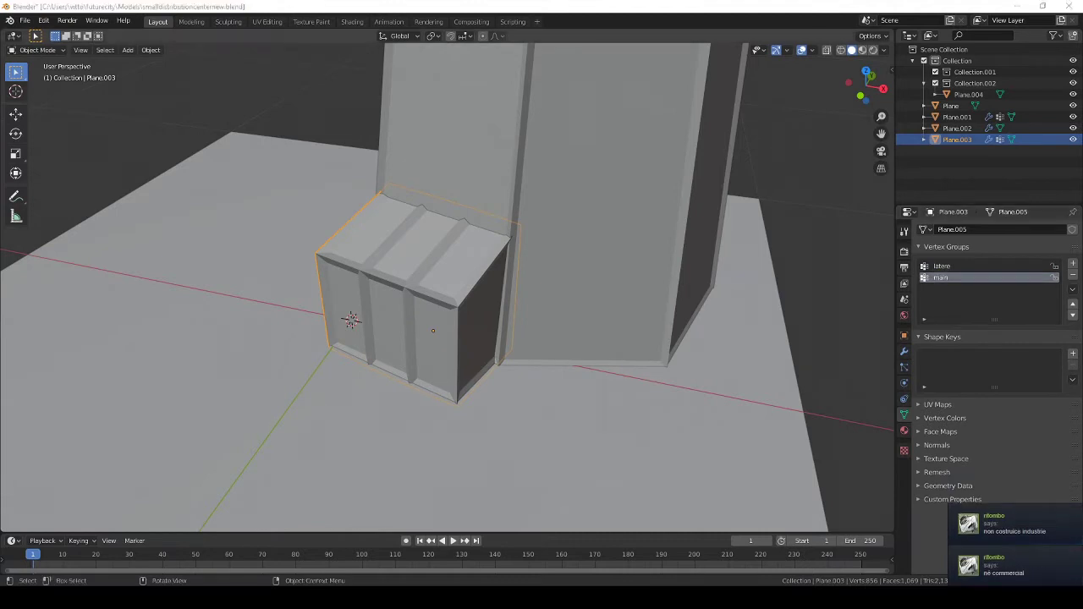
{"action": "scroll", "coordinate": [423, 296], "scroll_direction": "down", "scroll_amount": 5}
{"action": "scroll", "coordinate": [423, 297], "scroll_direction": "up", "scroll_amount": 5}
Set the Wireframe modifier's vertex group to latere
{"action": "left_click", "coordinate": [904, 351]}
{"action": "left_click", "coordinate": [956, 291]}
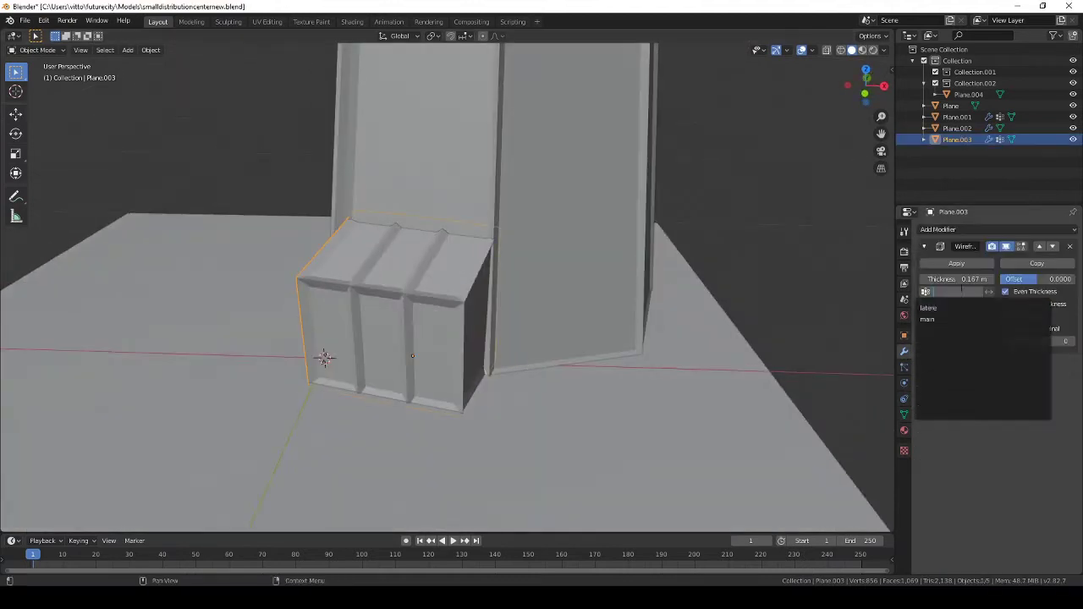
{"action": "left_click", "coordinate": [956, 291]}
In Edit Mode, select the middle front strip and the faces of the main group
{"action": "key", "text": "Tab"}
{"action": "left_click", "coordinate": [905, 384]}
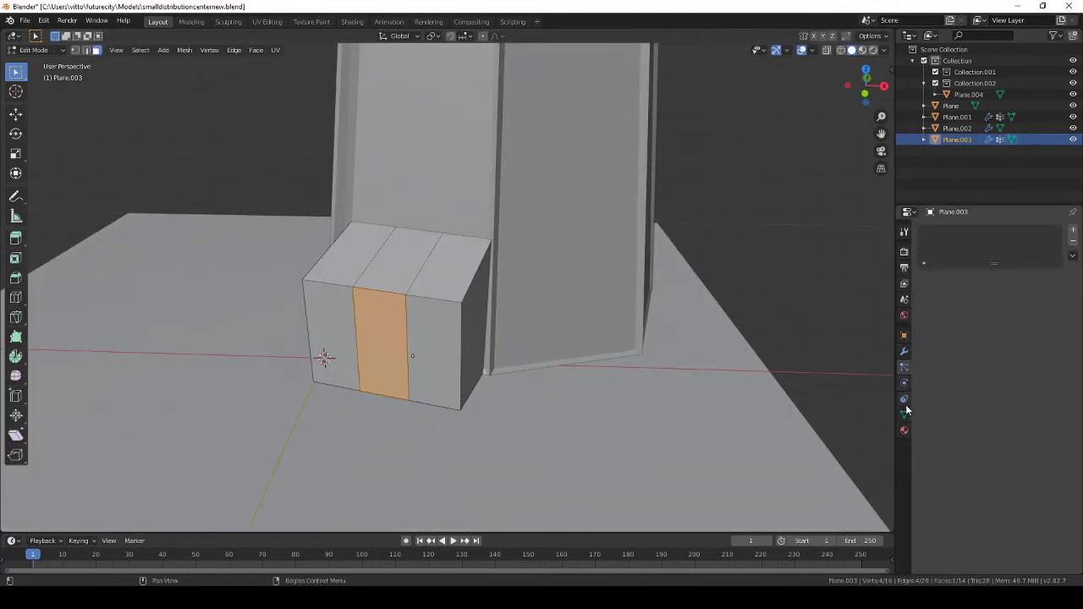
{"action": "left_click", "coordinate": [904, 413]}
{"action": "left_click", "coordinate": [1018, 337]}
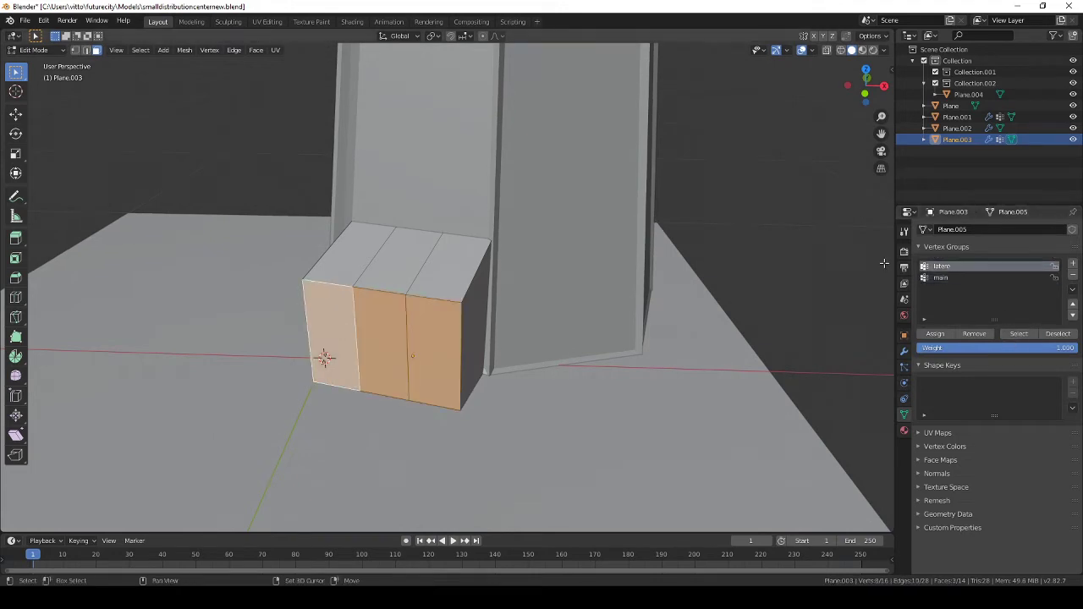
{"action": "left_click", "coordinate": [942, 278]}
{"action": "key", "text": "Tab"}
Switch the Wireframe modifier to the main group and make main the active vertex group
{"action": "left_click", "coordinate": [904, 350]}
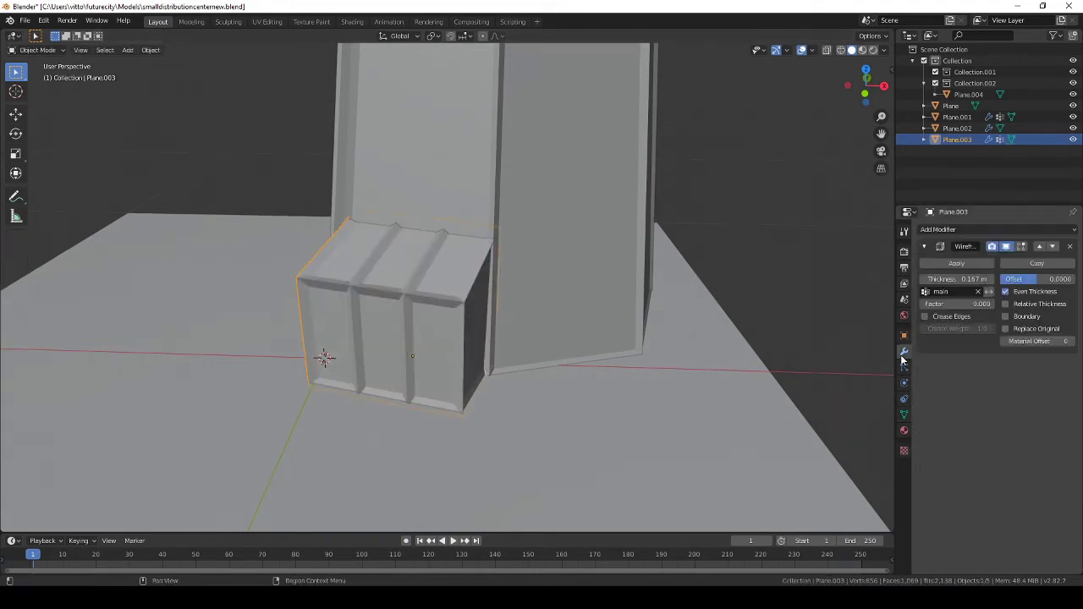
{"action": "left_click", "coordinate": [948, 291]}
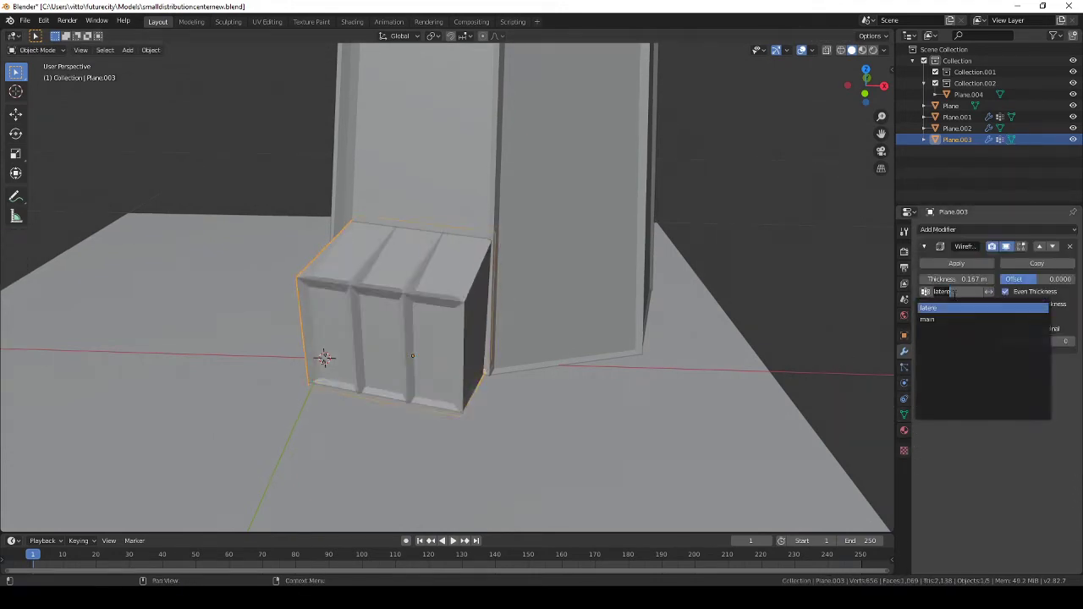
{"action": "left_click", "coordinate": [956, 307]}
{"action": "key", "text": "Tab"}
{"action": "key", "text": "Tab"}
{"action": "mouse_move", "coordinate": [322, 355]}
{"action": "middle_mouse_down"}
{"action": "mouse_move", "coordinate": [359, 326]}
{"action": "mouse_move", "coordinate": [414, 336]}
{"action": "middle_mouse_up"}
{"action": "scroll", "coordinate": [414, 337], "scroll_direction": "down", "scroll_amount": 3}
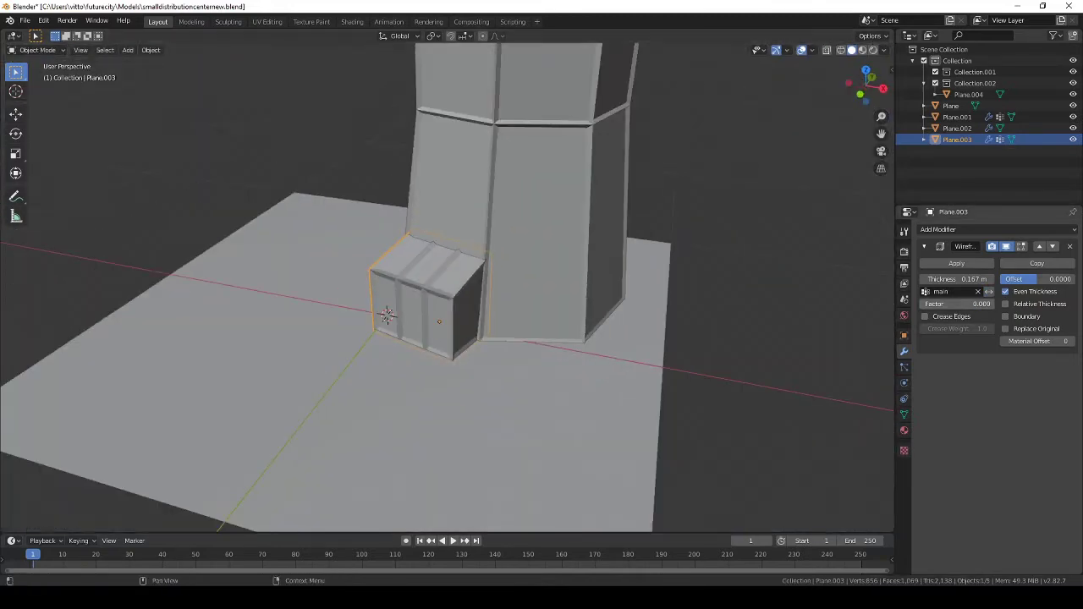
{"action": "left_click", "coordinate": [904, 392]}
{"action": "left_click", "coordinate": [904, 415]}
{"action": "key", "text": "Tab"}
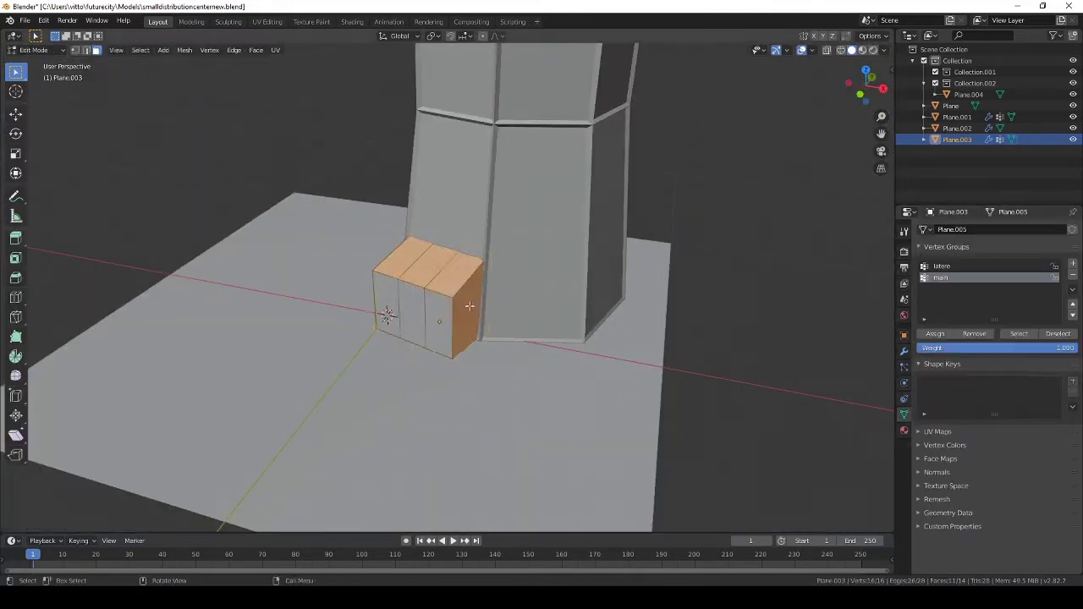
Select the main group's faces, extending the selection with the narrow strip as active face
{"action": "scroll", "coordinate": [508, 338], "scroll_direction": "up", "scroll_amount": 3}
{"action": "left_click", "coordinate": [1019, 334]}
{"action": "middle_click_drag", "start_coordinate": [694, 275], "coordinate": [737, 271]}
{"action": "left_click", "coordinate": [941, 277]}
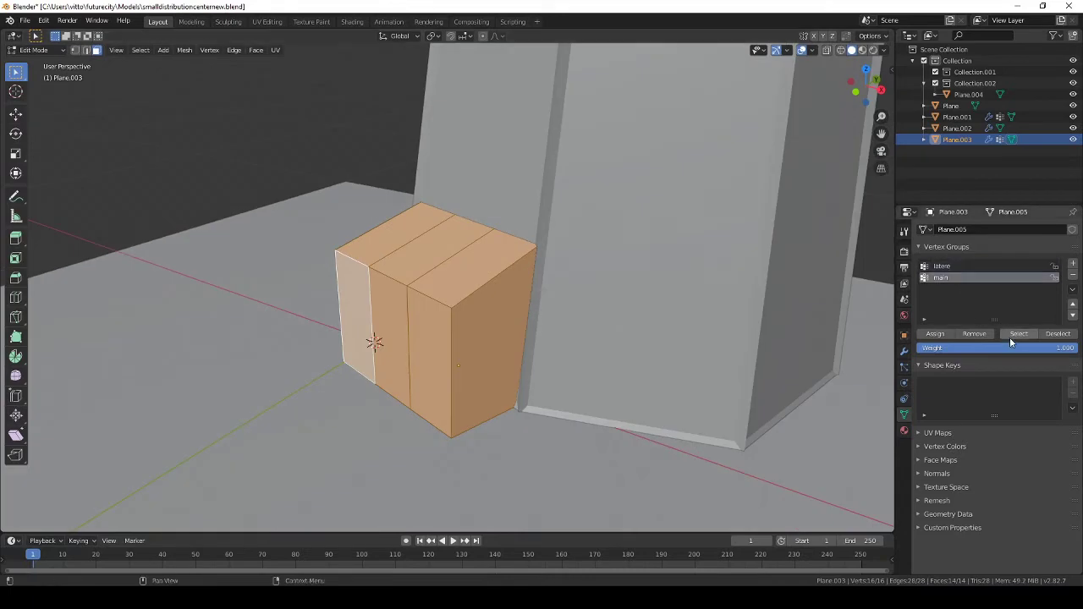
{"action": "left_click", "coordinate": [986, 335]}
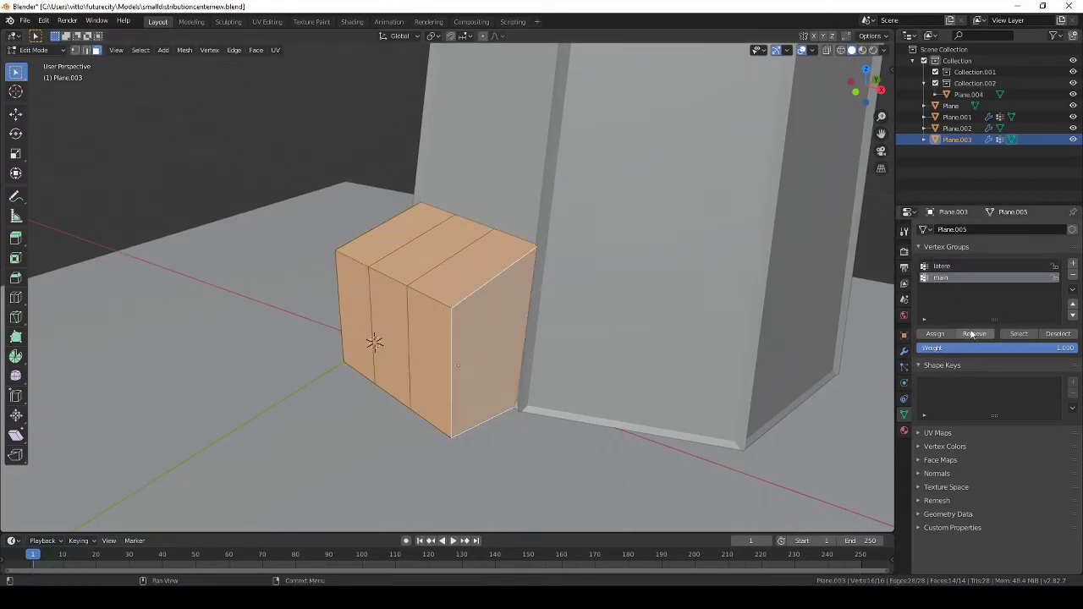
{"action": "left_click", "coordinate": [446, 333], "text": "shift"}
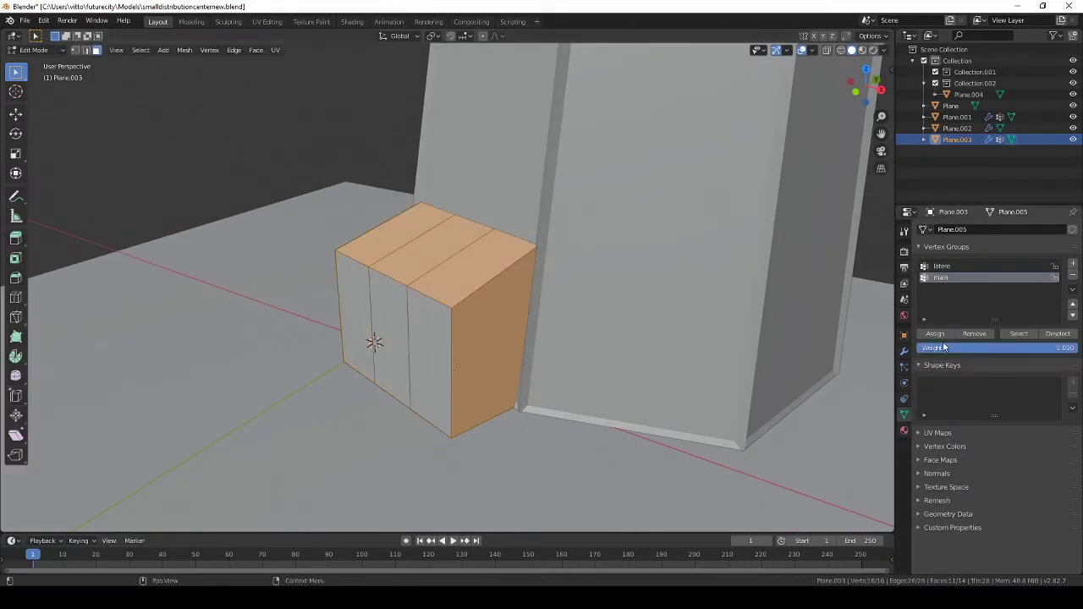
{"action": "key", "text": "Tab"}
Set the Wireframe modifier's vertex group back to latere
{"action": "mouse_move", "coordinate": [761, 347]}
{"action": "middle_mouse_down"}
{"action": "mouse_move", "coordinate": [550, 355]}
{"action": "mouse_move", "coordinate": [803, 340]}
{"action": "middle_mouse_up"}
{"action": "left_click", "coordinate": [903, 350]}
{"action": "left_click", "coordinate": [956, 291]}
{"action": "left_click", "coordinate": [939, 308]}
{"action": "left_click", "coordinate": [904, 399]}
Try slicing the box mesh with Bisect from the context menu, then cancel it
{"action": "left_click", "coordinate": [904, 351]}
{"action": "key", "text": "Tab"}
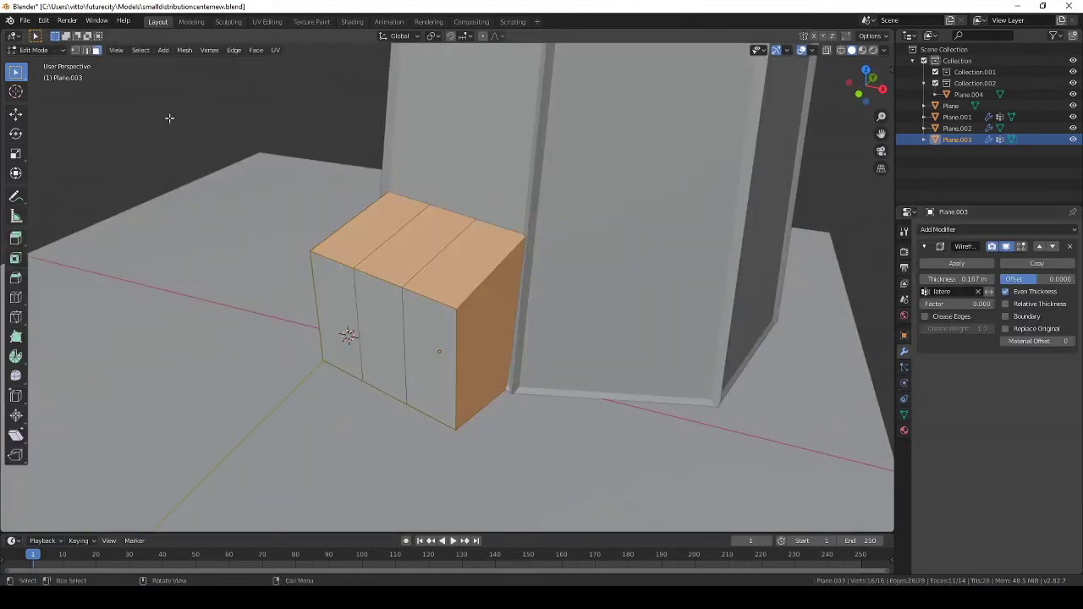
{"action": "middle_click_drag", "start_coordinate": [169, 118], "coordinate": [245, 280]}
{"action": "right_click", "coordinate": [246, 279]}
{"action": "left_click", "coordinate": [245, 284]}
{"action": "key", "text": "KP_1"}
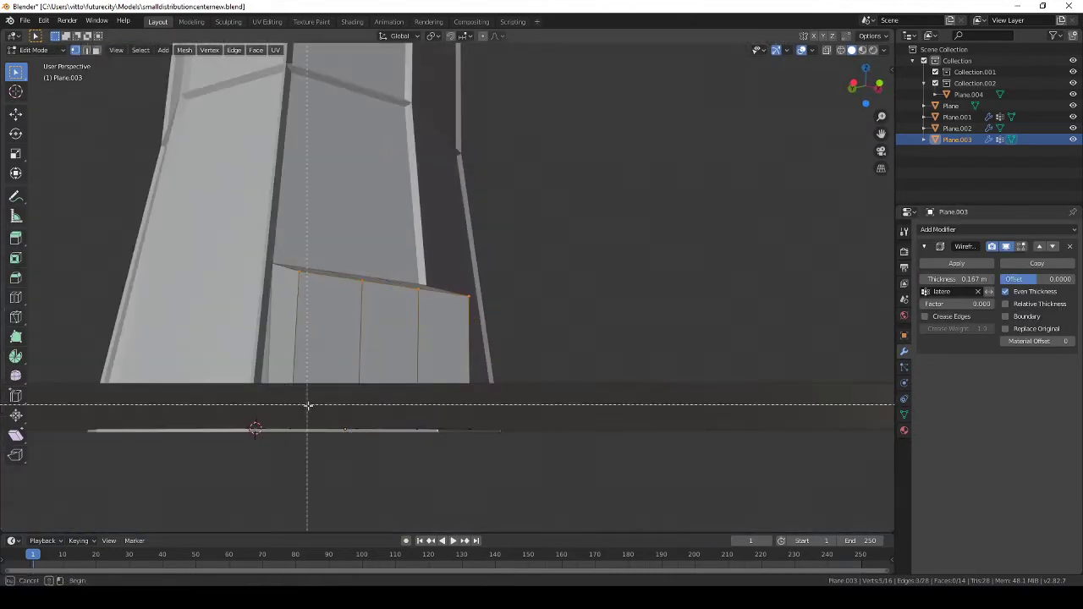
{"action": "key", "text": "Escape"}
{"action": "mouse_move", "coordinate": [307, 406]}
{"action": "middle_mouse_down"}
{"action": "mouse_move", "coordinate": [487, 443]}
{"action": "mouse_move", "coordinate": [593, 380]}
{"action": "middle_mouse_up"}
Remove the selected faces from the main group and return to Object Mode
{"action": "left_click", "coordinate": [904, 399]}
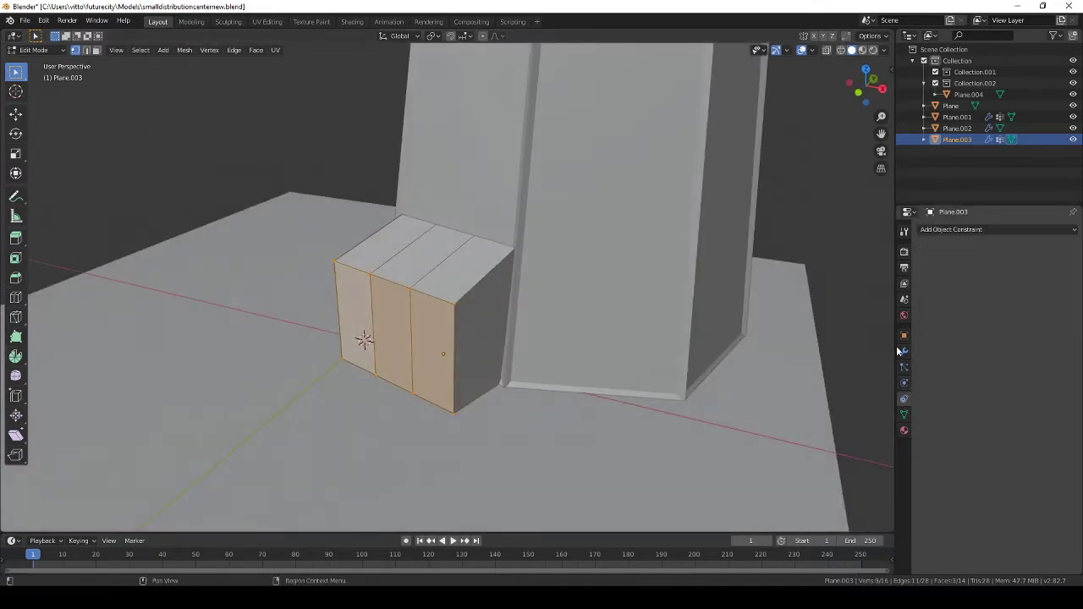
{"action": "left_click", "coordinate": [903, 414]}
{"action": "left_click", "coordinate": [971, 338]}
{"action": "left_click", "coordinate": [903, 351]}
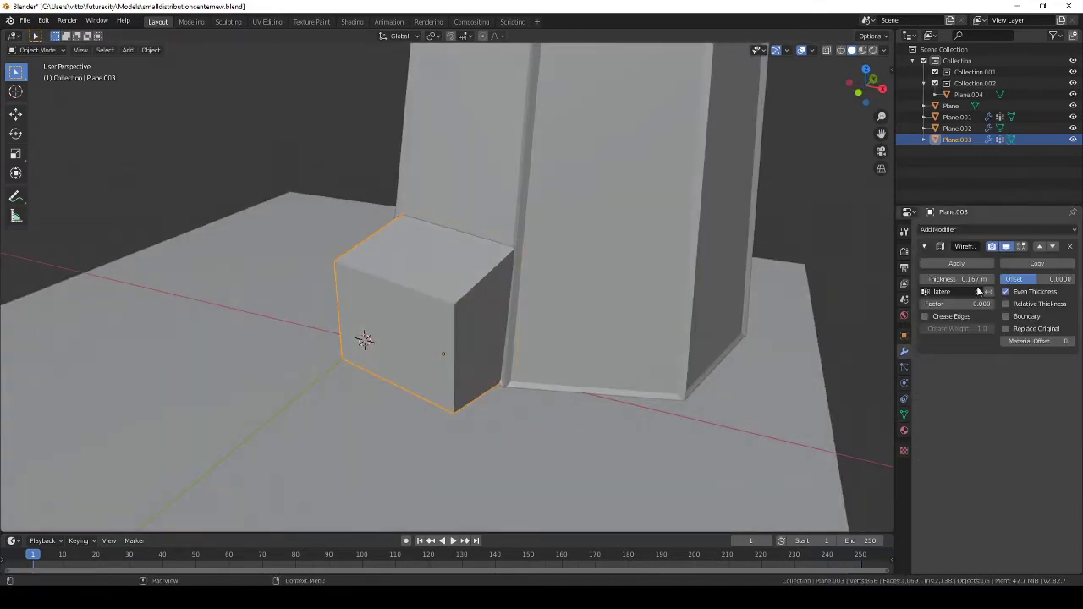
{"action": "middle_click_drag", "start_coordinate": [643, 355], "coordinate": [439, 312]}
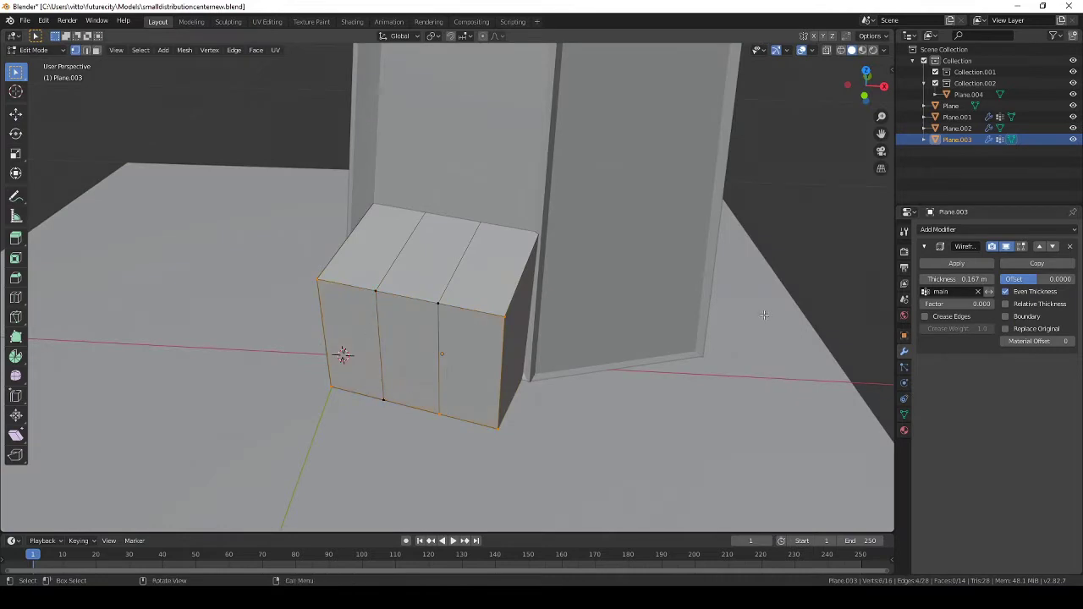
{"action": "left_click", "coordinate": [904, 414]}
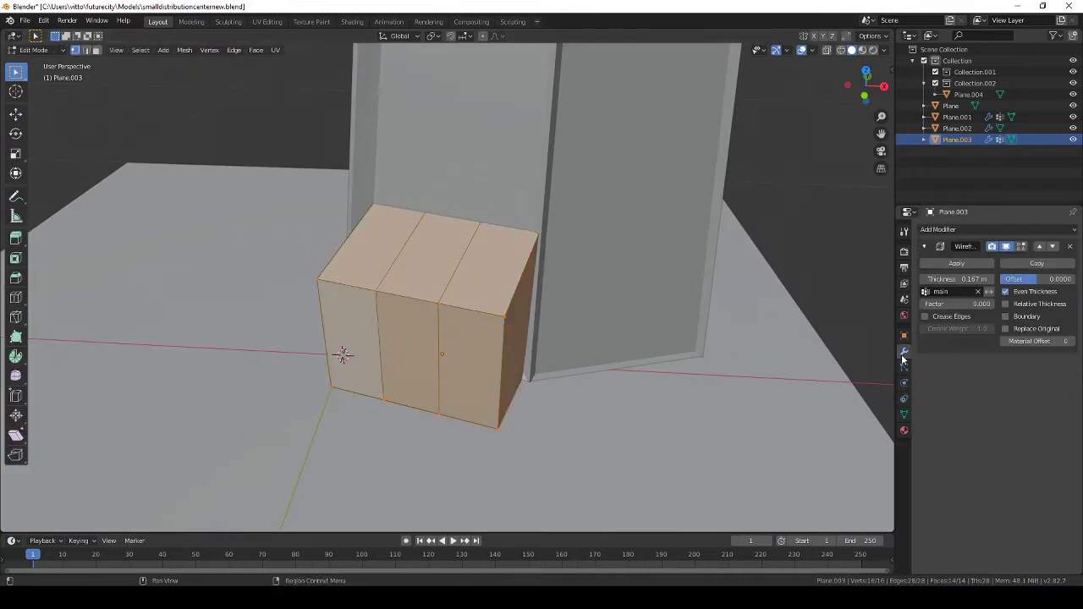
{"action": "mouse_move", "coordinate": [382, 320]}
{"action": "middle_mouse_down"}
{"action": "mouse_move", "coordinate": [551, 358]}
{"action": "mouse_move", "coordinate": [474, 322]}
{"action": "mouse_move", "coordinate": [599, 283]}
{"action": "middle_mouse_up"}
{"action": "key", "text": "Tab"}
{"action": "scroll", "coordinate": [600, 283], "scroll_direction": "down", "scroll_amount": 2}
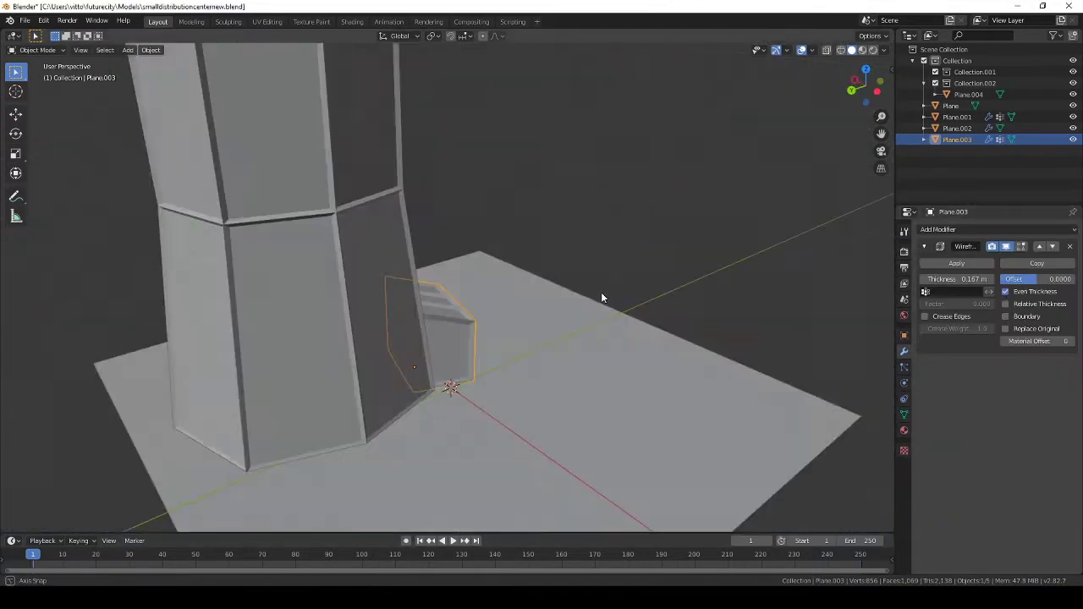
{"action": "scroll", "coordinate": [601, 298], "scroll_direction": "down", "scroll_amount": 5}
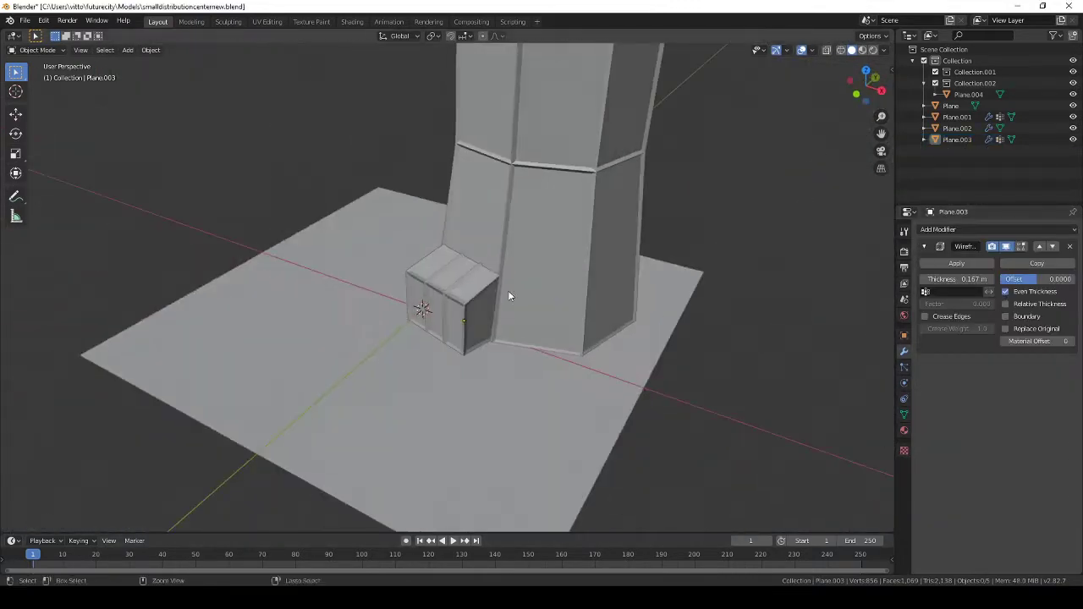
{"action": "mouse_move", "coordinate": [508, 290]}
{"action": "middle_mouse_down"}
{"action": "mouse_move", "coordinate": [559, 343]}
{"action": "mouse_move", "coordinate": [496, 307]}
{"action": "middle_mouse_up"}
Append the cylinder Collection from ad005.blend and place it beside the box
{"action": "left_click", "coordinate": [25, 19]}
{"action": "left_click", "coordinate": [47, 145]}
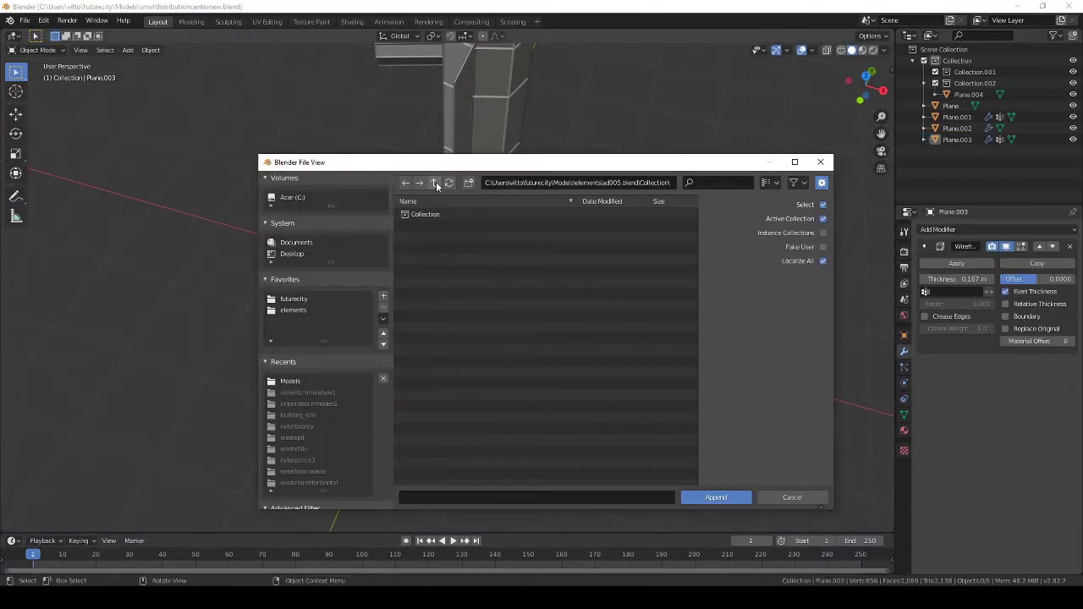
{"action": "double_click", "coordinate": [444, 293]}
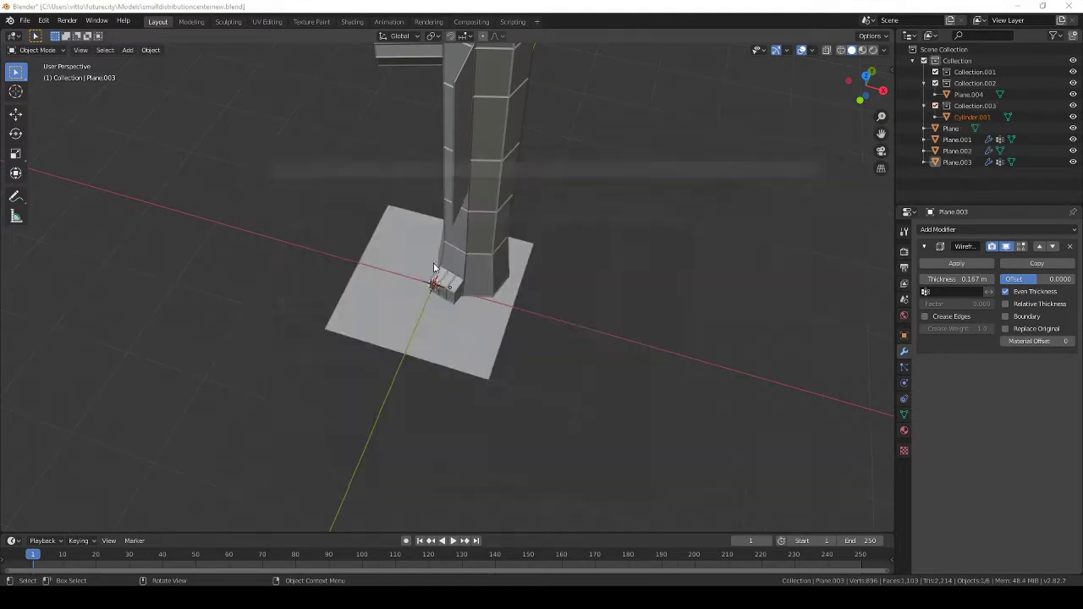
{"action": "scroll", "coordinate": [428, 318], "scroll_direction": "up", "scroll_amount": 2}
{"action": "key", "text": "KP_7"}
{"action": "key", "text": "g"}
{"action": "left_click", "coordinate": [453, 327]}
Duplicate the cylinder into a second copy next to the first
{"action": "key", "text": "KP_3"}
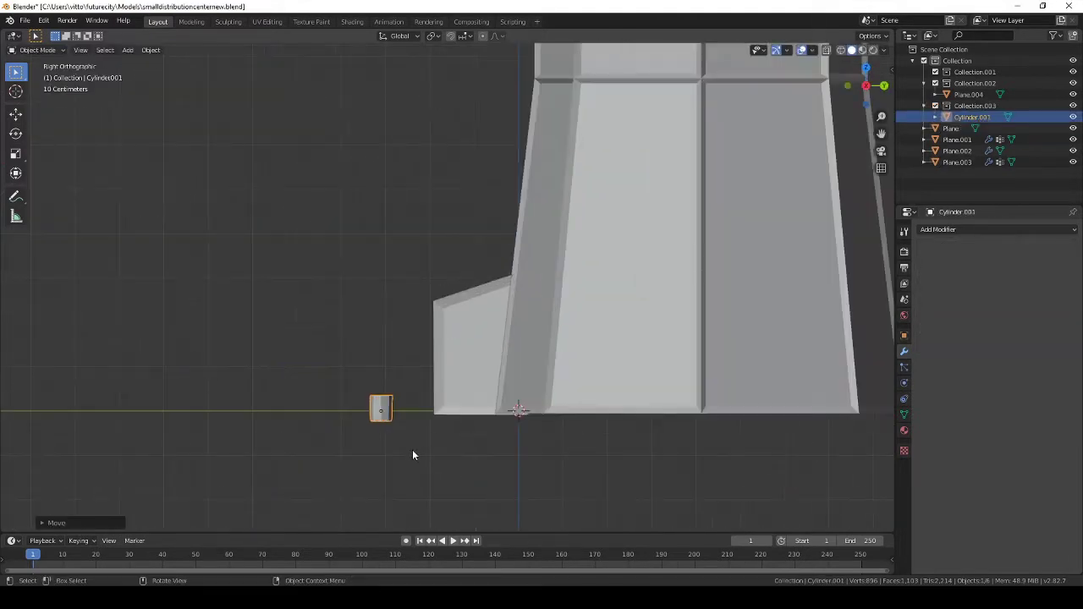
{"action": "key", "text": "KP_7"}
{"action": "scroll", "coordinate": [347, 254], "scroll_direction": "down", "scroll_amount": 3}
{"action": "key", "text": "shift+d"}
{"action": "key", "text": "Escape"}
{"action": "middle_click_drag", "start_coordinate": [351, 302], "coordinate": [545, 344]}
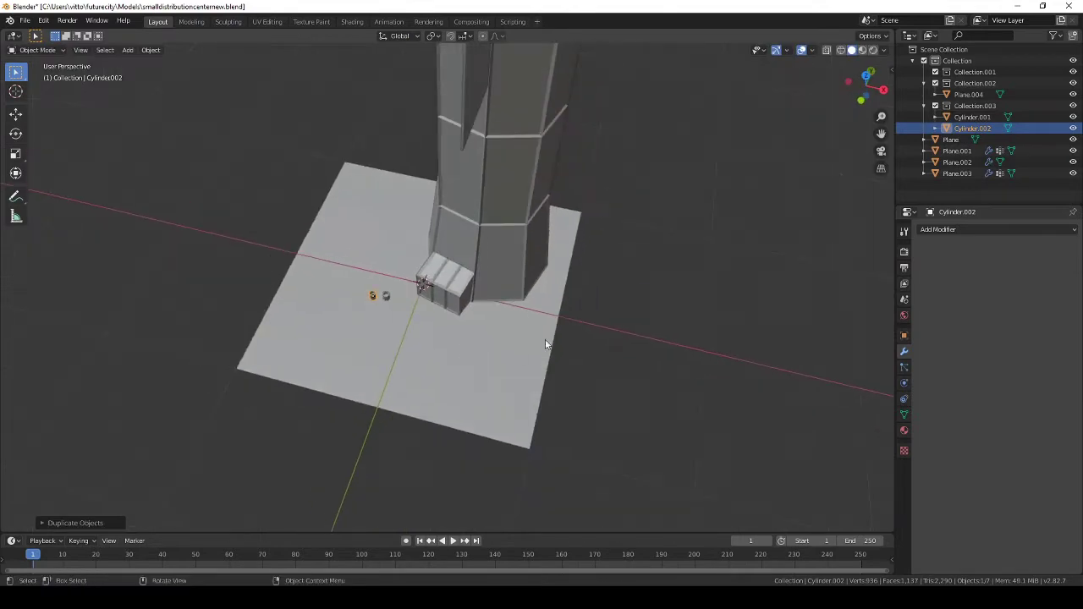
{"action": "key", "text": "KP_7"}
{"action": "left_click", "coordinate": [25, 20]}
Append the Collection from bidone.blend and rotate the appended plane into place
{"action": "left_click", "coordinate": [38, 145]}
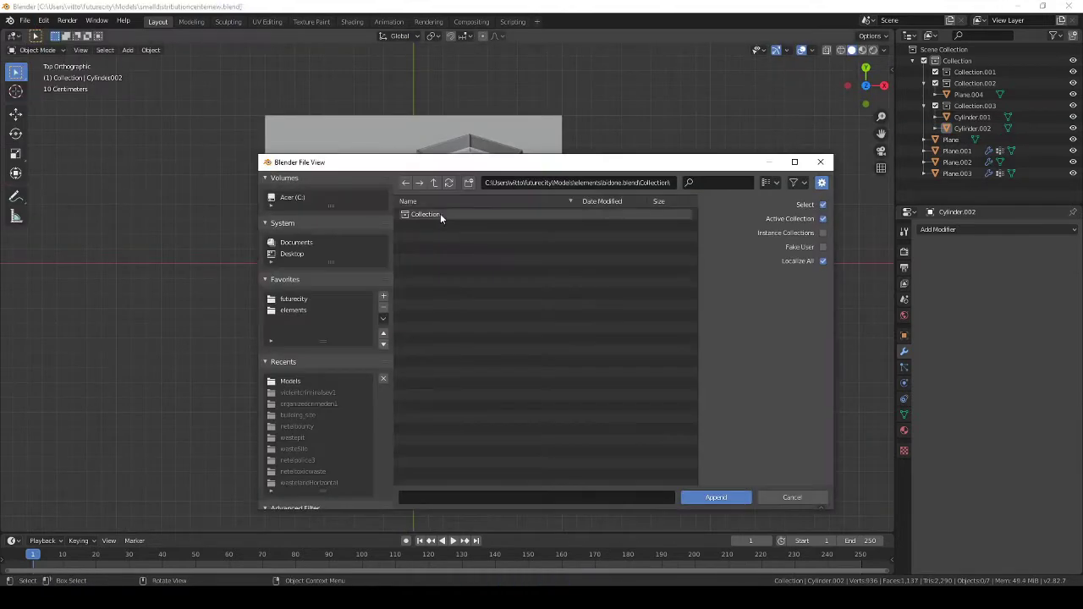
{"action": "double_click", "coordinate": [435, 229]}
{"action": "middle_click_drag", "start_coordinate": [473, 267], "coordinate": [530, 303]}
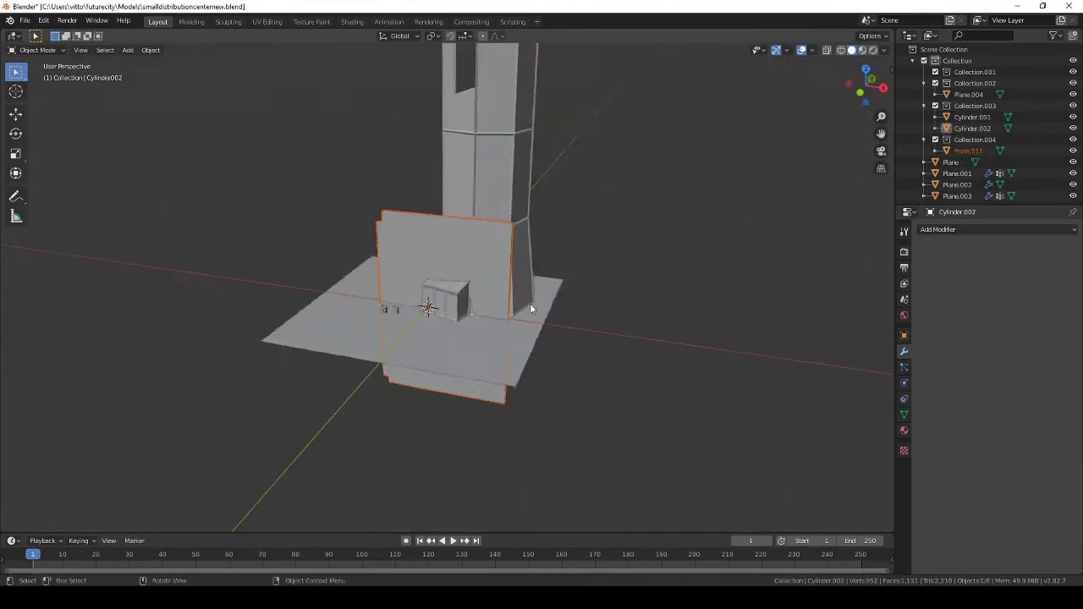
{"action": "key", "text": "KP_1"}
{"action": "key", "text": "r"}
{"action": "left_click", "coordinate": [498, 276]}
Try a vertical adjustment of the plane, cancel it, and save the blend file
{"action": "key", "text": "KP_7"}
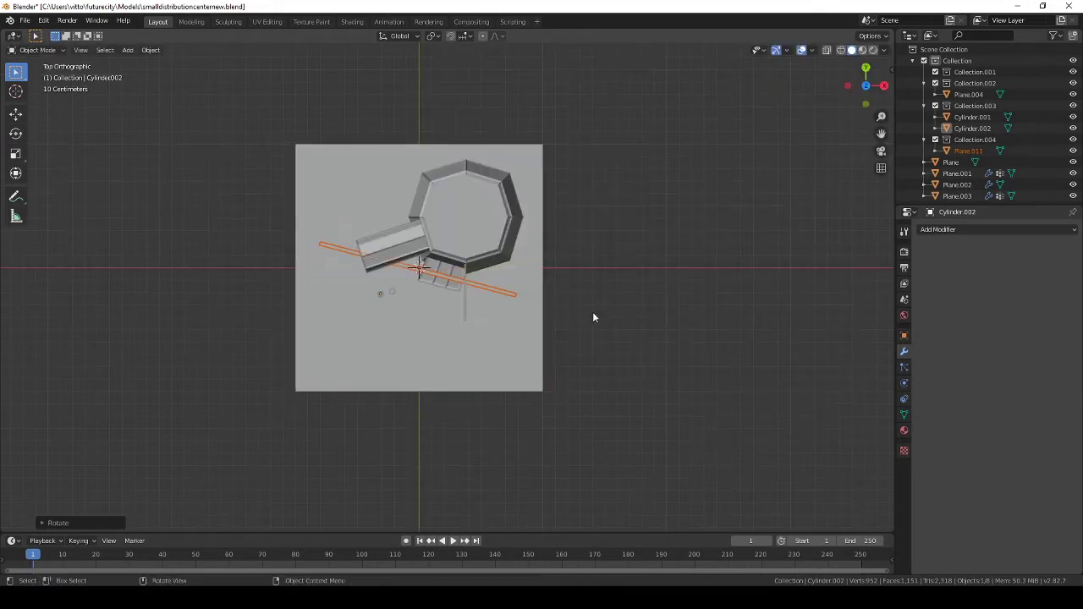
{"action": "key", "text": "KP_1"}
{"action": "key", "text": "z"}
{"action": "scroll", "coordinate": [532, 260], "scroll_direction": "up", "scroll_amount": 3}
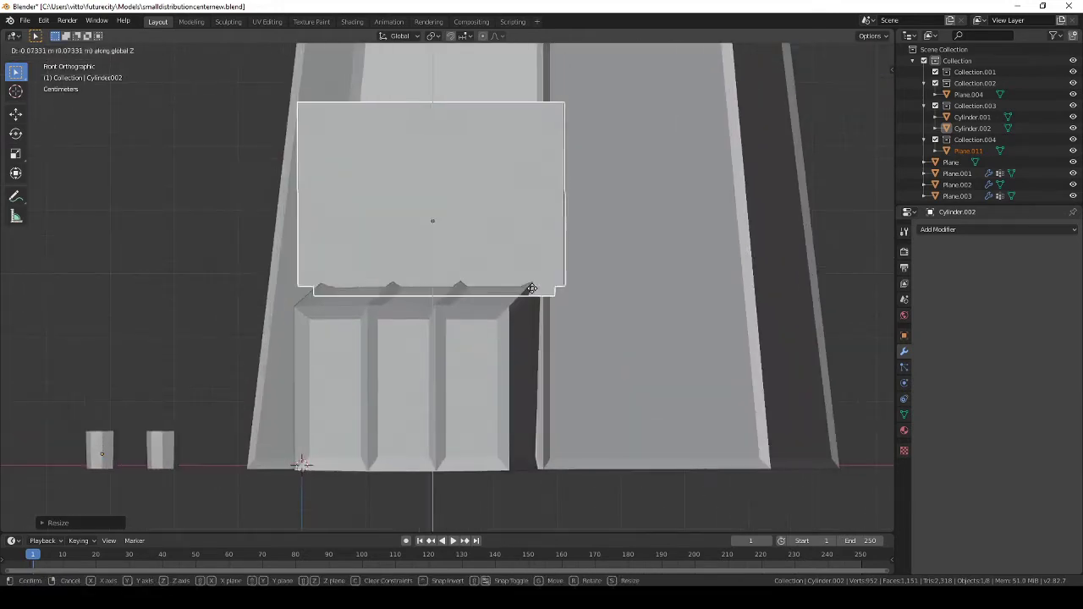
{"action": "right_click", "coordinate": [643, 249]}
{"action": "mouse_move", "coordinate": [643, 248]}
{"action": "middle_mouse_down"}
{"action": "mouse_move", "coordinate": [660, 341]}
{"action": "mouse_move", "coordinate": [471, 342]}
{"action": "mouse_move", "coordinate": [407, 280]}
{"action": "middle_mouse_up"}
{"action": "key", "text": "ctrl+s"}
Append the chair Collection from sedia.blend in the elements folder
{"action": "left_click", "coordinate": [26, 21]}
{"action": "left_click", "coordinate": [50, 156]}
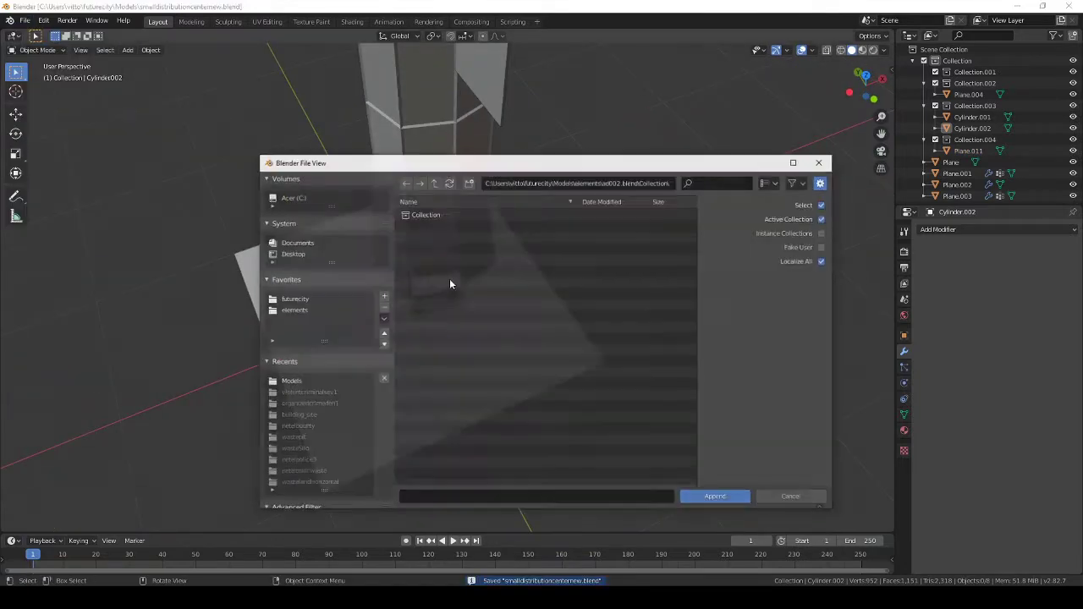
{"action": "left_click", "coordinate": [292, 309]}
{"action": "scroll", "coordinate": [506, 334], "scroll_direction": "down", "scroll_amount": 3}
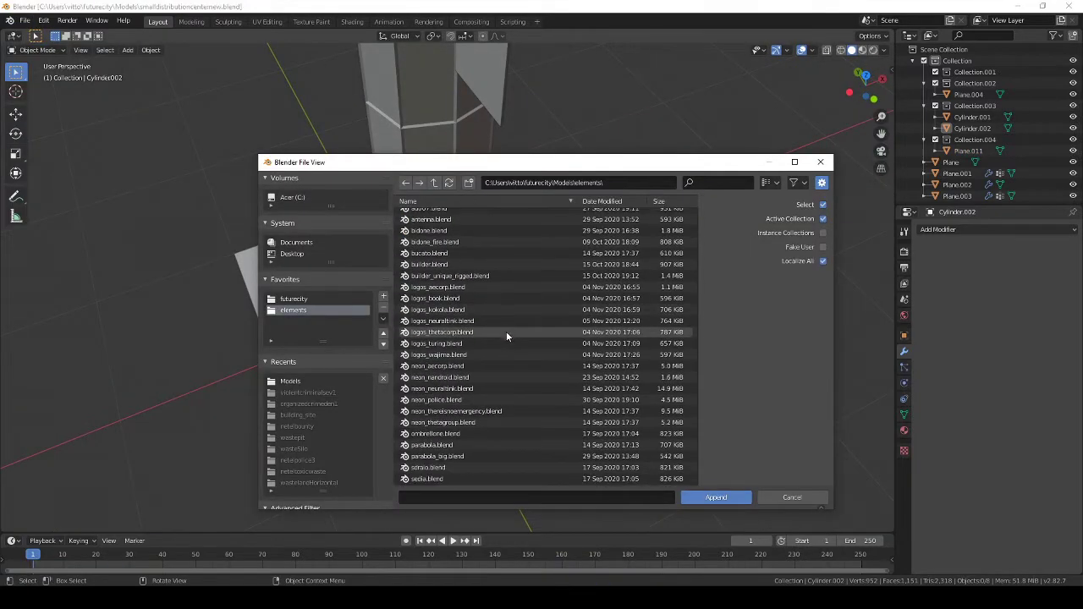
{"action": "scroll", "coordinate": [504, 333], "scroll_direction": "down", "scroll_amount": 3}
{"action": "scroll", "coordinate": [502, 334], "scroll_direction": "down", "scroll_amount": 3}
{"action": "left_click", "coordinate": [435, 249]}
{"action": "double_click", "coordinate": [450, 282]}
{"action": "double_click", "coordinate": [470, 327]}
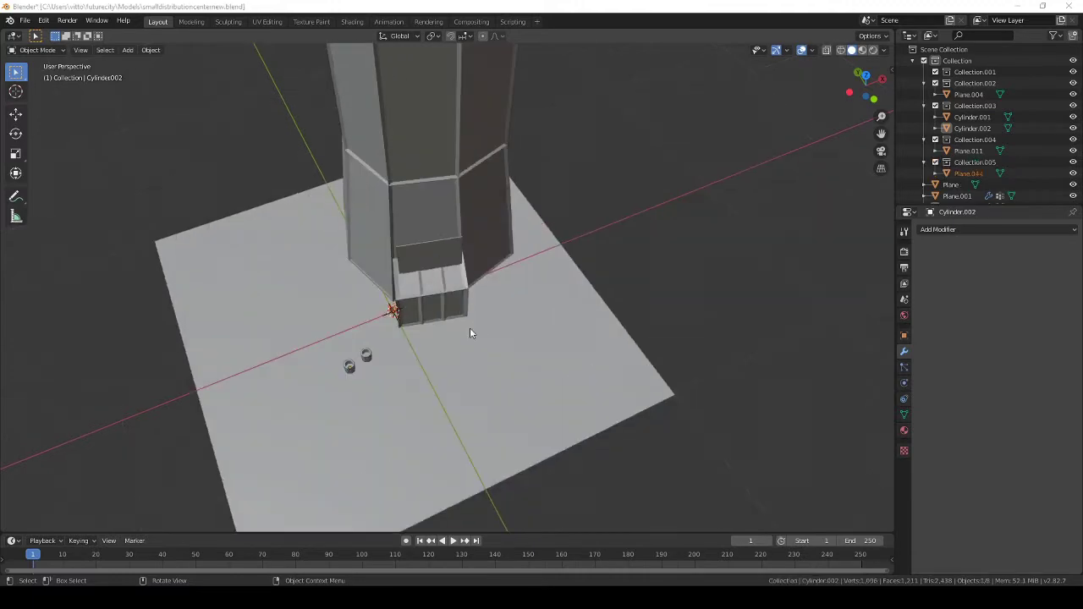
Position the appended chair near the tower base, checking it from front and side views
{"action": "key", "text": "KP_7"}
{"action": "scroll", "coordinate": [470, 328], "scroll_direction": "up", "scroll_amount": 2}
{"action": "key", "text": "g"}
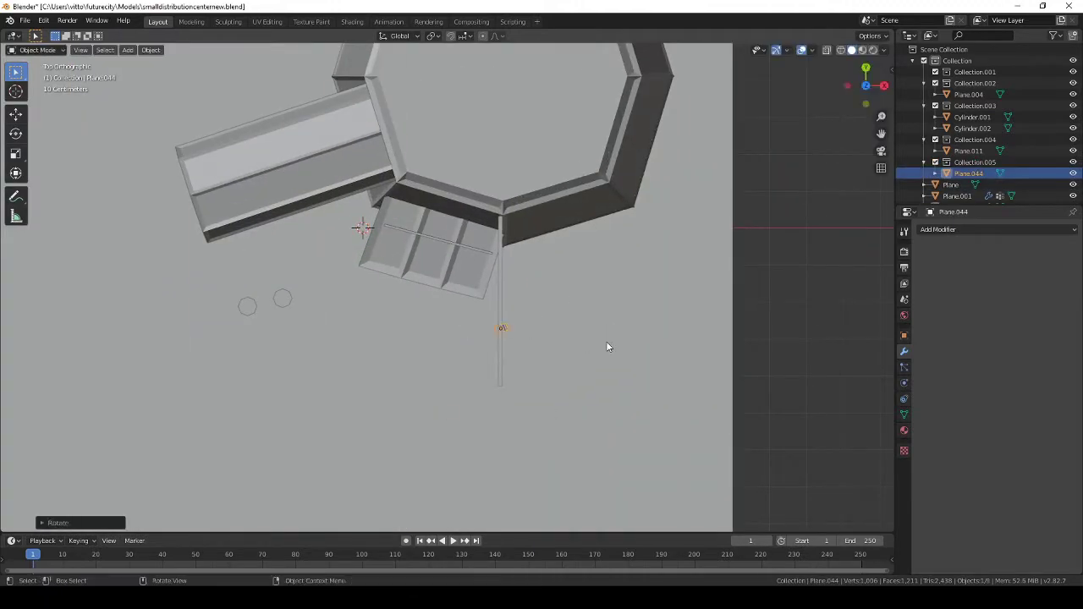
{"action": "left_click", "coordinate": [533, 434]}
{"action": "middle_click_drag", "start_coordinate": [533, 433], "coordinate": [552, 347]}
{"action": "key", "text": "KP_1"}
{"action": "key", "text": "KP_3"}
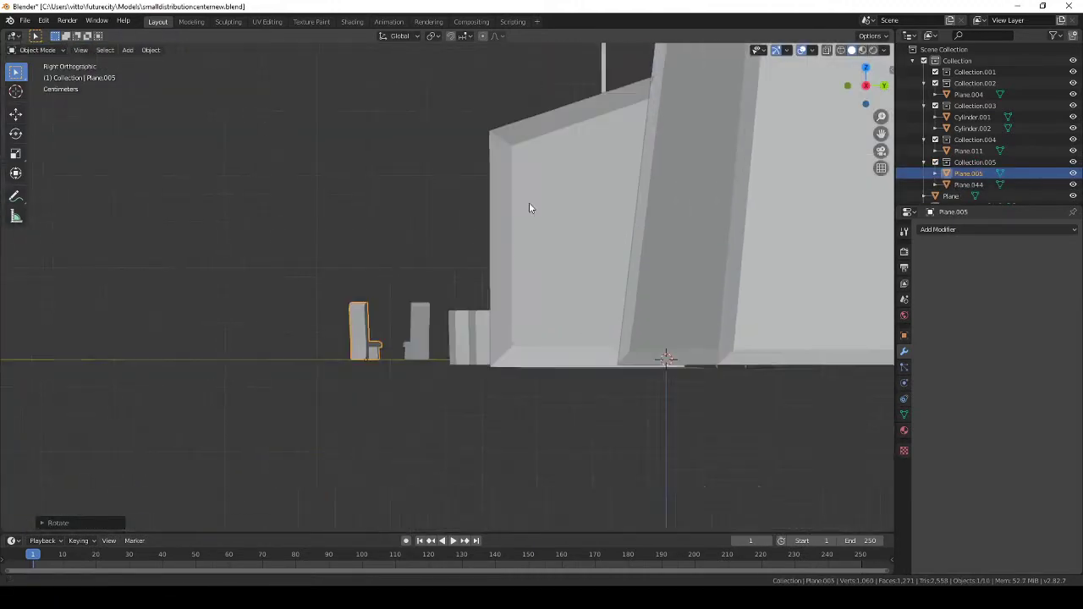
{"action": "scroll", "coordinate": [569, 308], "scroll_direction": "down", "scroll_amount": 3}
Select the tall wall Plane.001 and shift it in wireframe view to line up with the base
{"action": "left_click", "coordinate": [559, 266]}
{"action": "left_click", "coordinate": [568, 244]}
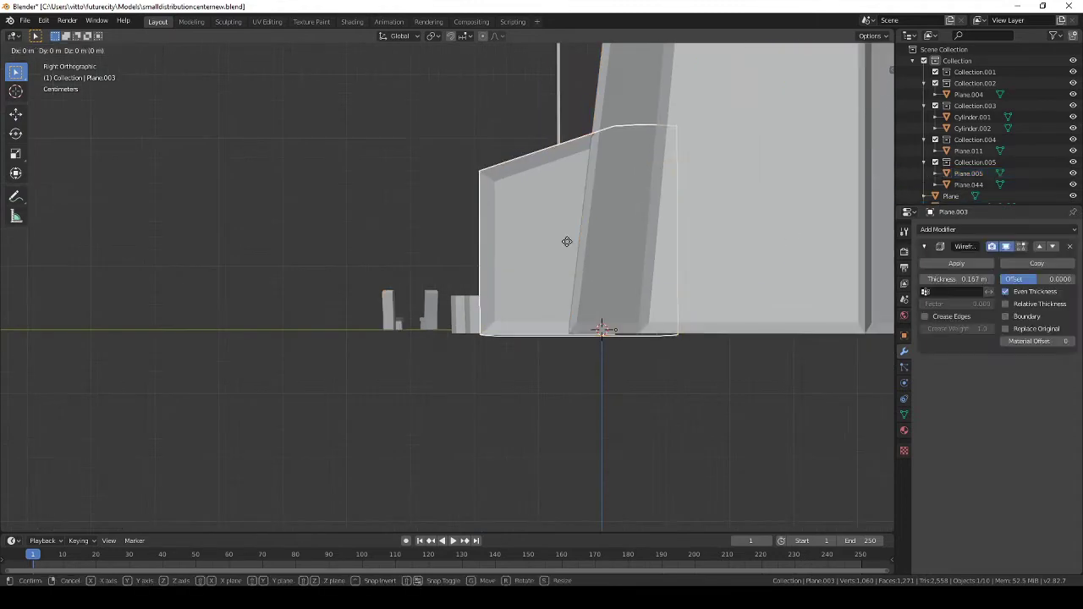
{"action": "left_click", "coordinate": [568, 245]}
{"action": "scroll", "coordinate": [508, 271], "scroll_direction": "up", "scroll_amount": 5}
{"action": "left_click", "coordinate": [466, 304]}
{"action": "left_click", "coordinate": [466, 300]}
{"action": "key", "text": "KP_Decimal"}
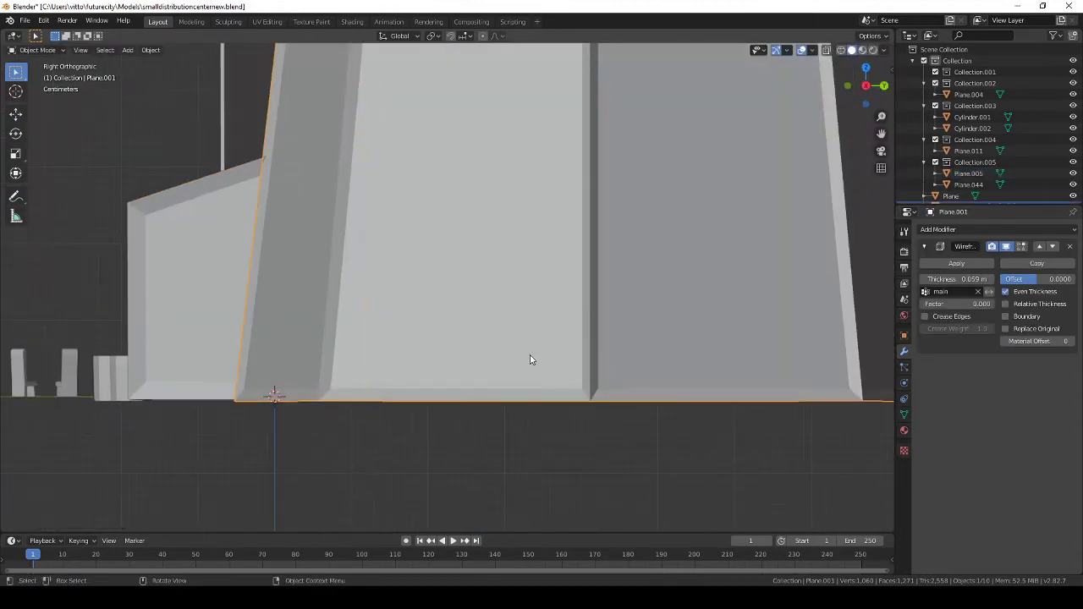
{"action": "key", "text": "shift+z"}
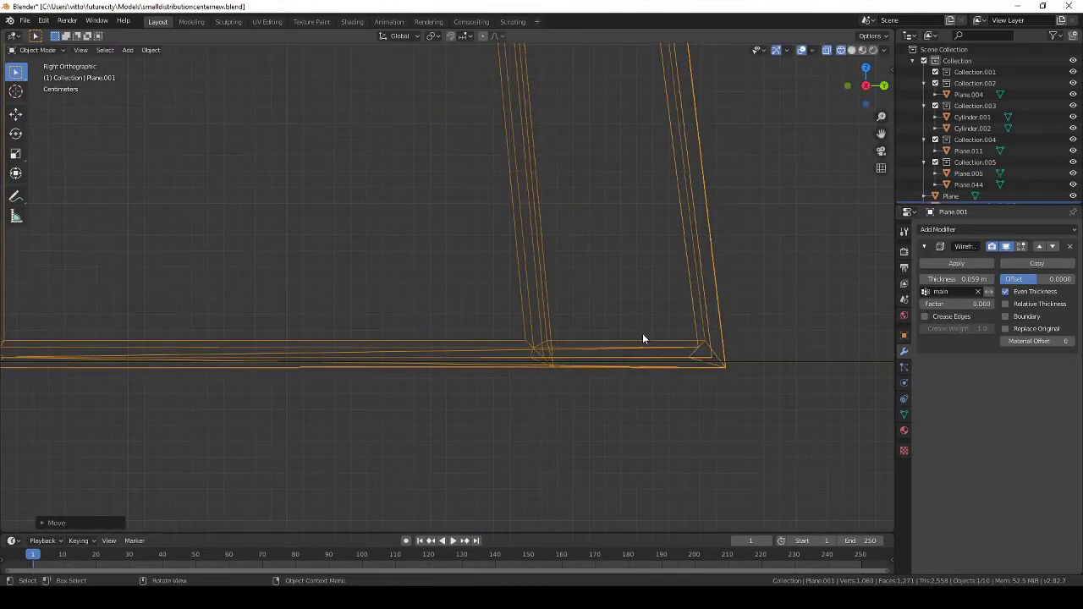
{"action": "mouse_move", "coordinate": [643, 336]}
{"action": "middle_mouse_down"}
{"action": "mouse_move", "coordinate": [653, 343]}
{"action": "mouse_move", "coordinate": [535, 337]}
{"action": "middle_mouse_up"}
{"action": "key", "text": "shift+z"}
{"action": "scroll", "coordinate": [535, 337], "scroll_direction": "down", "scroll_amount": 3}
Save the scene, then cancel an append started from the Models folder
{"action": "key", "text": "ctrl+s"}
{"action": "left_click", "coordinate": [24, 20]}
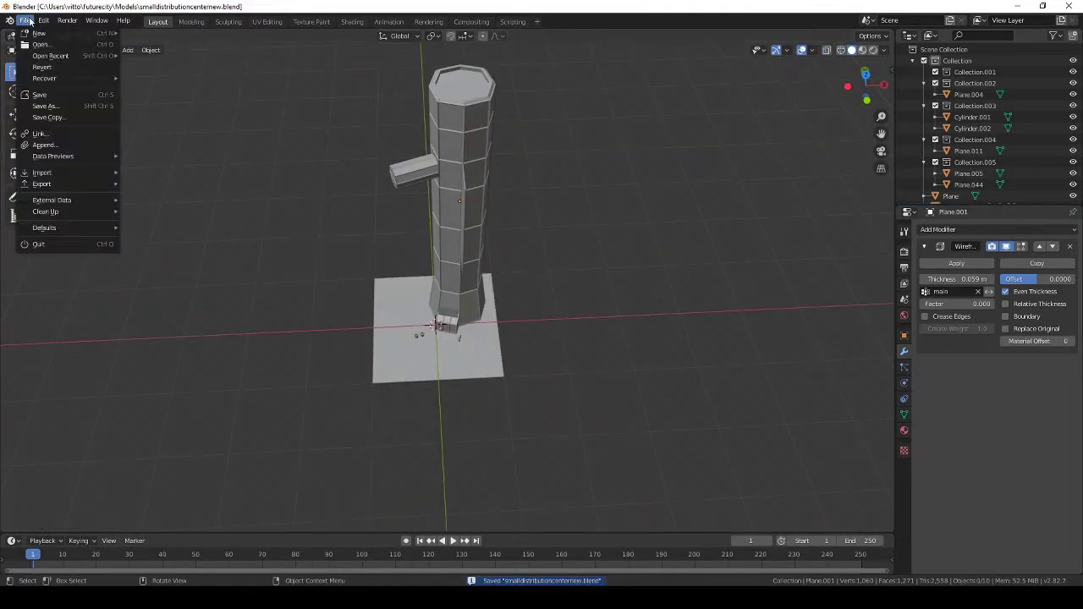
{"action": "left_click", "coordinate": [51, 147]}
{"action": "left_click", "coordinate": [434, 184]}
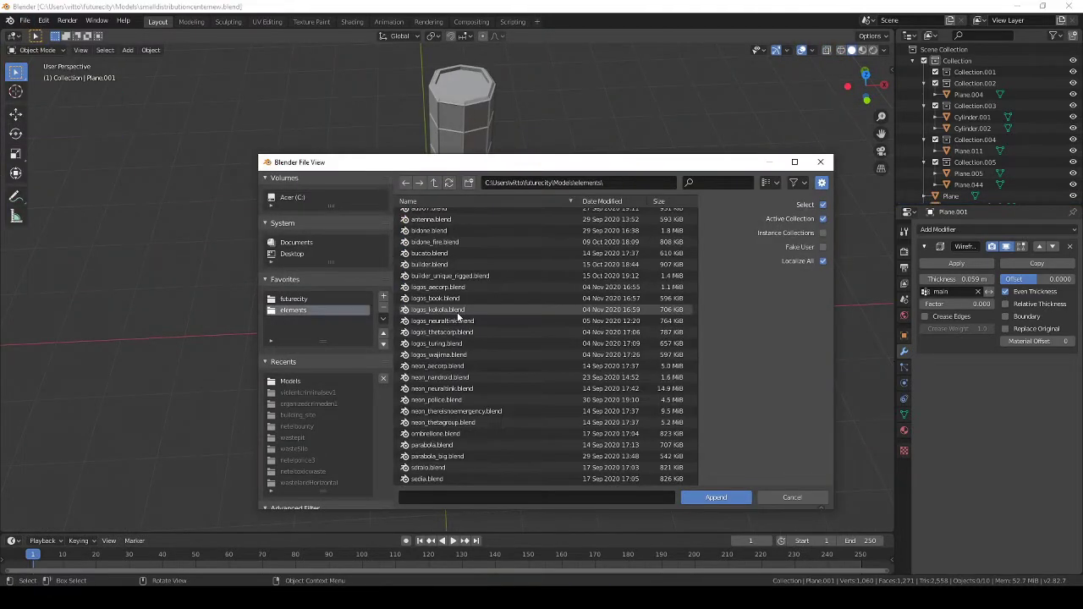
{"action": "left_click", "coordinate": [434, 183]}
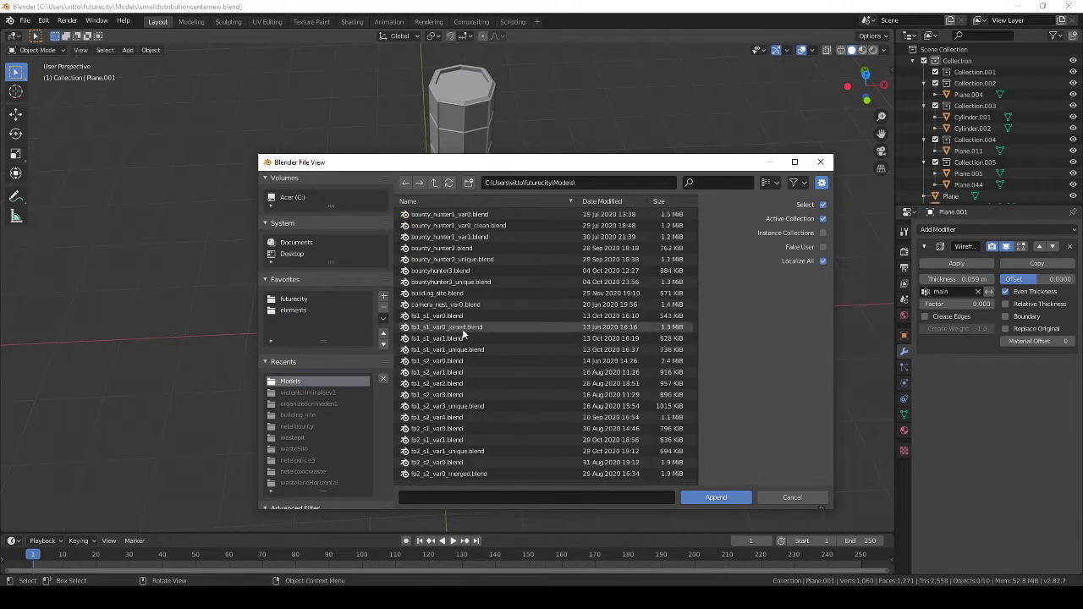
{"action": "key", "text": "Escape"}
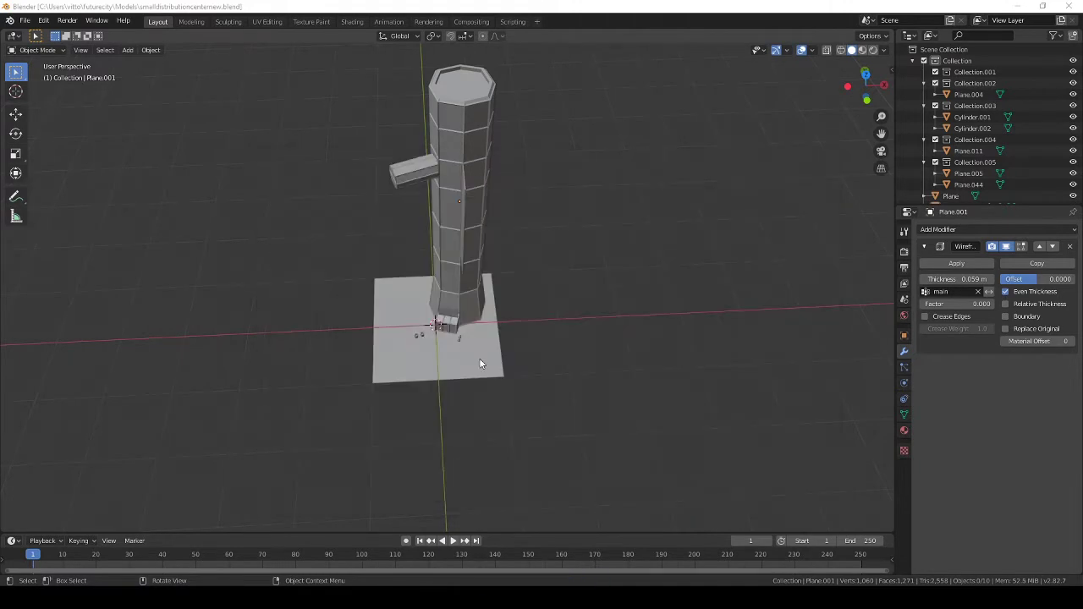
Append the objects of a trial blend file from the Models folder
{"action": "scroll", "coordinate": [447, 335], "scroll_direction": "up", "scroll_amount": 3}
{"action": "scroll", "coordinate": [403, 343], "scroll_direction": "up", "scroll_amount": 3}
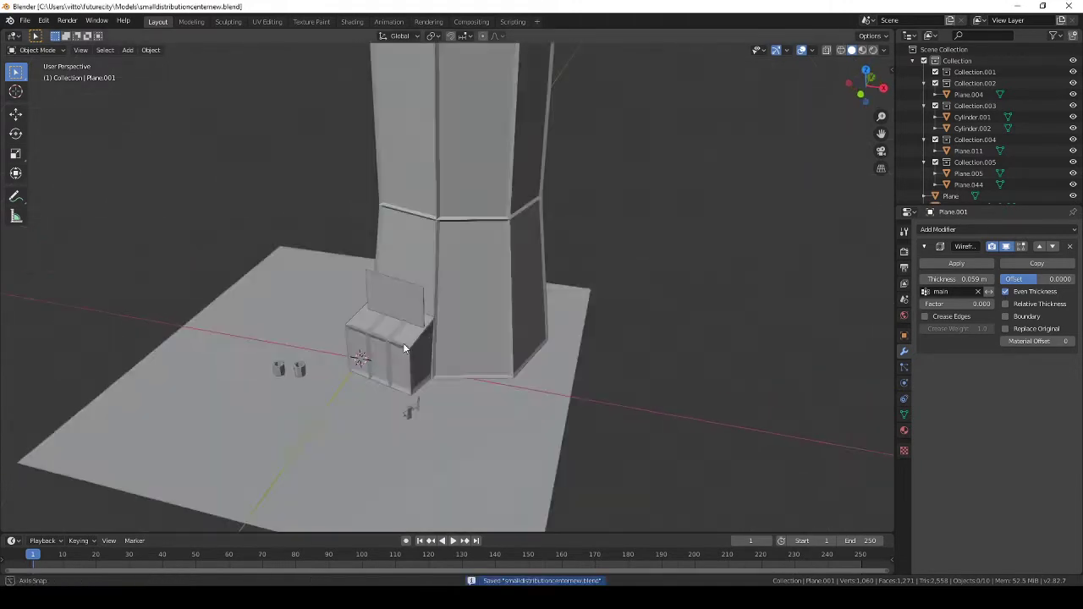
{"action": "key", "text": "KP_7"}
{"action": "left_click", "coordinate": [25, 20]}
{"action": "left_click", "coordinate": [44, 146]}
{"action": "left_click", "coordinate": [292, 310]}
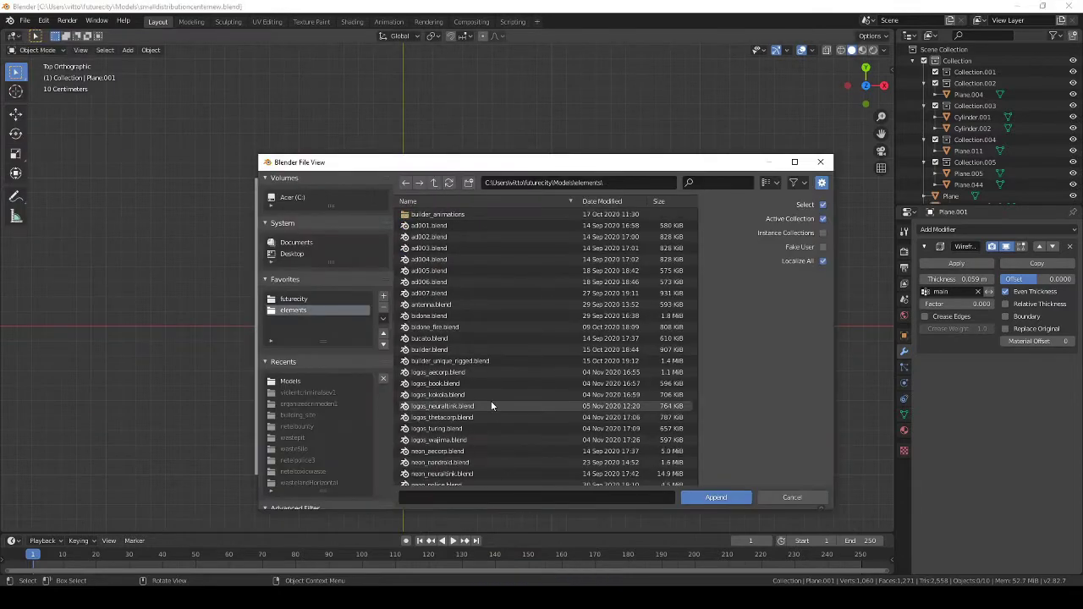
{"action": "scroll", "coordinate": [455, 295], "scroll_direction": "down", "scroll_amount": 10}
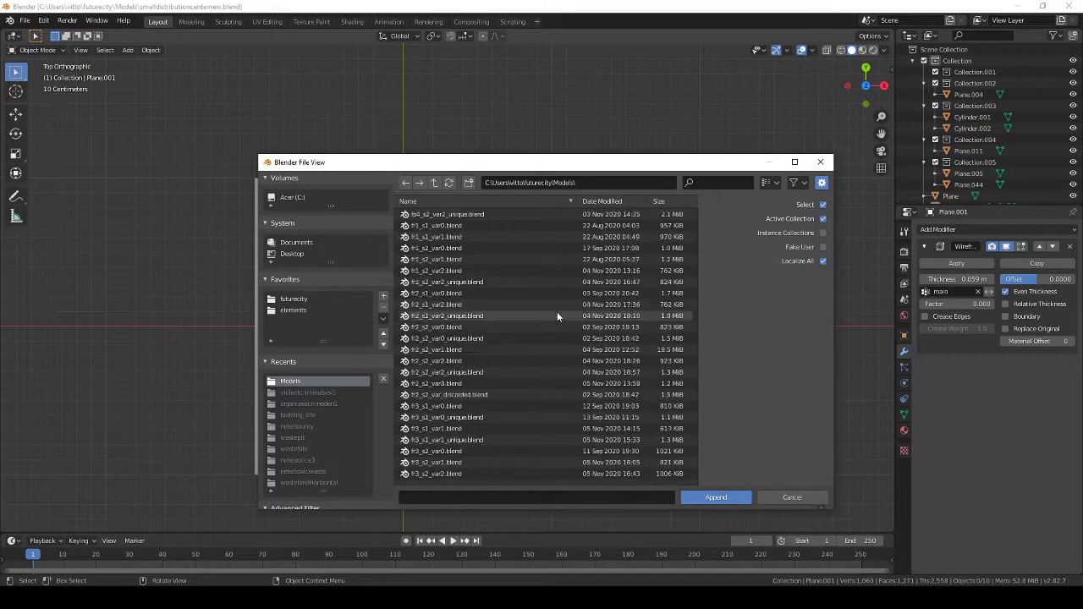
{"action": "scroll", "coordinate": [556, 312], "scroll_direction": "down", "scroll_amount": 5}
{"action": "scroll", "coordinate": [508, 338], "scroll_direction": "down", "scroll_amount": 3}
{"action": "double_click", "coordinate": [451, 363]}
{"action": "double_click", "coordinate": [433, 215]}
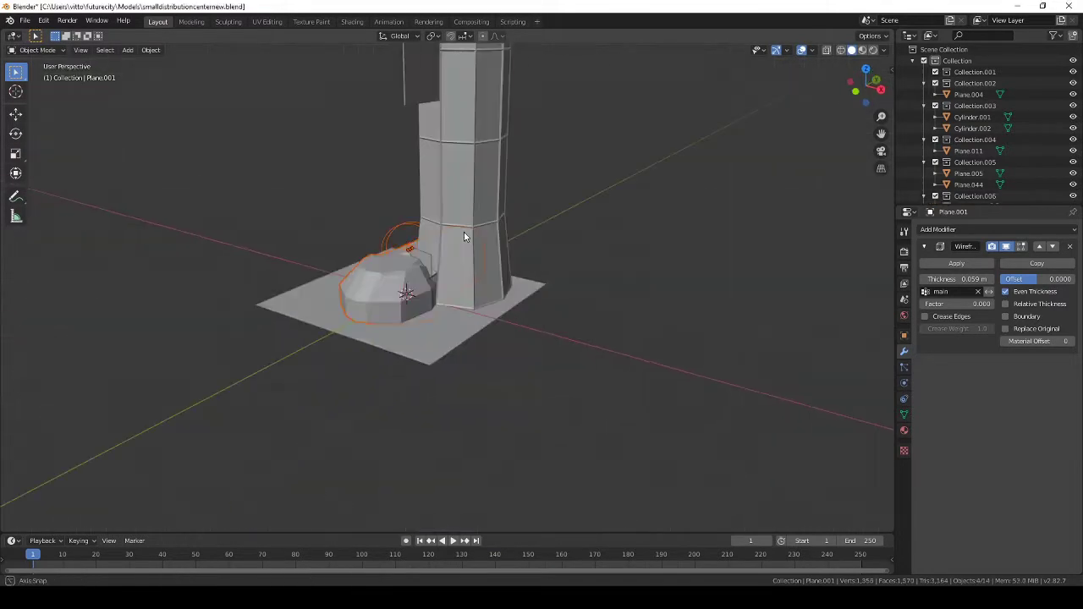
Scale up and inspect the appended octagonal model, then remove the unwanted dome objects
{"action": "key", "text": "KP_7"}
{"action": "key", "text": "s"}
{"action": "left_click", "coordinate": [476, 379]}
{"action": "middle_click_drag", "start_coordinate": [476, 379], "coordinate": [403, 327]}
{"action": "key", "text": "ctrl+s"}
{"action": "key", "text": "KP_7"}
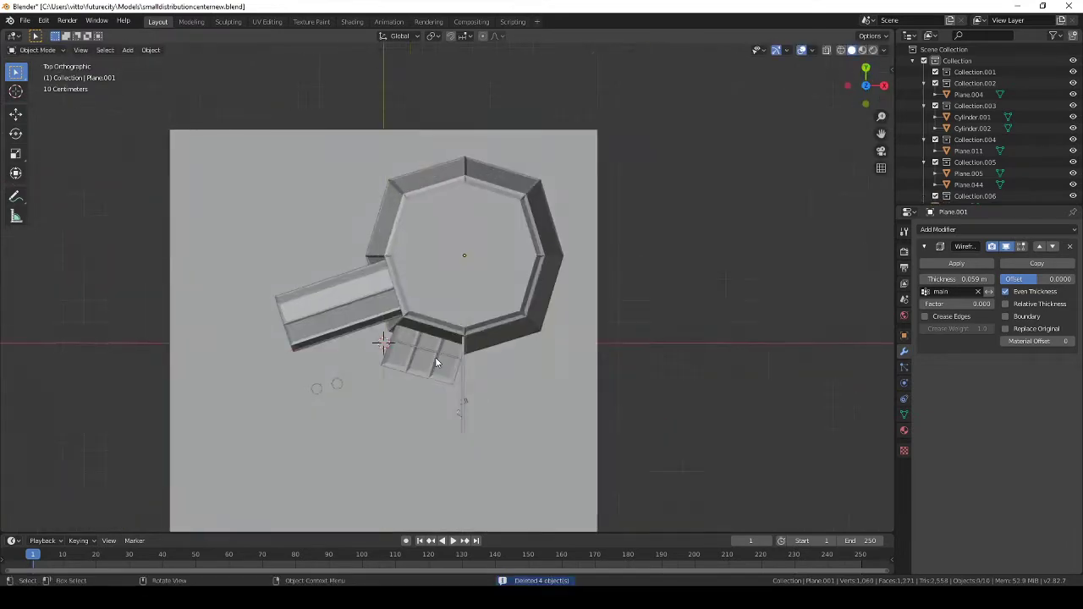
{"action": "scroll", "coordinate": [394, 275], "scroll_direction": "down", "scroll_amount": 2}
Append the fire barrel object from elements/bidone_fire.blend
{"action": "left_click", "coordinate": [24, 20]}
{"action": "left_click", "coordinate": [25, 145]}
{"action": "left_click", "coordinate": [433, 184]}
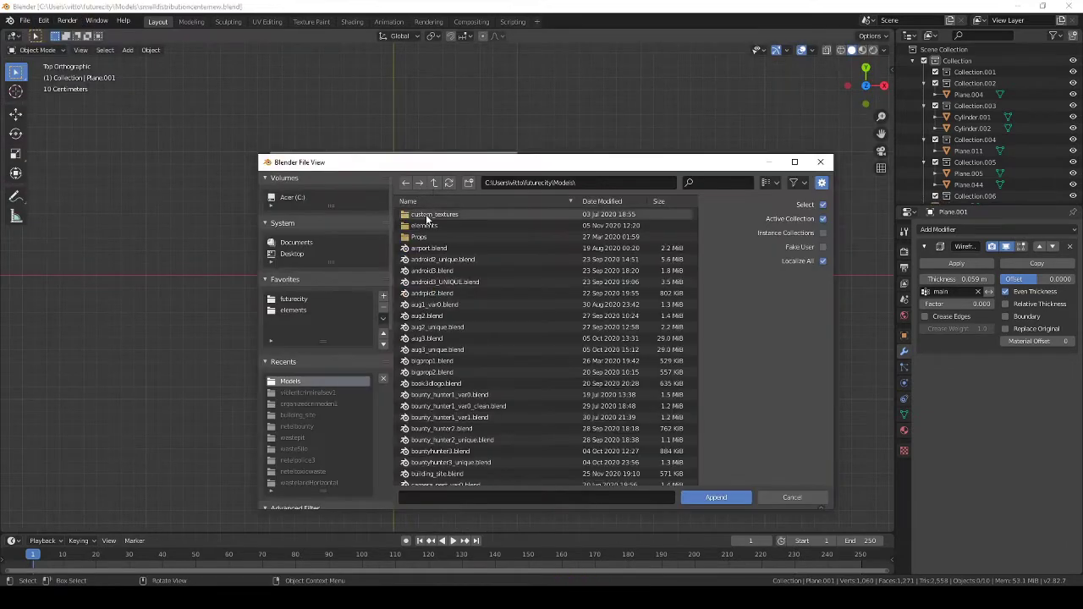
{"action": "scroll", "coordinate": [487, 374], "scroll_direction": "down", "scroll_amount": 5}
{"action": "left_click_drag", "start_coordinate": [693, 356], "coordinate": [693, 214]}
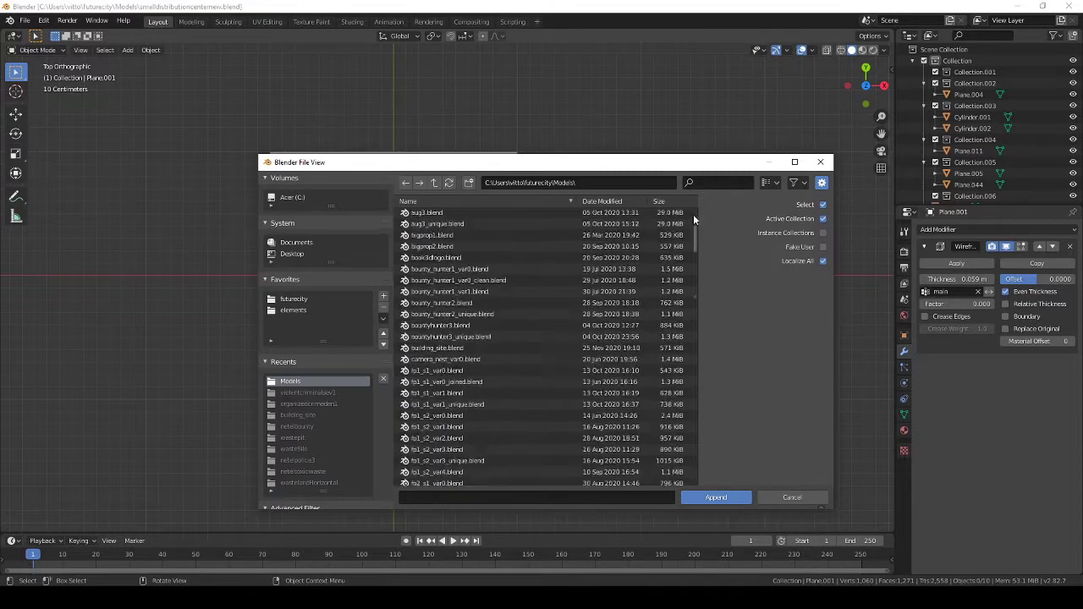
{"action": "double_click", "coordinate": [440, 237]}
{"action": "double_click", "coordinate": [469, 328]}
{"action": "double_click", "coordinate": [420, 282]}
{"action": "double_click", "coordinate": [426, 322]}
Place the barrel and its copy on the plaza in front of the tower, then save
{"action": "scroll", "coordinate": [258, 275], "scroll_direction": "up", "scroll_amount": 4}
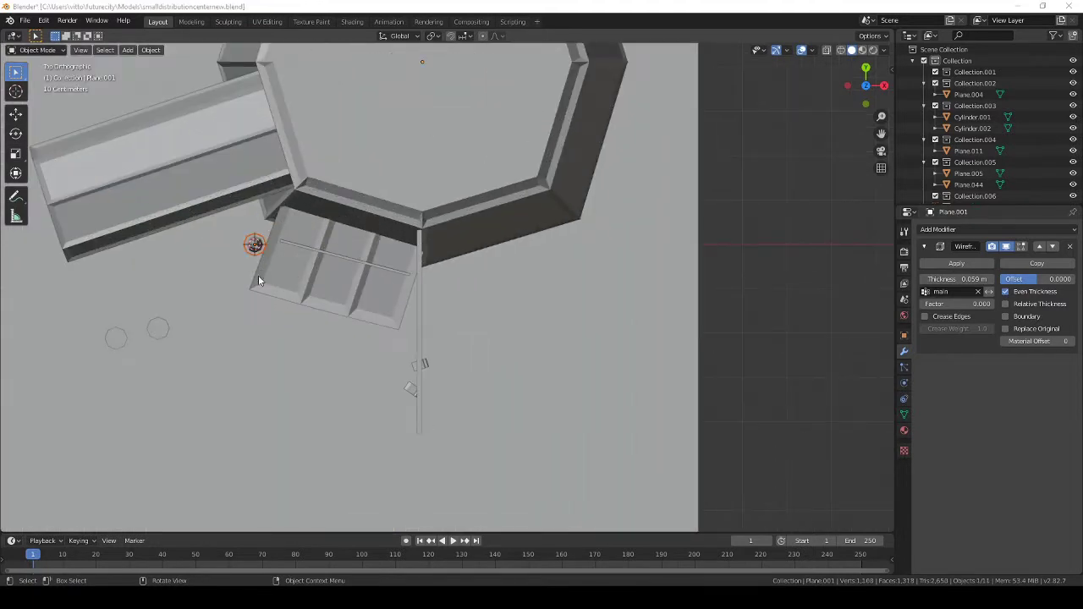
{"action": "left_click_drag", "start_coordinate": [257, 249], "coordinate": [361, 372]}
{"action": "middle_click_drag", "start_coordinate": [360, 373], "coordinate": [381, 291]}
{"action": "key", "text": "KP_7"}
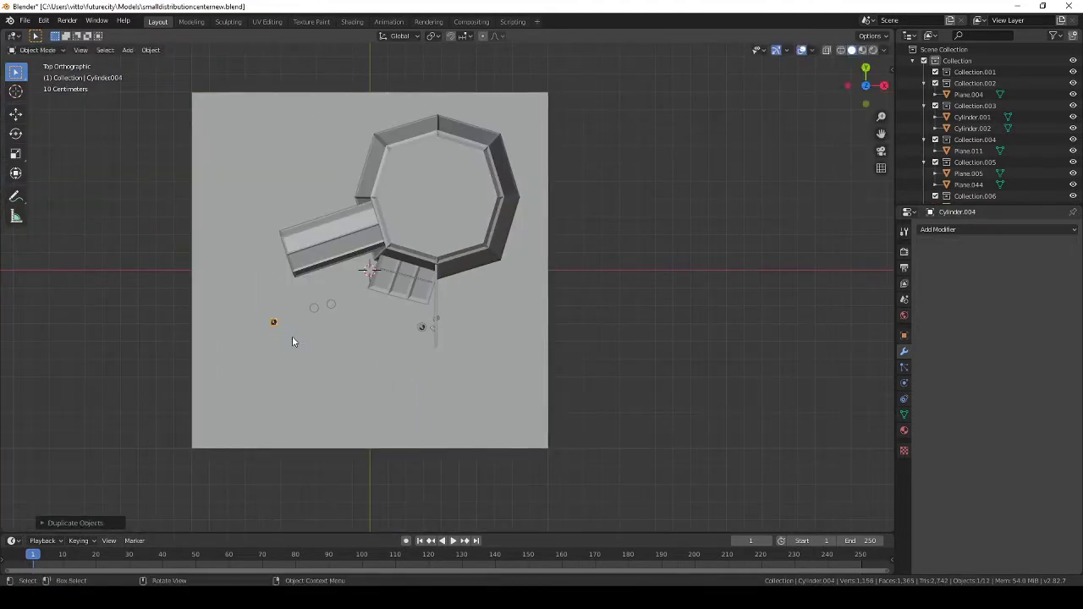
{"action": "left_click", "coordinate": [25, 20]}
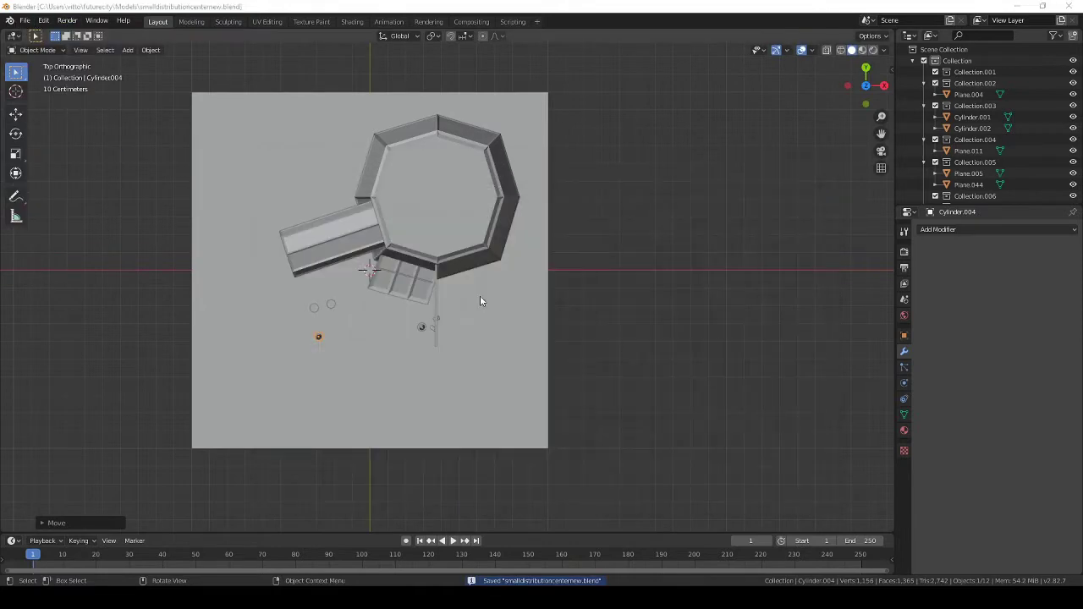
{"action": "key", "text": "shift+a"}
{"action": "left_click", "coordinate": [508, 297]}
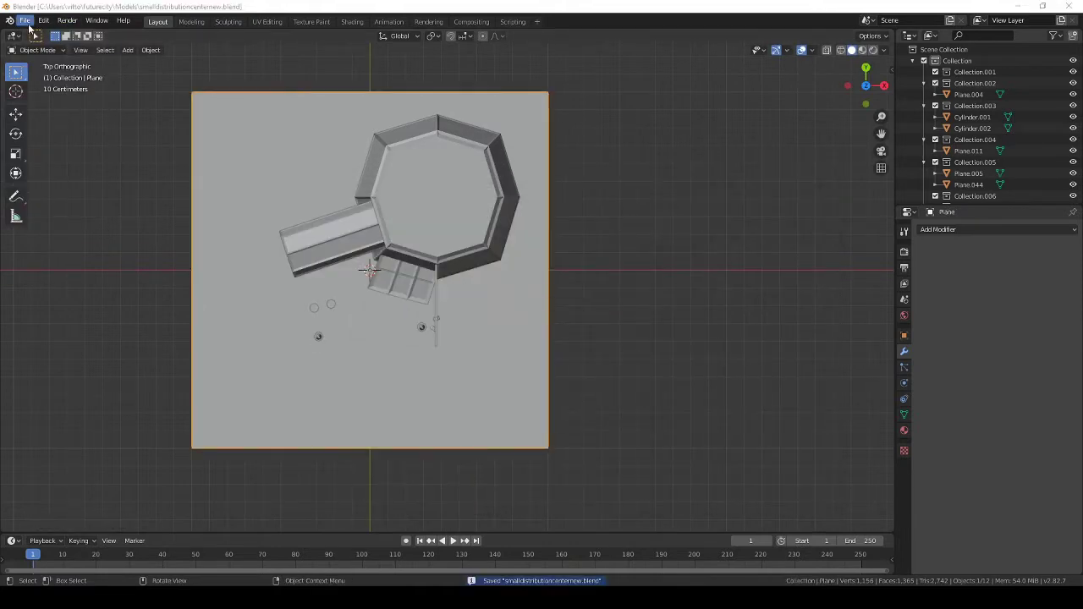
Append the contents of a trial blend file from the Models folder
{"action": "left_click", "coordinate": [26, 20]}
{"action": "left_click", "coordinate": [50, 136]}
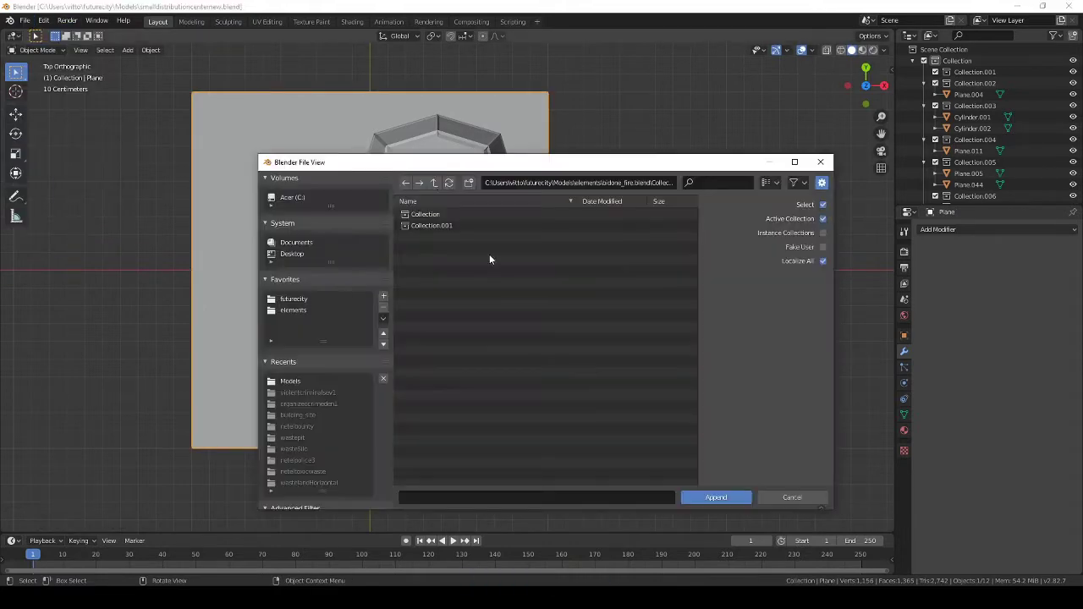
{"action": "left_click", "coordinate": [433, 182]}
{"action": "scroll", "coordinate": [461, 356], "scroll_direction": "down", "scroll_amount": 5}
{"action": "scroll", "coordinate": [461, 358], "scroll_direction": "down", "scroll_amount": 5}
{"action": "scroll", "coordinate": [464, 362], "scroll_direction": "down", "scroll_amount": 5}
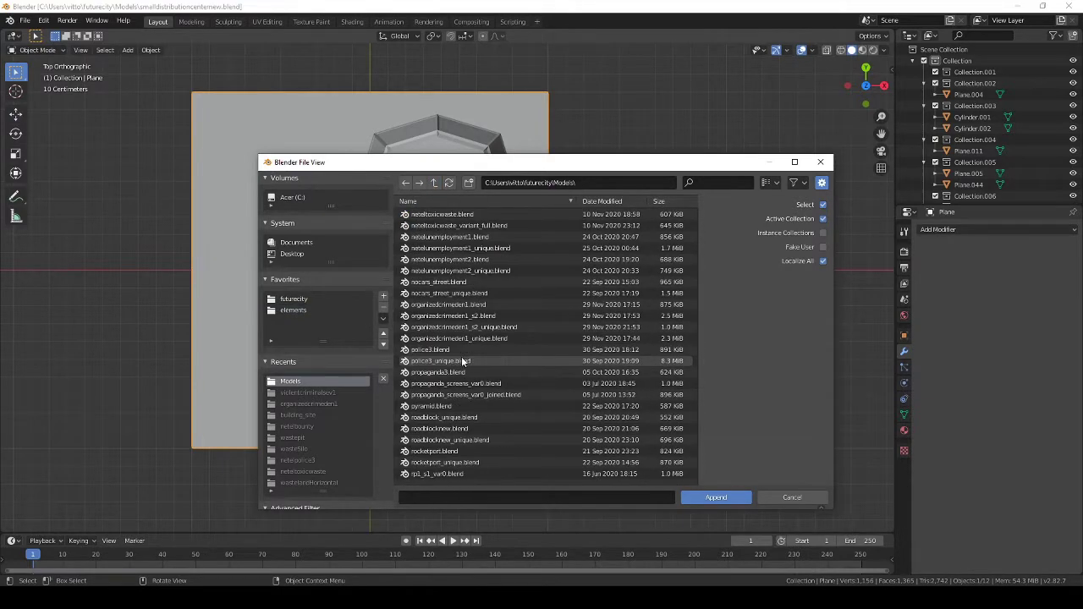
{"action": "scroll", "coordinate": [482, 344], "scroll_direction": "down", "scroll_amount": 5}
{"action": "scroll", "coordinate": [482, 343], "scroll_direction": "down", "scroll_amount": 5}
{"action": "scroll", "coordinate": [481, 343], "scroll_direction": "down", "scroll_amount": 5}
{"action": "scroll", "coordinate": [482, 344], "scroll_direction": "down", "scroll_amount": 5}
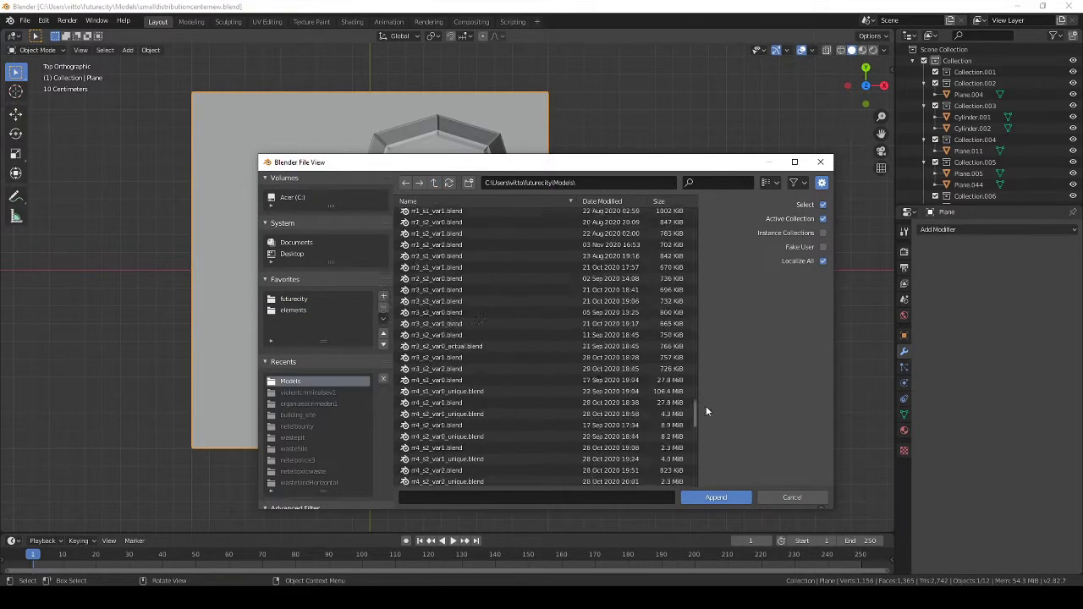
{"action": "left_click_drag", "start_coordinate": [705, 411], "coordinate": [712, 314]}
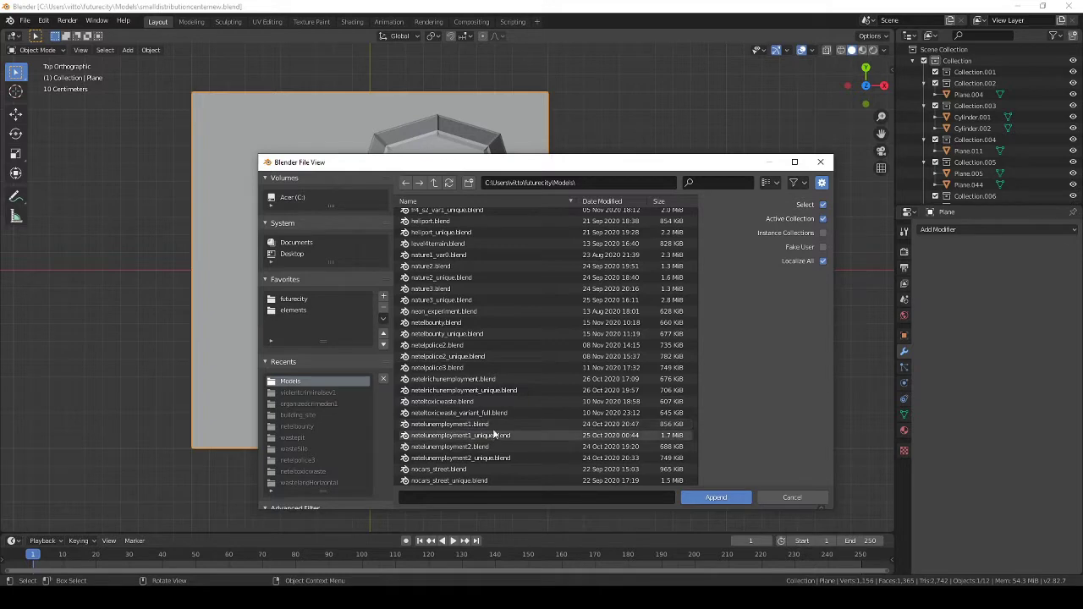
{"action": "double_click", "coordinate": [467, 437]}
{"action": "double_click", "coordinate": [443, 254]}
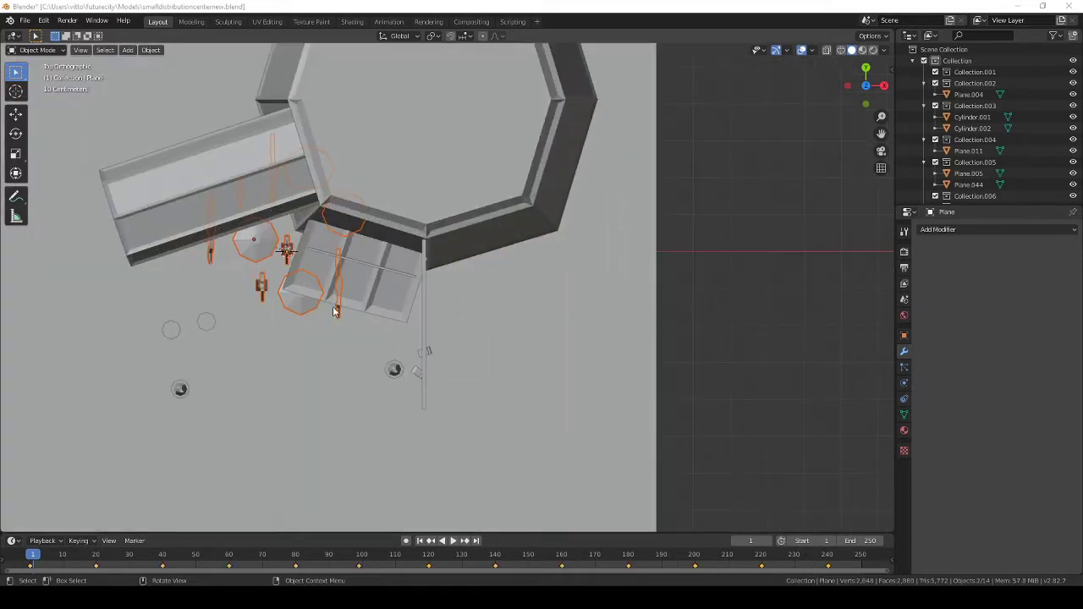
Select the unwanted appended figure and delete it
{"action": "left_click", "coordinate": [269, 251]}
{"action": "middle_click_drag", "start_coordinate": [269, 251], "coordinate": [343, 271]}
{"action": "key", "text": "x"}
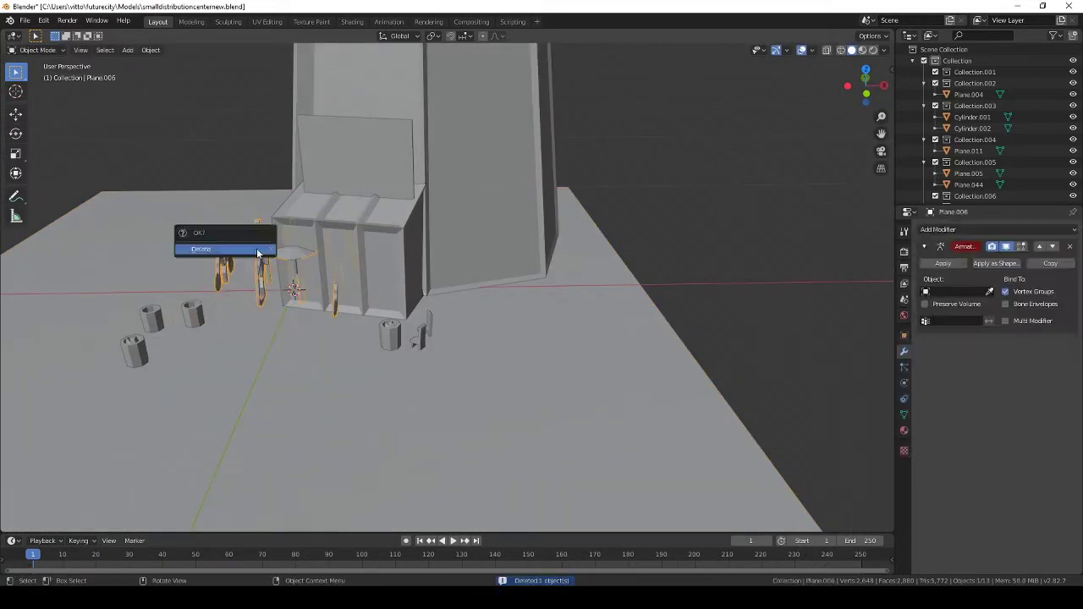
{"action": "left_click", "coordinate": [258, 253]}
Append the collection from netelunemployment2_unique.blend and view the plaza from above
{"action": "left_click", "coordinate": [25, 20]}
{"action": "left_click", "coordinate": [51, 174]}
{"action": "double_click", "coordinate": [441, 215]}
{"action": "left_click_drag", "start_coordinate": [696, 222], "coordinate": [715, 331]}
{"action": "double_click", "coordinate": [484, 457]}
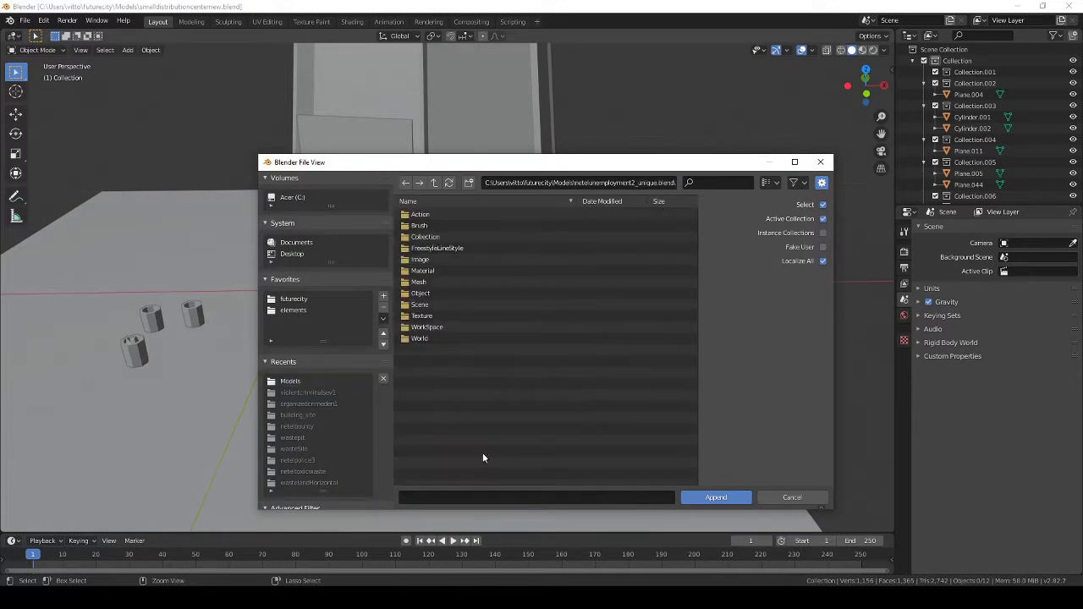
{"action": "double_click", "coordinate": [429, 215]}
{"action": "key", "text": "KP_7"}
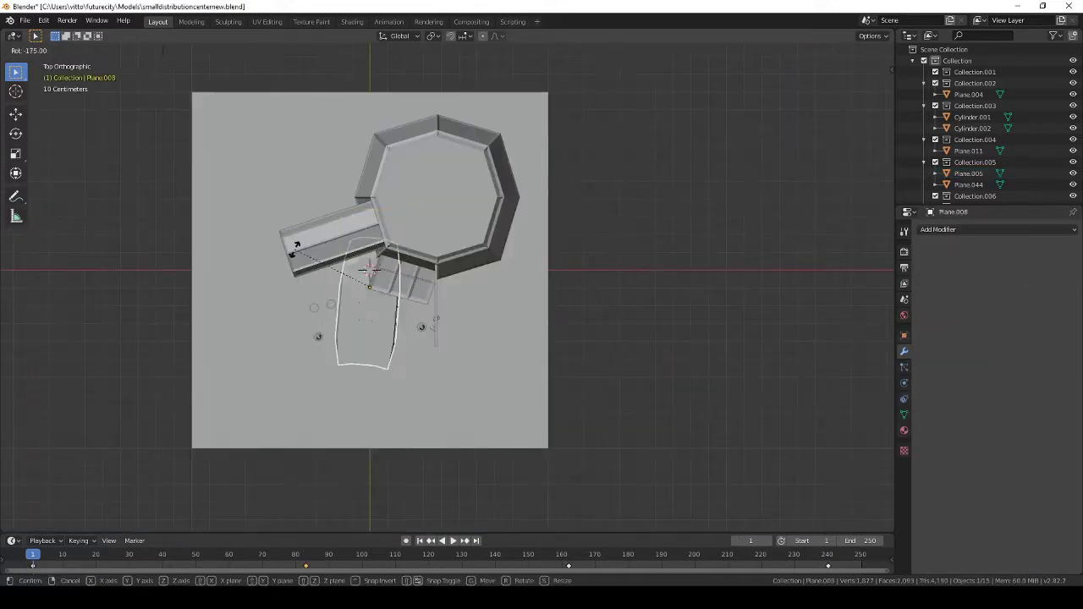
Rotate the rounded bench piece to a new angle
{"action": "middle_click_drag", "start_coordinate": [462, 324], "coordinate": [551, 243], "text": "shift"}
{"action": "scroll", "coordinate": [551, 243], "scroll_direction": "up", "scroll_amount": 8}
{"action": "key", "text": "r"}
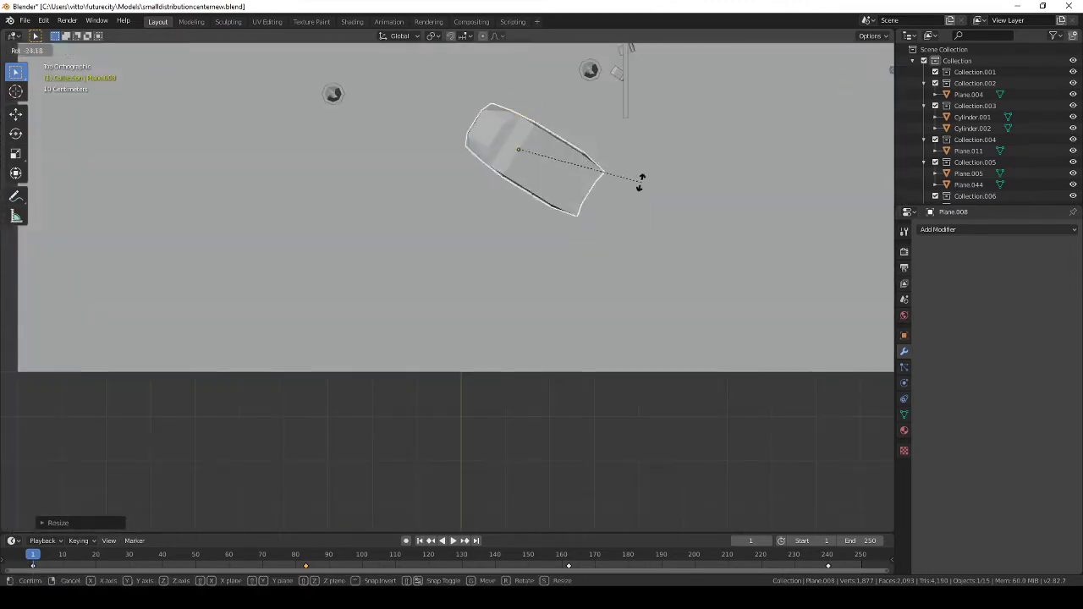
{"action": "left_click", "coordinate": [647, 234]}
Duplicate the bench piece and place the rotated copy beside the other benches
{"action": "key", "text": "shift+d"}
{"action": "scroll", "coordinate": [415, 256], "scroll_direction": "down", "scroll_amount": 3}
{"action": "left_click", "coordinate": [497, 182]}
{"action": "key", "text": "r"}
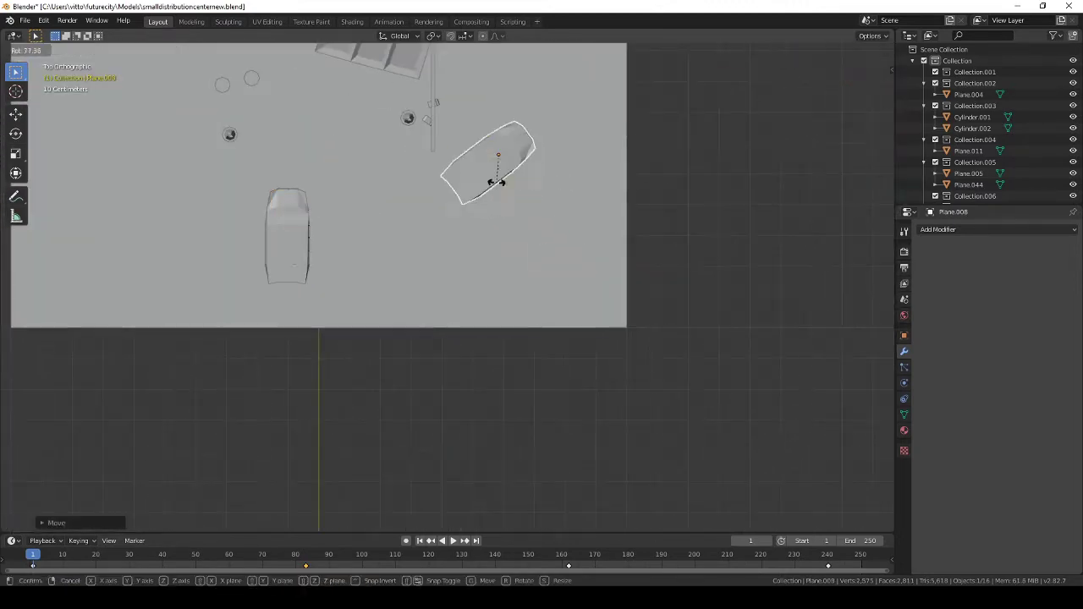
{"action": "left_click", "coordinate": [448, 309]}
{"action": "scroll", "coordinate": [464, 314], "scroll_direction": "down", "scroll_amount": 3}
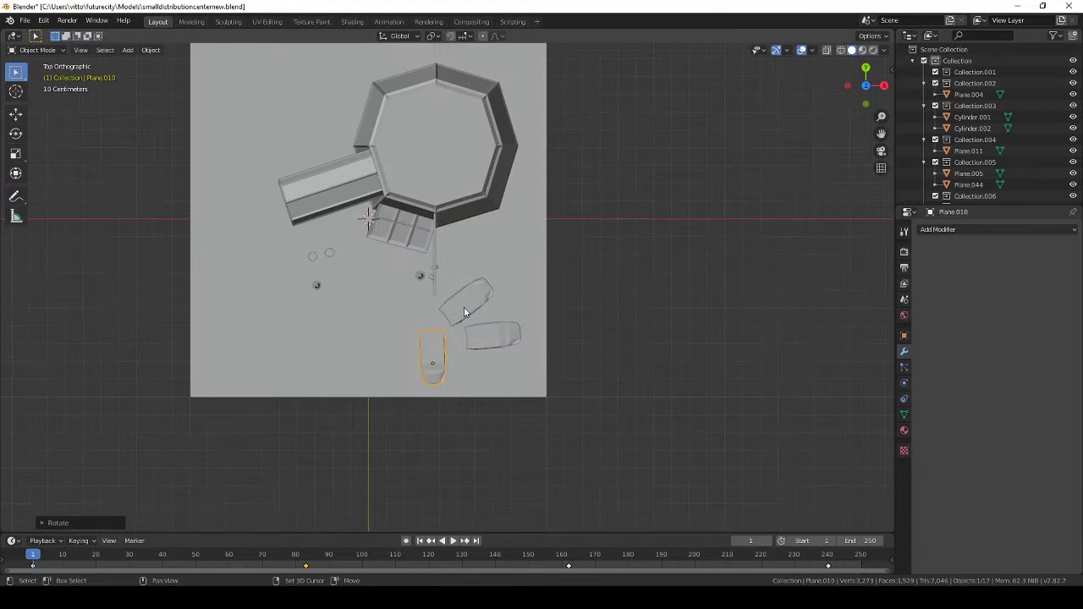
{"action": "left_click", "coordinate": [391, 104]}
{"action": "mouse_move", "coordinate": [391, 103]}
{"action": "middle_mouse_down"}
{"action": "mouse_move", "coordinate": [458, 135]}
{"action": "mouse_move", "coordinate": [623, 286]}
{"action": "mouse_move", "coordinate": [594, 239]}
{"action": "mouse_move", "coordinate": [617, 234]}
{"action": "mouse_move", "coordinate": [498, 250]}
{"action": "middle_mouse_up"}
Add a new plane near the entrance and shrink it to a small square
{"action": "key", "text": "KP_7"}
{"action": "key", "text": "shift+a"}
{"action": "left_click", "coordinate": [500, 251]}
{"action": "key", "text": "s"}
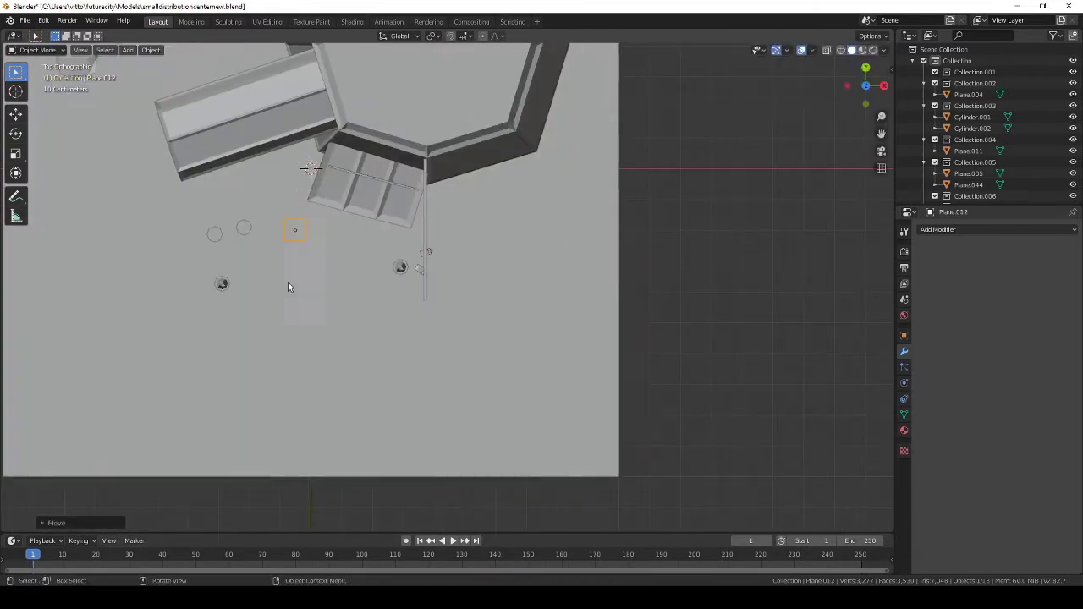
{"action": "scroll", "coordinate": [288, 286], "scroll_direction": "up", "scroll_amount": 3}
{"action": "scroll", "coordinate": [447, 261], "scroll_direction": "down", "scroll_amount": 3}
{"action": "middle_click_drag", "start_coordinate": [447, 260], "coordinate": [413, 254]}
Toggle edit mode on the small plane and assign it Material.001
{"action": "key", "text": "Tab"}
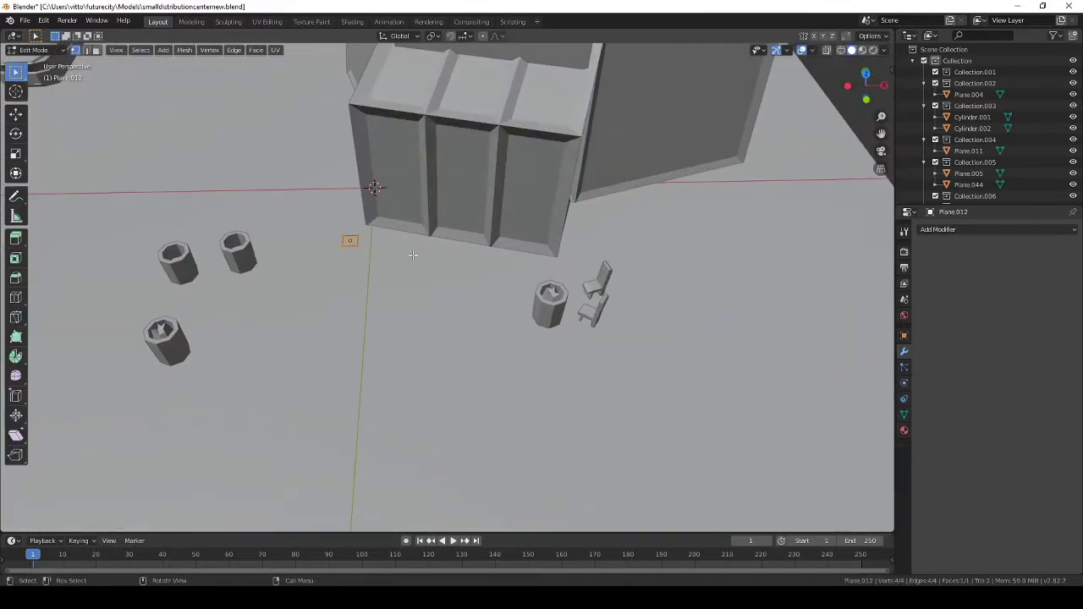
{"action": "key", "text": "Tab"}
{"action": "key", "text": "KP_7"}
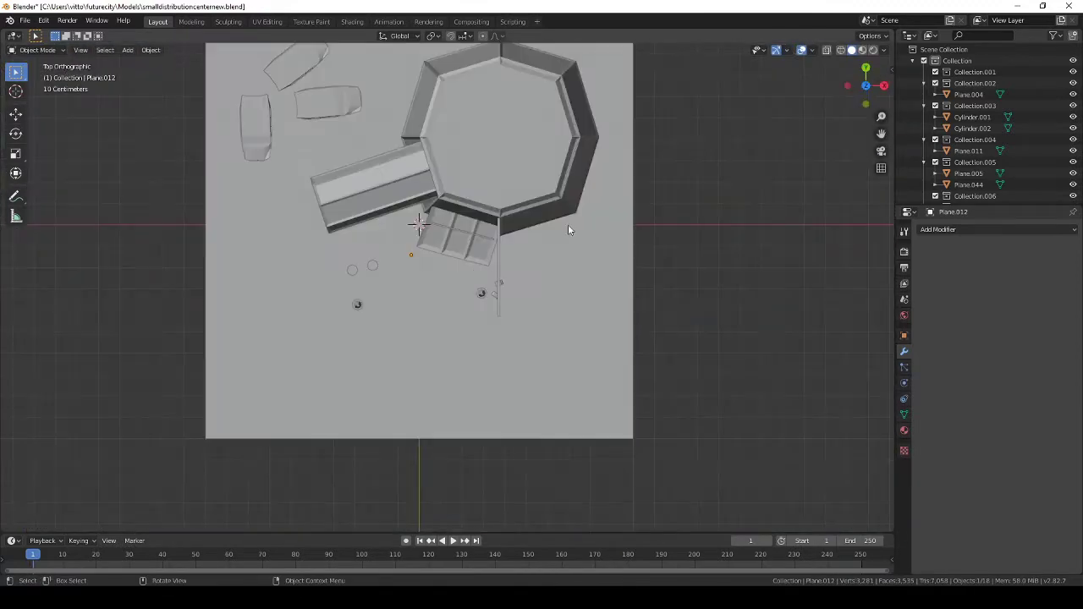
{"action": "scroll", "coordinate": [426, 278], "scroll_direction": "up", "scroll_amount": 3}
{"action": "left_click", "coordinate": [904, 430]}
{"action": "left_click", "coordinate": [982, 276]}
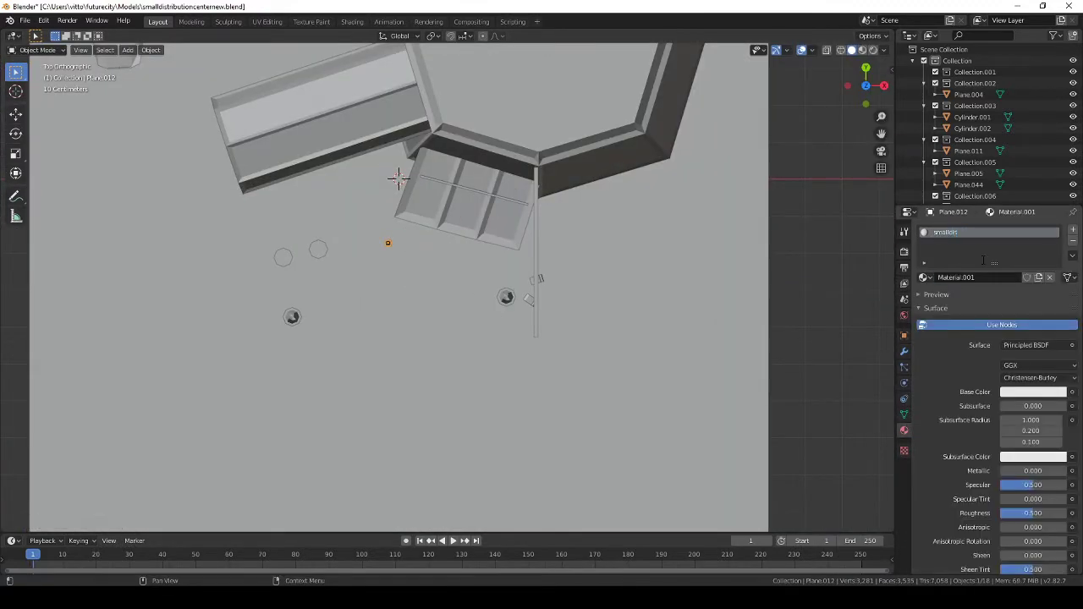
Delete the unwanted extra poles scattered on the plaza
{"action": "scroll", "coordinate": [380, 355], "scroll_direction": "down", "scroll_amount": 5}
{"action": "scroll", "coordinate": [411, 352], "scroll_direction": "up", "scroll_amount": 4}
{"action": "left_click", "coordinate": [398, 254]}
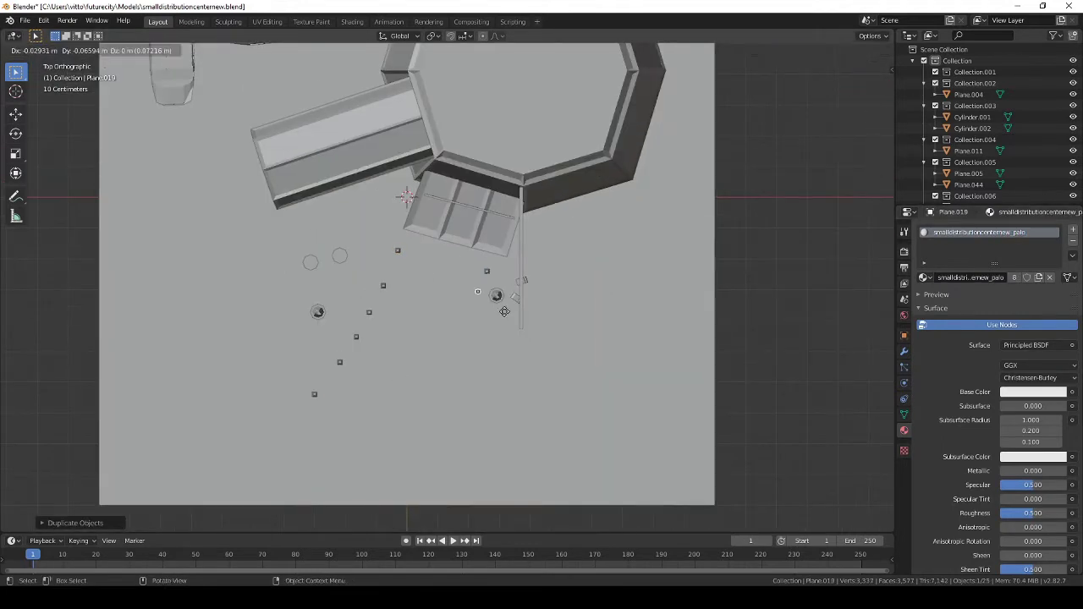
{"action": "mouse_move", "coordinate": [468, 388]}
{"action": "middle_mouse_down"}
{"action": "mouse_move", "coordinate": [447, 219]}
{"action": "mouse_move", "coordinate": [498, 254]}
{"action": "middle_mouse_up"}
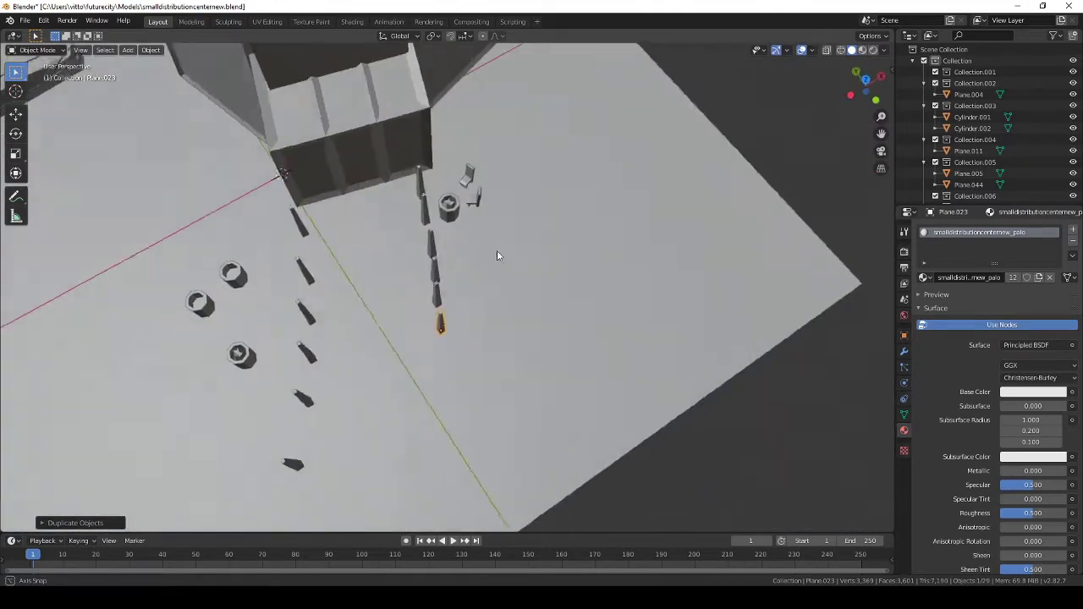
{"action": "key", "text": "KP_7"}
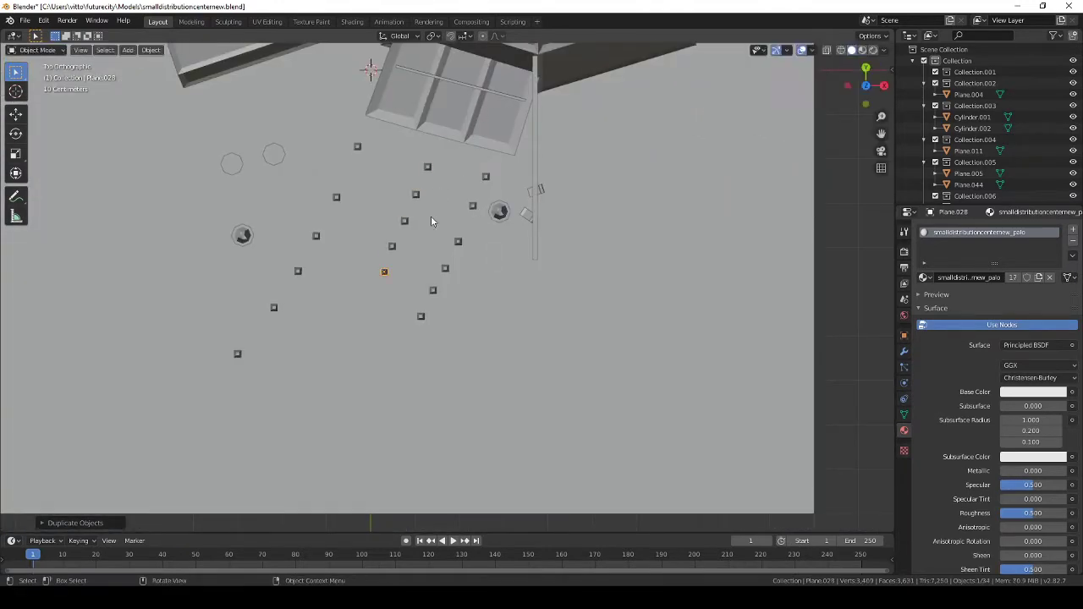
{"action": "key", "text": "Delete"}
{"action": "left_click", "coordinate": [405, 221]}
{"action": "key", "text": "x"}
{"action": "left_click", "coordinate": [415, 194]}
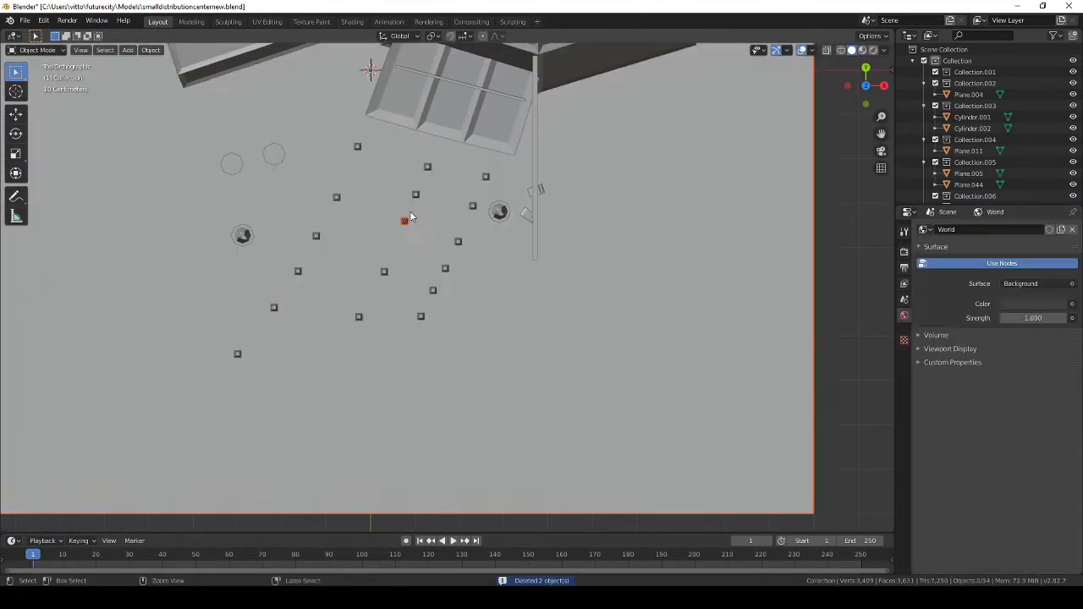
{"action": "left_click", "coordinate": [416, 195]}
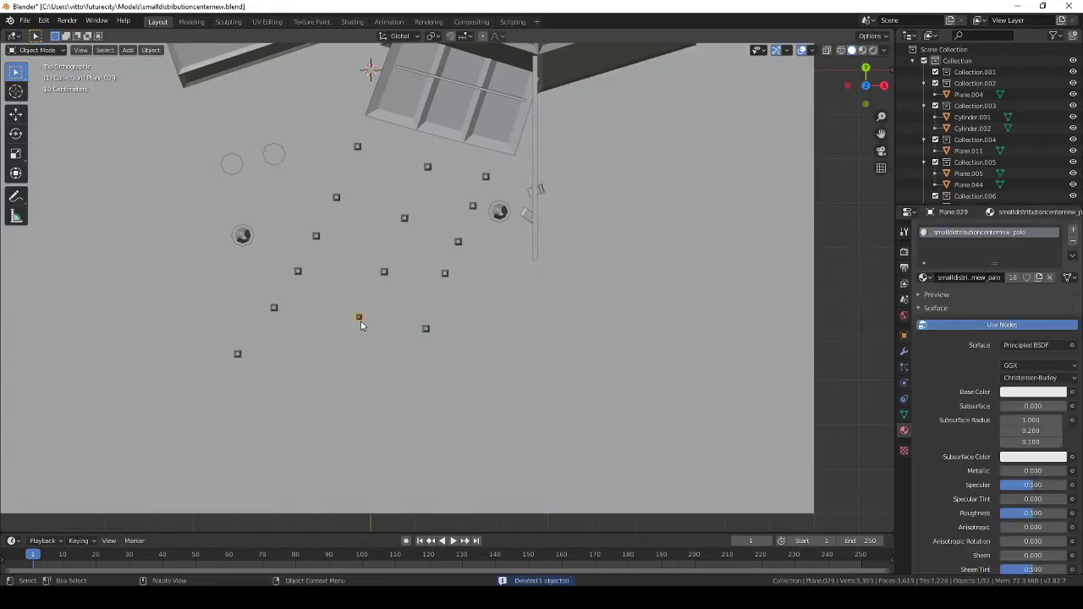
Orbit around the plaza to inspect the poles and select one of them
{"action": "mouse_move", "coordinate": [414, 407]}
{"action": "middle_mouse_down"}
{"action": "mouse_move", "coordinate": [599, 233]}
{"action": "mouse_move", "coordinate": [321, 310]}
{"action": "middle_mouse_up"}
{"action": "left_click", "coordinate": [321, 310]}
{"action": "middle_click_drag", "start_coordinate": [530, 334], "coordinate": [512, 364]}
{"action": "key", "text": "KP_7"}
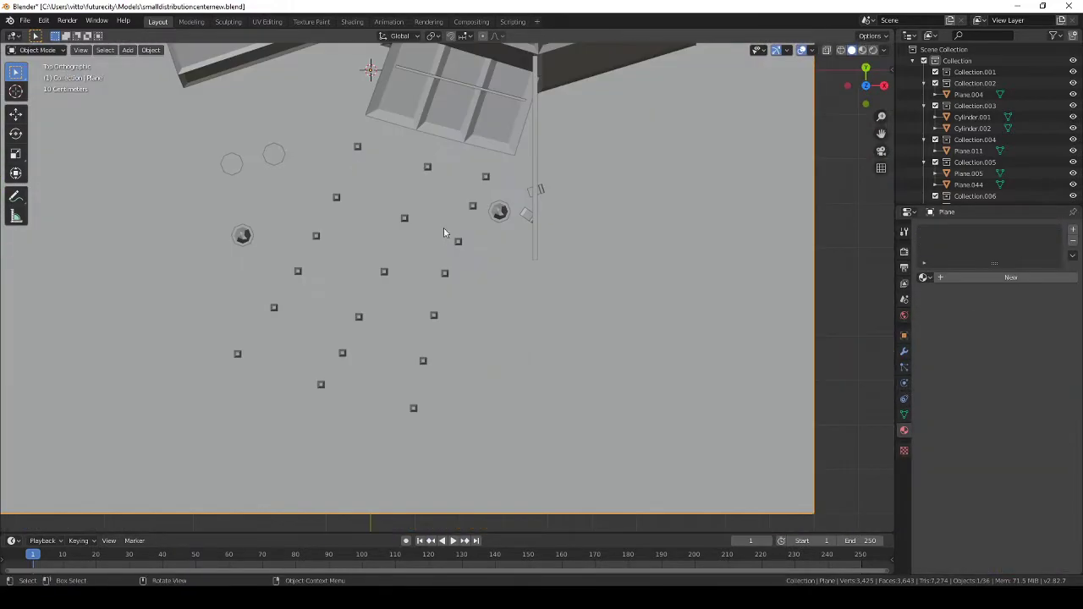
{"action": "mouse_move", "coordinate": [355, 168]}
{"action": "middle_mouse_down"}
{"action": "mouse_move", "coordinate": [544, 223]}
{"action": "mouse_move", "coordinate": [516, 257]}
{"action": "mouse_move", "coordinate": [443, 281]}
{"action": "mouse_move", "coordinate": [280, 300]}
{"action": "middle_mouse_up"}
{"action": "left_click", "coordinate": [281, 300]}
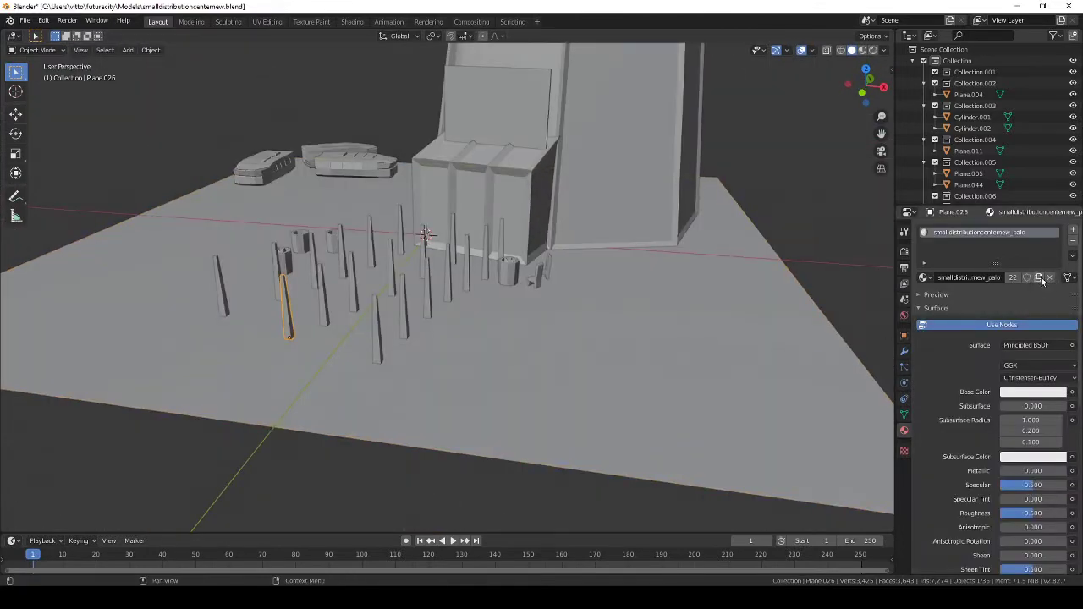
{"action": "scroll", "coordinate": [970, 280], "scroll_direction": "down", "scroll_amount": 3}
{"action": "scroll", "coordinate": [960, 358], "scroll_direction": "up", "scroll_amount": 3}
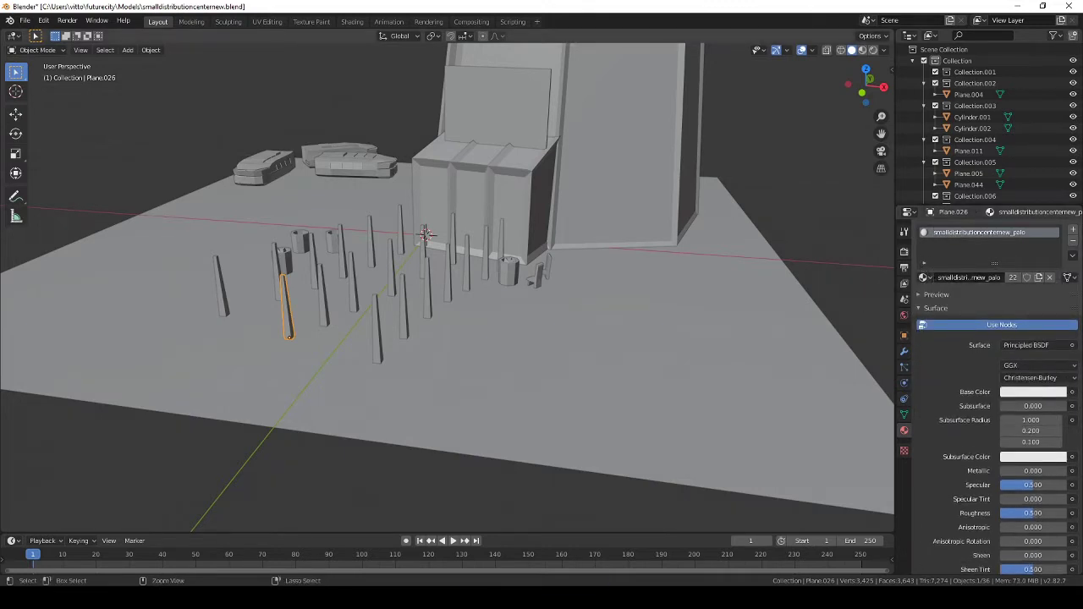
Select all linked poles and rescale their height along Z from the side view
{"action": "left_click", "coordinate": [105, 50]}
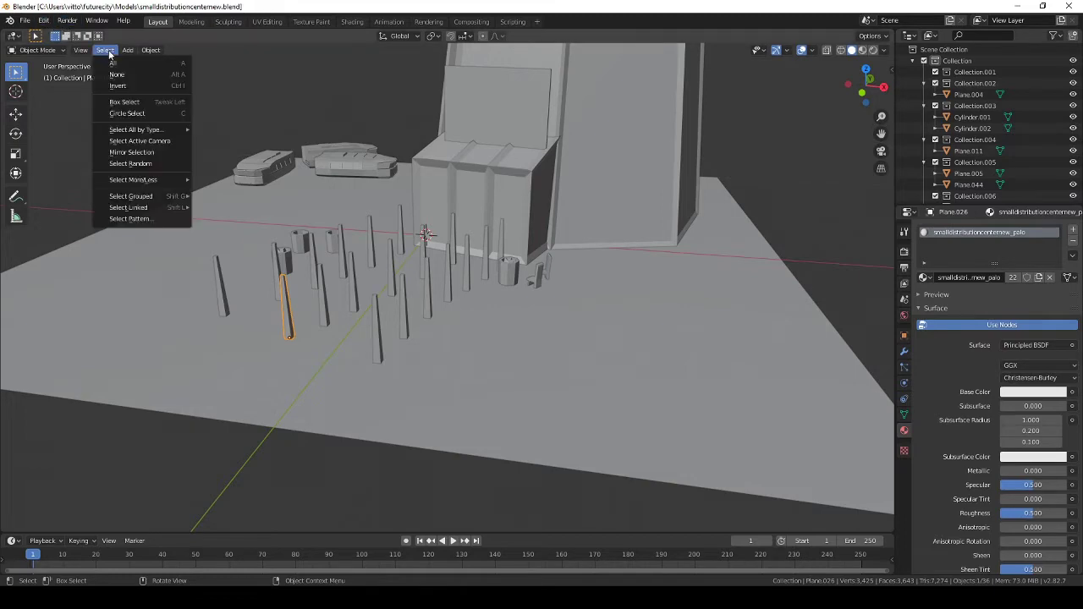
{"action": "left_click", "coordinate": [237, 232]}
{"action": "key", "text": "KP_3"}
{"action": "key", "text": "s"}
{"action": "key", "text": "z"}
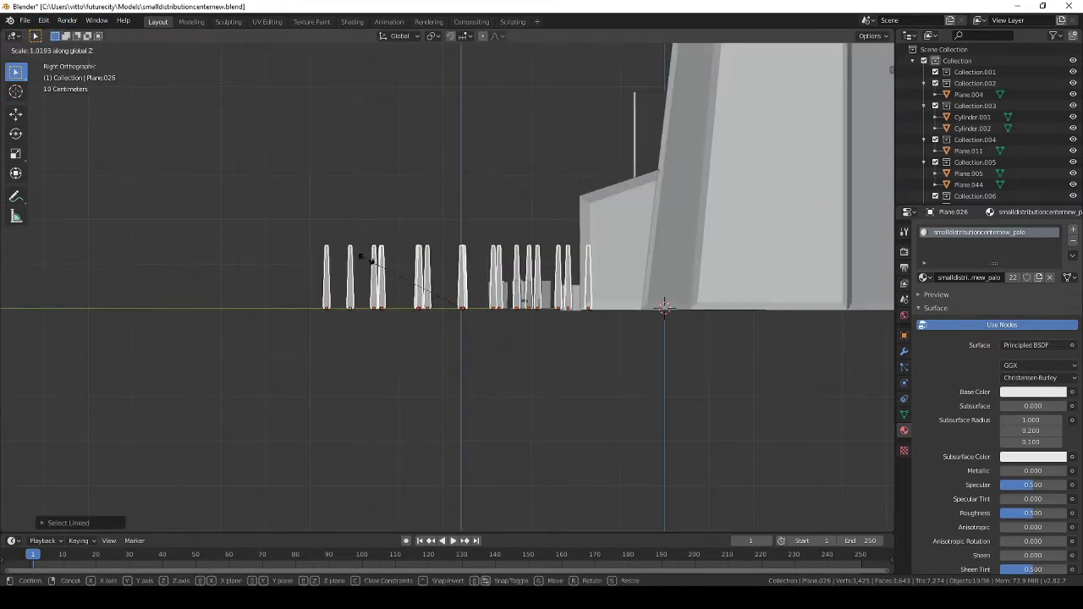
{"action": "left_click", "coordinate": [427, 258]}
{"action": "mouse_move", "coordinate": [426, 258]}
{"action": "middle_mouse_down"}
{"action": "mouse_move", "coordinate": [614, 304]}
{"action": "mouse_move", "coordinate": [453, 288]}
{"action": "middle_mouse_up"}
Add a Bezier curve above the plaza's poles and set it to 2D
{"action": "key", "text": "ctrl+s"}
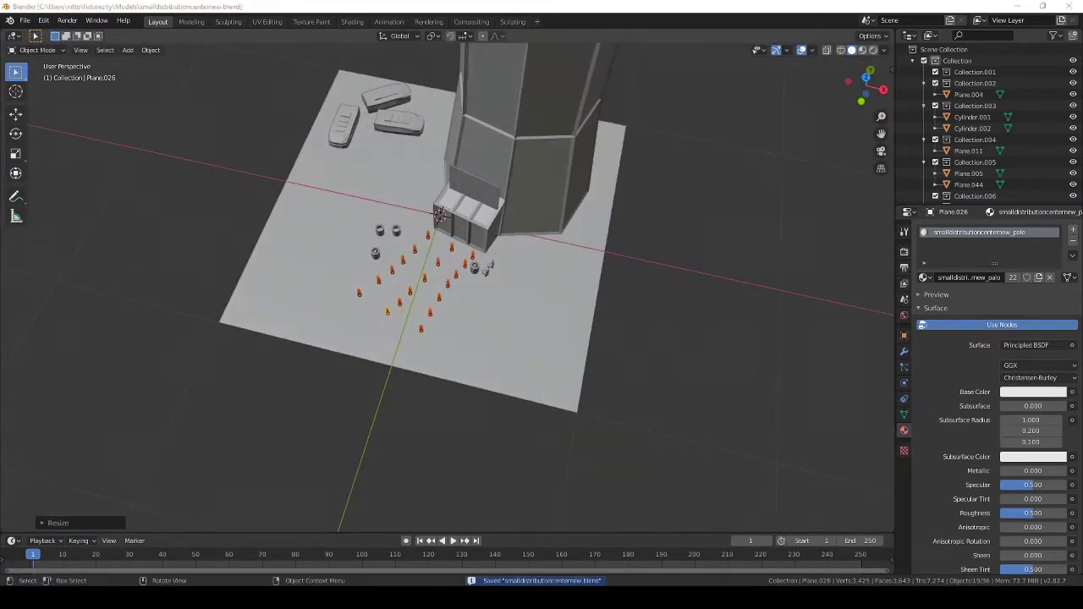
{"action": "key", "text": "KP_Decimal"}
{"action": "key", "text": "KP_7"}
{"action": "key", "text": "shift+a"}
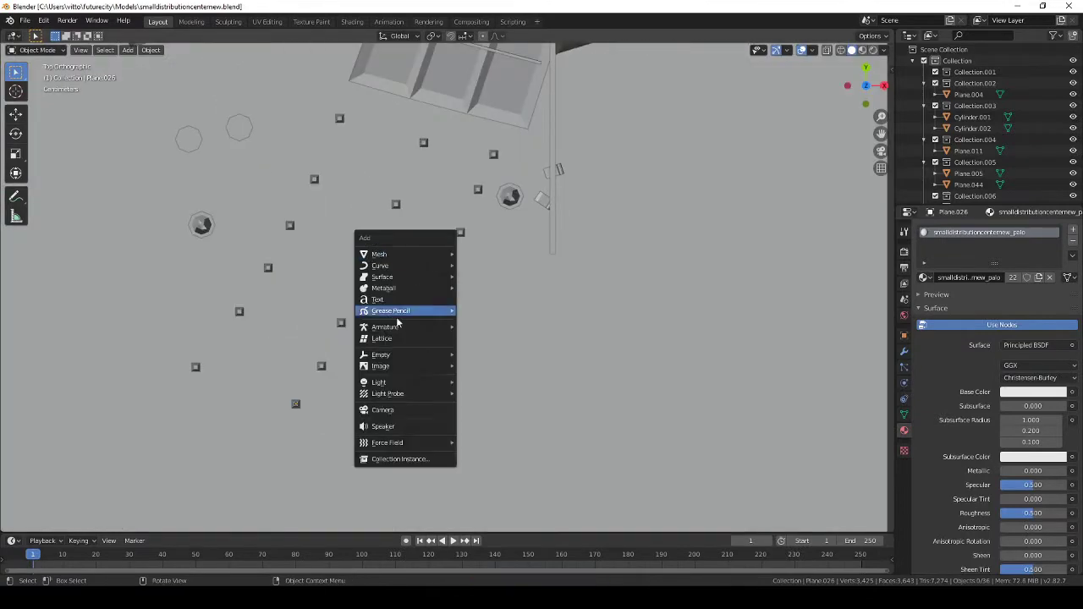
{"action": "left_click", "coordinate": [490, 269]}
{"action": "key", "text": "Tab"}
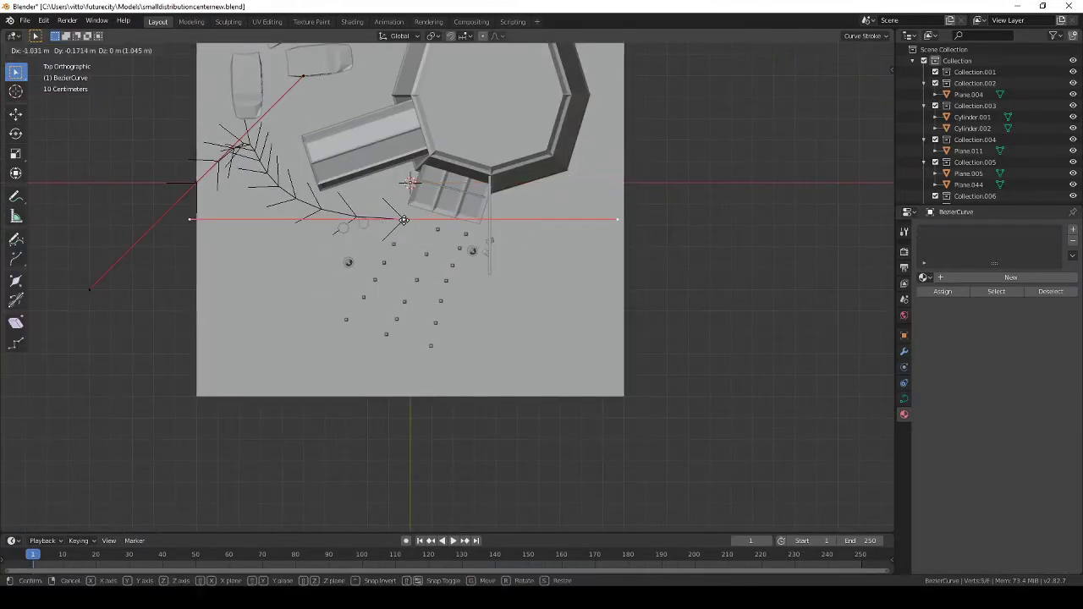
{"action": "key", "text": "Tab"}
{"action": "left_click", "coordinate": [904, 398]}
{"action": "left_click", "coordinate": [957, 263]}
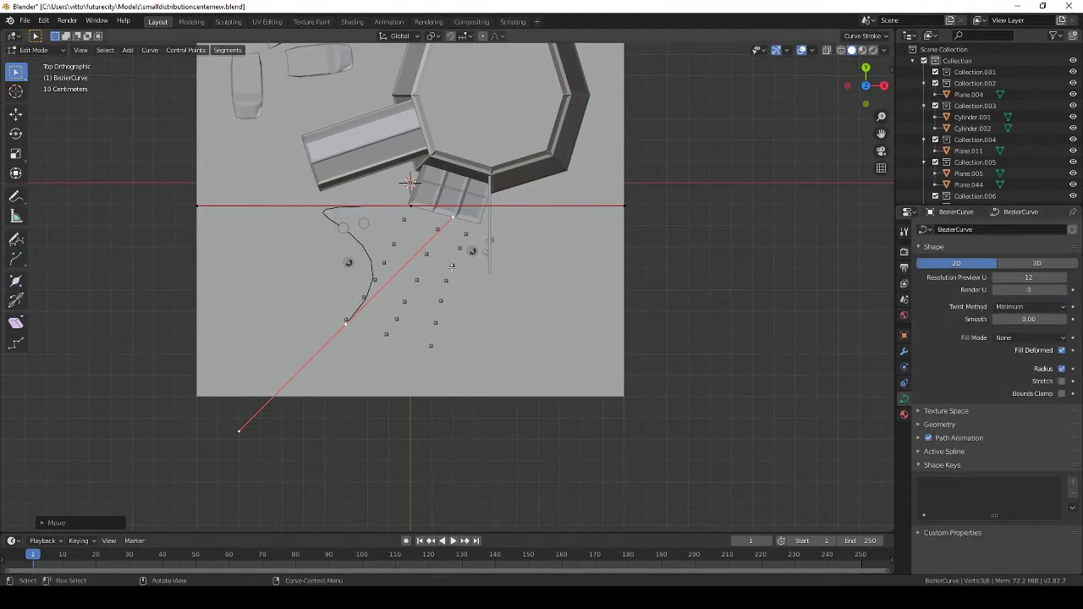
{"action": "key", "text": "KP_3"}
{"action": "left_click", "coordinate": [721, 331]}
Reshape the curve in Top view so it arcs from the entrance along the poles
{"action": "key", "text": "KP_7"}
{"action": "key", "text": "Tab"}
{"action": "scroll", "coordinate": [720, 331], "scroll_direction": "down", "scroll_amount": 3}
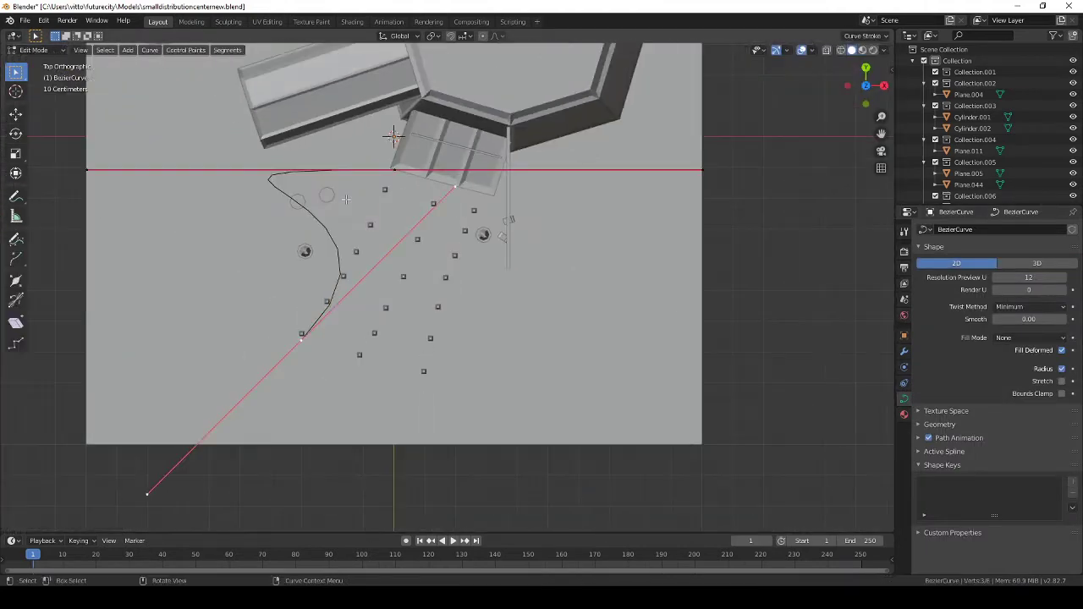
{"action": "left_click_drag", "start_coordinate": [478, 176], "coordinate": [301, 335]}
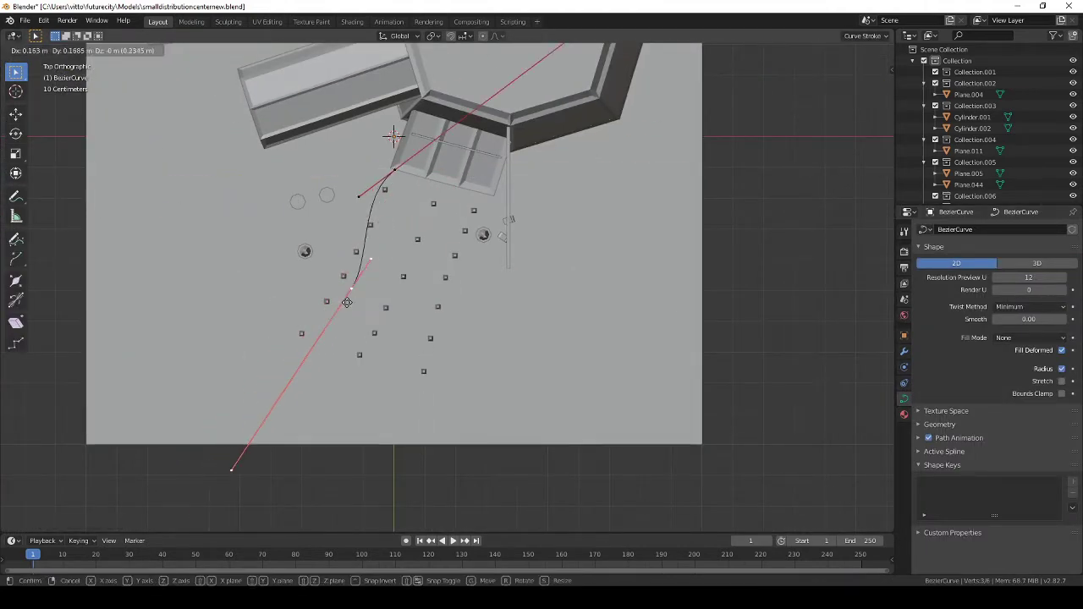
{"action": "middle_click_drag", "start_coordinate": [358, 197], "coordinate": [340, 186]}
{"action": "key", "text": "KP_3"}
{"action": "key", "text": "KP_7"}
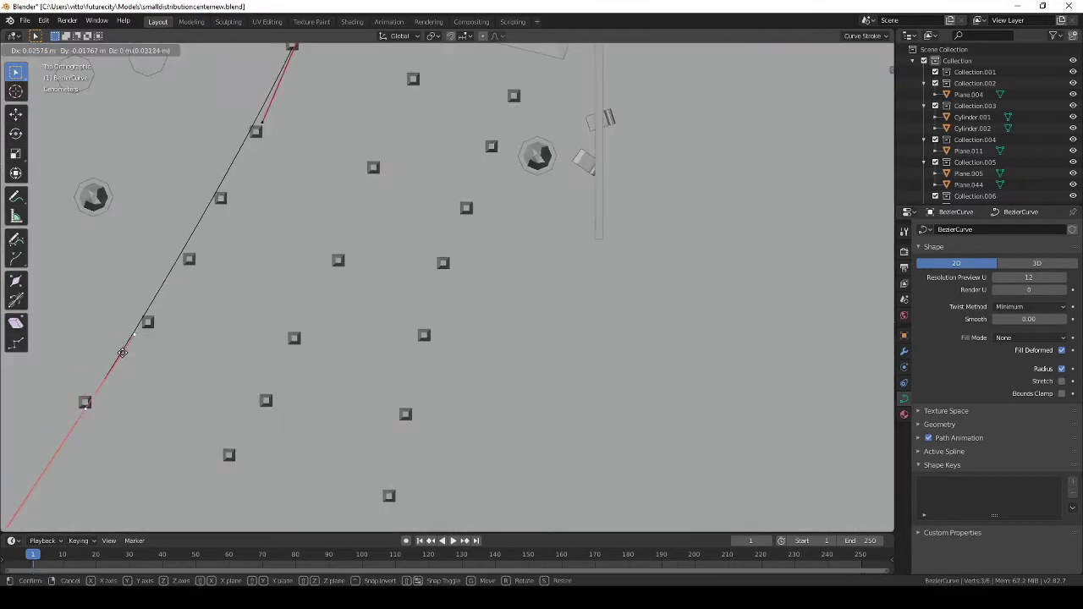
{"action": "scroll", "coordinate": [339, 186], "scroll_direction": "down", "scroll_amount": 2}
{"action": "key", "text": "g"}
{"action": "left_click", "coordinate": [240, 326]}
{"action": "key", "text": "Tab"}
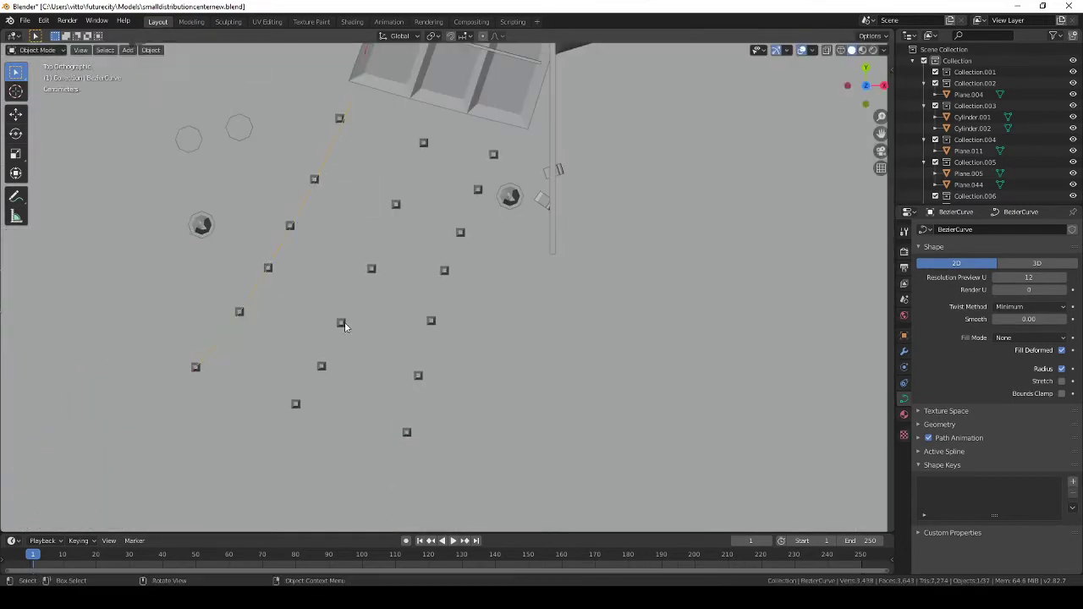
{"action": "mouse_move", "coordinate": [344, 322]}
{"action": "middle_mouse_down"}
{"action": "mouse_move", "coordinate": [459, 249]}
{"action": "mouse_move", "coordinate": [407, 271]}
{"action": "mouse_move", "coordinate": [470, 227]}
{"action": "mouse_move", "coordinate": [485, 238]}
{"action": "mouse_move", "coordinate": [375, 277]}
{"action": "middle_mouse_up"}
{"action": "key", "text": "ctrl+s"}
Add a smaller Bezier Circle and use it as the curve's bevel for thickness
{"action": "key", "text": "KP_7"}
{"action": "key", "text": "shift+a"}
{"action": "left_click", "coordinate": [414, 284]}
{"action": "key", "text": "s"}
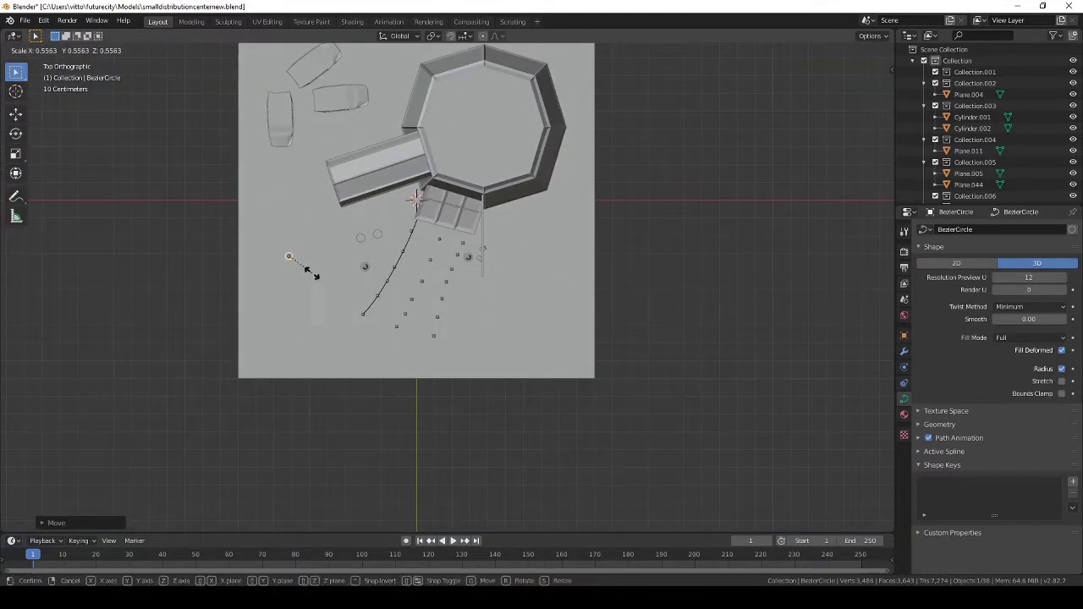
{"action": "key", "text": "ctrl+z"}
{"action": "scroll", "coordinate": [311, 272], "scroll_direction": "up", "scroll_amount": 3}
{"action": "left_click", "coordinate": [977, 424]}
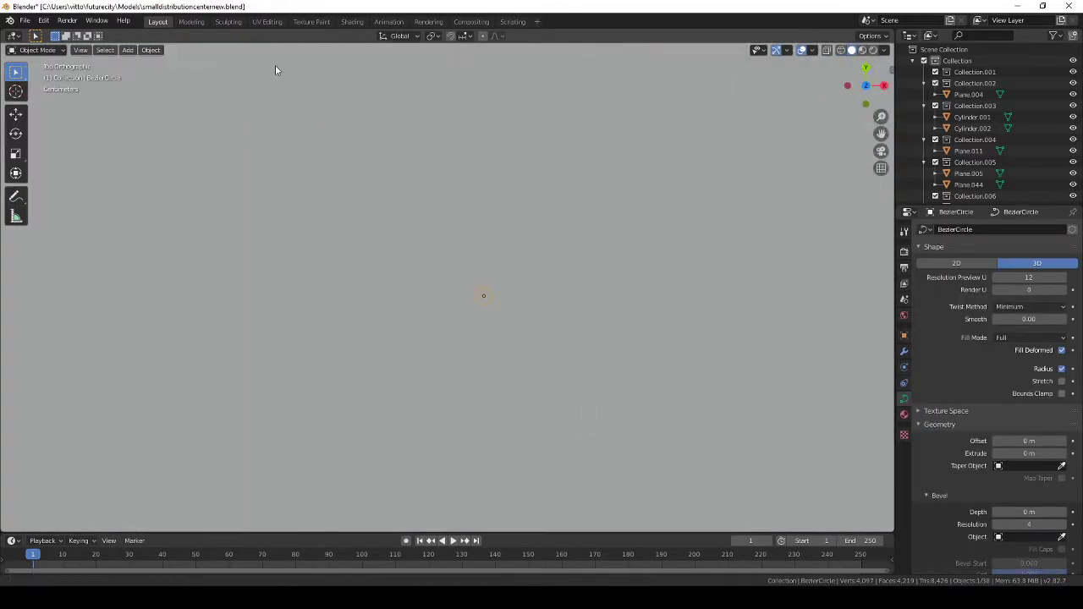
{"action": "left_click", "coordinate": [575, 399]}
{"action": "scroll", "coordinate": [603, 306], "scroll_direction": "down", "scroll_amount": 3}
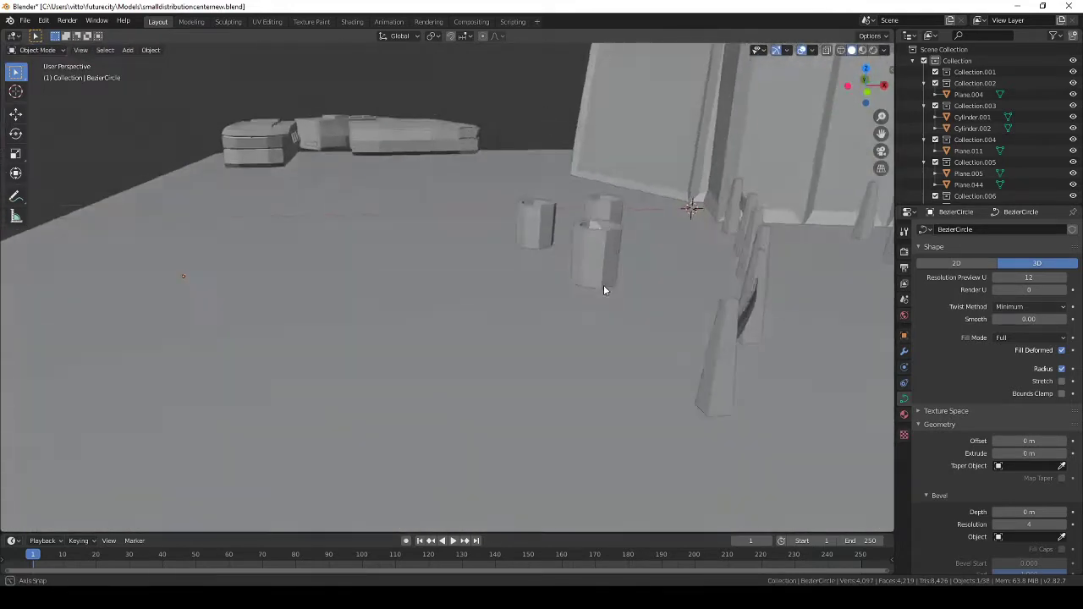
Assign the divider material to the curved divider
{"action": "key", "text": "KP_7"}
{"action": "left_click", "coordinate": [359, 300]}
{"action": "left_click", "coordinate": [904, 414]}
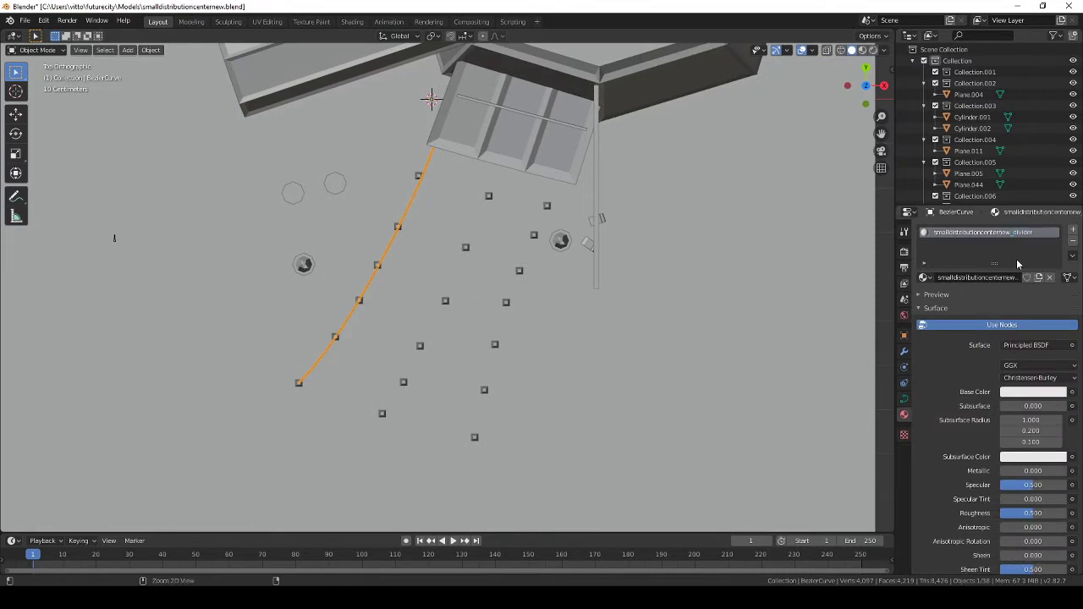
Duplicate the divider curve and offset the copy into a parallel rail
{"action": "key", "text": "ctrl+s"}
{"action": "key", "text": "shift+d"}
{"action": "key", "text": "Tab"}
{"action": "key", "text": "g"}
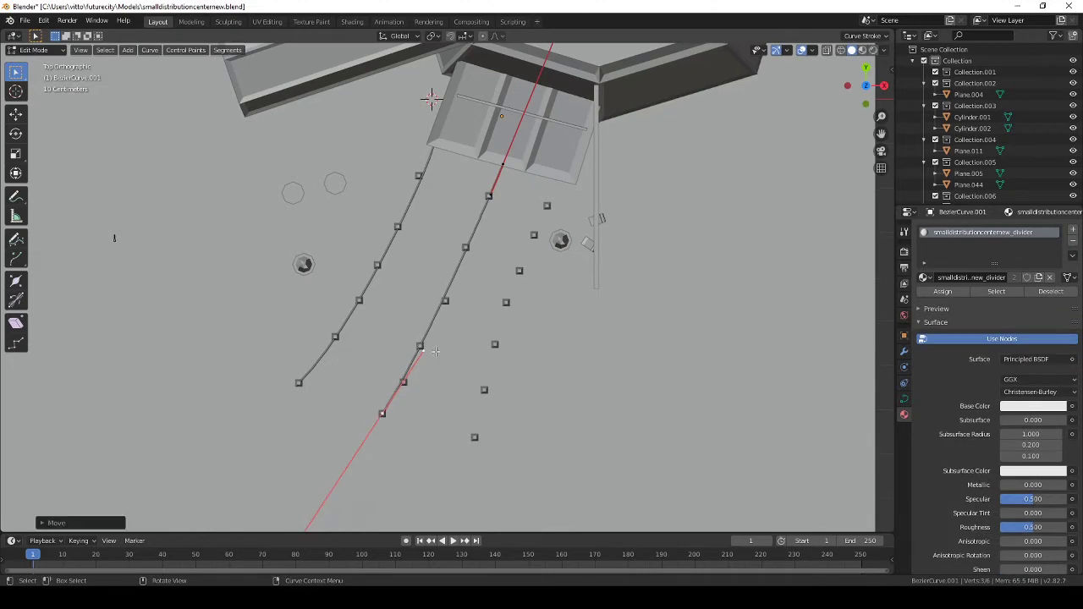
{"action": "key", "text": "Tab"}
{"action": "left_click", "coordinate": [510, 346]}
{"action": "mouse_move", "coordinate": [510, 345]}
{"action": "middle_mouse_down"}
{"action": "mouse_move", "coordinate": [272, 341]}
{"action": "mouse_move", "coordinate": [327, 342]}
{"action": "middle_mouse_up"}
Add another divider copy and reposition the end of the right-hand fence curve
{"action": "key", "text": "ctrl+s"}
{"action": "key", "text": "KP_7"}
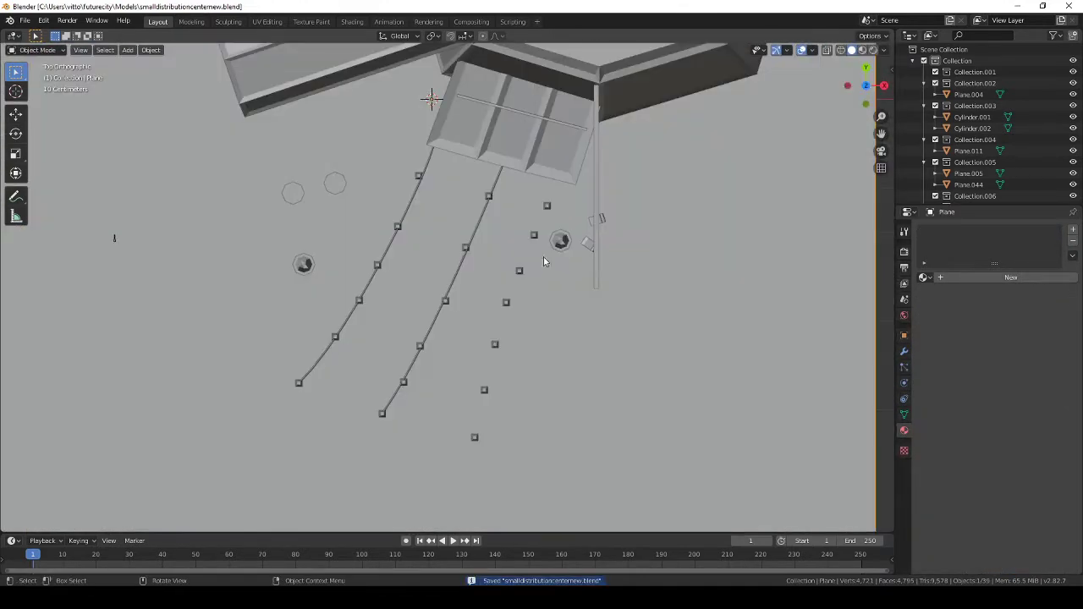
{"action": "left_click_drag", "start_coordinate": [513, 301], "coordinate": [527, 303]}
{"action": "key", "text": "Tab"}
{"action": "key", "text": "g"}
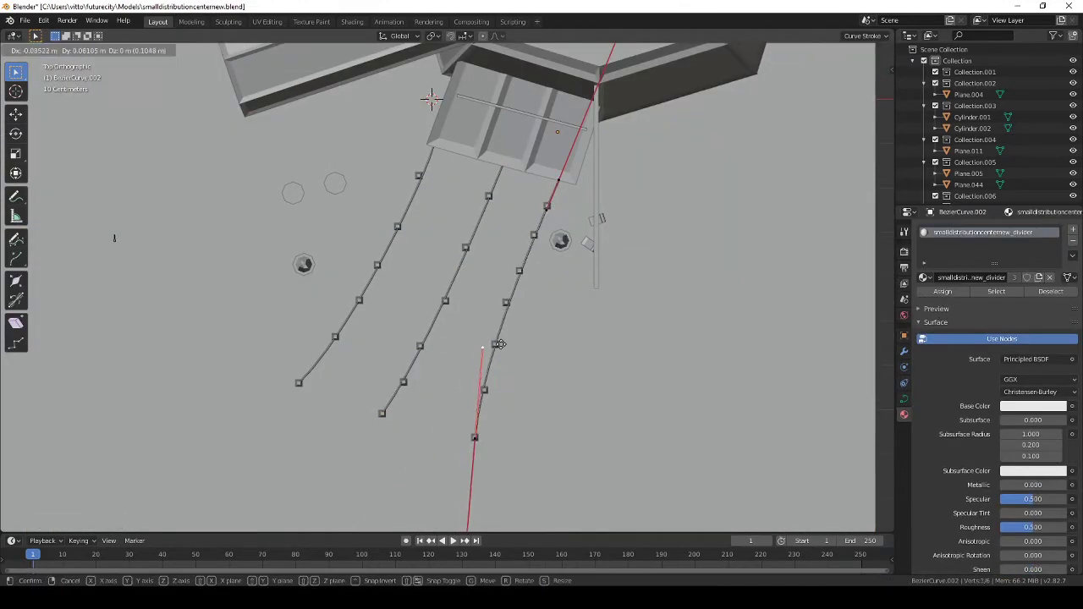
{"action": "key", "text": "Tab"}
{"action": "middle_click_drag", "start_coordinate": [500, 345], "coordinate": [518, 333]}
{"action": "scroll", "coordinate": [518, 333], "scroll_direction": "down", "scroll_amount": 5}
{"action": "left_click", "coordinate": [607, 334]}
Select the small props beside the right fence and inspect them in perspective
{"action": "key", "text": "ctrl+s"}
{"action": "key", "text": "KP_7"}
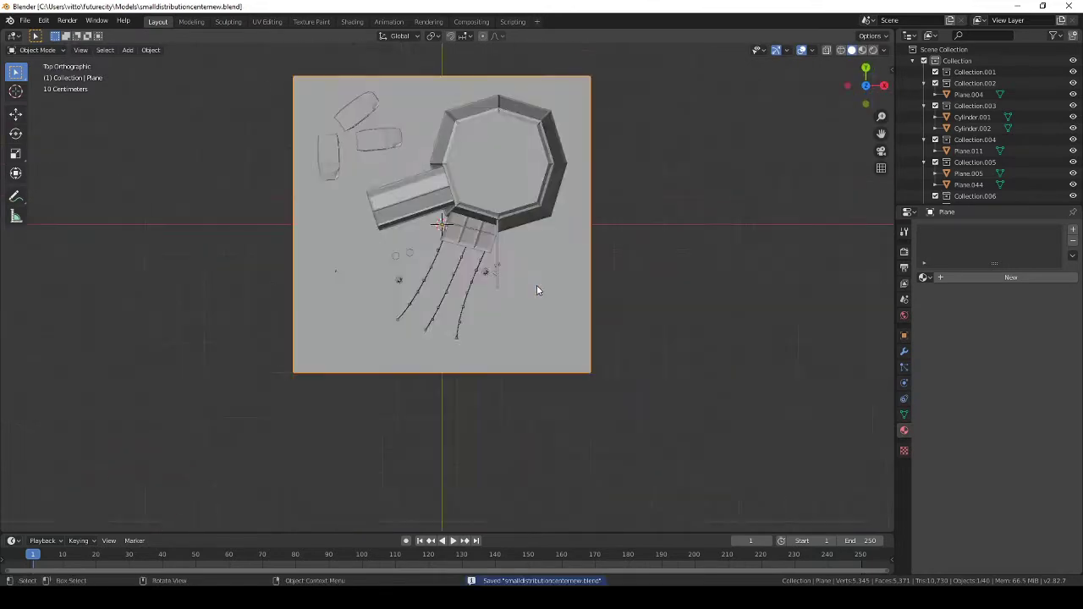
{"action": "scroll", "coordinate": [536, 290], "scroll_direction": "up", "scroll_amount": 3}
{"action": "left_click", "coordinate": [360, 230]}
{"action": "left_click", "coordinate": [282, 238]}
{"action": "left_click", "coordinate": [514, 260]}
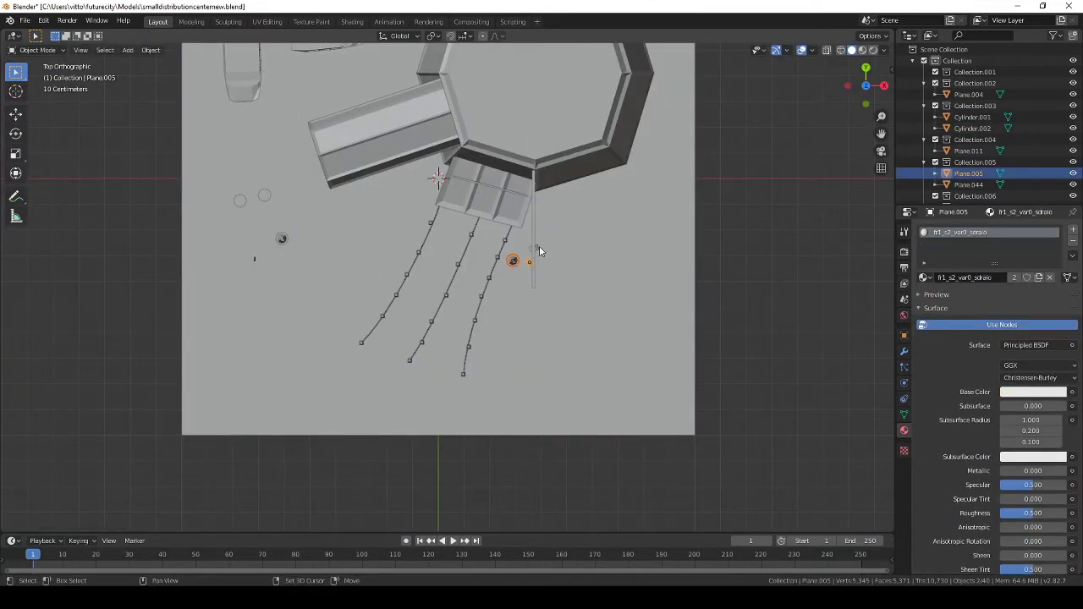
{"action": "middle_click_drag", "start_coordinate": [539, 250], "coordinate": [560, 376]}
{"action": "scroll", "coordinate": [561, 376], "scroll_direction": "down", "scroll_amount": 4}
{"action": "left_click", "coordinate": [271, 257]}
{"action": "key", "text": "ctrl+s"}
{"action": "left_click", "coordinate": [487, 296]}
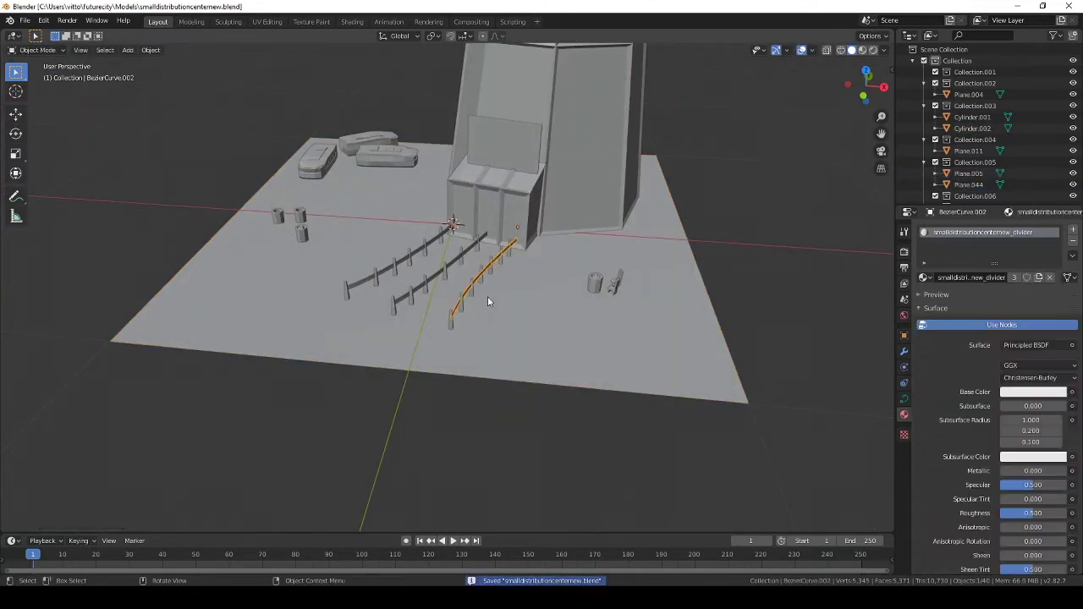
Scale the end fence post much taller than the others in side view
{"action": "key", "text": "KP_7"}
{"action": "left_click", "coordinate": [465, 373]}
{"action": "key", "text": "KP_3"}
{"action": "key", "text": "s"}
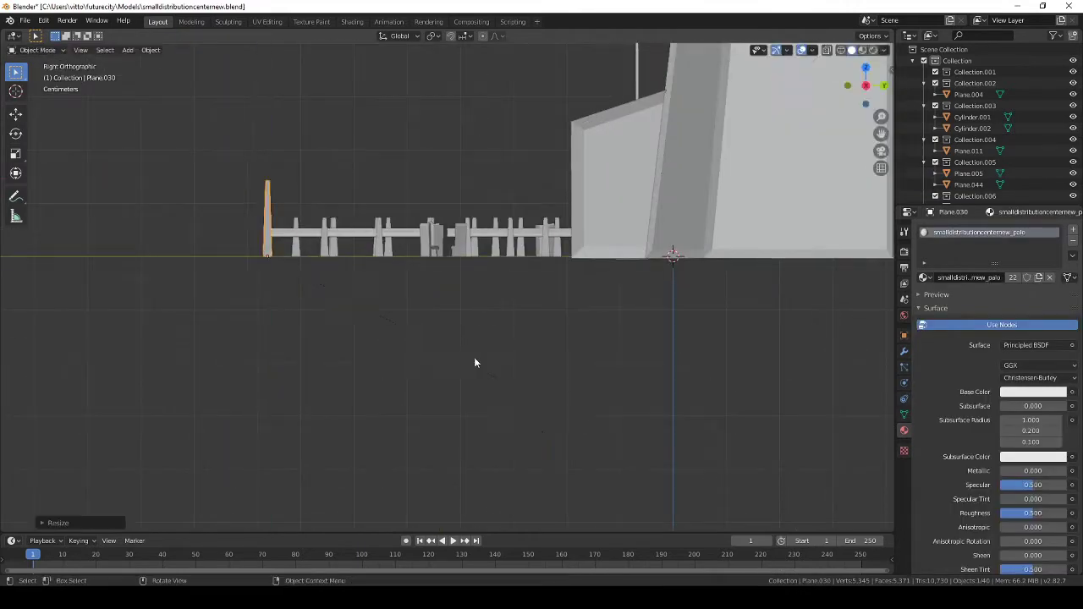
{"action": "key", "text": "KP_7"}
Add a cube with the smalldistributioncenternew_sign material and flatten it into a sign board
{"action": "scroll", "coordinate": [583, 389], "scroll_direction": "down", "scroll_amount": 4}
{"action": "key", "text": "shift+a"}
{"action": "left_click", "coordinate": [585, 317]}
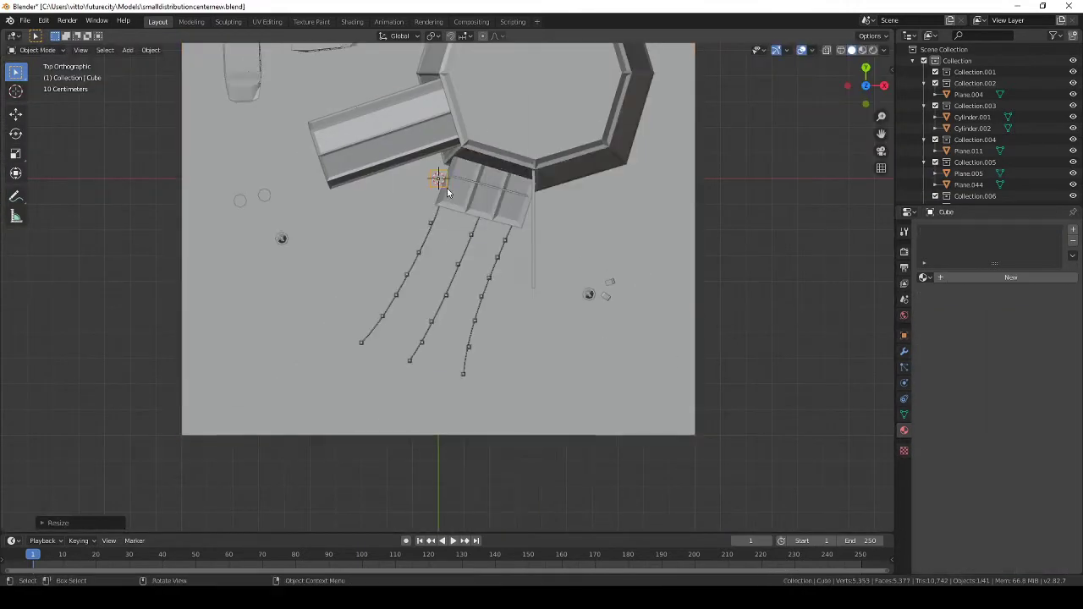
{"action": "left_click", "coordinate": [966, 279]}
{"action": "scroll", "coordinate": [627, 373], "scroll_direction": "up", "scroll_amount": 8}
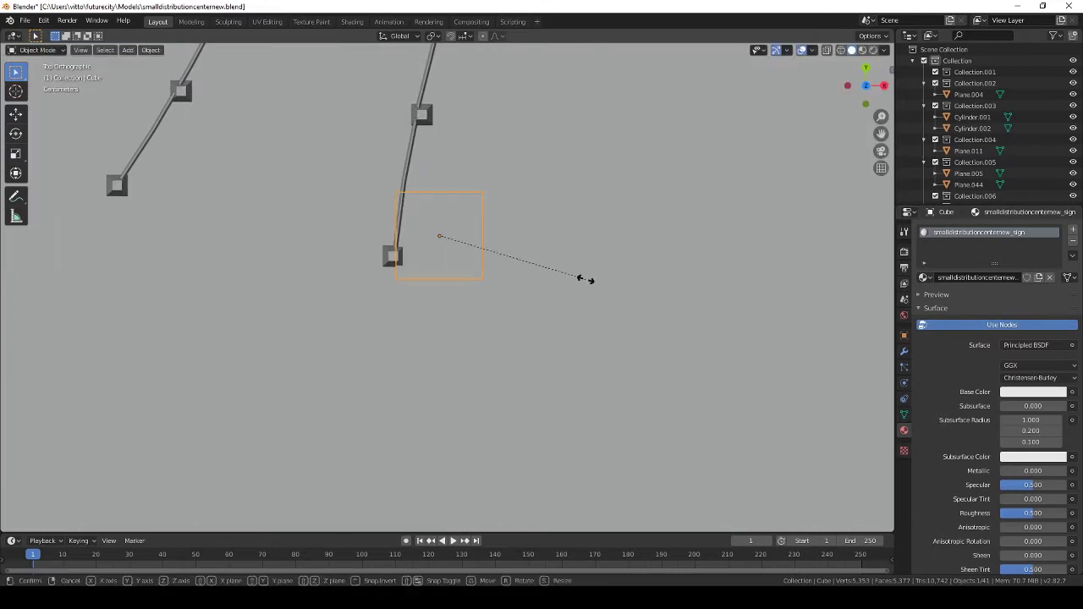
{"action": "mouse_move", "coordinate": [476, 275]}
{"action": "middle_mouse_down"}
{"action": "mouse_move", "coordinate": [538, 362]}
{"action": "mouse_move", "coordinate": [577, 256]}
{"action": "middle_mouse_up"}
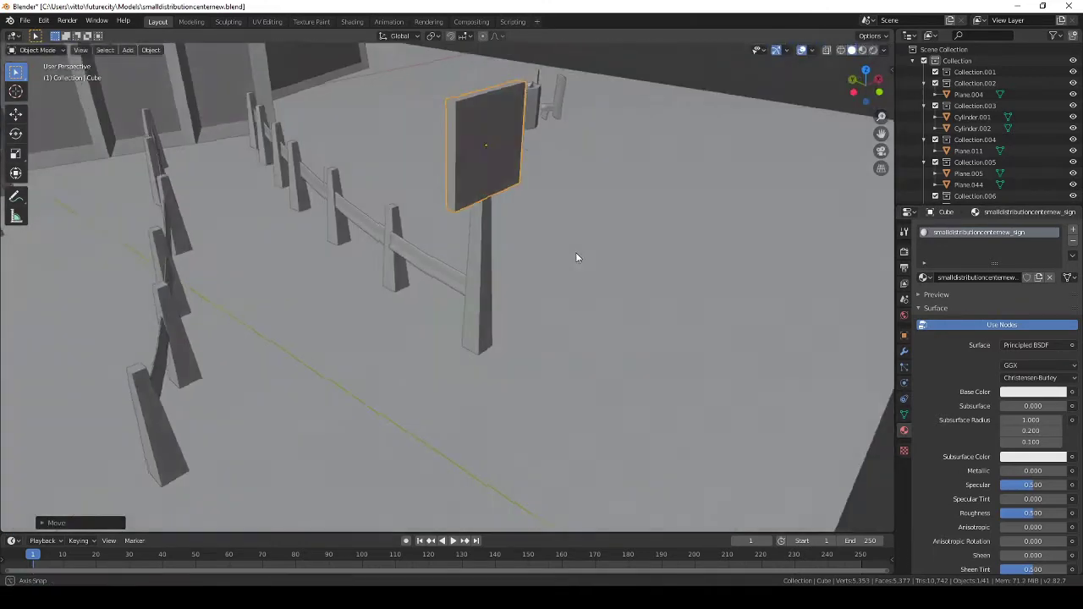
{"action": "key", "text": "s"}
{"action": "mouse_move", "coordinate": [457, 243]}
{"action": "middle_mouse_down"}
{"action": "mouse_move", "coordinate": [449, 213]}
{"action": "mouse_move", "coordinate": [471, 244]}
{"action": "middle_mouse_up"}
{"action": "scroll", "coordinate": [471, 243], "scroll_direction": "up", "scroll_amount": 3}
Move the tall post's top vertically in Edit Mode to hold the sign
{"action": "left_click", "coordinate": [373, 280]}
{"action": "key", "text": "Tab"}
{"action": "key", "text": "s"}
{"action": "key", "text": "KP_3"}
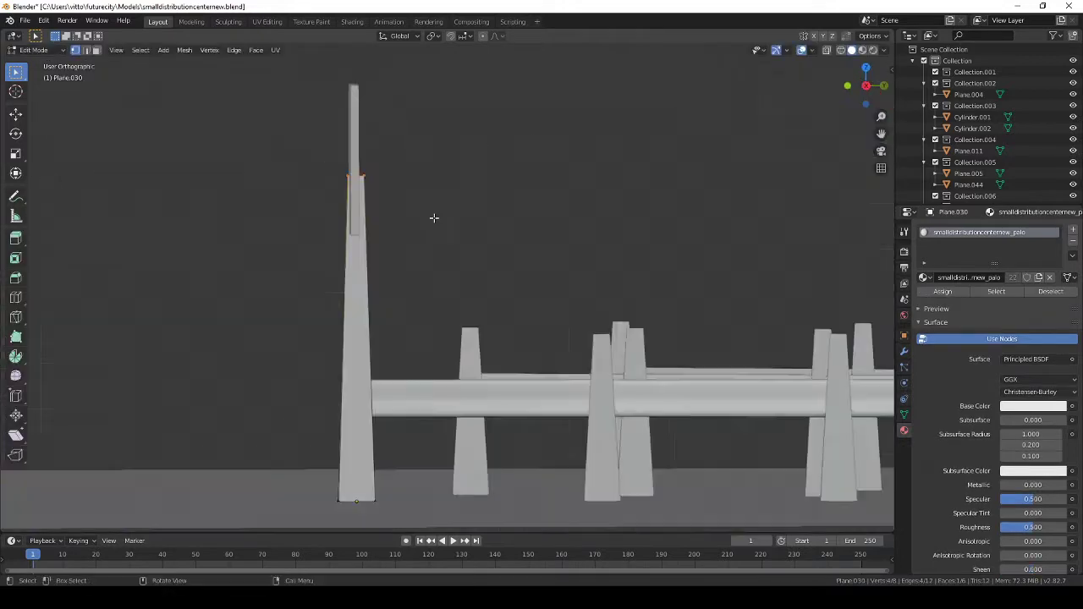
{"action": "key", "text": "g"}
{"action": "key", "text": "z"}
{"action": "left_click", "coordinate": [399, 246]}
{"action": "key", "text": "Tab"}
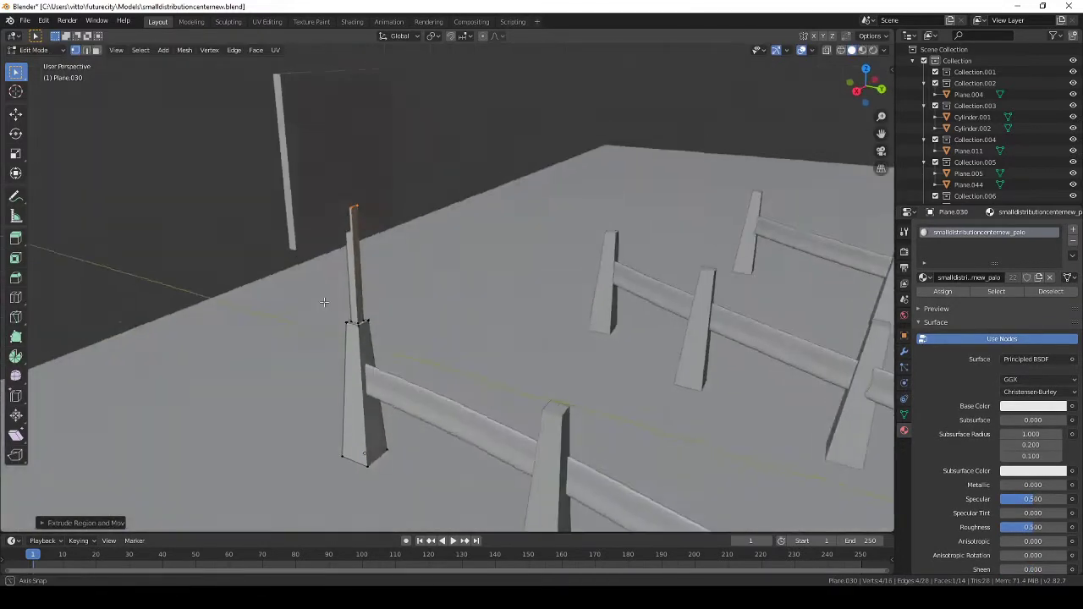
{"action": "middle_click_drag", "start_coordinate": [399, 245], "coordinate": [428, 320]}
{"action": "key", "text": "ctrl+s"}
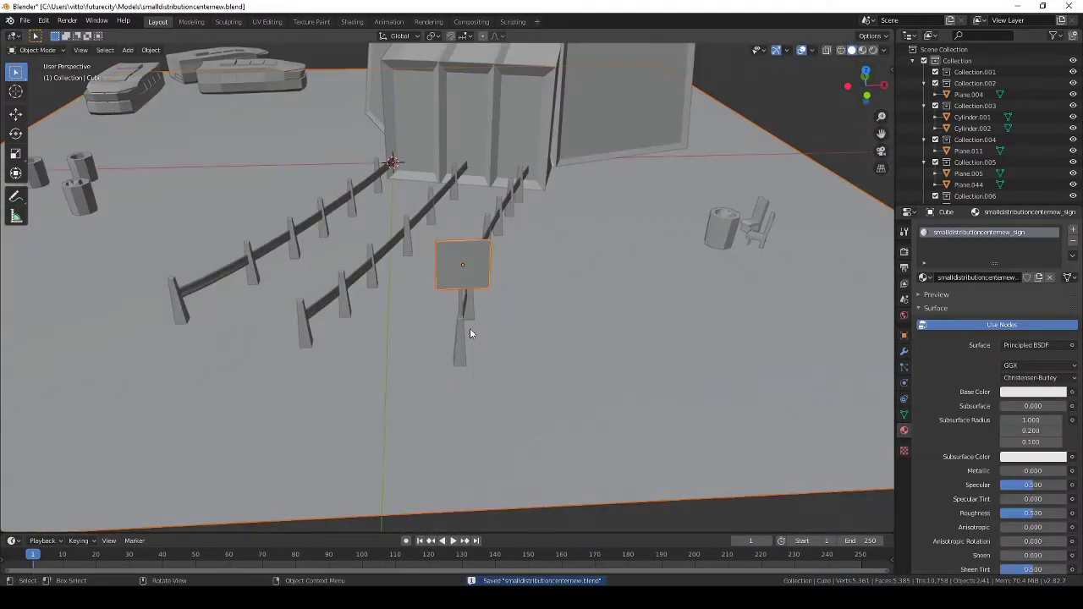
Delete the unwanted extra object from the plaza and save the scene
{"action": "key", "text": "KP_7"}
{"action": "left_click", "coordinate": [149, 224]}
{"action": "key", "text": "Delete"}
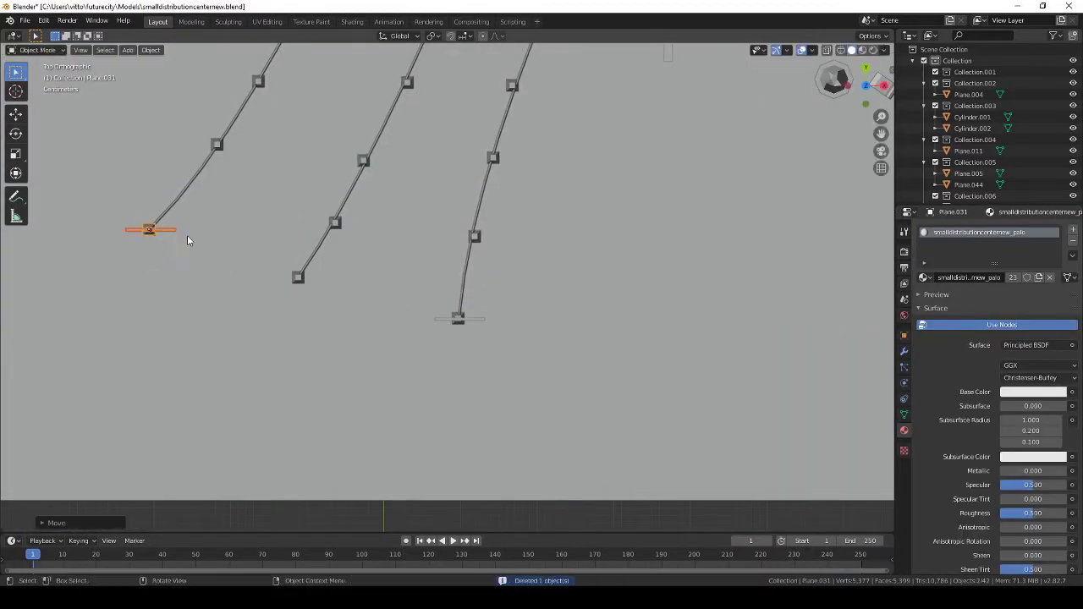
{"action": "middle_click_drag", "start_coordinate": [187, 235], "coordinate": [250, 258]}
{"action": "scroll", "coordinate": [250, 258], "scroll_direction": "down", "scroll_amount": 3}
{"action": "left_click", "coordinate": [516, 378]}
{"action": "key", "text": "ctrl+s"}
Orbit and zoom around the tower to review the sign boards on the posts
{"action": "scroll", "coordinate": [396, 301], "scroll_direction": "up", "scroll_amount": 3}
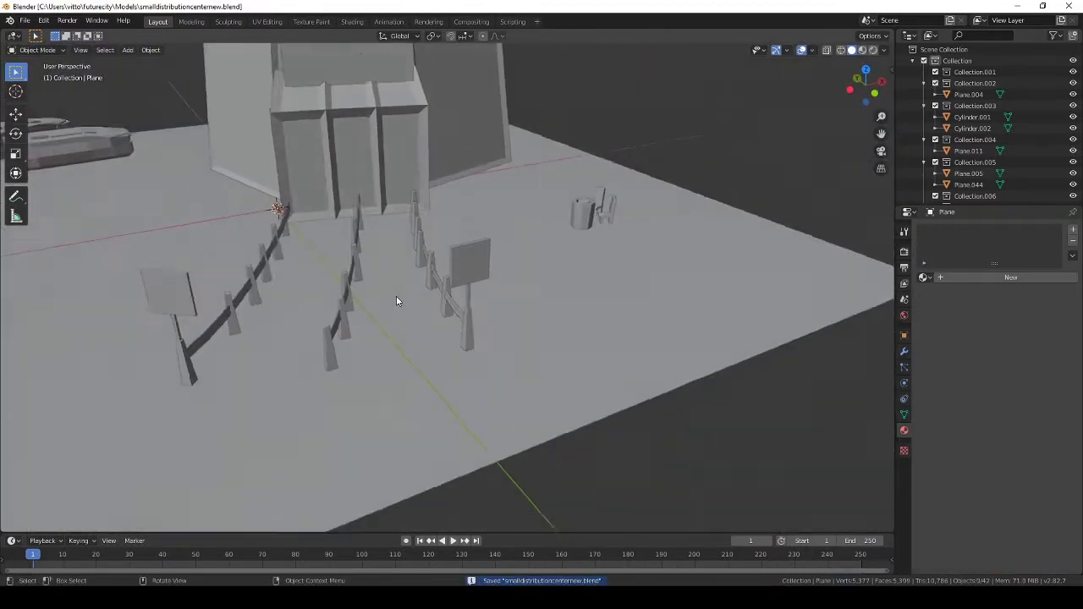
{"action": "scroll", "coordinate": [396, 301], "scroll_direction": "down", "scroll_amount": 5}
{"action": "middle_click_drag", "start_coordinate": [350, 331], "coordinate": [373, 340]}
{"action": "middle_click_drag", "start_coordinate": [403, 350], "coordinate": [353, 368]}
{"action": "scroll", "coordinate": [349, 365], "scroll_direction": "up", "scroll_amount": 3}
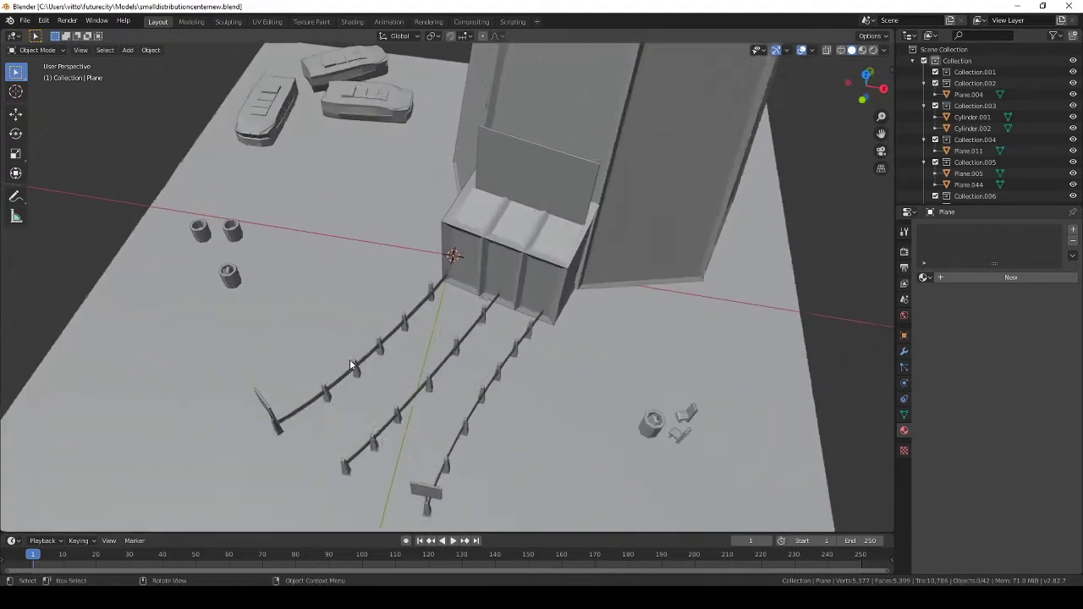
{"action": "scroll", "coordinate": [353, 368], "scroll_direction": "down", "scroll_amount": 2}
Save, then append the props collection from netelunemployment1.blend into the plaza
{"action": "key", "text": "KP_7"}
{"action": "key", "text": "ctrl+s"}
{"action": "scroll", "coordinate": [353, 335], "scroll_direction": "down", "scroll_amount": 1}
{"action": "left_click", "coordinate": [26, 20]}
{"action": "left_click", "coordinate": [51, 148]}
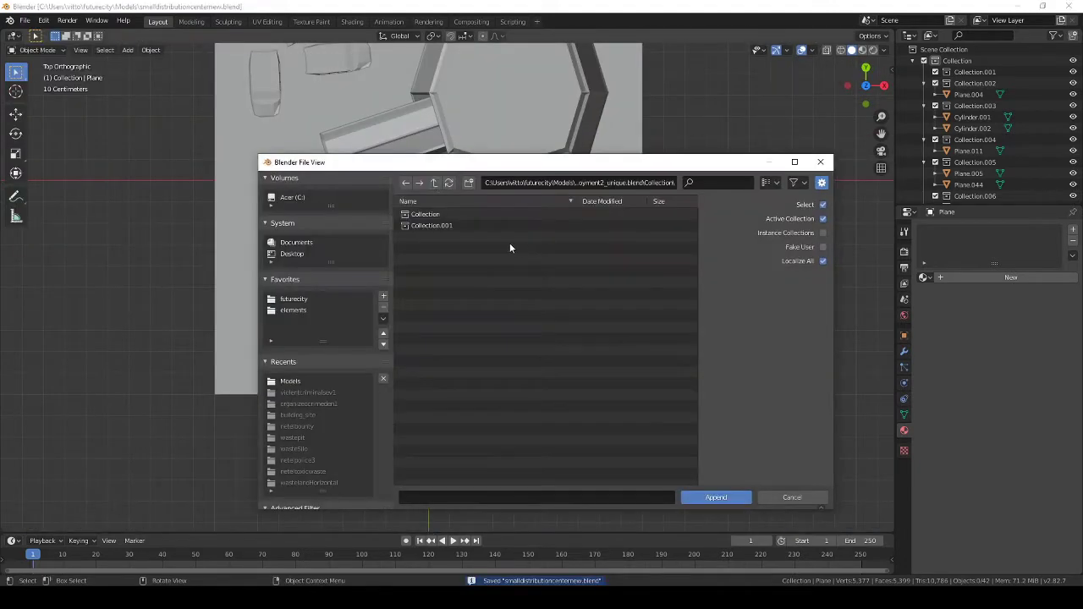
{"action": "left_click", "coordinate": [434, 184]}
{"action": "scroll", "coordinate": [496, 332], "scroll_direction": "down", "scroll_amount": 3}
{"action": "scroll", "coordinate": [496, 332], "scroll_direction": "down", "scroll_amount": 3}
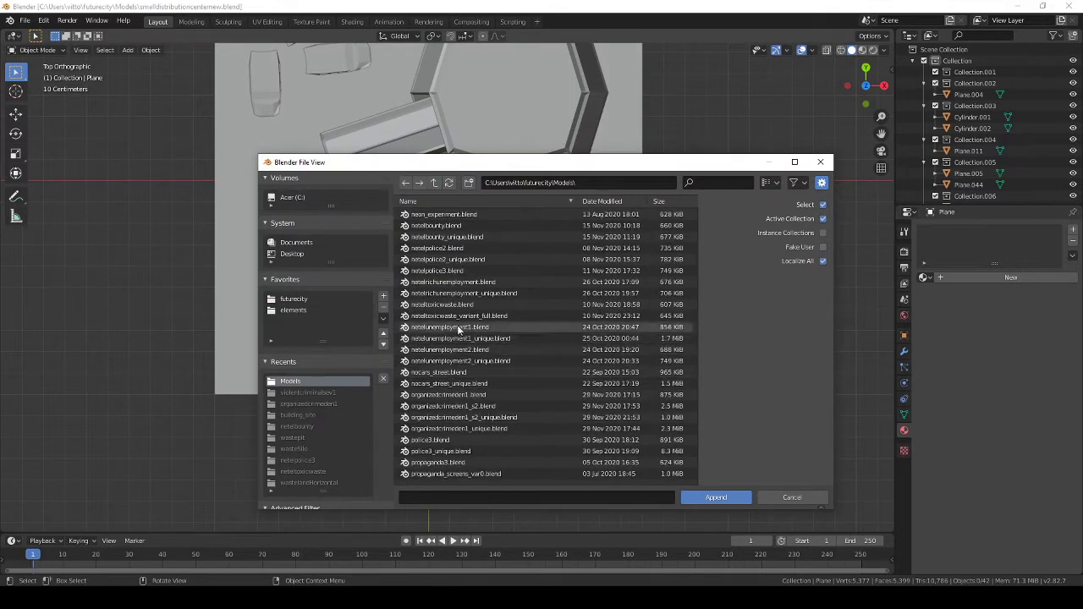
{"action": "double_click", "coordinate": [457, 319]}
{"action": "double_click", "coordinate": [426, 237]}
{"action": "double_click", "coordinate": [432, 216]}
{"action": "mouse_move", "coordinate": [439, 232]}
{"action": "middle_mouse_down"}
{"action": "mouse_move", "coordinate": [350, 203]}
{"action": "mouse_move", "coordinate": [507, 328]}
{"action": "mouse_move", "coordinate": [305, 318]}
{"action": "mouse_move", "coordinate": [367, 353]}
{"action": "mouse_move", "coordinate": [254, 356]}
{"action": "mouse_move", "coordinate": [229, 397]}
{"action": "mouse_move", "coordinate": [398, 318]}
{"action": "mouse_move", "coordinate": [298, 323]}
{"action": "mouse_move", "coordinate": [448, 216]}
{"action": "middle_mouse_up"}
Delete the appended human figure and place a duplicate umbrella table between the fences
{"action": "left_click", "coordinate": [254, 355]}
{"action": "key", "text": "x"}
{"action": "left_click", "coordinate": [254, 350]}
{"action": "key", "text": "g"}
{"action": "left_click", "coordinate": [464, 358]}
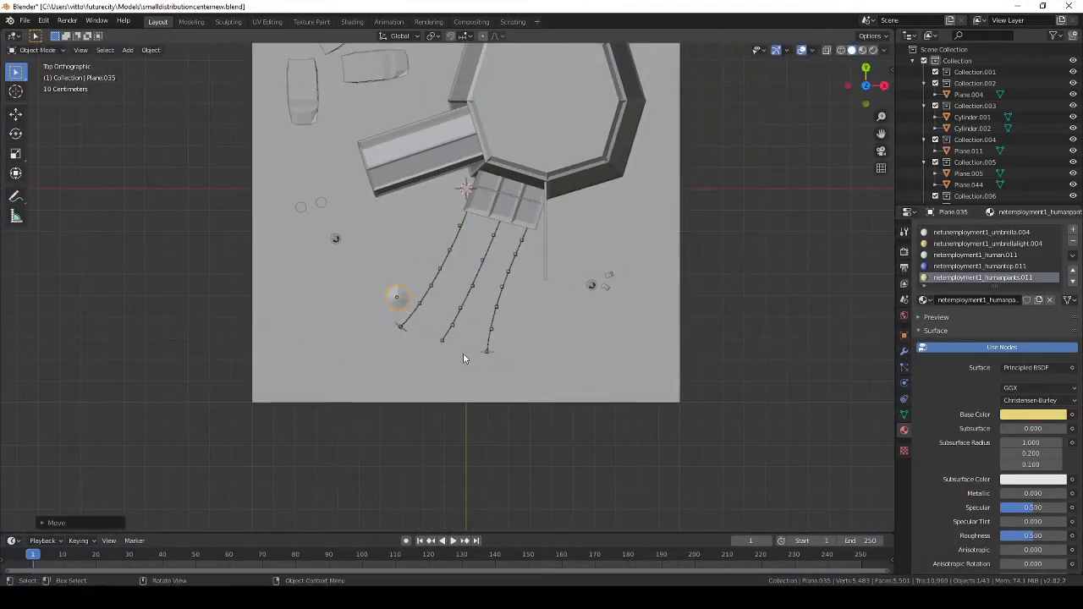
{"action": "key", "text": "ctrl+z"}
{"action": "scroll", "coordinate": [505, 256], "scroll_direction": "up", "scroll_amount": 3}
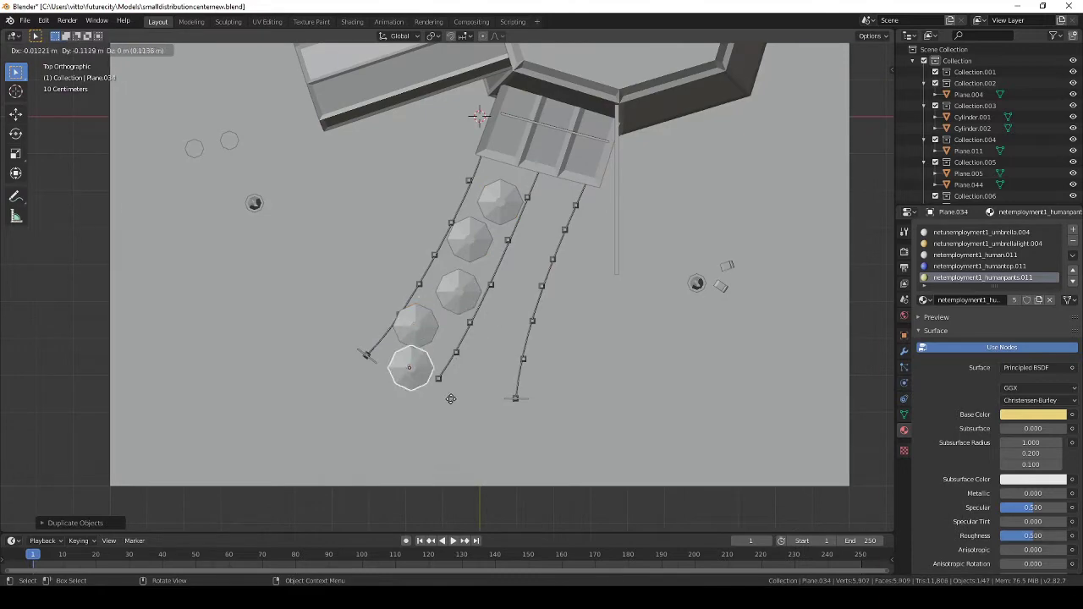
{"action": "left_click", "coordinate": [587, 250]}
{"action": "mouse_move", "coordinate": [587, 250]}
{"action": "middle_mouse_down"}
{"action": "mouse_move", "coordinate": [486, 219]}
{"action": "mouse_move", "coordinate": [478, 271]}
{"action": "mouse_move", "coordinate": [424, 117]}
{"action": "middle_mouse_up"}
Edit the umbrella table's mesh in X-ray and select its connected umbrella part
{"action": "left_click", "coordinate": [475, 257]}
{"action": "left_click", "coordinate": [476, 257]}
{"action": "key", "text": "Tab"}
{"action": "scroll", "coordinate": [440, 169], "scroll_direction": "up", "scroll_amount": 3}
{"action": "key", "text": "a"}
{"action": "key", "text": "alt+a"}
{"action": "key", "text": "alt+z"}
{"action": "key", "text": "b"}
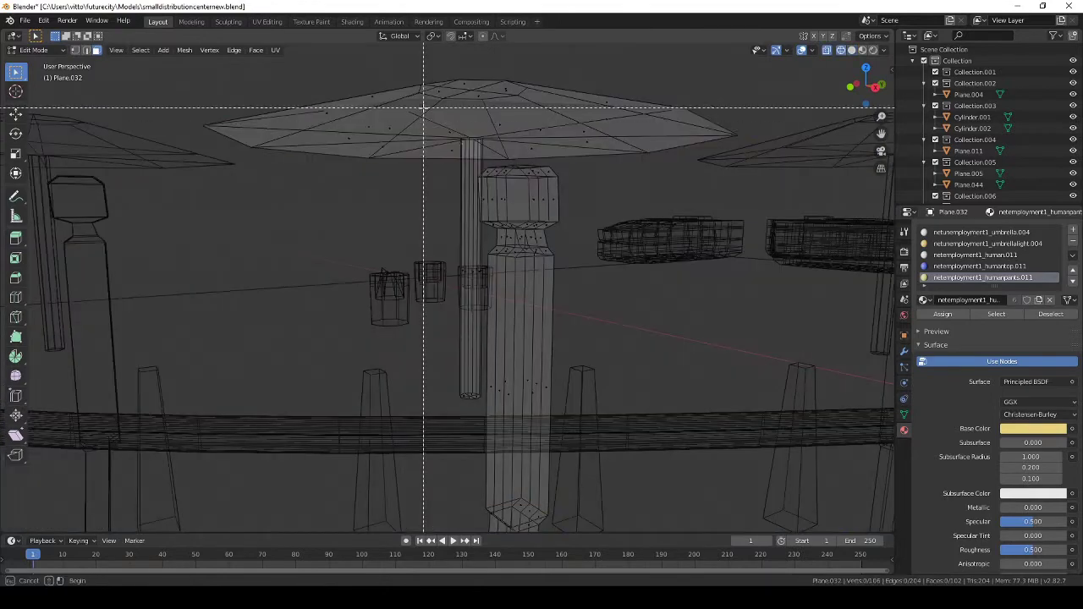
{"action": "key", "text": "ctrl+KP_Add"}
{"action": "key", "text": "ctrl+KP_Add"}
{"action": "key", "text": "ctrl+KP_Add"}
Box-select the pole's faces from top view, then return to object mode
{"action": "key", "text": "KP_7"}
{"action": "scroll", "coordinate": [447, 169], "scroll_direction": "up", "scroll_amount": 5}
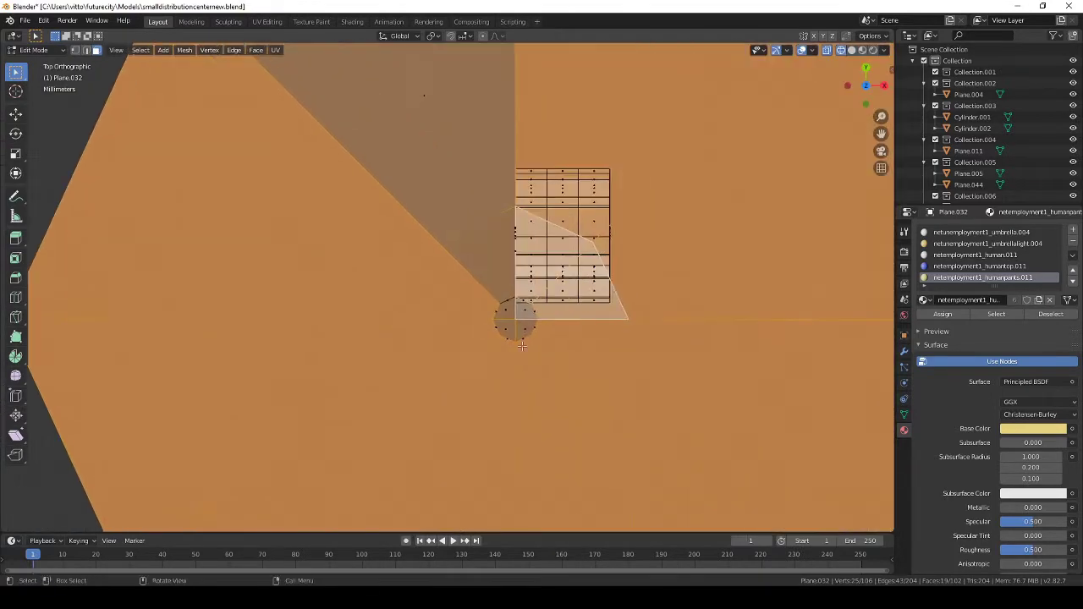
{"action": "key", "text": "b"}
{"action": "left_click_drag", "start_coordinate": [364, 198], "coordinate": [424, 243]}
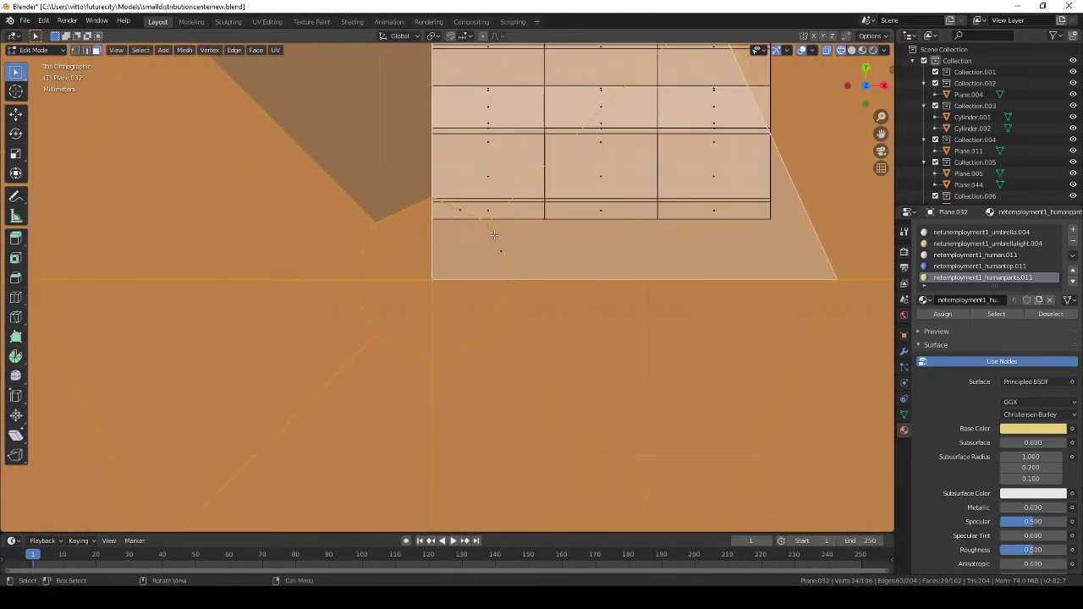
{"action": "key", "text": "Escape"}
{"action": "scroll", "coordinate": [548, 402], "scroll_direction": "down", "scroll_amount": 5}
{"action": "scroll", "coordinate": [602, 347], "scroll_direction": "down", "scroll_amount": 3}
{"action": "key", "text": "Tab"}
{"action": "mouse_move", "coordinate": [601, 347]}
{"action": "middle_mouse_down"}
{"action": "mouse_move", "coordinate": [508, 312]}
{"action": "mouse_move", "coordinate": [501, 367]}
{"action": "middle_mouse_up"}
Turn off X-ray, check the props from above, and save the file
{"action": "key", "text": "KP_7"}
{"action": "key", "text": "shift+z"}
{"action": "left_click", "coordinate": [387, 295]}
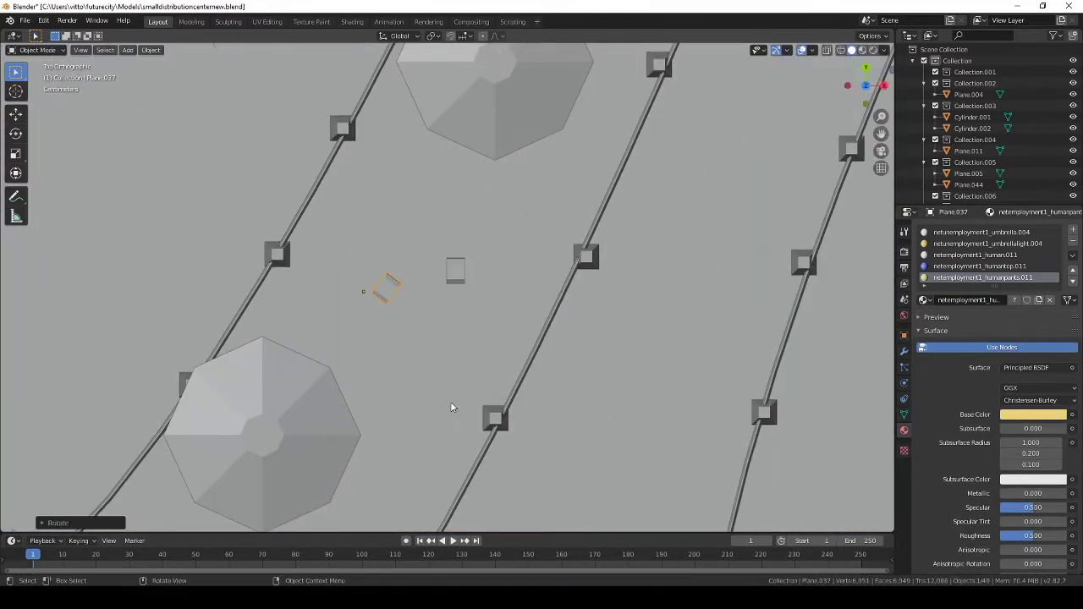
{"action": "middle_click_drag", "start_coordinate": [452, 406], "coordinate": [428, 285]}
{"action": "scroll", "coordinate": [428, 284], "scroll_direction": "down", "scroll_amount": 3}
{"action": "left_click", "coordinate": [427, 285]}
{"action": "scroll", "coordinate": [429, 286], "scroll_direction": "up", "scroll_amount": 4}
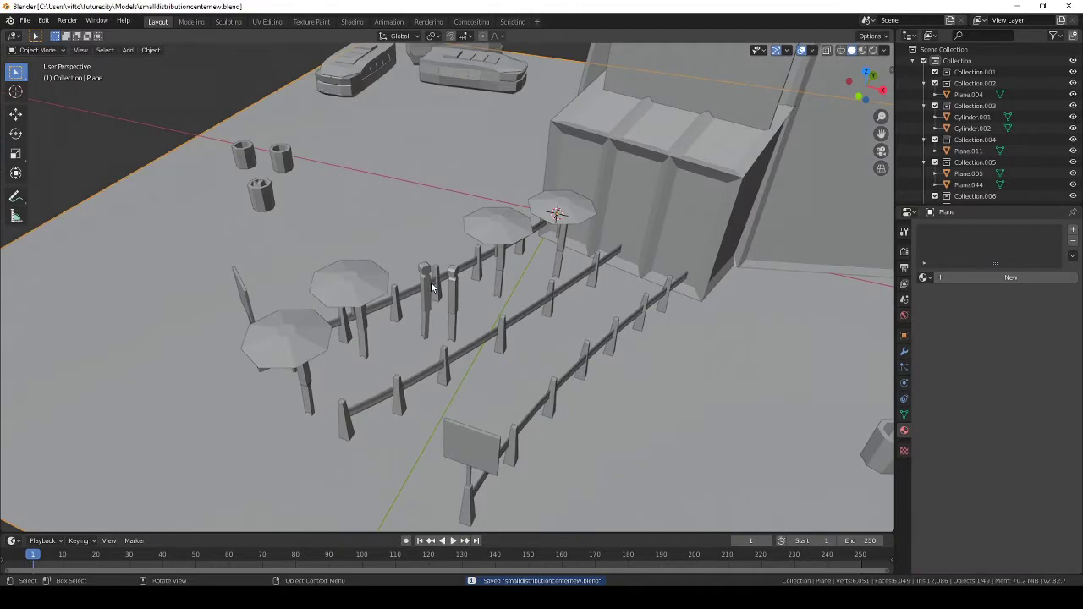
{"action": "key", "text": "KP_7"}
{"action": "scroll", "coordinate": [426, 285], "scroll_direction": "up", "scroll_amount": 3}
{"action": "left_click", "coordinate": [472, 249]}
{"action": "scroll", "coordinate": [404, 298], "scroll_direction": "down", "scroll_amount": 3}
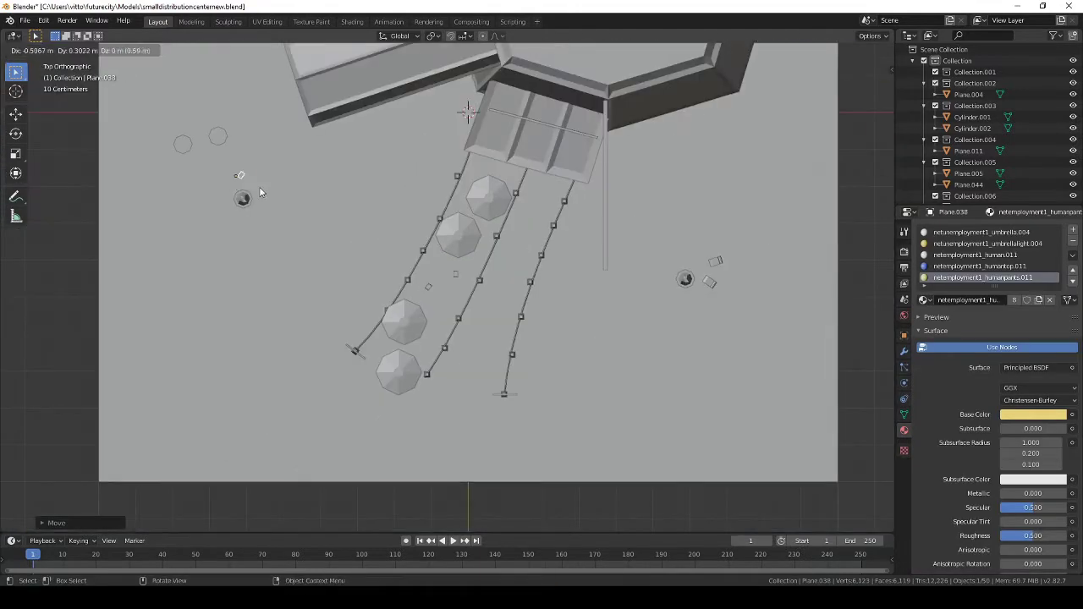
{"action": "key", "text": "ctrl+s"}
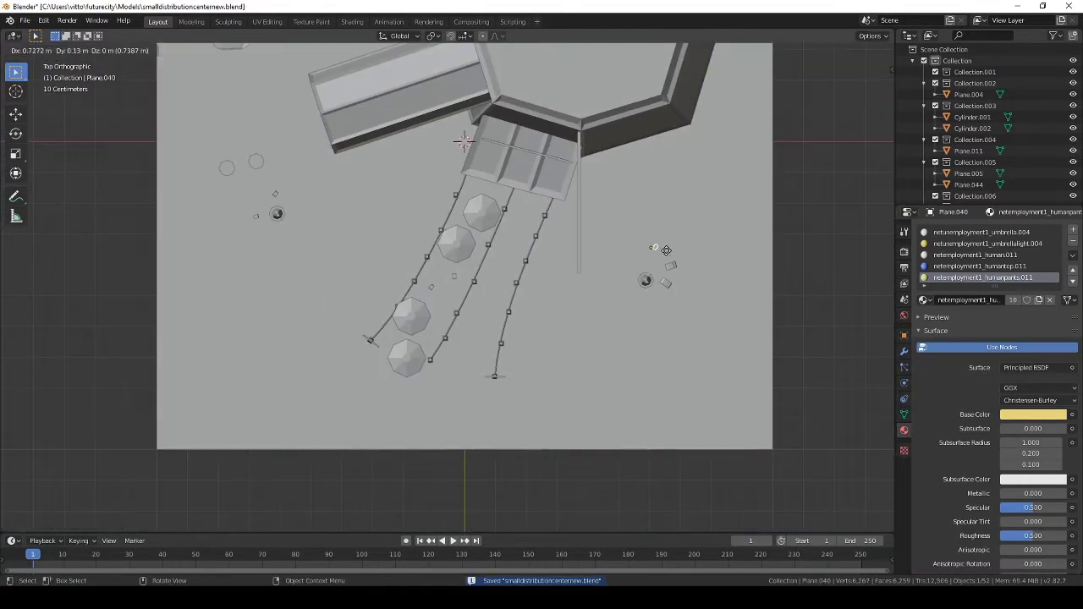
Place the duplicated piece, duplicate another umbrella table with Shift+D, and save
{"action": "left_click", "coordinate": [667, 250]}
{"action": "middle_click_drag", "start_coordinate": [666, 251], "coordinate": [614, 286]}
{"action": "scroll", "coordinate": [614, 286], "scroll_direction": "up", "scroll_amount": 3}
{"action": "scroll", "coordinate": [580, 306], "scroll_direction": "up", "scroll_amount": 2}
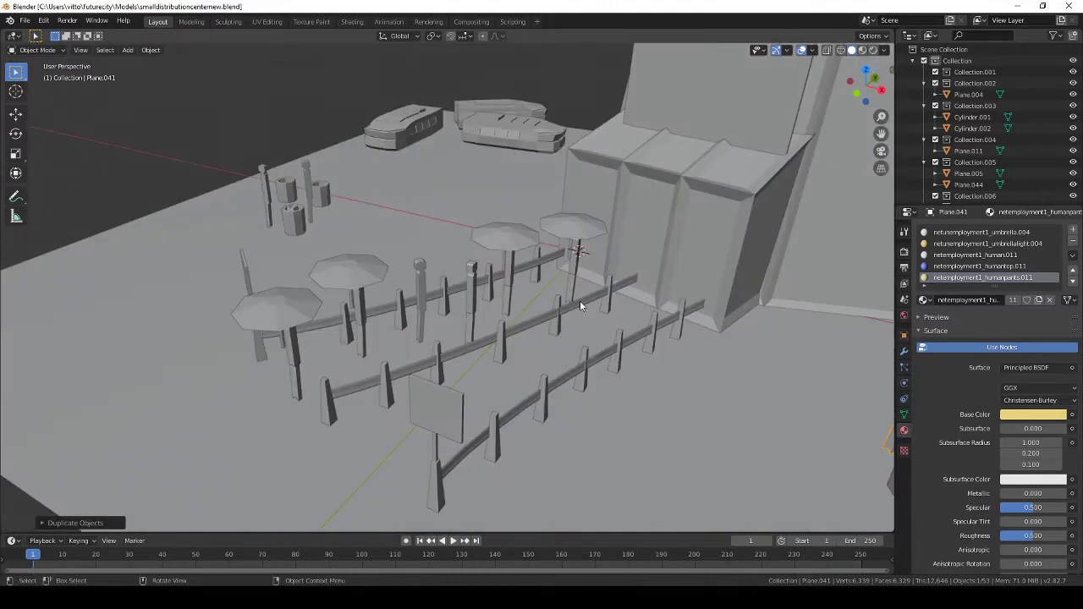
{"action": "scroll", "coordinate": [580, 303], "scroll_direction": "down", "scroll_amount": 5}
{"action": "middle_click_drag", "start_coordinate": [590, 321], "coordinate": [643, 279]}
{"action": "key", "text": "KP_7"}
{"action": "key", "text": "shift+d"}
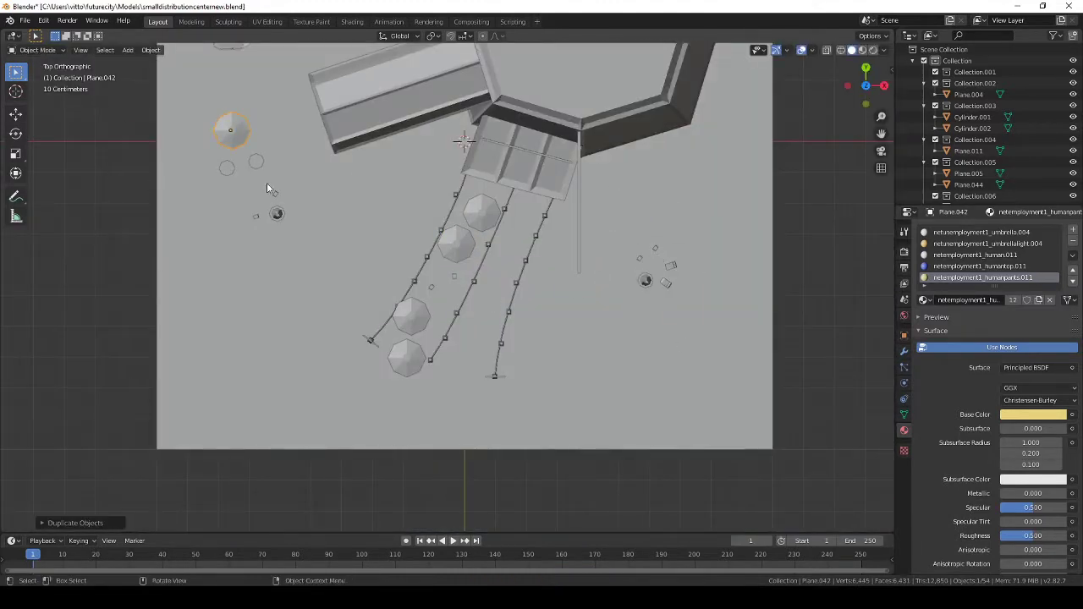
{"action": "scroll", "coordinate": [267, 188], "scroll_direction": "down", "scroll_amount": 4}
{"action": "middle_click_drag", "start_coordinate": [422, 247], "coordinate": [474, 279]}
{"action": "key", "text": "ctrl+s"}
{"action": "key", "text": "KP_7"}
Rotate the left bench and move it to a new position on the plaza
{"action": "left_click", "coordinate": [320, 254]}
{"action": "key", "text": "r"}
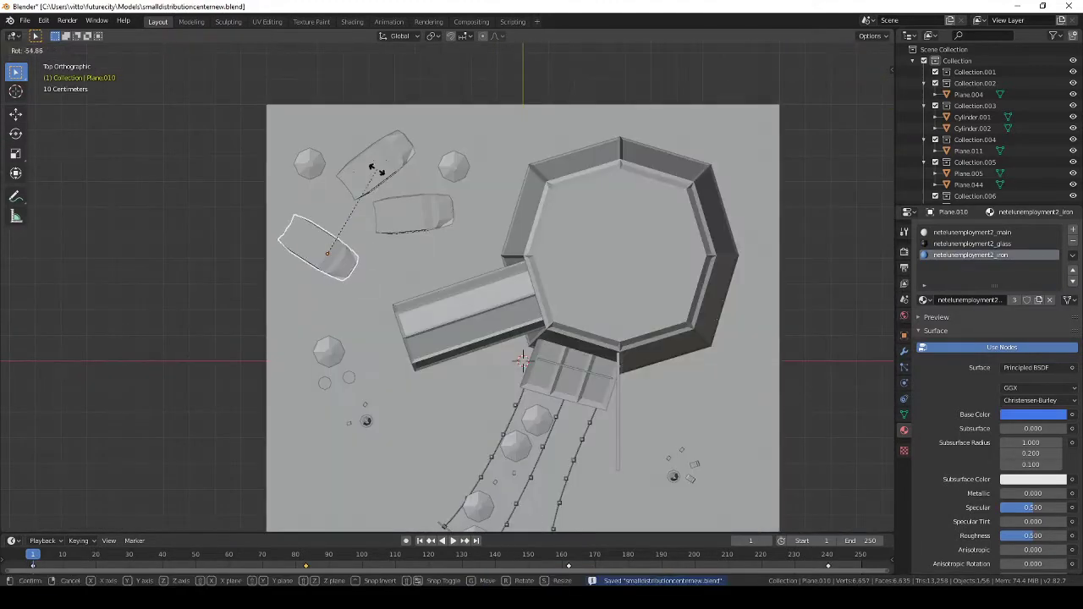
{"action": "left_click", "coordinate": [373, 169]}
{"action": "key", "text": "g"}
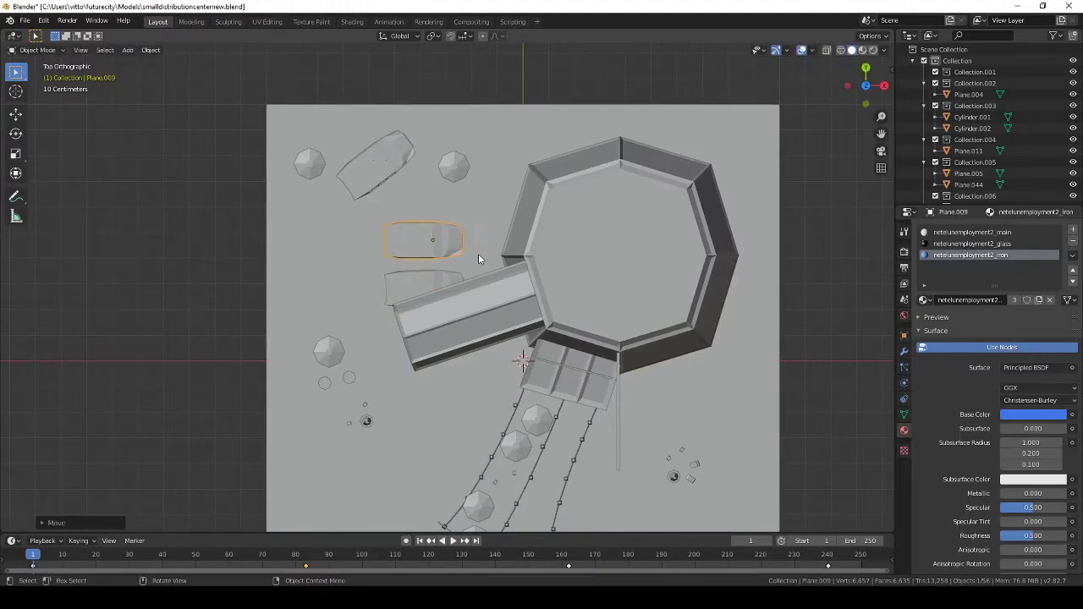
{"action": "left_click", "coordinate": [470, 203]}
{"action": "middle_click_drag", "start_coordinate": [470, 254], "coordinate": [478, 322]}
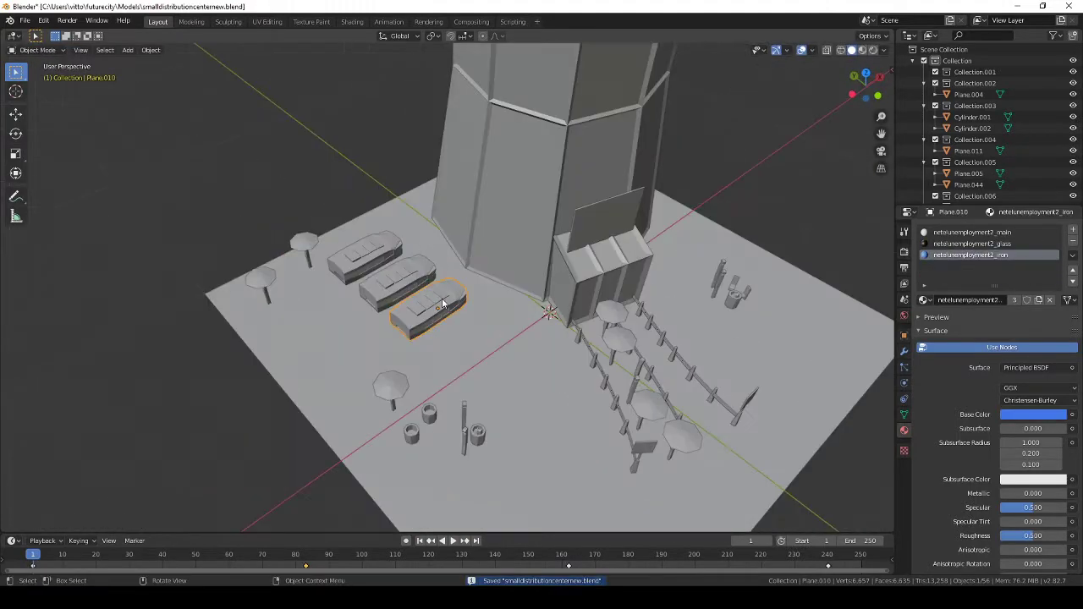
{"action": "key", "text": "KP_7"}
Rotate another bench, reposition a small prop near the path, and save
{"action": "left_click", "coordinate": [472, 323]}
{"action": "key", "text": "ctrl+s"}
{"action": "left_click", "coordinate": [457, 236]}
{"action": "middle_click_drag", "start_coordinate": [457, 236], "coordinate": [507, 322]}
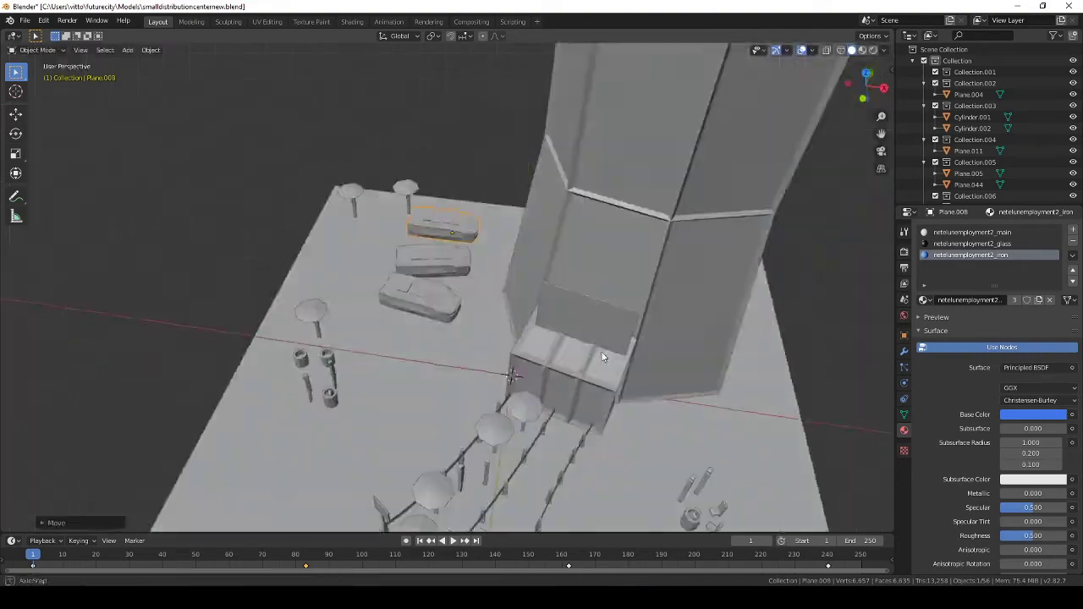
{"action": "scroll", "coordinate": [507, 321], "scroll_direction": "down", "scroll_amount": 3}
{"action": "key", "text": "KP_7"}
{"action": "scroll", "coordinate": [589, 392], "scroll_direction": "up", "scroll_amount": 4}
{"action": "left_click", "coordinate": [515, 288]}
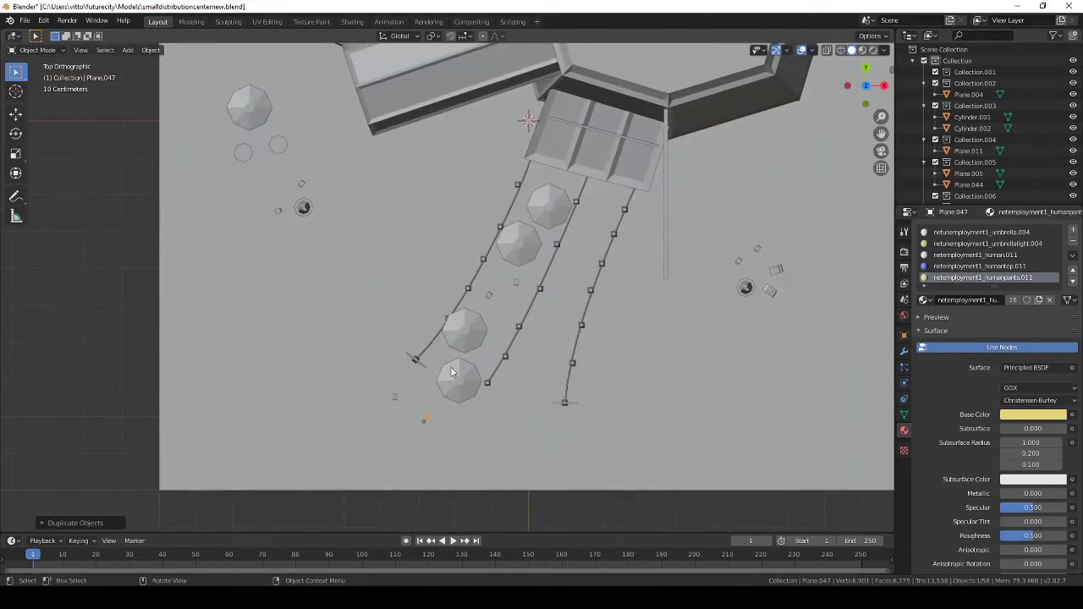
{"action": "left_click", "coordinate": [355, 416]}
{"action": "scroll", "coordinate": [406, 390], "scroll_direction": "down", "scroll_amount": 3}
{"action": "key", "text": "ctrl+s"}
Orbit into a perspective view of the props and select the ground plane
{"action": "mouse_move", "coordinate": [407, 390]}
{"action": "middle_mouse_down"}
{"action": "mouse_move", "coordinate": [462, 360]}
{"action": "mouse_move", "coordinate": [555, 365]}
{"action": "middle_mouse_up"}
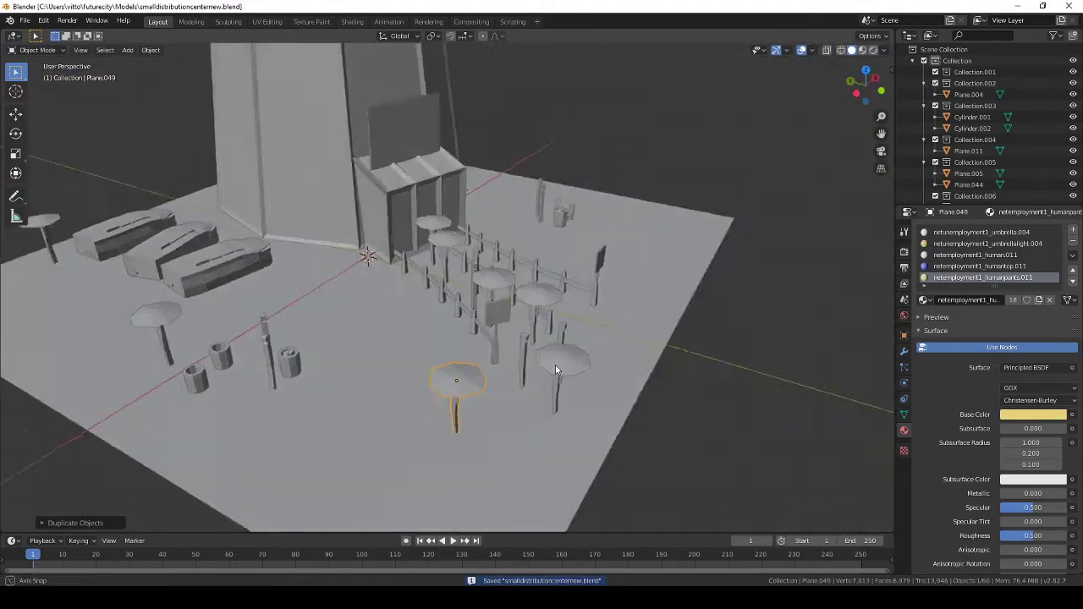
{"action": "scroll", "coordinate": [459, 355], "scroll_direction": "up", "scroll_amount": 3}
{"action": "scroll", "coordinate": [459, 359], "scroll_direction": "down", "scroll_amount": 3}
{"action": "mouse_move", "coordinate": [459, 360]}
{"action": "middle_mouse_down"}
{"action": "mouse_move", "coordinate": [492, 405]}
{"action": "mouse_move", "coordinate": [308, 353]}
{"action": "mouse_move", "coordinate": [365, 378]}
{"action": "mouse_move", "coordinate": [297, 374]}
{"action": "mouse_move", "coordinate": [439, 311]}
{"action": "mouse_move", "coordinate": [444, 266]}
{"action": "mouse_move", "coordinate": [481, 303]}
{"action": "middle_mouse_up"}
{"action": "left_click", "coordinate": [307, 353]}
Give the selected ground plane a new material with a pasted name, then save
{"action": "scroll", "coordinate": [297, 374], "scroll_direction": "down", "scroll_amount": 3}
{"action": "scroll", "coordinate": [439, 311], "scroll_direction": "down", "scroll_amount": 3}
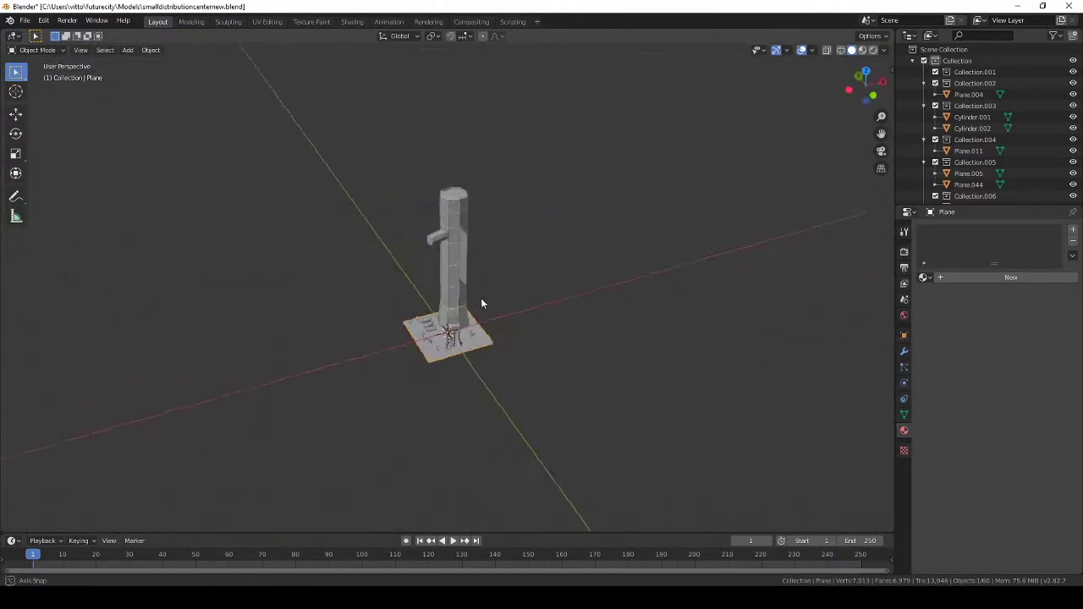
{"action": "scroll", "coordinate": [436, 292], "scroll_direction": "up", "scroll_amount": 3}
{"action": "left_click", "coordinate": [440, 359]}
{"action": "middle_click_drag", "start_coordinate": [440, 359], "coordinate": [474, 364]}
{"action": "key", "text": "ctrl+shift+s"}
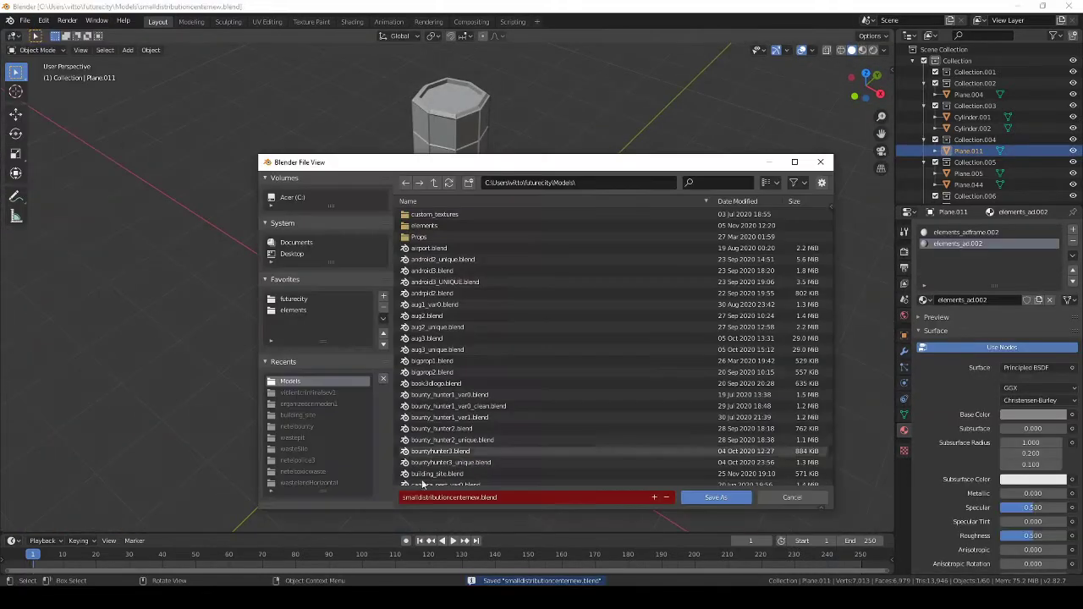
{"action": "key", "text": "Escape"}
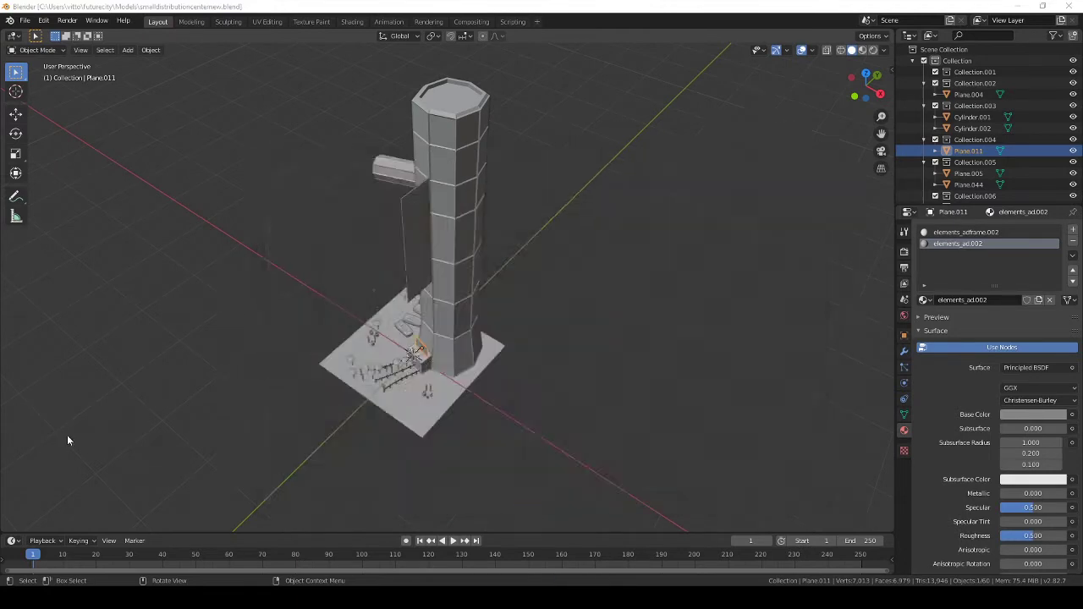
{"action": "scroll", "coordinate": [458, 375], "scroll_direction": "up", "scroll_amount": 3}
{"action": "left_click", "coordinate": [458, 376]}
{"action": "left_click", "coordinate": [952, 278]}
{"action": "double_click", "coordinate": [991, 233]}
{"action": "key", "text": "ctrl+v"}
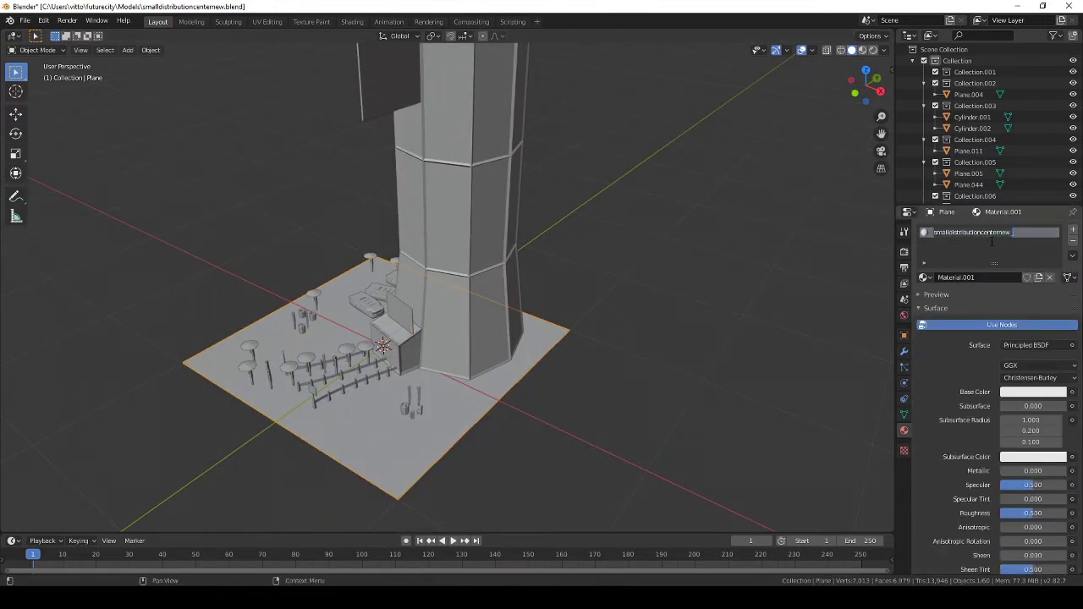
{"action": "key", "text": "ctrl+s"}
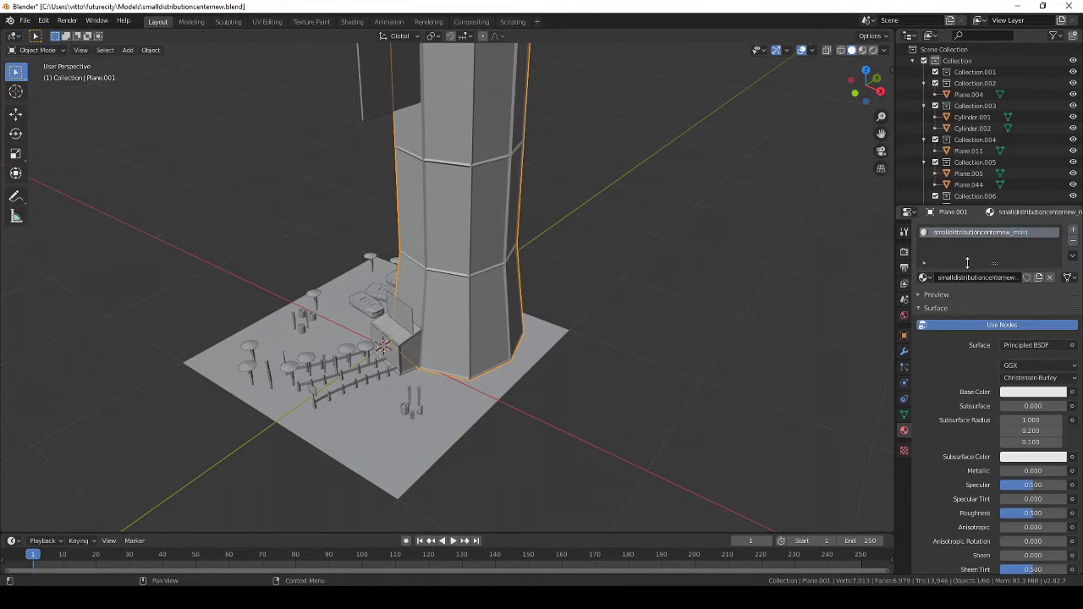
Add a second, blue material slot and set the Wireframe Material Offset to 1
{"action": "left_click", "coordinate": [1073, 232]}
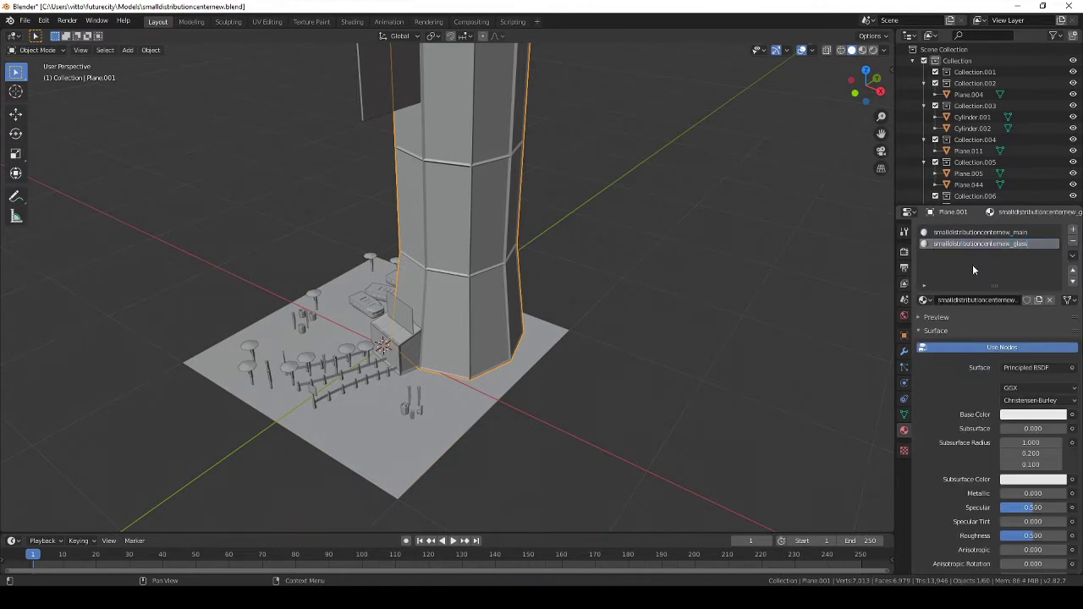
{"action": "left_click", "coordinate": [1033, 414]}
{"action": "left_click", "coordinate": [992, 292]}
{"action": "left_click", "coordinate": [904, 350]}
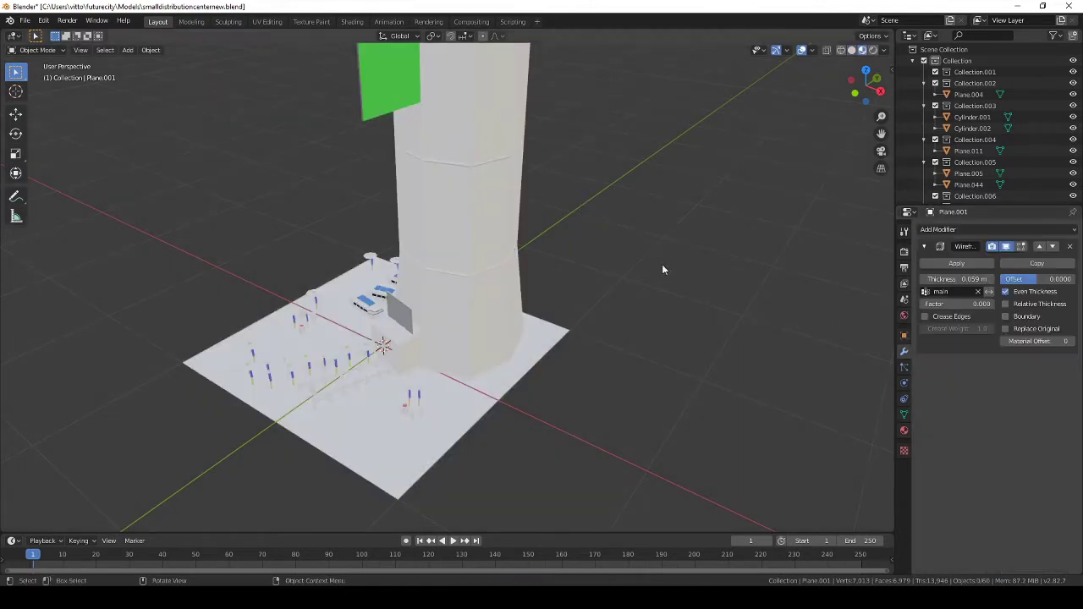
{"action": "left_click", "coordinate": [1068, 341]}
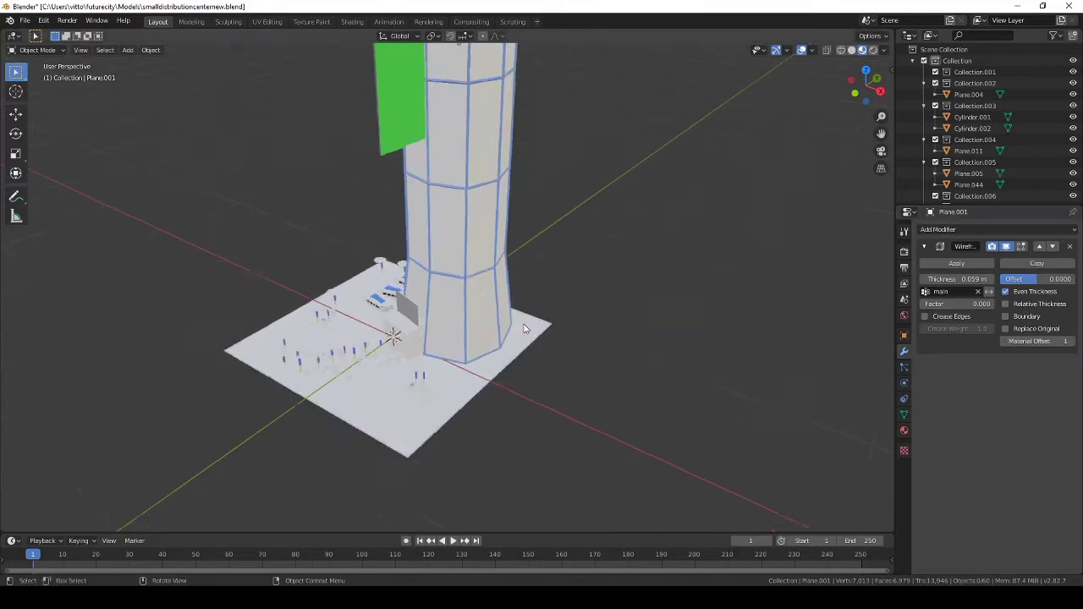
Select all the tower's geometry and pick the blue mainmetal material slot
{"action": "middle_click_drag", "start_coordinate": [508, 305], "coordinate": [454, 331]}
{"action": "key", "text": "Tab"}
{"action": "scroll", "coordinate": [511, 242], "scroll_direction": "up", "scroll_amount": 3}
{"action": "key", "text": "a"}
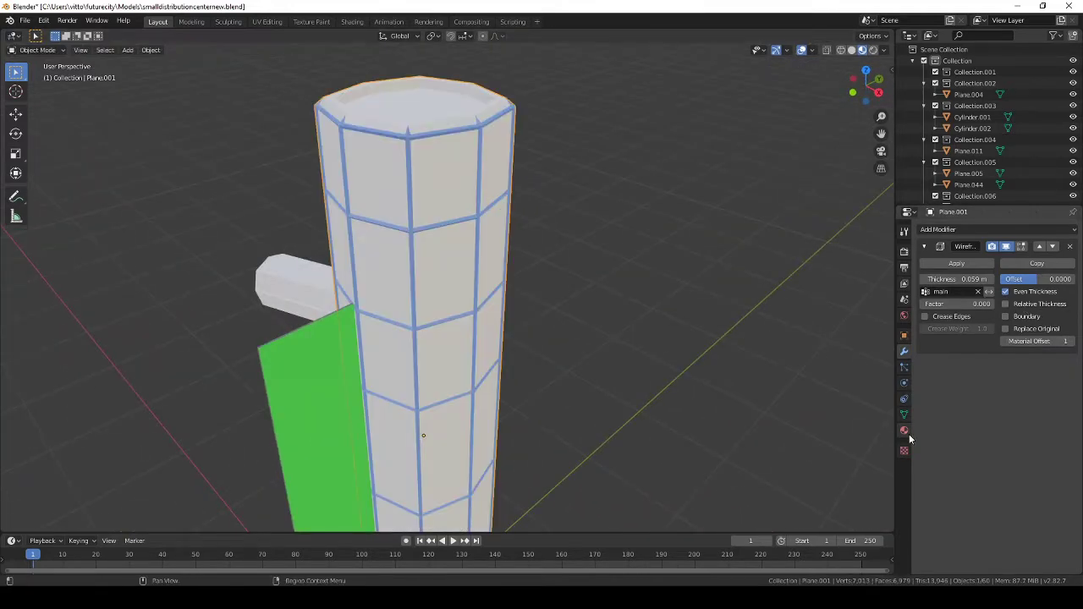
{"action": "left_click", "coordinate": [904, 430]}
{"action": "key", "text": "Tab"}
{"action": "scroll", "coordinate": [587, 264], "scroll_direction": "down", "scroll_amount": 3}
{"action": "left_click", "coordinate": [1073, 281]}
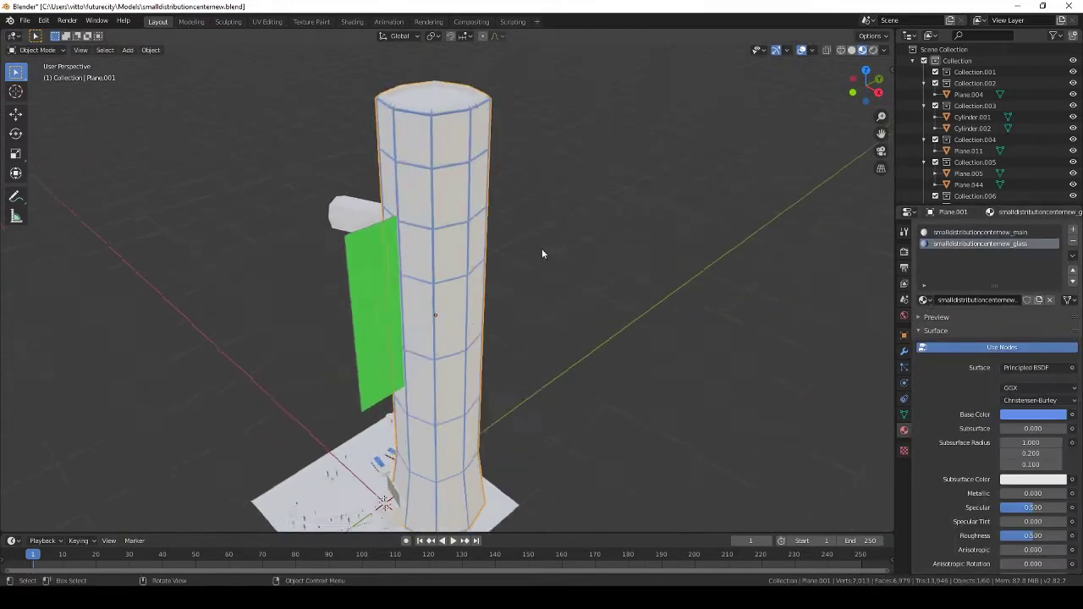
{"action": "scroll", "coordinate": [542, 250], "scroll_direction": "up", "scroll_amount": 5}
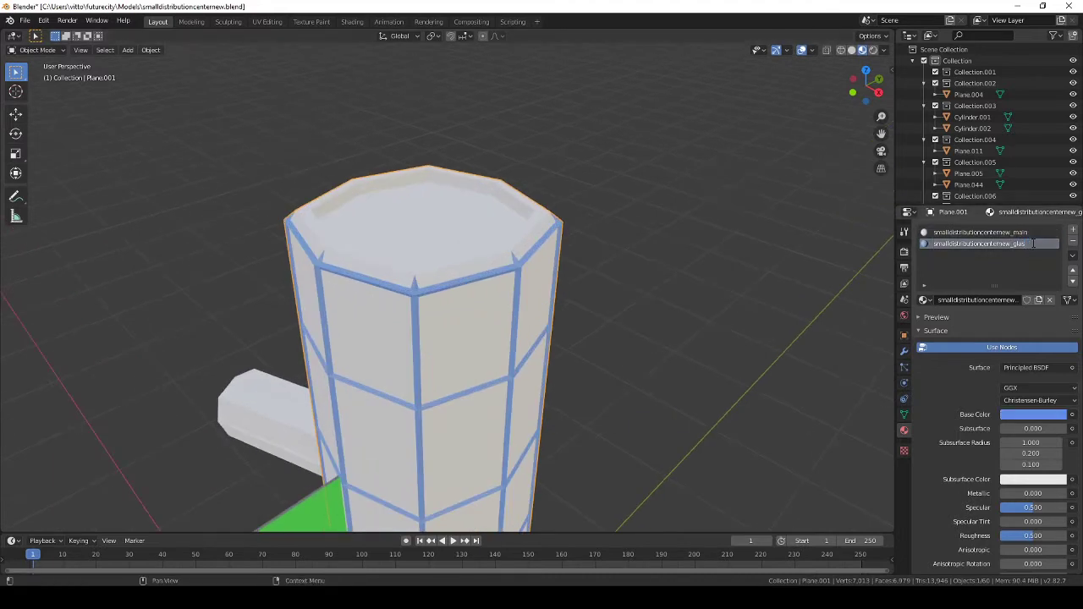
Add a third material slot with a new material named mainroof
{"action": "left_click", "coordinate": [1073, 230]}
{"action": "left_click", "coordinate": [973, 300]}
{"action": "double_click", "coordinate": [982, 255]}
{"action": "type", "text": "smalldistributioncenternew_"}
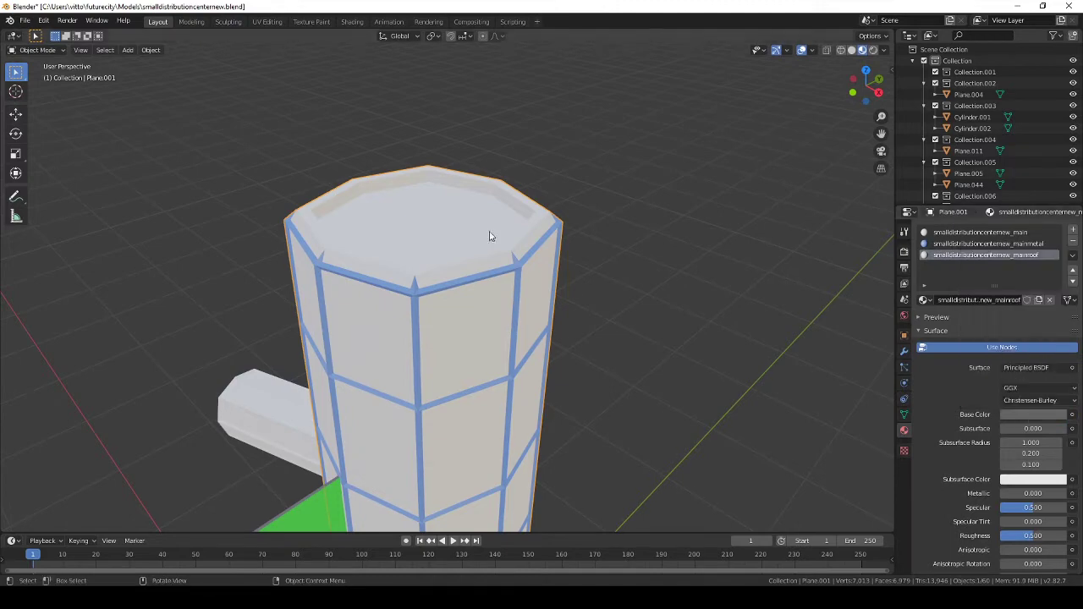
In edit mode, select the block at the tower base and give it a new material
{"action": "key", "text": "Tab"}
{"action": "key", "text": "Tab"}
{"action": "scroll", "coordinate": [503, 355], "scroll_direction": "down", "scroll_amount": 3}
{"action": "middle_click_drag", "start_coordinate": [504, 356], "coordinate": [528, 296]}
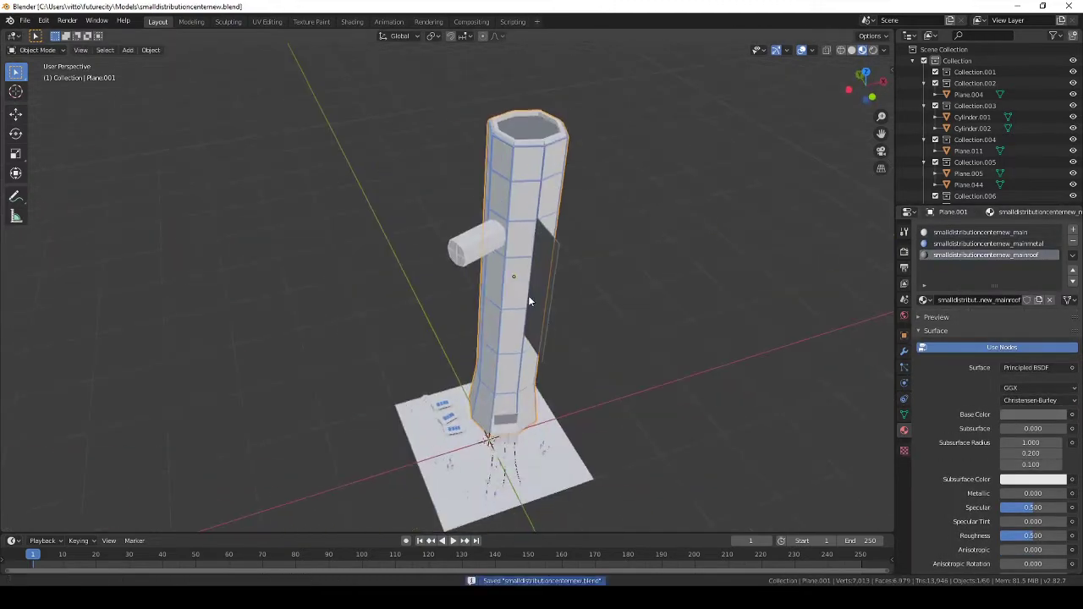
{"action": "scroll", "coordinate": [529, 295], "scroll_direction": "up", "scroll_amount": 3}
{"action": "left_click", "coordinate": [433, 415]}
{"action": "left_click", "coordinate": [928, 273]}
{"action": "left_click", "coordinate": [948, 305]}
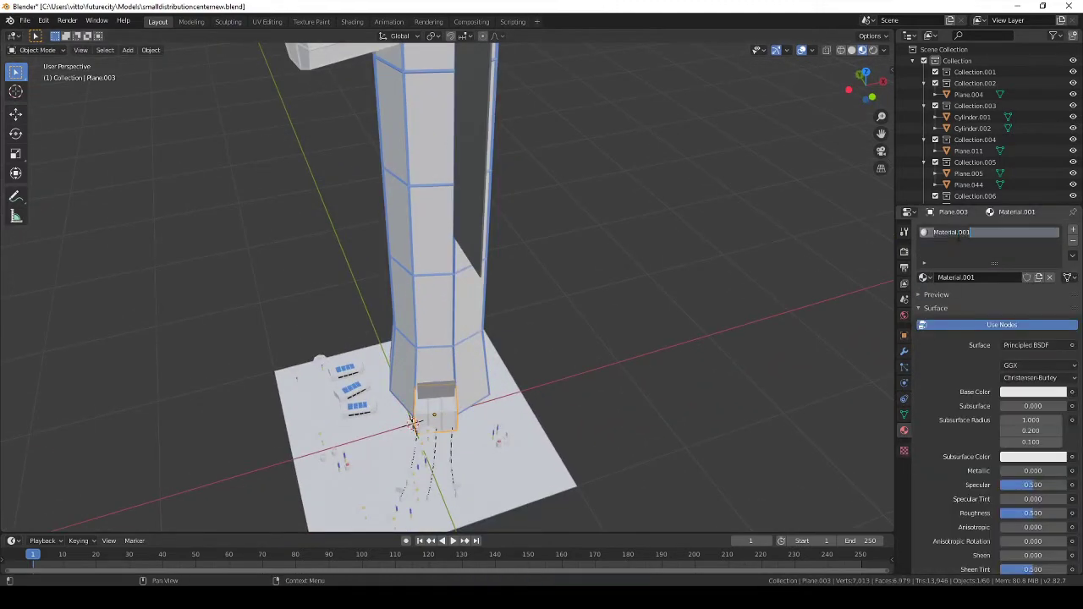
Give the base block the _main material plus a second _mainmetal slot, and save
{"action": "key", "text": "ctrl+z"}
{"action": "left_click", "coordinate": [925, 277]}
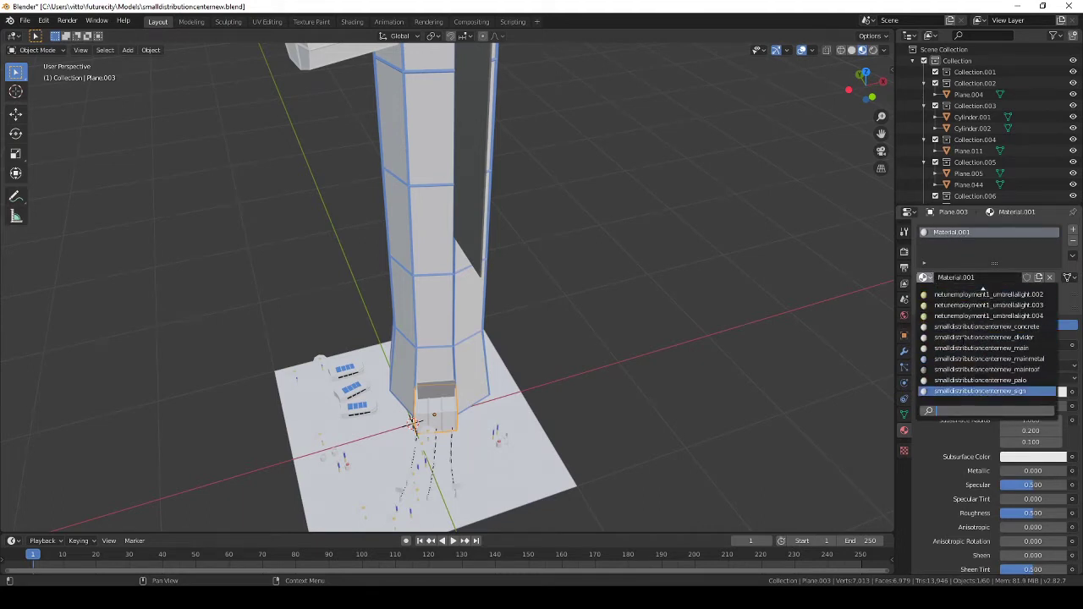
{"action": "left_click", "coordinate": [1010, 281]}
{"action": "key", "text": "ctrl+s"}
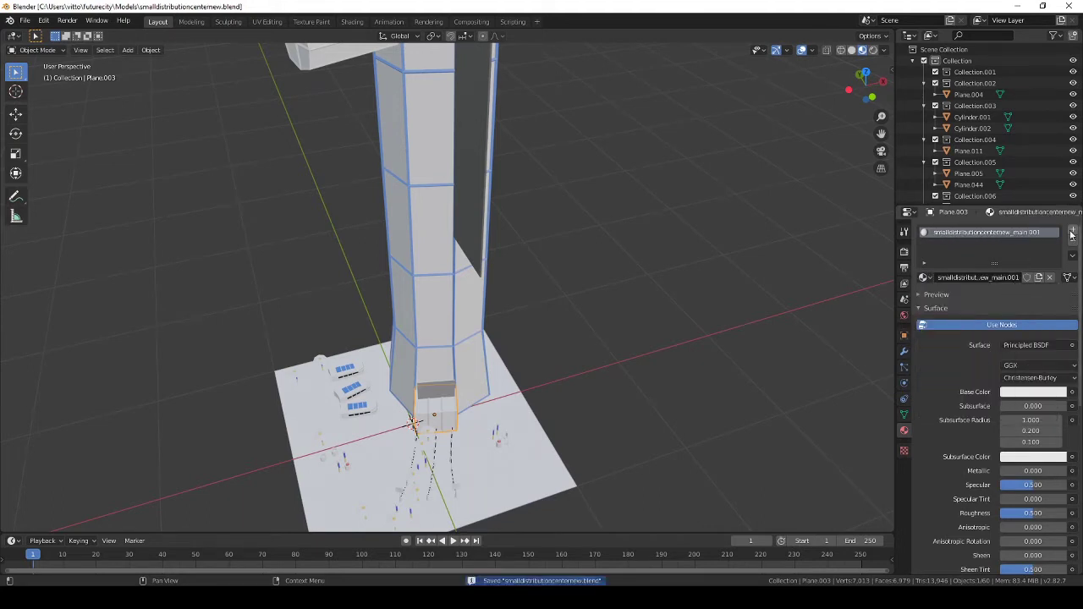
{"action": "left_click", "coordinate": [1073, 229]}
{"action": "left_click", "coordinate": [925, 299]}
{"action": "key", "text": "Return"}
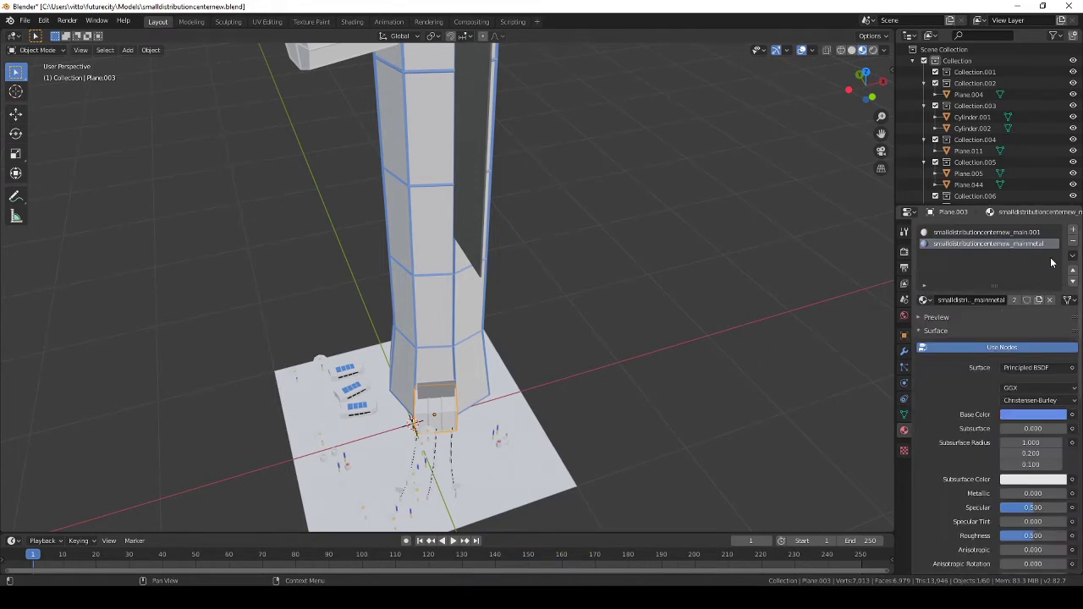
{"action": "left_click", "coordinate": [905, 352]}
{"action": "key", "text": "ctrl+s"}
Assign the side cylinder the _main material and a second _mainmetal slot
{"action": "middle_click_drag", "start_coordinate": [507, 296], "coordinate": [542, 271]}
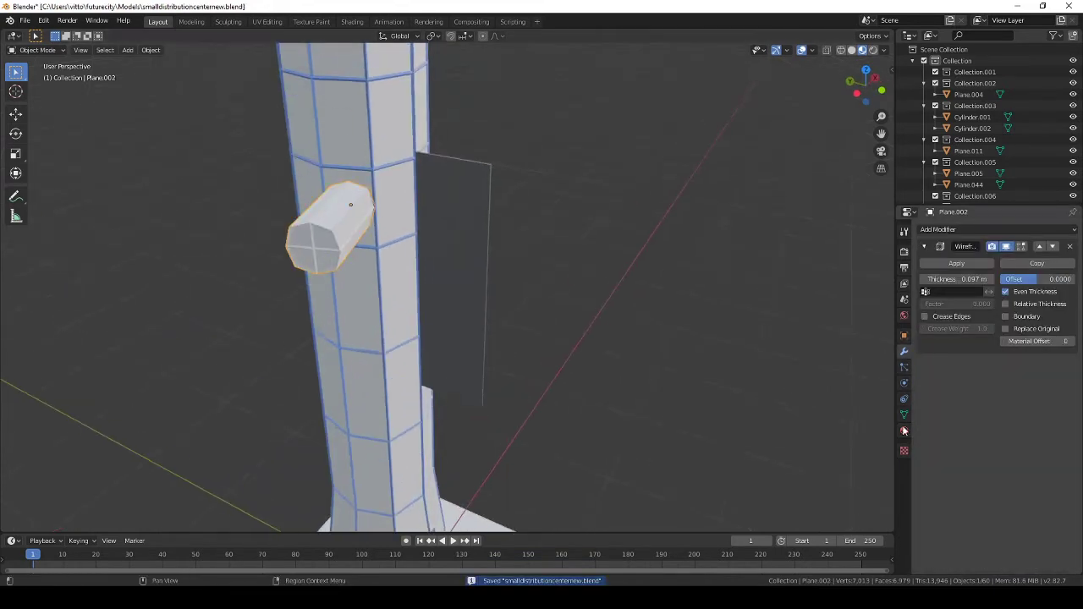
{"action": "left_click", "coordinate": [330, 228]}
{"action": "left_click", "coordinate": [904, 429]}
{"action": "left_click", "coordinate": [925, 276]}
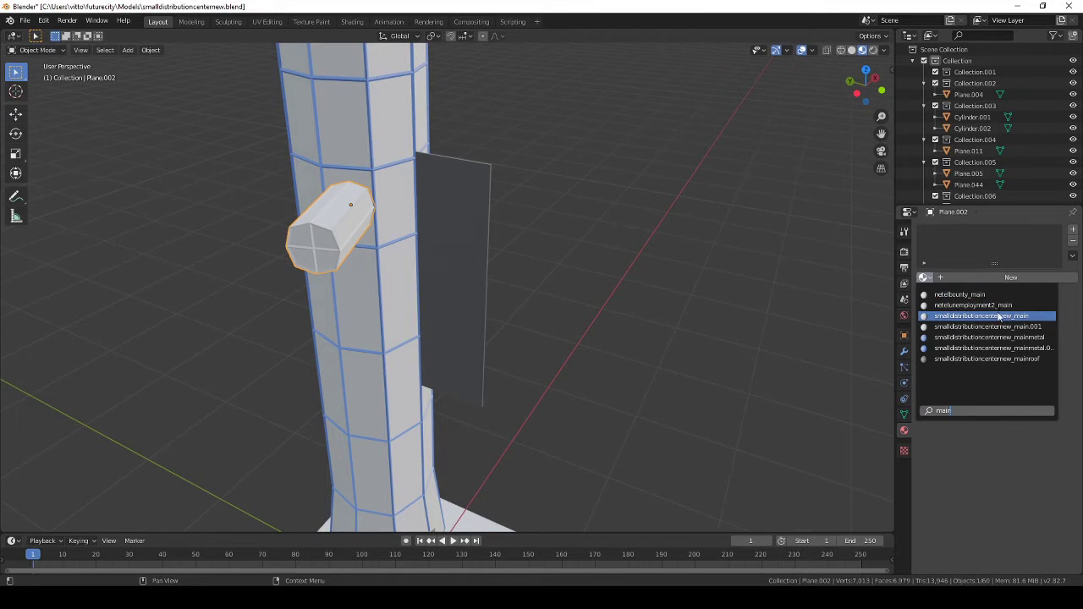
{"action": "left_click", "coordinate": [999, 316]}
{"action": "left_click", "coordinate": [1073, 229]}
{"action": "left_click", "coordinate": [925, 276]}
{"action": "type", "text": "ma"}
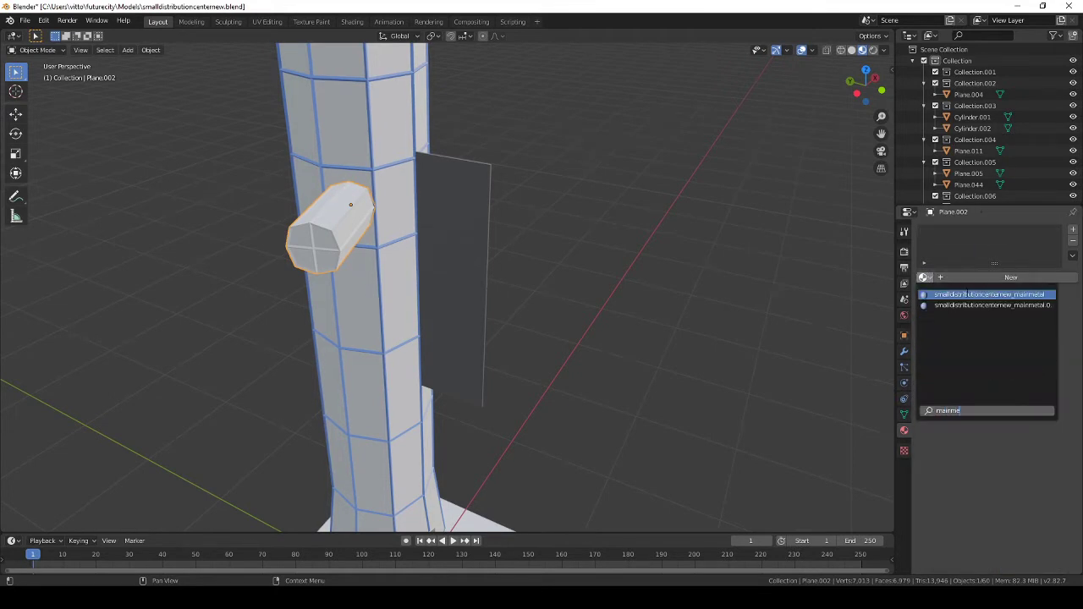
{"action": "key", "text": "Return"}
{"action": "left_click", "coordinate": [904, 350]}
Reapply the cylinder's main material, check its wireframe modifier, save, and return to solid shading
{"action": "key", "text": "Tab"}
{"action": "middle_click_drag", "start_coordinate": [462, 237], "coordinate": [385, 237]}
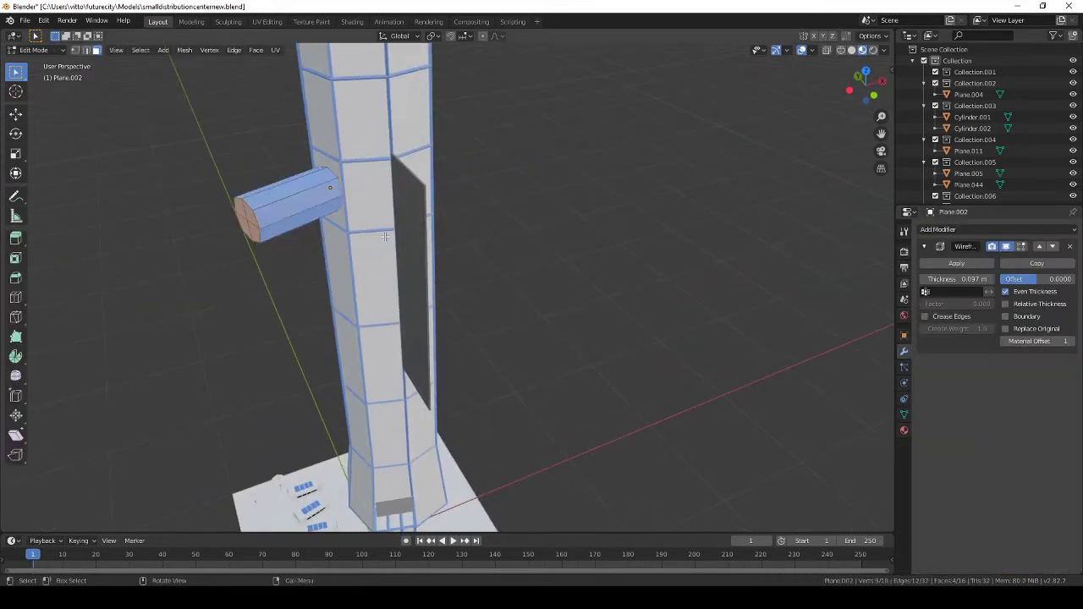
{"action": "left_click", "coordinate": [904, 430]}
{"action": "key", "text": "Tab"}
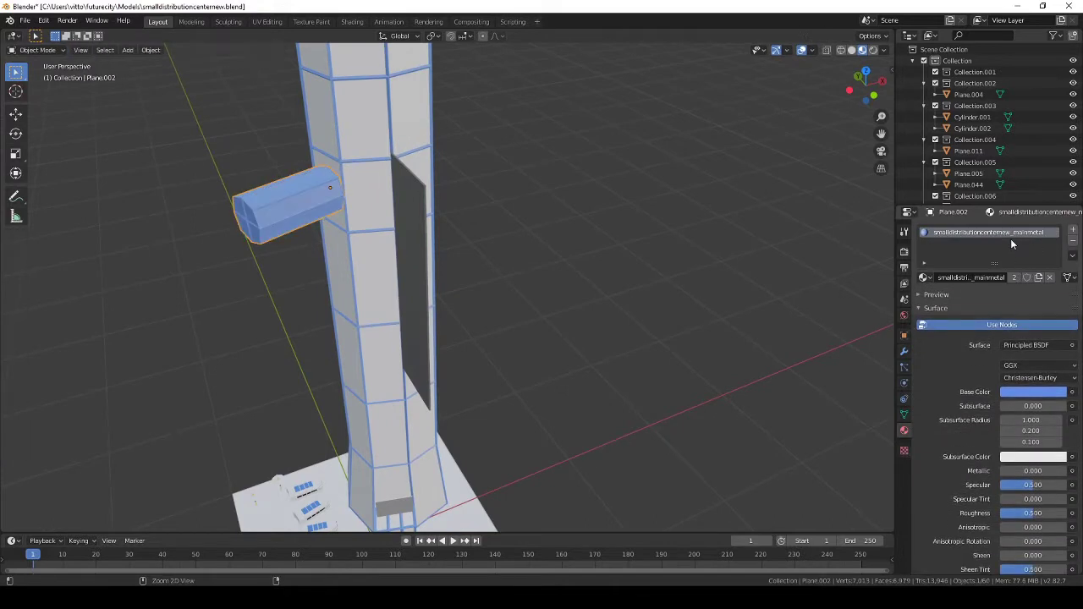
{"action": "key", "text": "ctrl+z"}
{"action": "left_click", "coordinate": [925, 277]}
{"action": "type", "text": "main"}
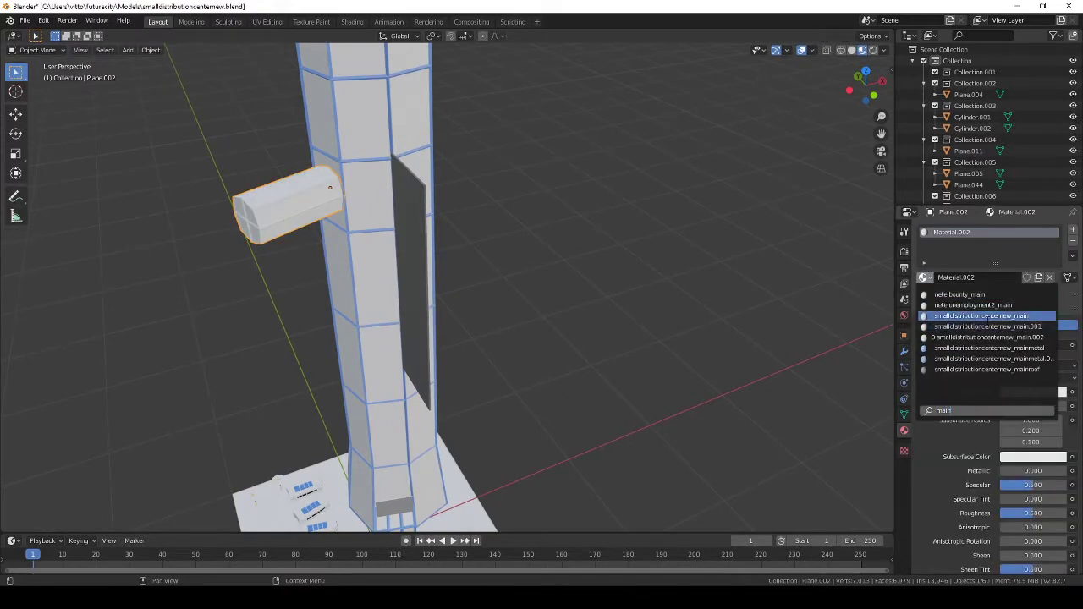
{"action": "left_click", "coordinate": [989, 316]}
{"action": "key", "text": "ctrl+z"}
{"action": "key", "text": "ctrl+z"}
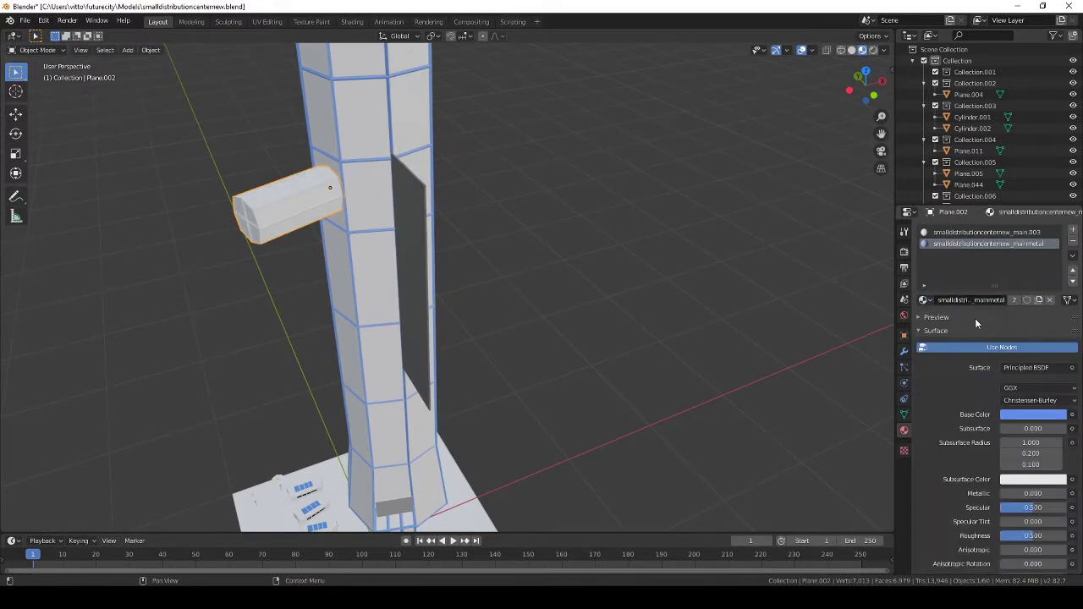
{"action": "left_click", "coordinate": [904, 350]}
{"action": "scroll", "coordinate": [503, 248], "scroll_direction": "down", "scroll_amount": 5}
{"action": "key", "text": "ctrl+s"}
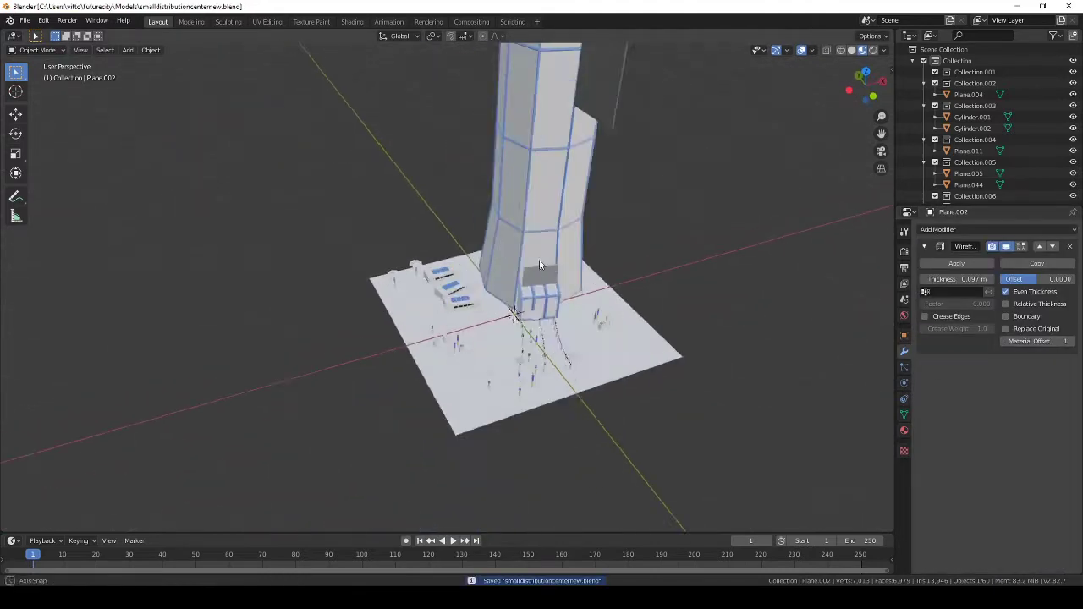
{"action": "scroll", "coordinate": [539, 259], "scroll_direction": "up", "scroll_amount": 6}
{"action": "left_click", "coordinate": [518, 212]}
Select the ad box at the tower base, orbit to view the whole tower, and save
{"action": "left_click", "coordinate": [904, 430]}
{"action": "middle_click_drag", "start_coordinate": [761, 440], "coordinate": [667, 458]}
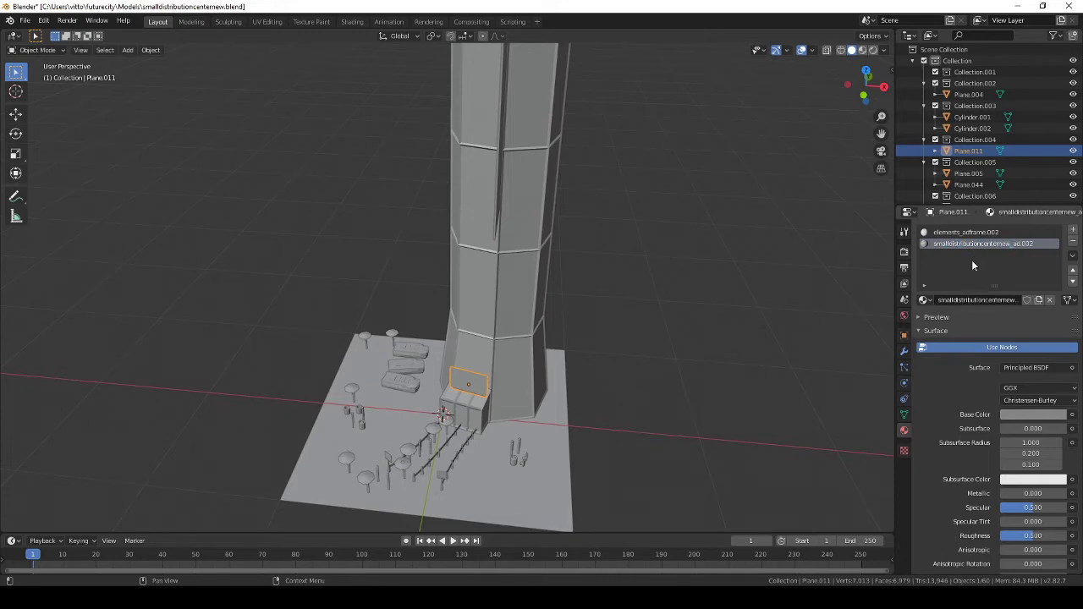
{"action": "key", "text": "ctrl+s"}
{"action": "mouse_move", "coordinate": [575, 284]}
{"action": "middle_mouse_down"}
{"action": "mouse_move", "coordinate": [490, 271]}
{"action": "mouse_move", "coordinate": [459, 372]}
{"action": "middle_mouse_up"}
{"action": "scroll", "coordinate": [459, 373], "scroll_direction": "up", "scroll_amount": 3}
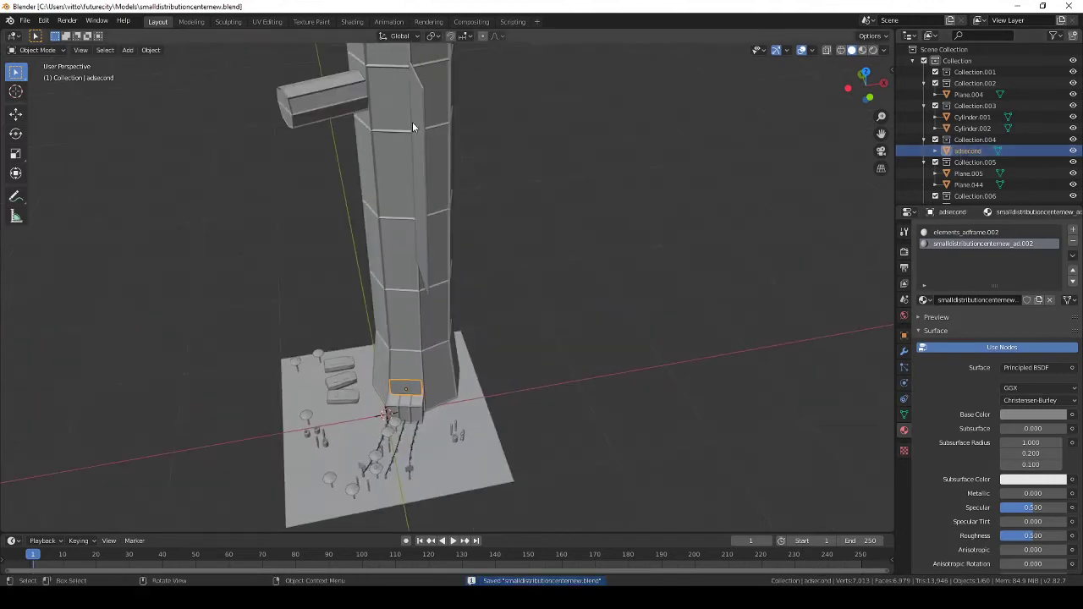
Rename the ad box's material to smalldistributioncenternew_ad005 and save
{"action": "left_click", "coordinate": [971, 96]}
{"action": "key", "text": "ctrl+s"}
{"action": "key", "text": "ctrl+s"}
{"action": "middle_click_drag", "start_coordinate": [440, 254], "coordinate": [478, 190]}
{"action": "scroll", "coordinate": [478, 190], "scroll_direction": "down", "scroll_amount": 3}
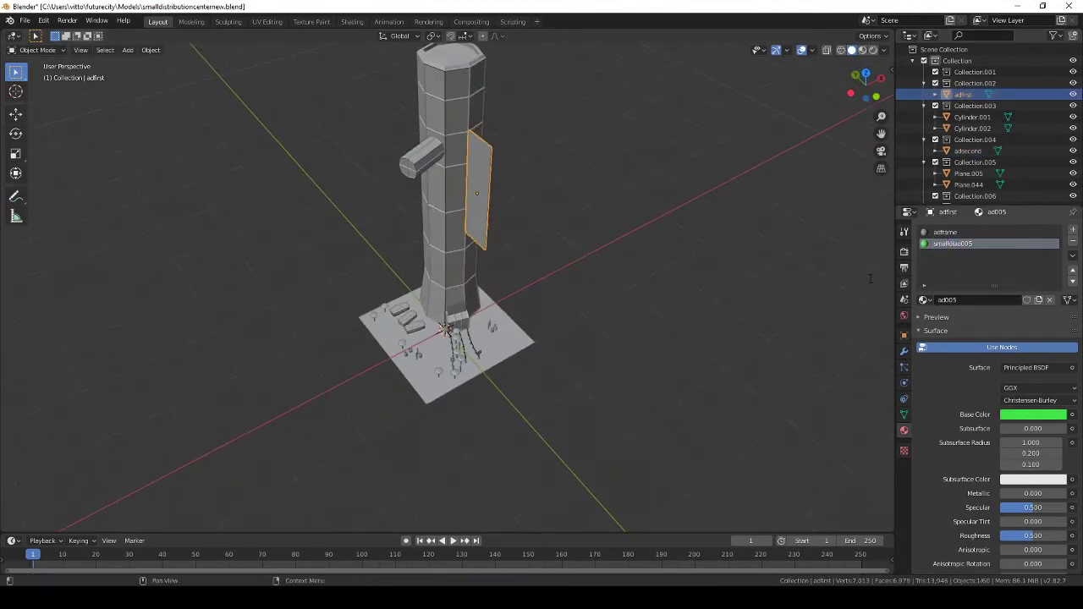
{"action": "type", "text": "tioncenternew_"}
{"action": "key", "text": "Return"}
{"action": "key", "text": "ctrl+s"}
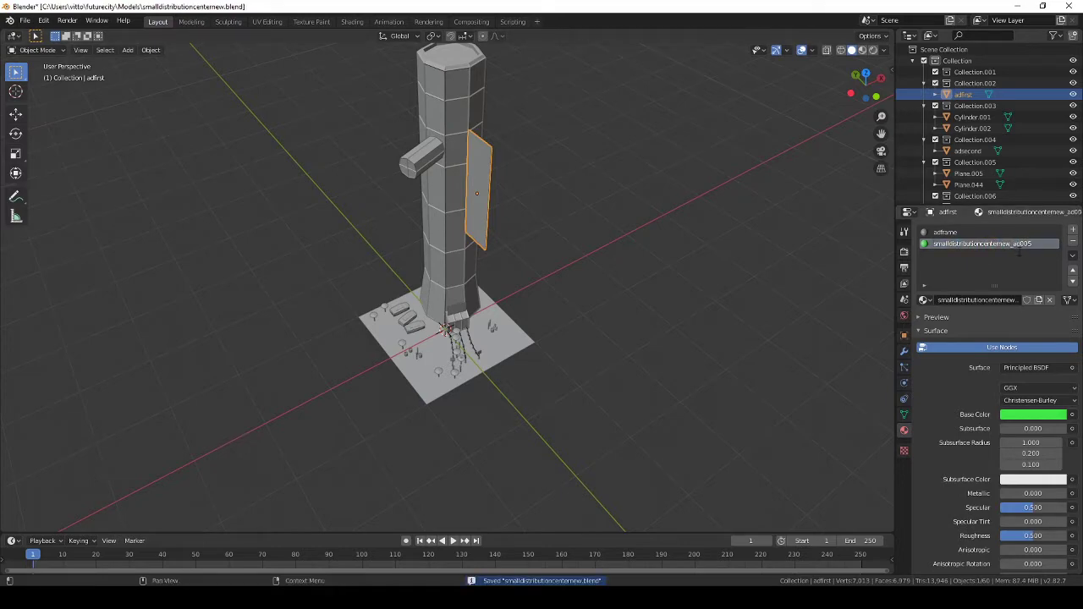
Select a fence post at the tower base and bring up the Select menu
{"action": "scroll", "coordinate": [430, 182], "scroll_direction": "up", "scroll_amount": 5}
{"action": "scroll", "coordinate": [517, 150], "scroll_direction": "up", "scroll_amount": 5}
{"action": "middle_click_drag", "start_coordinate": [517, 150], "coordinate": [620, 254]}
{"action": "left_click", "coordinate": [620, 254]}
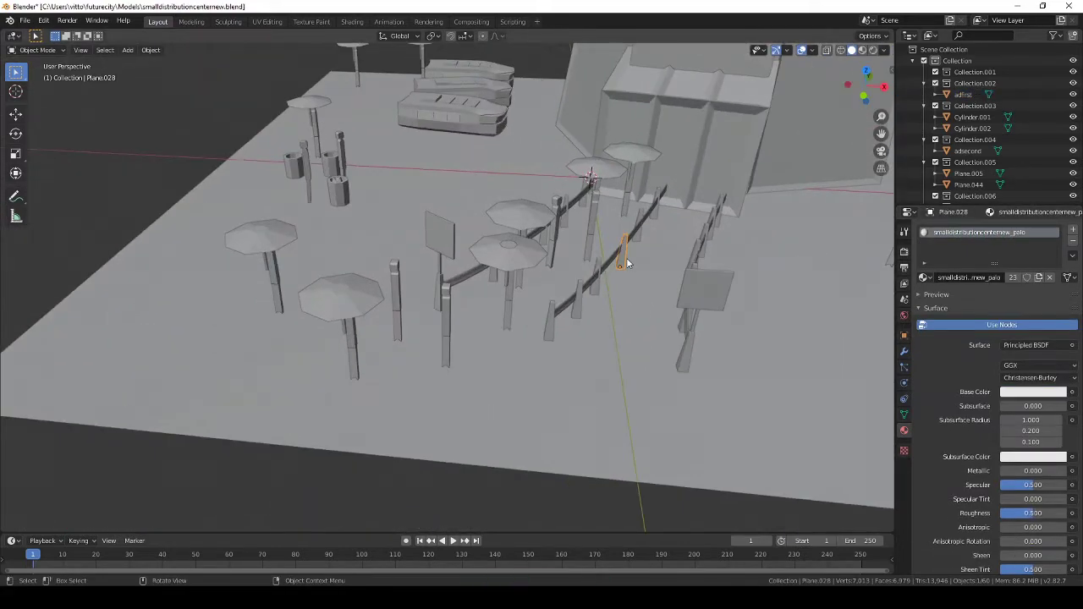
{"action": "left_click", "coordinate": [105, 49]}
{"action": "mouse_move", "coordinate": [129, 208]}
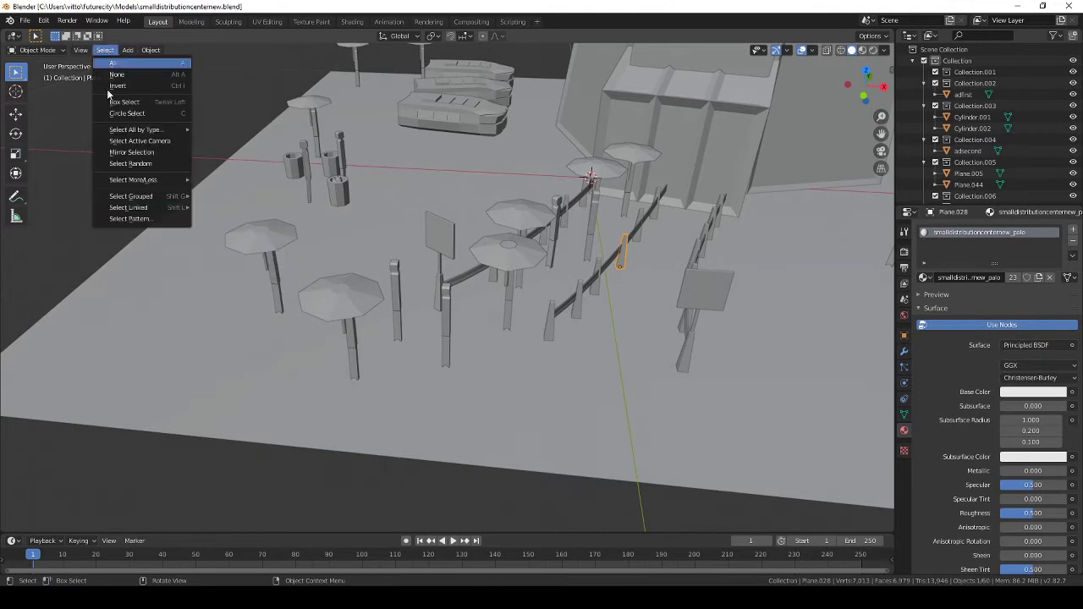
Join all fence posts sharing the material into one object and Smart UV Project it
{"action": "left_click", "coordinate": [250, 222]}
{"action": "right_click", "coordinate": [608, 279]}
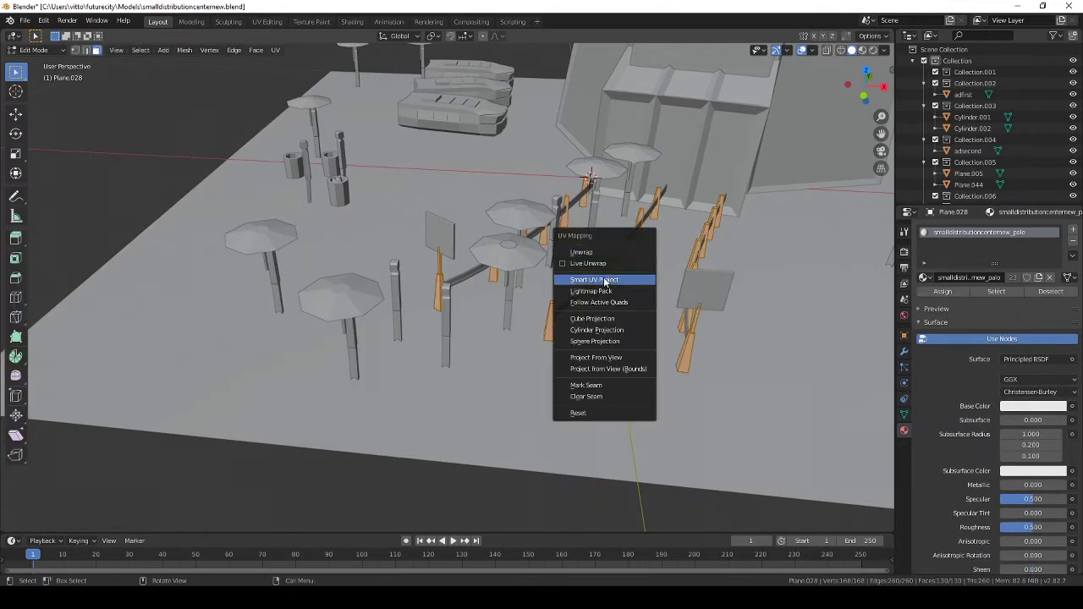
{"action": "left_click", "coordinate": [607, 279]}
Save a copy of the file as smalldistributioncenternew_unique.blend
{"action": "key", "text": "ctrl+s"}
{"action": "left_click", "coordinate": [25, 19]}
{"action": "left_click", "coordinate": [36, 117]}
{"action": "type", "text": "_unique"}
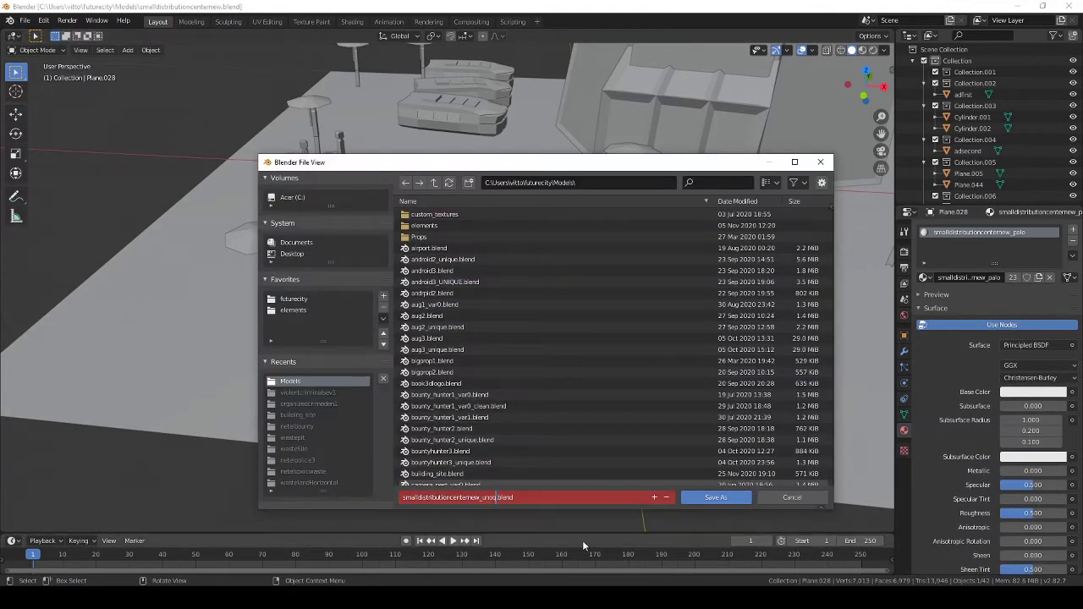
{"action": "key", "text": "Return"}
Apply the tower's Wireframe modifier
{"action": "right_click", "coordinate": [720, 114]}
{"action": "left_click", "coordinate": [662, 155]}
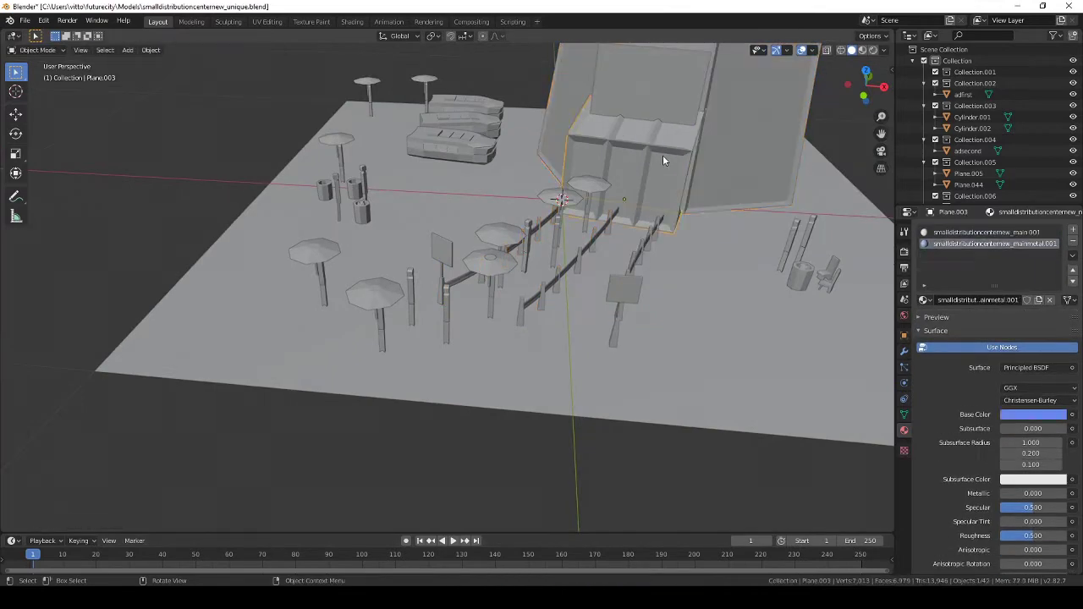
{"action": "mouse_move", "coordinate": [663, 212]}
{"action": "middle_mouse_down"}
{"action": "mouse_move", "coordinate": [591, 213]}
{"action": "mouse_move", "coordinate": [683, 322]}
{"action": "middle_mouse_up"}
{"action": "left_click", "coordinate": [591, 213]}
{"action": "left_click", "coordinate": [904, 351]}
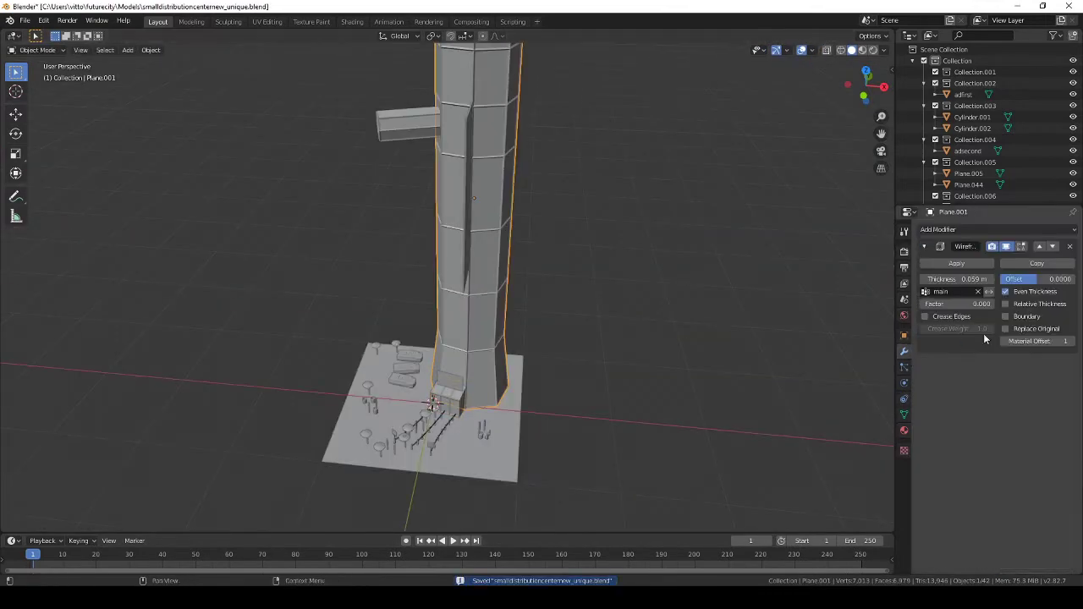
{"action": "key", "text": "ctrl+a"}
{"action": "key", "text": "Tab"}
Smart UV Project the bridge piece and entrance block (Plane.002, Plane.003), save, and reselect the fence
{"action": "key", "text": "Tab"}
{"action": "key", "text": "ctrl+z"}
{"action": "right_click", "coordinate": [587, 188]}
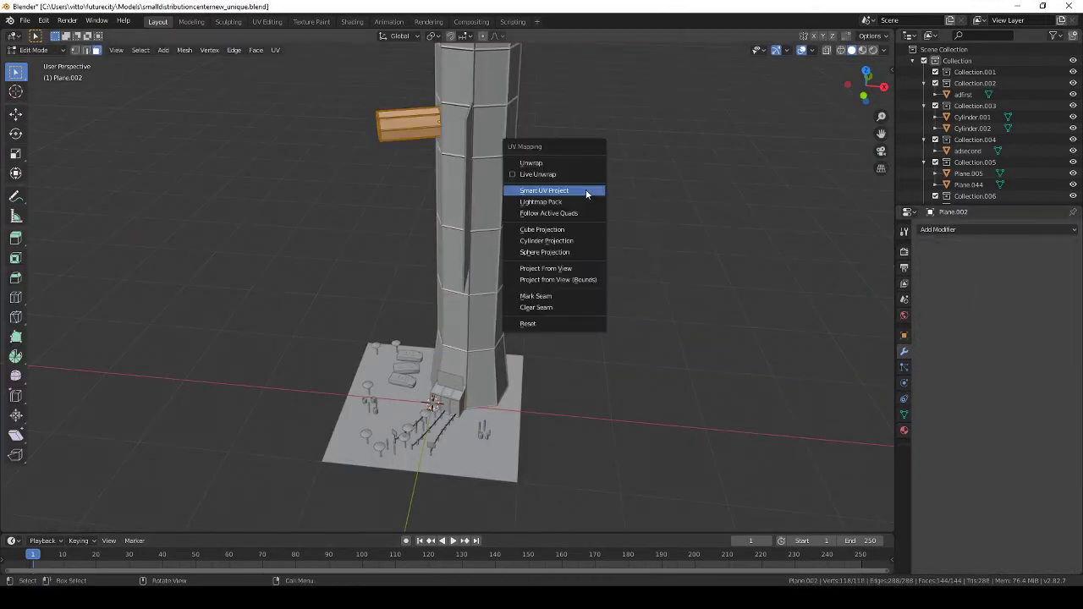
{"action": "key", "text": "Escape"}
{"action": "key", "text": "ctrl+z"}
{"action": "left_click", "coordinate": [957, 263]}
{"action": "key", "text": "Tab"}
{"action": "left_click", "coordinate": [933, 268]}
{"action": "right_click", "coordinate": [643, 246]}
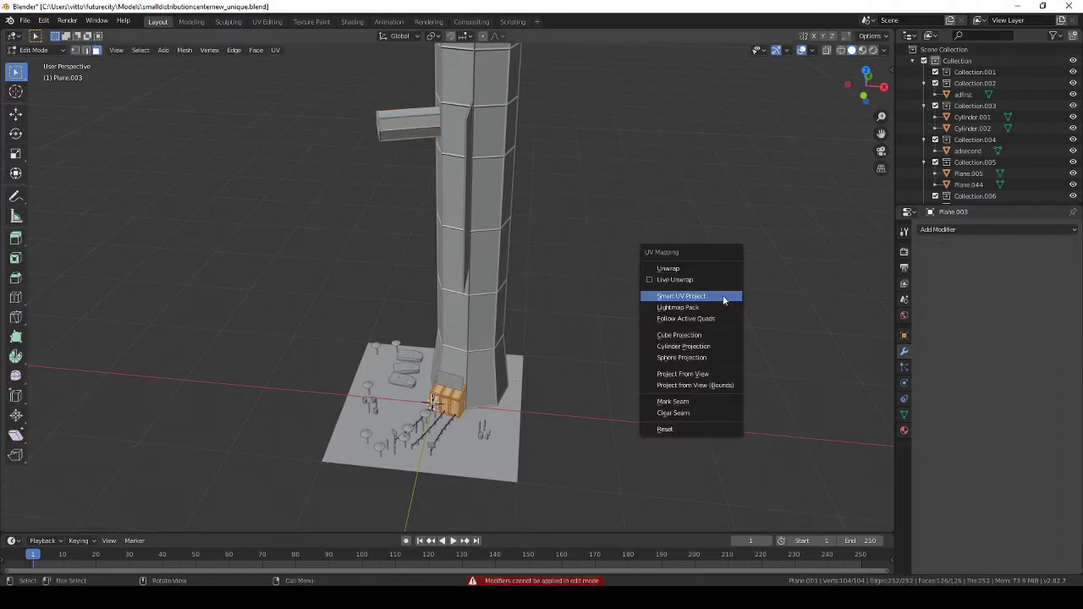
{"action": "scroll", "coordinate": [519, 406], "scroll_direction": "up", "scroll_amount": 5}
{"action": "key", "text": "ctrl+s"}
{"action": "left_click", "coordinate": [465, 258]}
{"action": "left_click", "coordinate": [904, 431]}
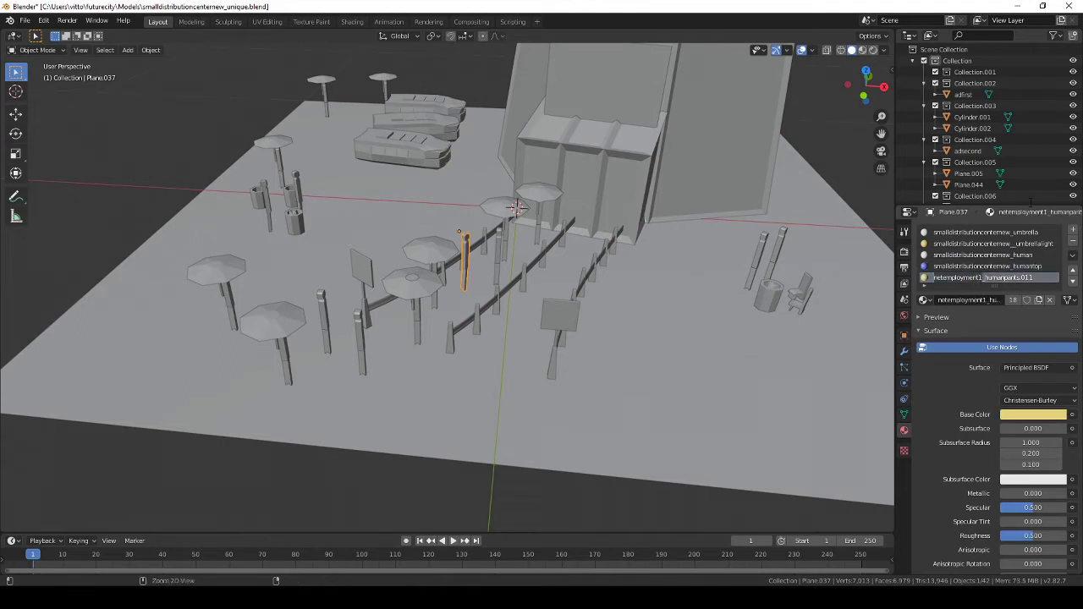
Delete the red-material bin on the right of the plaza and save the file
{"action": "middle_click_drag", "start_coordinate": [592, 237], "coordinate": [508, 247]}
{"action": "left_click", "coordinate": [508, 247]}
{"action": "key", "text": "ctrl+s"}
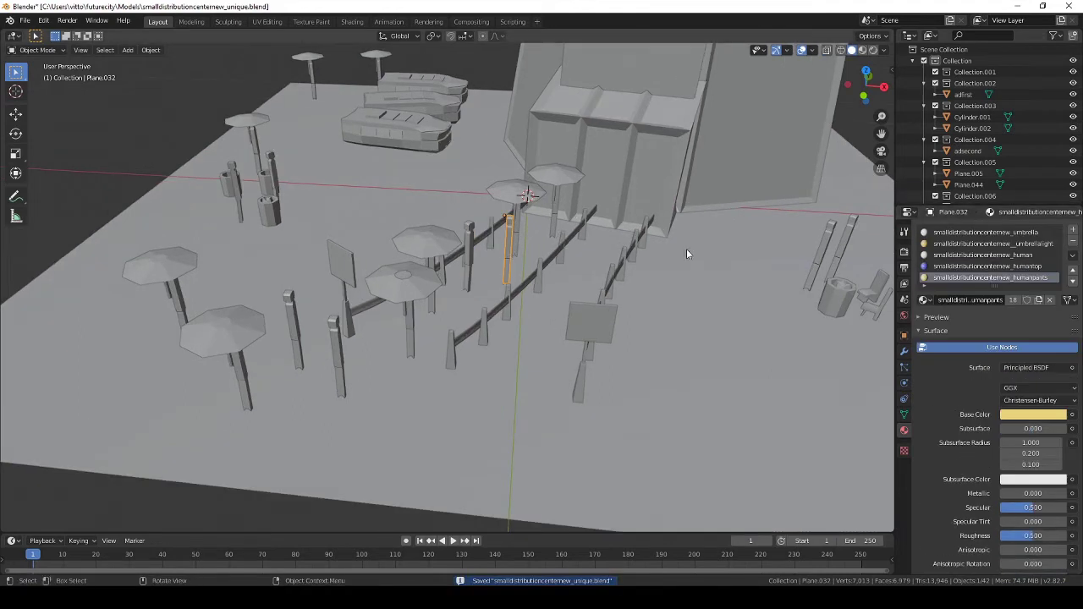
{"action": "left_click", "coordinate": [267, 182]}
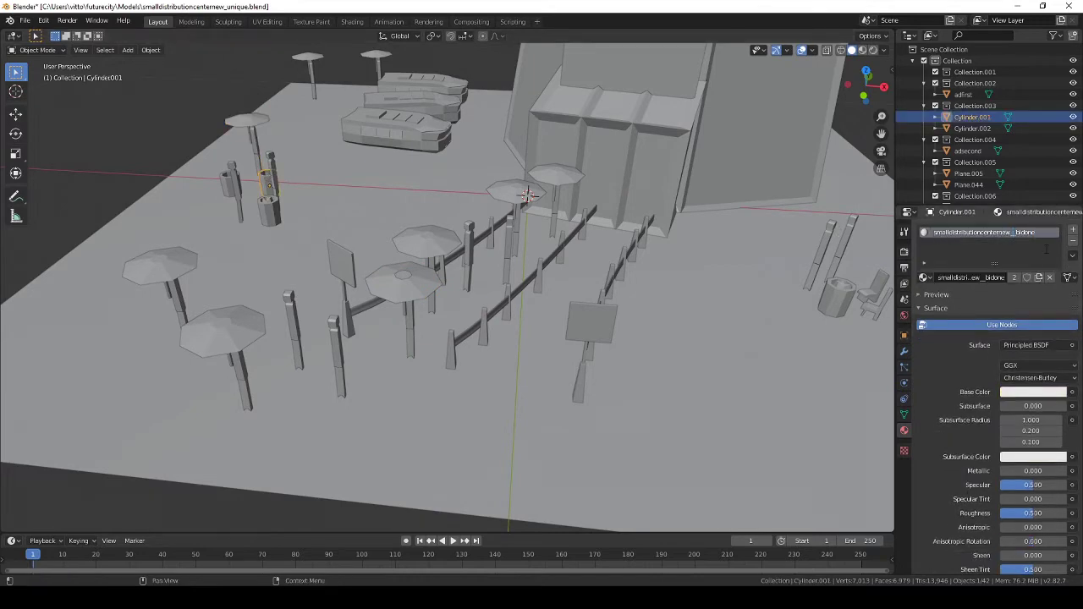
{"action": "left_click", "coordinate": [833, 296]}
{"action": "middle_click_drag", "start_coordinate": [833, 296], "coordinate": [722, 332]}
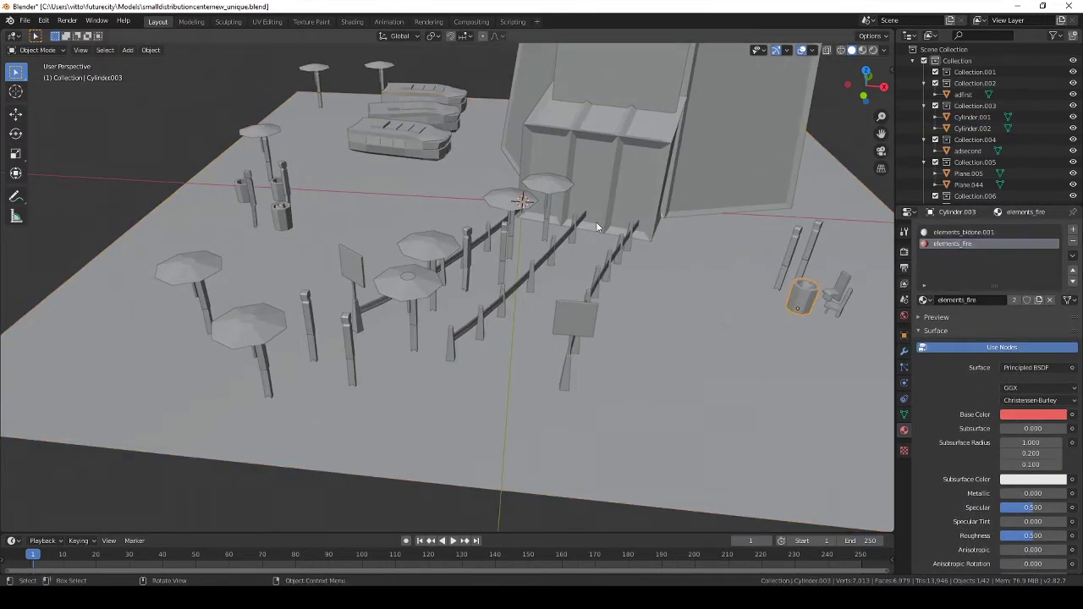
{"action": "middle_click_drag", "start_coordinate": [596, 226], "coordinate": [527, 185]}
{"action": "scroll", "coordinate": [526, 184], "scroll_direction": "down", "scroll_amount": 3}
{"action": "key", "text": "Delete"}
{"action": "scroll", "coordinate": [457, 205], "scroll_direction": "up", "scroll_amount": 3}
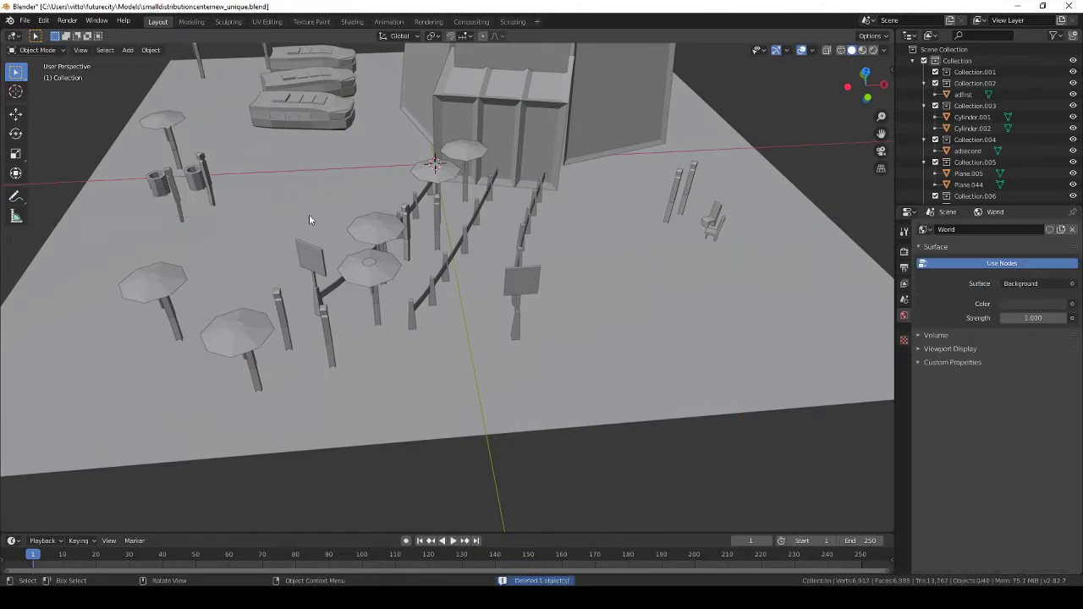
{"action": "scroll", "coordinate": [309, 220], "scroll_direction": "down", "scroll_amount": 3}
{"action": "middle_click_drag", "start_coordinate": [336, 200], "coordinate": [452, 263]}
{"action": "scroll", "coordinate": [452, 263], "scroll_direction": "up", "scroll_amount": 3}
{"action": "left_click", "coordinate": [423, 203]}
{"action": "key", "text": "ctrl+s"}
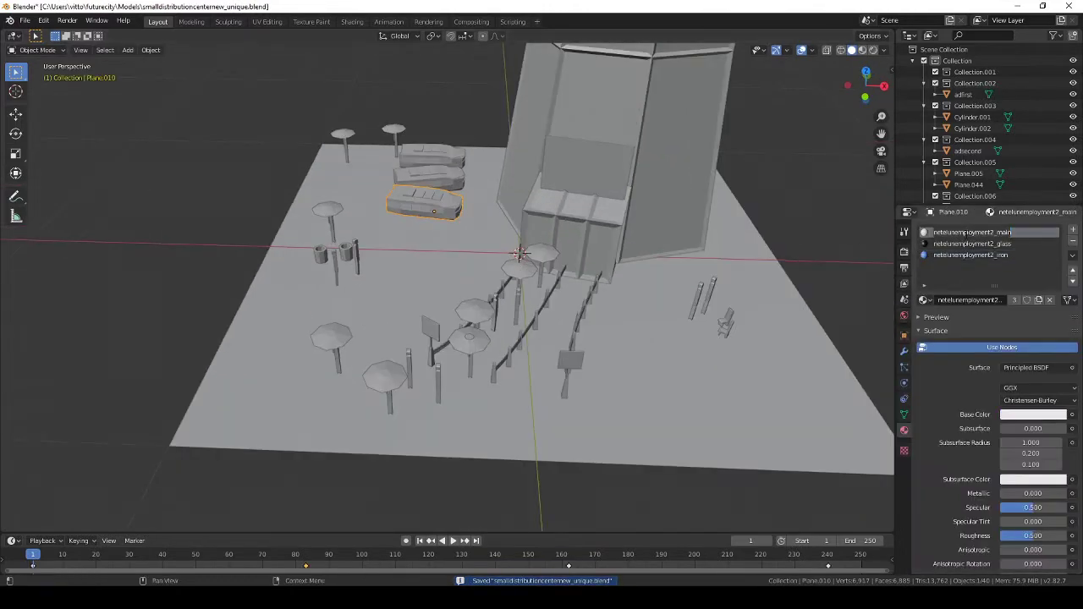
{"action": "scroll", "coordinate": [503, 245], "scroll_direction": "down", "scroll_amount": 3}
{"action": "key", "text": "ctrl+s"}
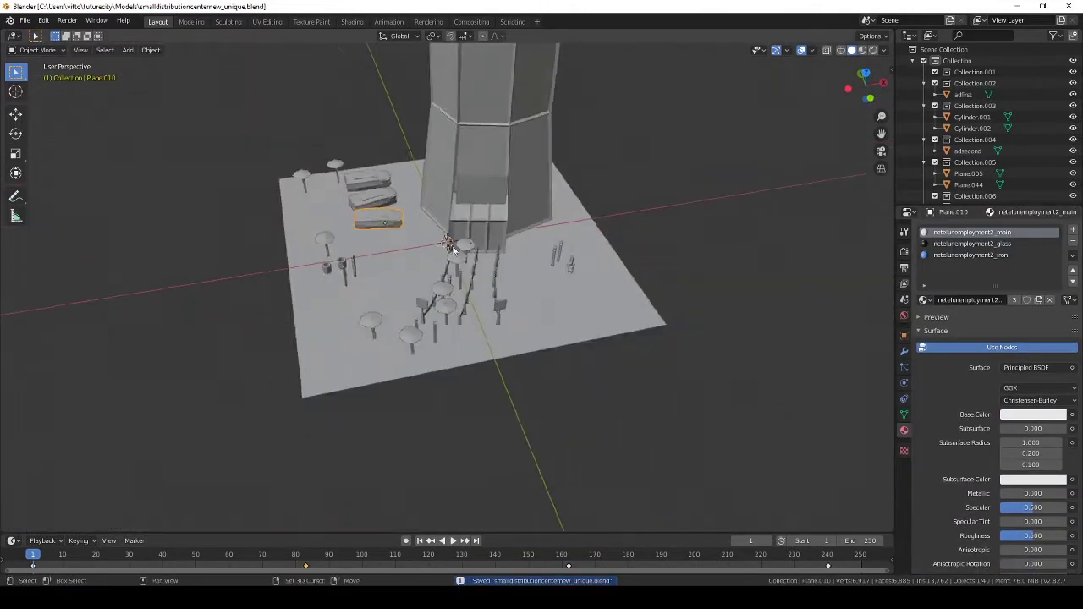
Add a small plane in top view, then extrude and scale its face to start the lamp
{"action": "scroll", "coordinate": [496, 189], "scroll_direction": "up", "scroll_amount": 3}
{"action": "mouse_move", "coordinate": [496, 189]}
{"action": "middle_mouse_down"}
{"action": "mouse_move", "coordinate": [538, 245]}
{"action": "mouse_move", "coordinate": [480, 206]}
{"action": "middle_mouse_up"}
{"action": "scroll", "coordinate": [538, 245], "scroll_direction": "down", "scroll_amount": 3}
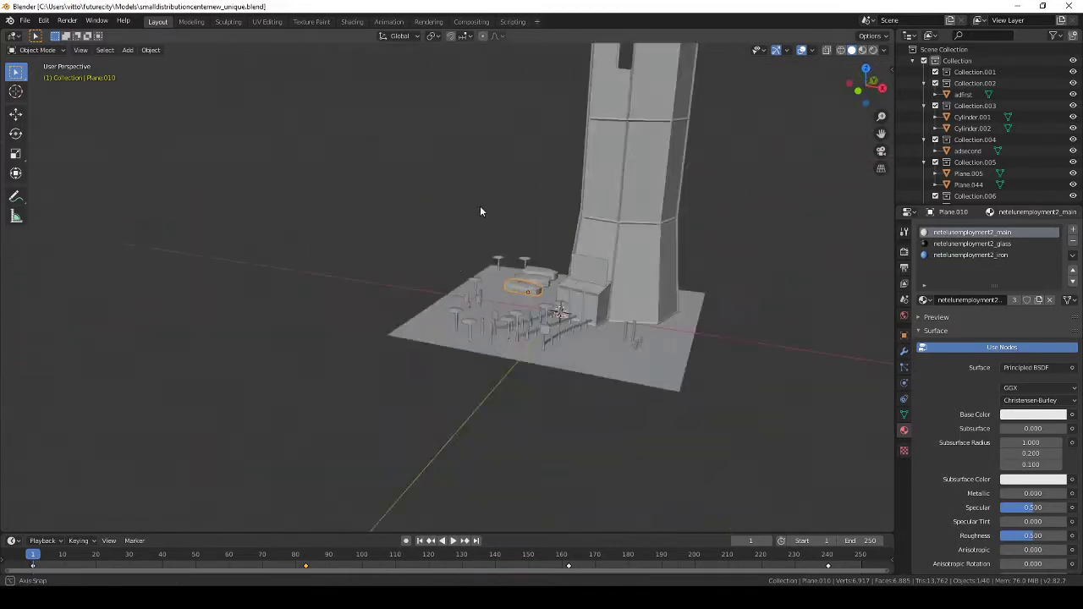
{"action": "scroll", "coordinate": [480, 205], "scroll_direction": "up", "scroll_amount": 3}
{"action": "key", "text": "KP_7"}
{"action": "key", "text": "shift+a"}
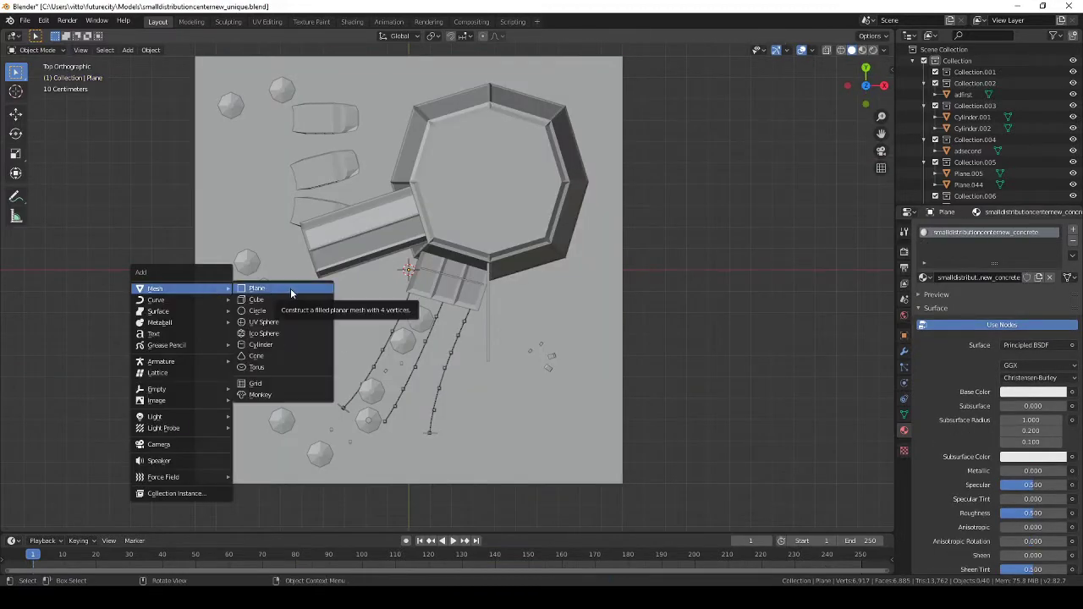
{"action": "left_click", "coordinate": [290, 288]}
{"action": "key", "text": "s"}
{"action": "left_click", "coordinate": [449, 294]}
{"action": "key", "text": "KP_1"}
{"action": "scroll", "coordinate": [430, 455], "scroll_direction": "up", "scroll_amount": 2}
{"action": "scroll", "coordinate": [467, 400], "scroll_direction": "up", "scroll_amount": 3}
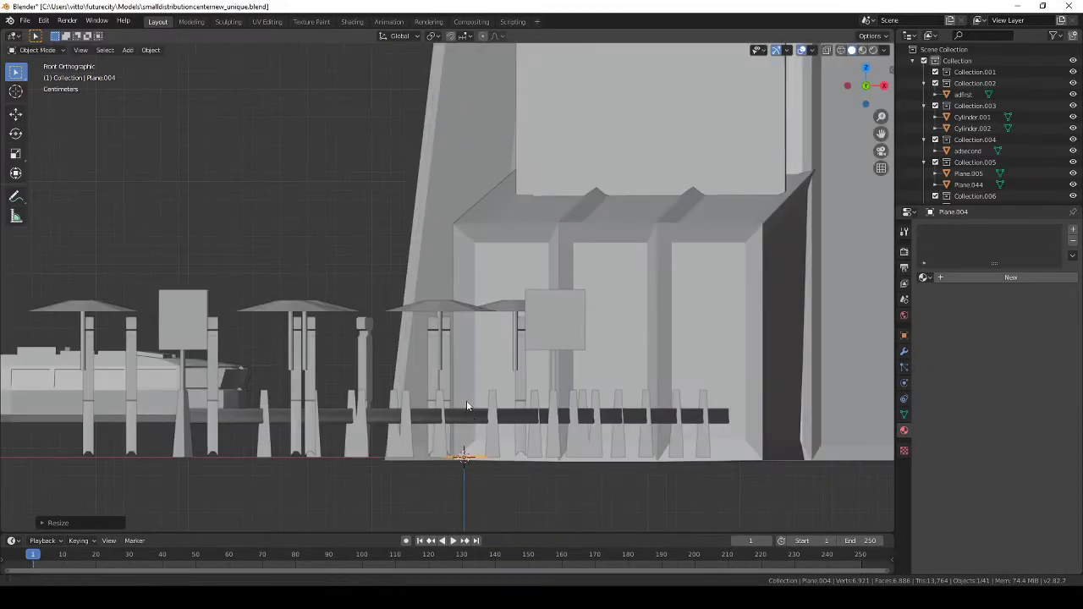
{"action": "key", "text": "ctrl+Tab"}
{"action": "left_click", "coordinate": [533, 367]}
{"action": "key", "text": "alt+z"}
{"action": "key", "text": "e"}
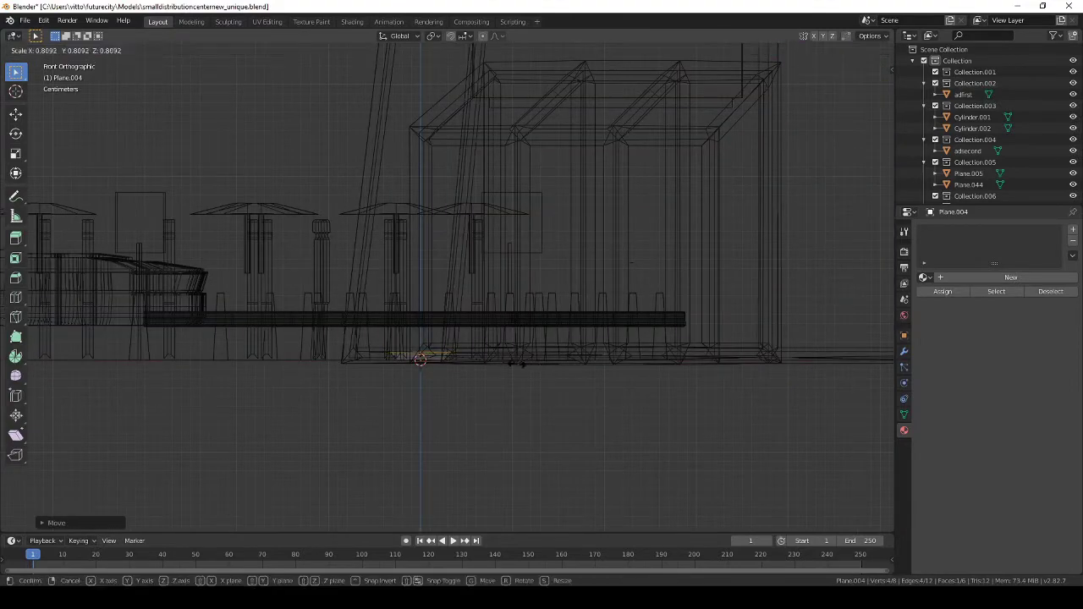
{"action": "left_click", "coordinate": [516, 363]}
Extrude the rim upward and scale it into tapered lamp walls in solid shading
{"action": "middle_click_drag", "start_coordinate": [516, 364], "coordinate": [432, 391]}
{"action": "key", "text": "z"}
{"action": "left_click", "coordinate": [494, 335]}
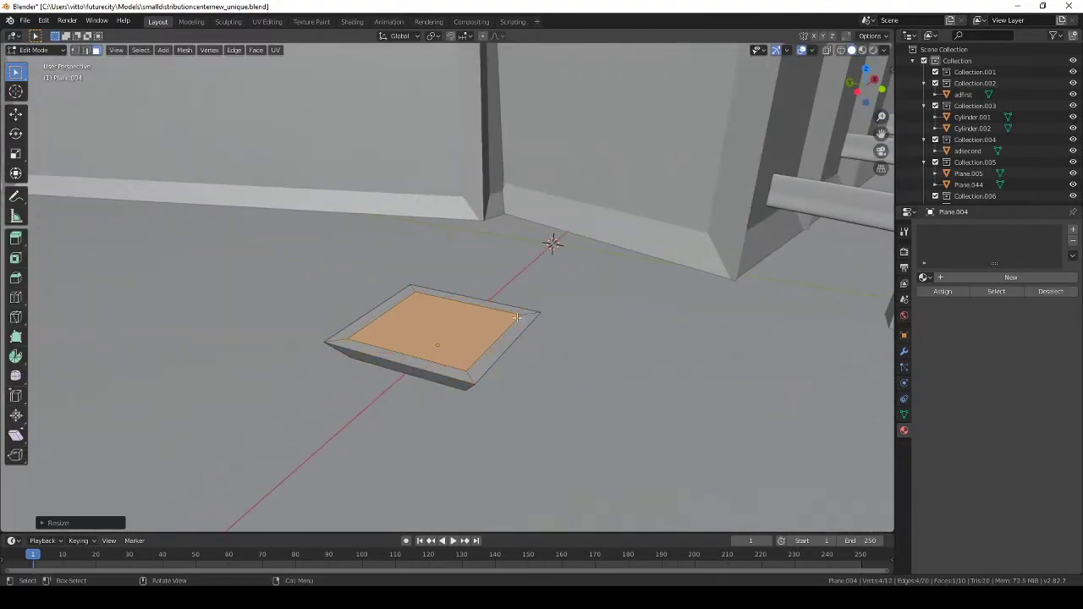
{"action": "left_click", "coordinate": [444, 374]}
{"action": "key", "text": "e"}
{"action": "left_click", "coordinate": [427, 254]}
{"action": "key", "text": "s"}
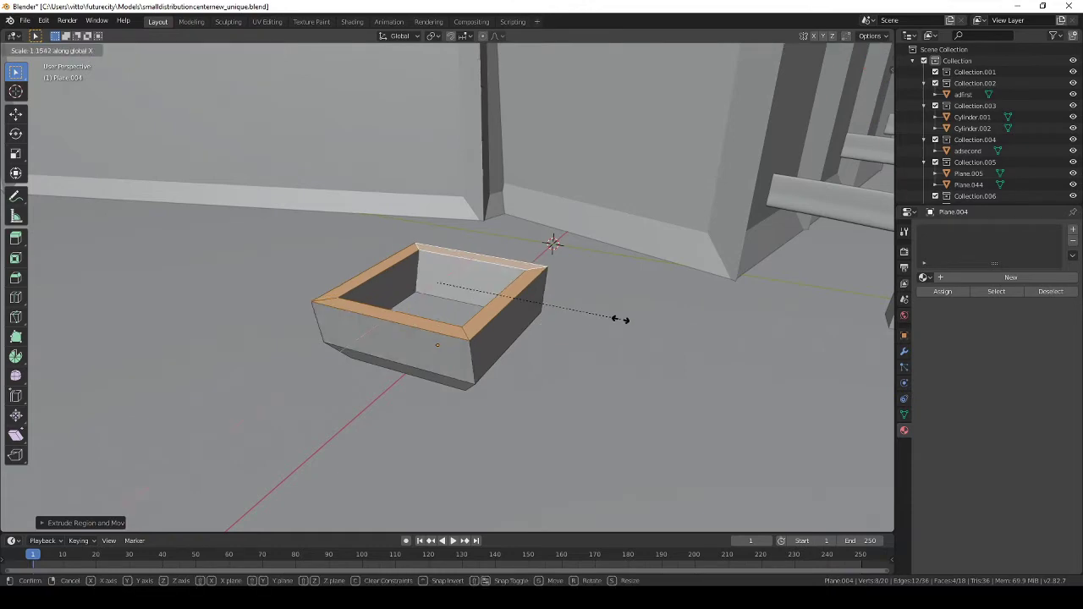
{"action": "left_click", "coordinate": [646, 314]}
{"action": "mouse_move", "coordinate": [646, 314]}
{"action": "middle_mouse_down"}
{"action": "mouse_move", "coordinate": [657, 324]}
{"action": "mouse_move", "coordinate": [429, 313]}
{"action": "middle_mouse_up"}
{"action": "key", "text": "Tab"}
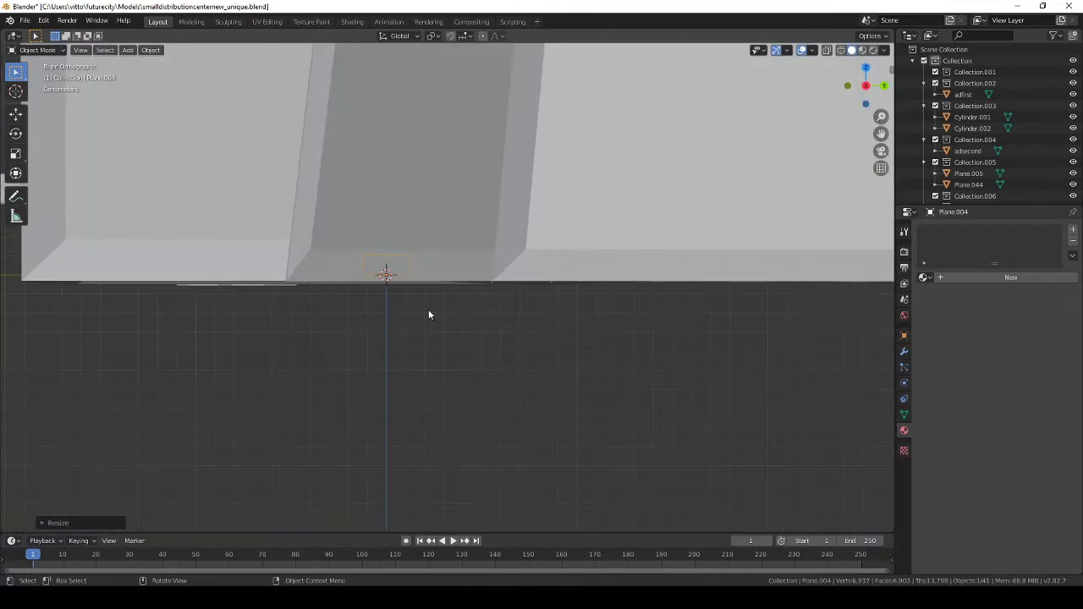
{"action": "key", "text": "KP_1"}
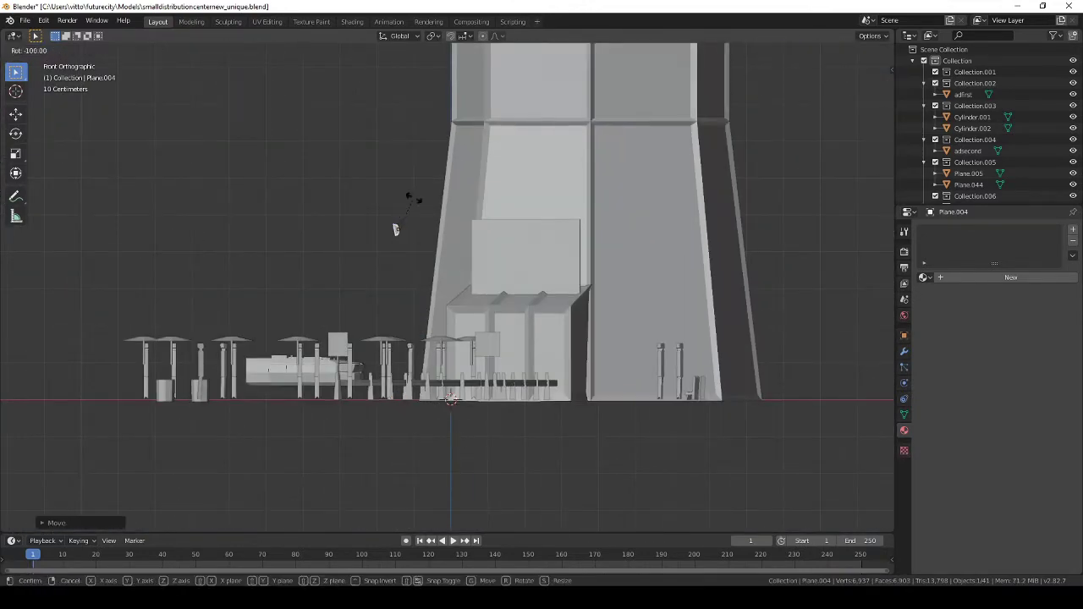
{"action": "scroll", "coordinate": [413, 223], "scroll_direction": "up", "scroll_amount": 6}
Rotate the lamp piece and move it against the tower wall
{"action": "key", "text": "Tab"}
{"action": "middle_click_drag", "start_coordinate": [440, 286], "coordinate": [448, 312]}
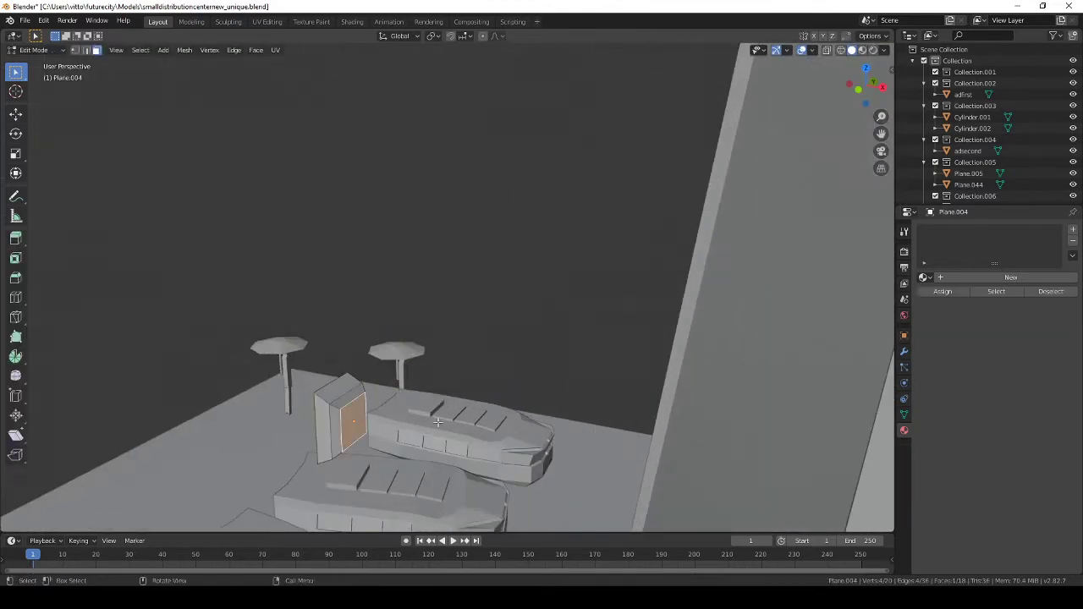
{"action": "key", "text": "Escape"}
{"action": "key", "text": "KP_1"}
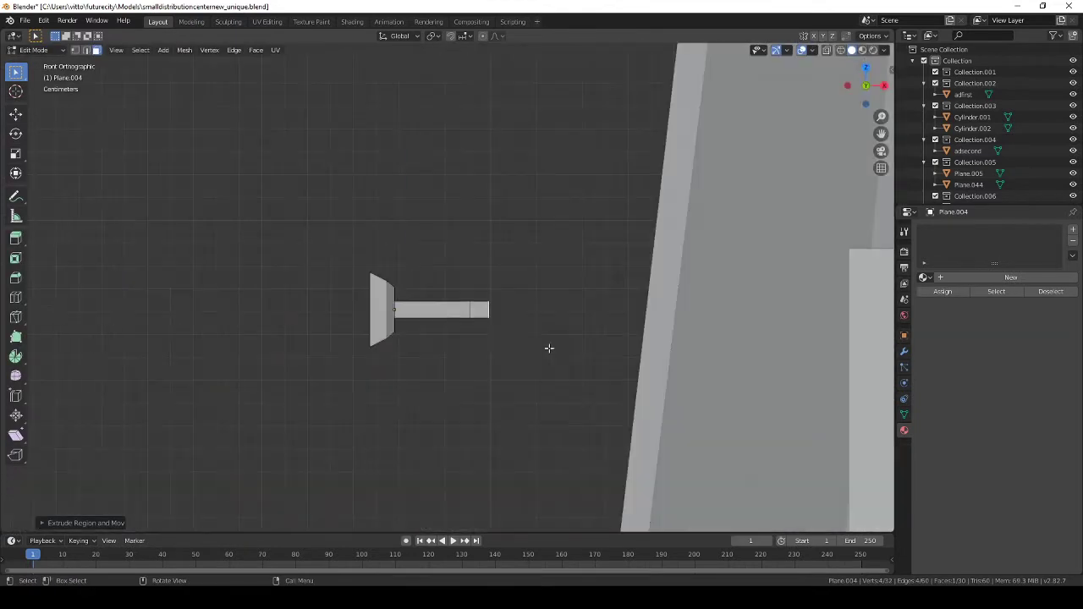
{"action": "key", "text": "Tab"}
{"action": "scroll", "coordinate": [551, 371], "scroll_direction": "down", "scroll_amount": 6}
{"action": "key", "text": "r"}
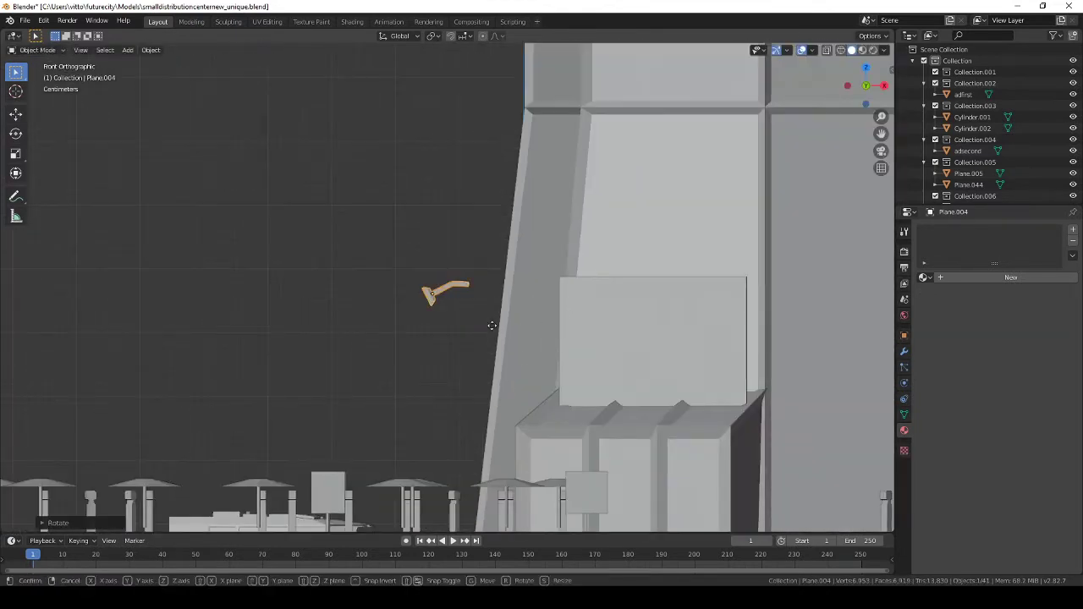
{"action": "key", "text": "KP_7"}
{"action": "scroll", "coordinate": [566, 333], "scroll_direction": "down", "scroll_amount": 5}
{"action": "scroll", "coordinate": [471, 285], "scroll_direction": "up", "scroll_amount": 5}
{"action": "scroll", "coordinate": [508, 380], "scroll_direction": "up", "scroll_amount": 2}
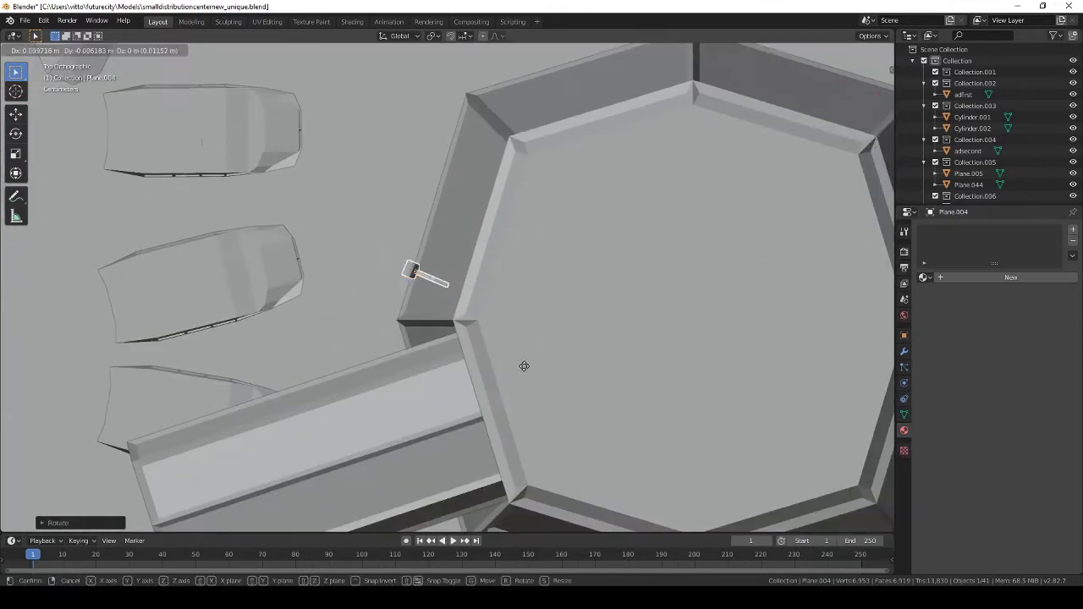
{"action": "mouse_move", "coordinate": [525, 367]}
{"action": "middle_mouse_down"}
{"action": "mouse_move", "coordinate": [617, 386]}
{"action": "mouse_move", "coordinate": [590, 365]}
{"action": "mouse_move", "coordinate": [342, 420]}
{"action": "mouse_move", "coordinate": [412, 378]}
{"action": "middle_mouse_up"}
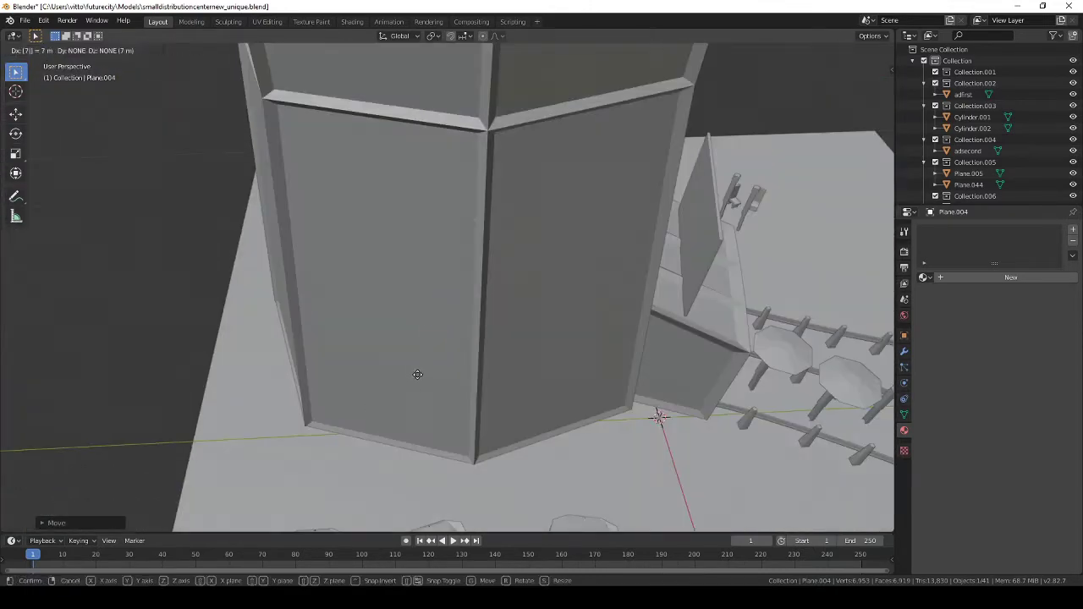
{"action": "key", "text": "KP_7"}
{"action": "scroll", "coordinate": [615, 238], "scroll_direction": "up", "scroll_amount": 6}
{"action": "left_click", "coordinate": [576, 216]}
{"action": "scroll", "coordinate": [535, 205], "scroll_direction": "down", "scroll_amount": 8}
{"action": "key", "text": "g"}
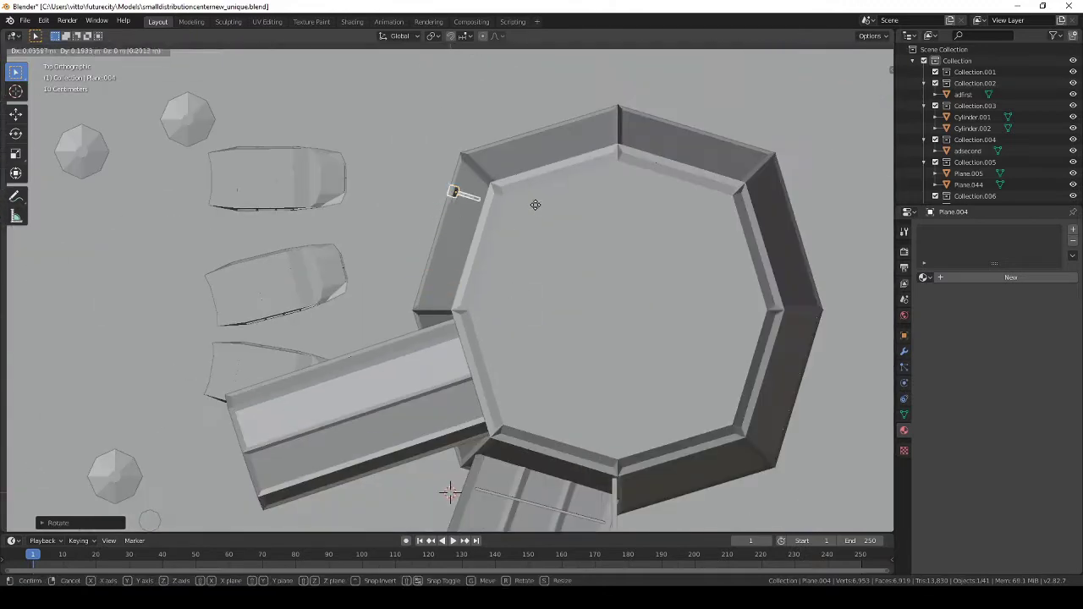
Give the lamp a new smalldistributioncenternew_light material and duplicate it
{"action": "left_click", "coordinate": [995, 277]}
{"action": "scroll", "coordinate": [457, 288], "scroll_direction": "up", "scroll_amount": 4}
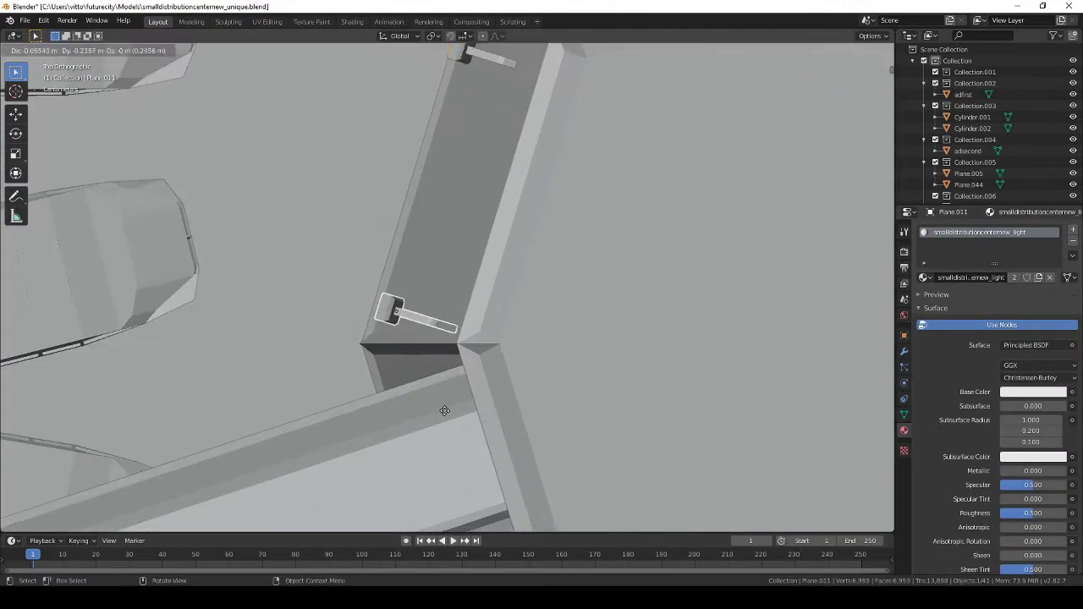
{"action": "key", "text": "shift+d"}
{"action": "scroll", "coordinate": [509, 259], "scroll_direction": "down", "scroll_amount": 6}
{"action": "mouse_move", "coordinate": [509, 259]}
{"action": "middle_mouse_down"}
{"action": "mouse_move", "coordinate": [511, 74]}
{"action": "mouse_move", "coordinate": [488, 206]}
{"action": "middle_mouse_up"}
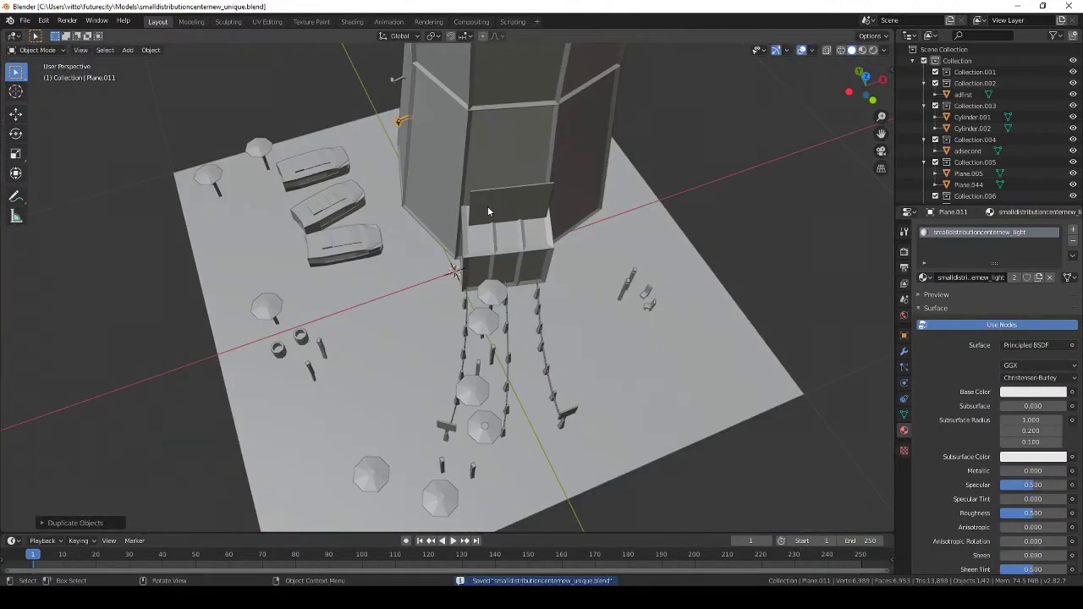
{"action": "key", "text": "KP_7"}
{"action": "scroll", "coordinate": [493, 237], "scroll_direction": "up", "scroll_amount": 6}
Rotate the duplicate lamp, then add a Spot light and frame it in front wireframe view
{"action": "key", "text": "r"}
{"action": "key", "text": "shift+a"}
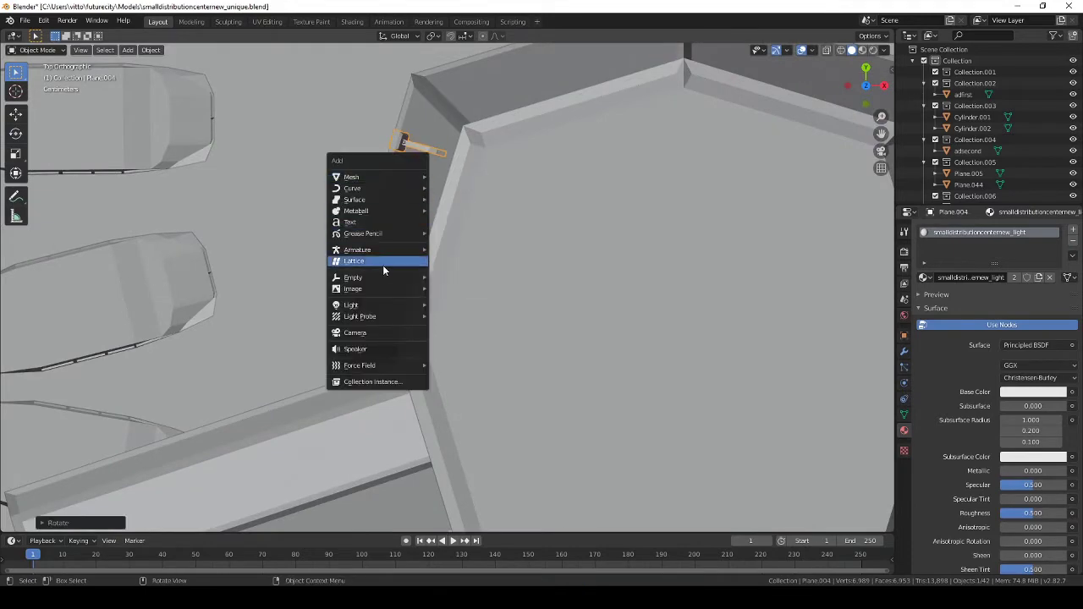
{"action": "left_click", "coordinate": [452, 330]}
{"action": "key", "text": "KP_Decimal"}
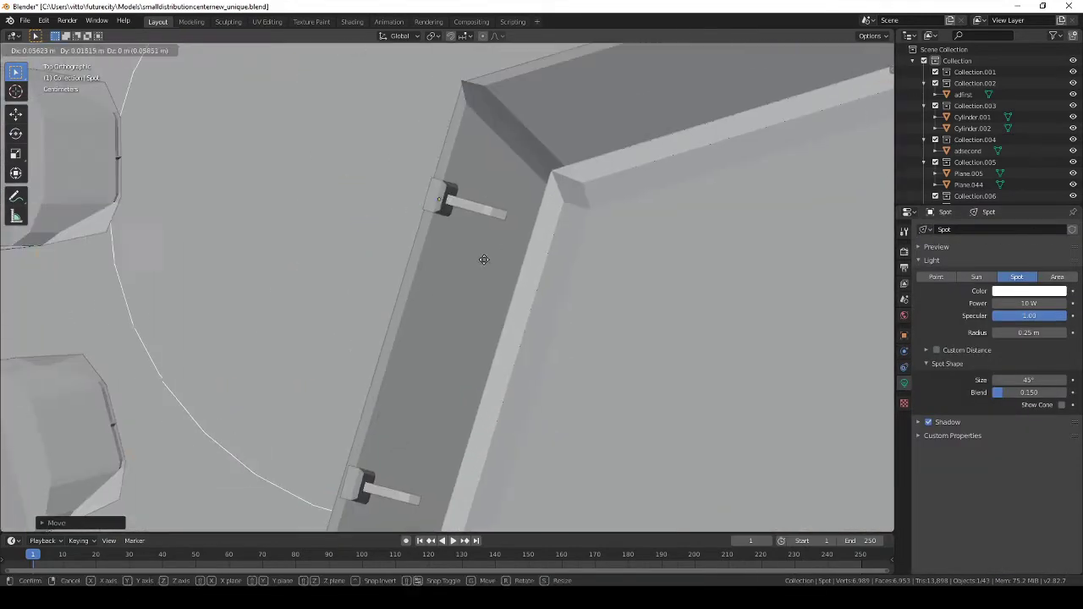
{"action": "key", "text": "KP_1"}
{"action": "key", "text": "shift+z"}
{"action": "middle_click_drag", "start_coordinate": [521, 188], "coordinate": [439, 242], "text": "shift"}
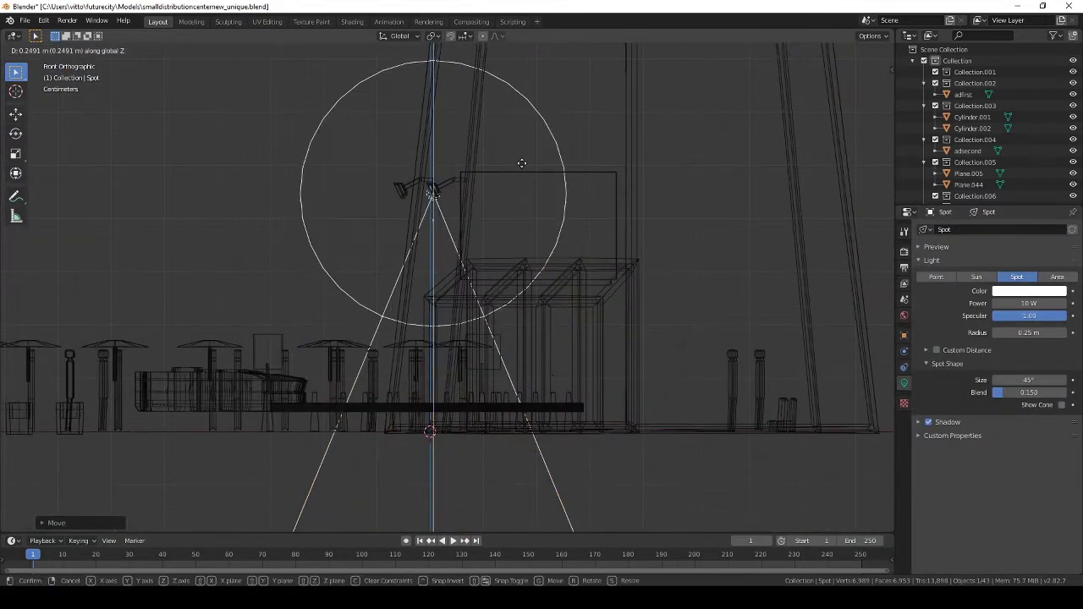
{"action": "scroll", "coordinate": [439, 242], "scroll_direction": "up", "scroll_amount": 5}
{"action": "scroll", "coordinate": [439, 243], "scroll_direction": "down", "scroll_amount": 1}
{"action": "scroll", "coordinate": [508, 406], "scroll_direction": "down", "scroll_amount": 1}
Rotate the spot light to aim it from the wall lamp
{"action": "key", "text": "r"}
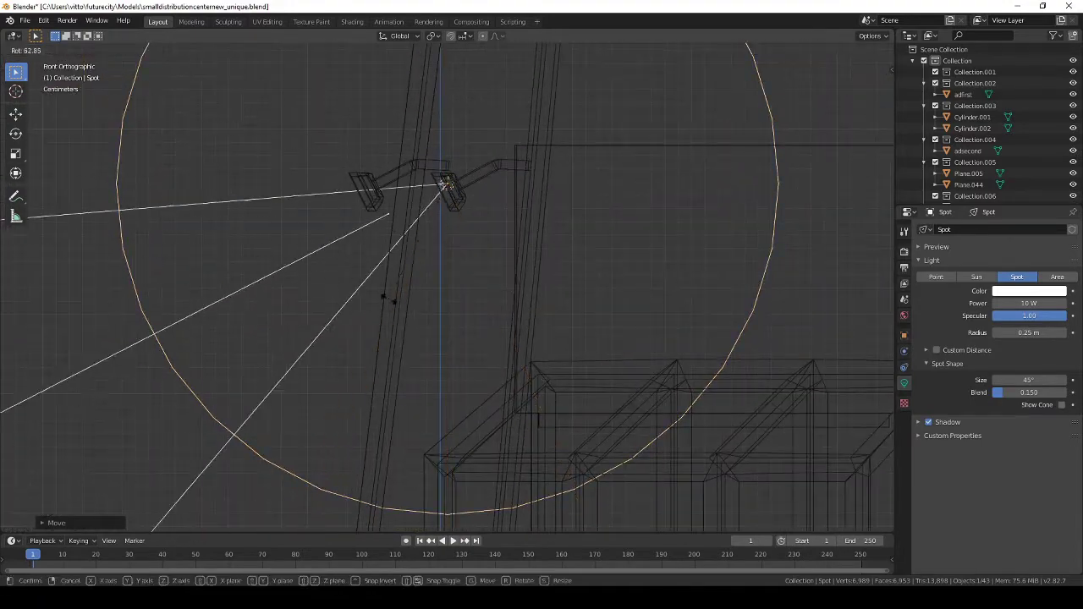
{"action": "middle_click_drag", "start_coordinate": [508, 407], "coordinate": [677, 261]}
{"action": "key", "text": "KP_7"}
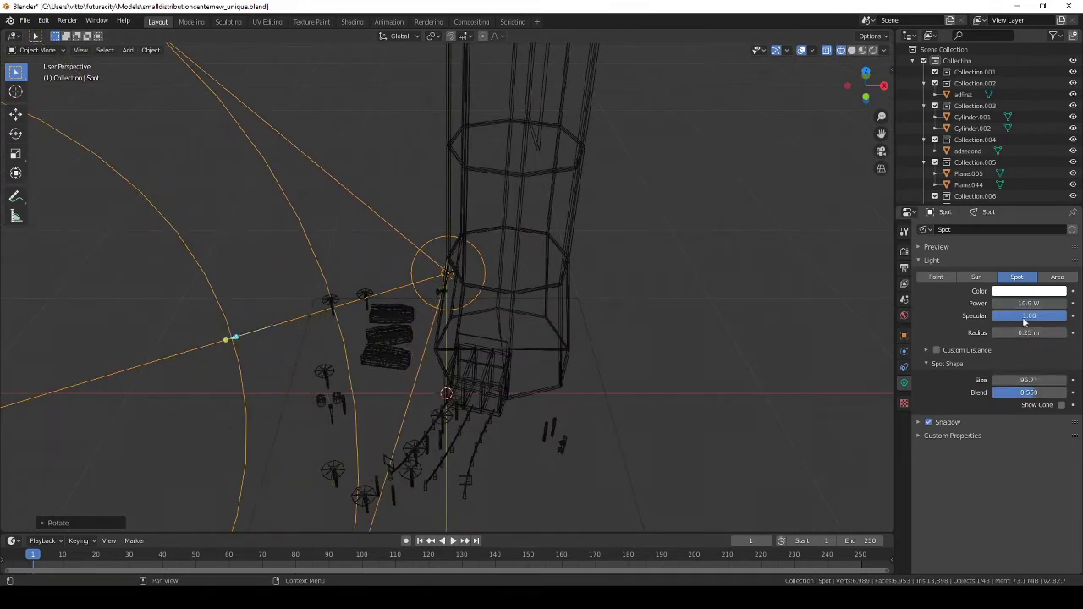
{"action": "key", "text": "KP_Decimal"}
{"action": "key", "text": "KP_7"}
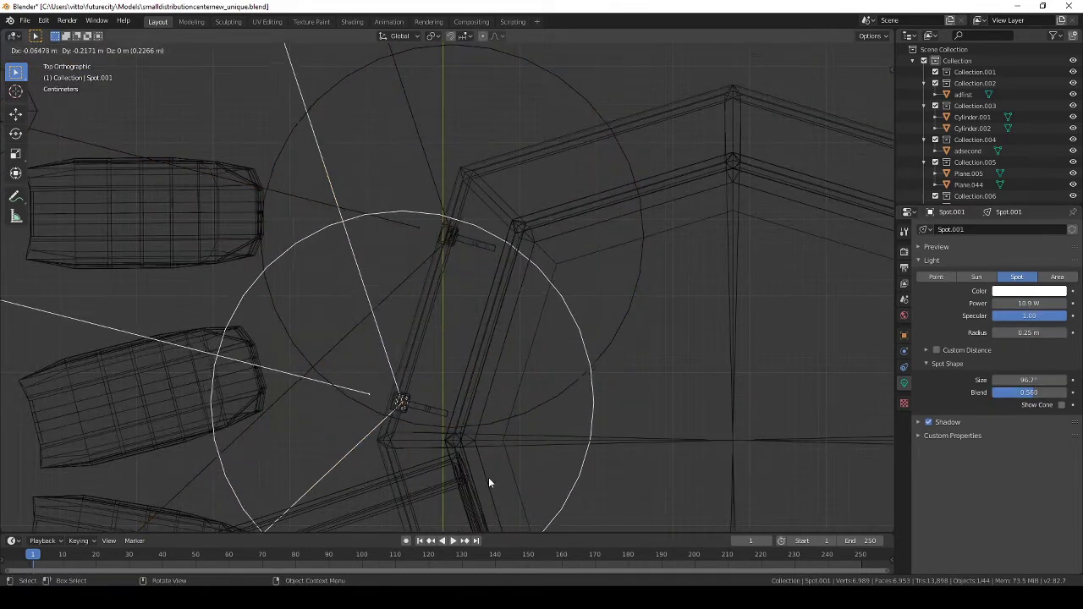
Place the copied spot light at the second wall lamp and save
{"action": "left_click", "coordinate": [488, 482]}
{"action": "scroll", "coordinate": [392, 222], "scroll_direction": "down", "scroll_amount": 3}
{"action": "scroll", "coordinate": [436, 168], "scroll_direction": "down", "scroll_amount": 2}
{"action": "key", "text": "ctrl+s"}
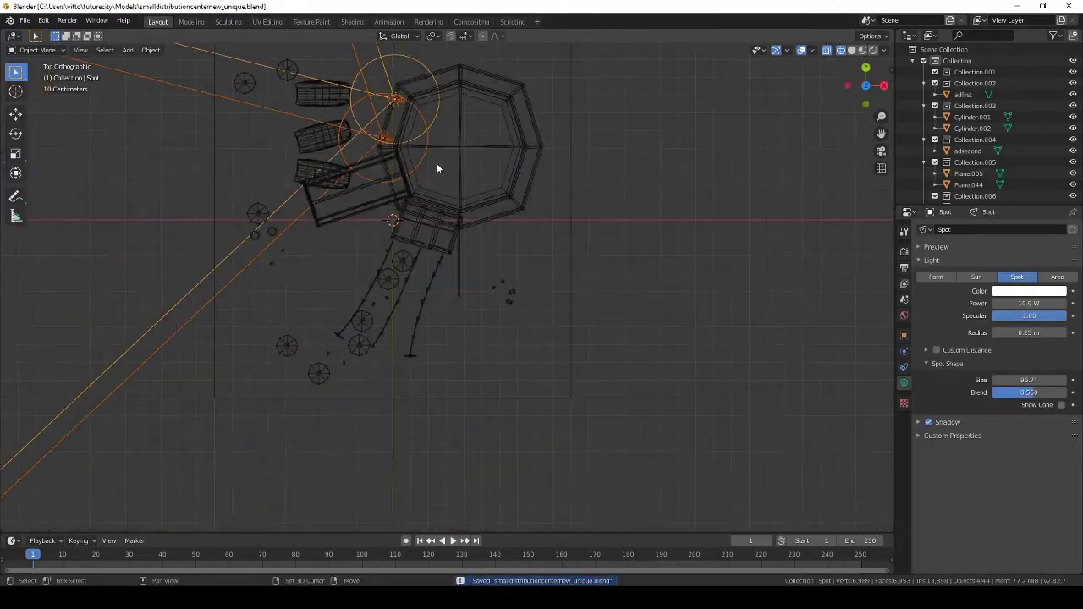
Duplicate the spot lights and move the copies toward the next wall lamps
{"action": "scroll", "coordinate": [436, 169], "scroll_direction": "up", "scroll_amount": 4}
{"action": "key", "text": "shift+d"}
{"action": "left_click", "coordinate": [496, 340]}
{"action": "left_click", "coordinate": [501, 231]}
{"action": "key", "text": "z"}
{"action": "left_click", "coordinate": [580, 235]}
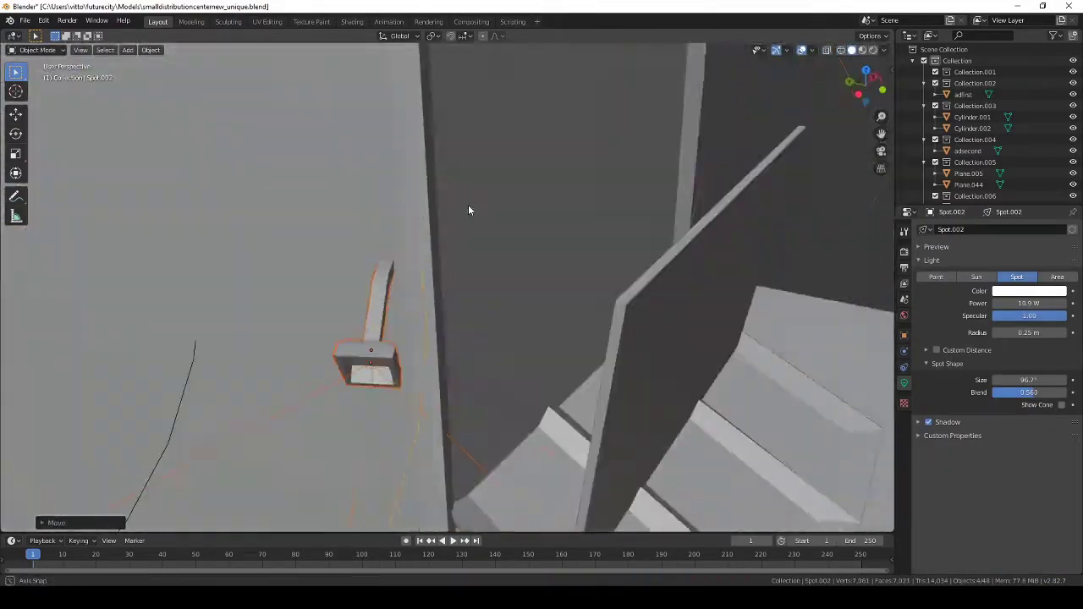
{"action": "scroll", "coordinate": [468, 204], "scroll_direction": "up", "scroll_amount": 3}
{"action": "key", "text": "z"}
{"action": "left_click", "coordinate": [573, 169]}
{"action": "scroll", "coordinate": [573, 176], "scroll_direction": "down", "scroll_amount": 3}
{"action": "middle_click_drag", "start_coordinate": [537, 299], "coordinate": [565, 247]}
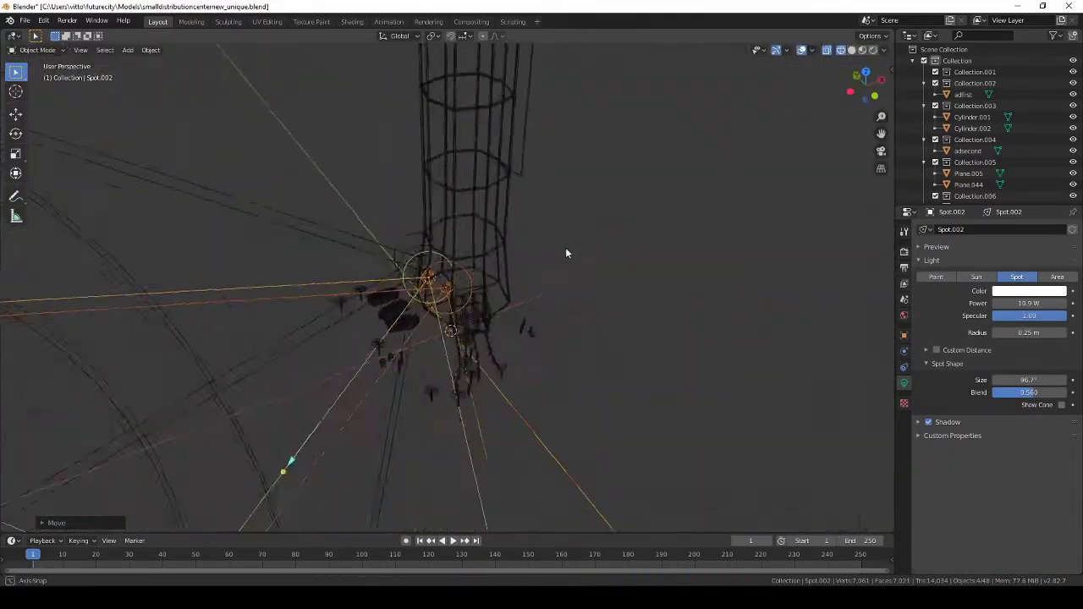
{"action": "key", "text": "KP_7"}
{"action": "left_click", "coordinate": [438, 229]}
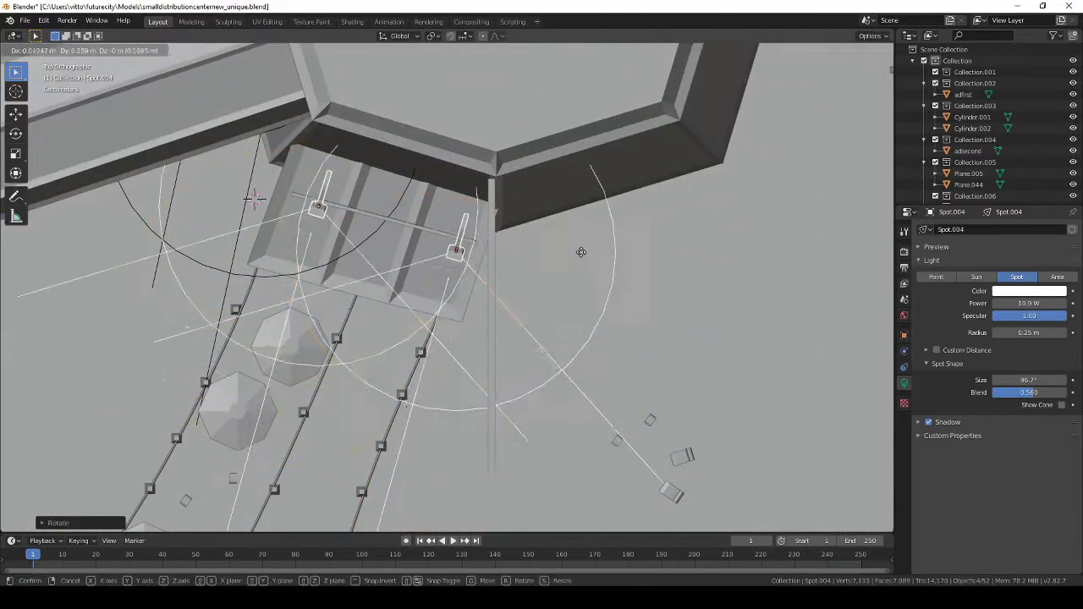
{"action": "mouse_move", "coordinate": [438, 228]}
{"action": "middle_mouse_down"}
{"action": "mouse_move", "coordinate": [454, 252]}
{"action": "mouse_move", "coordinate": [531, 248]}
{"action": "middle_mouse_up"}
Duplicate the lights again and position the copies against the tower wall
{"action": "key", "text": "KP_3"}
{"action": "key", "text": "ctrl+KP_7"}
{"action": "key", "text": "shift+z"}
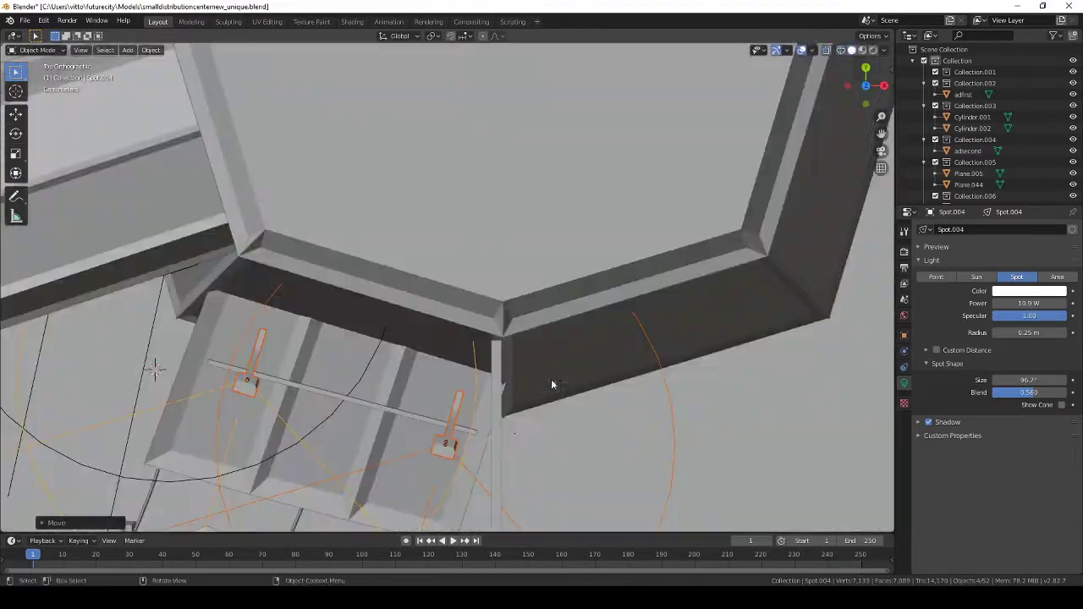
{"action": "key", "text": "alt+z"}
{"action": "middle_click_drag", "start_coordinate": [523, 395], "coordinate": [550, 406]}
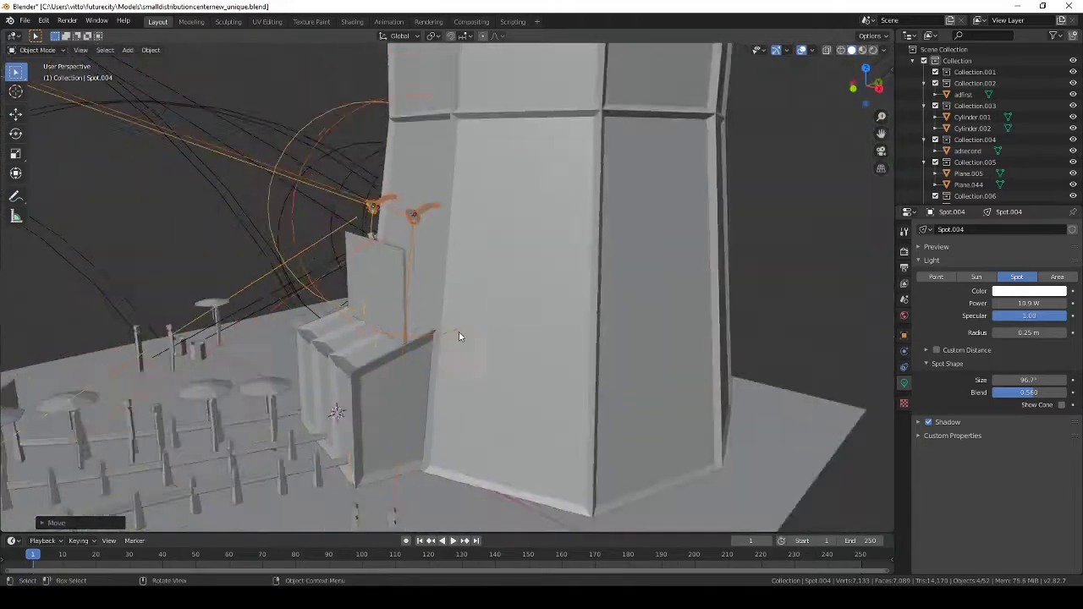
{"action": "key", "text": "KP_7"}
{"action": "key", "text": "shift+d"}
{"action": "left_click", "coordinate": [606, 414]}
{"action": "key", "text": "g"}
{"action": "left_click", "coordinate": [623, 341]}
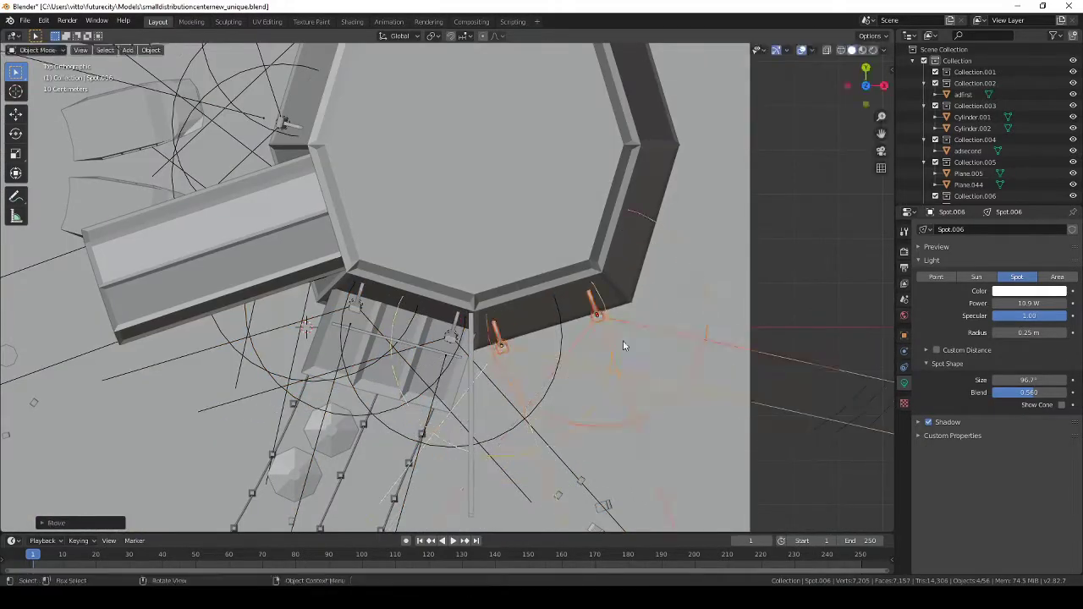
Raise the copied lights to lamp height and rotate them to face outward
{"action": "mouse_move", "coordinate": [622, 340]}
{"action": "middle_mouse_down"}
{"action": "mouse_move", "coordinate": [741, 353]}
{"action": "mouse_move", "coordinate": [508, 182]}
{"action": "mouse_move", "coordinate": [508, 334]}
{"action": "middle_mouse_up"}
{"action": "key", "text": "KP_3"}
{"action": "key", "text": "shift+z"}
{"action": "key", "text": "g"}
{"action": "key", "text": "z"}
{"action": "middle_click_drag", "start_coordinate": [496, 260], "coordinate": [500, 310]}
{"action": "key", "text": "KP_7"}
{"action": "key", "text": "shift+z"}
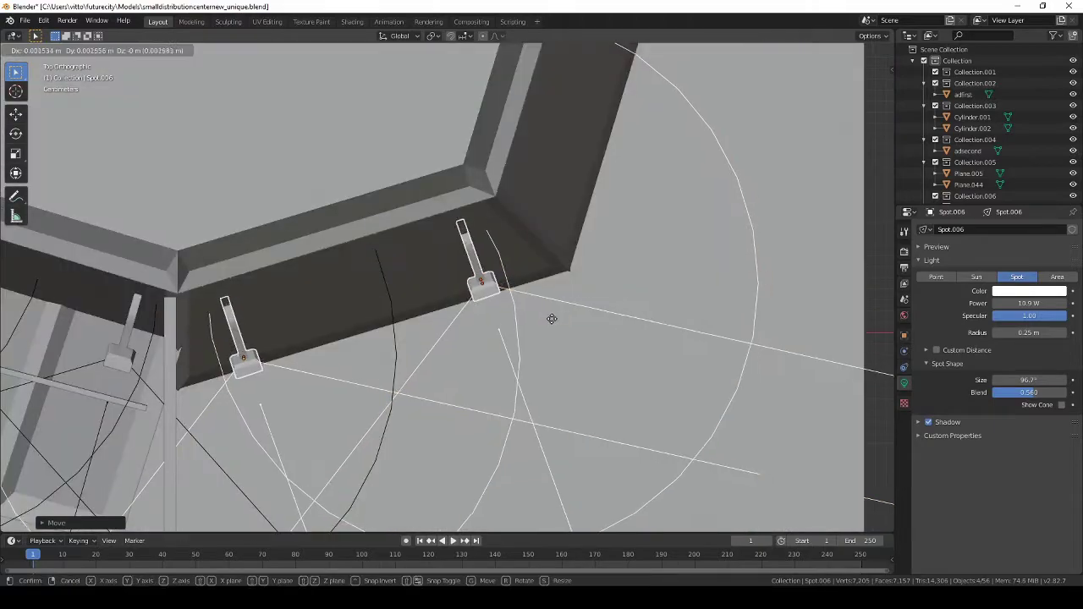
{"action": "key", "text": "r"}
{"action": "left_click", "coordinate": [592, 308]}
{"action": "key", "text": "g"}
{"action": "left_click", "coordinate": [583, 310]}
Save the file, then select a spot light near the tower
{"action": "mouse_move", "coordinate": [582, 310]}
{"action": "middle_mouse_down"}
{"action": "mouse_move", "coordinate": [502, 316]}
{"action": "mouse_move", "coordinate": [702, 324]}
{"action": "mouse_move", "coordinate": [500, 352]}
{"action": "mouse_move", "coordinate": [634, 305]}
{"action": "mouse_move", "coordinate": [454, 397]}
{"action": "mouse_move", "coordinate": [559, 231]}
{"action": "middle_mouse_up"}
{"action": "key", "text": "ctrl+s"}
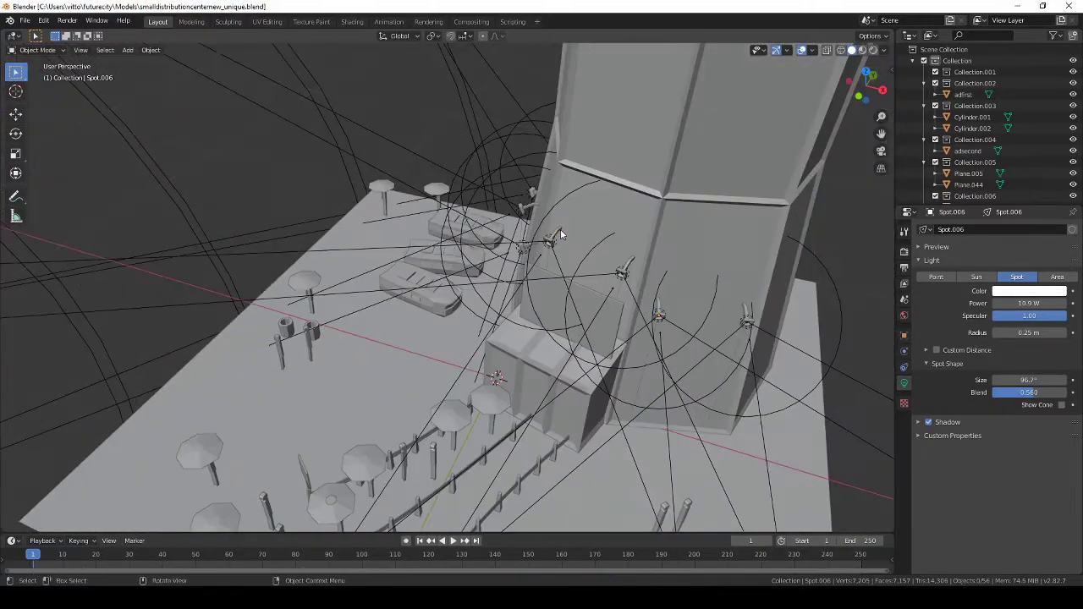
{"action": "left_click", "coordinate": [551, 235]}
{"action": "left_click", "coordinate": [105, 50]}
Smart UV Project the wall lamp fixtures
{"action": "left_click", "coordinate": [215, 265]}
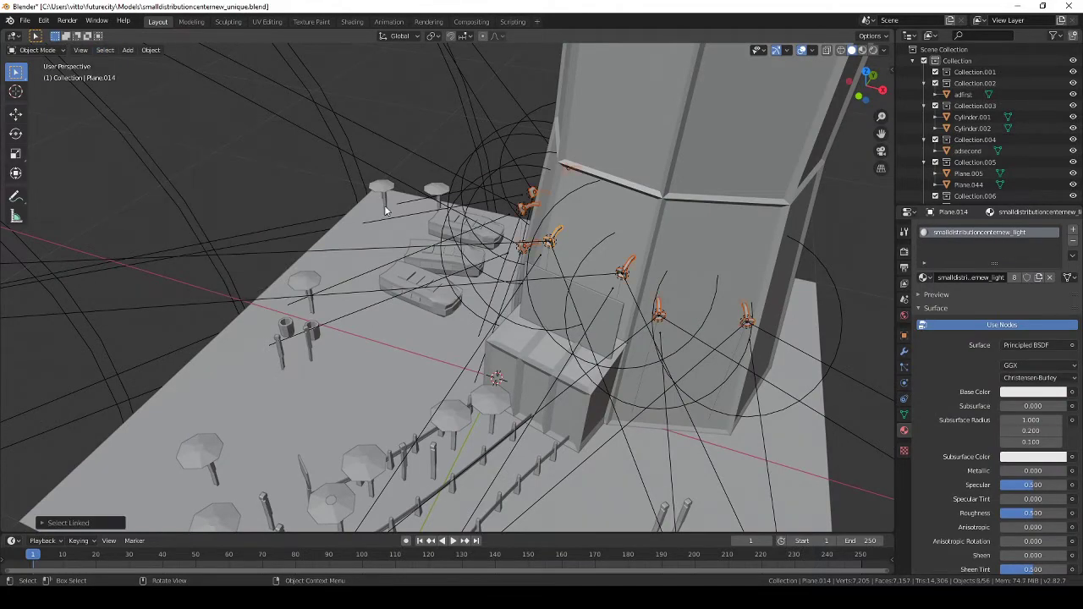
{"action": "key", "text": "Tab"}
{"action": "key", "text": "u"}
{"action": "left_click", "coordinate": [382, 291]}
{"action": "left_click", "coordinate": [381, 291]}
{"action": "key", "text": "Tab"}
Select both small cylinders, join them into one object, and save
{"action": "mouse_move", "coordinate": [381, 290]}
{"action": "middle_mouse_down"}
{"action": "mouse_move", "coordinate": [575, 239]}
{"action": "mouse_move", "coordinate": [271, 335]}
{"action": "middle_mouse_up"}
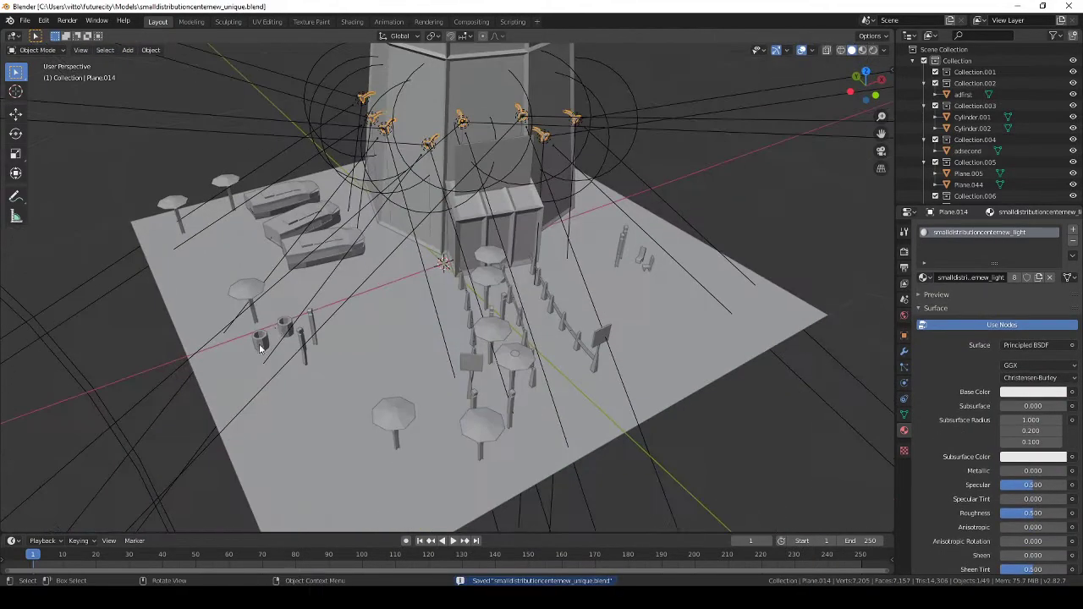
{"action": "left_click", "coordinate": [286, 326]}
{"action": "left_click", "coordinate": [105, 50]}
{"action": "left_click", "coordinate": [245, 221]}
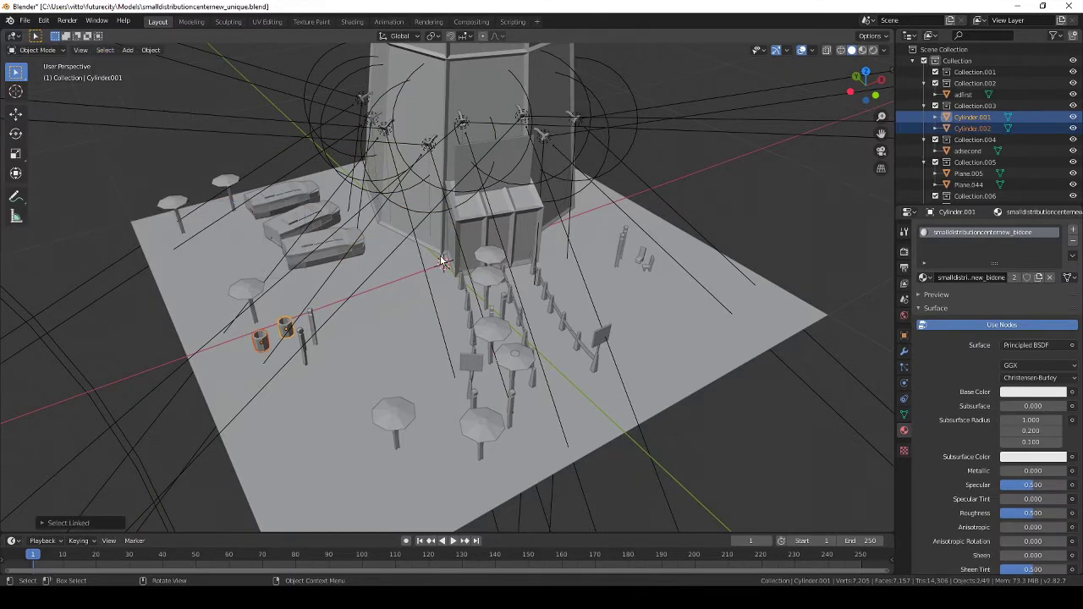
{"action": "right_click", "coordinate": [457, 251]}
{"action": "left_click", "coordinate": [424, 254]}
{"action": "key", "text": "ctrl+s"}
Smart UV Project the two signs
{"action": "left_click", "coordinate": [472, 364]}
{"action": "middle_click_drag", "start_coordinate": [554, 337], "coordinate": [514, 285]}
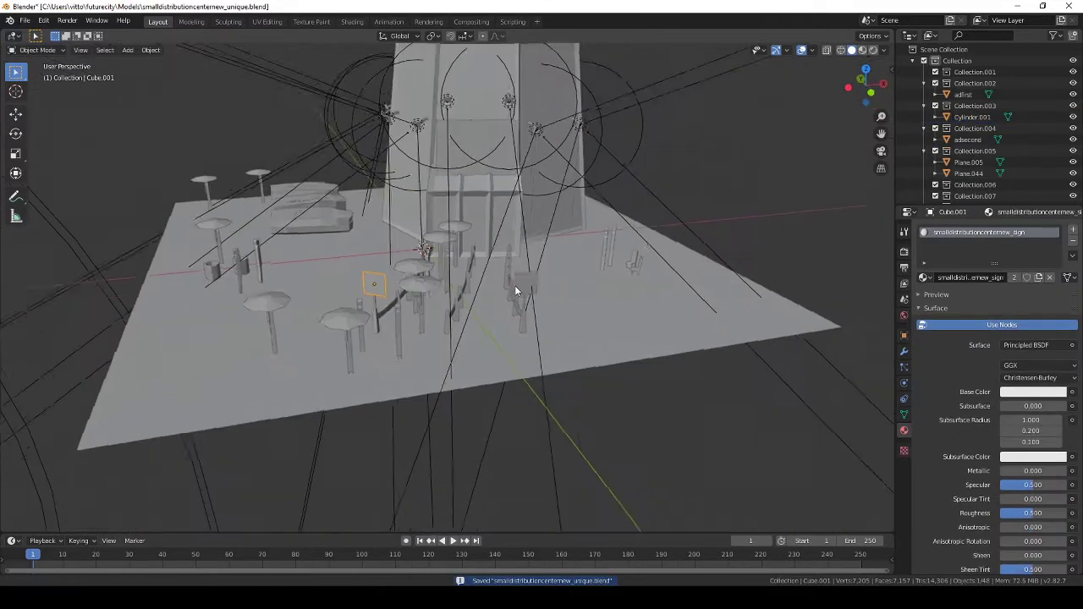
{"action": "left_click", "coordinate": [569, 275], "text": "shift"}
{"action": "key", "text": "Tab"}
{"action": "key", "text": "u"}
{"action": "left_click", "coordinate": [568, 279]}
Smart UV Project the posts
{"action": "left_click", "coordinate": [567, 356]}
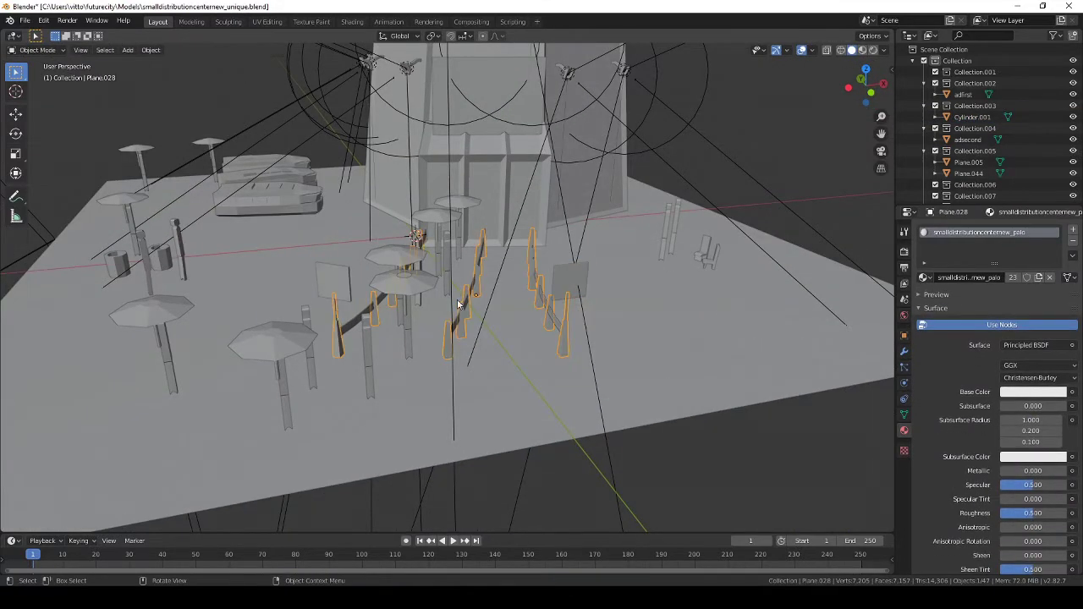
{"action": "key", "text": "u"}
{"action": "left_click", "coordinate": [457, 385]}
{"action": "left_click", "coordinate": [361, 315]}
Convert the divider rope curves to mesh, Smart UV Project them at 66°, and save
{"action": "left_click", "coordinate": [361, 316]}
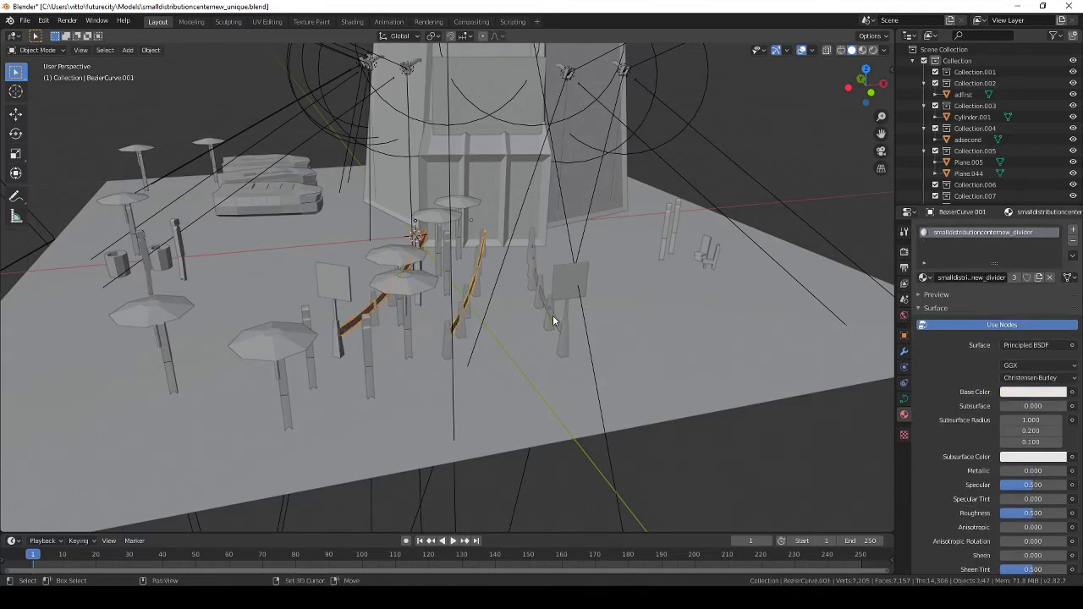
{"action": "left_click", "coordinate": [150, 50]}
{"action": "left_click", "coordinate": [246, 331]}
{"action": "key", "text": "Tab"}
{"action": "key", "text": "u"}
{"action": "left_click", "coordinate": [499, 354]}
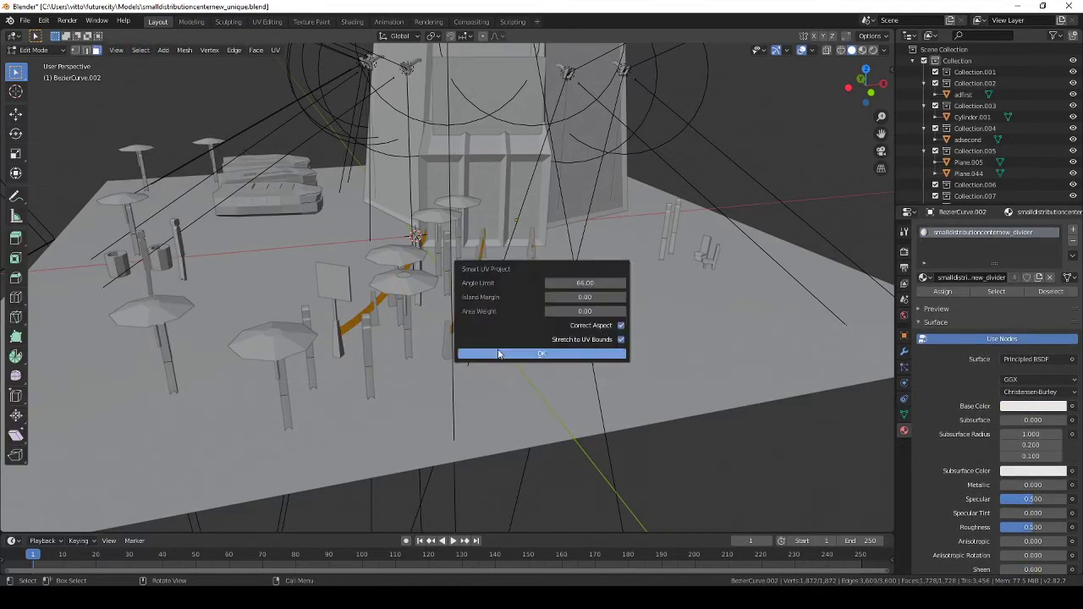
{"action": "left_click", "coordinate": [500, 354]}
{"action": "key", "text": "Tab"}
{"action": "left_click", "coordinate": [636, 314]}
{"action": "key", "text": "ctrl+s"}
Join Plane.044 into Plane.005 and Smart UV Project the merged mesh
{"action": "key", "text": "ctrl+j"}
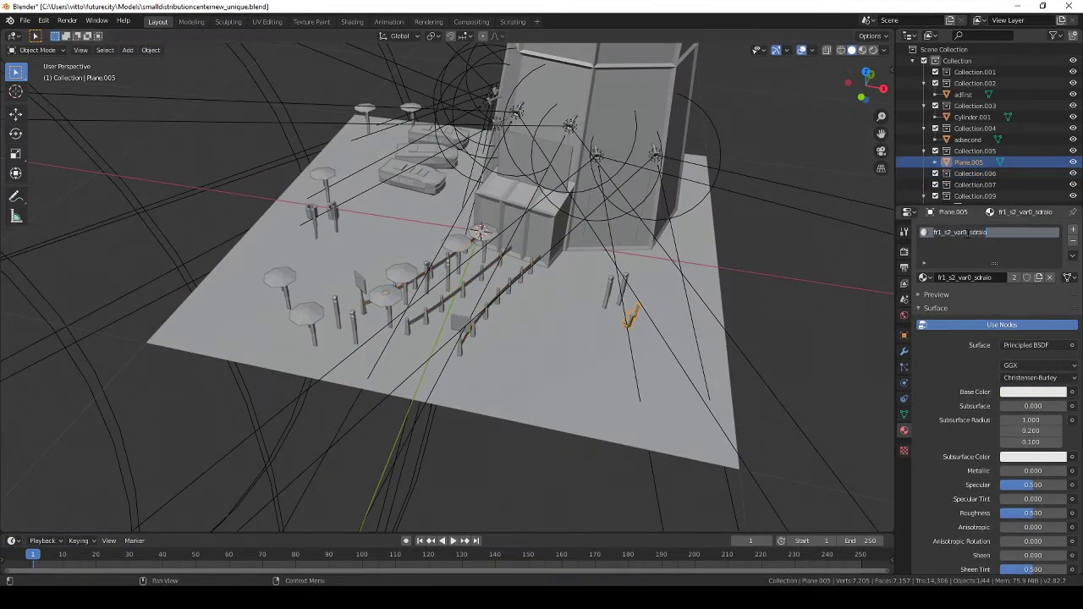
{"action": "key", "text": "Tab"}
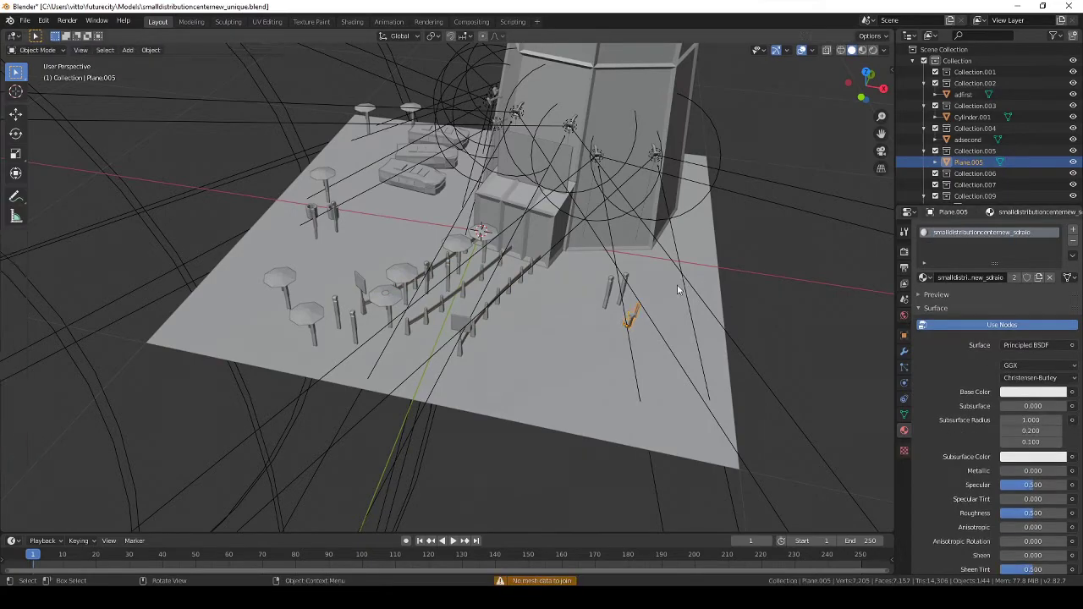
{"action": "key", "text": "KP_Decimal"}
{"action": "key", "text": "u"}
{"action": "left_click", "coordinate": [404, 339]}
{"action": "left_click", "coordinate": [404, 339]}
{"action": "key", "text": "Tab"}
Review the whole plaza and save the file
{"action": "mouse_move", "coordinate": [412, 254]}
{"action": "middle_mouse_down"}
{"action": "mouse_move", "coordinate": [501, 233]}
{"action": "mouse_move", "coordinate": [394, 266]}
{"action": "mouse_move", "coordinate": [489, 285]}
{"action": "middle_mouse_up"}
{"action": "scroll", "coordinate": [489, 285], "scroll_direction": "down", "scroll_amount": 5}
{"action": "scroll", "coordinate": [456, 257], "scroll_direction": "up", "scroll_amount": 5}
{"action": "key", "text": "ctrl+s"}
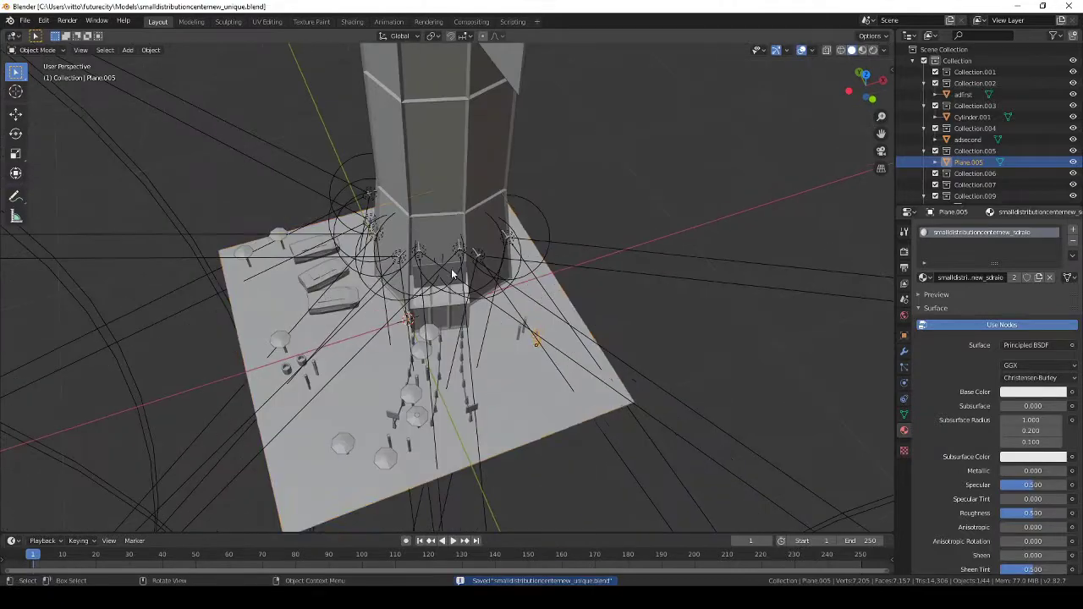
Select the human figure and check it from several angles around the plaza
{"action": "middle_click_drag", "start_coordinate": [529, 377], "coordinate": [533, 364]}
{"action": "scroll", "coordinate": [533, 364], "scroll_direction": "down", "scroll_amount": 5}
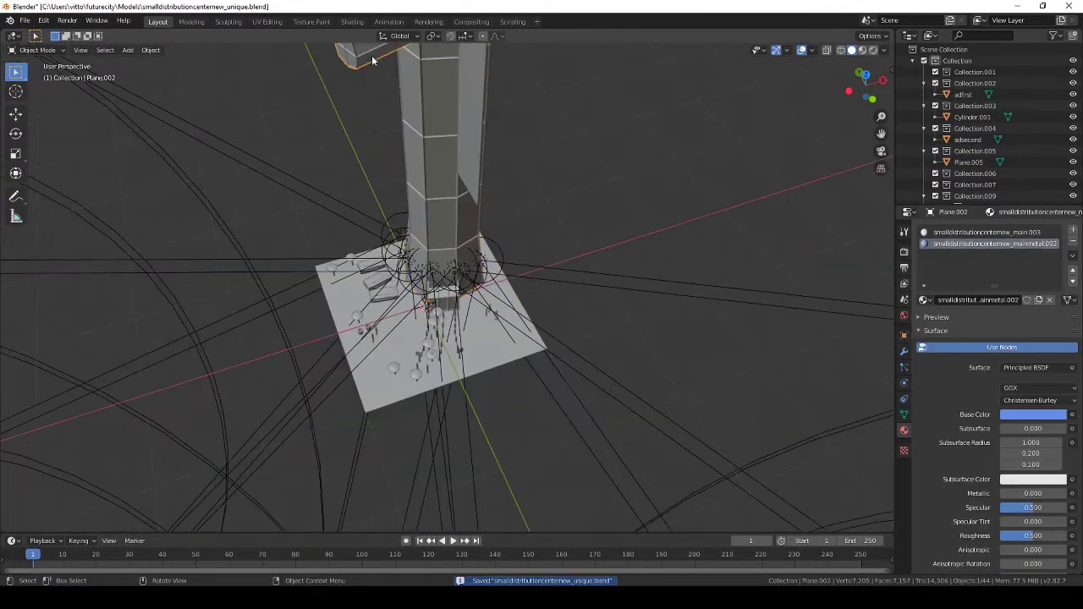
{"action": "scroll", "coordinate": [538, 352], "scroll_direction": "up", "scroll_amount": 6}
{"action": "left_click", "coordinate": [538, 350]}
{"action": "scroll", "coordinate": [488, 261], "scroll_direction": "up", "scroll_amount": 4}
{"action": "mouse_move", "coordinate": [488, 262]}
{"action": "middle_mouse_down"}
{"action": "mouse_move", "coordinate": [365, 211]}
{"action": "mouse_move", "coordinate": [518, 262]}
{"action": "middle_mouse_up"}
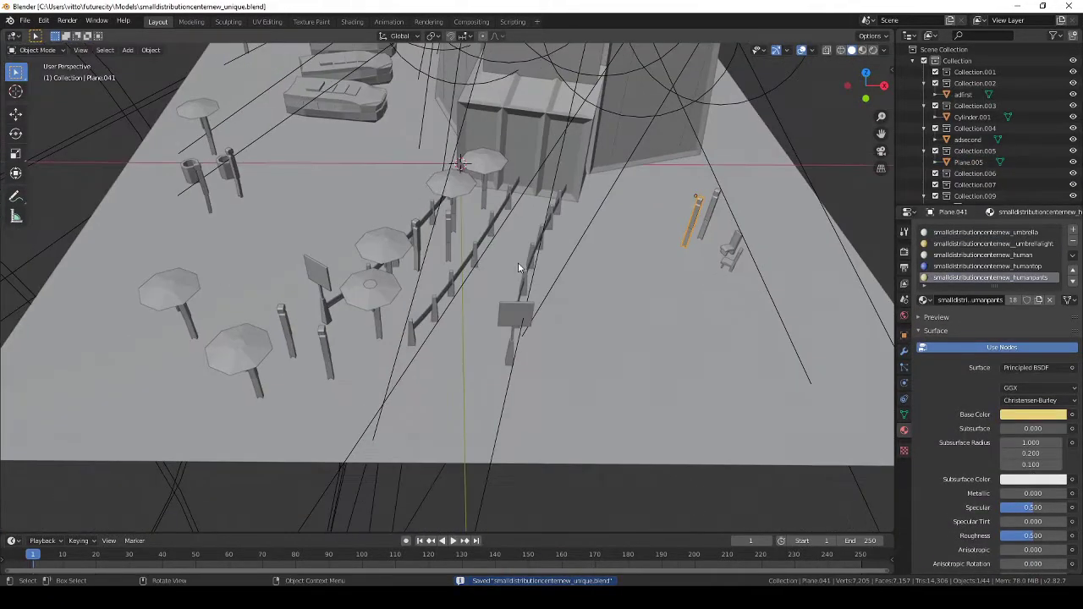
{"action": "scroll", "coordinate": [518, 262], "scroll_direction": "down", "scroll_amount": 4}
Export the plaza as smalldistributioncenternew_unique.fbx and bake its mesh maps in Substance Painter
{"action": "left_click", "coordinate": [25, 20]}
{"action": "left_click", "coordinate": [212, 252]}
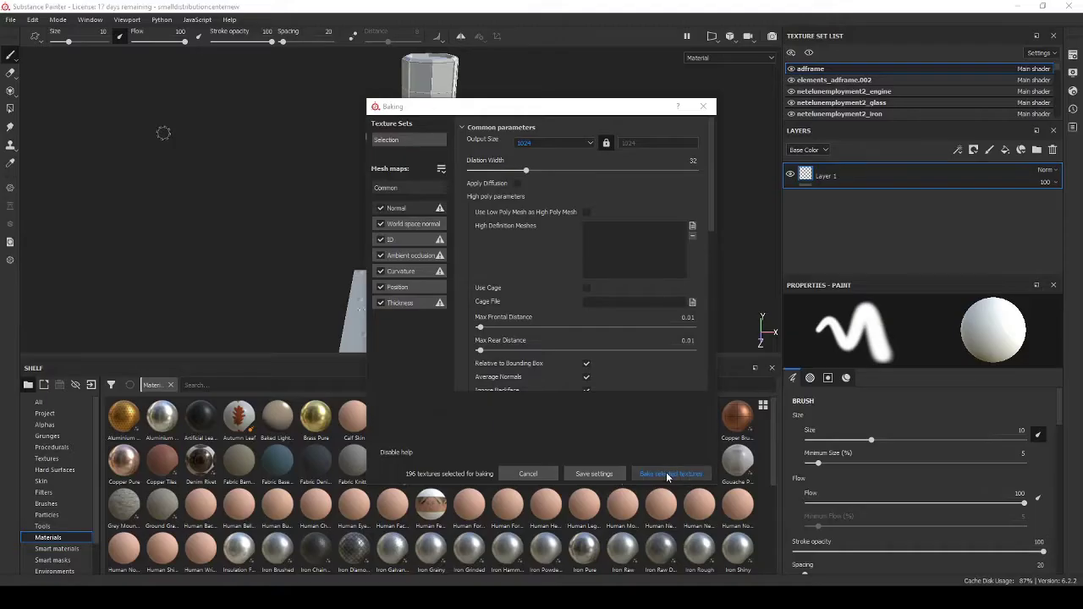
{"action": "left_click", "coordinate": [669, 475]}
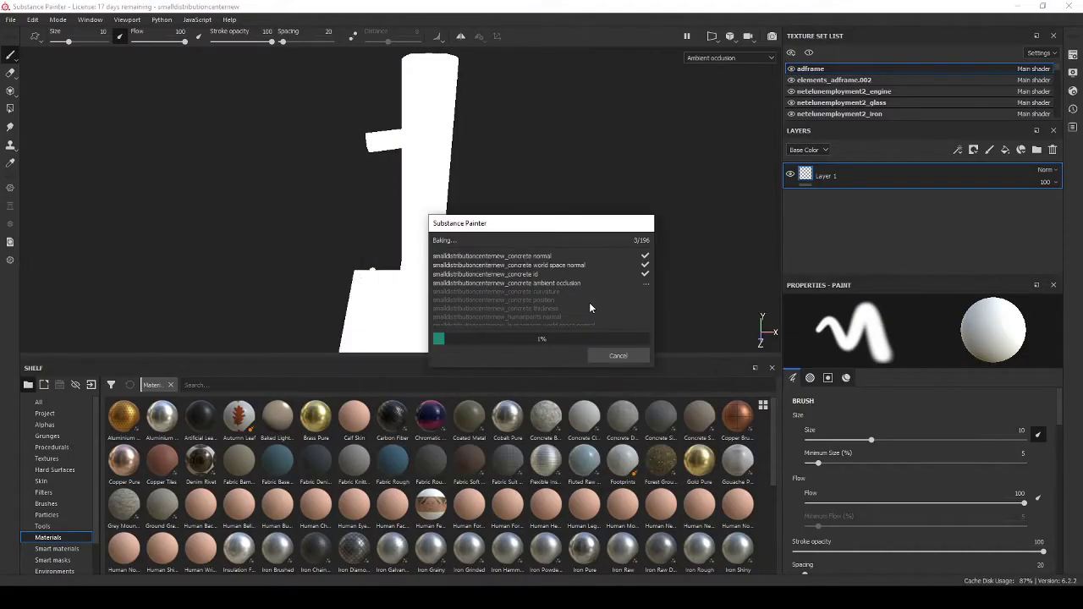
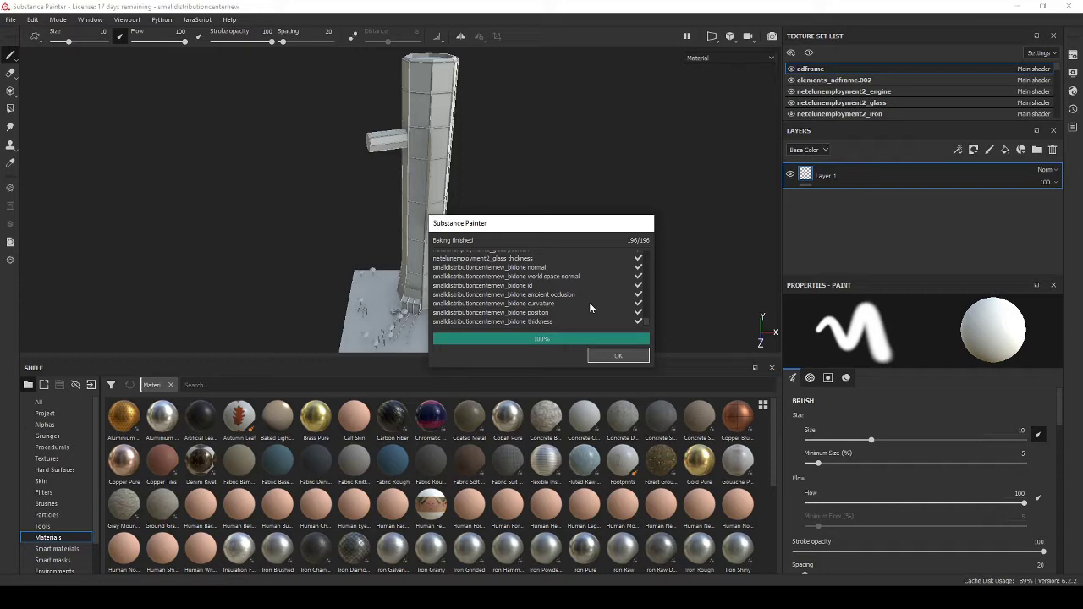
Dismiss the bake report, then orbit and zoom around the baked tower and plaza
{"action": "left_click", "coordinate": [618, 355]}
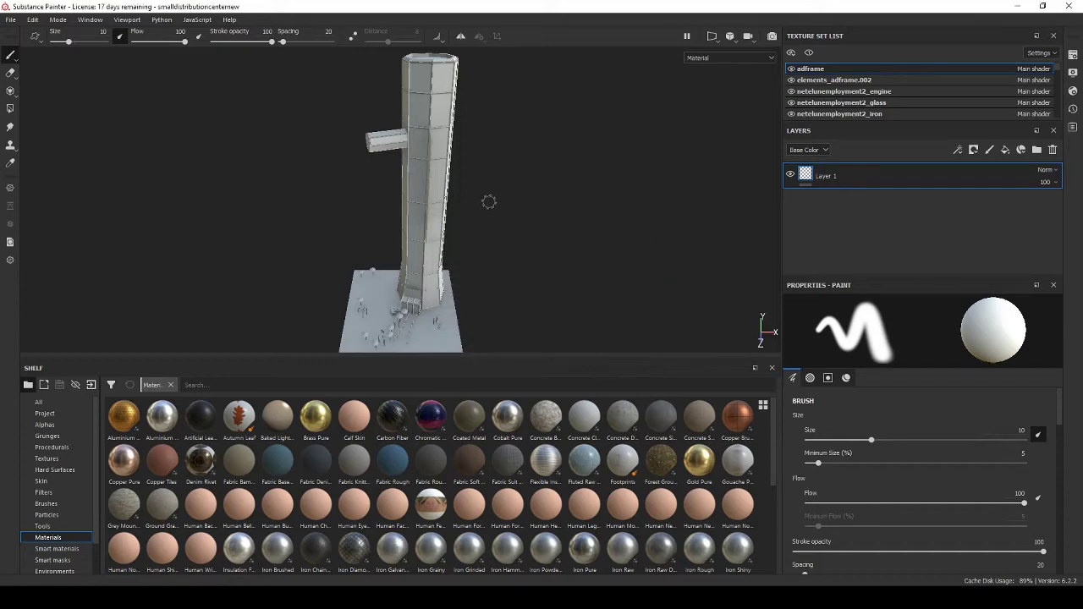
{"action": "left_click_drag", "start_coordinate": [489, 201], "coordinate": [473, 166], "text": "alt"}
{"action": "key", "text": "Tab"}
{"action": "scroll", "coordinate": [418, 245], "scroll_direction": "up", "scroll_amount": 5}
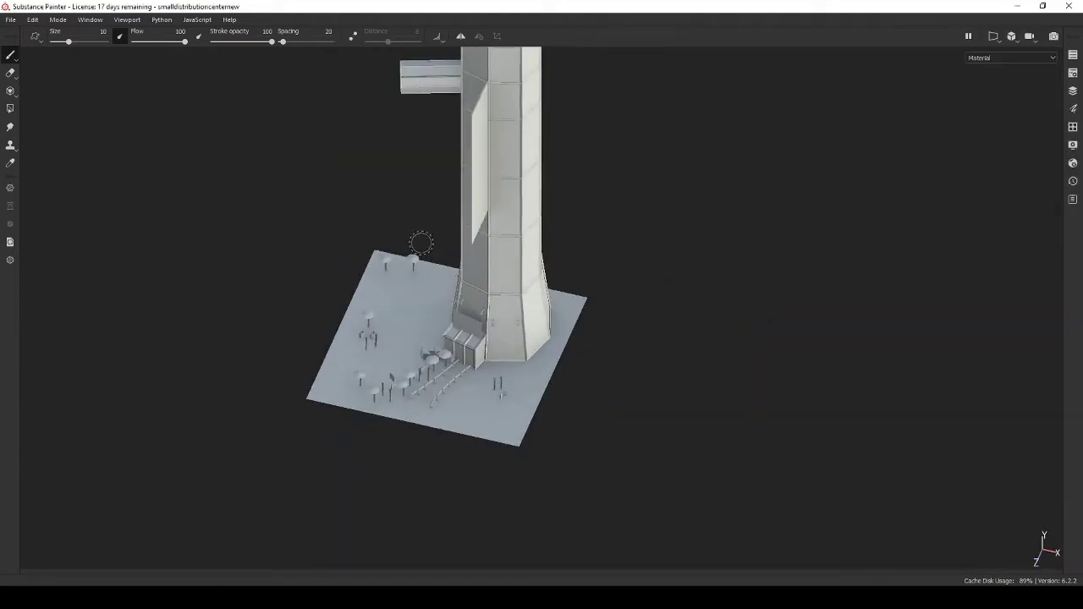
{"action": "mouse_move", "coordinate": [419, 244]}
{"action": "left_mouse_down", "text": "alt"}
{"action": "mouse_move", "coordinate": [434, 214]}
{"action": "mouse_move", "coordinate": [577, 226]}
{"action": "mouse_move", "coordinate": [449, 181]}
{"action": "mouse_move", "coordinate": [454, 242]}
{"action": "left_mouse_up", "text": "alt"}
{"action": "scroll", "coordinate": [434, 213], "scroll_direction": "up", "scroll_amount": 3}
{"action": "scroll", "coordinate": [435, 213], "scroll_direction": "down", "scroll_amount": 5}
{"action": "scroll", "coordinate": [577, 226], "scroll_direction": "up", "scroll_amount": 5}
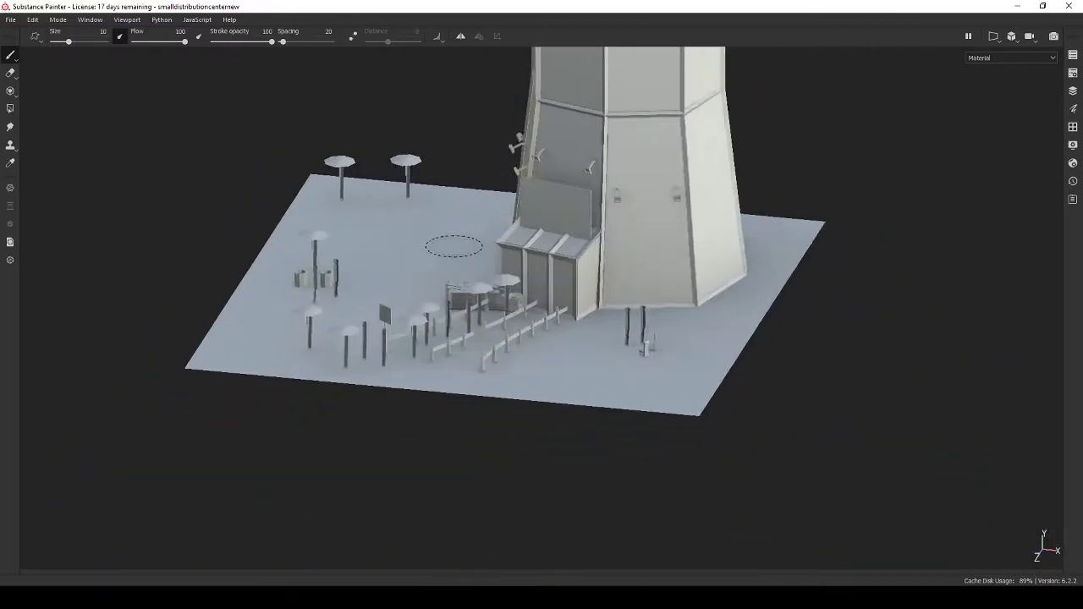
{"action": "scroll", "coordinate": [530, 217], "scroll_direction": "up", "scroll_amount": 4}
{"action": "scroll", "coordinate": [419, 256], "scroll_direction": "up", "scroll_amount": 2}
{"action": "scroll", "coordinate": [419, 257], "scroll_direction": "down", "scroll_amount": 5}
Save the project, then orbit around the tower to view the trucks
{"action": "key", "text": "ctrl+s"}
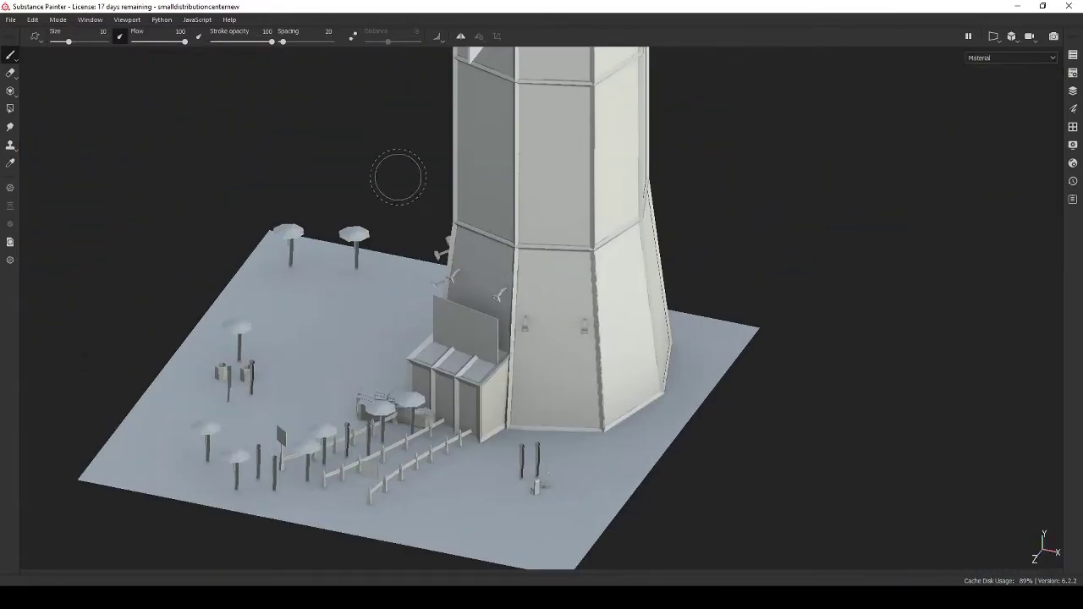
{"action": "scroll", "coordinate": [398, 177], "scroll_direction": "down", "scroll_amount": 2}
{"action": "left_click_drag", "start_coordinate": [398, 177], "coordinate": [665, 256], "text": "alt"}
{"action": "scroll", "coordinate": [664, 256], "scroll_direction": "up", "scroll_amount": 2}
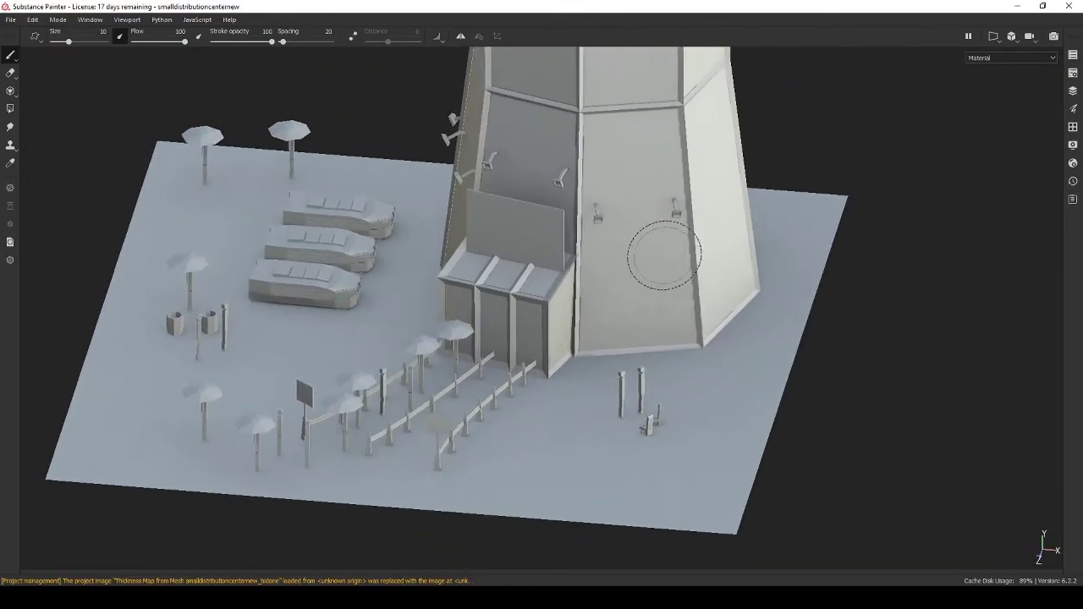
{"action": "scroll", "coordinate": [665, 255], "scroll_direction": "down", "scroll_amount": 2}
{"action": "scroll", "coordinate": [585, 123], "scroll_direction": "down", "scroll_amount": 3}
Find the skidconcrete smart material by searching 'skid' and apply it to the concrete ground
{"action": "key", "text": "Tab"}
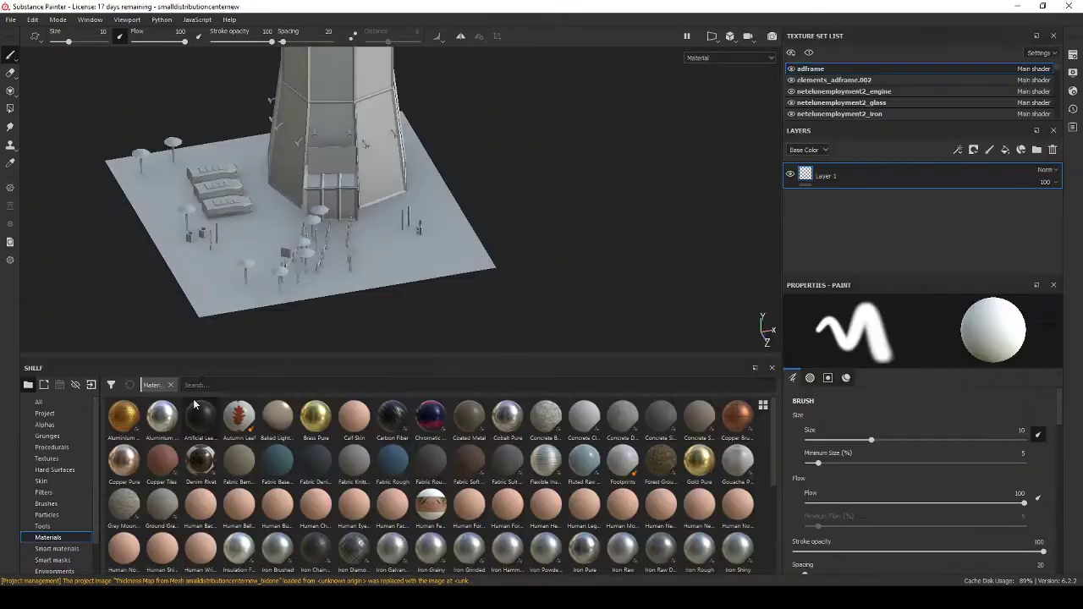
{"action": "left_click", "coordinate": [170, 385]}
{"action": "type", "text": "skid"}
{"action": "left_click_drag", "start_coordinate": [883, 124], "coordinate": [879, 197]}
{"action": "scroll", "coordinate": [878, 146], "scroll_direction": "down", "scroll_amount": 5}
{"action": "left_click_drag", "start_coordinate": [164, 419], "coordinate": [838, 248]}
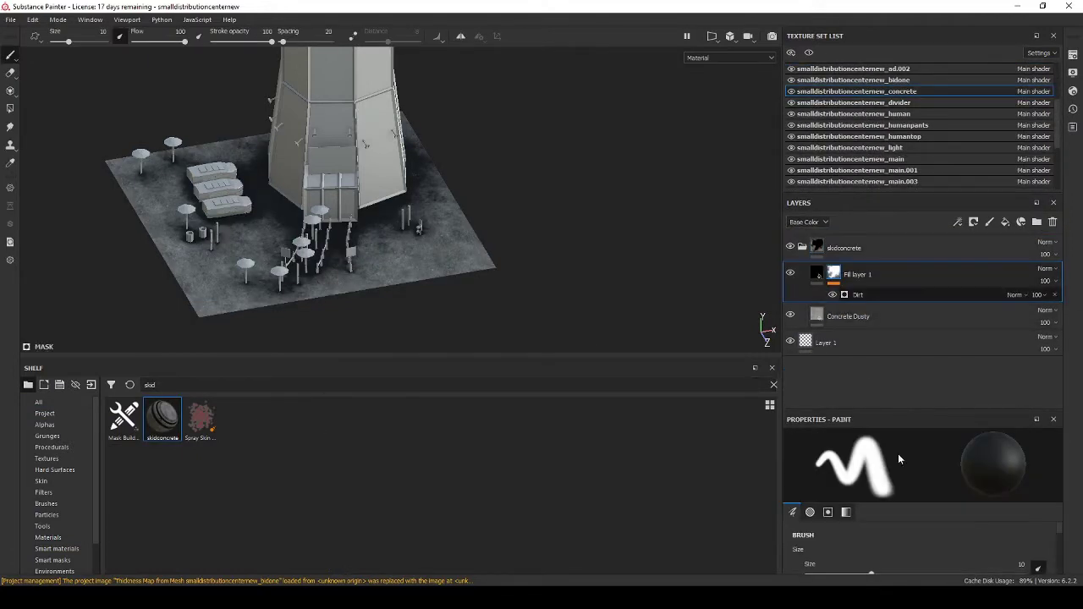
Set Dirt Level to 0.64 and Dirt Contrast to 0.68, then inspect the dirty plaza
{"action": "scroll", "coordinate": [897, 482], "scroll_direction": "down", "scroll_amount": 1}
{"action": "left_click_drag", "start_coordinate": [898, 509], "coordinate": [959, 506]}
{"action": "left_click_drag", "start_coordinate": [1029, 534], "coordinate": [969, 534]}
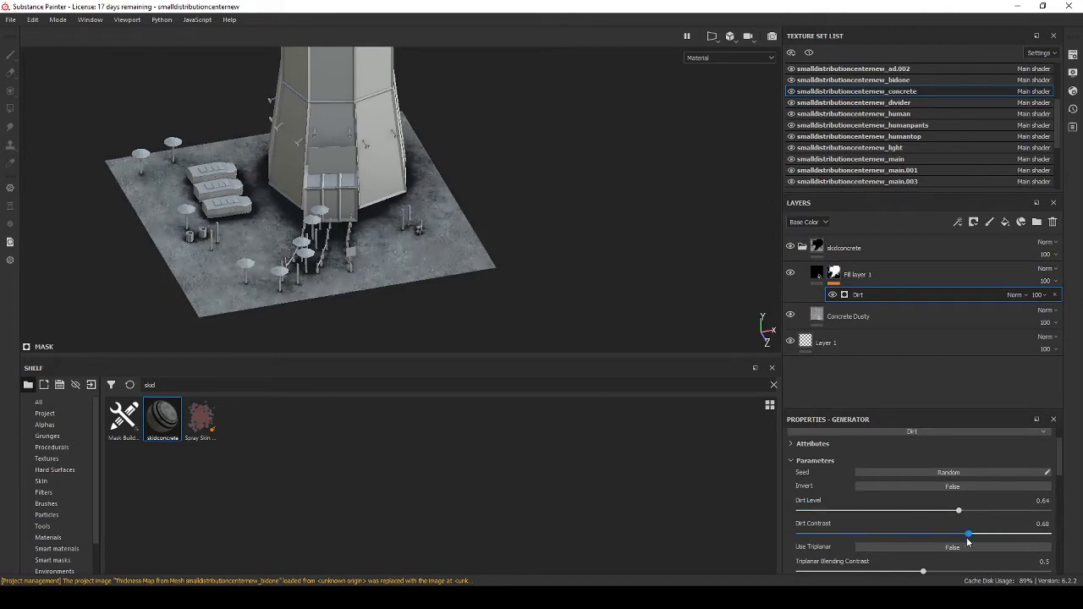
{"action": "mouse_move", "coordinate": [373, 222]}
{"action": "left_mouse_down", "text": "alt"}
{"action": "mouse_move", "coordinate": [417, 212]}
{"action": "mouse_move", "coordinate": [480, 220]}
{"action": "left_mouse_up", "text": "alt"}
{"action": "scroll", "coordinate": [417, 211], "scroll_direction": "up", "scroll_amount": 2}
{"action": "scroll", "coordinate": [417, 211], "scroll_direction": "down", "scroll_amount": 3}
{"action": "scroll", "coordinate": [417, 212], "scroll_direction": "down", "scroll_amount": 2}
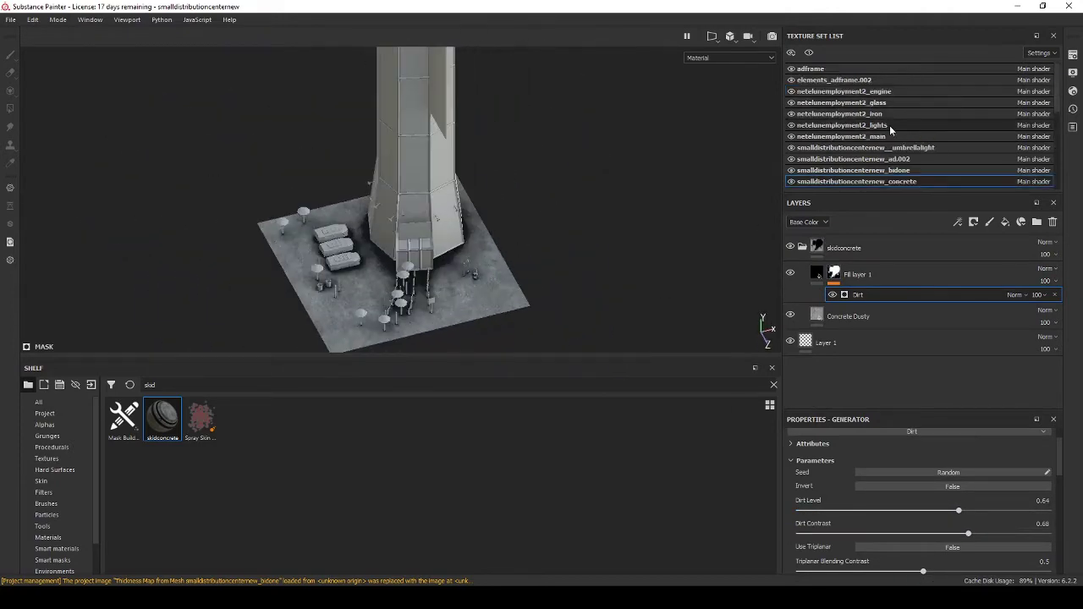
{"action": "scroll", "coordinate": [902, 121], "scroll_direction": "down", "scroll_amount": 1}
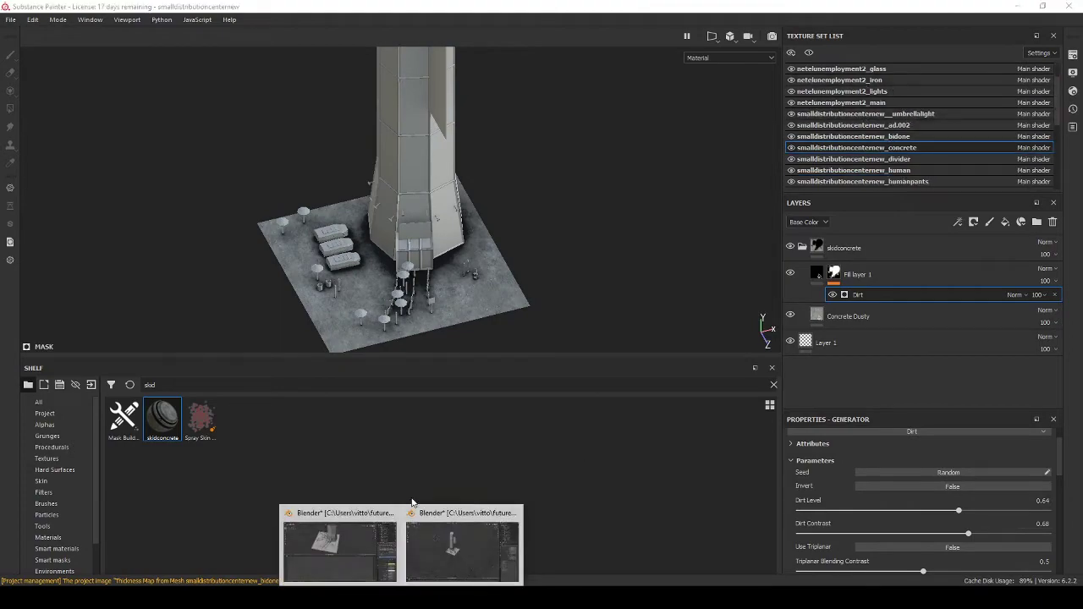
In Blender, select one umbrella and all linked umbrellas sharing its data
{"action": "left_click", "coordinate": [341, 551]}
{"action": "left_click", "coordinate": [1015, 247]}
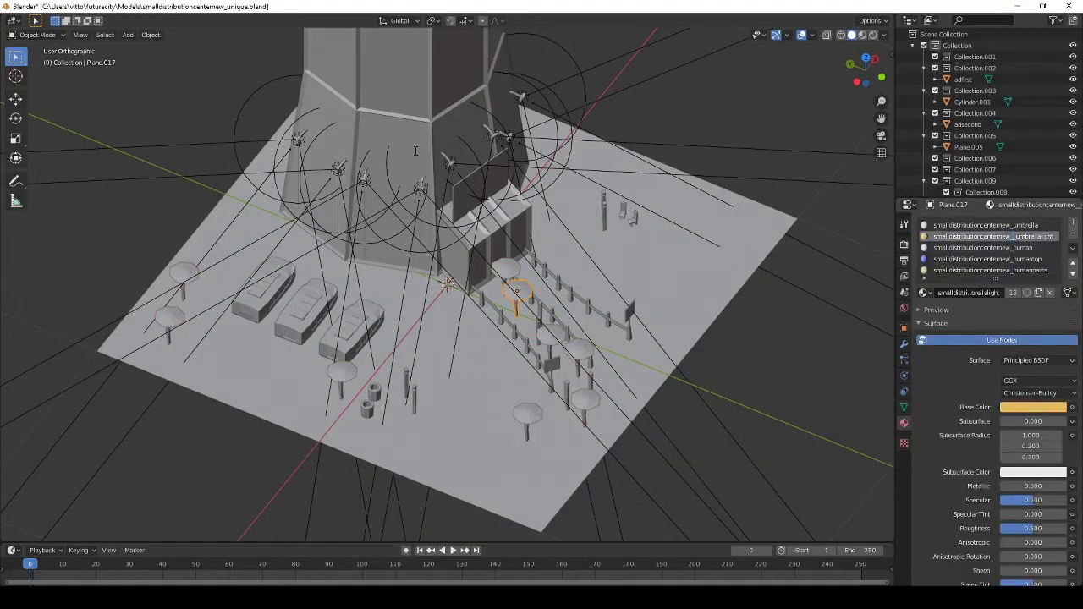
{"action": "left_click", "coordinate": [185, 270]}
{"action": "left_click", "coordinate": [104, 35]}
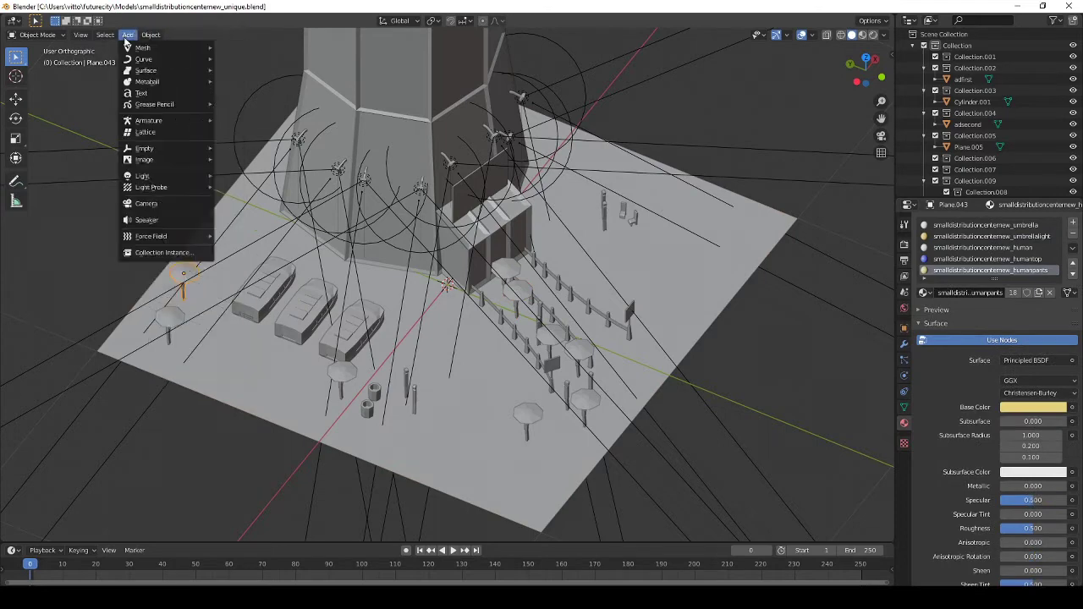
{"action": "left_click", "coordinate": [219, 204]}
{"action": "middle_click_drag", "start_coordinate": [531, 311], "coordinate": [510, 297]}
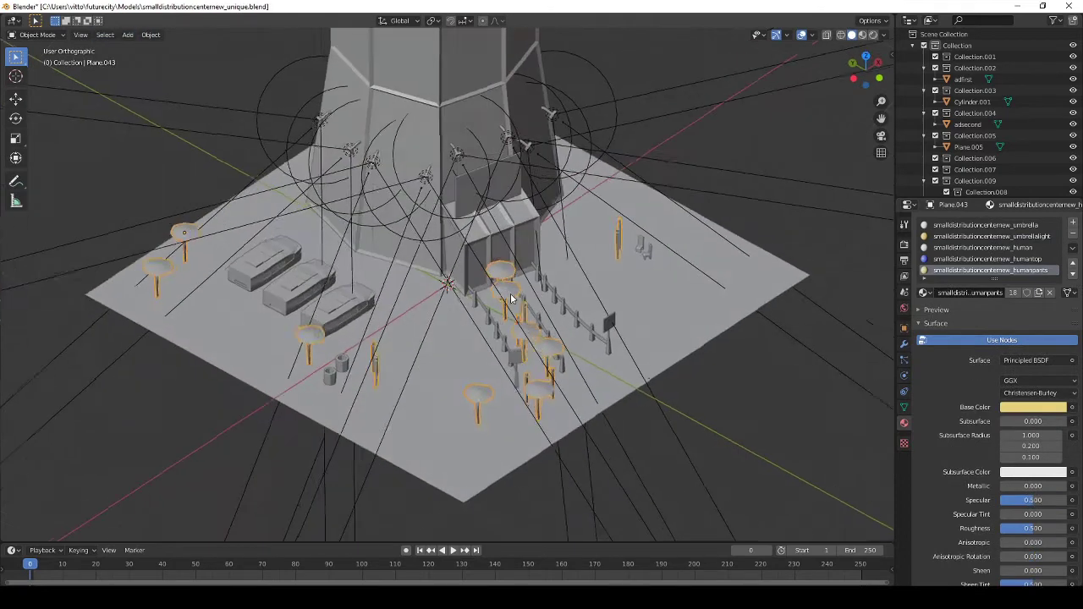
Unwrap the umbrellas with Smart UV Project and start the scene's export
{"action": "key", "text": "Tab"}
{"action": "key", "text": "u"}
{"action": "left_click", "coordinate": [510, 297]}
{"action": "key", "text": "Tab"}
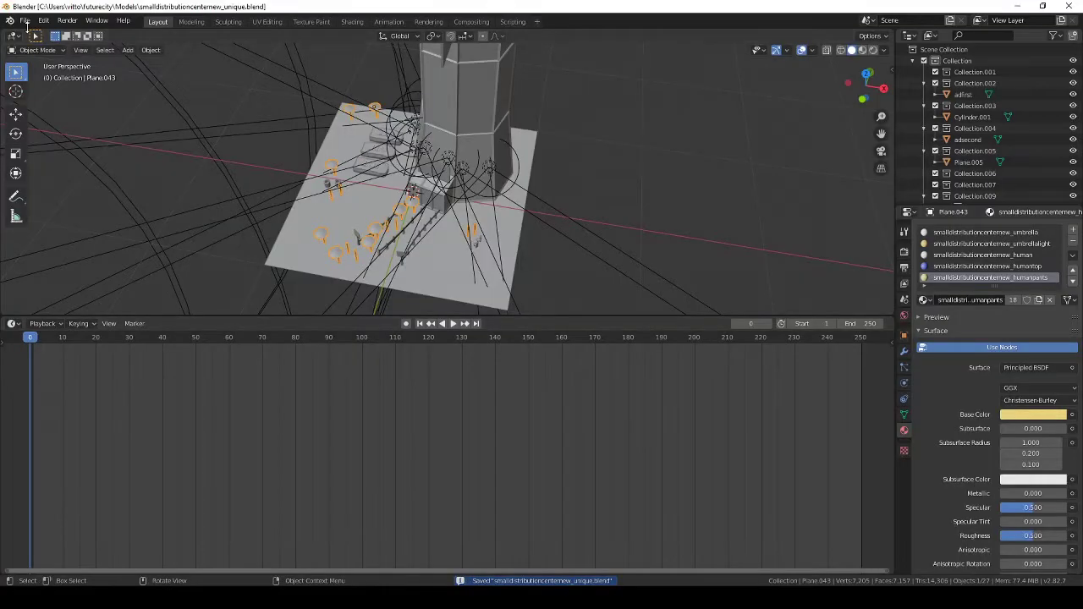
{"action": "left_click", "coordinate": [26, 20]}
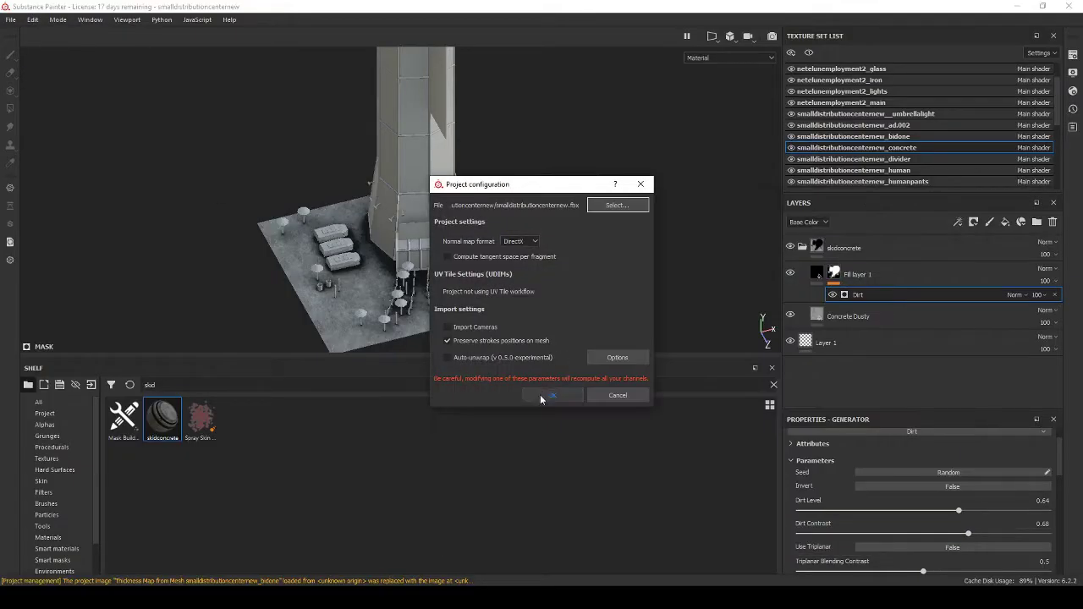
Reload the project with the re-exported smalldistributioncenternew.fbx mesh and orbit to check the tower
{"action": "left_click", "coordinate": [546, 395]}
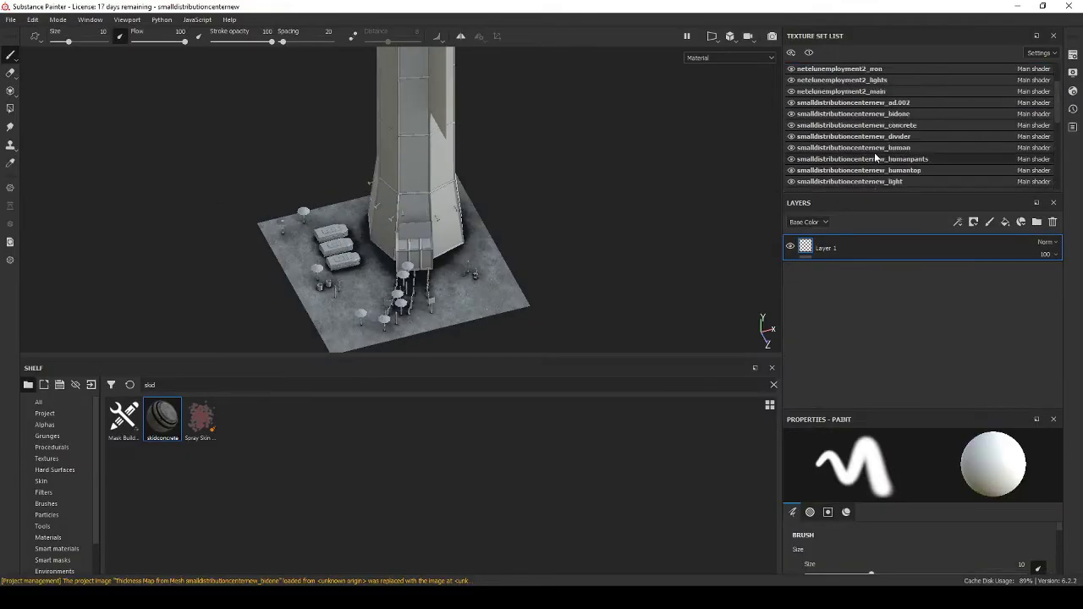
{"action": "scroll", "coordinate": [877, 156], "scroll_direction": "up", "scroll_amount": 2}
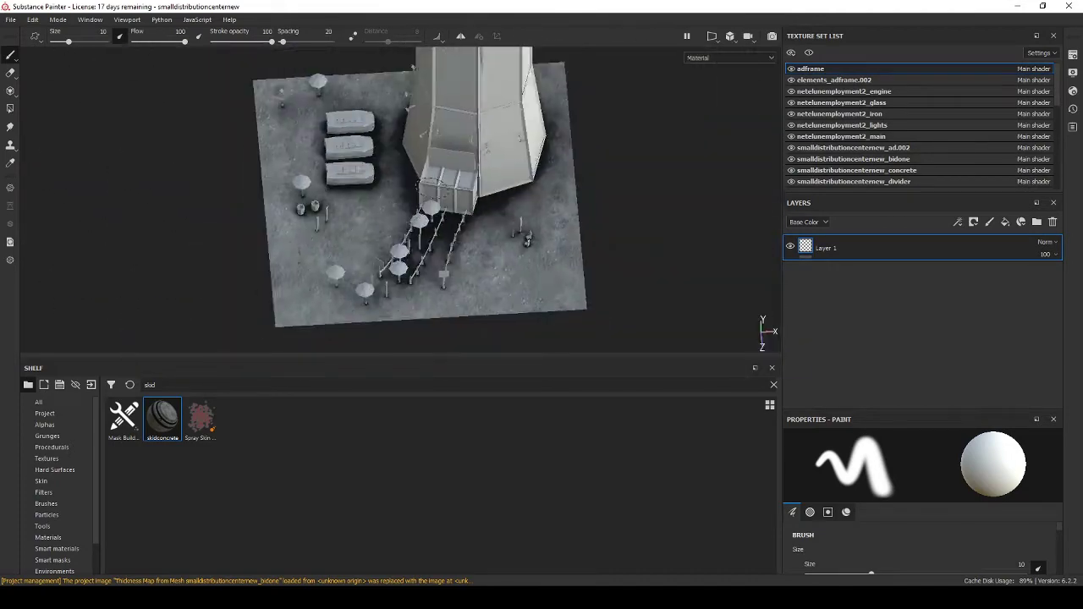
{"action": "mouse_move", "coordinate": [541, 246]}
{"action": "left_mouse_down", "text": "alt"}
{"action": "mouse_move", "coordinate": [491, 161]}
{"action": "mouse_move", "coordinate": [429, 188]}
{"action": "mouse_move", "coordinate": [559, 177]}
{"action": "left_mouse_up", "text": "alt"}
{"action": "scroll", "coordinate": [901, 156], "scroll_direction": "down", "scroll_amount": 5}
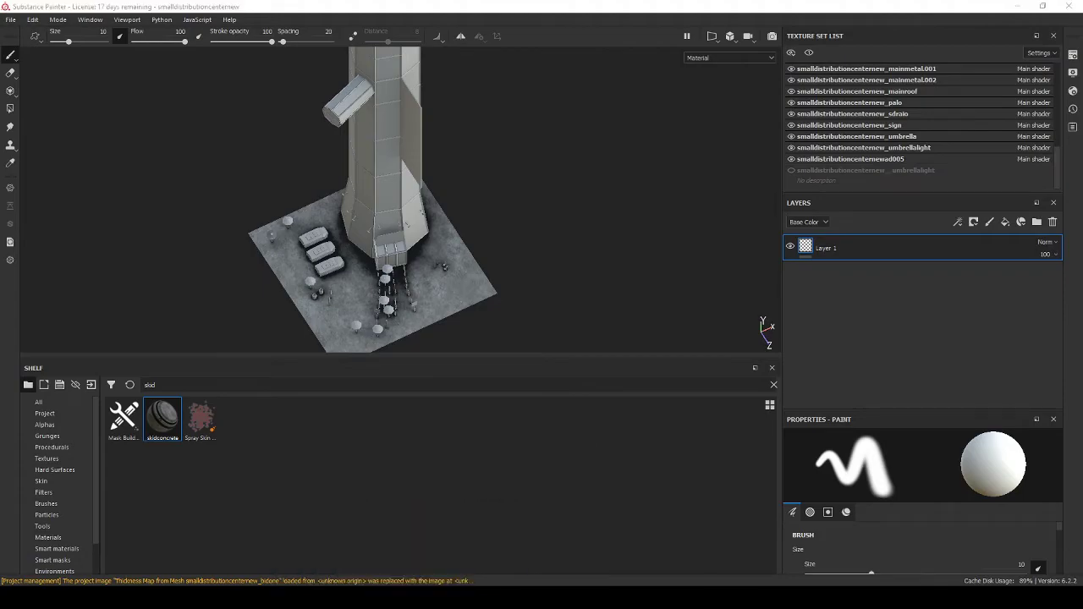
{"action": "key", "text": "alt+Tab"}
{"action": "key", "text": "alt+Tab"}
{"action": "key", "text": "alt+Tab"}
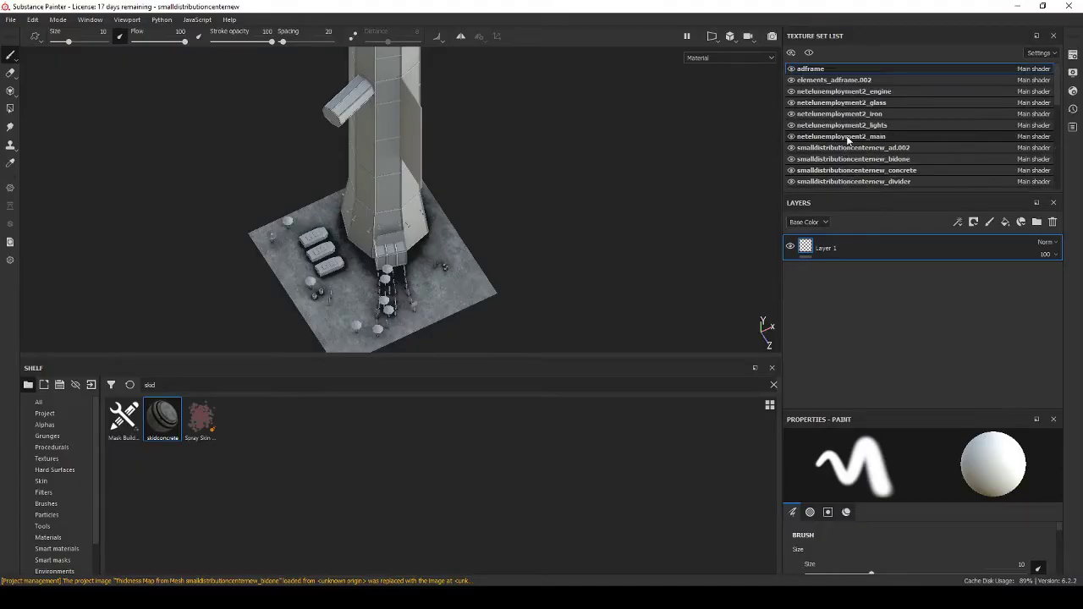
Add a new layer folder and instance it across all texture sets
{"action": "left_click", "coordinate": [1037, 222]}
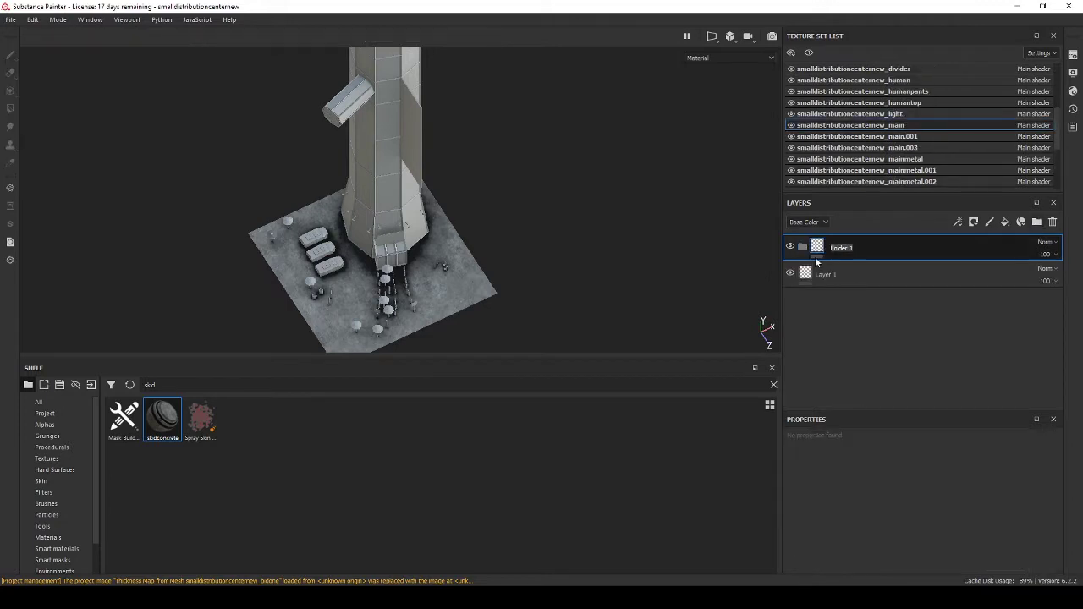
{"action": "type", "text": "main"}
{"action": "right_click", "coordinate": [862, 247]}
{"action": "left_click", "coordinate": [897, 148]}
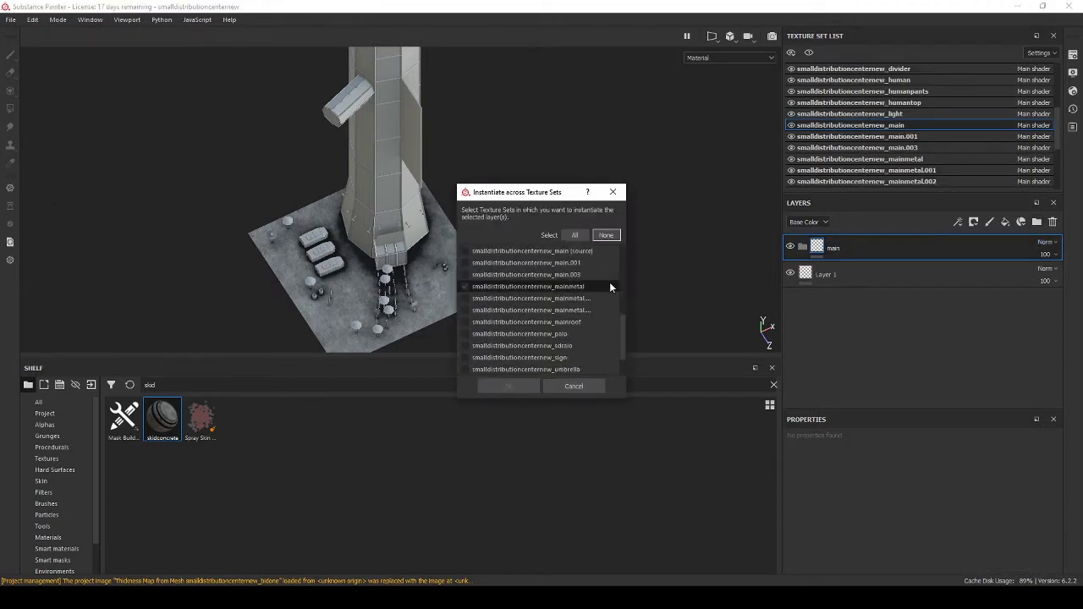
{"action": "left_click", "coordinate": [508, 386]}
Give the tower a blue fill layer with Metallic 0.69 and Roughness 0.24
{"action": "left_click", "coordinate": [1005, 222]}
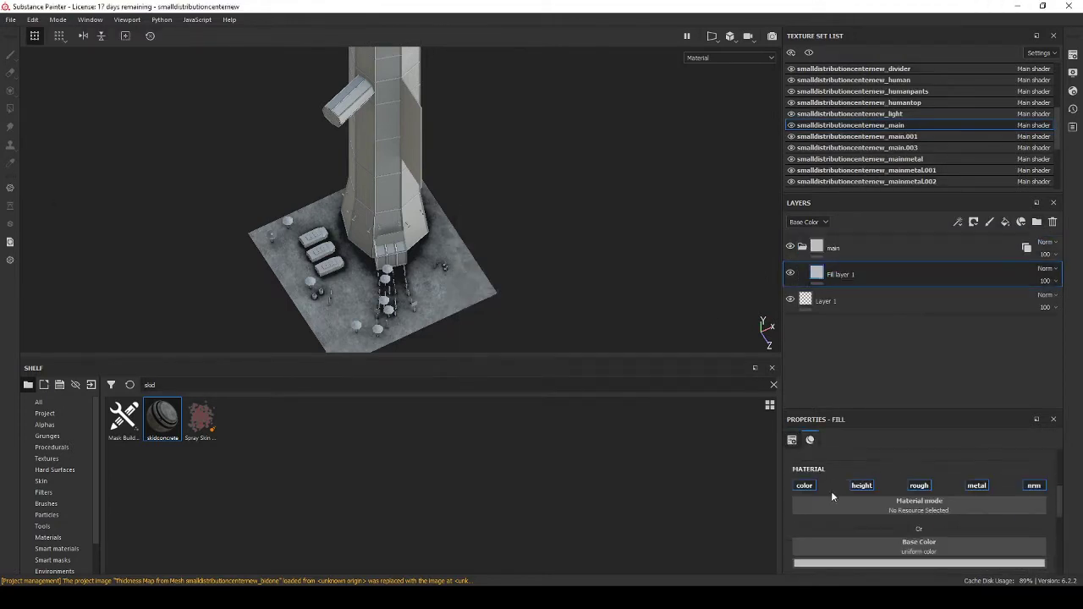
{"action": "left_click", "coordinate": [919, 563]}
{"action": "left_click", "coordinate": [866, 495]}
{"action": "key", "text": "f"}
{"action": "left_click_drag", "start_coordinate": [448, 360], "coordinate": [421, 464]}
{"action": "left_click", "coordinate": [919, 563]}
{"action": "left_click_drag", "start_coordinate": [984, 482], "coordinate": [984, 500]}
{"action": "scroll", "coordinate": [946, 508], "scroll_direction": "down", "scroll_amount": 3}
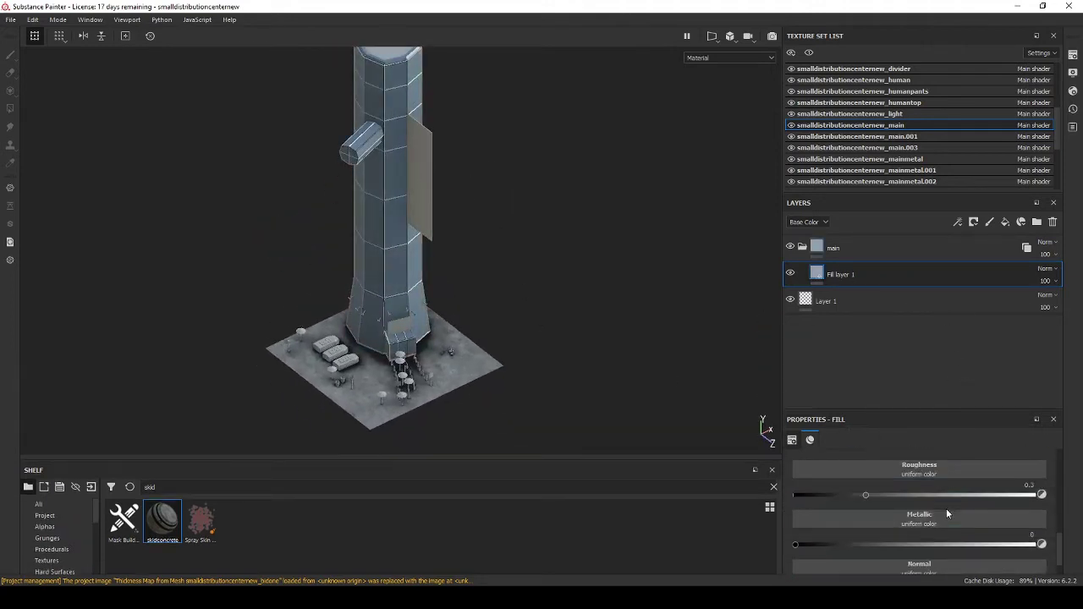
{"action": "left_click", "coordinate": [961, 544]}
{"action": "left_click", "coordinate": [851, 496]}
{"action": "scroll", "coordinate": [923, 516], "scroll_direction": "up", "scroll_amount": 5}
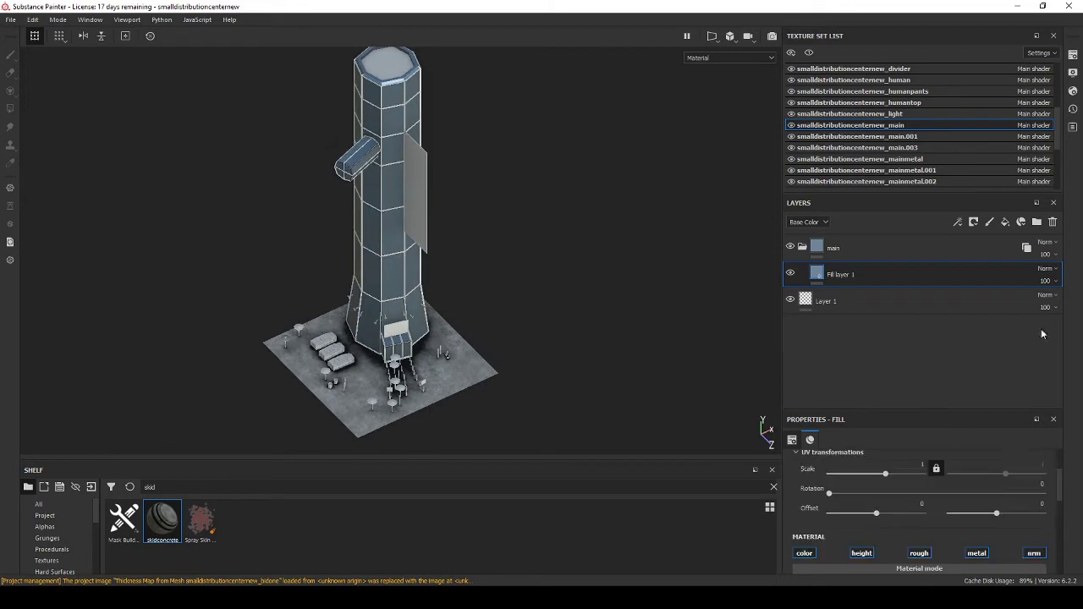
Check the texture set's channel list and fine-tune the tower's base colour
{"action": "left_click", "coordinate": [1073, 54]}
{"action": "left_click", "coordinate": [1038, 227]}
{"action": "left_click", "coordinate": [1043, 332]}
{"action": "scroll", "coordinate": [919, 508], "scroll_direction": "down", "scroll_amount": 2}
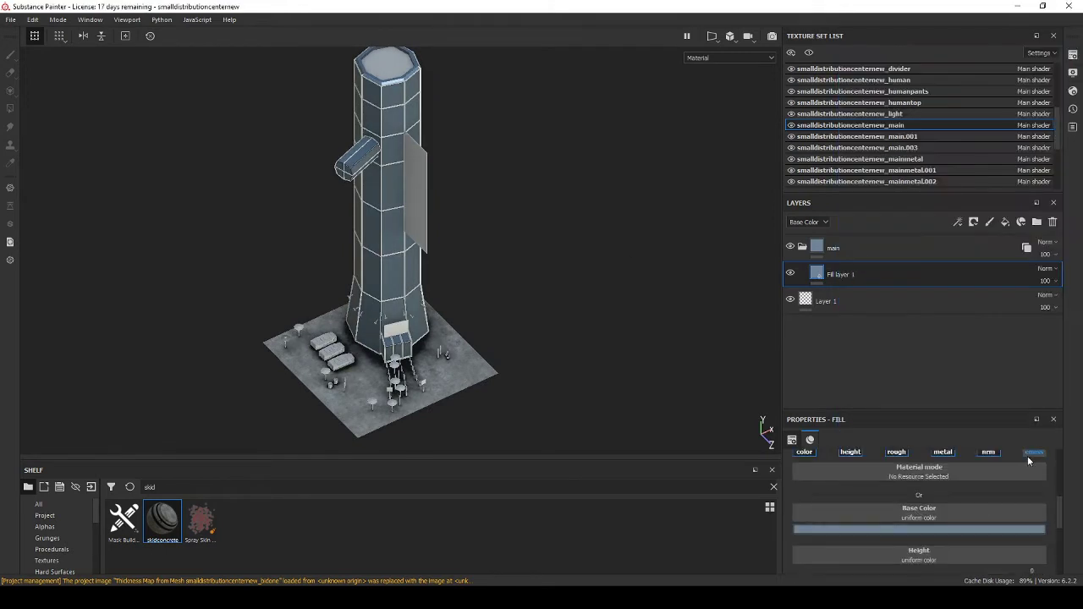
{"action": "left_click", "coordinate": [852, 512]}
{"action": "left_click", "coordinate": [919, 505]}
Add Fill layer 2 with its own base colour and a black mask
{"action": "left_click", "coordinate": [1004, 221]}
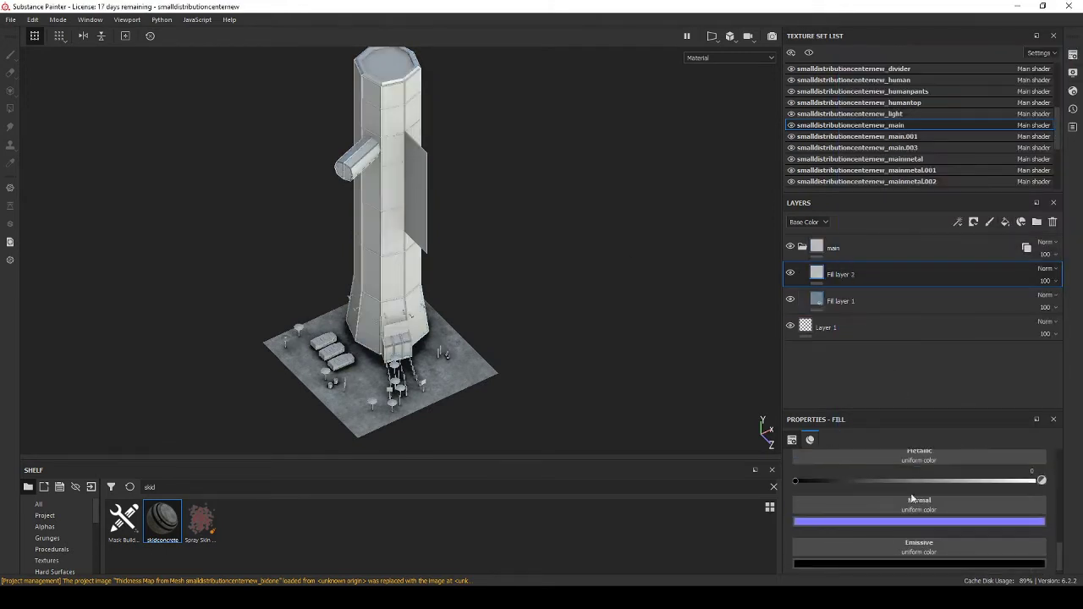
{"action": "left_click", "coordinate": [923, 524]}
{"action": "left_click", "coordinate": [961, 481]}
{"action": "scroll", "coordinate": [872, 503], "scroll_direction": "down", "scroll_amount": 3}
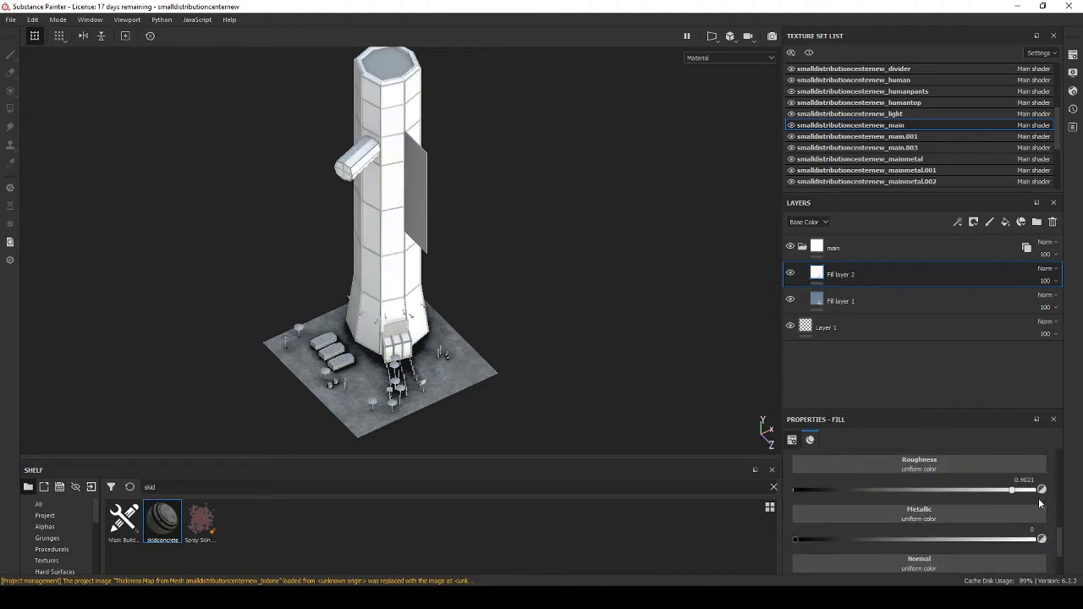
{"action": "scroll", "coordinate": [1039, 503], "scroll_direction": "up", "scroll_amount": 3}
{"action": "scroll", "coordinate": [1039, 503], "scroll_direction": "up", "scroll_amount": 3}
{"action": "left_click", "coordinate": [973, 222]}
Add a Dirt generator to Fill layer 2's mask, then delete it
{"action": "right_click", "coordinate": [834, 271]}
{"action": "left_click", "coordinate": [891, 458]}
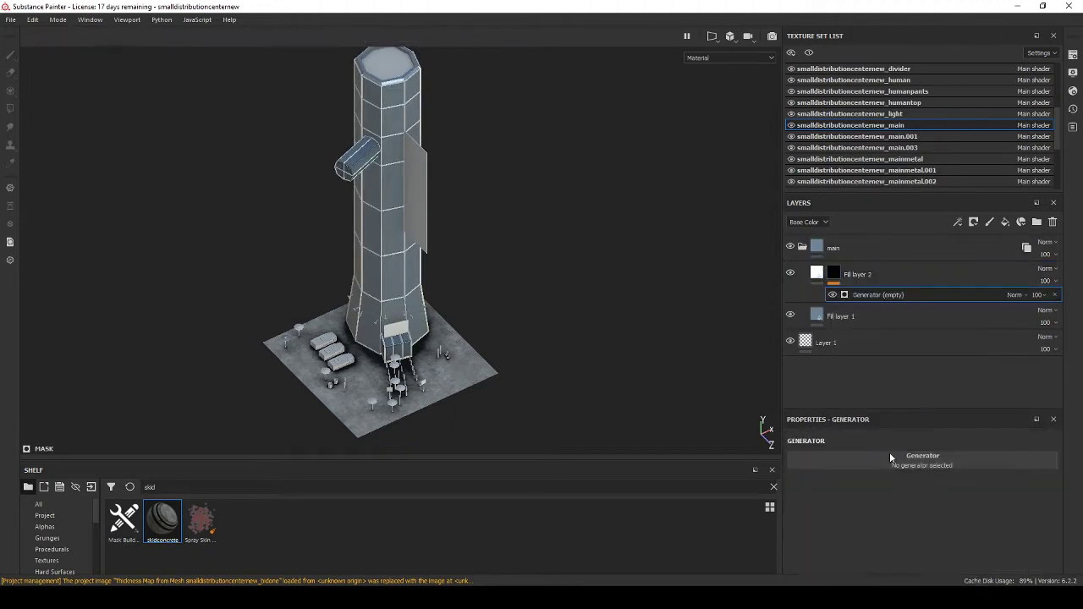
{"action": "left_click", "coordinate": [923, 397]}
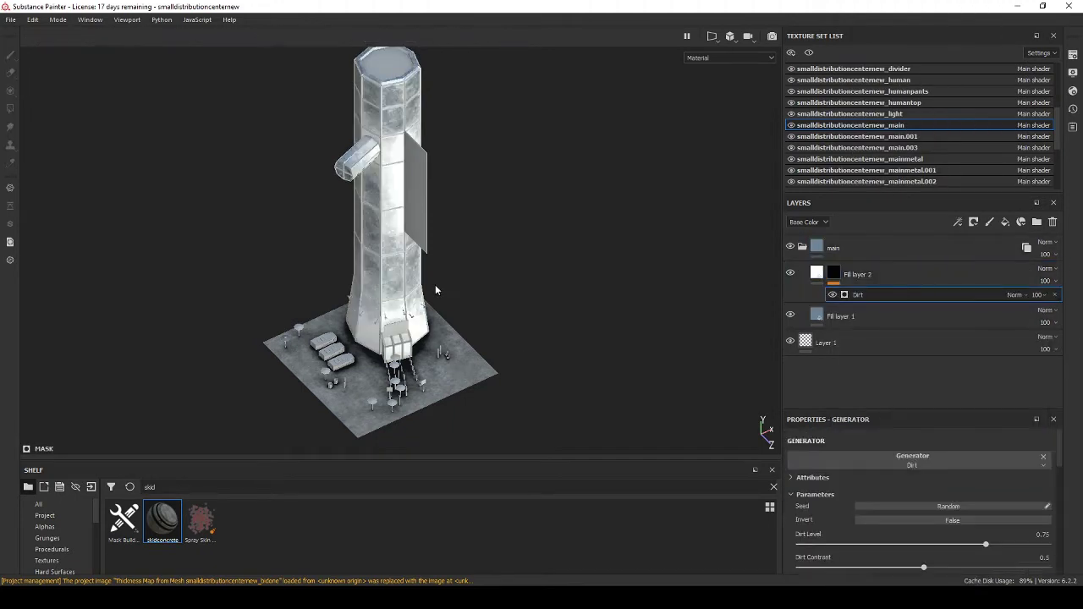
{"action": "key", "text": "Delete"}
Tint the second fill's base colour to a pale lavender
{"action": "left_click", "coordinate": [910, 557]}
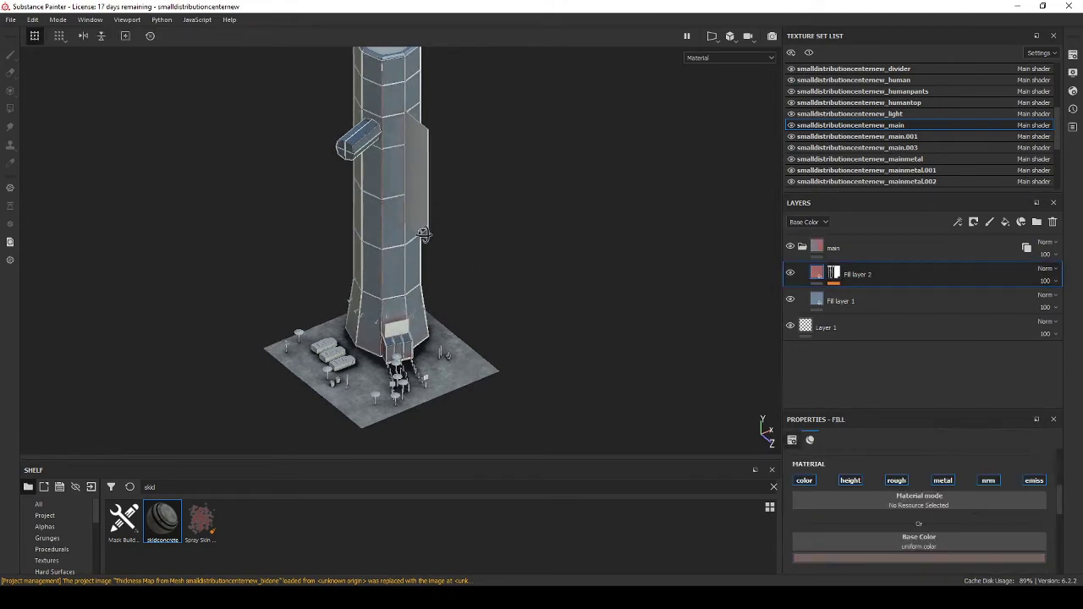
{"action": "scroll", "coordinate": [411, 278], "scroll_direction": "up", "scroll_amount": 5}
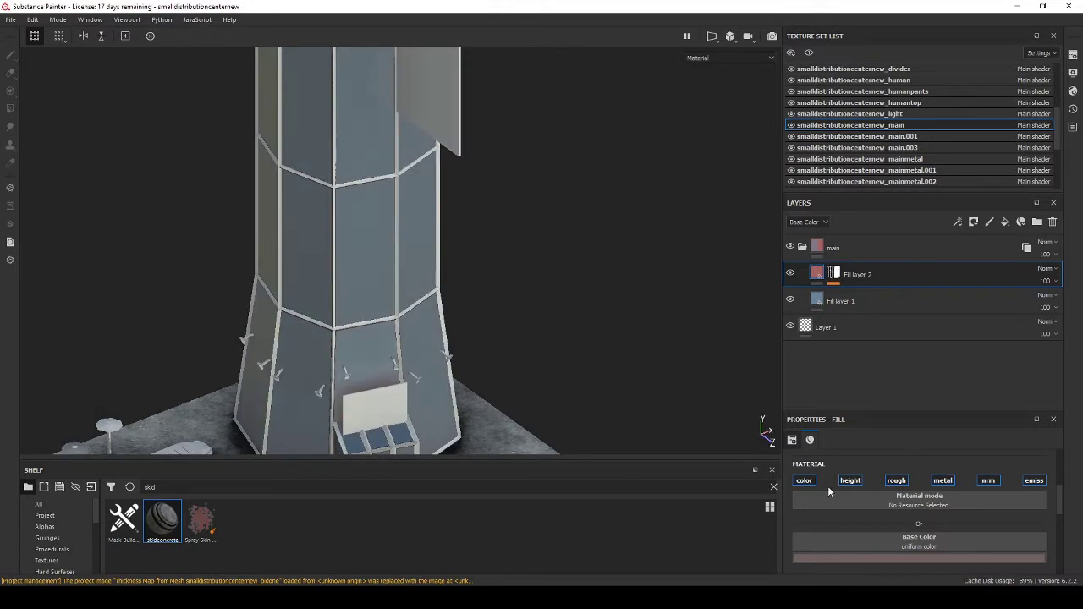
{"action": "left_click", "coordinate": [880, 558]}
{"action": "left_click", "coordinate": [880, 436]}
{"action": "left_click", "coordinate": [939, 558]}
{"action": "left_click_drag", "start_coordinate": [1015, 531], "coordinate": [1016, 505]}
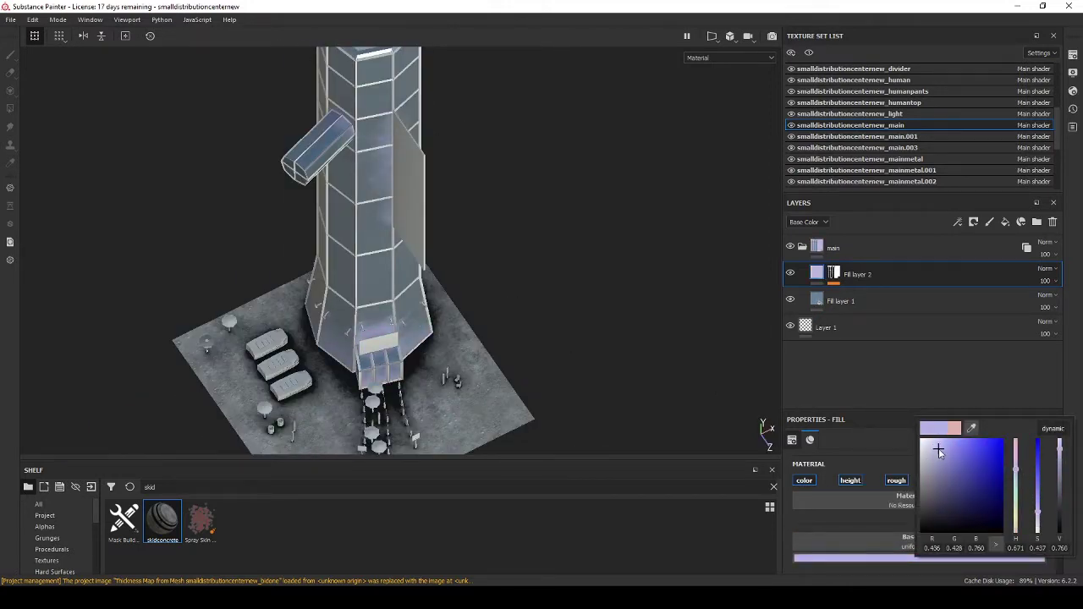
{"action": "left_click_drag", "start_coordinate": [380, 279], "coordinate": [332, 272], "text": "alt"}
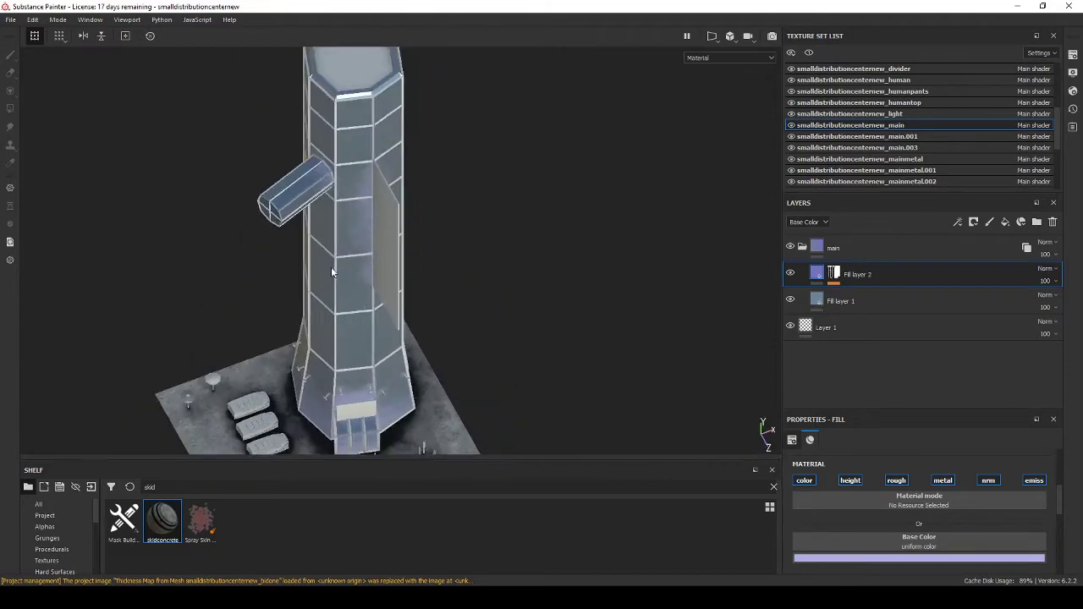
Raise the mask's Grunge Amount to 0.58 and increase its Dirt Contrast
{"action": "scroll", "coordinate": [956, 545], "scroll_direction": "down", "scroll_amount": 2}
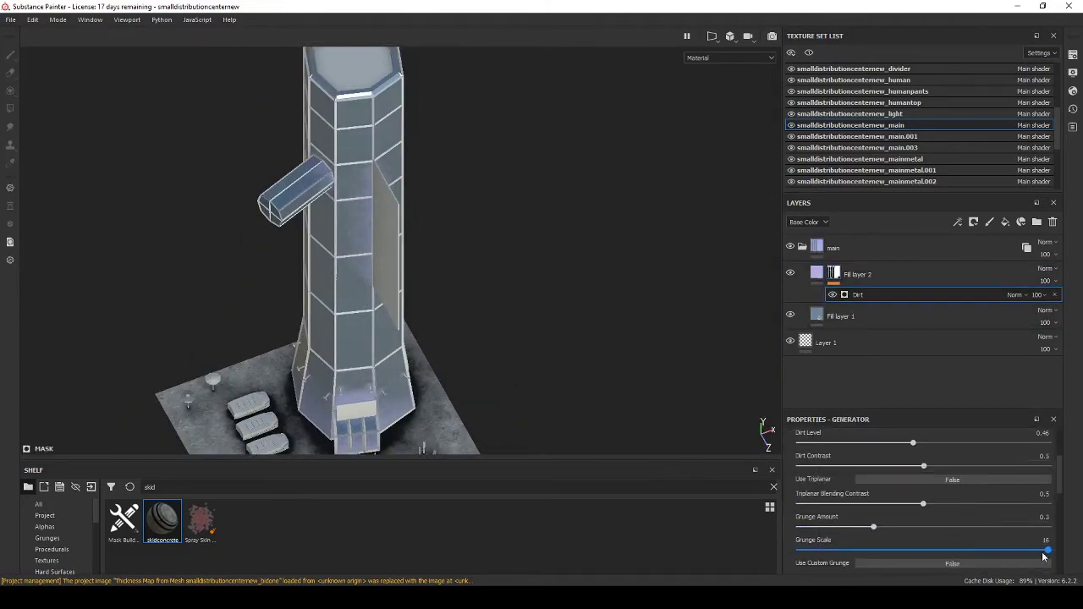
{"action": "left_click_drag", "start_coordinate": [873, 526], "coordinate": [942, 526]}
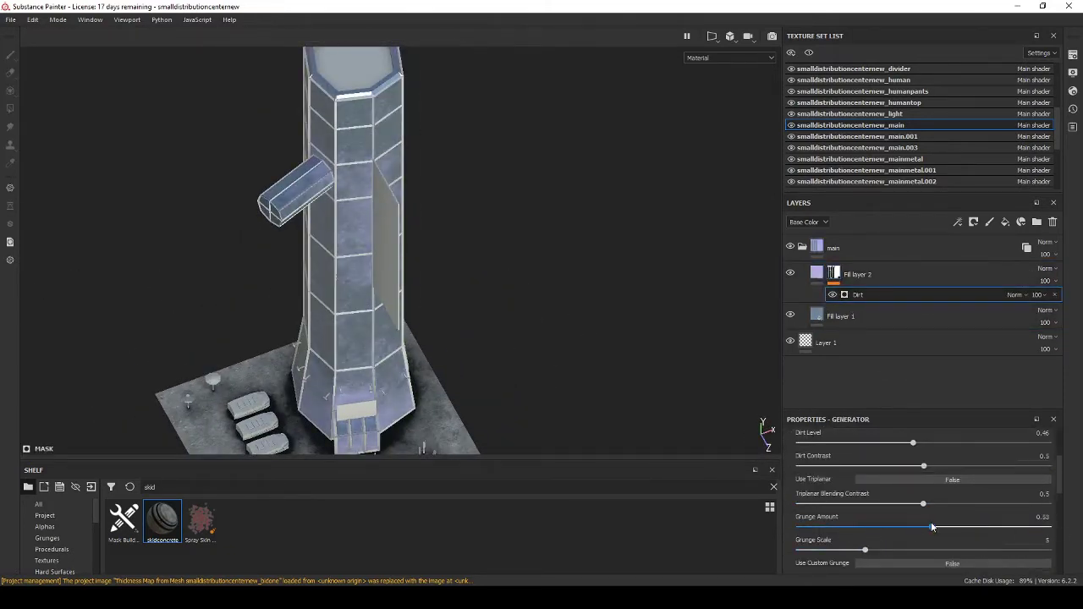
{"action": "left_click_drag", "start_coordinate": [423, 321], "coordinate": [423, 290], "text": "alt"}
{"action": "scroll", "coordinate": [942, 524], "scroll_direction": "up", "scroll_amount": 1}
{"action": "left_click_drag", "start_coordinate": [924, 501], "coordinate": [1048, 500]}
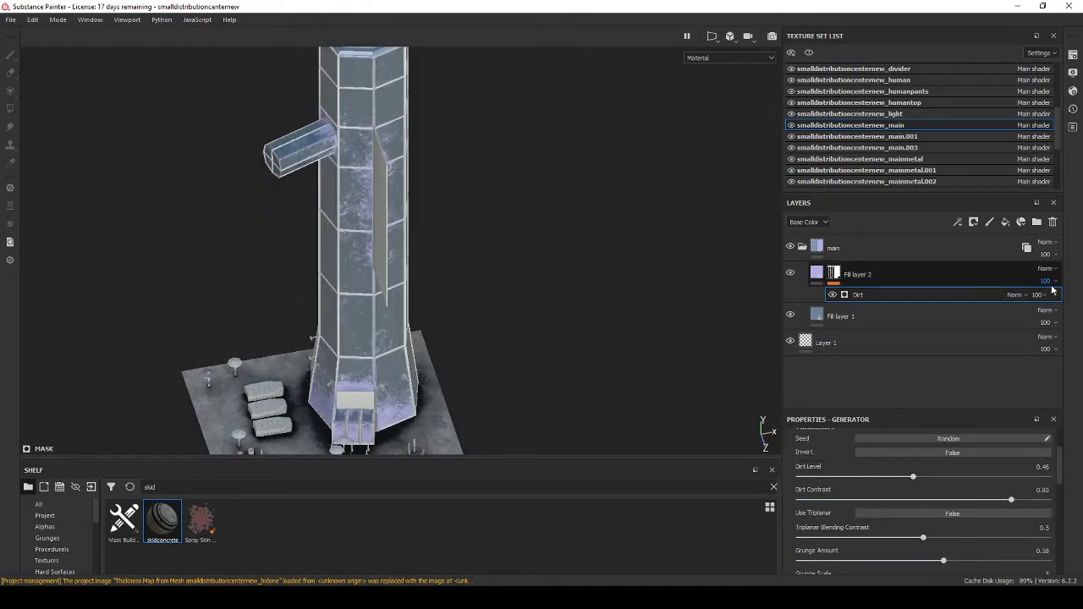
Fade the lavender fill layer to 11 opacity and view the whole tower
{"action": "left_click_drag", "start_coordinate": [1053, 289], "coordinate": [1044, 305]}
{"action": "scroll", "coordinate": [598, 232], "scroll_direction": "down", "scroll_amount": 3}
{"action": "scroll", "coordinate": [488, 264], "scroll_direction": "up", "scroll_amount": 4}
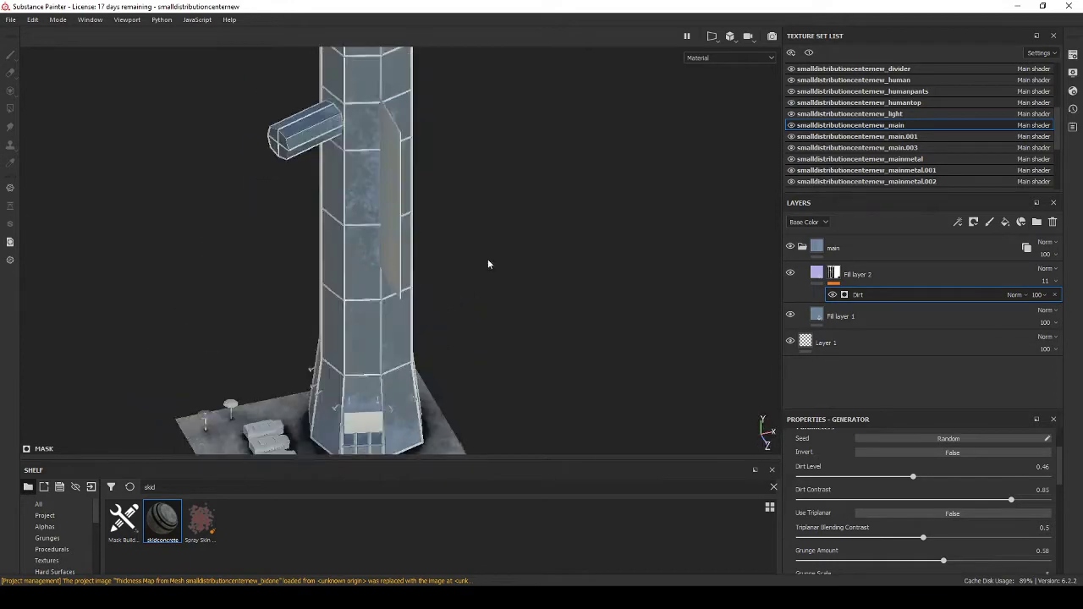
{"action": "scroll", "coordinate": [488, 264], "scroll_direction": "down", "scroll_amount": 2}
{"action": "left_click_drag", "start_coordinate": [488, 264], "coordinate": [508, 254], "text": "alt"}
{"action": "scroll", "coordinate": [508, 253], "scroll_direction": "down", "scroll_amount": 2}
Save the main folder as a smart material named androidDistr
{"action": "left_click", "coordinate": [802, 247]}
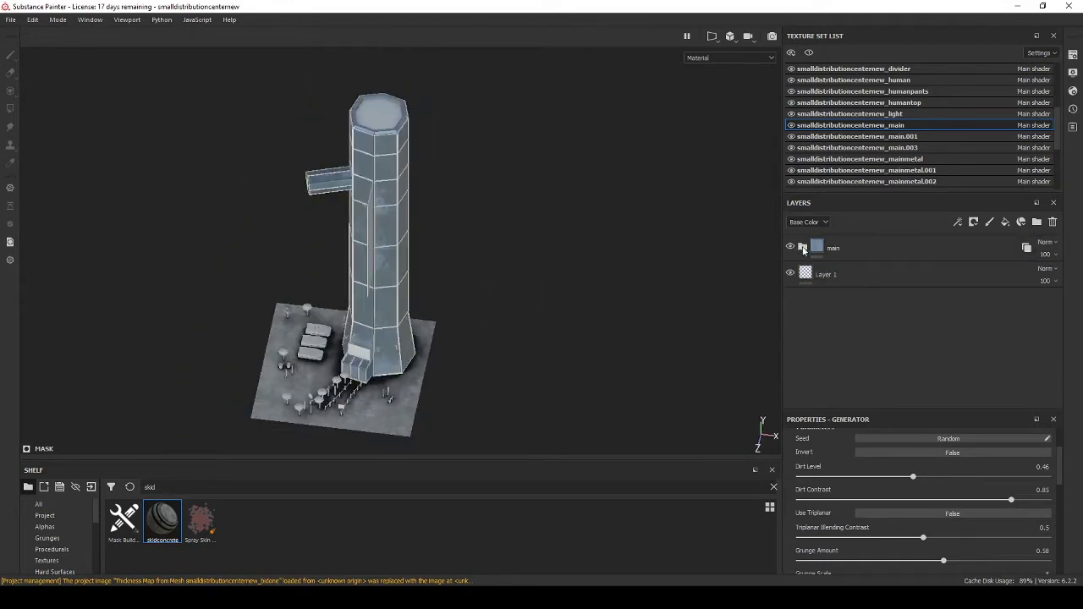
{"action": "right_click", "coordinate": [846, 252]}
{"action": "left_click", "coordinate": [885, 321]}
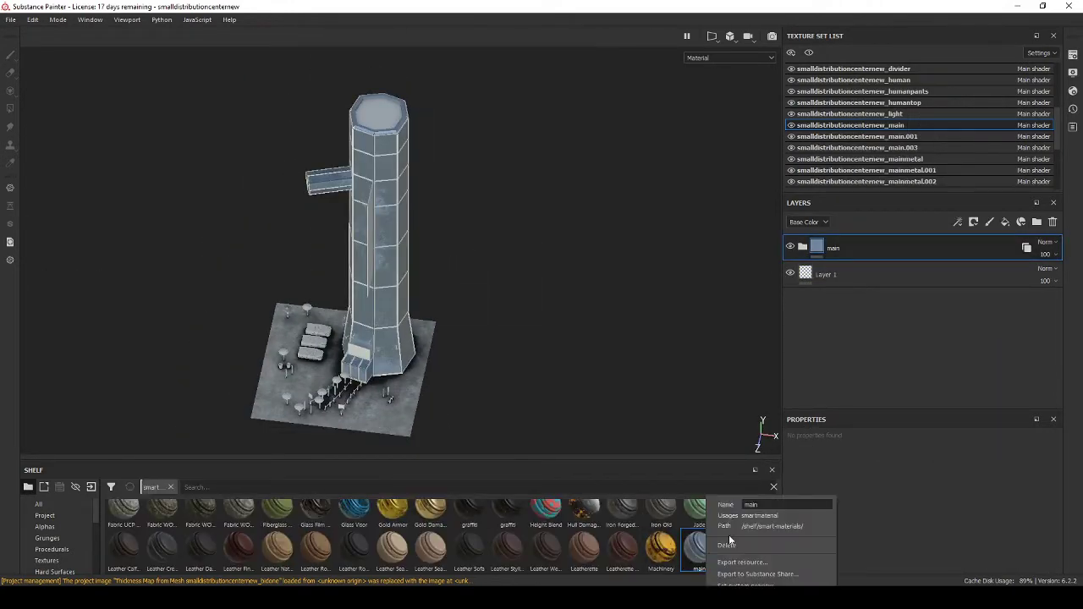
{"action": "right_click", "coordinate": [694, 546]}
{"action": "double_click", "coordinate": [744, 506]}
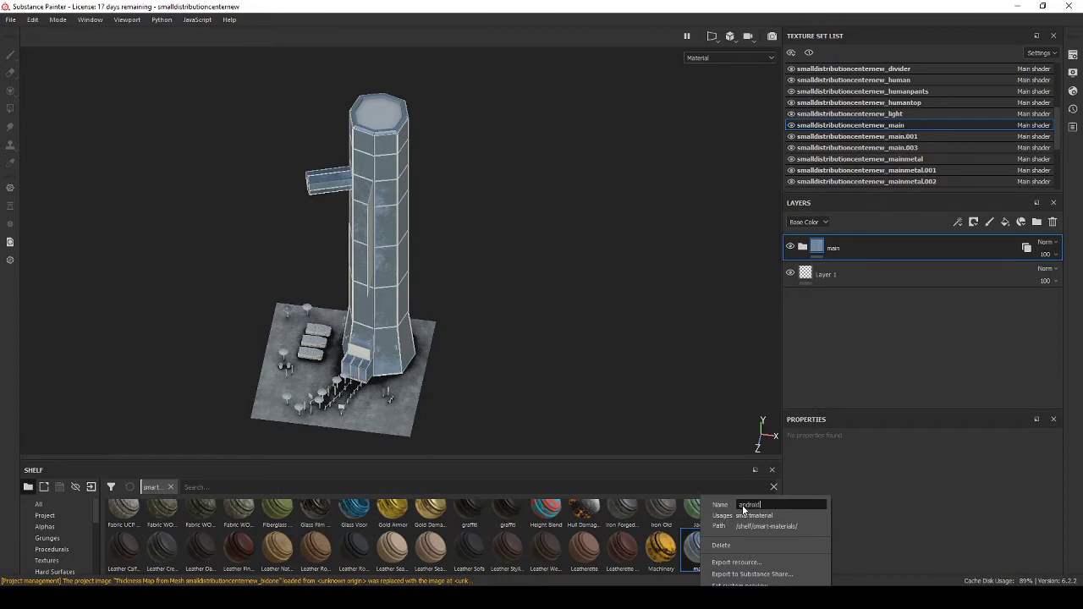
{"action": "type", "text": "Distr"}
{"action": "key", "text": "Return"}
Replace the original main folder with androidDistr, nested inside the main folder
{"action": "left_click_drag", "start_coordinate": [375, 280], "coordinate": [474, 269], "text": "alt"}
{"action": "key", "text": "Delete"}
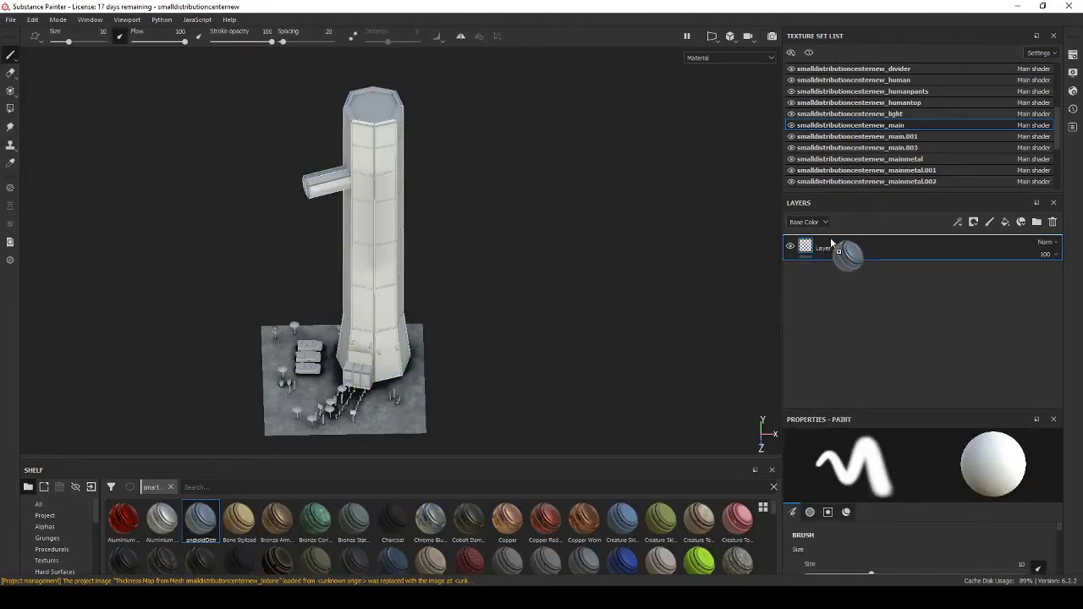
{"action": "left_click_drag", "start_coordinate": [201, 517], "coordinate": [851, 249]}
{"action": "left_click_drag", "start_coordinate": [508, 245], "coordinate": [576, 242], "text": "alt"}
{"action": "right_click", "coordinate": [843, 248]}
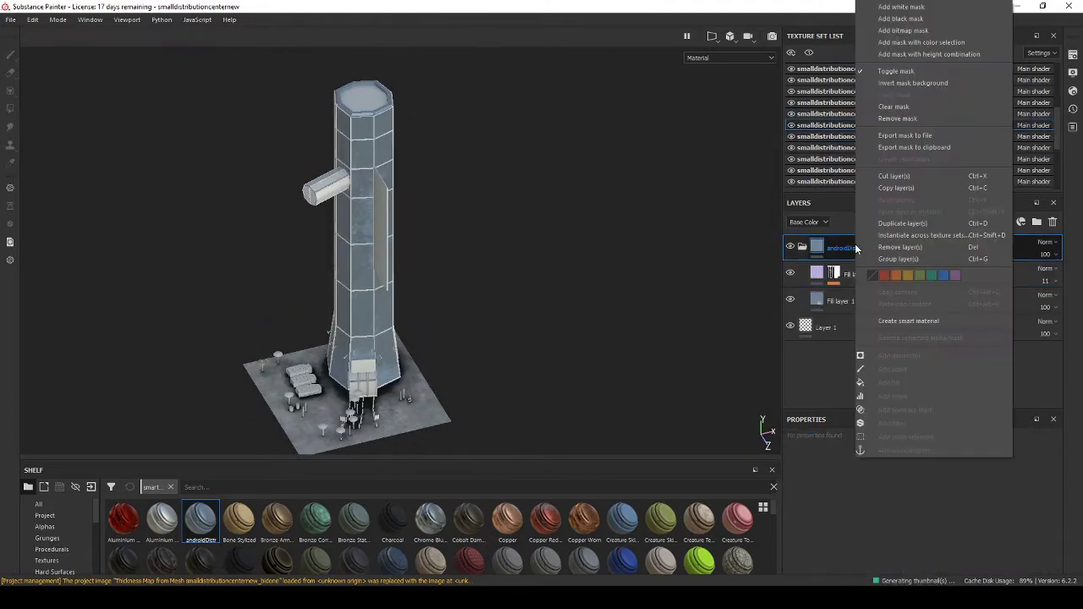
{"action": "left_click", "coordinate": [1037, 229]}
{"action": "left_click_drag", "start_coordinate": [794, 281], "coordinate": [853, 249]}
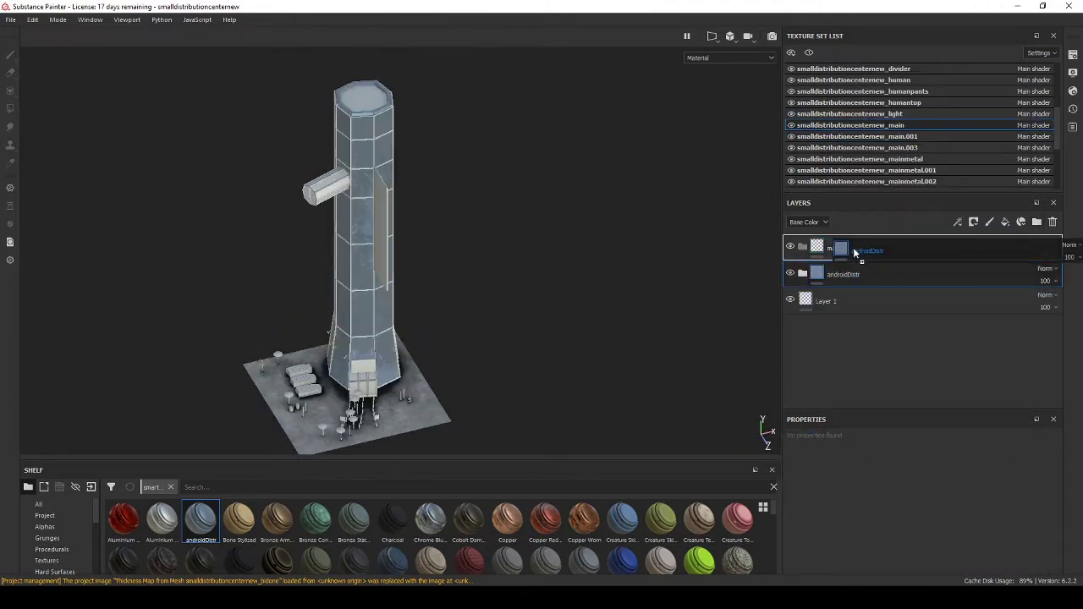
{"action": "right_click", "coordinate": [853, 248]}
{"action": "left_click", "coordinate": [889, 356]}
{"action": "left_click", "coordinate": [508, 386]}
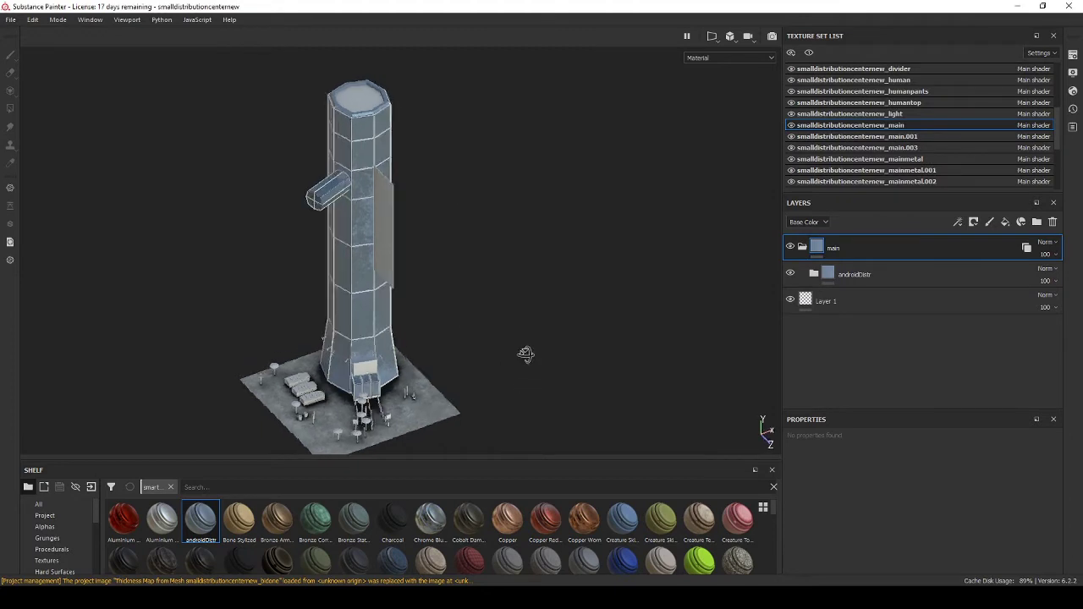
In the mainmetal texture set, add a fill layer in a folder shared across texture sets
{"action": "left_click", "coordinate": [860, 159]}
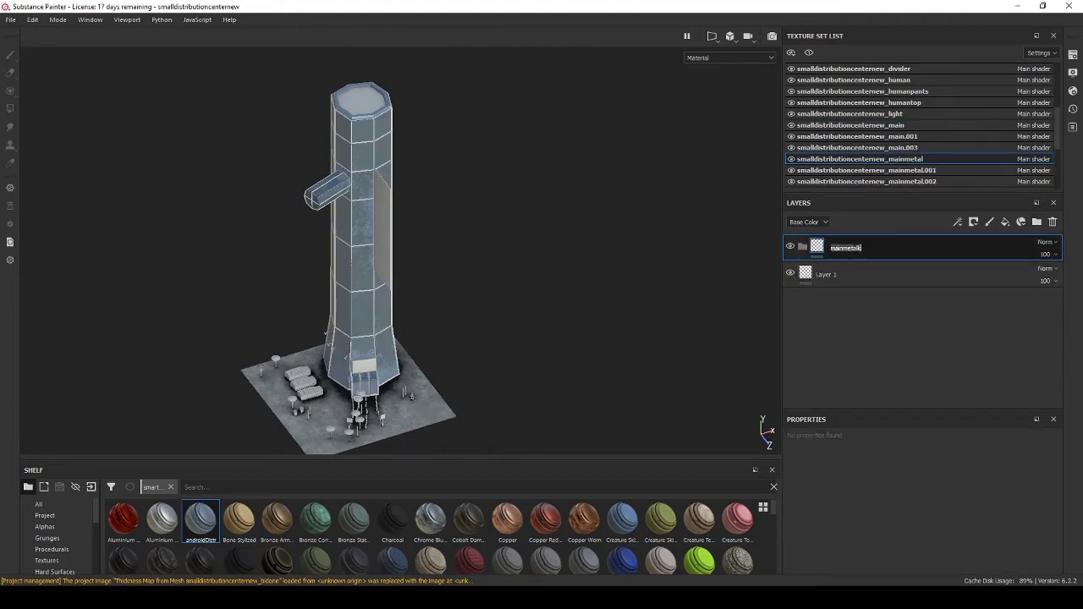
{"action": "left_click", "coordinate": [1005, 222]}
{"action": "right_click", "coordinate": [846, 249]}
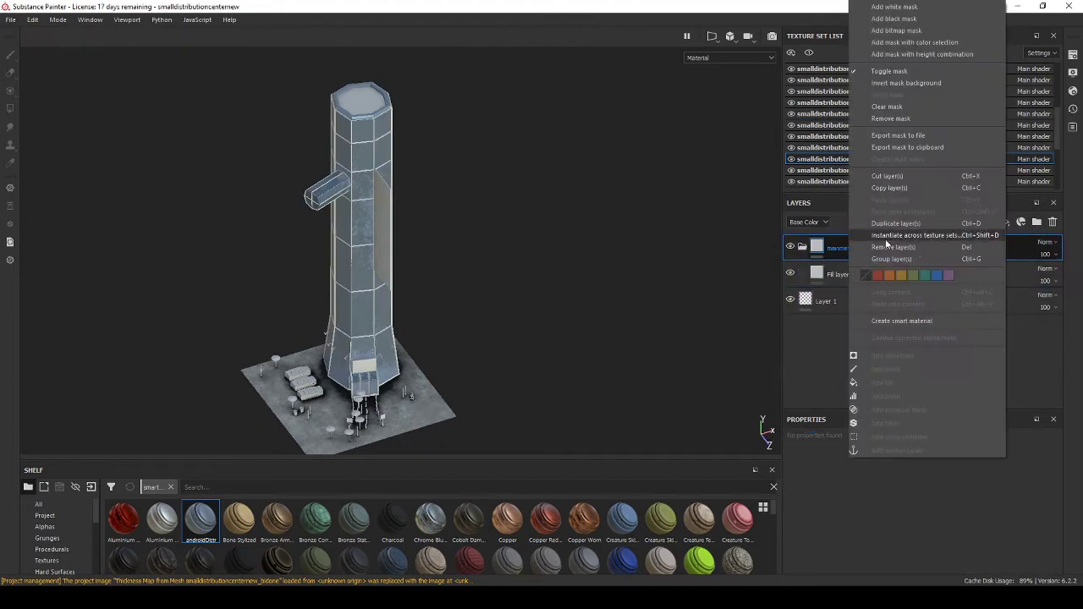
{"action": "left_click", "coordinate": [888, 232]}
{"action": "left_click", "coordinate": [507, 385]}
{"action": "left_click", "coordinate": [851, 279]}
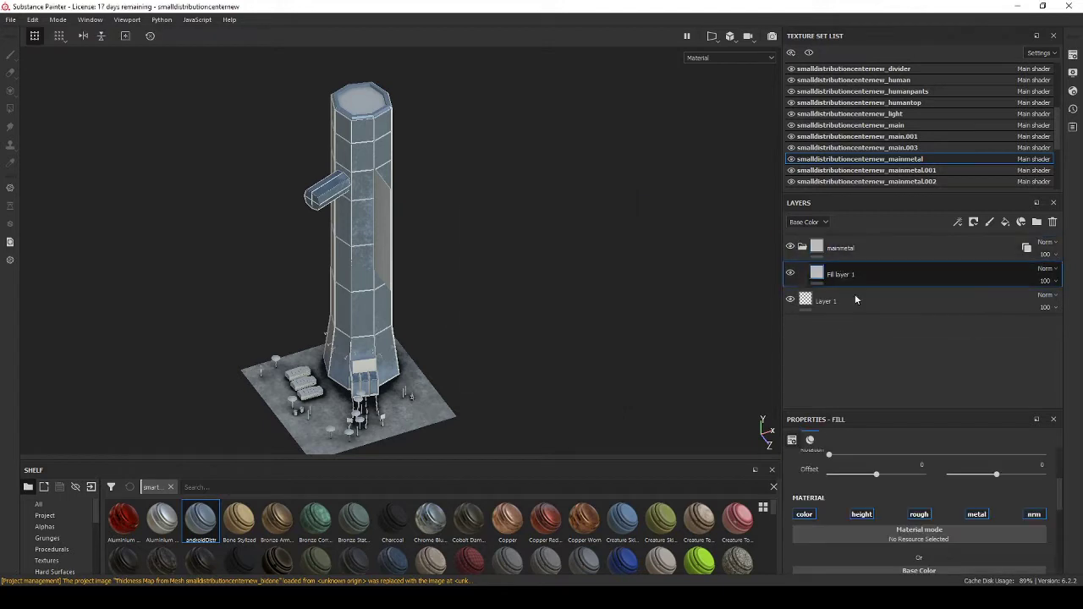
{"action": "left_click", "coordinate": [915, 525]}
Raise the metal fill's roughness to about 0.63
{"action": "scroll", "coordinate": [897, 500], "scroll_direction": "down", "scroll_amount": 5}
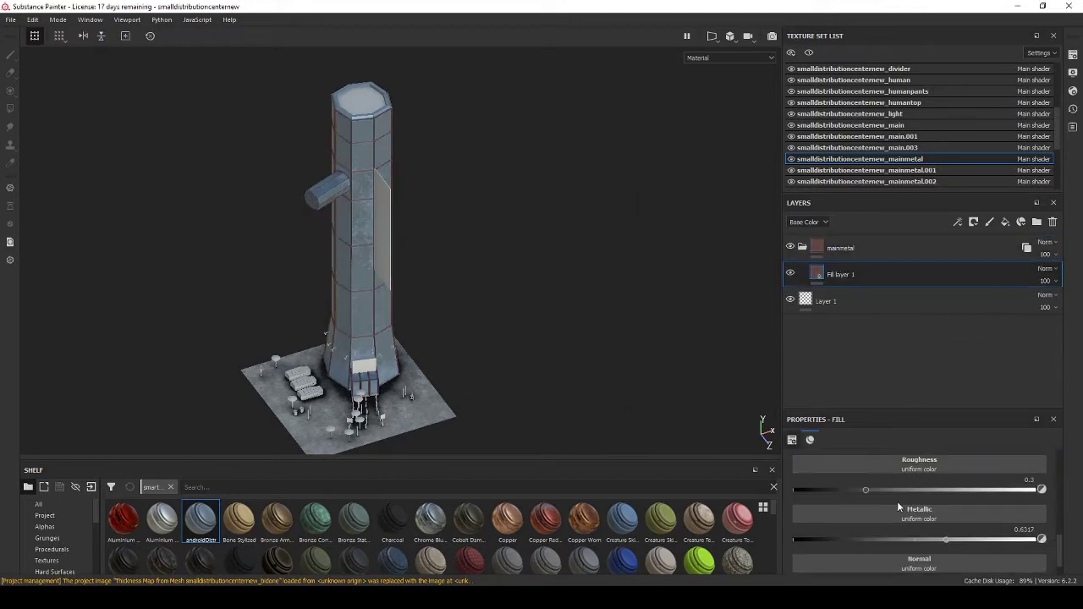
{"action": "left_click_drag", "start_coordinate": [538, 290], "coordinate": [574, 282], "text": "alt"}
{"action": "scroll", "coordinate": [888, 127], "scroll_direction": "down", "scroll_amount": 3}
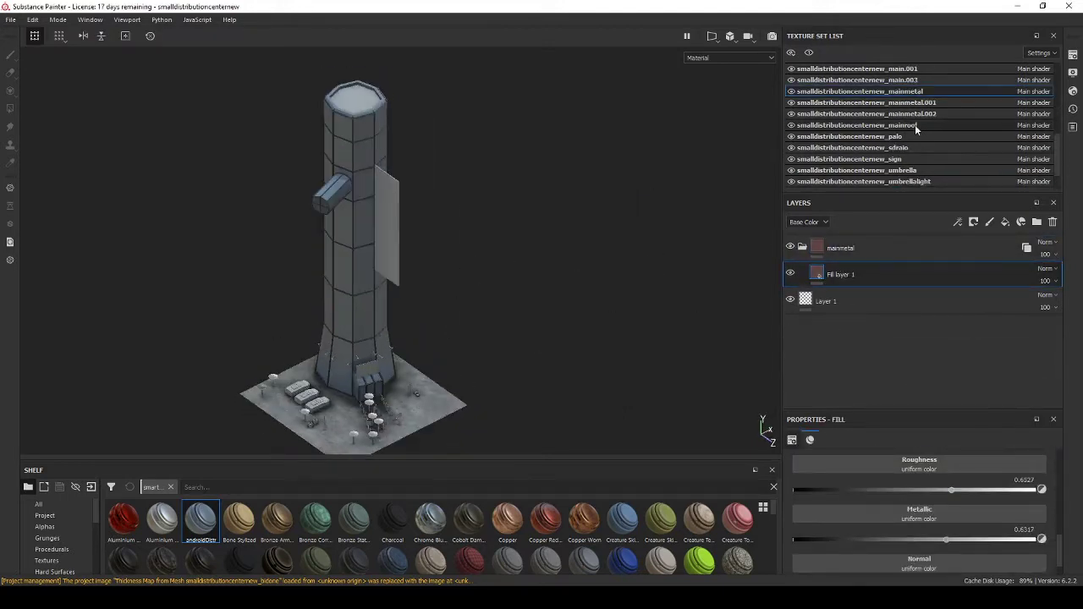
On the mainroof texture set, give the roof fill a dark base-colour texture
{"action": "left_click", "coordinate": [857, 124]}
{"action": "left_click", "coordinate": [919, 474]}
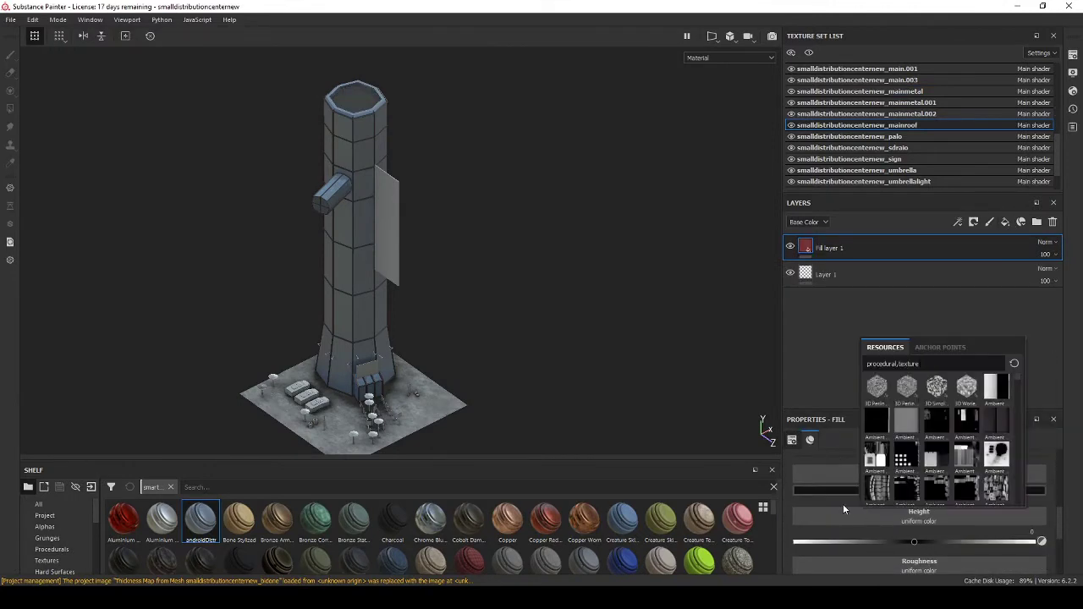
{"action": "left_click", "coordinate": [966, 407]}
{"action": "scroll", "coordinate": [897, 507], "scroll_direction": "down", "scroll_amount": 3}
Add a black mask with a Dirt generator to the roof fill
{"action": "right_click", "coordinate": [846, 248]}
{"action": "left_click", "coordinate": [897, 38]}
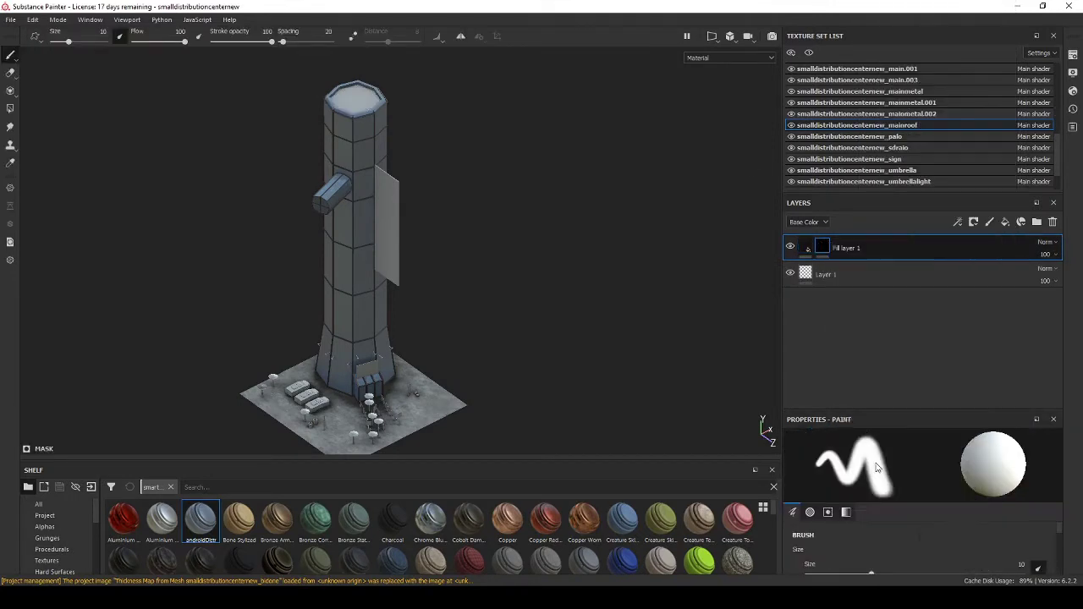
{"action": "left_click", "coordinate": [958, 221]}
{"action": "left_click", "coordinate": [913, 457]}
{"action": "left_click", "coordinate": [931, 338]}
{"action": "scroll", "coordinate": [373, 167], "scroll_direction": "up", "scroll_amount": 3}
{"action": "scroll", "coordinate": [373, 167], "scroll_direction": "down", "scroll_amount": 3}
Add a second roof fill with a dark blue base colour and roughness 0.3986
{"action": "left_click", "coordinate": [846, 248]}
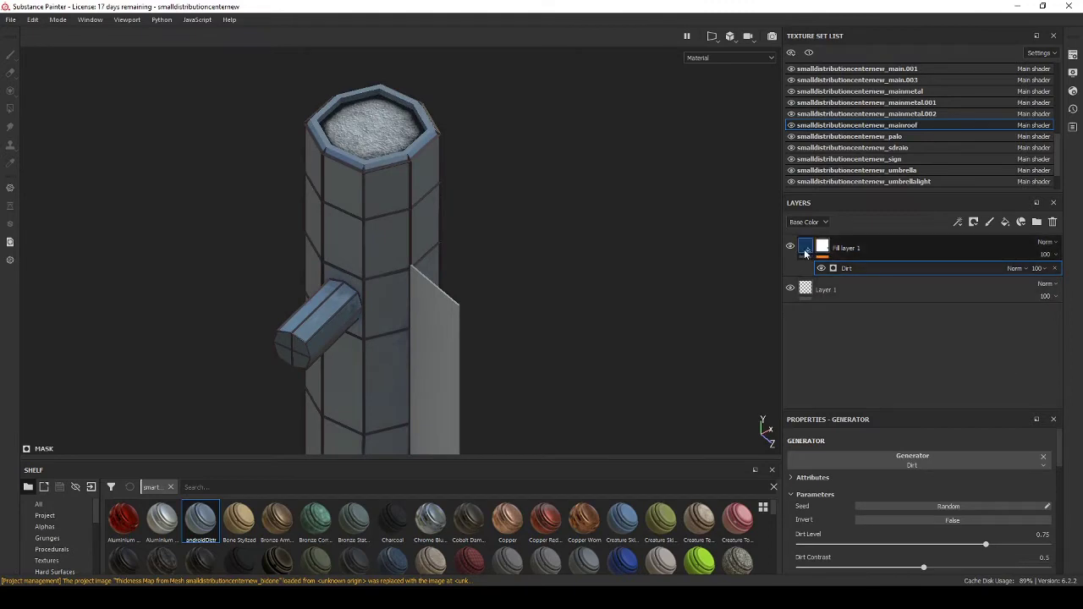
{"action": "left_click", "coordinate": [1005, 221]}
{"action": "left_click_drag", "start_coordinate": [847, 245], "coordinate": [846, 292]}
{"action": "left_click", "coordinate": [990, 554]}
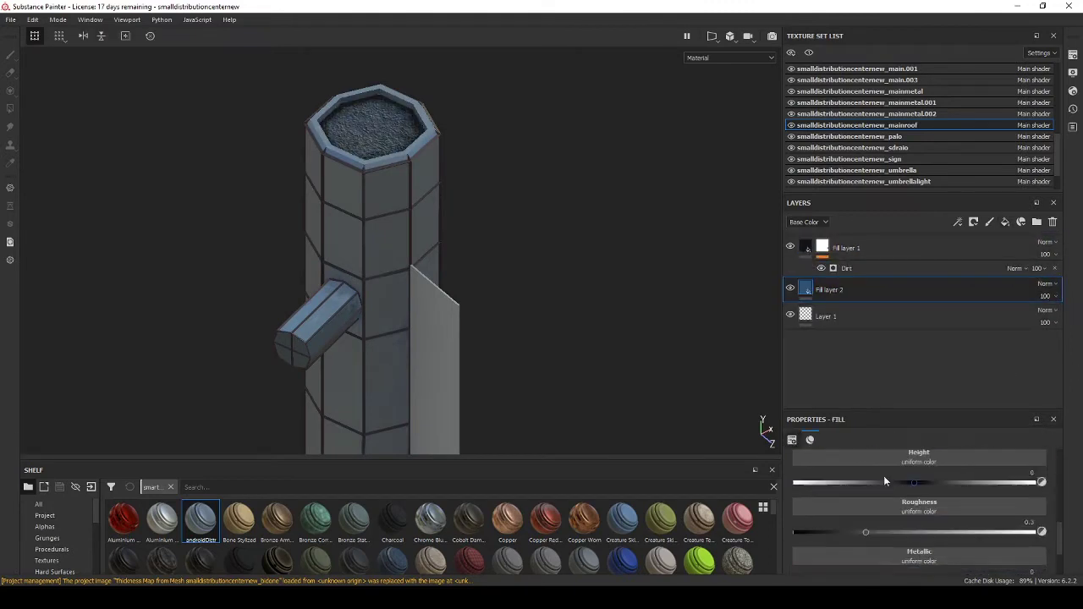
{"action": "scroll", "coordinate": [883, 475], "scroll_direction": "down", "scroll_amount": 3}
{"action": "left_click", "coordinate": [889, 499]}
{"action": "scroll", "coordinate": [532, 258], "scroll_direction": "down", "scroll_amount": 3}
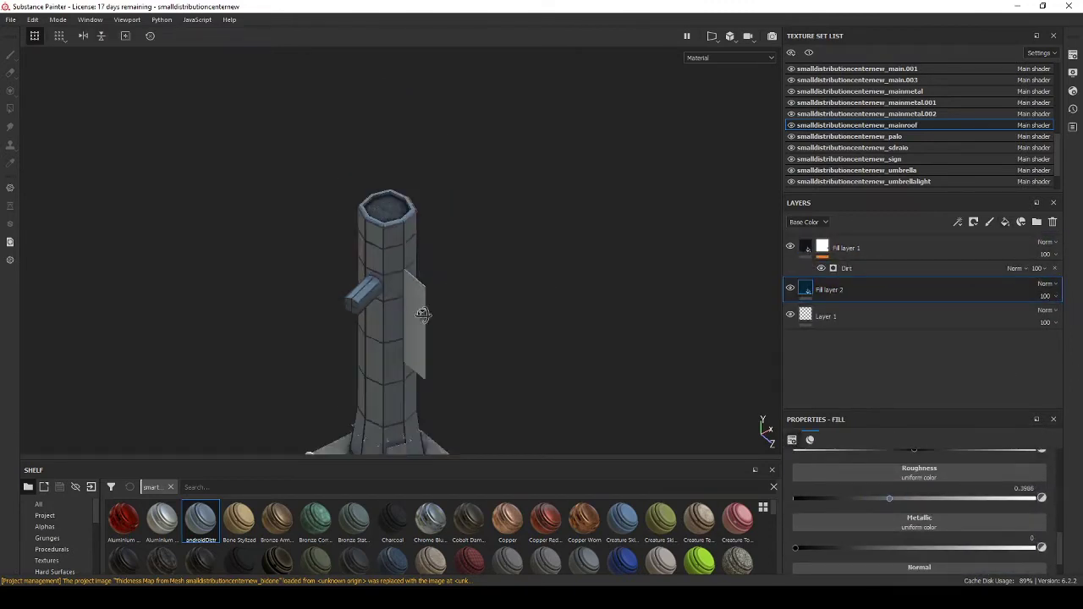
{"action": "scroll", "coordinate": [531, 258], "scroll_direction": "down", "scroll_amount": 2}
{"action": "left_click", "coordinate": [846, 248]}
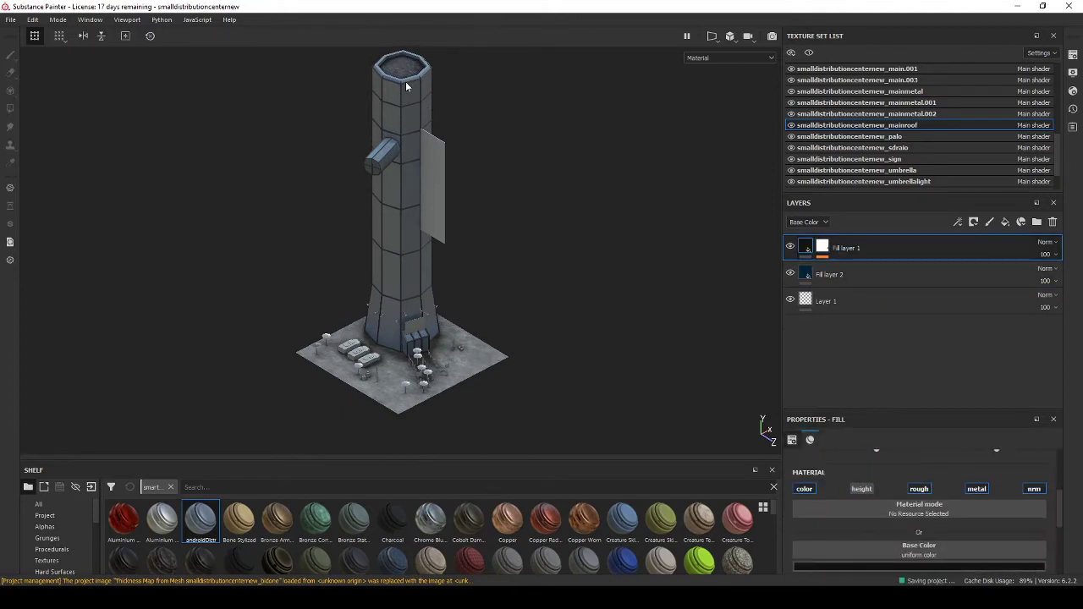
{"action": "scroll", "coordinate": [406, 84], "scroll_direction": "up", "scroll_amount": 3}
{"action": "scroll", "coordinate": [428, 109], "scroll_direction": "down", "scroll_amount": 3}
Return to the main texture set and inspect the tower from a lower angle
{"action": "scroll", "coordinate": [908, 88], "scroll_direction": "up", "scroll_amount": 3}
{"action": "left_click", "coordinate": [908, 91]}
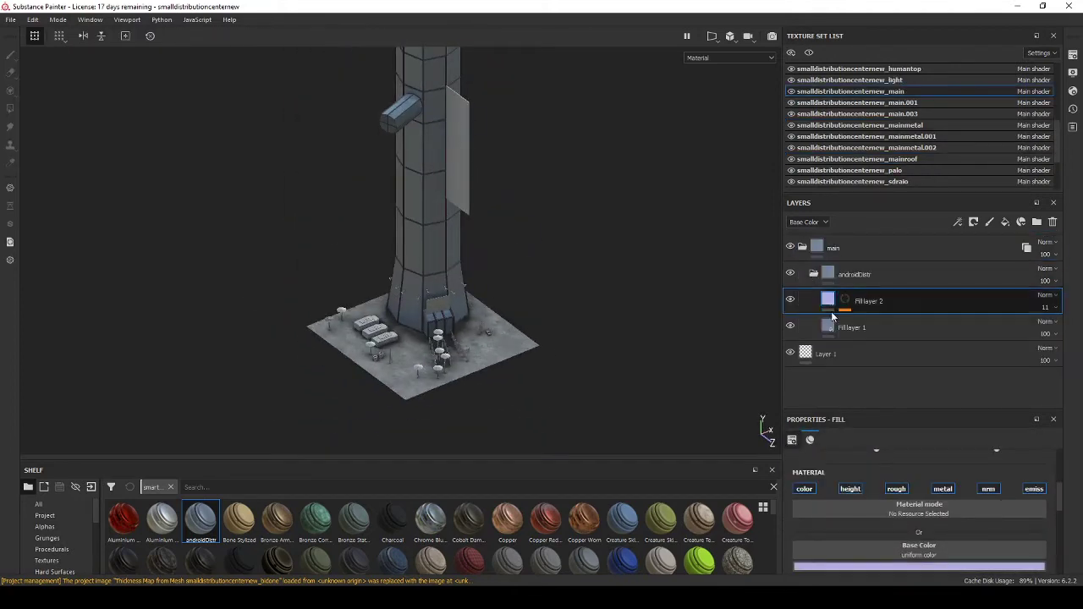
{"action": "left_click_drag", "start_coordinate": [508, 176], "coordinate": [500, 243], "text": "alt"}
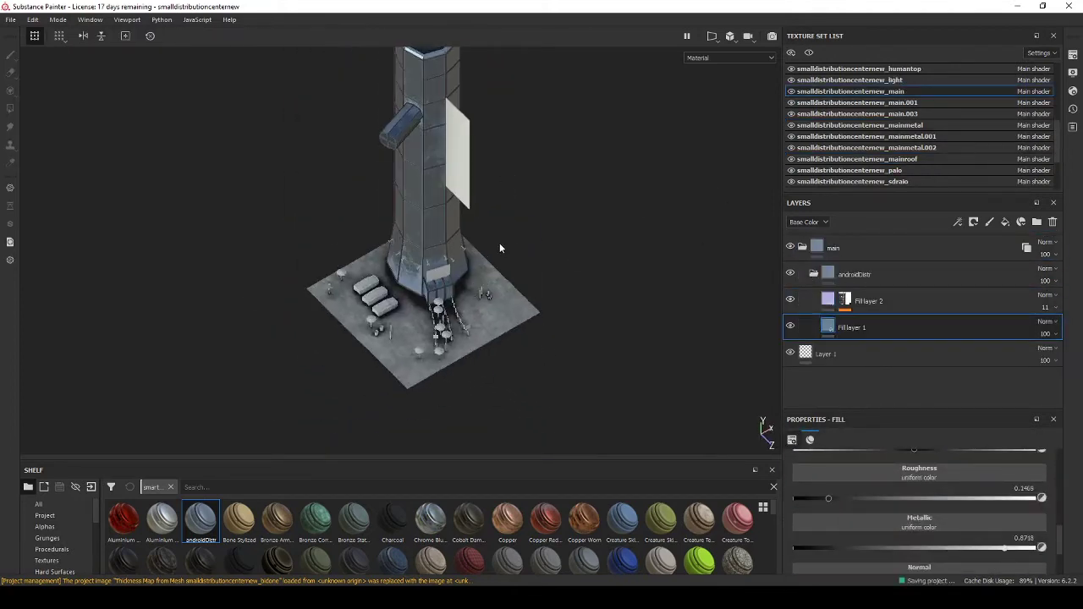
{"action": "scroll", "coordinate": [499, 243], "scroll_direction": "up", "scroll_amount": 2}
{"action": "scroll", "coordinate": [484, 284], "scroll_direction": "down", "scroll_amount": 1}
Instantiate the mainmetal folder across texture sets and close the dialog
{"action": "left_click", "coordinate": [919, 126]}
{"action": "right_click", "coordinate": [856, 247]}
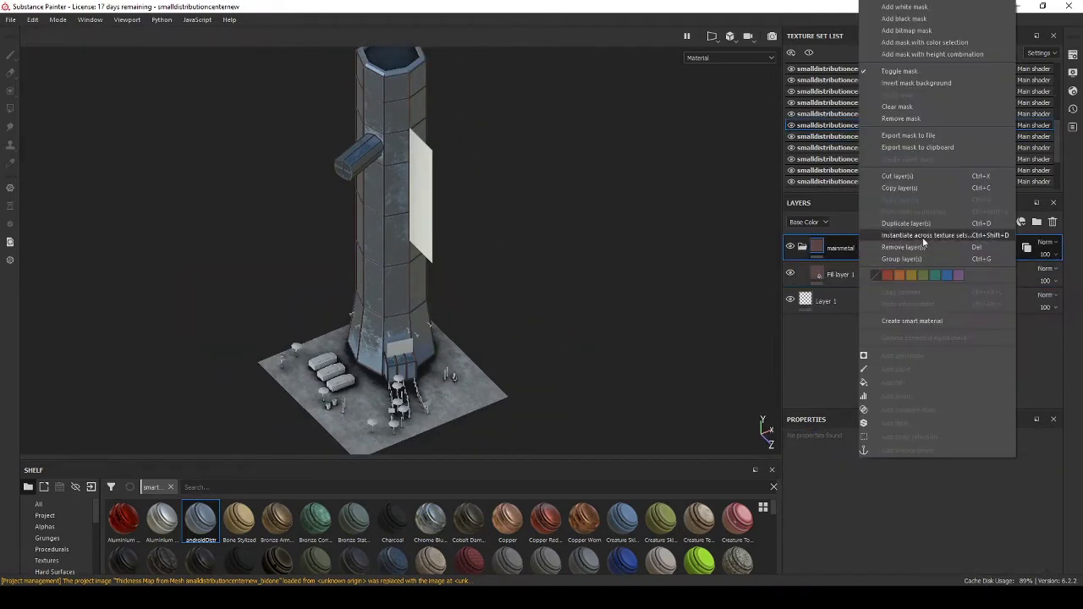
{"action": "left_click", "coordinate": [926, 242]}
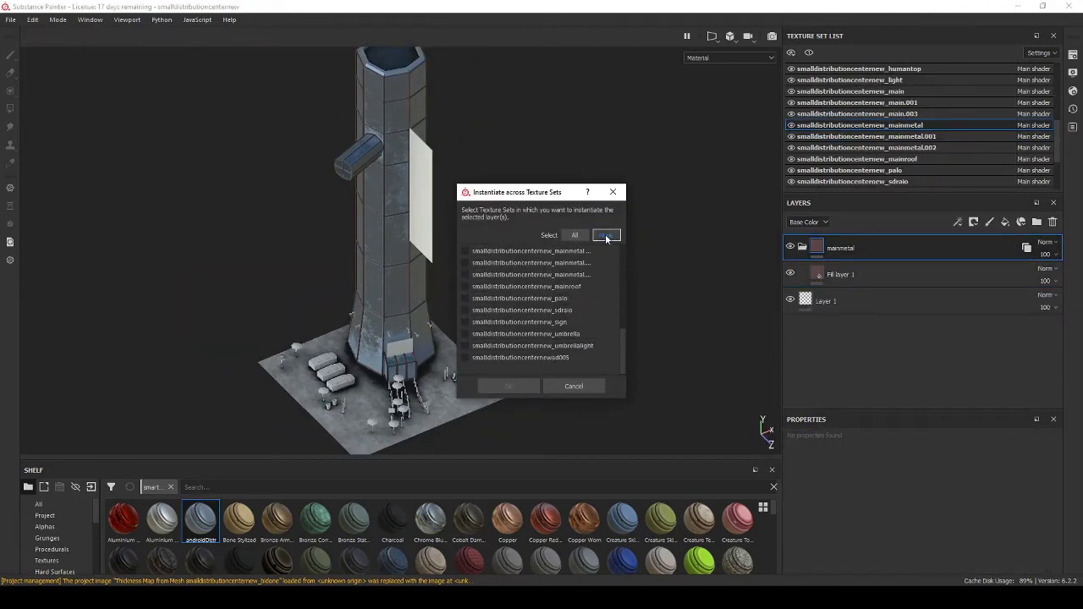
{"action": "left_click", "coordinate": [522, 388]}
{"action": "scroll", "coordinate": [242, 234], "scroll_direction": "up", "scroll_amount": 4}
{"action": "scroll", "coordinate": [404, 314], "scroll_direction": "down", "scroll_amount": 2}
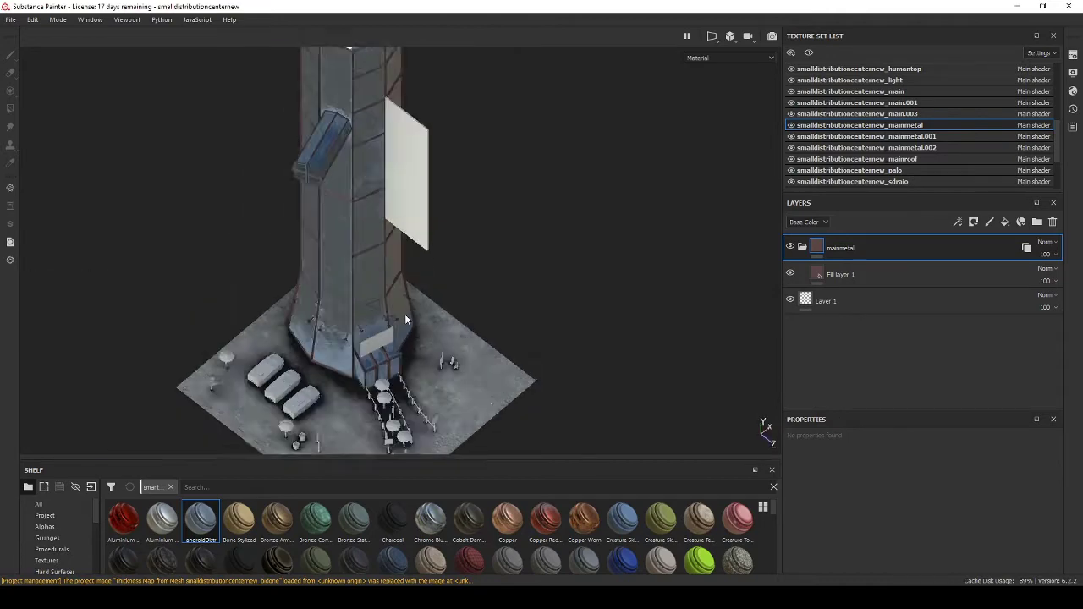
{"action": "scroll", "coordinate": [348, 270], "scroll_direction": "down", "scroll_amount": 2}
{"action": "scroll", "coordinate": [359, 246], "scroll_direction": "up", "scroll_amount": 3}
{"action": "left_click", "coordinate": [900, 136]}
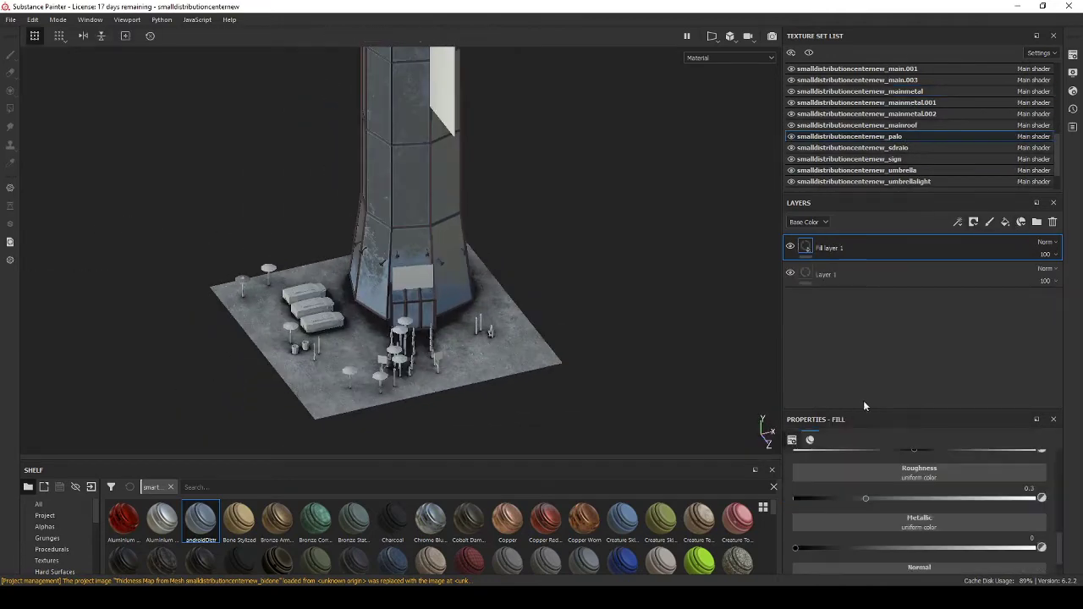
{"action": "left_click", "coordinate": [918, 465]}
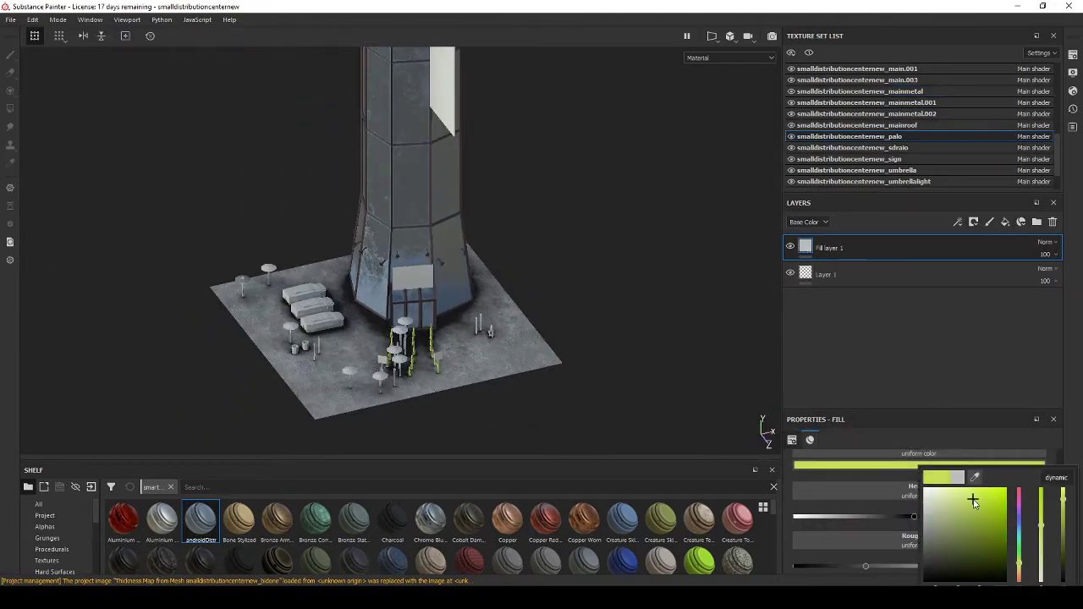
{"action": "left_click", "coordinate": [957, 526]}
{"action": "scroll", "coordinate": [393, 349], "scroll_direction": "up", "scroll_amount": 5}
{"action": "scroll", "coordinate": [446, 203], "scroll_direction": "down", "scroll_amount": 2}
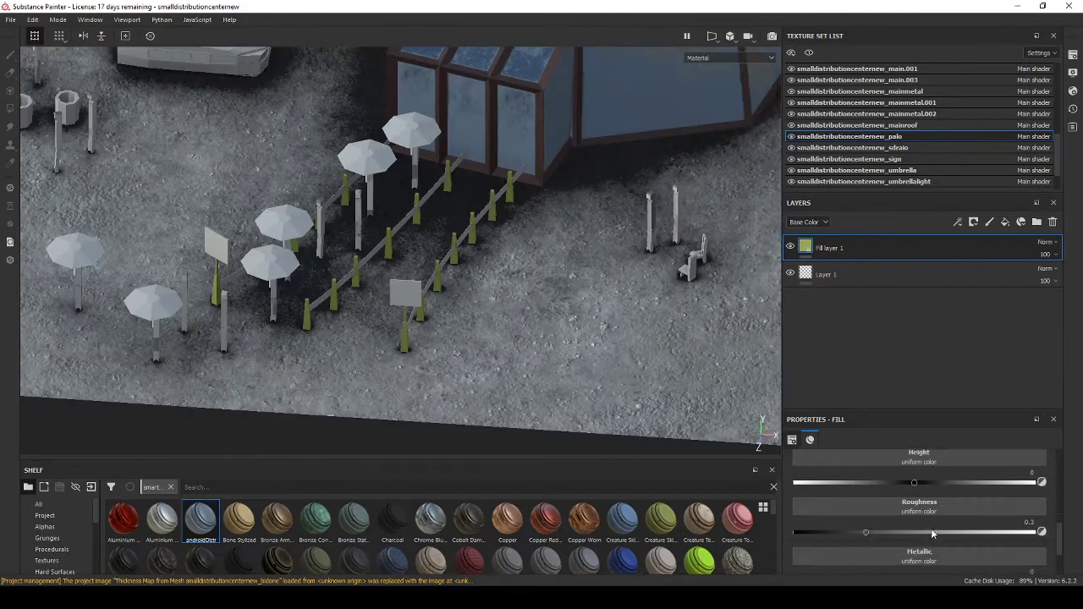
{"action": "scroll", "coordinate": [962, 486], "scroll_direction": "up", "scroll_amount": 3}
{"action": "scroll", "coordinate": [931, 492], "scroll_direction": "down", "scroll_amount": 2}
{"action": "scroll", "coordinate": [883, 496], "scroll_direction": "down", "scroll_amount": 2}
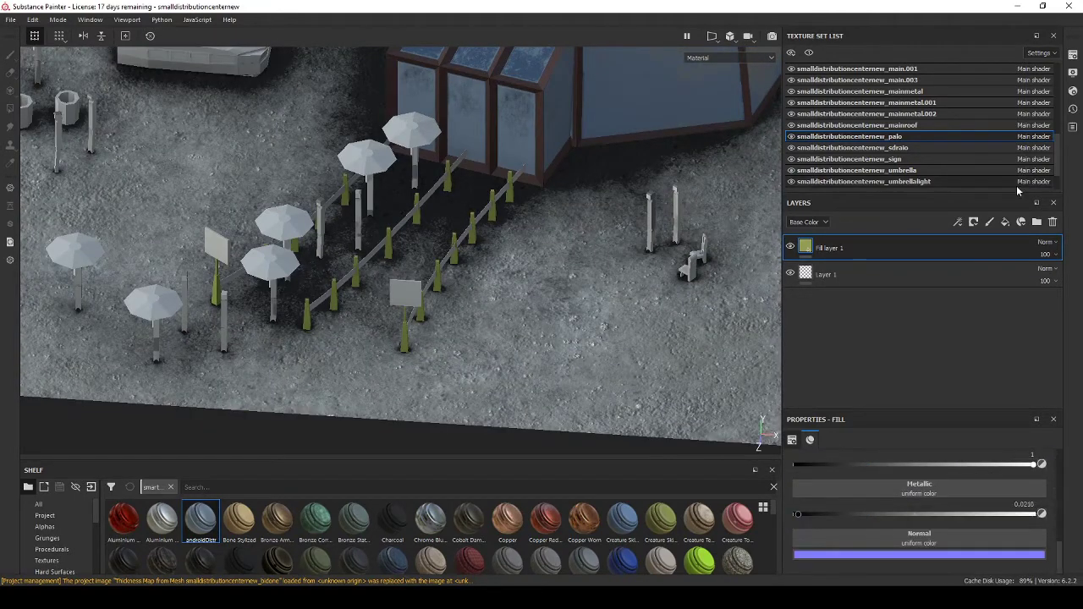
{"action": "left_click", "coordinate": [1005, 222]}
{"action": "left_click", "coordinate": [812, 252]}
{"action": "scroll", "coordinate": [907, 507], "scroll_direction": "up", "scroll_amount": 1}
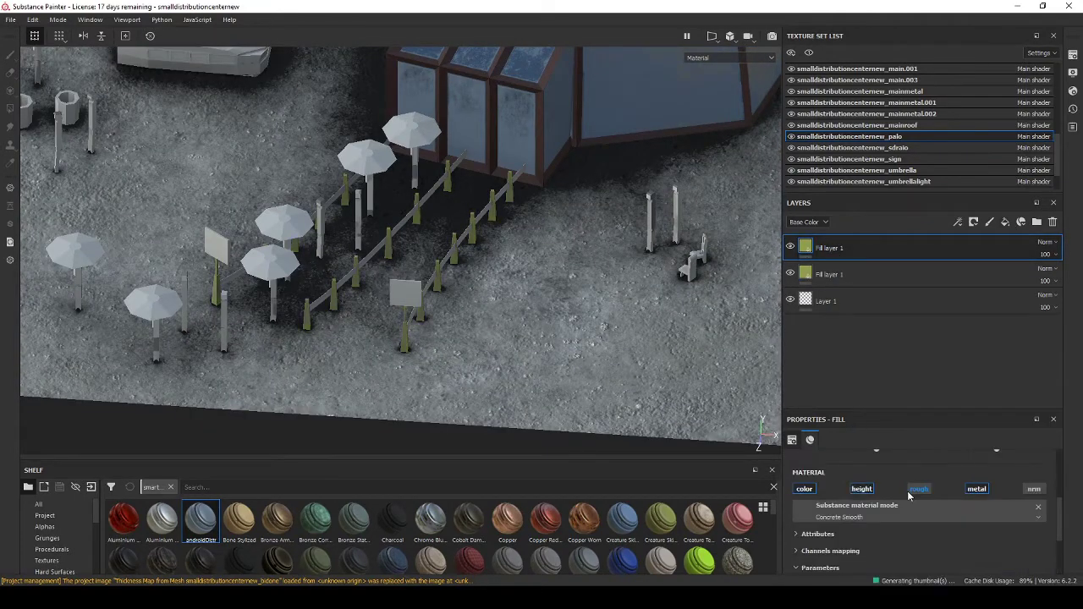
{"action": "left_click", "coordinate": [1038, 509]}
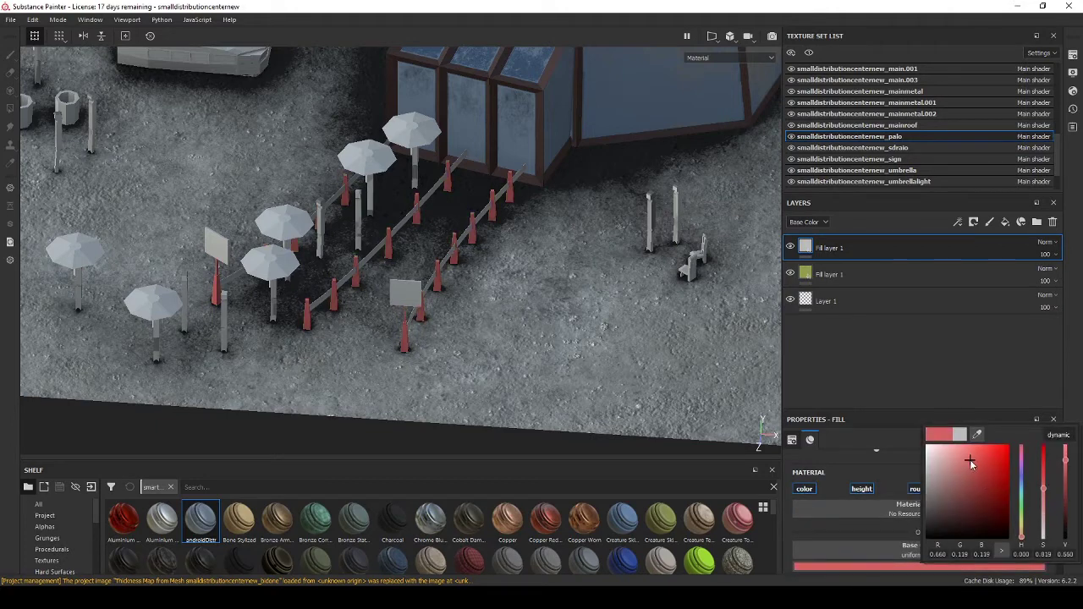
{"action": "right_click", "coordinate": [846, 247]}
{"action": "left_click", "coordinate": [897, 23]}
{"action": "right_click", "coordinate": [823, 246]}
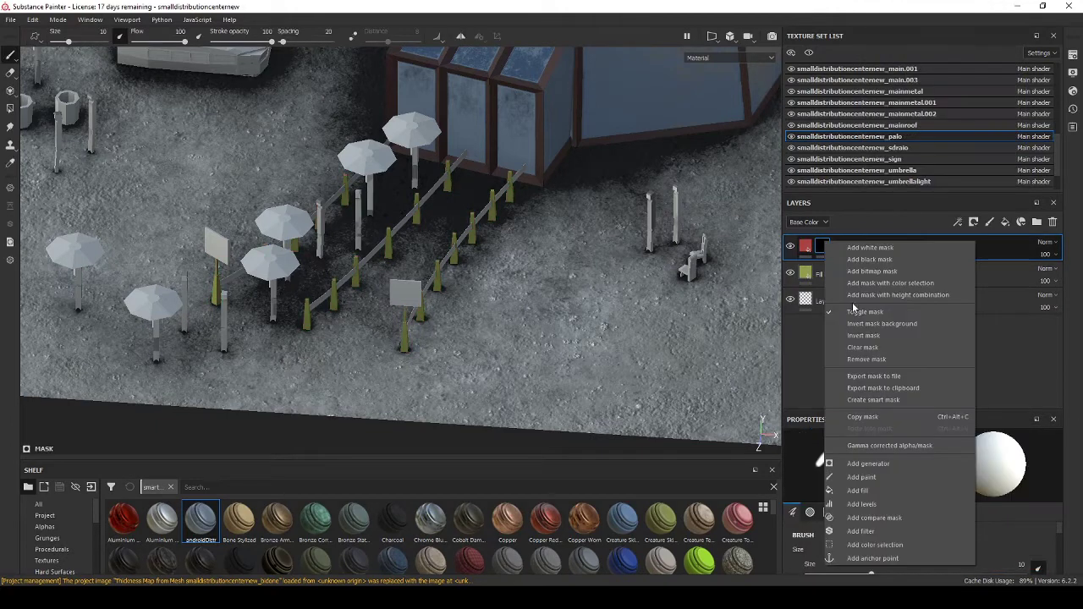
{"action": "left_click", "coordinate": [883, 463]}
{"action": "key", "text": "Delete"}
{"action": "right_click", "coordinate": [825, 247]}
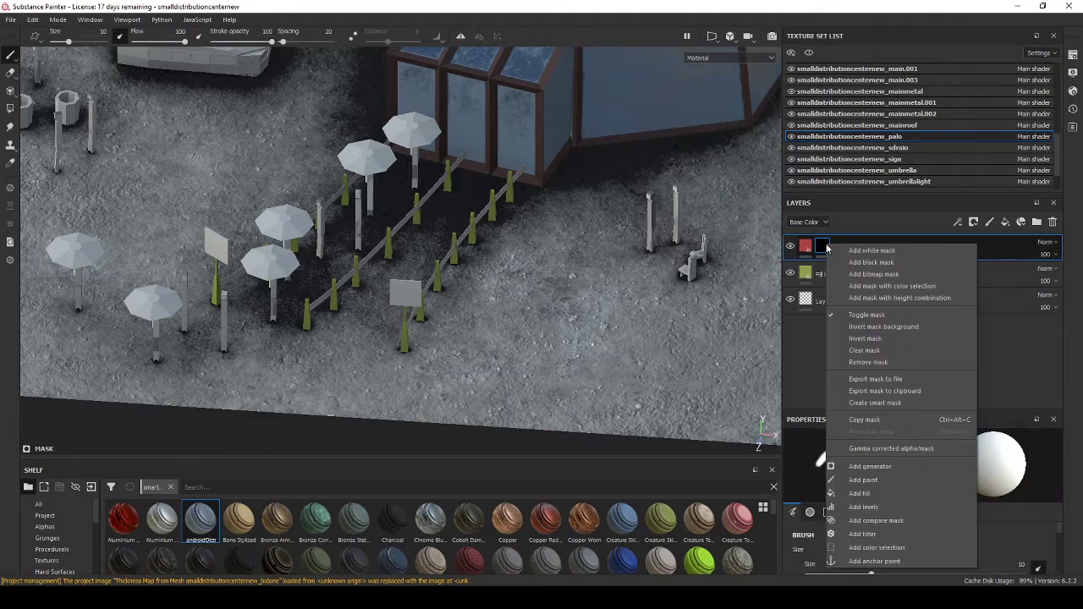
{"action": "left_click", "coordinate": [875, 274]}
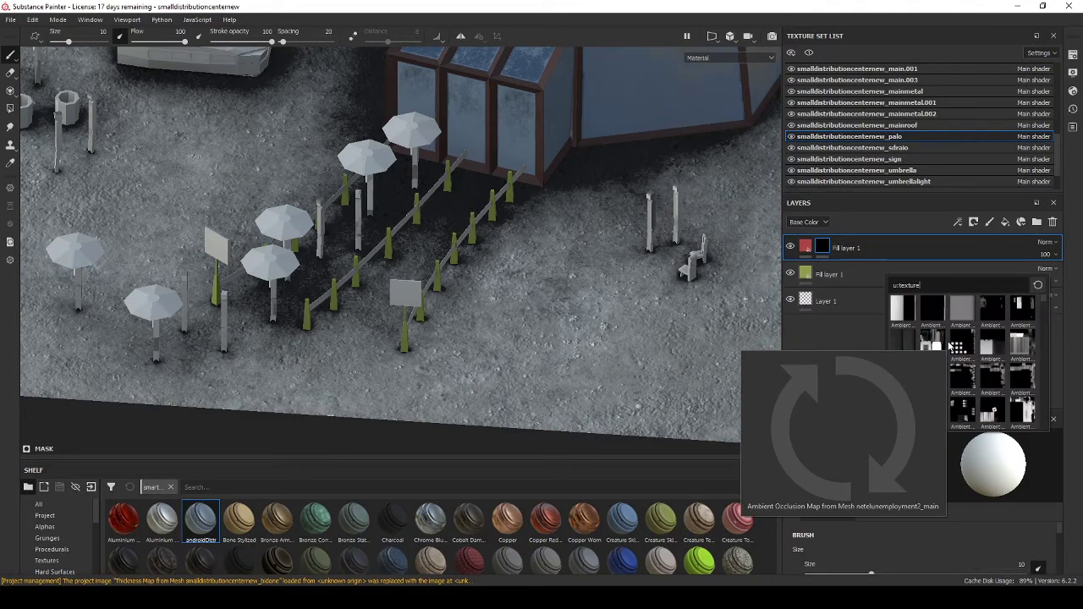
{"action": "type", "text": "hecker"}
{"action": "left_click", "coordinate": [950, 345]}
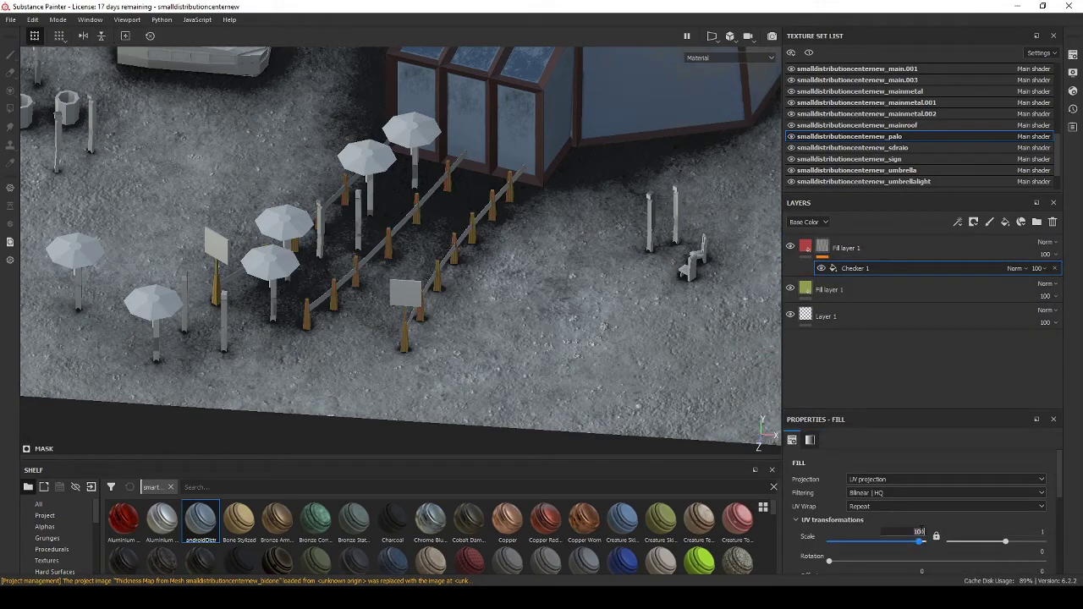
{"action": "scroll", "coordinate": [424, 351], "scroll_direction": "up", "scroll_amount": 5}
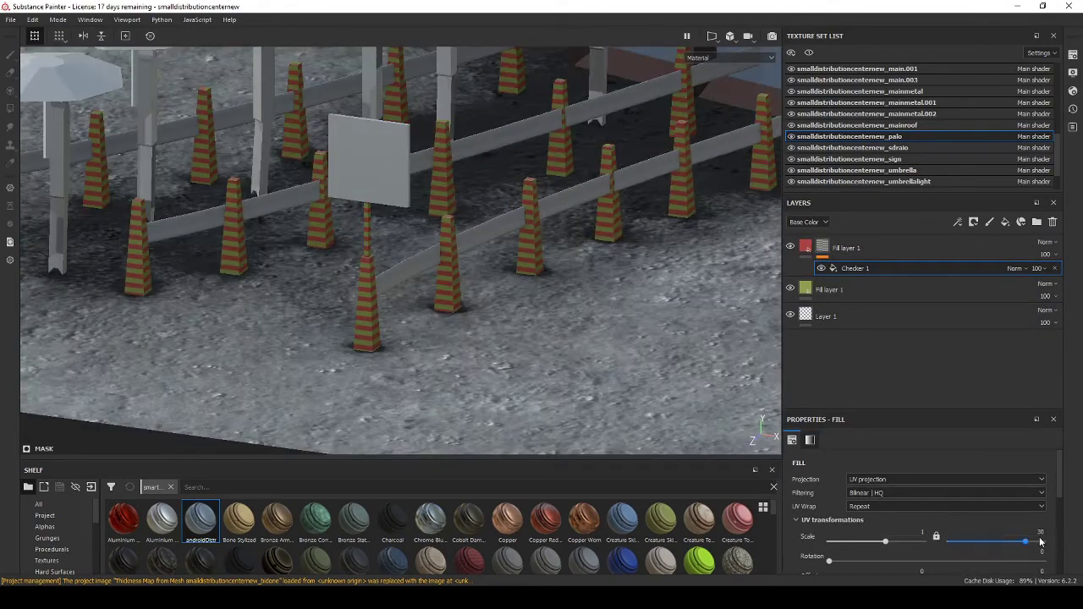
{"action": "type", "text": "5"}
{"action": "type", "text": "10"}
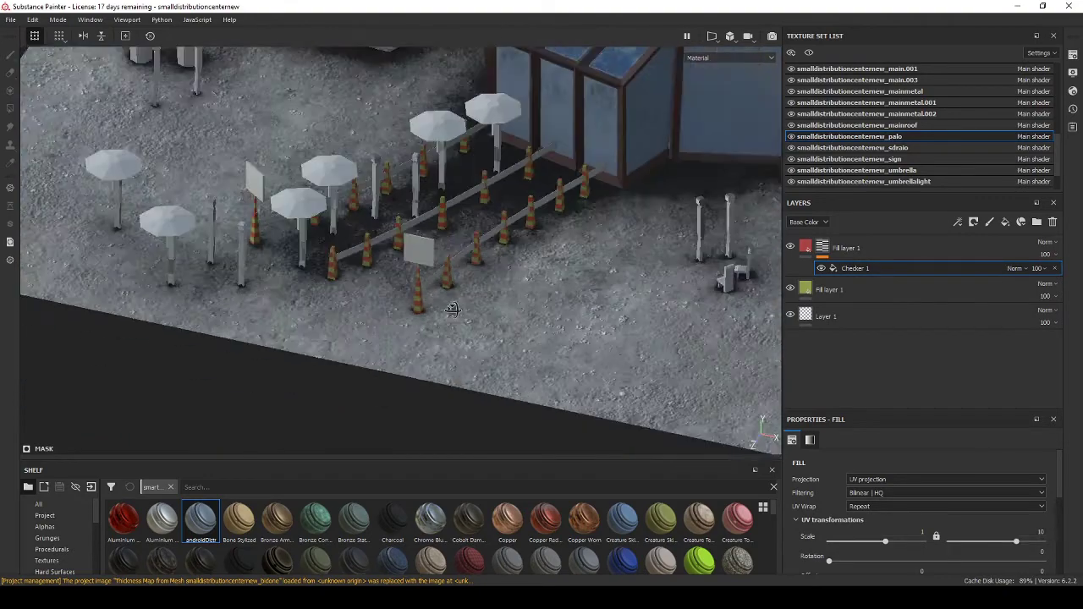
{"action": "scroll", "coordinate": [891, 490], "scroll_direction": "down", "scroll_amount": 2}
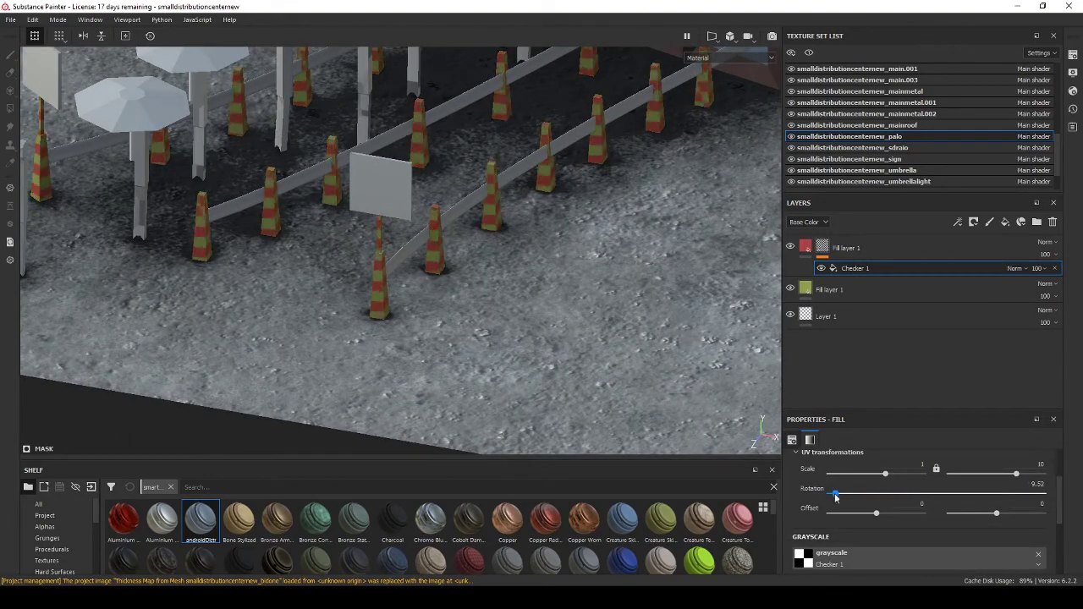
{"action": "key", "text": "Delete"}
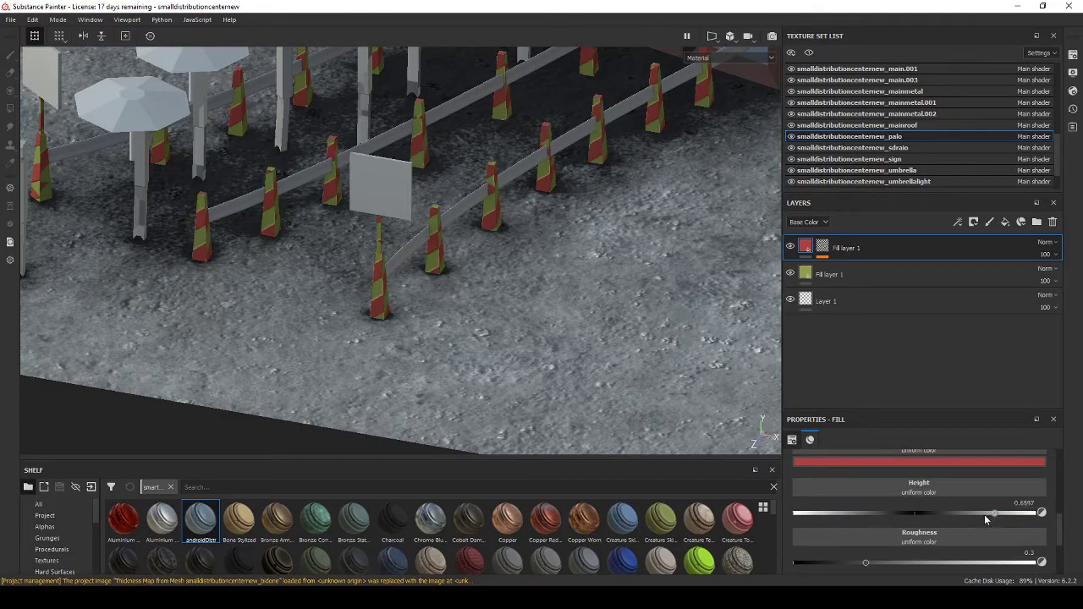
{"action": "scroll", "coordinate": [385, 255], "scroll_direction": "down", "scroll_amount": 5}
{"action": "scroll", "coordinate": [386, 255], "scroll_direction": "up", "scroll_amount": 3}
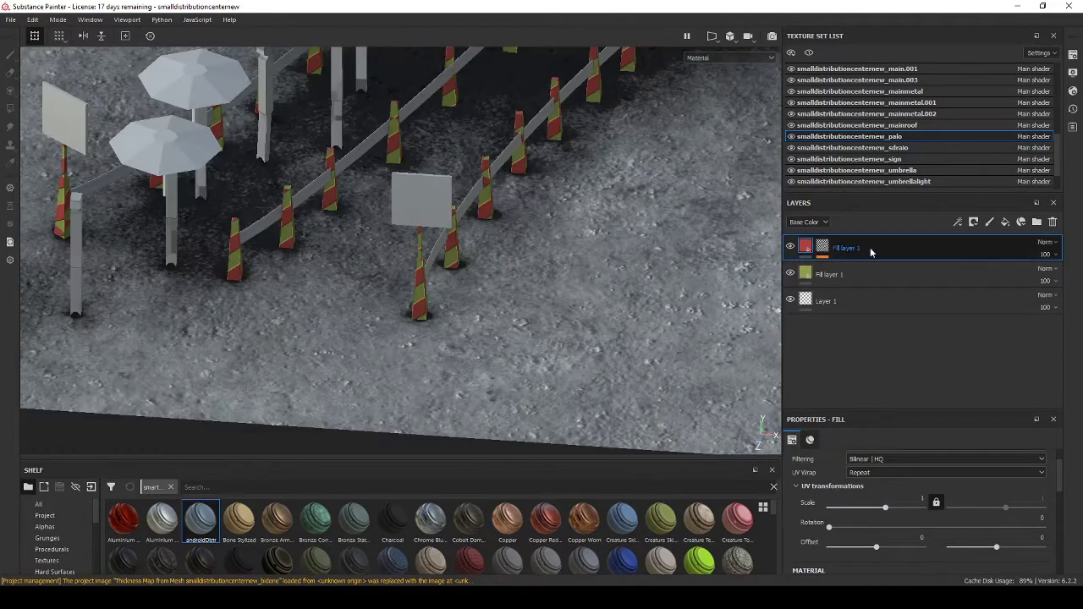
{"action": "key", "text": "Delete"}
{"action": "scroll", "coordinate": [386, 256], "scroll_direction": "down", "scroll_amount": 3}
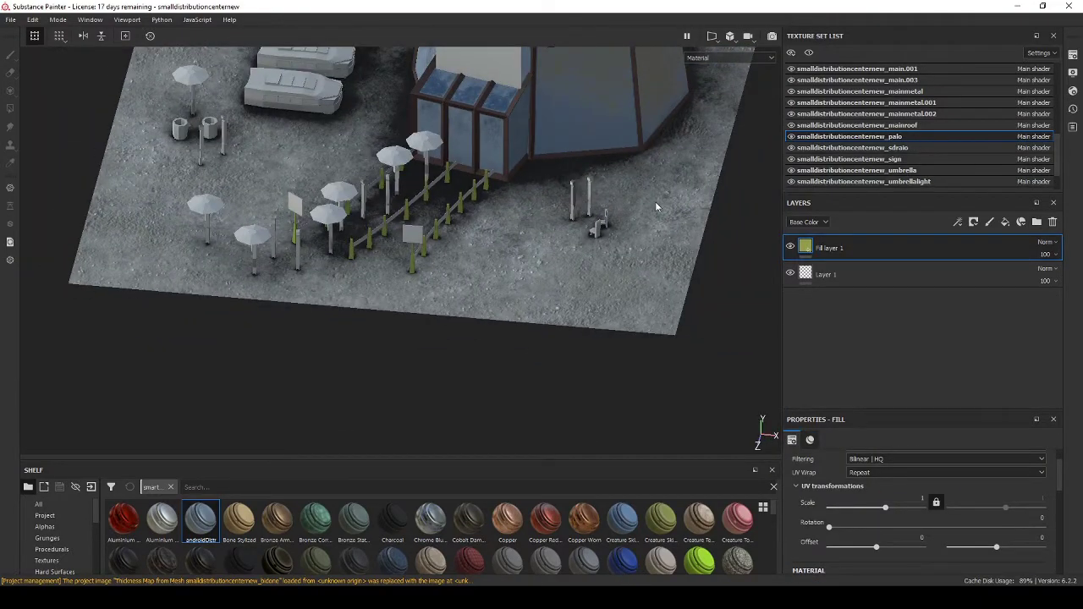
Add a red base-colour fill layer to the fence rails on the divider set
{"action": "left_click", "coordinate": [789, 159]}
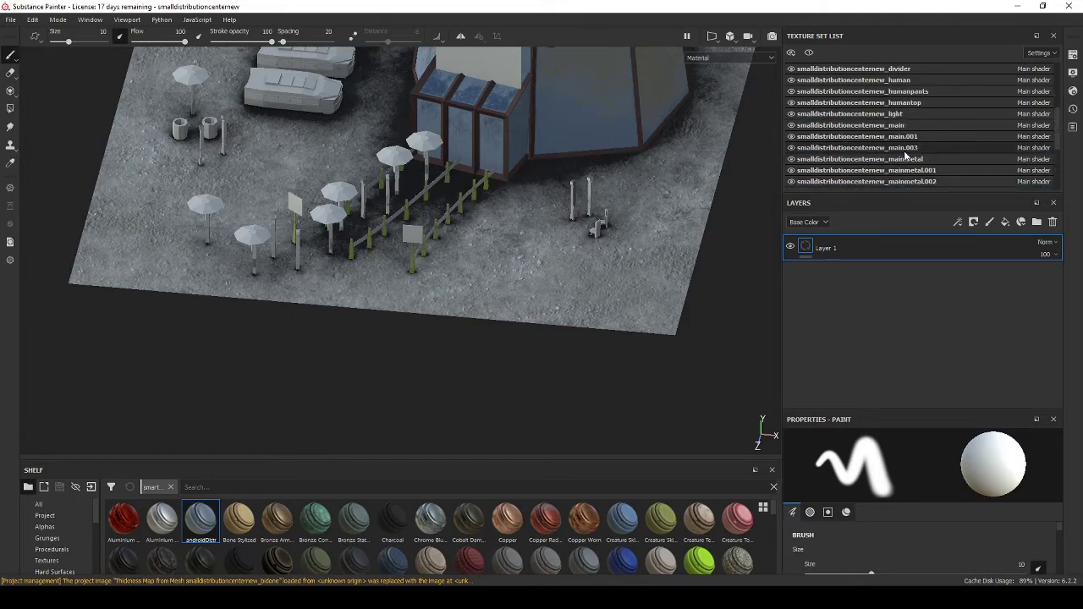
{"action": "left_click", "coordinate": [1004, 221]}
{"action": "left_click", "coordinate": [1007, 530]}
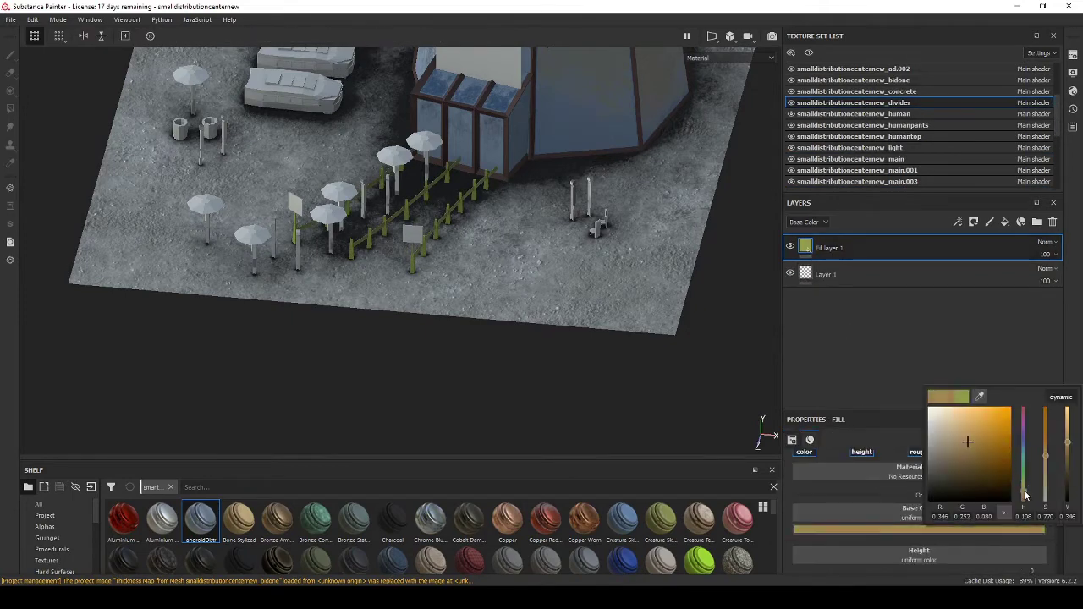
{"action": "scroll", "coordinate": [385, 236], "scroll_direction": "up", "scroll_amount": 5}
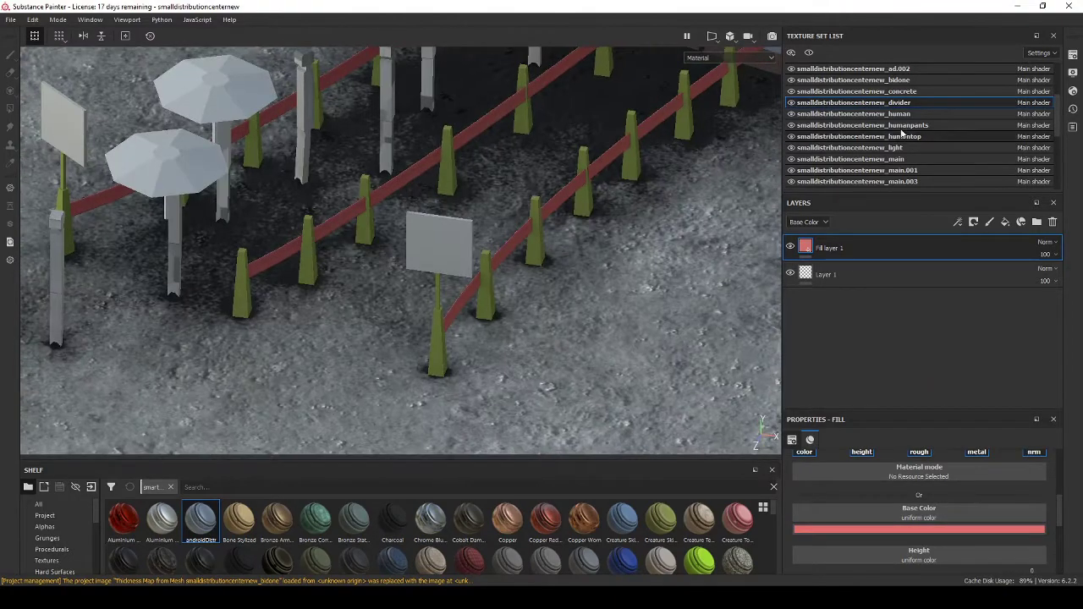
Add a Dirt-masked grime fill at 56 opacity with Dirt Level 0.49
{"action": "left_click", "coordinate": [1005, 221]}
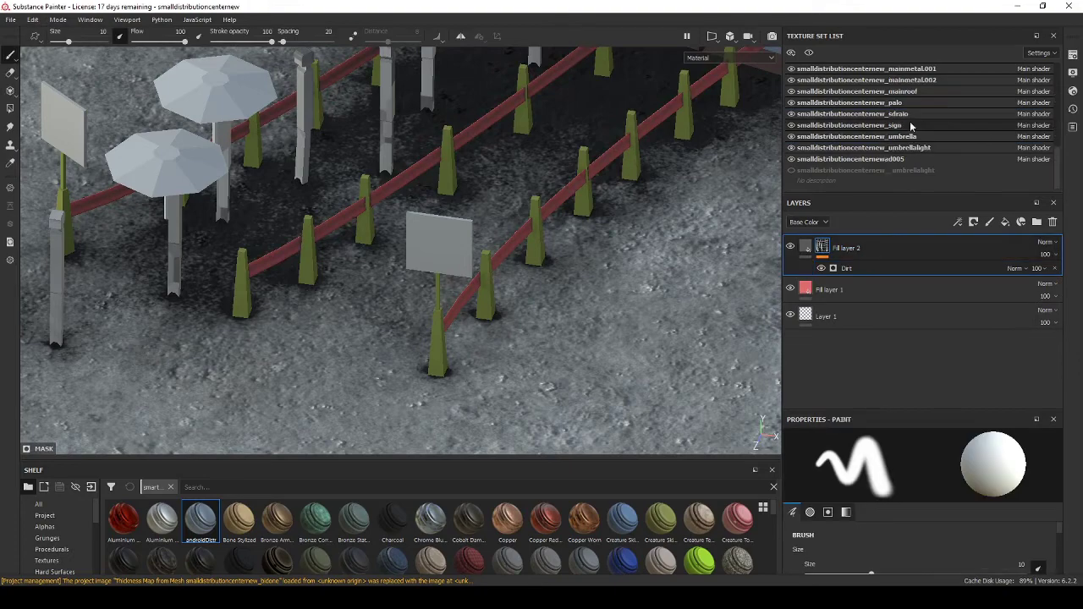
{"action": "left_click_drag", "start_coordinate": [878, 544], "coordinate": [895, 539]}
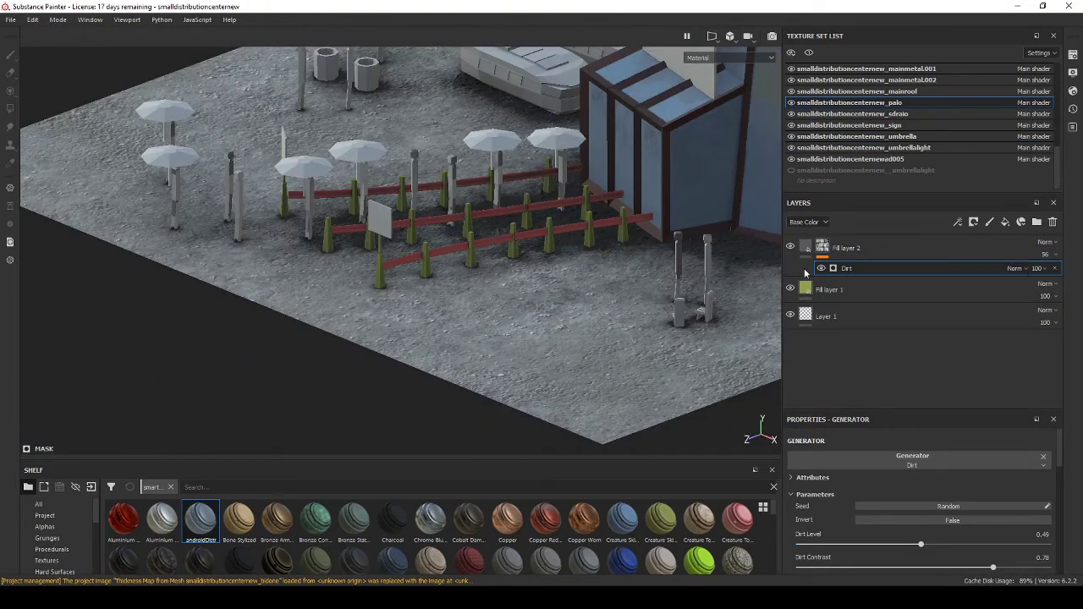
{"action": "scroll", "coordinate": [441, 275], "scroll_direction": "down", "scroll_amount": 3}
{"action": "scroll", "coordinate": [446, 255], "scroll_direction": "up", "scroll_amount": 4}
{"action": "scroll", "coordinate": [348, 195], "scroll_direction": "up", "scroll_amount": 2}
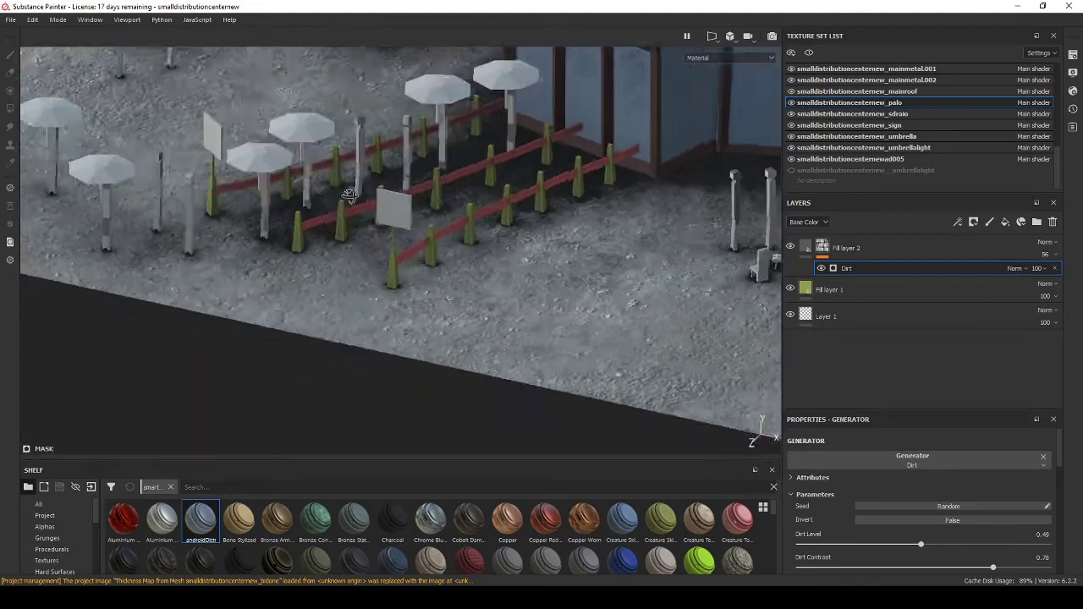
{"action": "scroll", "coordinate": [348, 195], "scroll_direction": "down", "scroll_amount": 5}
Add a base-colour fill layer to the sdraio texture set, then revisit palo
{"action": "left_click", "coordinate": [903, 113]}
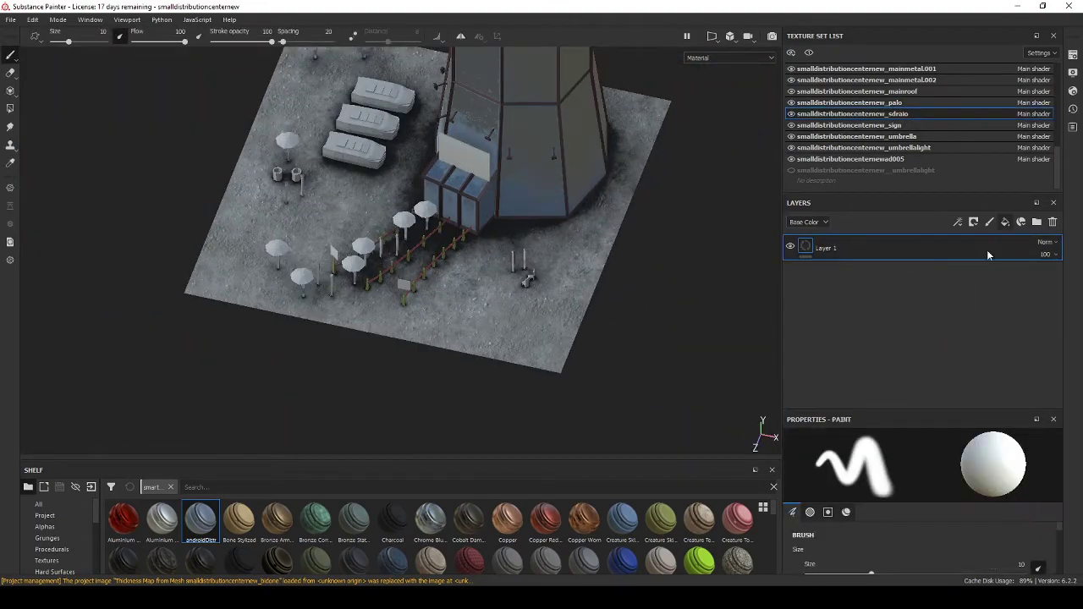
{"action": "left_click", "coordinate": [1004, 221]}
{"action": "left_click", "coordinate": [906, 102]}
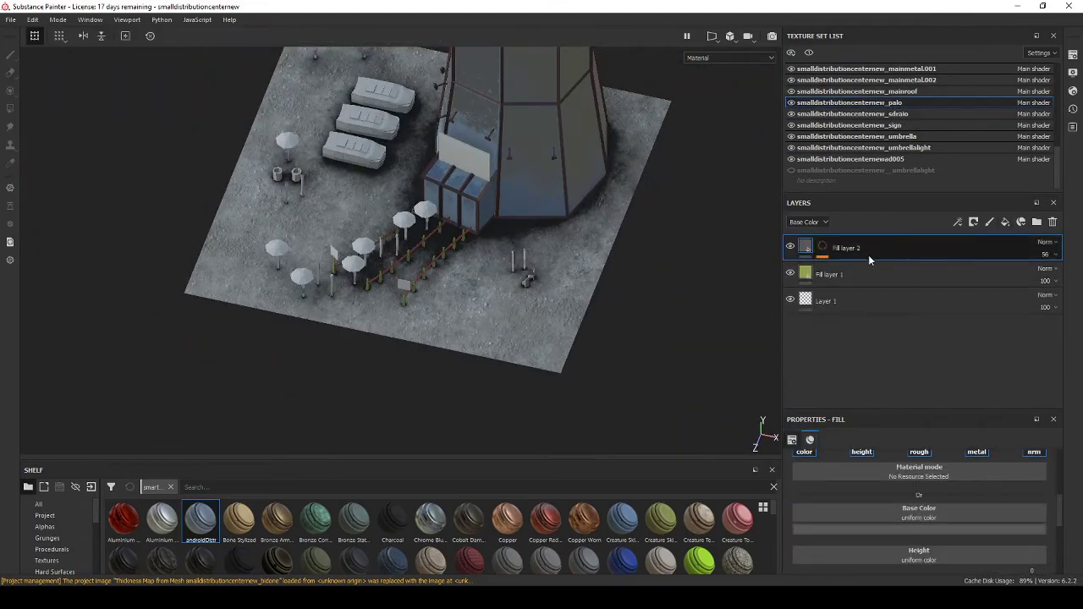
{"action": "scroll", "coordinate": [575, 287], "scroll_direction": "up", "scroll_amount": 5}
{"action": "scroll", "coordinate": [576, 288], "scroll_direction": "down", "scroll_amount": 3}
Add a white fill layer to the umbrellalight texture set
{"action": "left_click", "coordinate": [880, 147]}
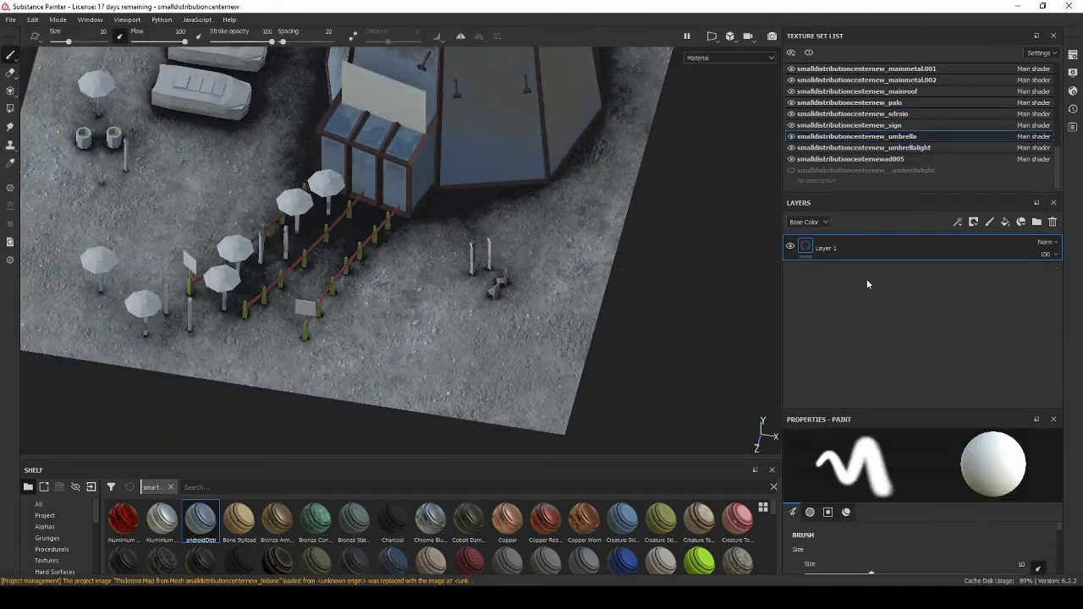
{"action": "left_click", "coordinate": [1072, 55]}
{"action": "left_click", "coordinate": [1039, 227]}
{"action": "left_click", "coordinate": [1073, 55]}
{"action": "left_click", "coordinate": [1005, 222]}
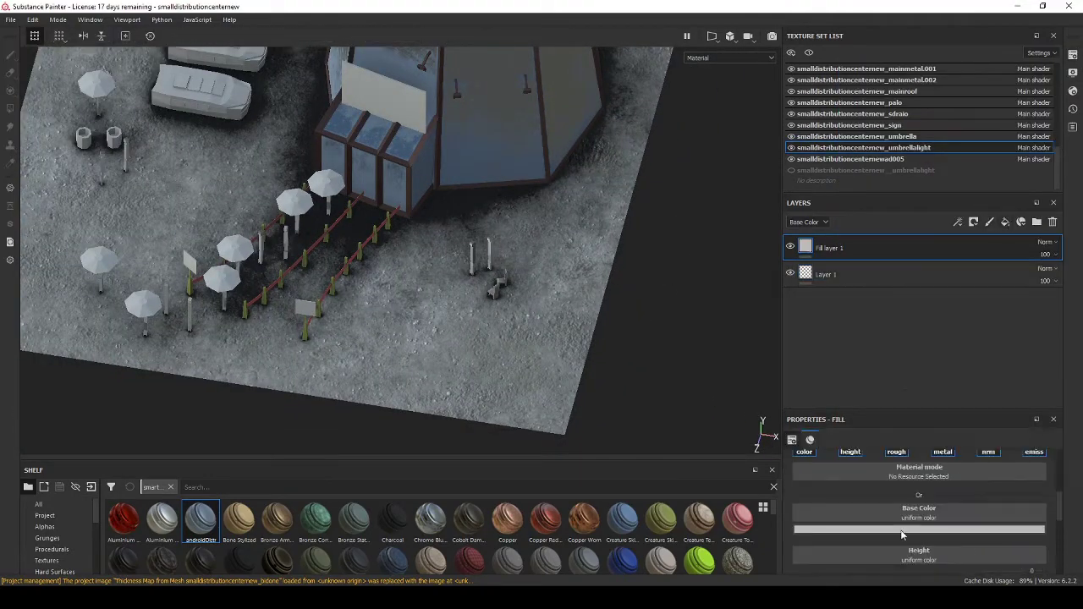
{"action": "scroll", "coordinate": [313, 299], "scroll_direction": "up", "scroll_amount": 5}
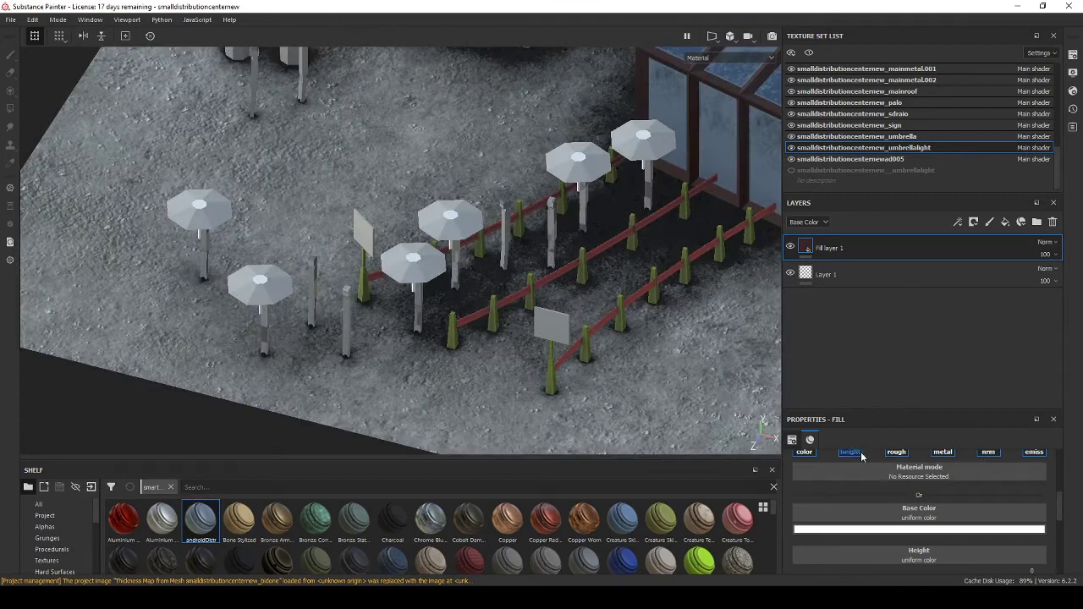
Black-mask the white fill and paint a light spot on an umbrella centre at brush size 1.85
{"action": "right_click", "coordinate": [855, 258]}
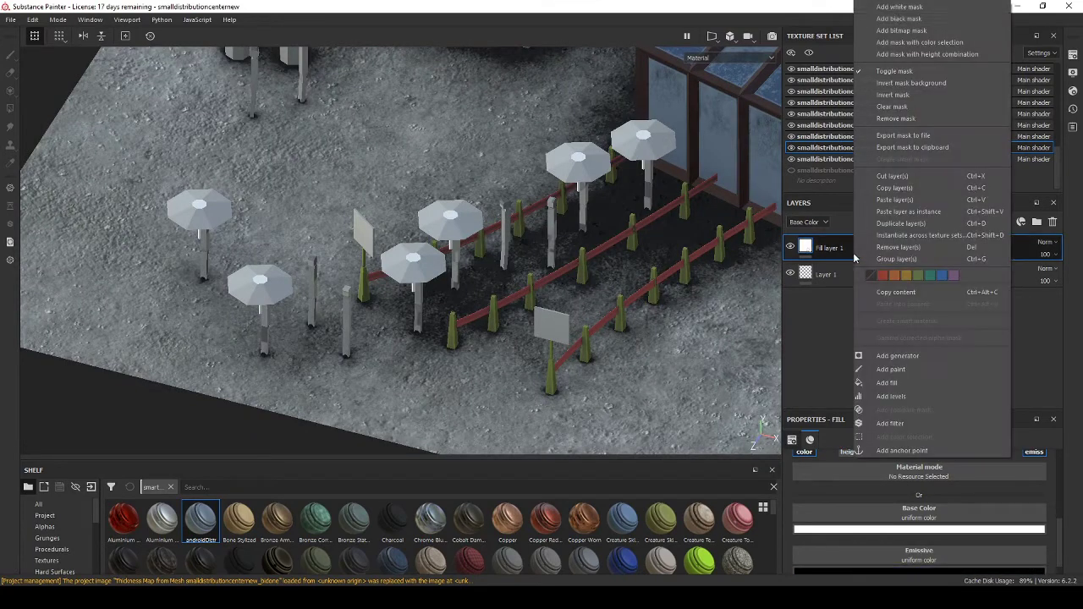
{"action": "left_click", "coordinate": [897, 19]}
{"action": "left_click_drag", "start_coordinate": [444, 226], "coordinate": [410, 267], "text": "alt"}
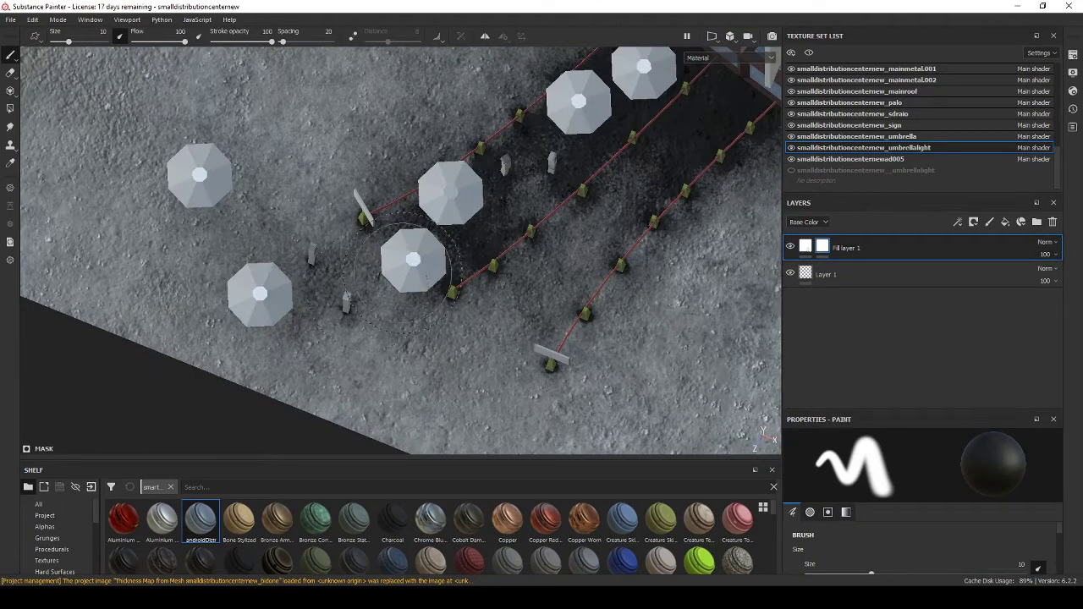
{"action": "right_click_drag", "start_coordinate": [211, 118], "coordinate": [411, 248], "text": "ctrl"}
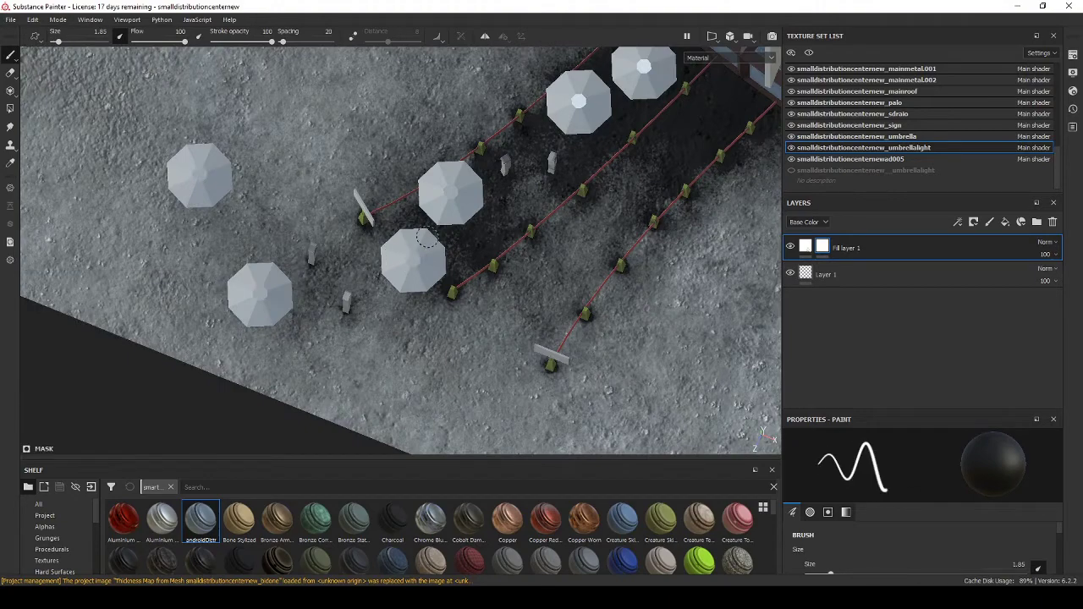
{"action": "left_click_drag", "start_coordinate": [412, 249], "coordinate": [428, 212], "text": "alt"}
Orbit back to an oblique view and open the umbrella fill's base colour
{"action": "left_click_drag", "start_coordinate": [499, 395], "coordinate": [448, 279], "text": "alt"}
{"action": "left_click", "coordinate": [805, 246]}
{"action": "scroll", "coordinate": [907, 500], "scroll_direction": "down", "scroll_amount": 1}
{"action": "left_click", "coordinate": [919, 512]}
{"action": "left_click", "coordinate": [422, 330]}
Set the umbrella fill's base colour to blue
{"action": "left_click", "coordinate": [857, 136]}
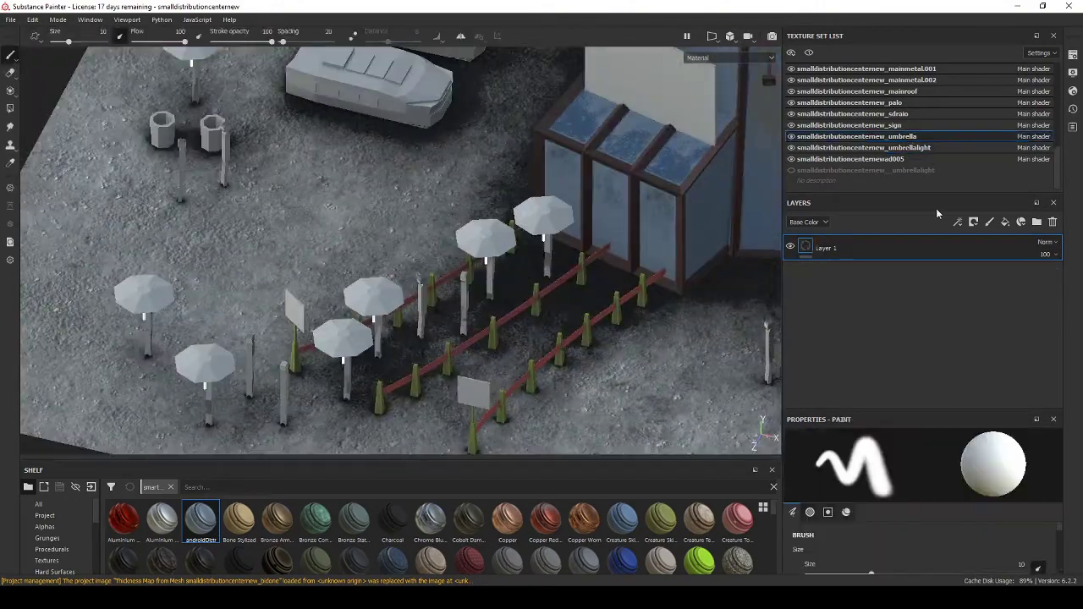
{"action": "left_click", "coordinate": [805, 246]}
{"action": "left_click", "coordinate": [919, 512]}
{"action": "left_click_drag", "start_coordinate": [1008, 462], "coordinate": [946, 426]}
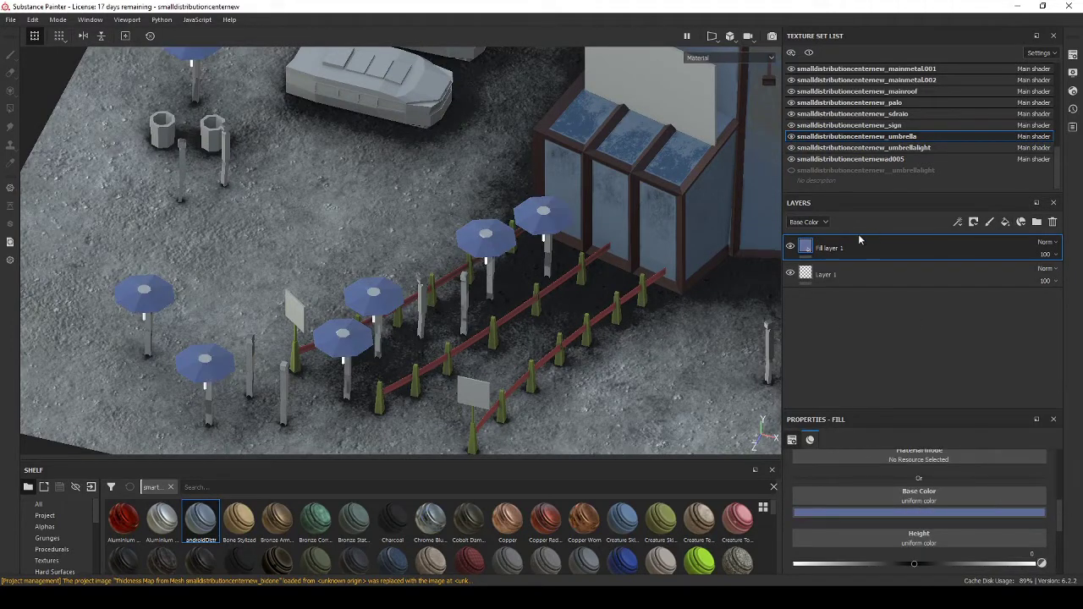
{"action": "left_click_drag", "start_coordinate": [592, 254], "coordinate": [694, 237], "text": "alt"}
Instantiate the blue fill across texture sets into umbrellalight
{"action": "right_click", "coordinate": [944, 234]}
{"action": "left_click", "coordinate": [880, 339]}
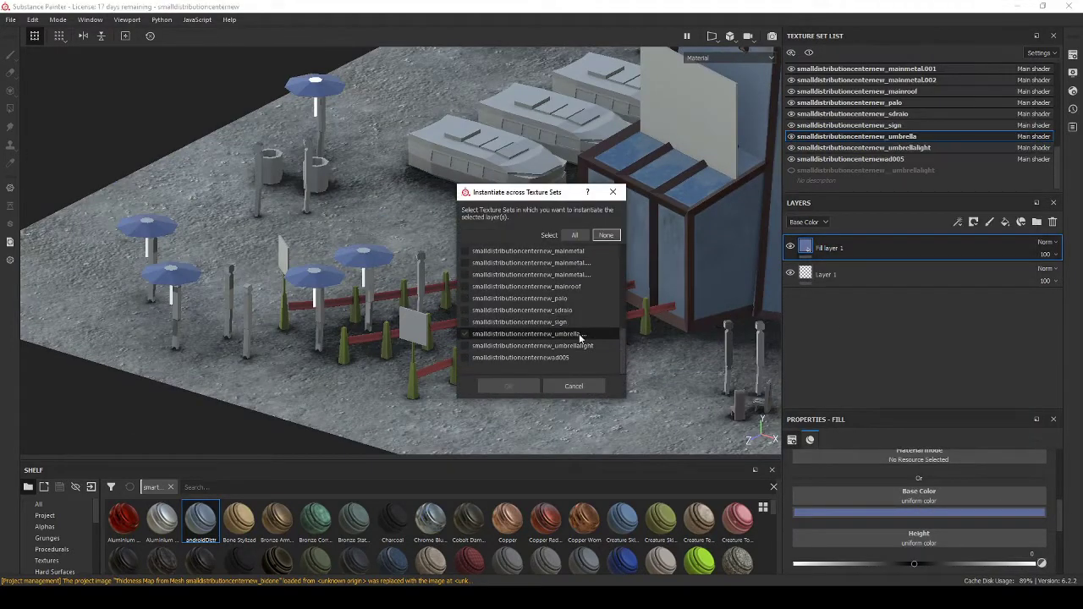
{"action": "left_click", "coordinate": [464, 345]}
{"action": "left_click", "coordinate": [507, 386]}
Move the fill instance into Folder 1 and select the folder's mask
{"action": "left_click", "coordinate": [1036, 222]}
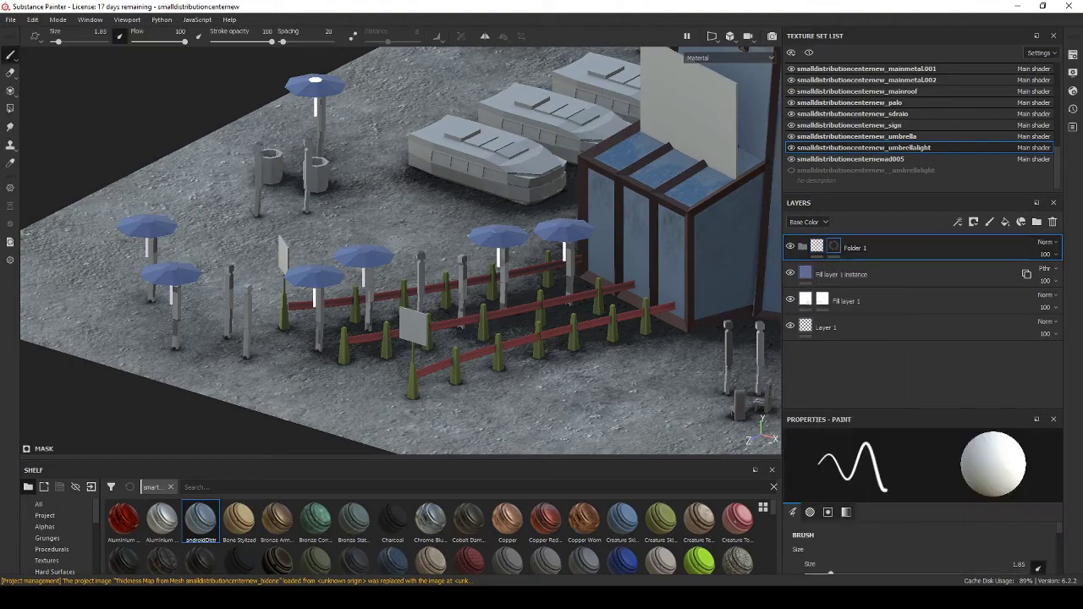
{"action": "left_click_drag", "start_coordinate": [842, 274], "coordinate": [872, 254]}
{"action": "left_click", "coordinate": [834, 247]}
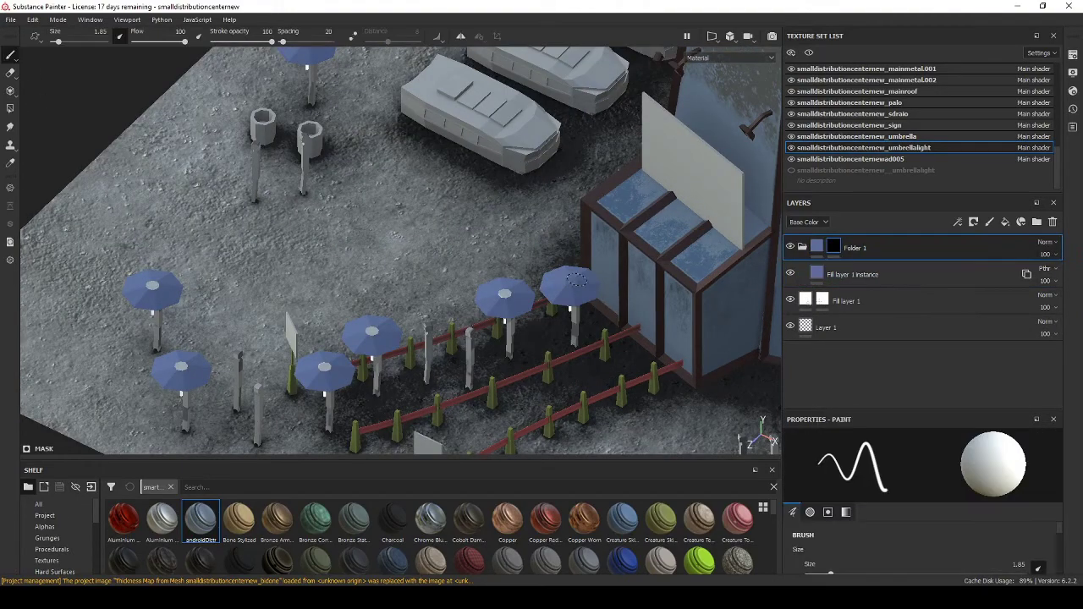
{"action": "scroll", "coordinate": [503, 294], "scroll_direction": "down", "scroll_amount": 3}
From a top-down view, alternate Polygon Fill and brush on the umbrella centre light
{"action": "scroll", "coordinate": [504, 293], "scroll_direction": "up", "scroll_amount": 5}
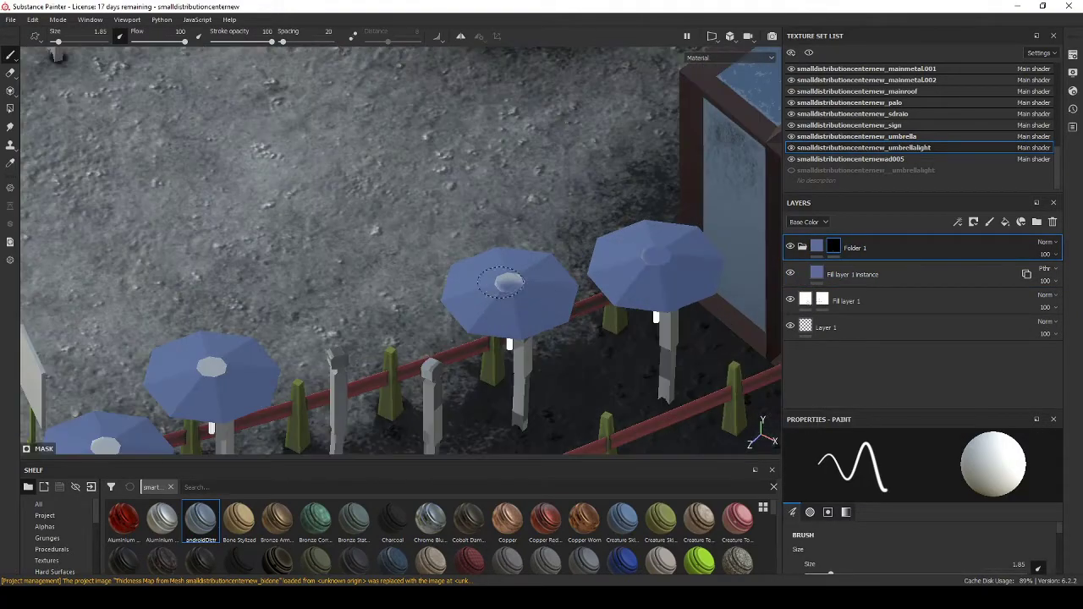
{"action": "left_click", "coordinate": [10, 108]}
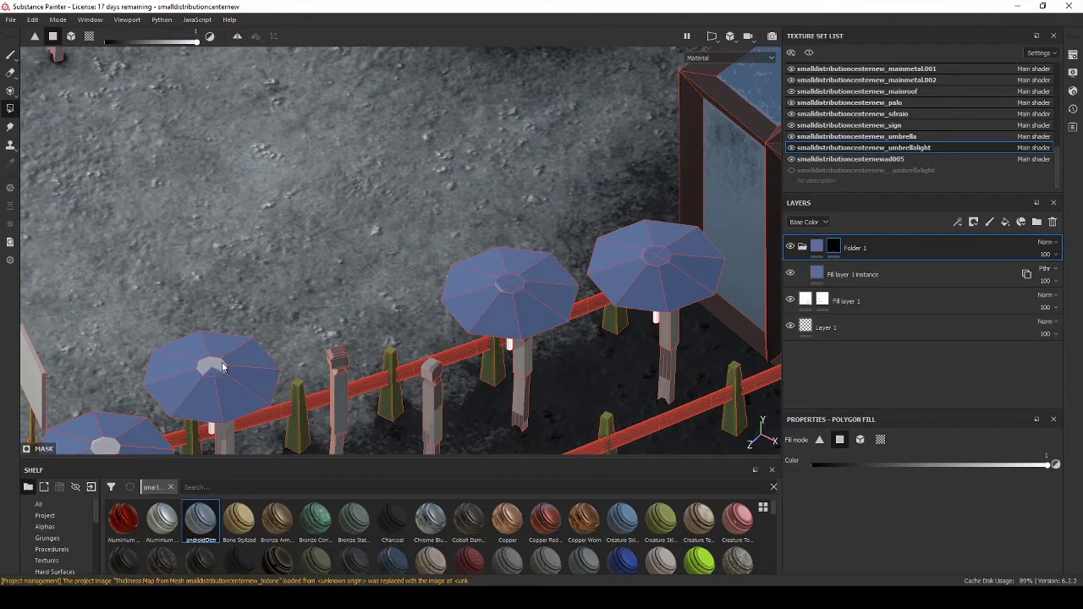
{"action": "scroll", "coordinate": [213, 368], "scroll_direction": "up", "scroll_amount": 5}
{"action": "left_click_drag", "start_coordinate": [440, 286], "coordinate": [503, 279], "text": "alt"}
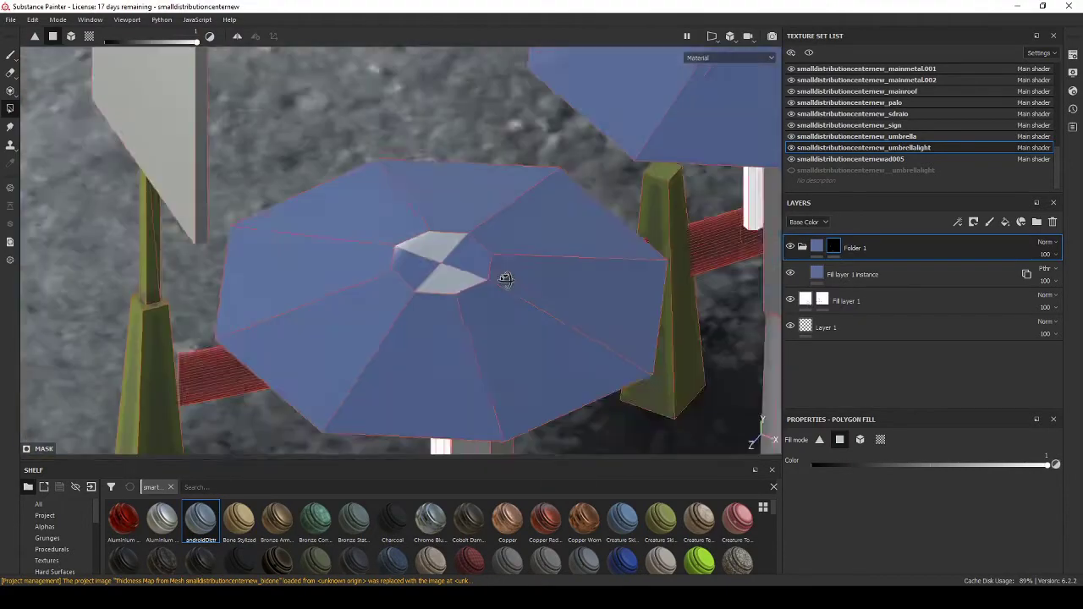
{"action": "key", "text": "1"}
{"action": "mouse_move", "coordinate": [454, 248]}
{"action": "left_mouse_down", "text": "alt"}
{"action": "mouse_move", "coordinate": [401, 240]}
{"action": "mouse_move", "coordinate": [381, 220]}
{"action": "left_mouse_up", "text": "alt"}
{"action": "scroll", "coordinate": [406, 273], "scroll_direction": "down", "scroll_amount": 5}
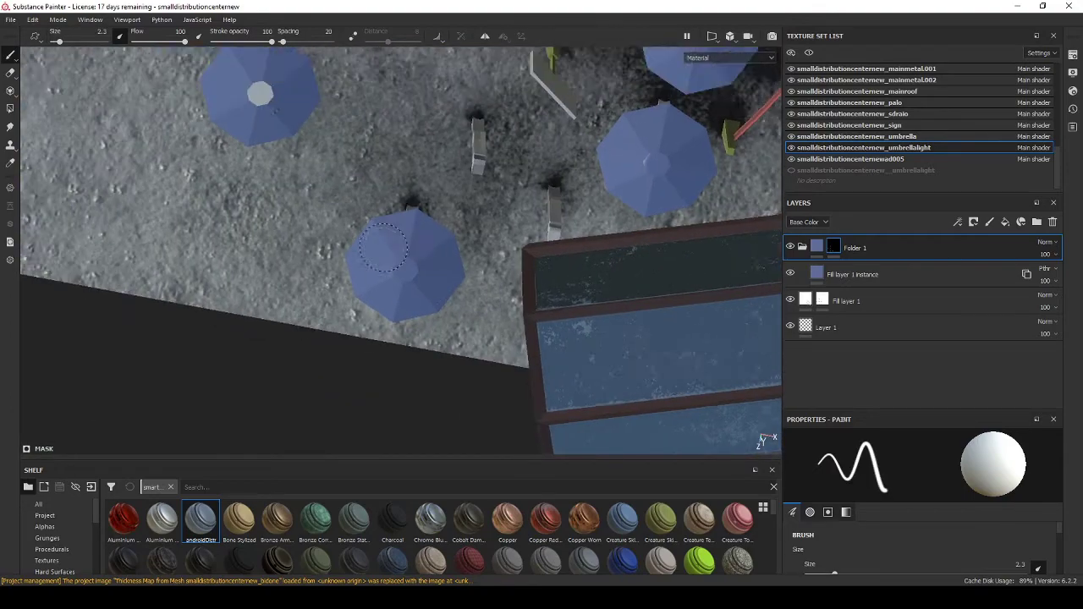
{"action": "scroll", "coordinate": [381, 220], "scroll_direction": "down", "scroll_amount": 5}
{"action": "scroll", "coordinate": [386, 212], "scroll_direction": "up", "scroll_amount": 8}
{"action": "scroll", "coordinate": [385, 212], "scroll_direction": "up", "scroll_amount": 4}
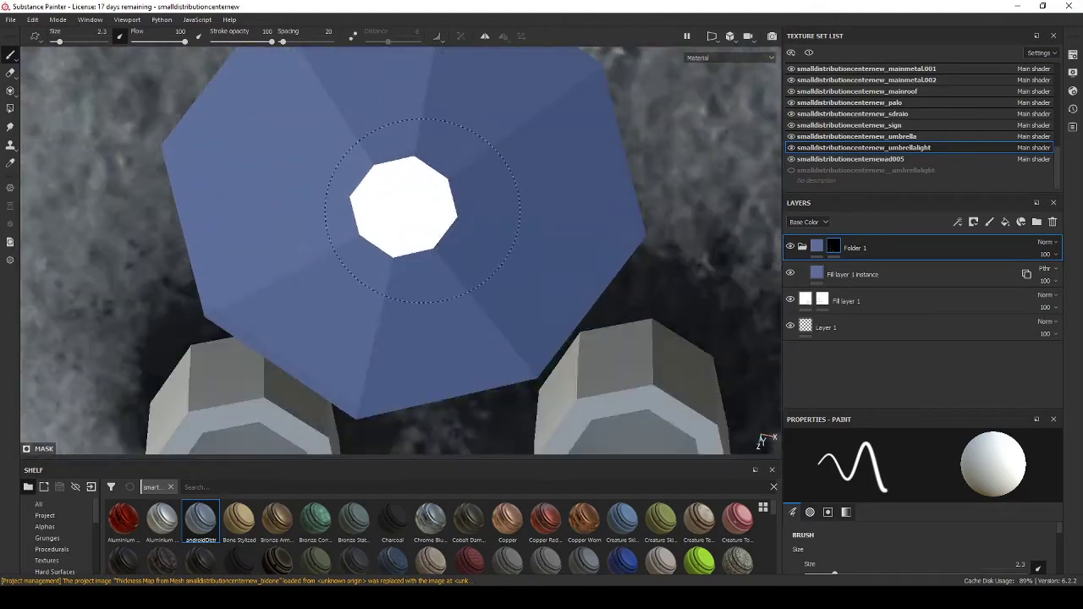
{"action": "right_click", "coordinate": [393, 194], "text": "ctrl+shift"}
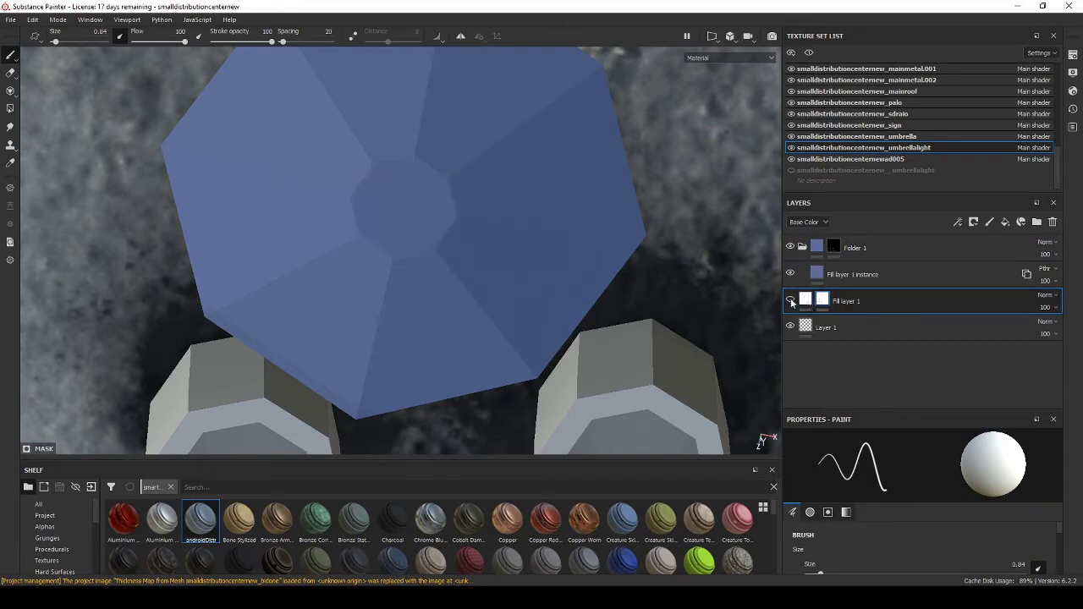
Select Folder 1 and Fill layer 1 and fill the light faces from above and side
{"action": "left_click", "coordinate": [834, 246]}
{"action": "mouse_move", "coordinate": [398, 181]}
{"action": "left_mouse_down", "text": "alt"}
{"action": "mouse_move", "coordinate": [387, 225]}
{"action": "mouse_move", "coordinate": [580, 308]}
{"action": "mouse_move", "coordinate": [426, 223]}
{"action": "left_mouse_up", "text": "alt"}
{"action": "key", "text": "4"}
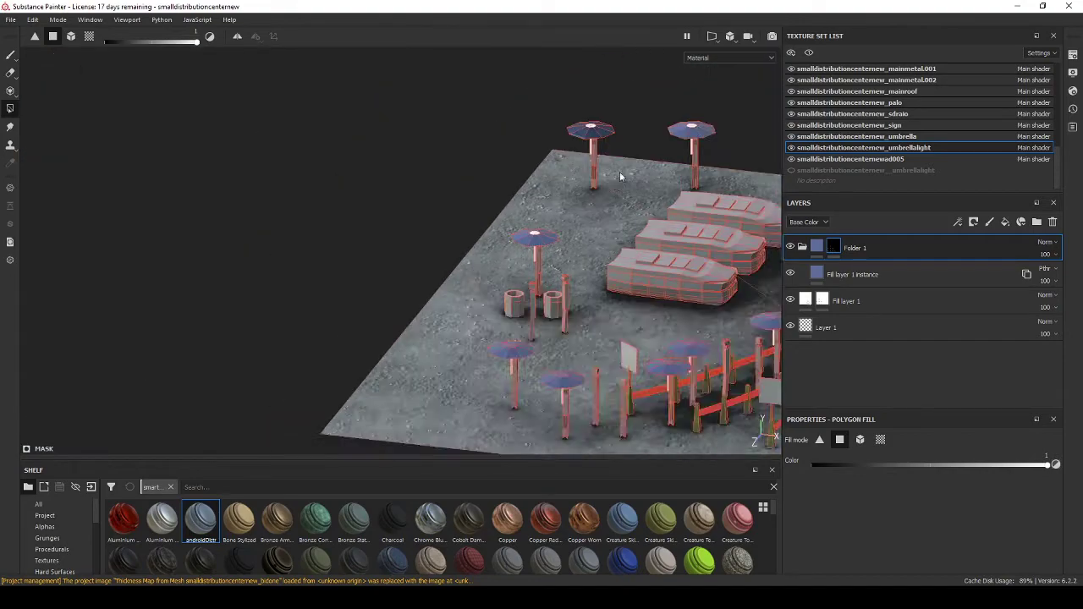
{"action": "mouse_move", "coordinate": [733, 243]}
{"action": "left_mouse_down", "text": "alt"}
{"action": "mouse_move", "coordinate": [518, 194]}
{"action": "mouse_move", "coordinate": [686, 200]}
{"action": "left_mouse_up", "text": "alt"}
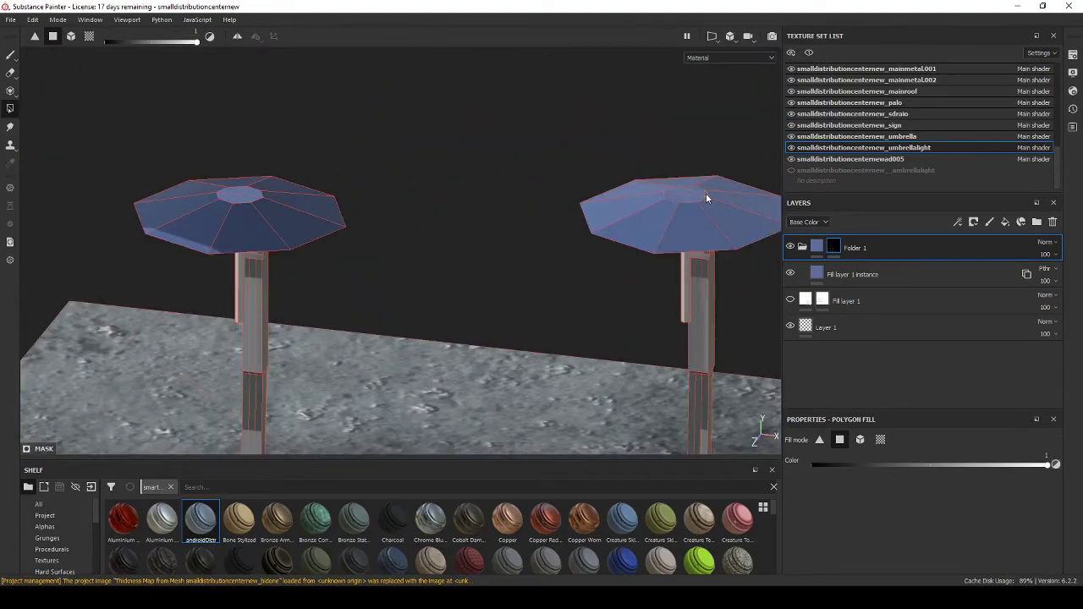
{"action": "left_click", "coordinate": [847, 301]}
{"action": "key", "text": "1"}
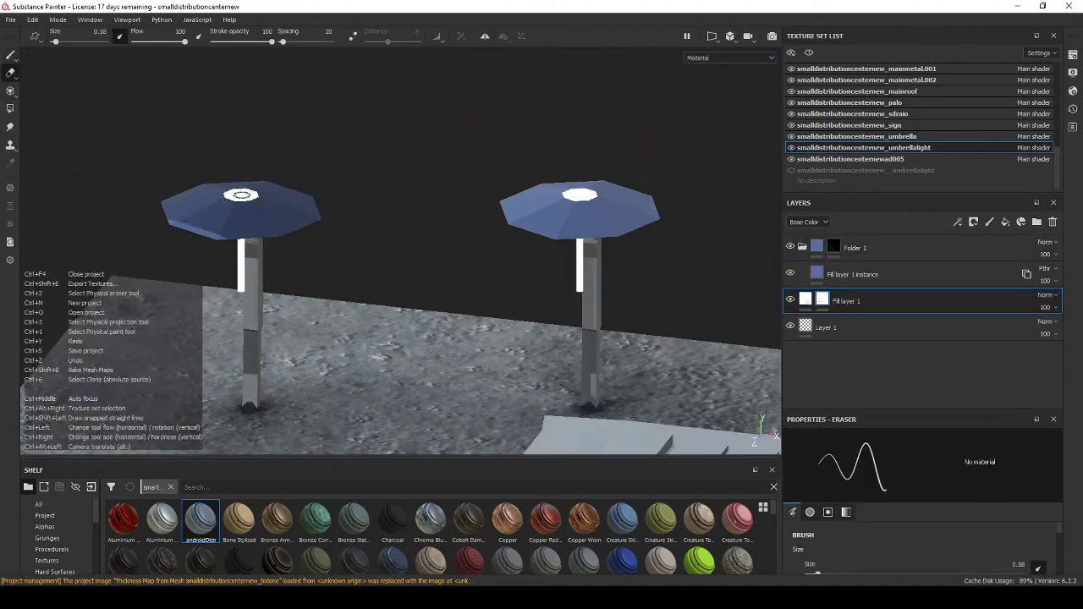
{"action": "left_click", "coordinate": [826, 328]}
Erase stray light on Fill layer 1, checking from top-down and angled side views
{"action": "left_click_drag", "start_coordinate": [538, 164], "coordinate": [338, 288], "text": "alt"}
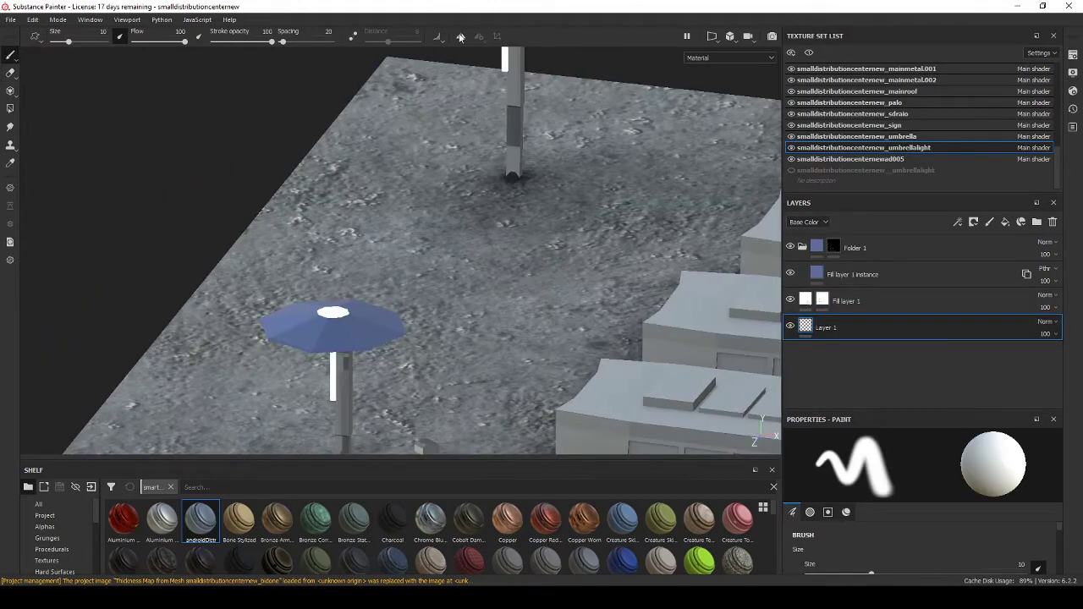
{"action": "key", "text": "4"}
{"action": "scroll", "coordinate": [314, 285], "scroll_direction": "up", "scroll_amount": 5}
{"action": "left_click", "coordinate": [864, 303]}
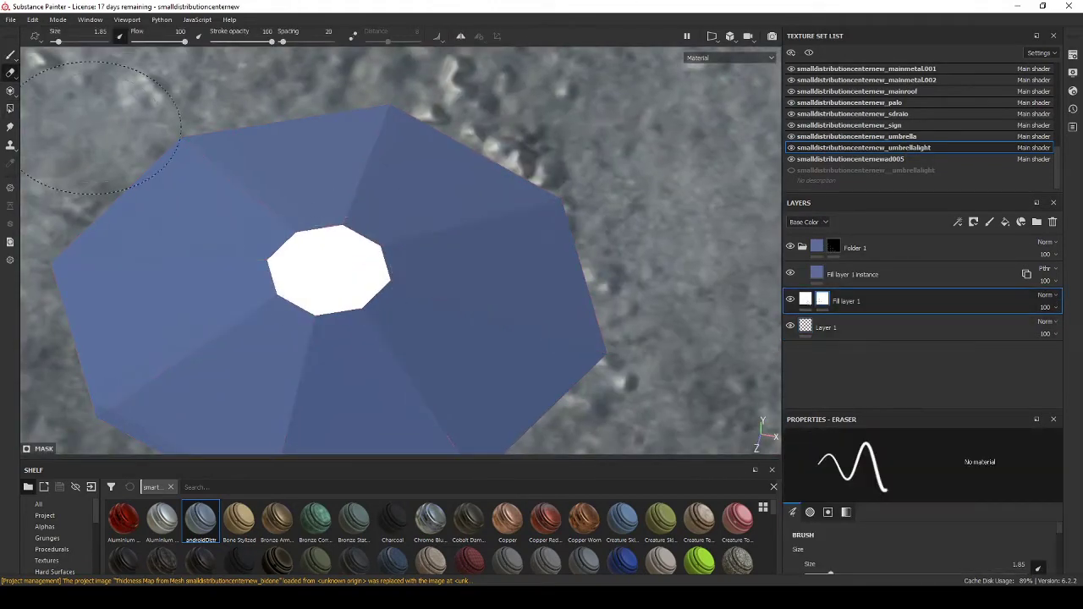
{"action": "key", "text": "4"}
{"action": "left_click_drag", "start_coordinate": [318, 292], "coordinate": [9, 57], "text": "alt"}
{"action": "left_click", "coordinate": [9, 57]}
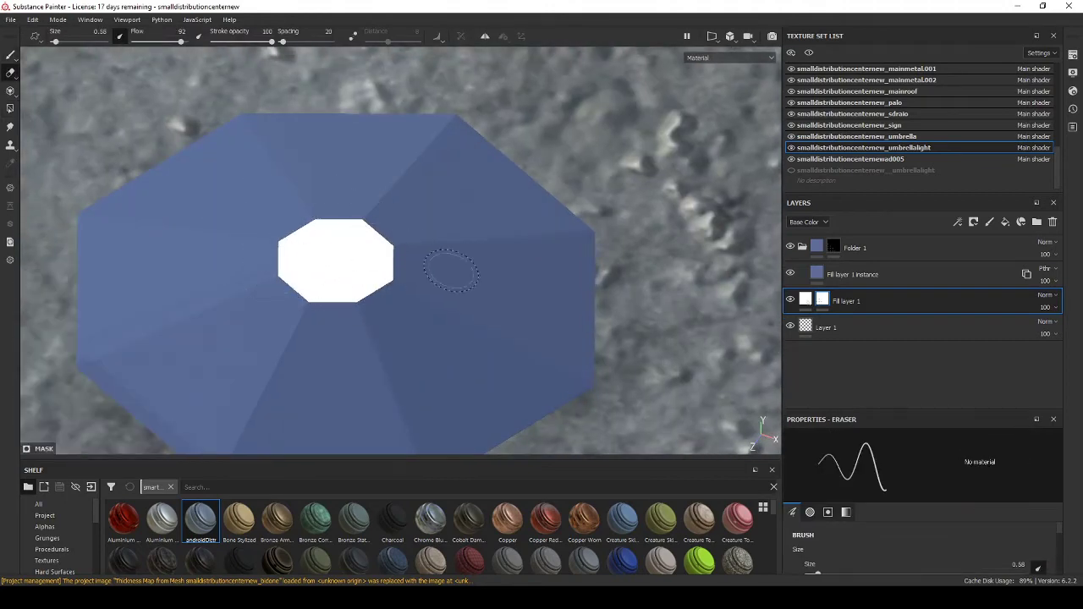
{"action": "left_click_drag", "start_coordinate": [451, 271], "coordinate": [542, 254], "text": "alt"}
{"action": "scroll", "coordinate": [381, 237], "scroll_direction": "up", "scroll_amount": 5}
{"action": "left_click", "coordinate": [1037, 222]}
Group Fill layer 1 into Folder 2 and give the folder a black mask
{"action": "left_click", "coordinate": [1036, 223]}
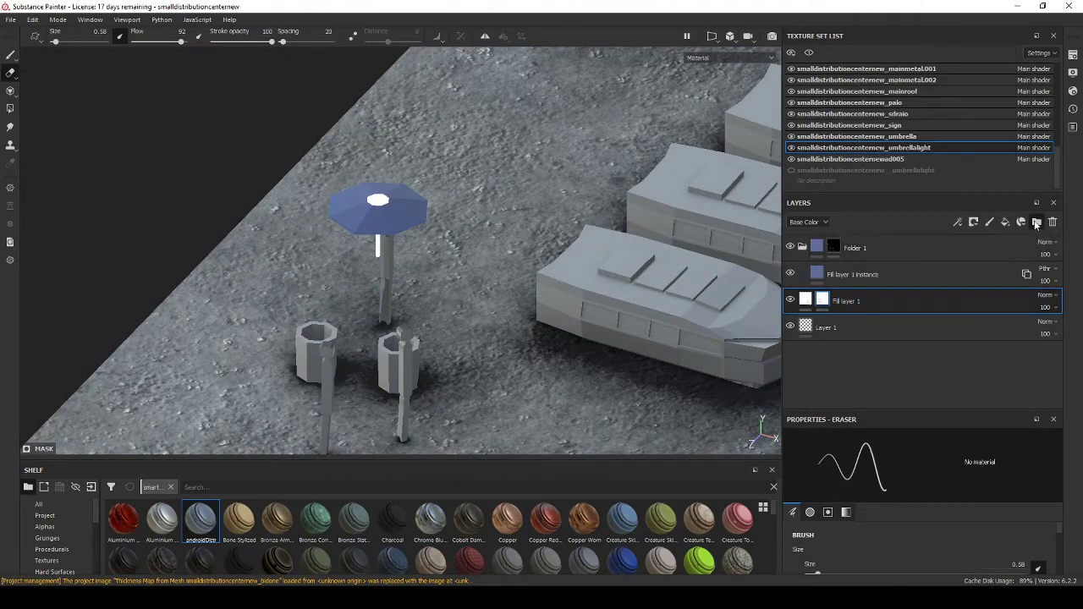
{"action": "right_click", "coordinate": [846, 301]}
{"action": "left_click", "coordinate": [895, 8]}
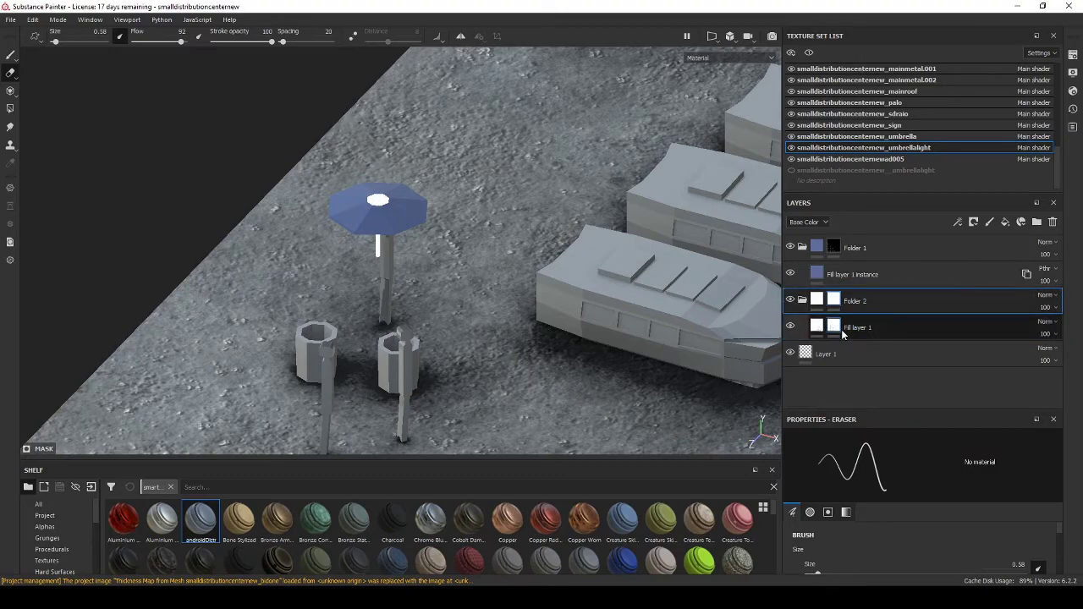
{"action": "key", "text": "f"}
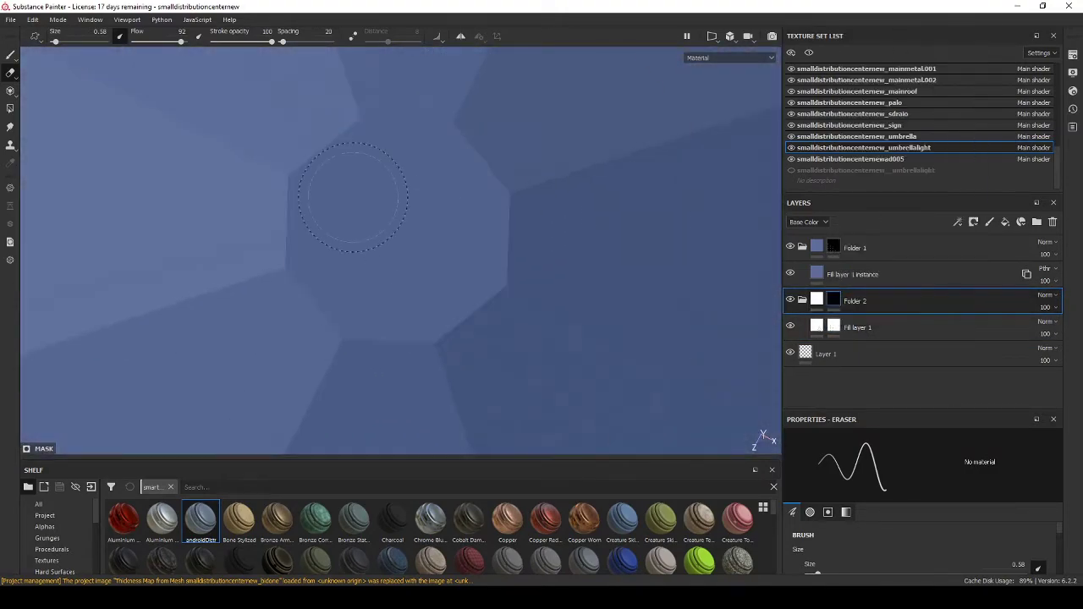
{"action": "mouse_move", "coordinate": [352, 197]}
{"action": "left_mouse_down", "text": "alt"}
{"action": "mouse_move", "coordinate": [414, 193]}
{"action": "mouse_move", "coordinate": [443, 326]}
{"action": "left_mouse_up", "text": "alt"}
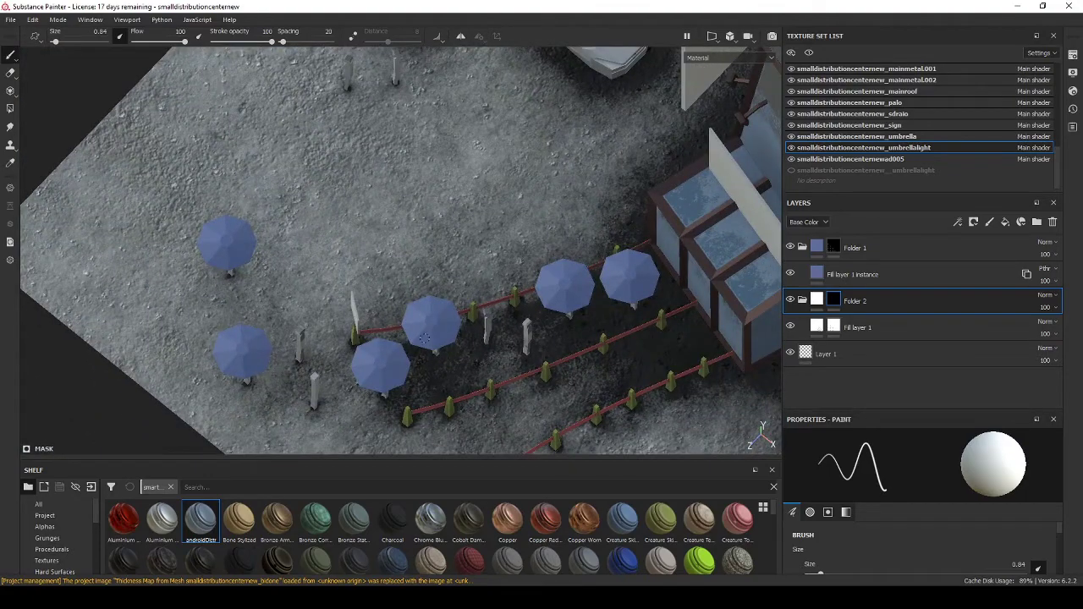
{"action": "scroll", "coordinate": [425, 338], "scroll_direction": "up", "scroll_amount": 5}
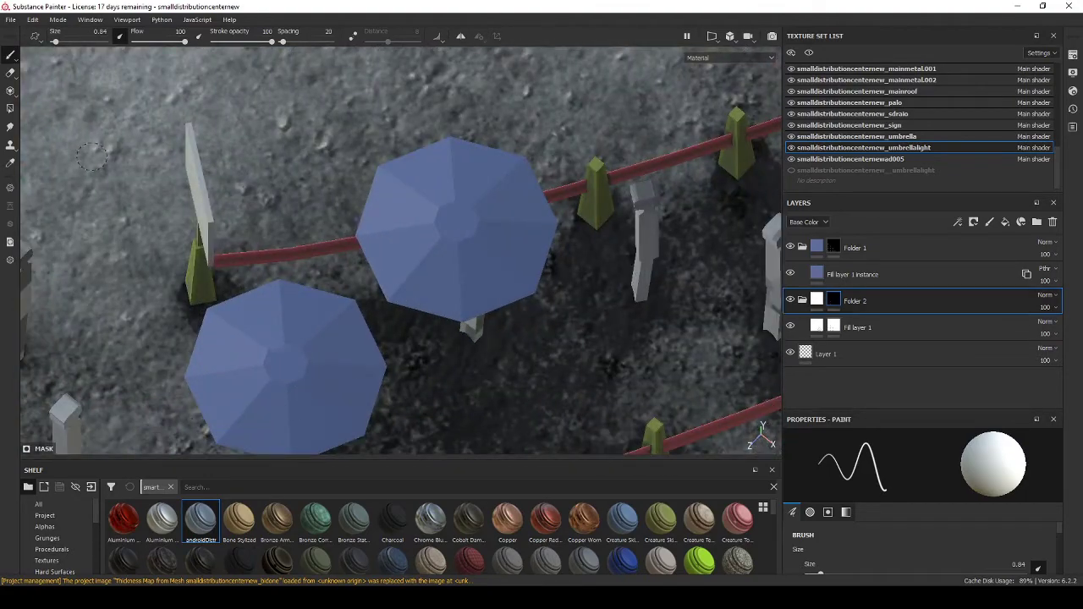
Reveal white octagons at the umbrella centres in the mask, then add a Levels adjustment
{"action": "key", "text": "4"}
{"action": "left_click_drag", "start_coordinate": [466, 217], "coordinate": [110, 61], "text": "alt"}
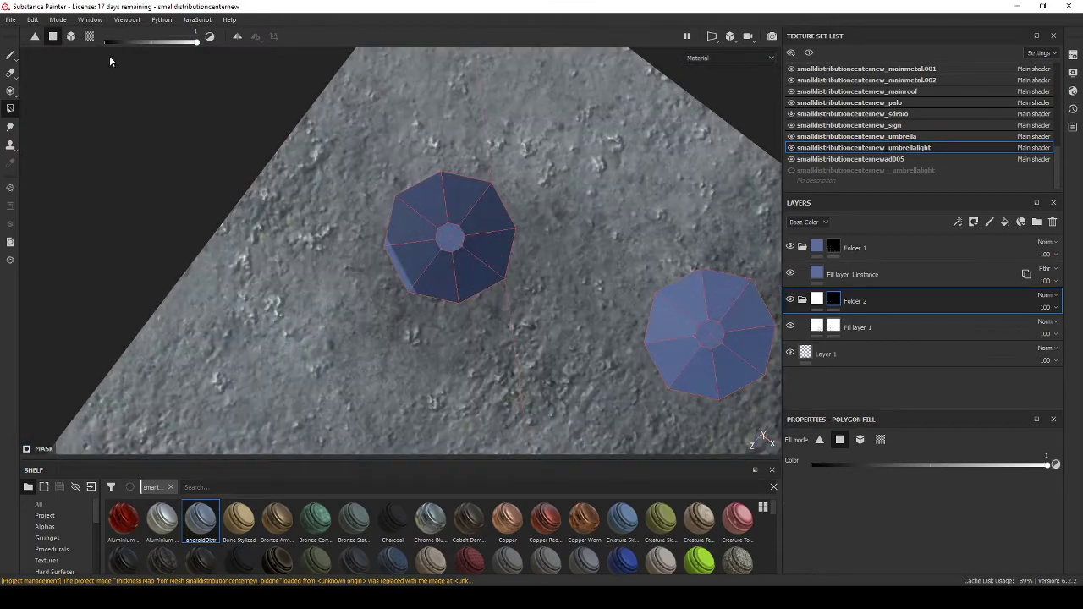
{"action": "key", "text": "1"}
{"action": "middle_click_drag", "start_coordinate": [650, 309], "coordinate": [463, 254], "text": "alt"}
{"action": "scroll", "coordinate": [929, 147], "scroll_direction": "up", "scroll_amount": 5}
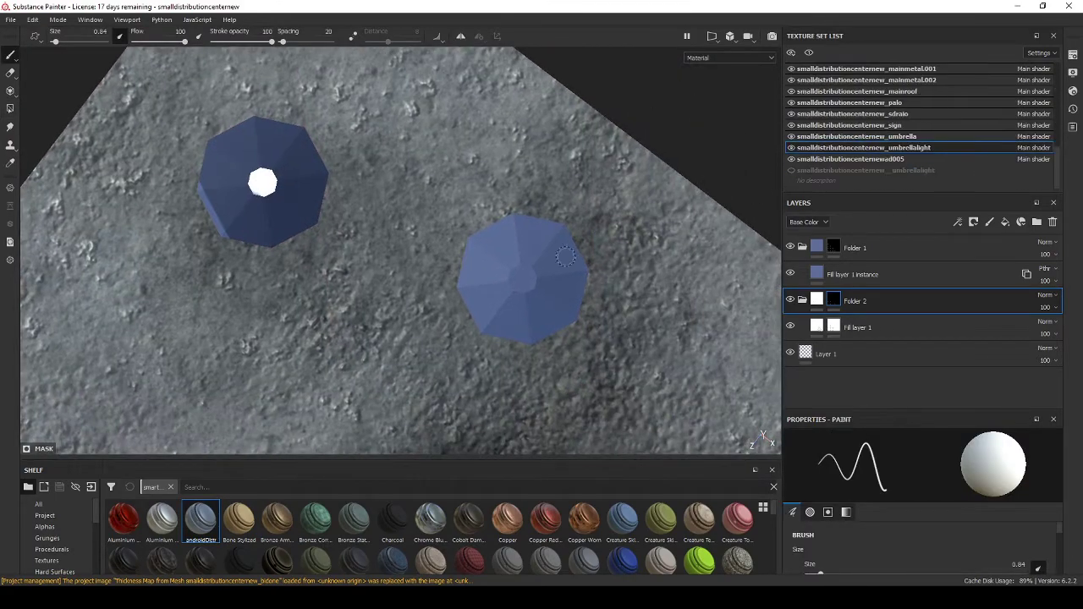
{"action": "scroll", "coordinate": [565, 256], "scroll_direction": "up", "scroll_amount": 3}
{"action": "right_click", "coordinate": [808, 301]}
{"action": "left_click", "coordinate": [855, 203]}
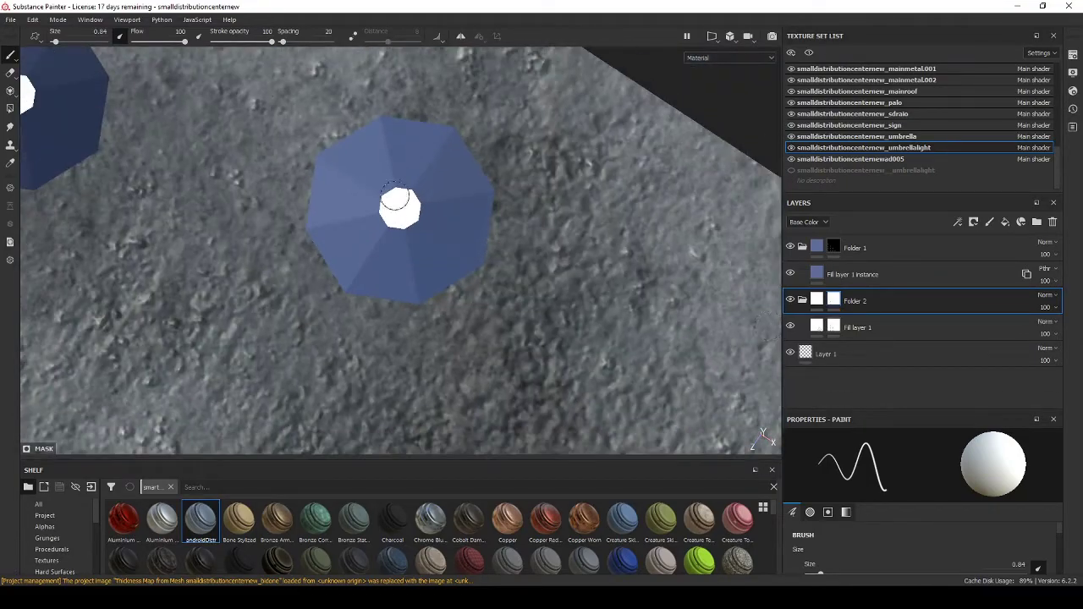
{"action": "right_click", "coordinate": [829, 301]}
{"action": "left_click", "coordinate": [867, 263]}
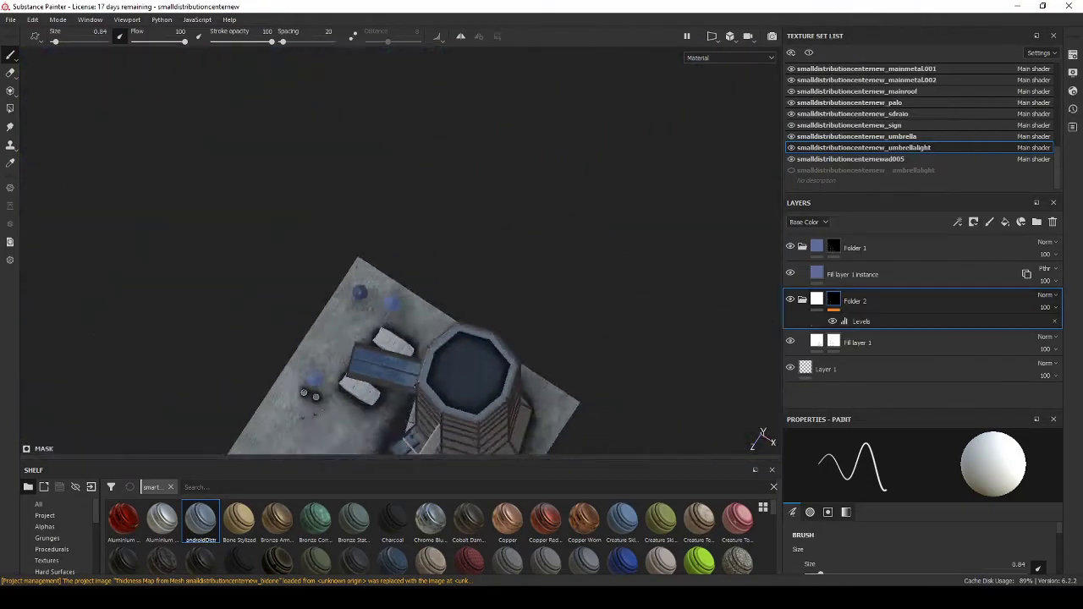
Group the umbrella set's Fill layer 1 into a new 'umbre' folder
{"action": "left_click", "coordinate": [871, 275]}
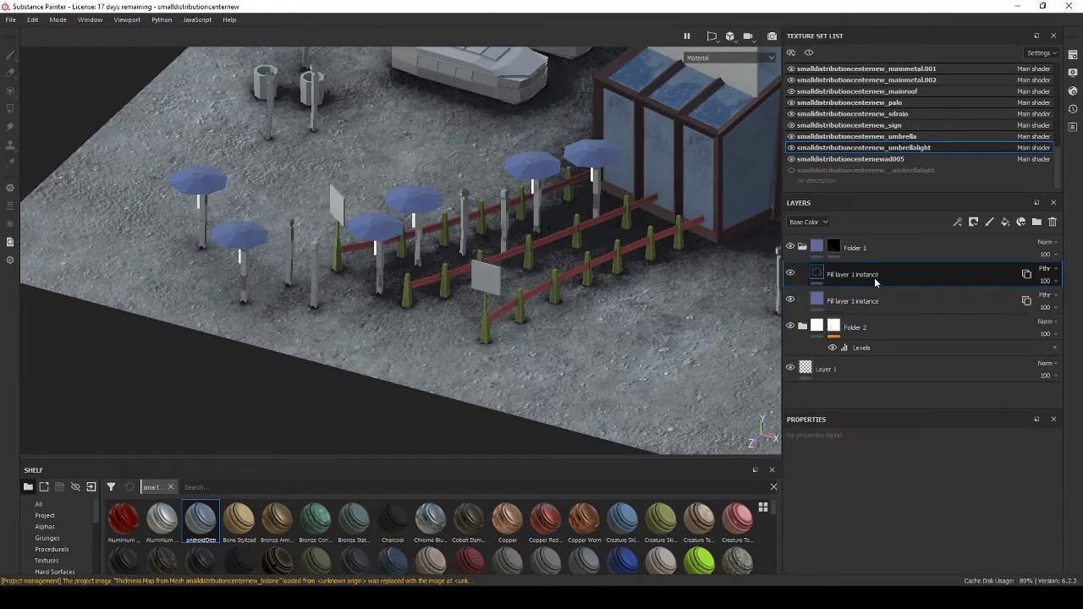
{"action": "left_click", "coordinate": [1026, 247]}
{"action": "key", "text": "ctrl+g"}
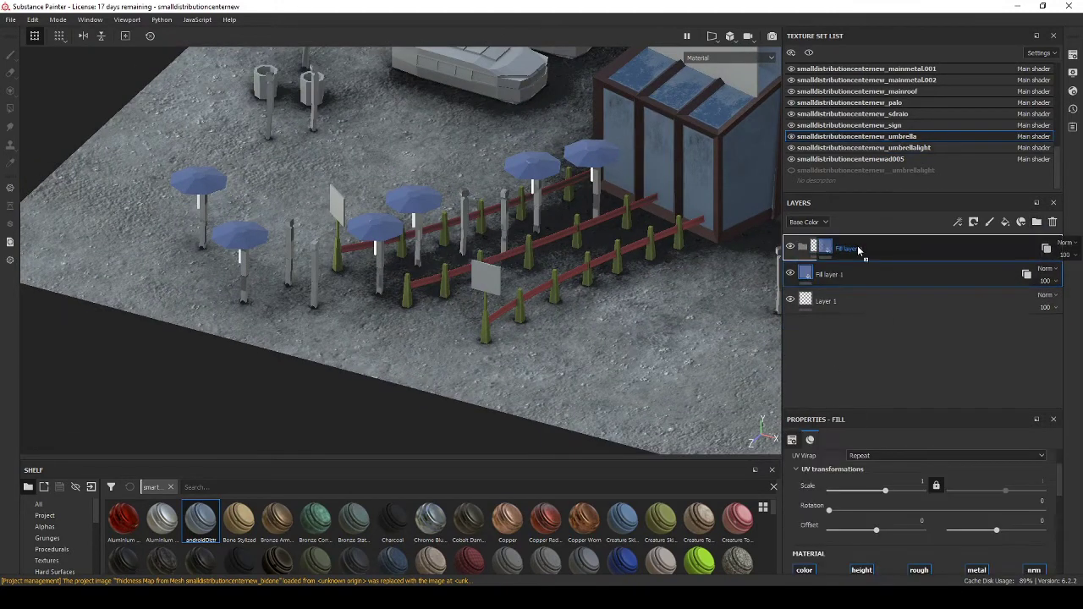
{"action": "type", "text": "umbre"}
{"action": "left_click", "coordinate": [903, 148]}
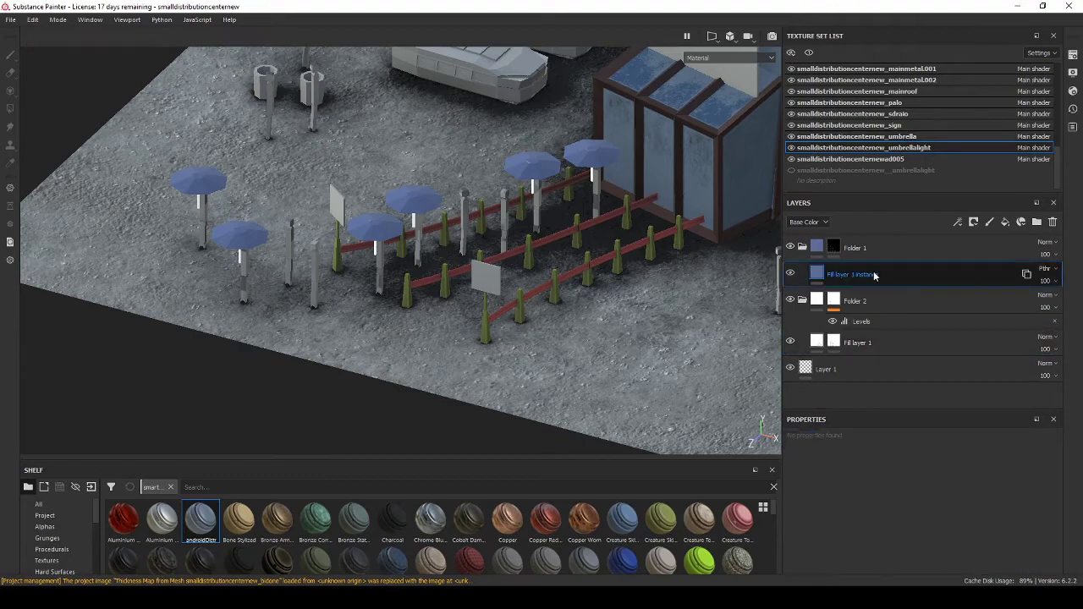
{"action": "left_click", "coordinate": [899, 136]}
{"action": "left_click", "coordinate": [573, 385]}
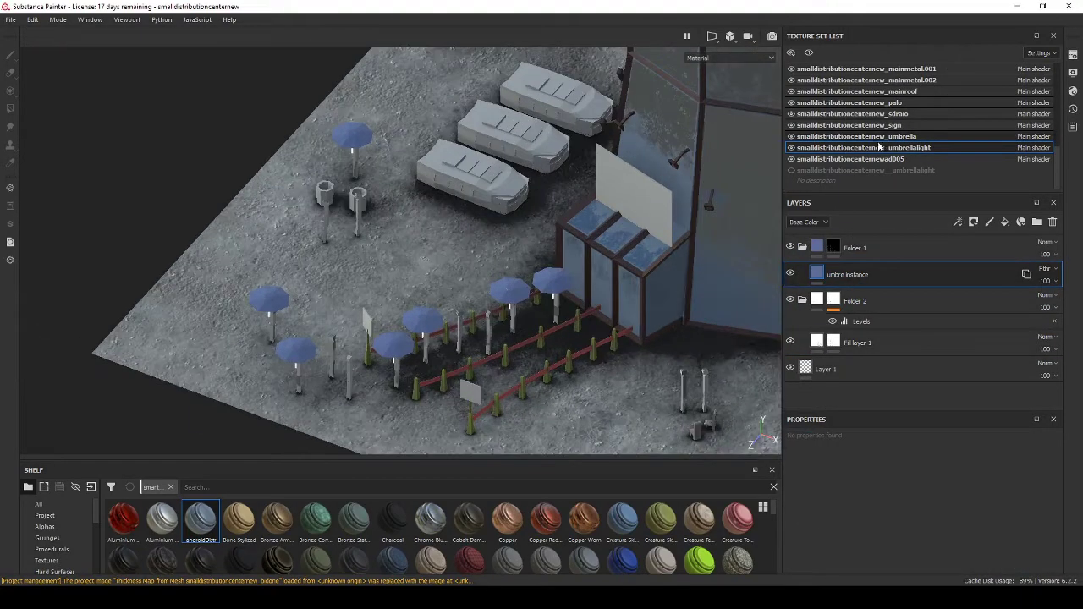
{"action": "left_click", "coordinate": [842, 270]}
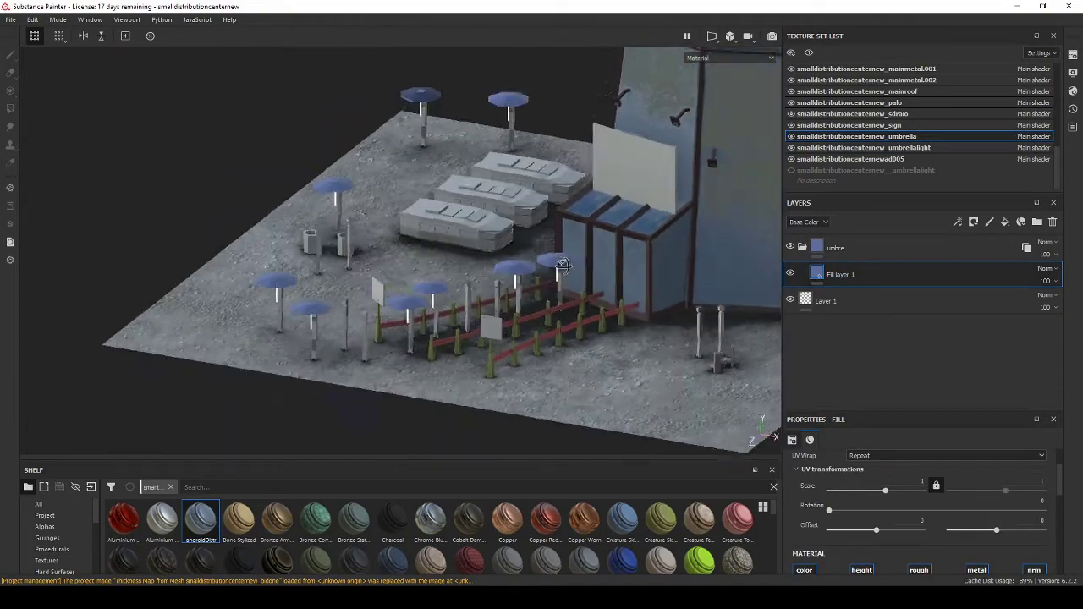
Change the umbrella fill's base colour from blue to green
{"action": "scroll", "coordinate": [925, 521], "scroll_direction": "down", "scroll_amount": 3}
{"action": "scroll", "coordinate": [925, 522], "scroll_direction": "down", "scroll_amount": 3}
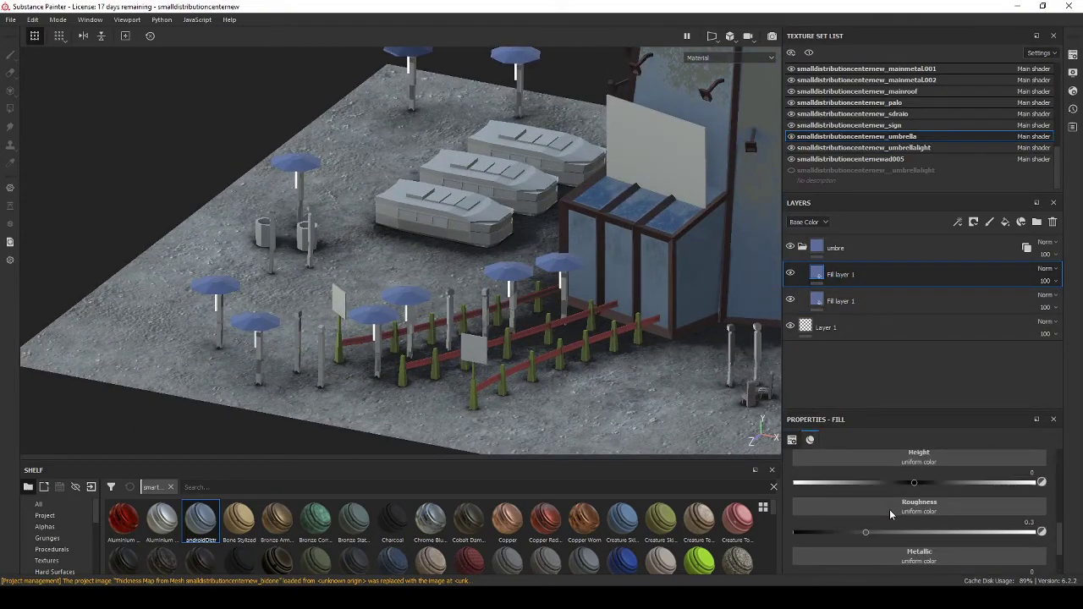
{"action": "scroll", "coordinate": [925, 521], "scroll_direction": "down", "scroll_amount": 3}
{"action": "scroll", "coordinate": [925, 521], "scroll_direction": "down", "scroll_amount": 3}
{"action": "scroll", "coordinate": [925, 521], "scroll_direction": "down", "scroll_amount": 2}
{"action": "left_click", "coordinate": [925, 529]}
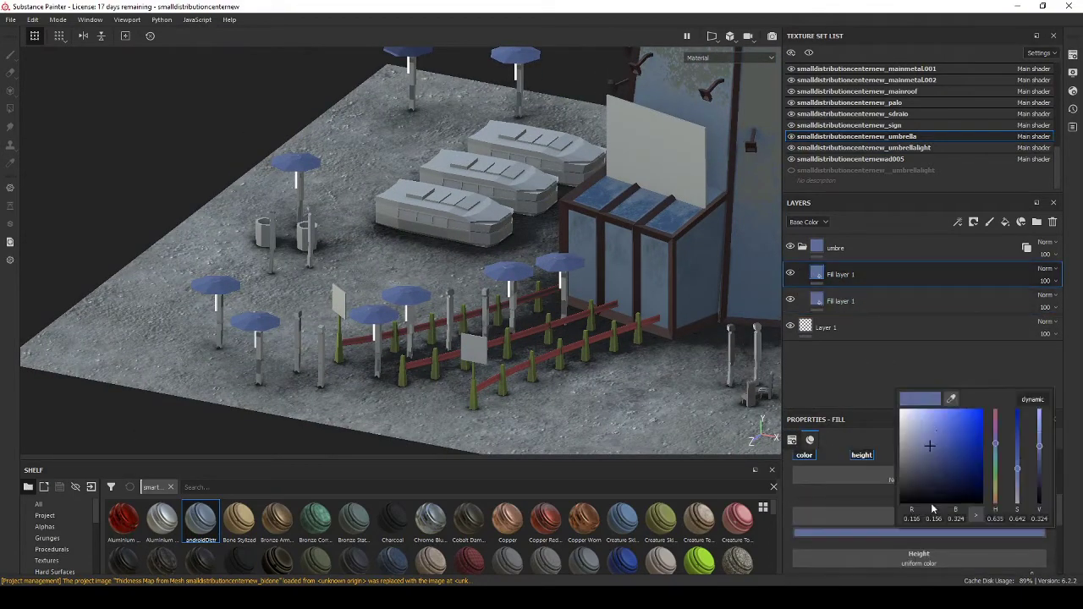
{"action": "left_click_drag", "start_coordinate": [995, 428], "coordinate": [994, 475]}
Give the green fill layer a black mask, replacing the trial Houndstooth mask fill
{"action": "right_click", "coordinate": [871, 274]}
{"action": "left_click", "coordinate": [889, 10]}
{"action": "right_click", "coordinate": [837, 274]}
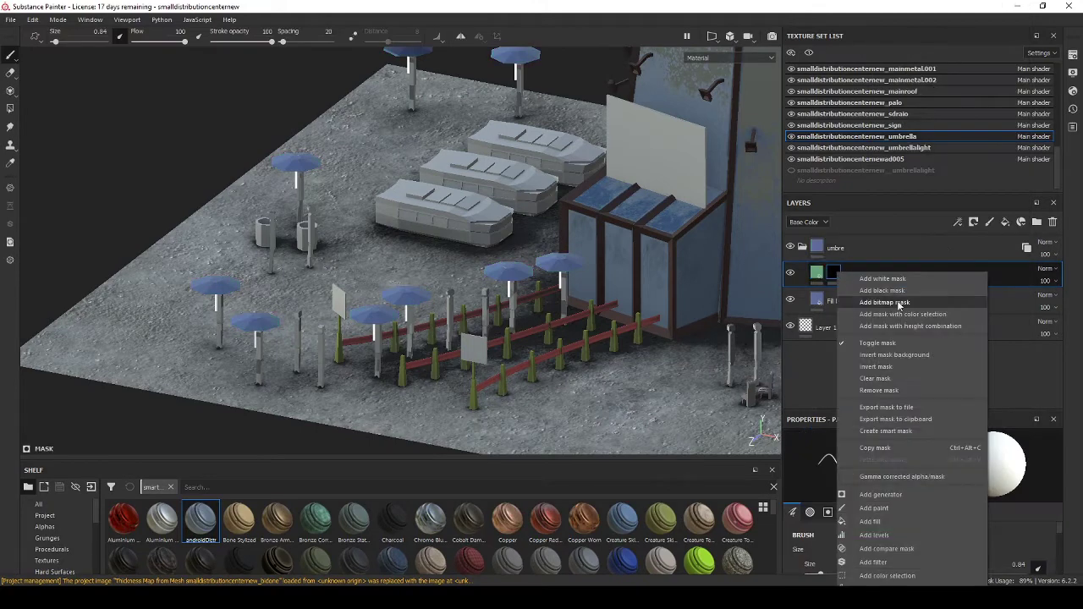
{"action": "left_click", "coordinate": [854, 279]}
{"action": "left_click", "coordinate": [910, 320]}
{"action": "left_click_drag", "start_coordinate": [508, 432], "coordinate": [327, 325], "text": "alt"}
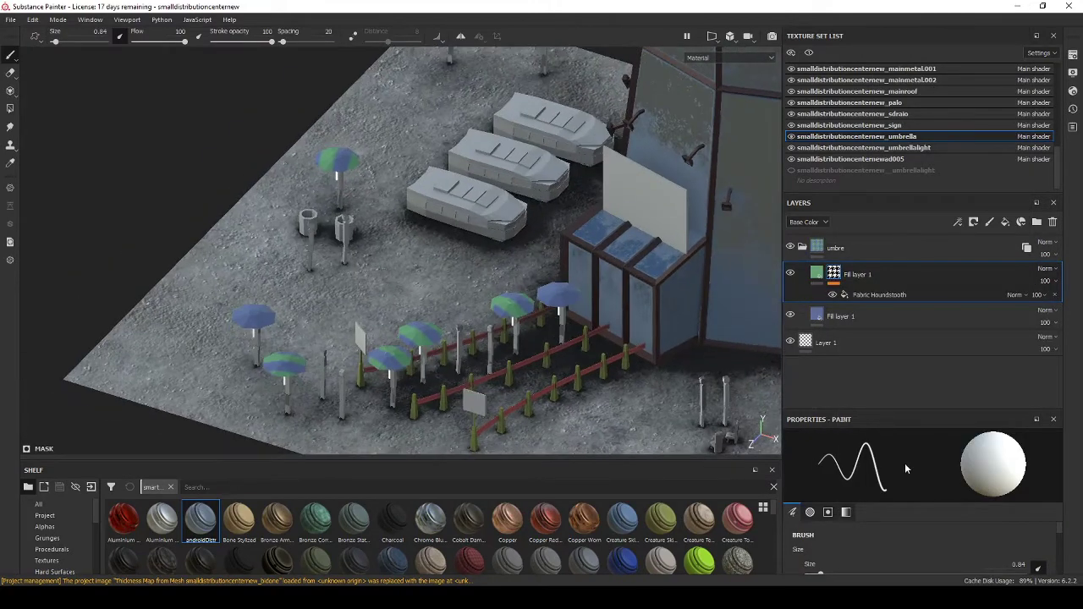
{"action": "right_click", "coordinate": [834, 269]}
{"action": "left_click", "coordinate": [880, 372]}
Paint green onto one umbrella canopy from a near top-down view
{"action": "scroll", "coordinate": [420, 338], "scroll_direction": "up", "scroll_amount": 3}
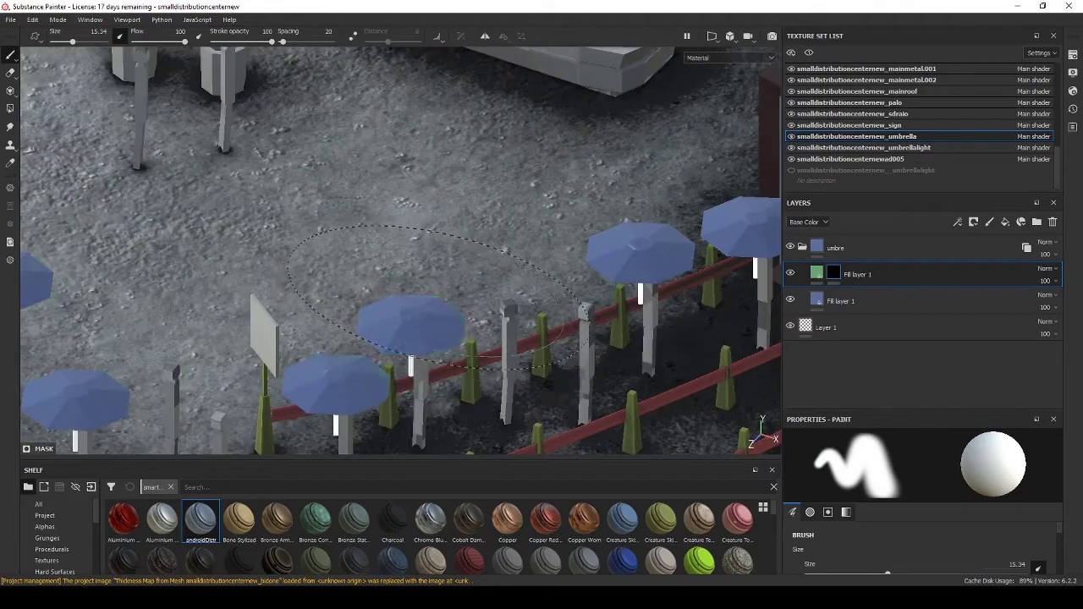
{"action": "left_click_drag", "start_coordinate": [421, 339], "coordinate": [476, 163], "text": "alt"}
{"action": "scroll", "coordinate": [477, 164], "scroll_direction": "up", "scroll_amount": 5}
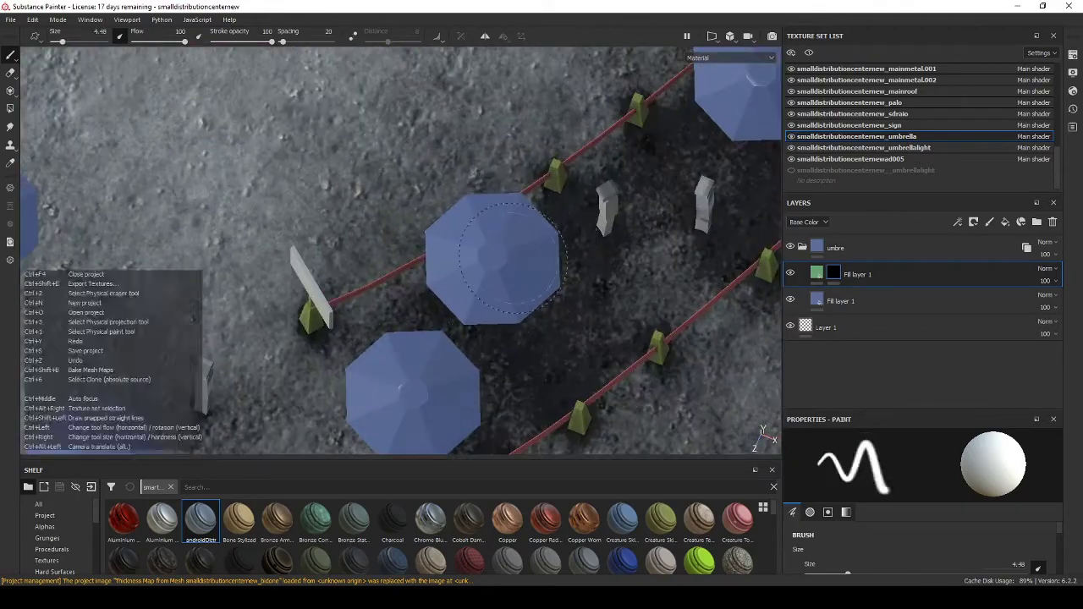
{"action": "left_click", "coordinate": [526, 264]}
{"action": "scroll", "coordinate": [495, 252], "scroll_direction": "down", "scroll_amount": 5}
{"action": "left_click_drag", "start_coordinate": [495, 252], "coordinate": [474, 169], "text": "alt"}
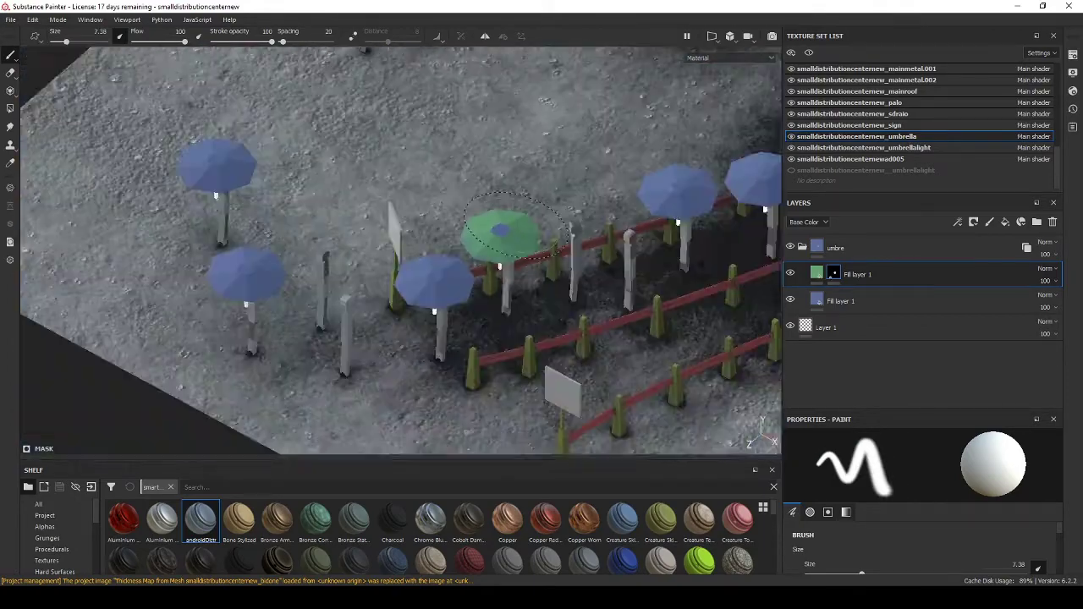
Move the blue umbrella fill layer into the 'umbre' folder
{"action": "left_click", "coordinate": [829, 301]}
{"action": "left_click", "coordinate": [919, 532]}
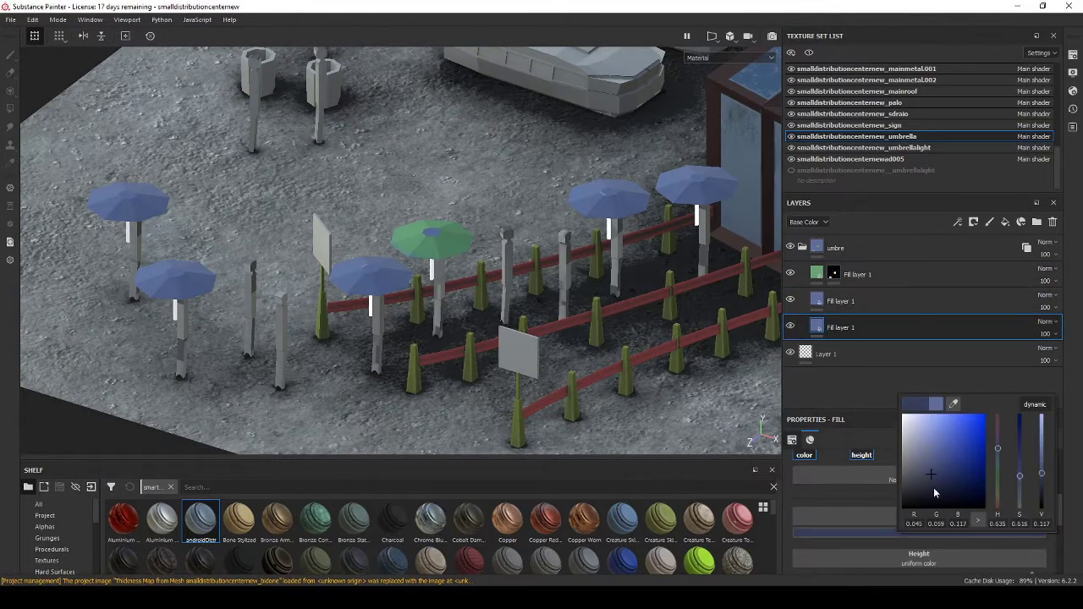
{"action": "left_click", "coordinate": [834, 274]}
{"action": "left_click_drag", "start_coordinate": [865, 244], "coordinate": [846, 301]}
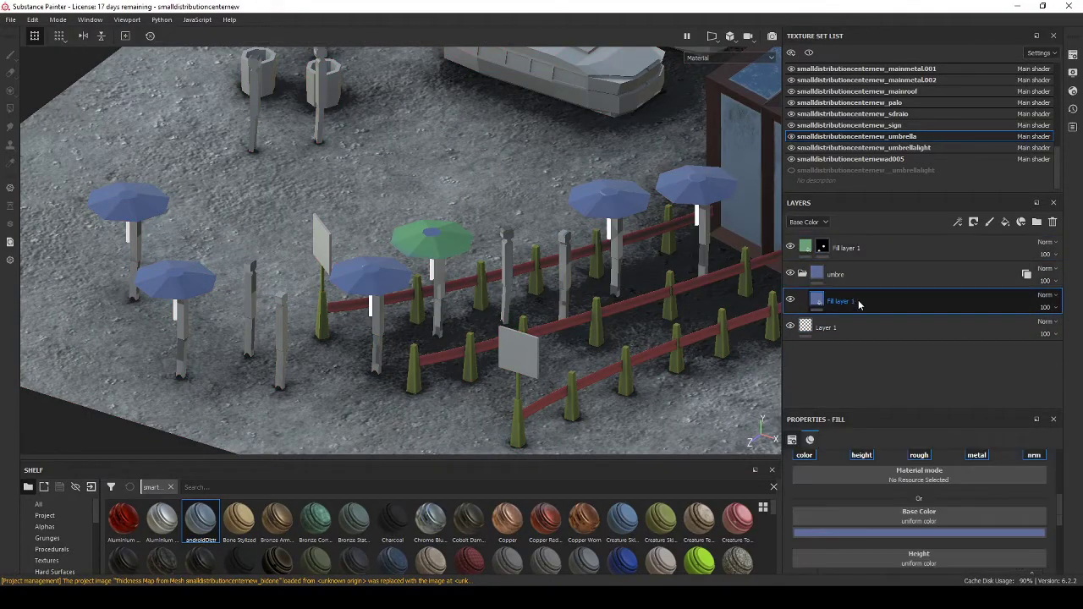
{"action": "left_click", "coordinate": [919, 533]}
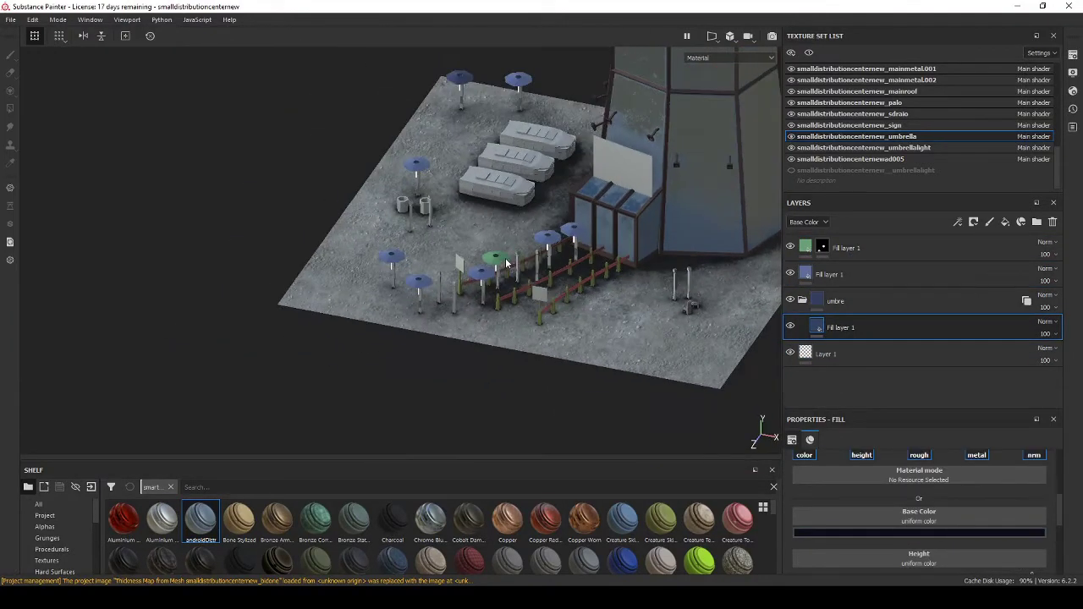
{"action": "left_click_drag", "start_coordinate": [510, 268], "coordinate": [541, 279], "text": "alt"}
Duplicate the green fill layer, set its base colour to purple, and give it a black mask
{"action": "left_click", "coordinate": [846, 247]}
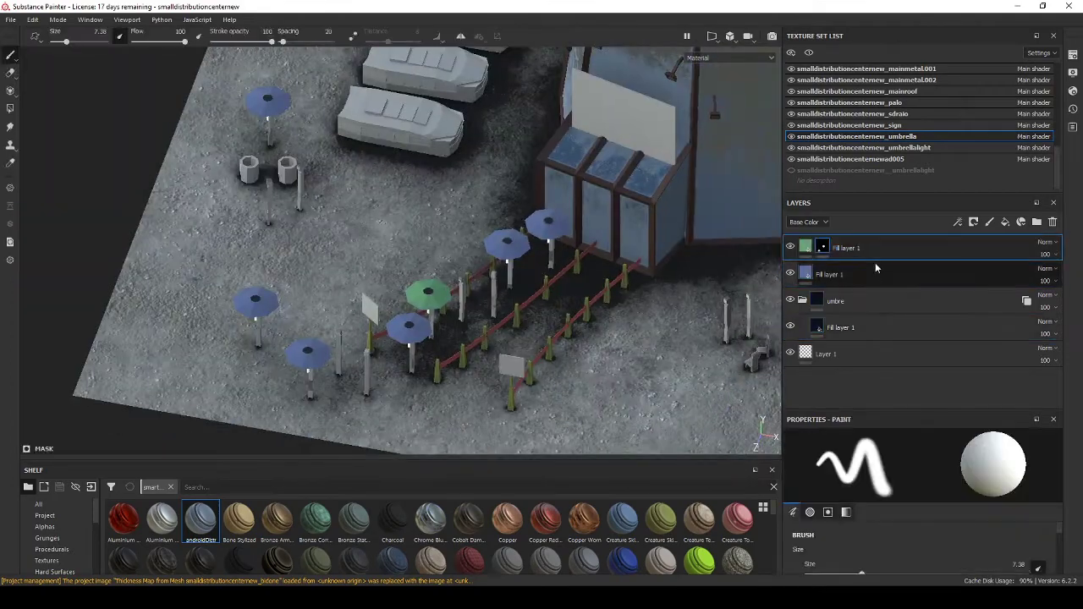
{"action": "key", "text": "ctrl+d"}
{"action": "left_click_drag", "start_coordinate": [643, 364], "coordinate": [450, 407], "text": "alt"}
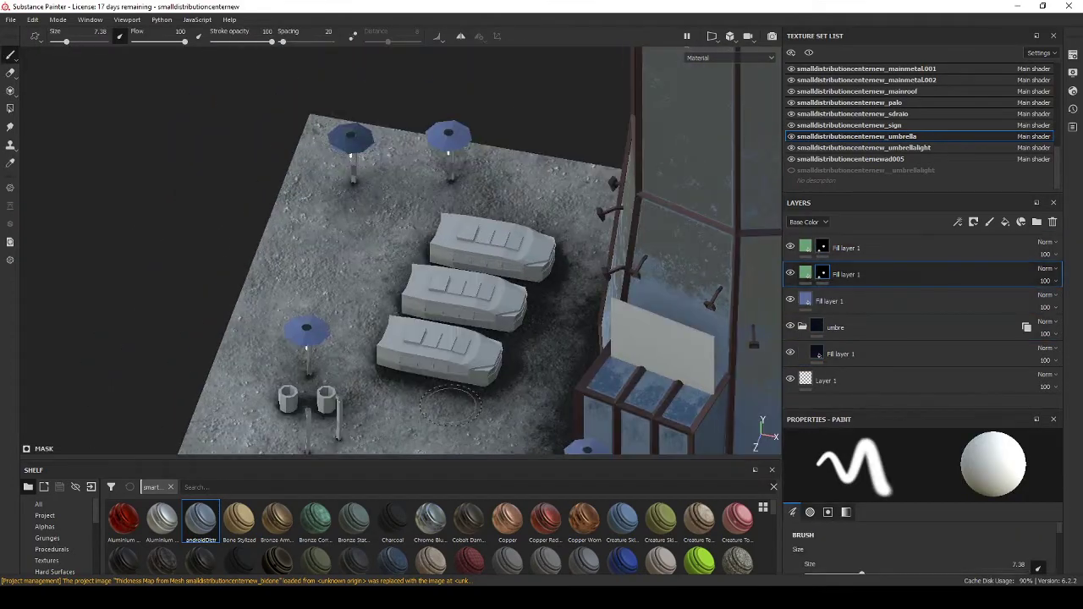
{"action": "left_click", "coordinate": [846, 247]}
{"action": "left_click", "coordinate": [920, 500]}
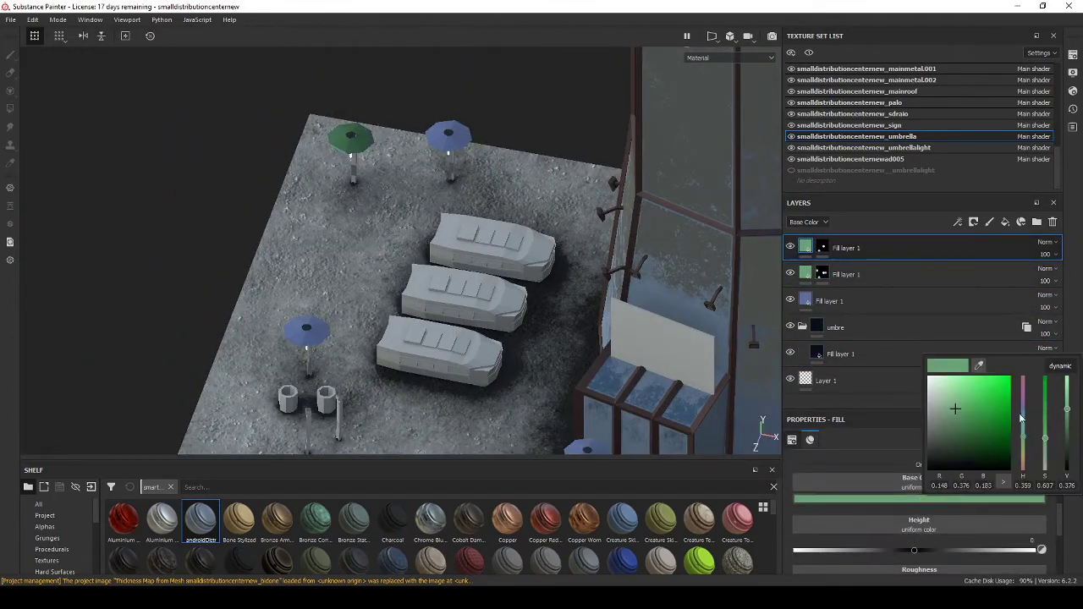
{"action": "right_click", "coordinate": [849, 265]}
{"action": "left_click", "coordinate": [867, 279]}
Bring the umbrellas by the fence into view, then switch to the Blender window
{"action": "middle_click_drag", "start_coordinate": [484, 218], "coordinate": [460, 283], "text": "alt"}
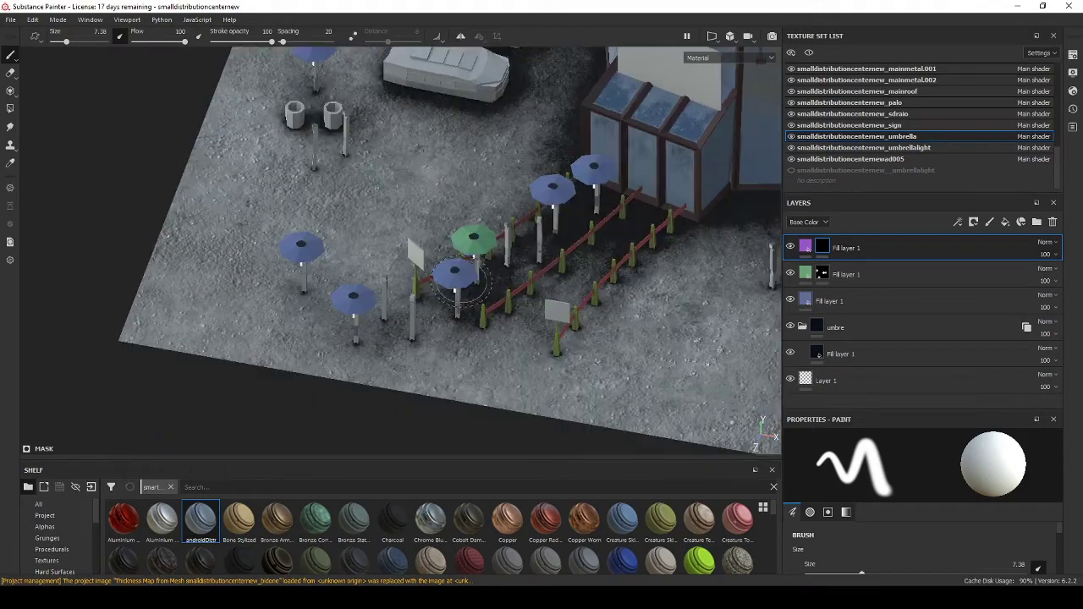
{"action": "scroll", "coordinate": [511, 306], "scroll_direction": "up", "scroll_amount": 3}
{"action": "scroll", "coordinate": [499, 284], "scroll_direction": "up", "scroll_amount": 3}
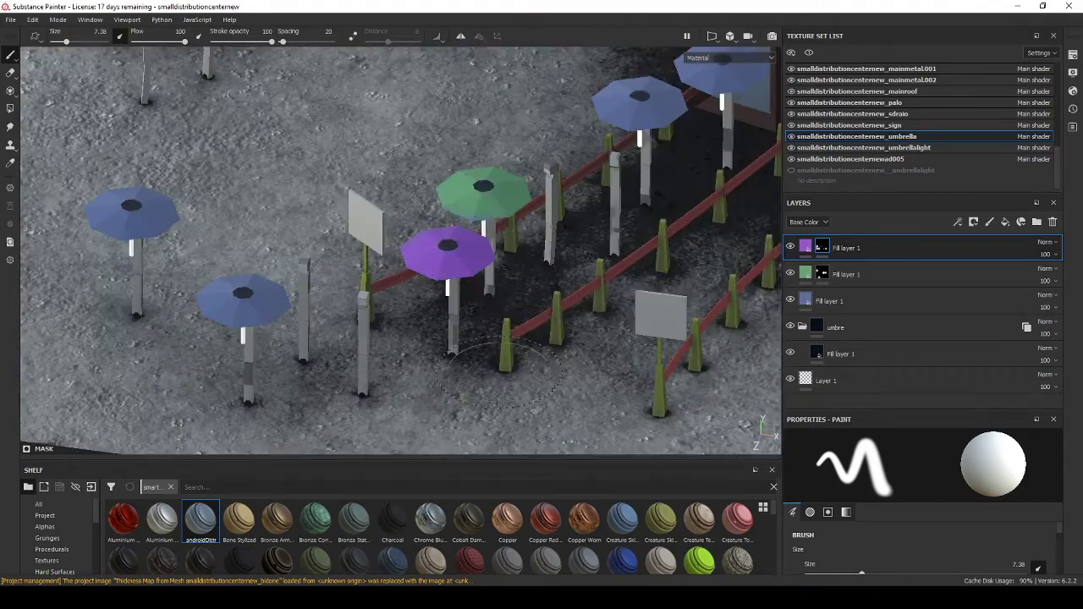
{"action": "scroll", "coordinate": [499, 372], "scroll_direction": "down", "scroll_amount": 5}
{"action": "left_click", "coordinate": [338, 541]}
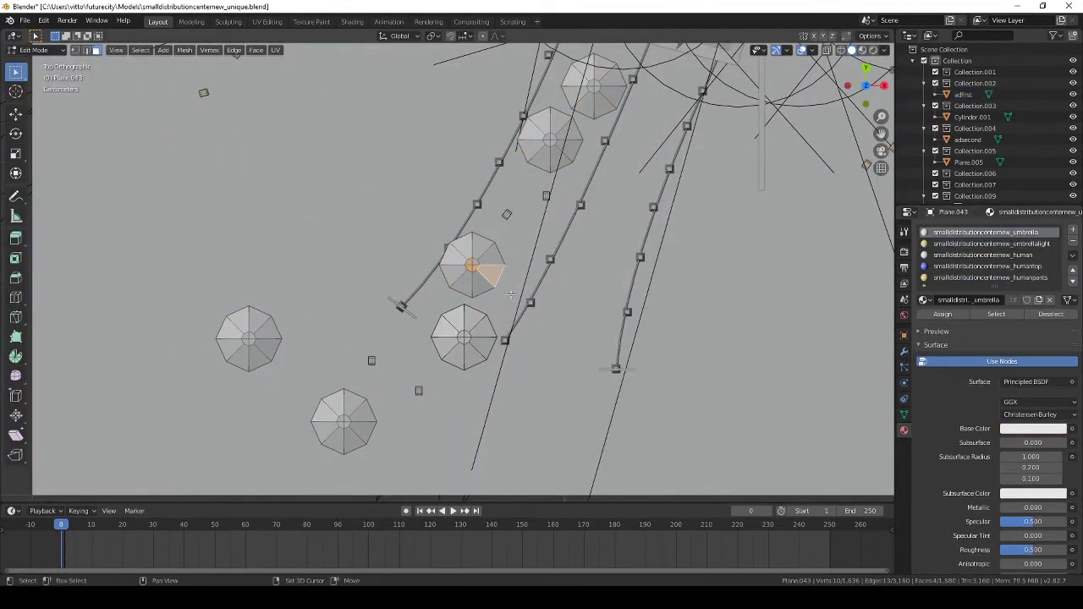
Select the remaining umbrella centre faces, return to Object Mode, and save from the File menu
{"action": "scroll", "coordinate": [397, 377], "scroll_direction": "up", "scroll_amount": 5}
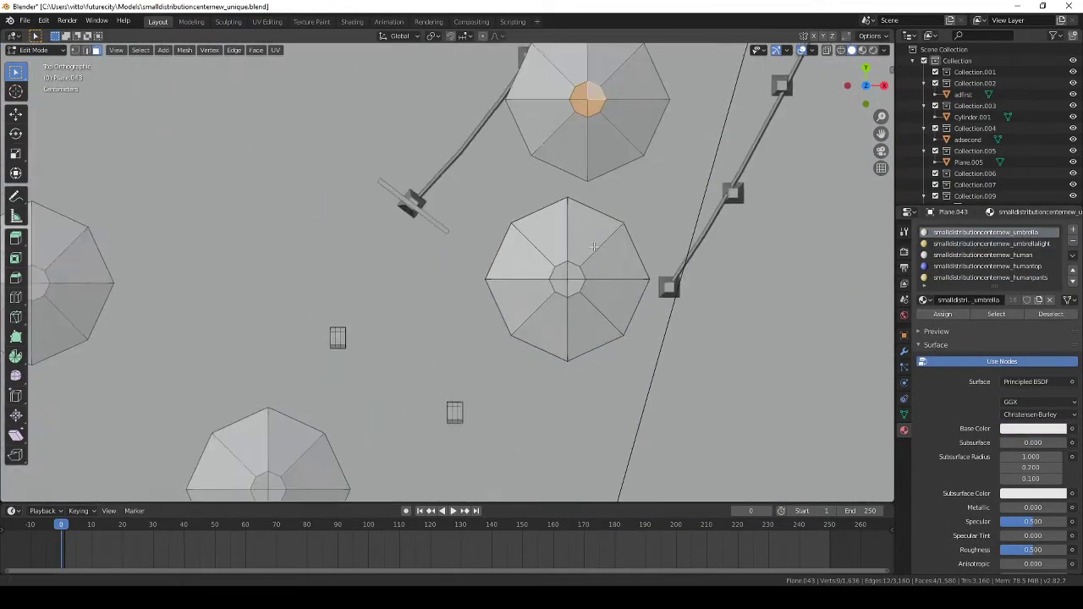
{"action": "left_click", "coordinate": [564, 276]}
{"action": "scroll", "coordinate": [428, 372], "scroll_direction": "up", "scroll_amount": 4}
{"action": "scroll", "coordinate": [229, 173], "scroll_direction": "down", "scroll_amount": 3}
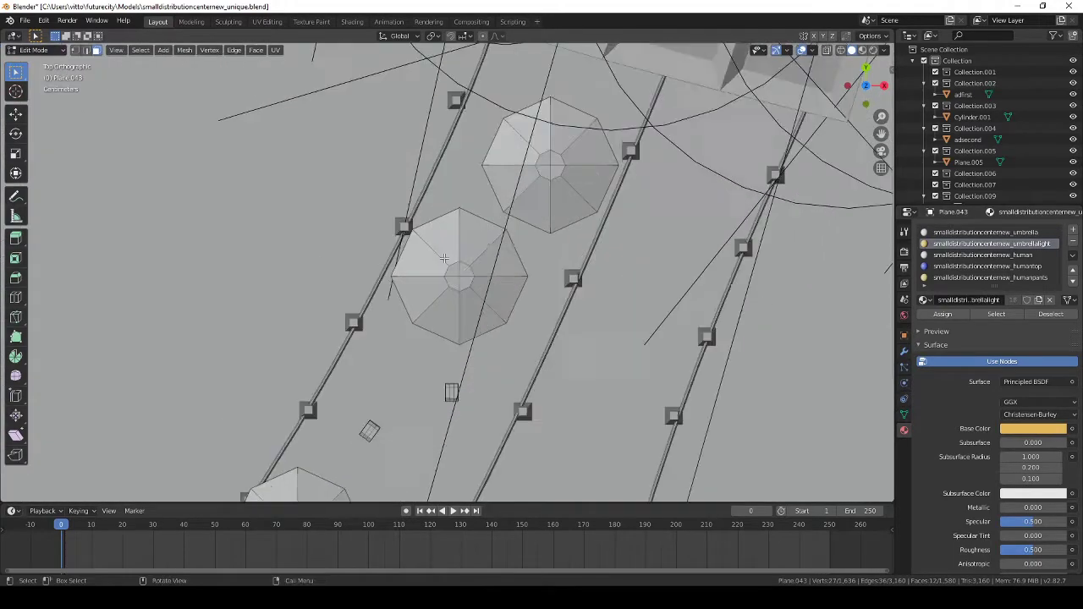
{"action": "middle_click_drag", "start_coordinate": [229, 173], "coordinate": [282, 271], "text": "shift"}
{"action": "scroll", "coordinate": [282, 272], "scroll_direction": "up", "scroll_amount": 4}
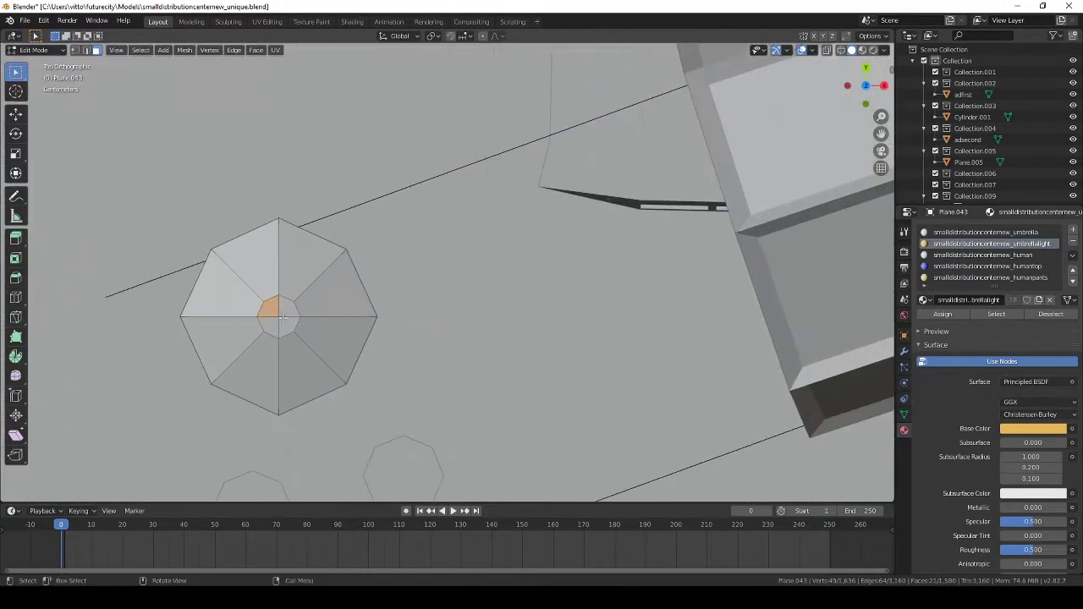
{"action": "scroll", "coordinate": [282, 287], "scroll_direction": "down", "scroll_amount": 4}
{"action": "scroll", "coordinate": [269, 338], "scroll_direction": "up", "scroll_amount": 2}
{"action": "scroll", "coordinate": [269, 343], "scroll_direction": "up", "scroll_amount": 2}
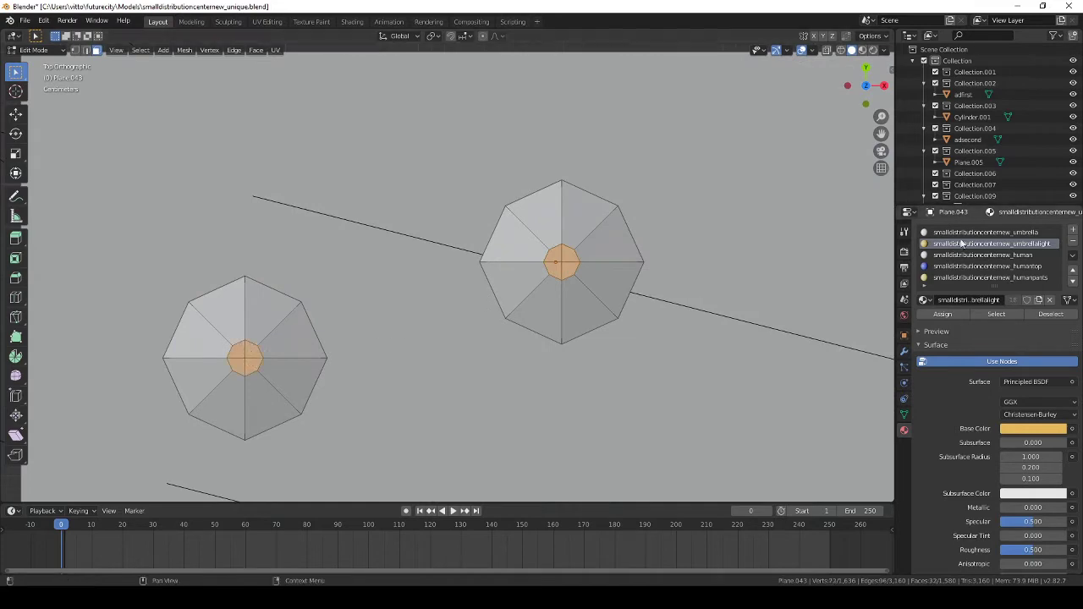
{"action": "key", "text": "Tab"}
{"action": "scroll", "coordinate": [580, 256], "scroll_direction": "down", "scroll_amount": 5}
{"action": "left_click", "coordinate": [25, 19]}
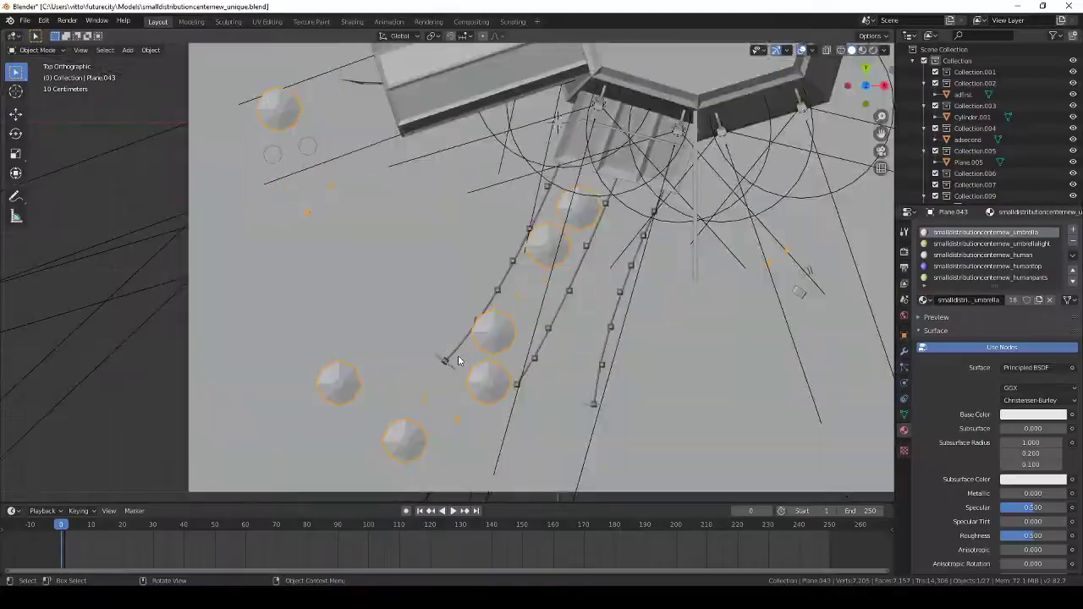
Set the umbrellalight fill's base colour to magenta
{"action": "key", "text": "Tab"}
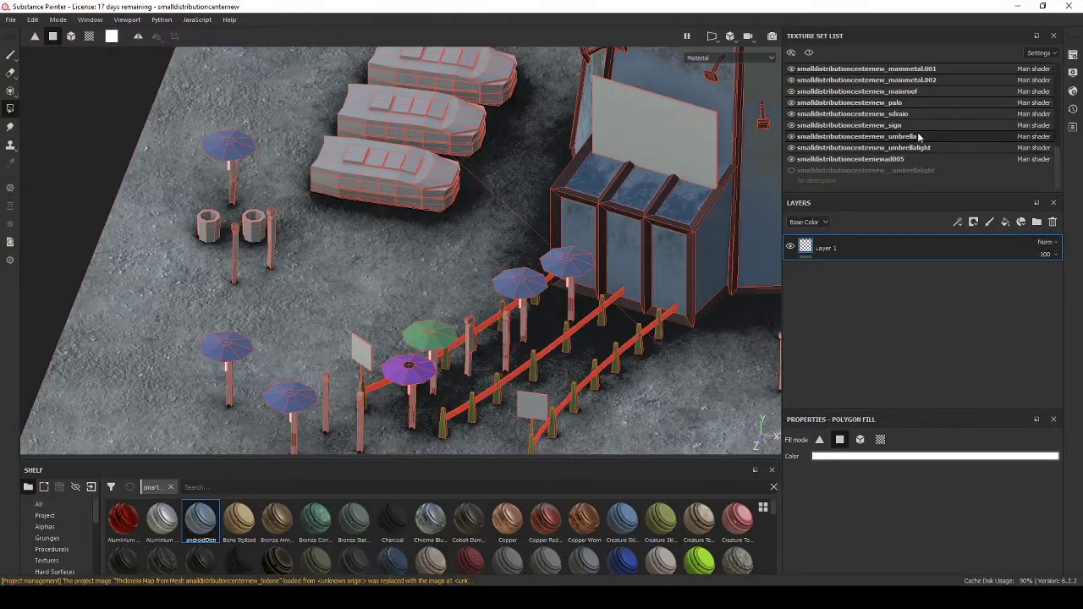
{"action": "left_click", "coordinate": [838, 148]}
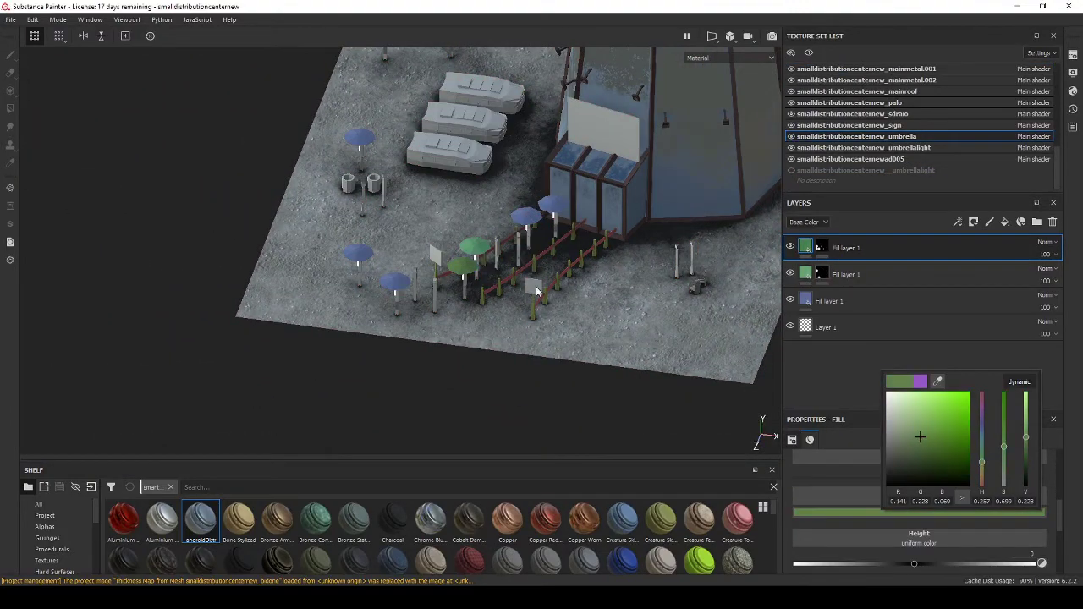
{"action": "left_click", "coordinate": [982, 511]}
{"action": "key", "text": "Escape"}
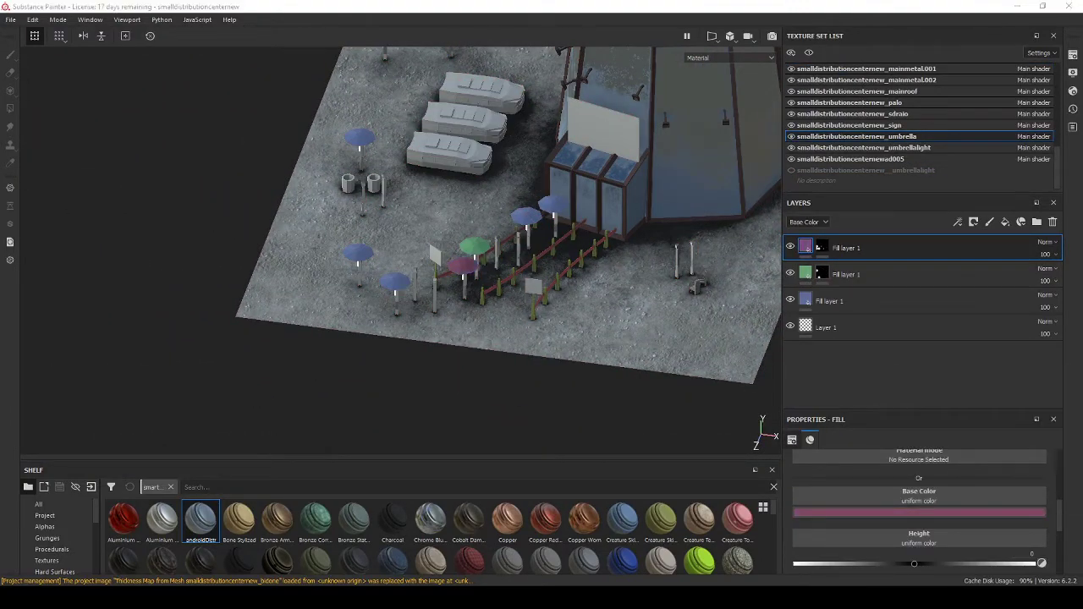
{"action": "left_click_drag", "start_coordinate": [562, 346], "coordinate": [534, 264], "text": "alt"}
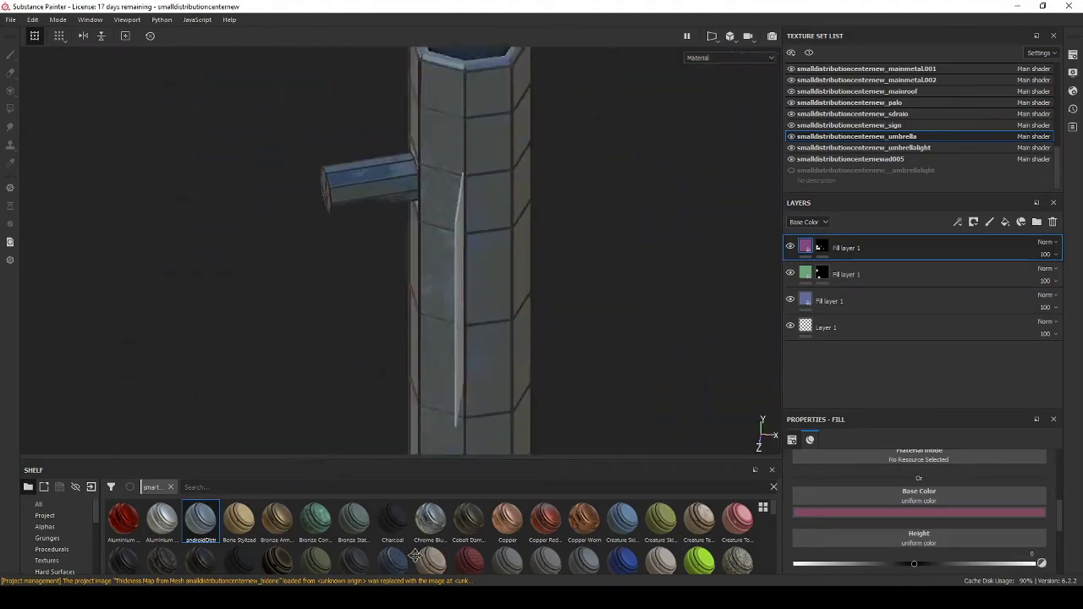
{"action": "left_click_drag", "start_coordinate": [414, 555], "coordinate": [582, 241], "text": "alt"}
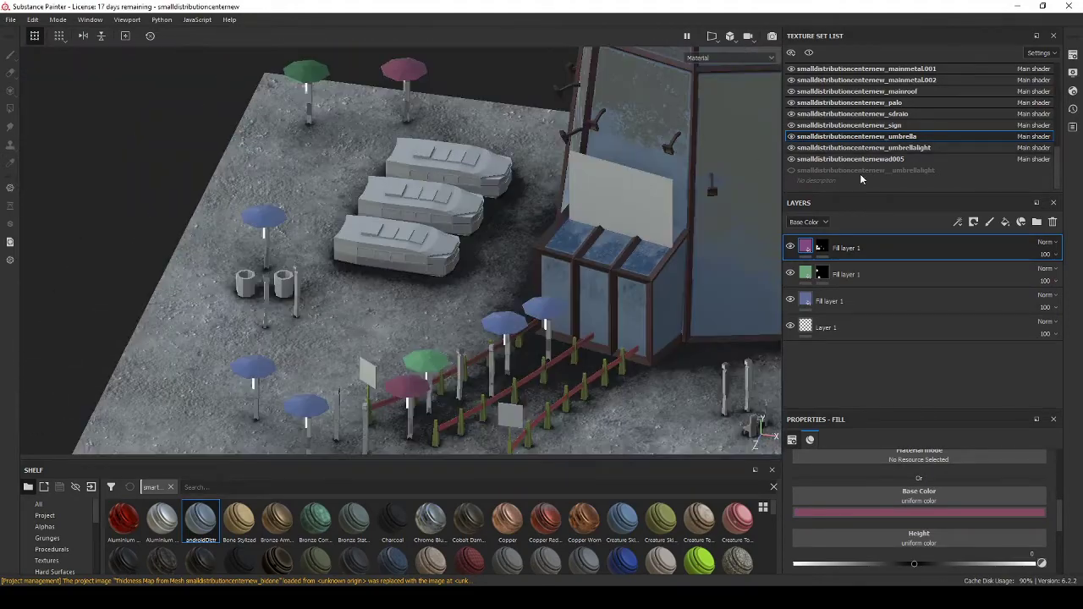
Duplicate the fill layer, recolour the copy yellow, and give the new layers black masks
{"action": "left_click", "coordinate": [875, 273]}
{"action": "key", "text": "ctrl+d"}
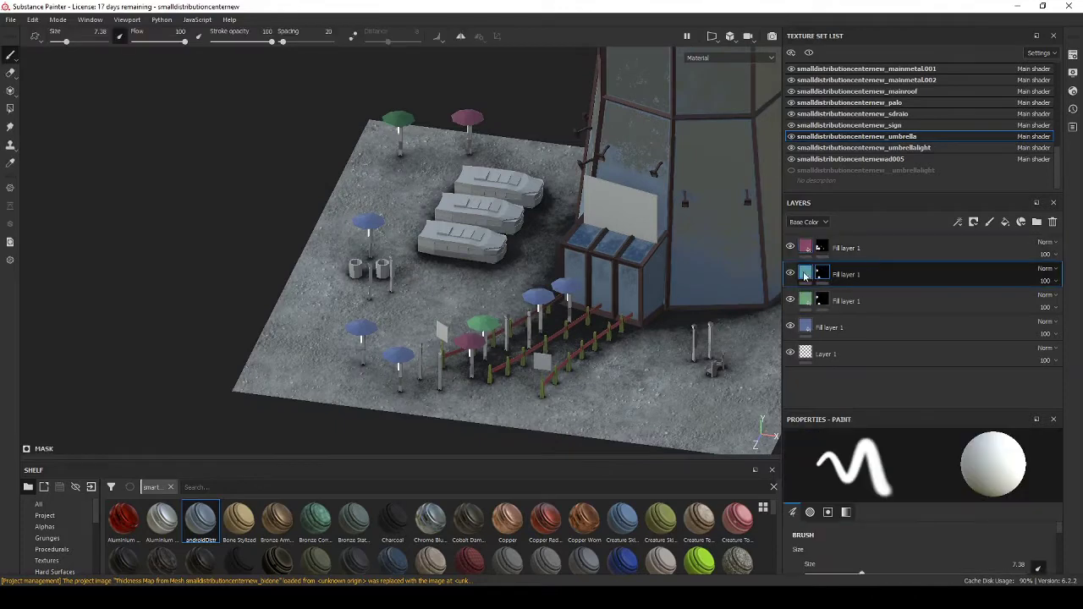
{"action": "right_click", "coordinate": [887, 274]}
{"action": "left_click", "coordinate": [923, 288]}
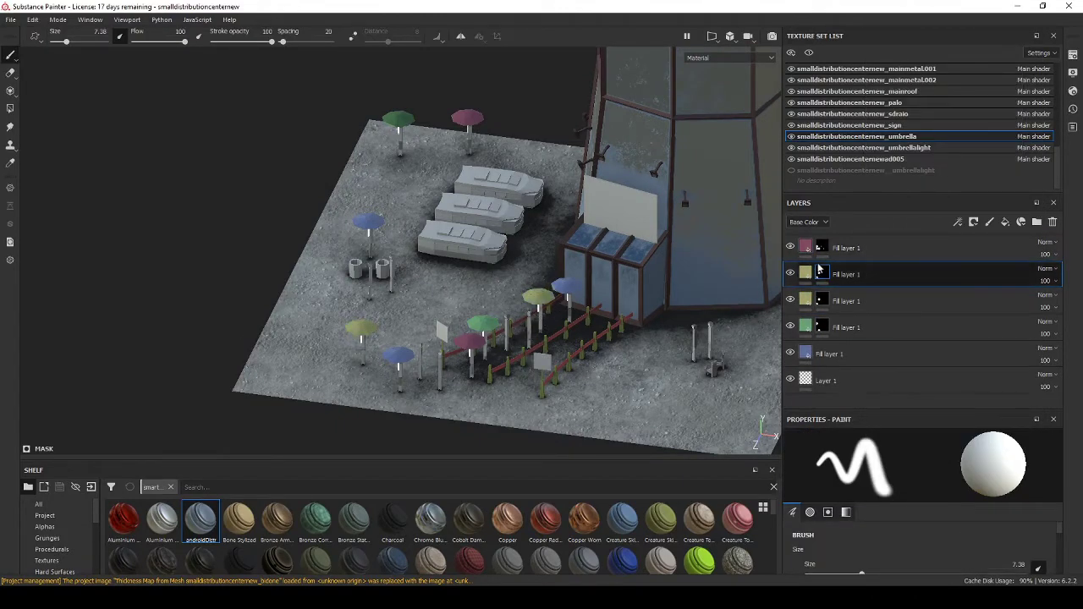
{"action": "left_click", "coordinate": [806, 272]}
{"action": "left_click", "coordinate": [1004, 512]}
{"action": "right_click", "coordinate": [834, 274]}
{"action": "left_click", "coordinate": [871, 288]}
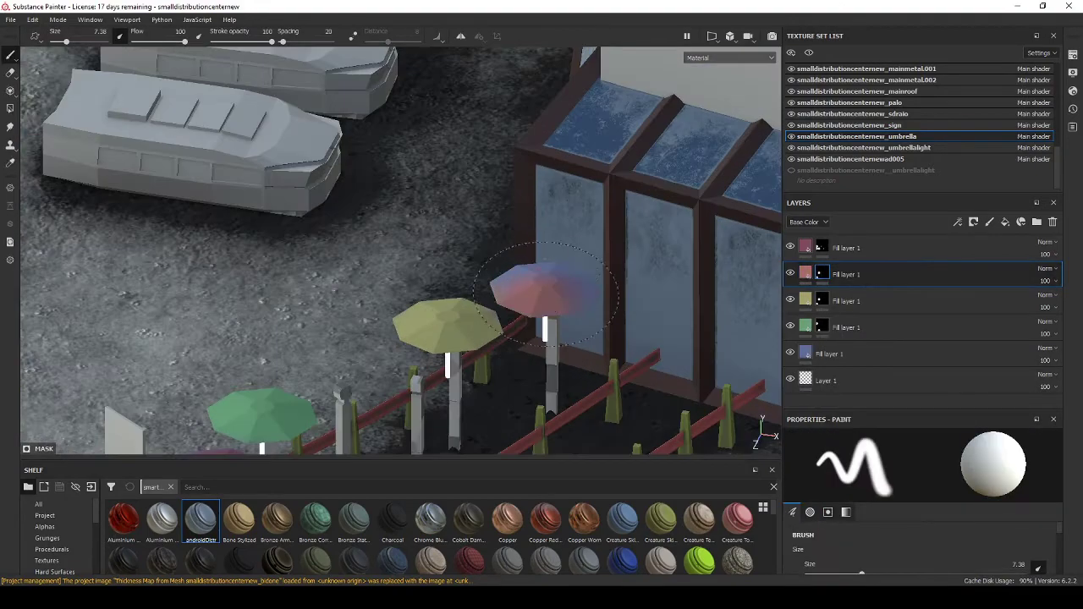
Orbit out over the tower and plaza, then select the bidone texture set's base colour
{"action": "left_click_drag", "start_coordinate": [337, 216], "coordinate": [406, 194], "text": "alt"}
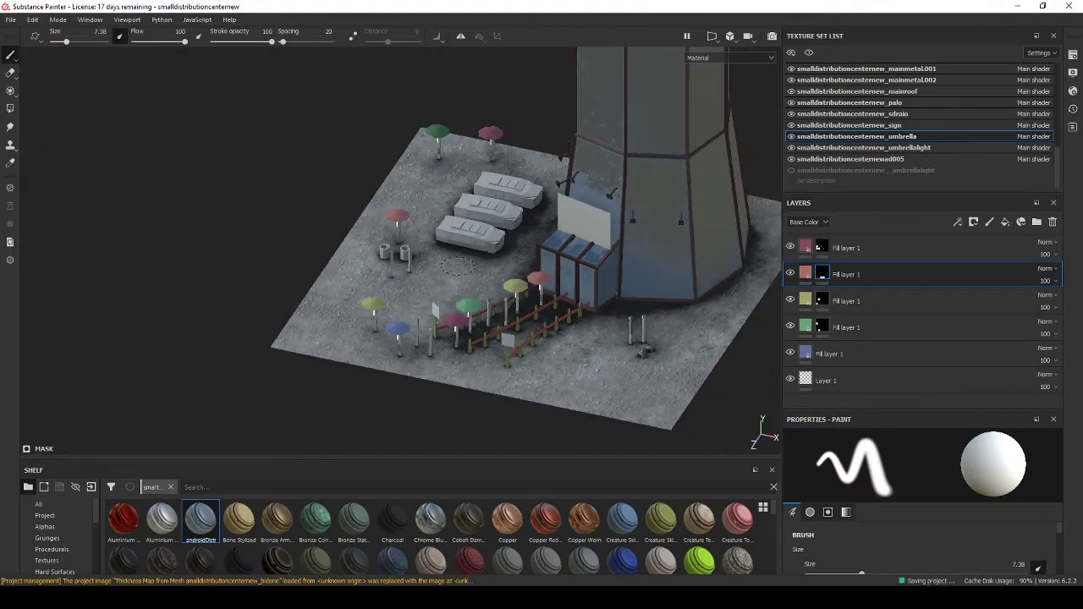
{"action": "scroll", "coordinate": [474, 254], "scroll_direction": "down", "scroll_amount": 3}
{"action": "scroll", "coordinate": [503, 305], "scroll_direction": "up", "scroll_amount": 5}
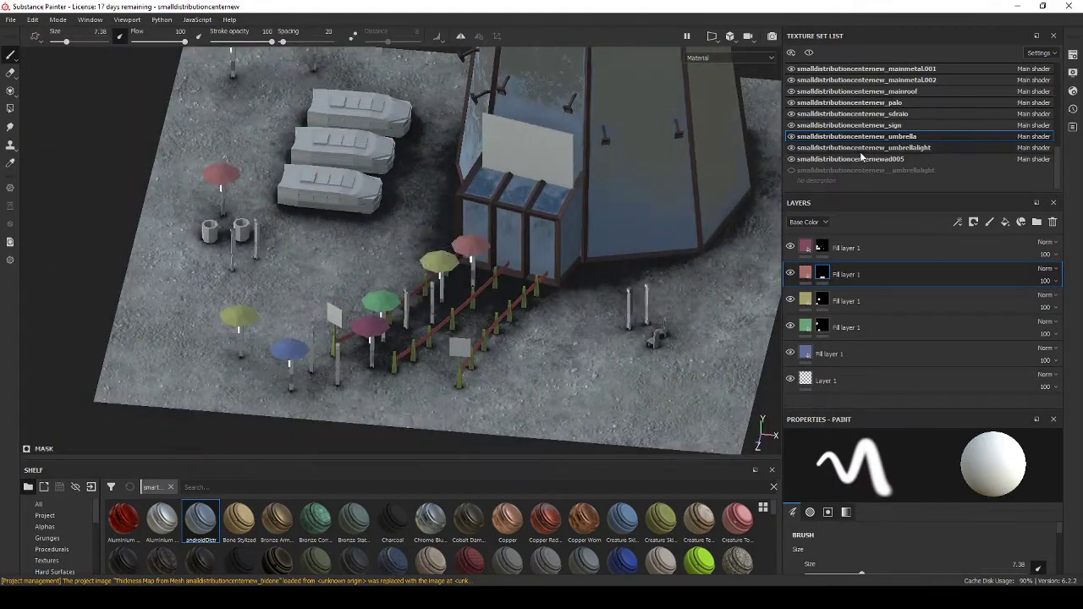
{"action": "scroll", "coordinate": [907, 126], "scroll_direction": "down", "scroll_amount": 1}
{"action": "left_click", "coordinate": [906, 126]}
{"action": "left_click", "coordinate": [912, 506]}
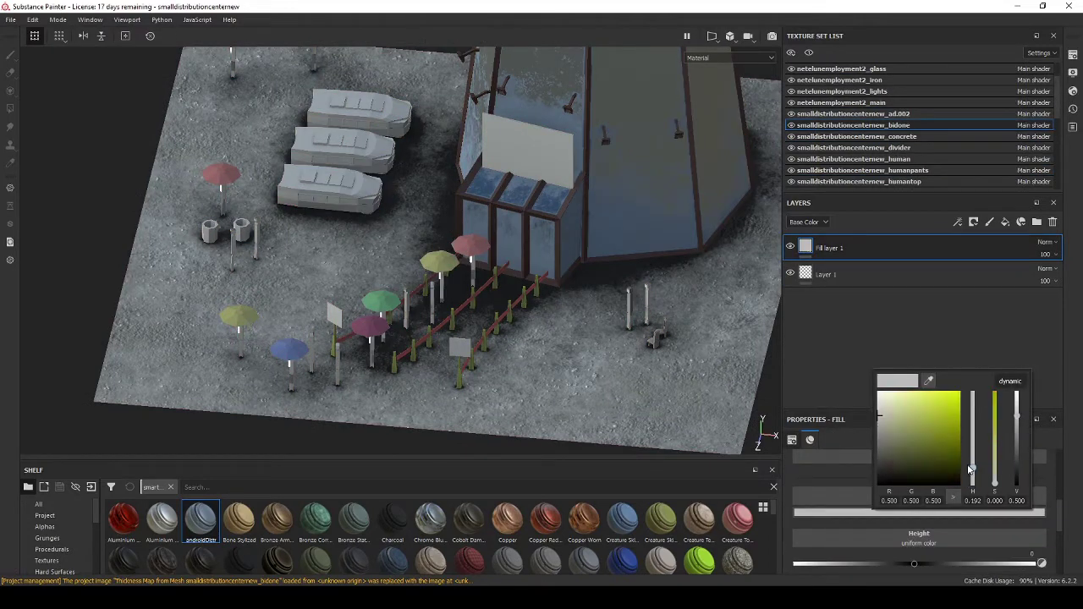
Add a new fill layer for the bins with a Dirt generator mask
{"action": "left_click", "coordinate": [830, 364]}
{"action": "left_click", "coordinate": [1004, 222]}
{"action": "right_click", "coordinate": [837, 248]}
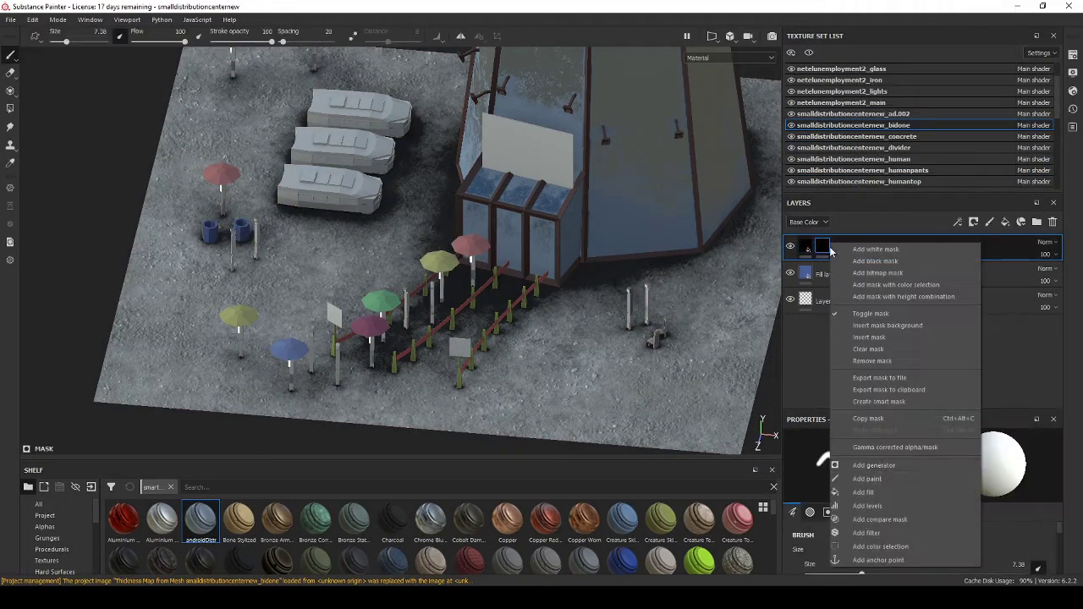
{"action": "left_click", "coordinate": [894, 461]}
{"action": "left_click", "coordinate": [926, 423]}
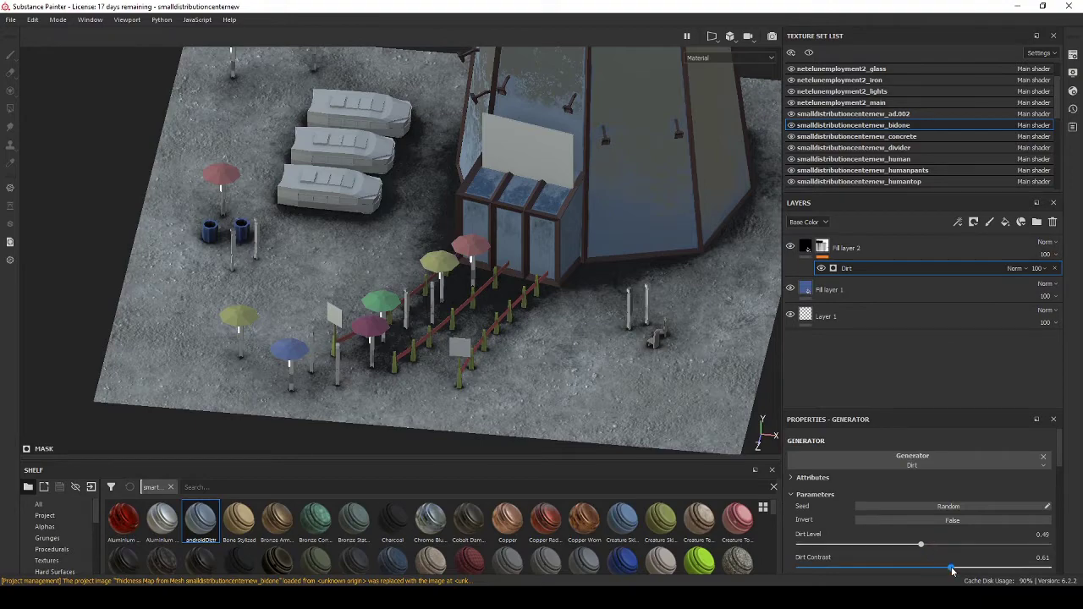
Set the bins' base fill layer colour to blue-grey
{"action": "left_click", "coordinate": [801, 294]}
{"action": "left_click", "coordinate": [846, 478]}
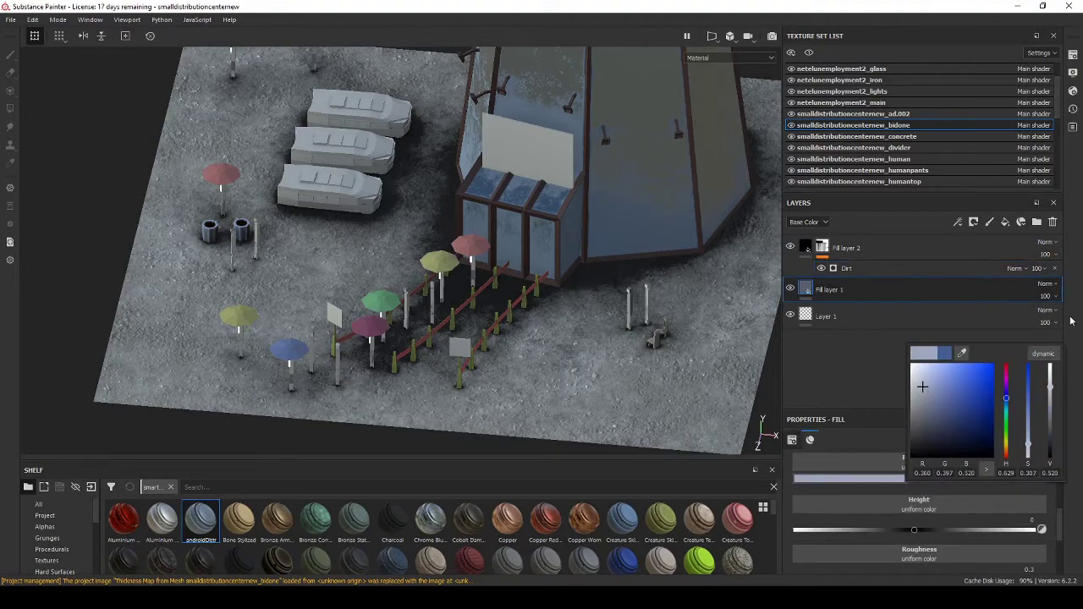
{"action": "left_click_drag", "start_coordinate": [474, 296], "coordinate": [440, 296], "text": "alt"}
{"action": "scroll", "coordinate": [450, 298], "scroll_direction": "up", "scroll_amount": 3}
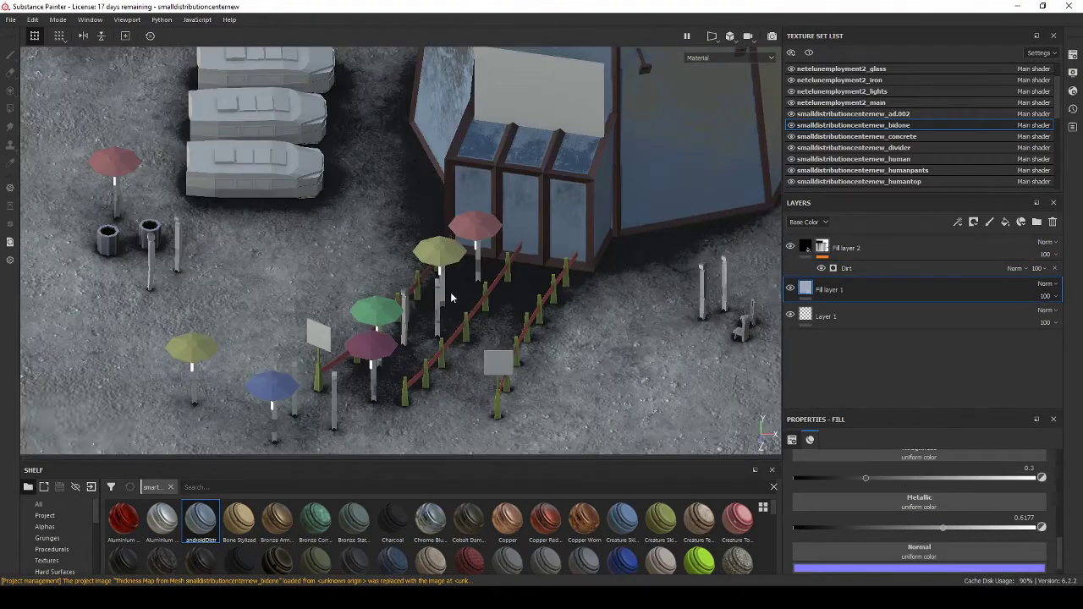
On the humanpants set, duplicate the fill, add a black mask, and paint a figure green
{"action": "scroll", "coordinate": [927, 133], "scroll_direction": "down", "scroll_amount": 1}
{"action": "left_click", "coordinate": [927, 135]}
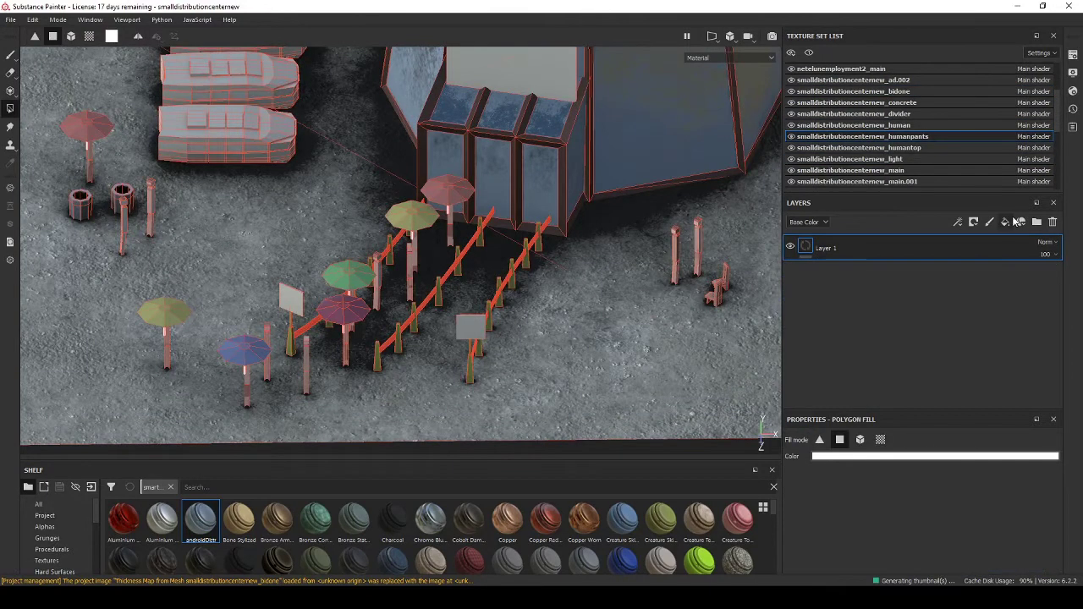
{"action": "scroll", "coordinate": [959, 523], "scroll_direction": "down", "scroll_amount": 1}
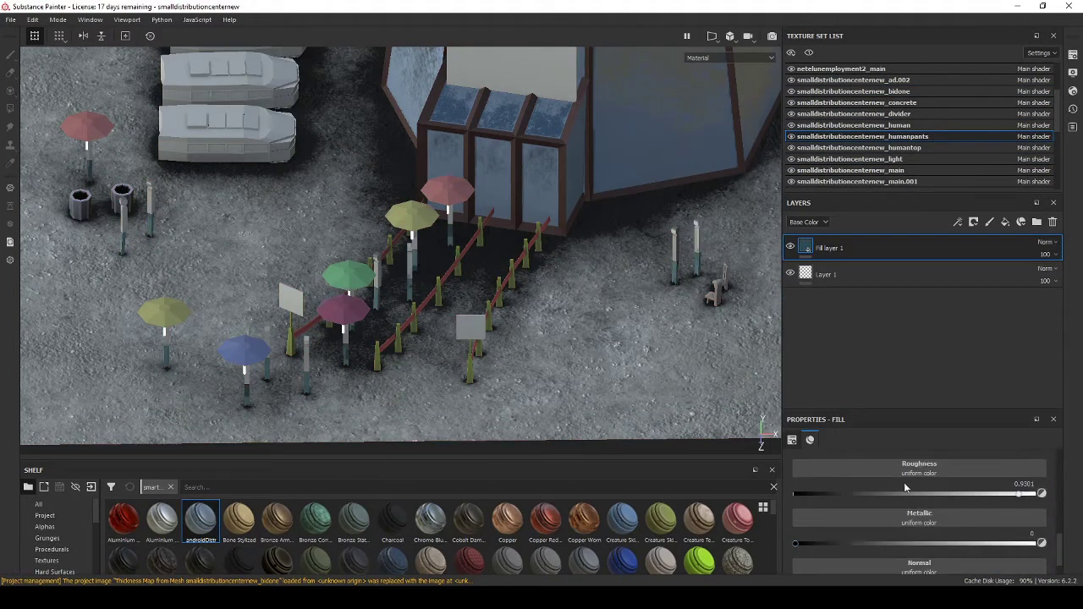
{"action": "key", "text": "f"}
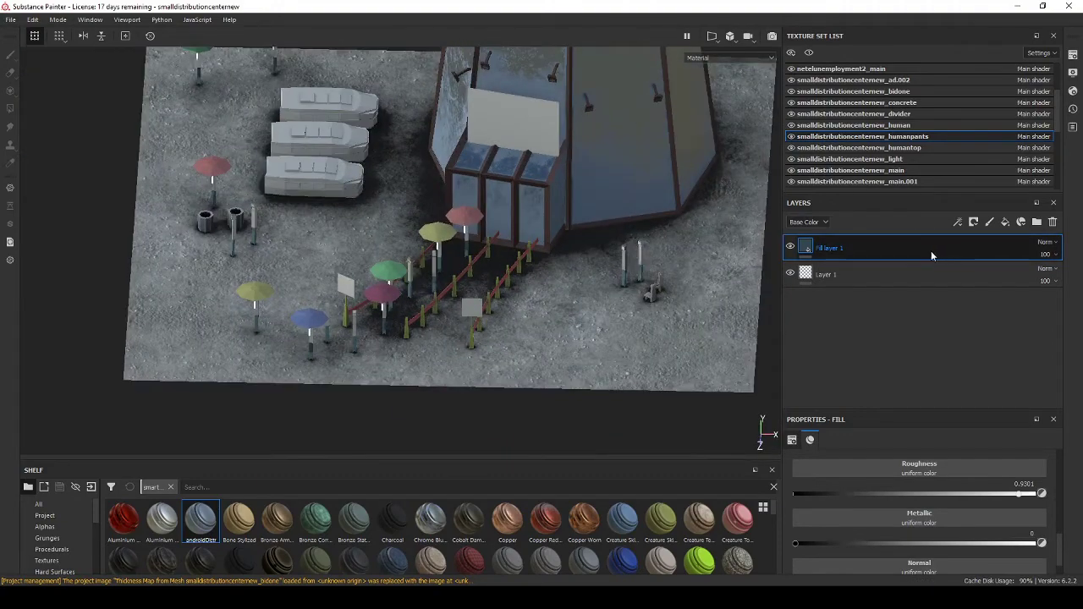
{"action": "key", "text": "ctrl+d"}
{"action": "right_click", "coordinate": [876, 247]}
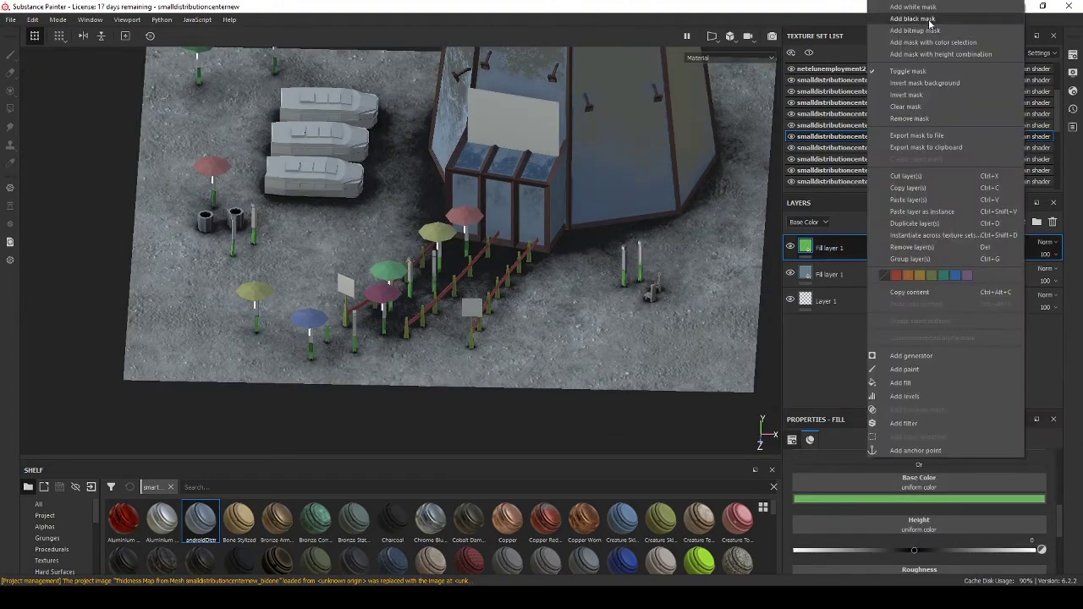
{"action": "left_click", "coordinate": [914, 22]}
{"action": "scroll", "coordinate": [410, 300], "scroll_direction": "up", "scroll_amount": 5}
{"action": "mouse_move", "coordinate": [410, 300]}
{"action": "left_mouse_down"}
{"action": "mouse_move", "coordinate": [423, 338]}
{"action": "mouse_move", "coordinate": [621, 99]}
{"action": "mouse_move", "coordinate": [551, 310]}
{"action": "mouse_move", "coordinate": [474, 271]}
{"action": "mouse_move", "coordinate": [576, 300]}
{"action": "mouse_move", "coordinate": [530, 204]}
{"action": "left_mouse_up"}
Select the top fill layer's mask and orbit closer around the posts and figures
{"action": "scroll", "coordinate": [551, 310], "scroll_direction": "down", "scroll_amount": 5}
{"action": "scroll", "coordinate": [551, 310], "scroll_direction": "up", "scroll_amount": 5}
{"action": "scroll", "coordinate": [576, 299], "scroll_direction": "down", "scroll_amount": 5}
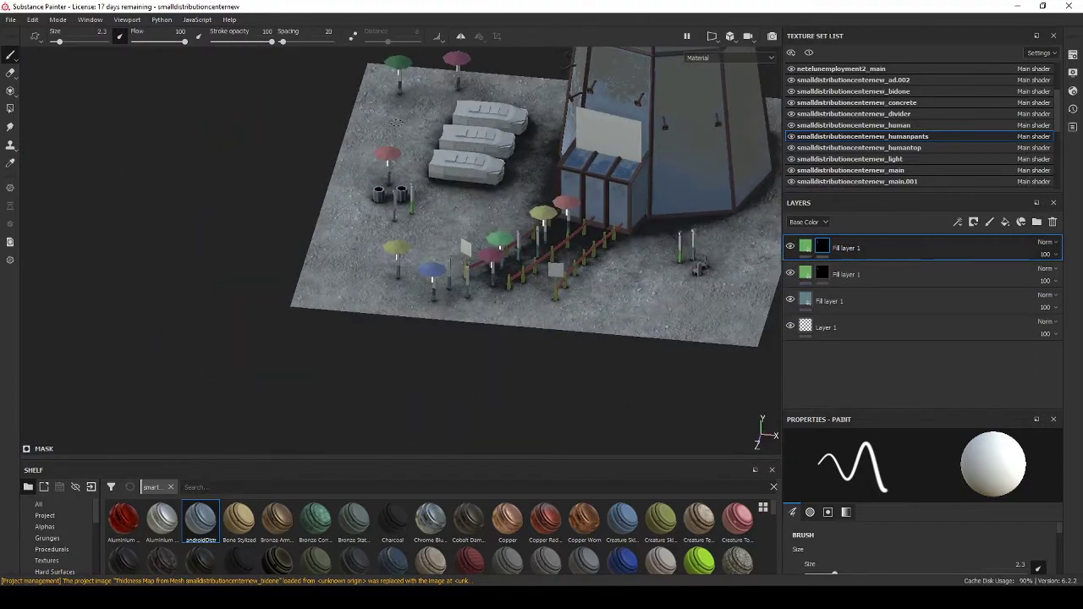
{"action": "left_click", "coordinate": [805, 246]}
{"action": "right_click", "coordinate": [822, 247]}
{"action": "scroll", "coordinate": [423, 254], "scroll_direction": "up", "scroll_amount": 5}
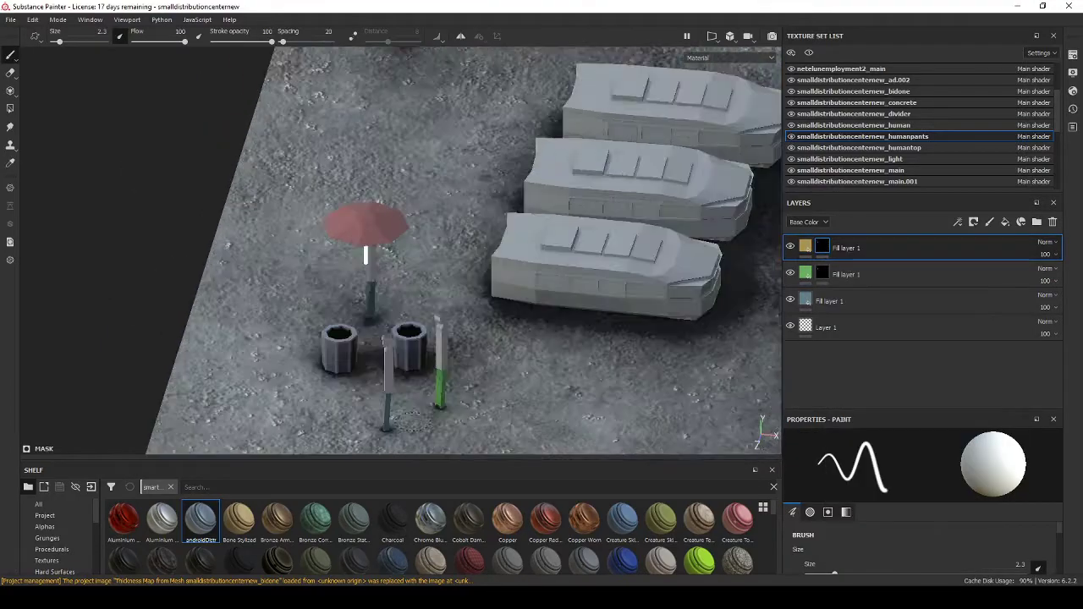
{"action": "mouse_move", "coordinate": [423, 254]}
{"action": "left_mouse_down", "text": "alt"}
{"action": "mouse_move", "coordinate": [531, 108]}
{"action": "mouse_move", "coordinate": [424, 212]}
{"action": "left_mouse_up", "text": "alt"}
{"action": "scroll", "coordinate": [361, 194], "scroll_direction": "down", "scroll_amount": 5}
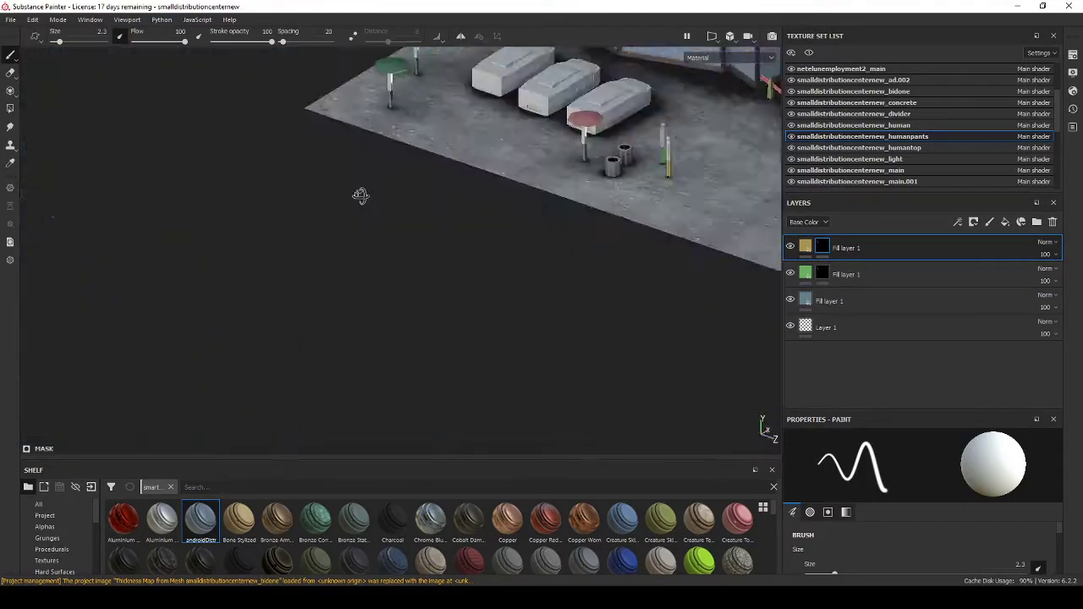
{"action": "left_click_drag", "start_coordinate": [360, 194], "coordinate": [522, 273], "text": "alt"}
{"action": "scroll", "coordinate": [348, 390], "scroll_direction": "up", "scroll_amount": 5}
{"action": "left_click_drag", "start_coordinate": [349, 389], "coordinate": [440, 287], "text": "alt"}
{"action": "scroll", "coordinate": [440, 288], "scroll_direction": "down", "scroll_amount": 5}
Duplicate the top fill layer and recolour the copy yellow for mask painting
{"action": "key", "text": "ctrl+d"}
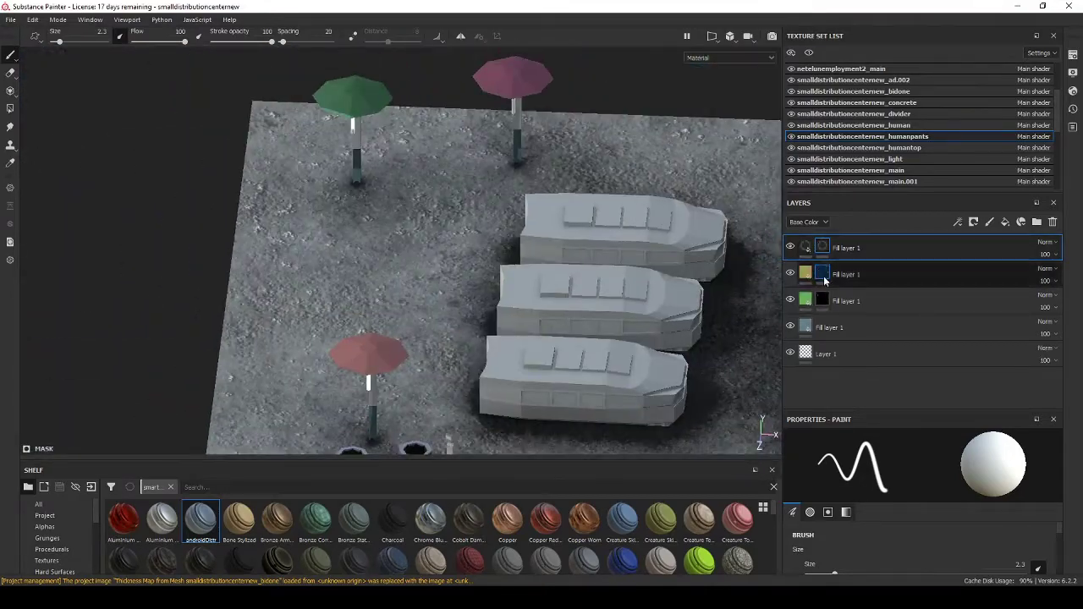
{"action": "left_click", "coordinate": [846, 300]}
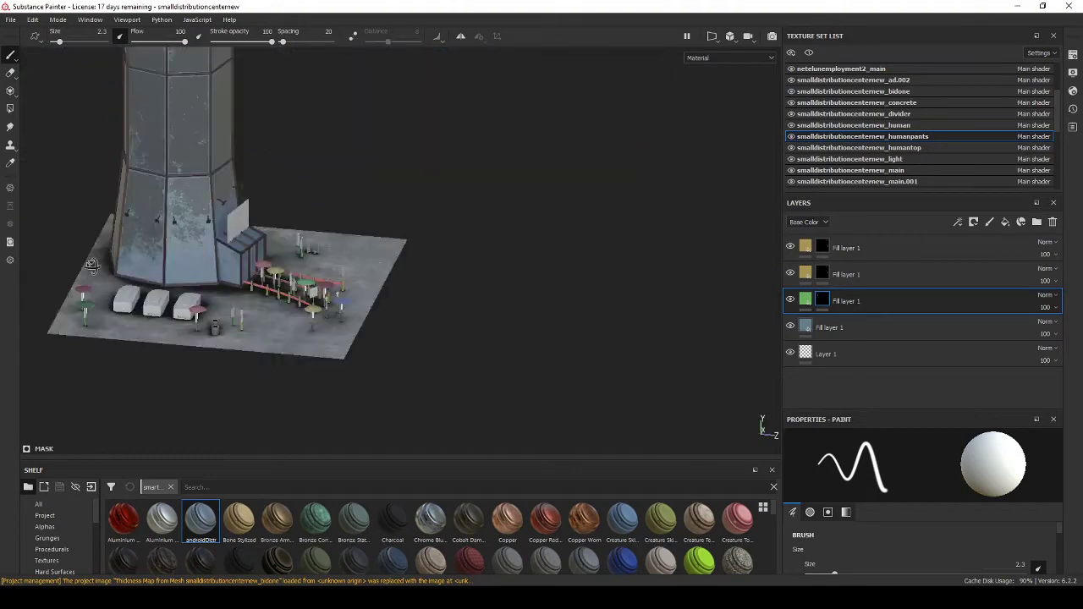
{"action": "left_click", "coordinate": [808, 248]}
{"action": "left_click", "coordinate": [957, 412]}
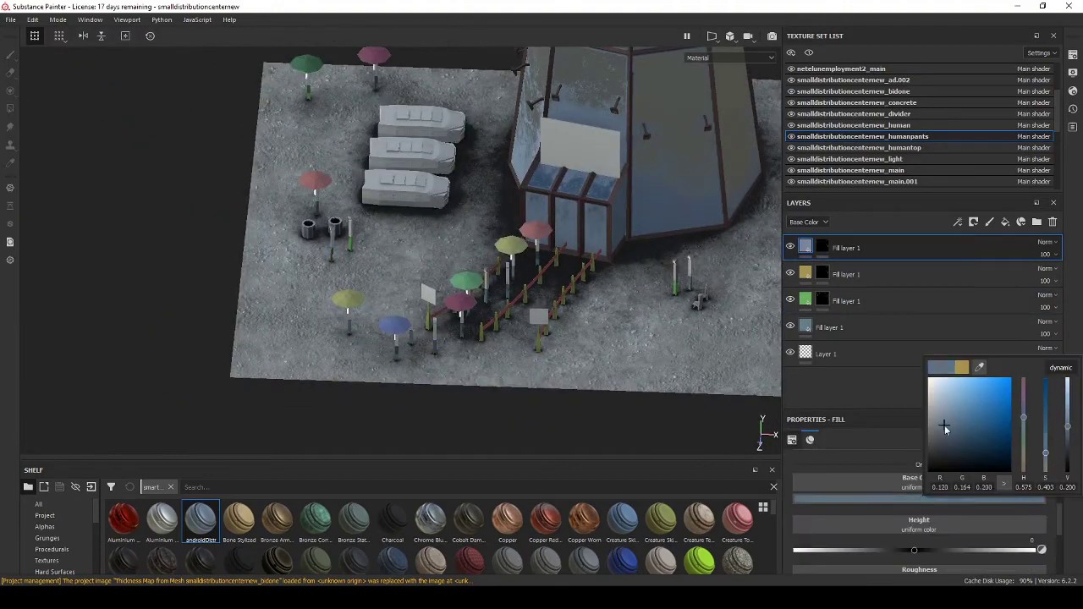
{"action": "right_click", "coordinate": [823, 247]}
{"action": "key", "text": "Escape"}
{"action": "scroll", "coordinate": [382, 328], "scroll_direction": "up", "scroll_amount": 5}
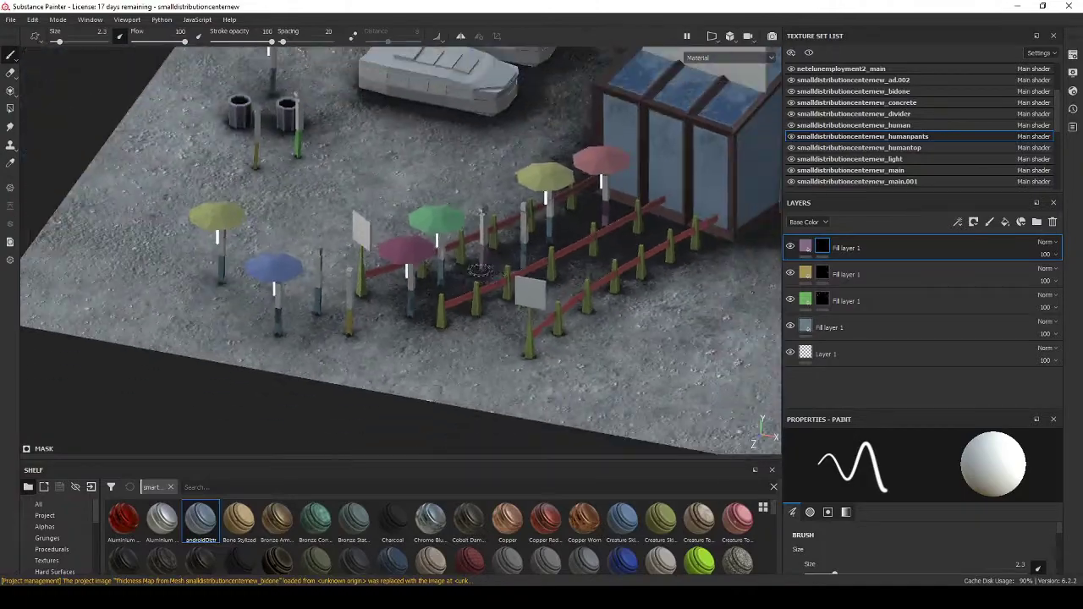
Duplicate the yellow fill layer and edit the copy's base colour
{"action": "left_click", "coordinate": [899, 274]}
{"action": "key", "text": "ctrl+d"}
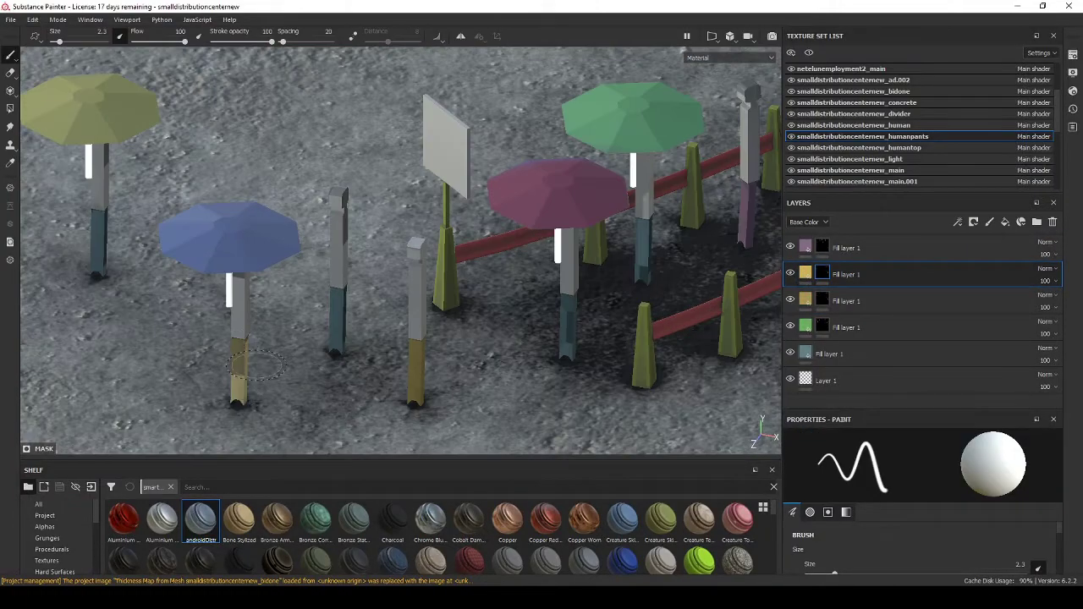
{"action": "left_click_drag", "start_coordinate": [254, 364], "coordinate": [432, 350], "text": "alt"}
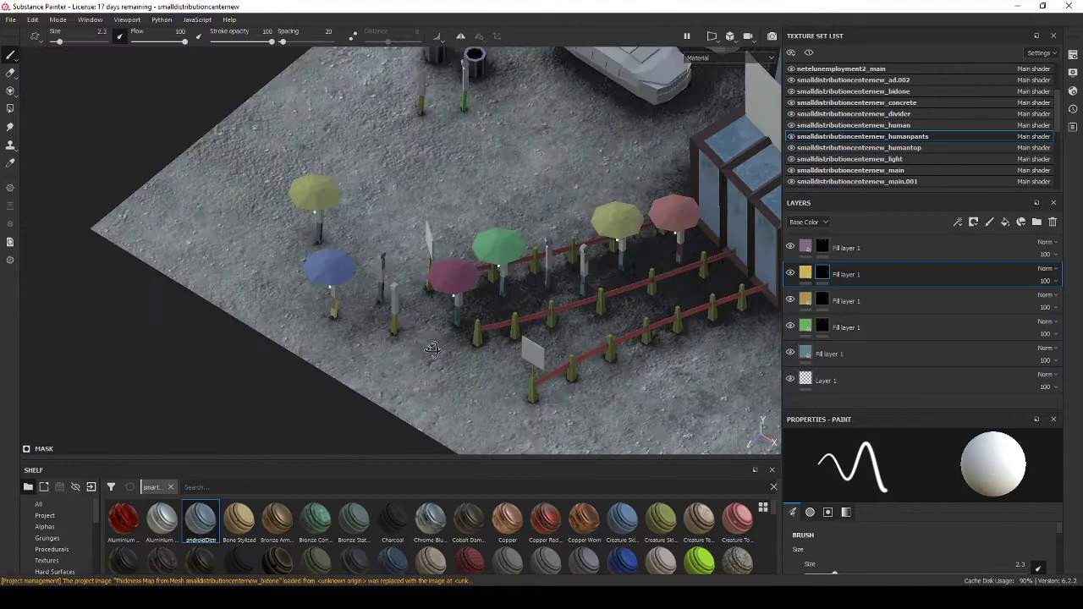
{"action": "left_click", "coordinate": [908, 501]}
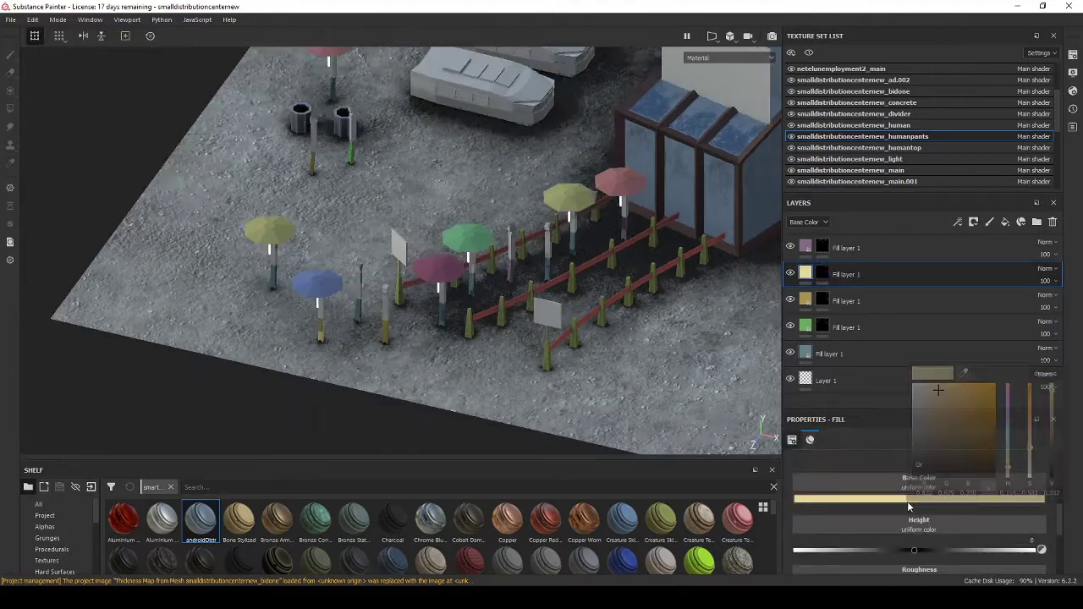
{"action": "left_click_drag", "start_coordinate": [406, 305], "coordinate": [927, 121], "text": "alt"}
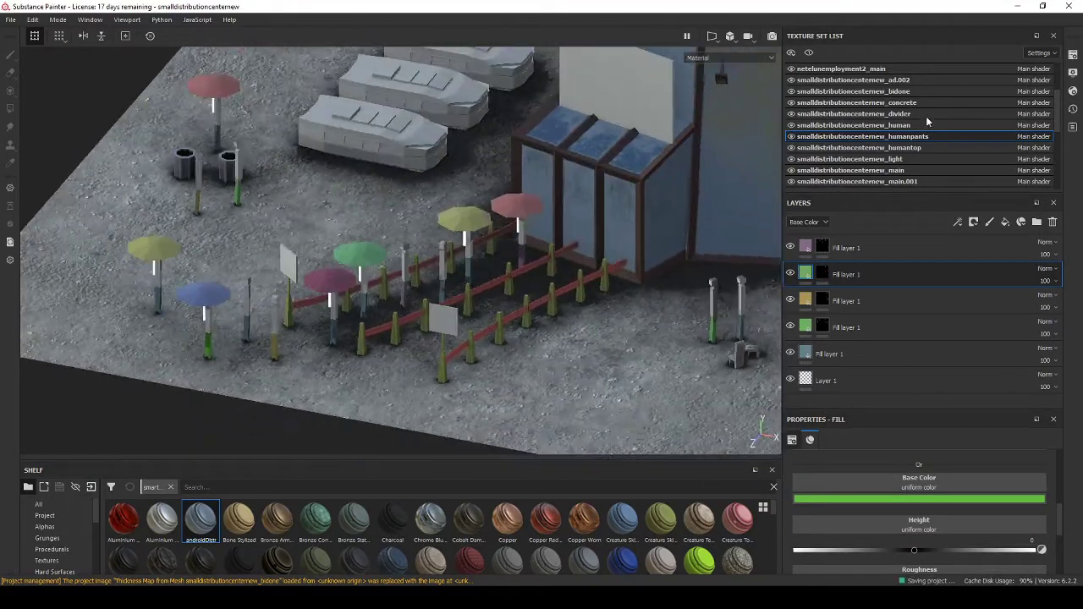
Set the human texture set's base colour to pink and start baking textures
{"action": "left_click", "coordinate": [927, 123]}
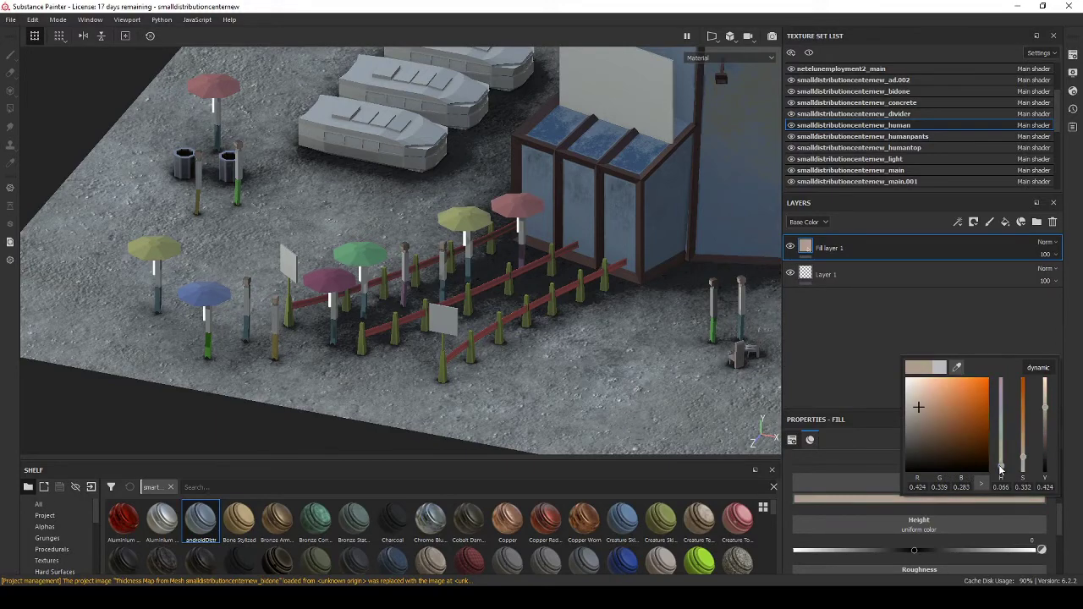
{"action": "mouse_move", "coordinate": [406, 254]}
{"action": "left_mouse_down", "text": "alt"}
{"action": "mouse_move", "coordinate": [395, 311]}
{"action": "mouse_move", "coordinate": [422, 335]}
{"action": "left_mouse_up", "text": "alt"}
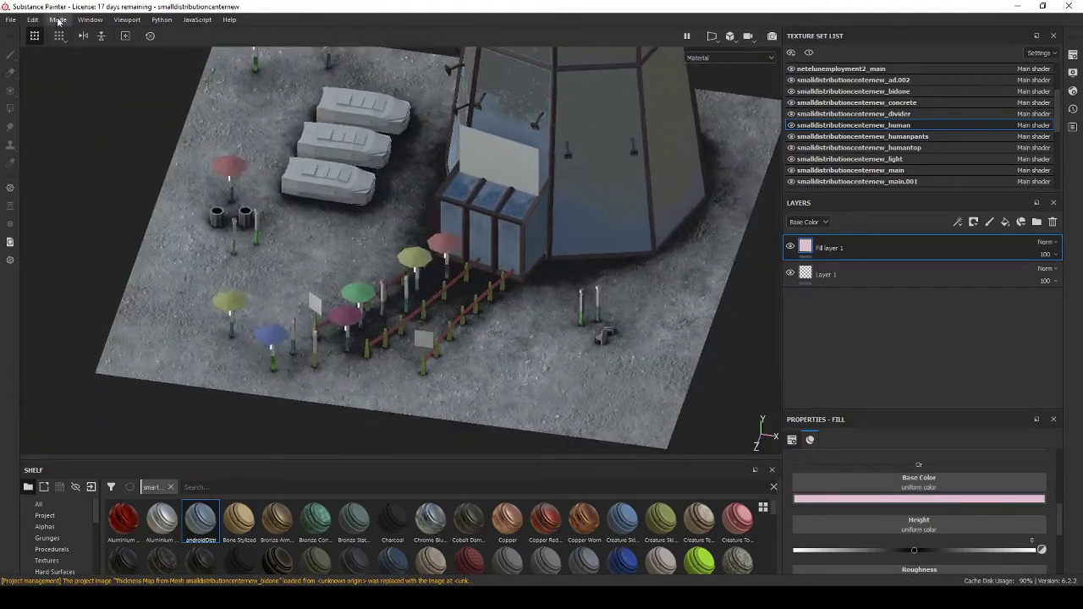
{"action": "left_click", "coordinate": [58, 19]}
{"action": "left_click", "coordinate": [68, 52]}
{"action": "left_click", "coordinate": [672, 473]}
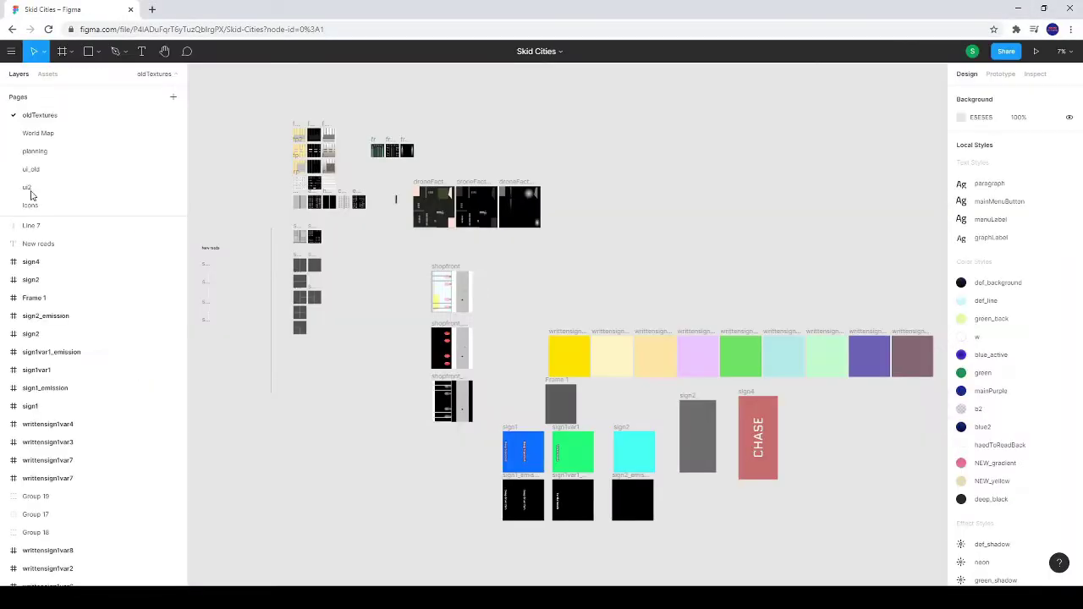
On the textures page, draw a new frame and add VIP ONLY text inside it
{"action": "left_click", "coordinate": [80, 191]}
{"action": "scroll", "coordinate": [436, 269], "scroll_direction": "up", "scroll_amount": 10, "text": "ctrl"}
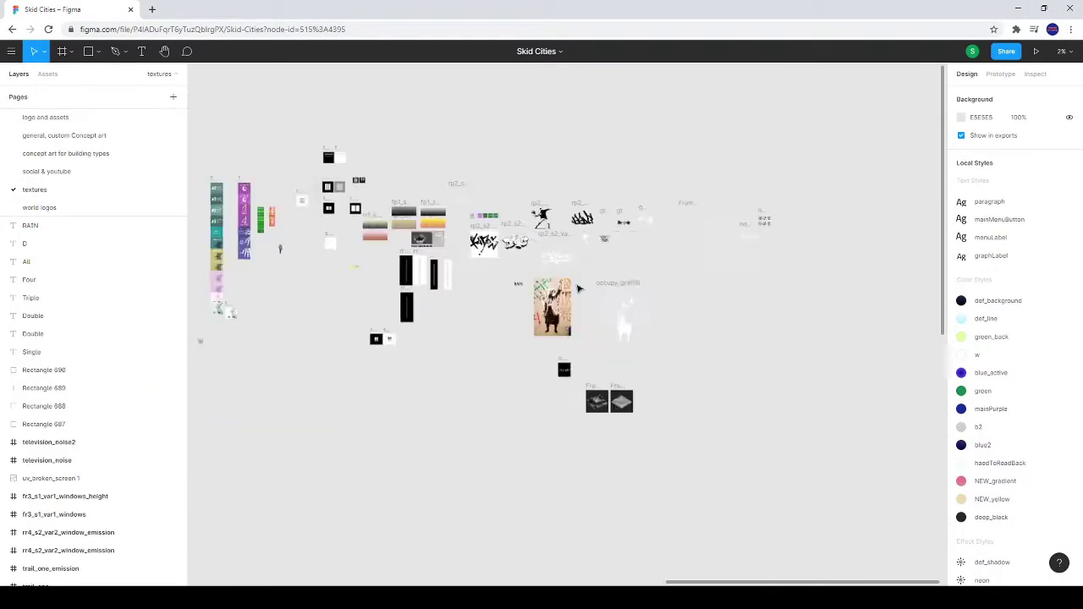
{"action": "key", "text": "f"}
{"action": "left_click_drag", "start_coordinate": [427, 236], "coordinate": [561, 368], "text": "shift"}
{"action": "scroll", "coordinate": [494, 302], "scroll_direction": "up", "scroll_amount": 5, "text": "ctrl"}
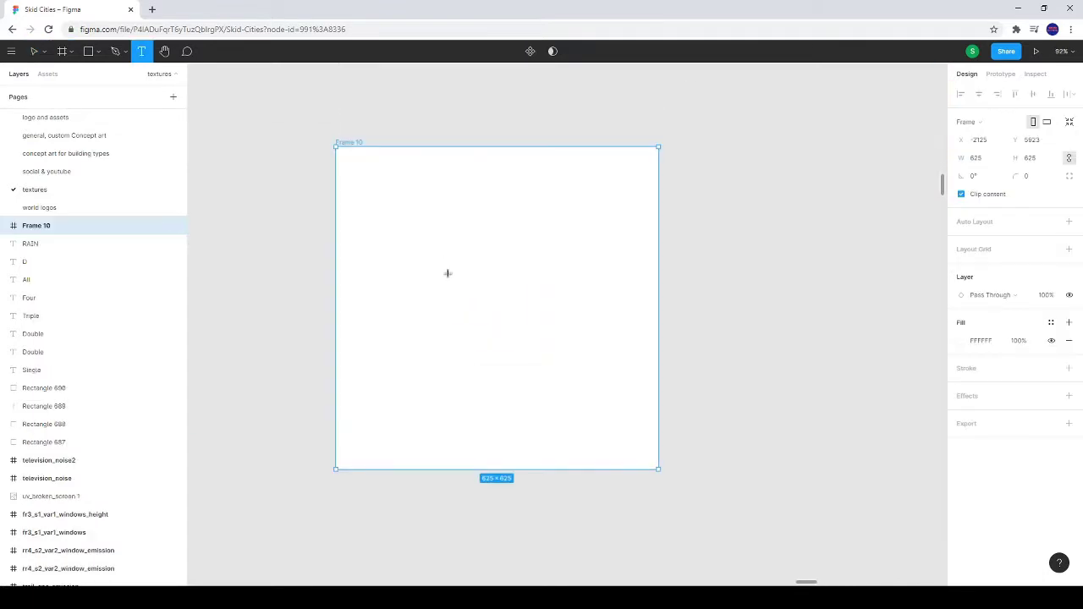
{"action": "key", "text": "t"}
{"action": "left_click_drag", "start_coordinate": [406, 226], "coordinate": [594, 360]}
{"action": "type", "text": "VIP"}
Resize Frame 10 to a 200×200 square
{"action": "left_click", "coordinate": [338, 140]}
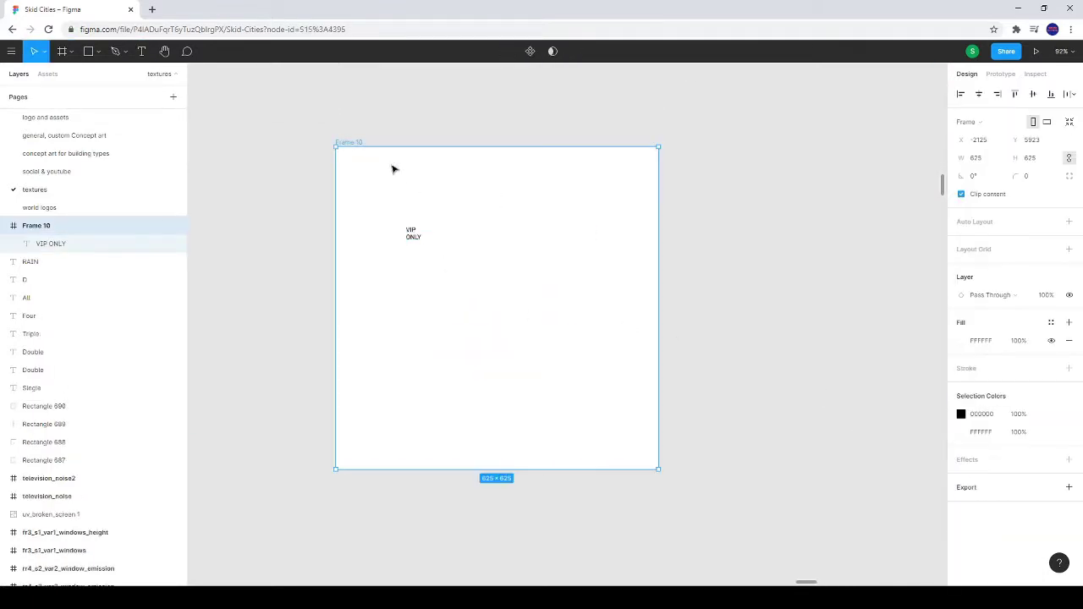
{"action": "left_click_drag", "start_coordinate": [660, 470], "coordinate": [440, 250]}
{"action": "left_click", "coordinate": [407, 228]}
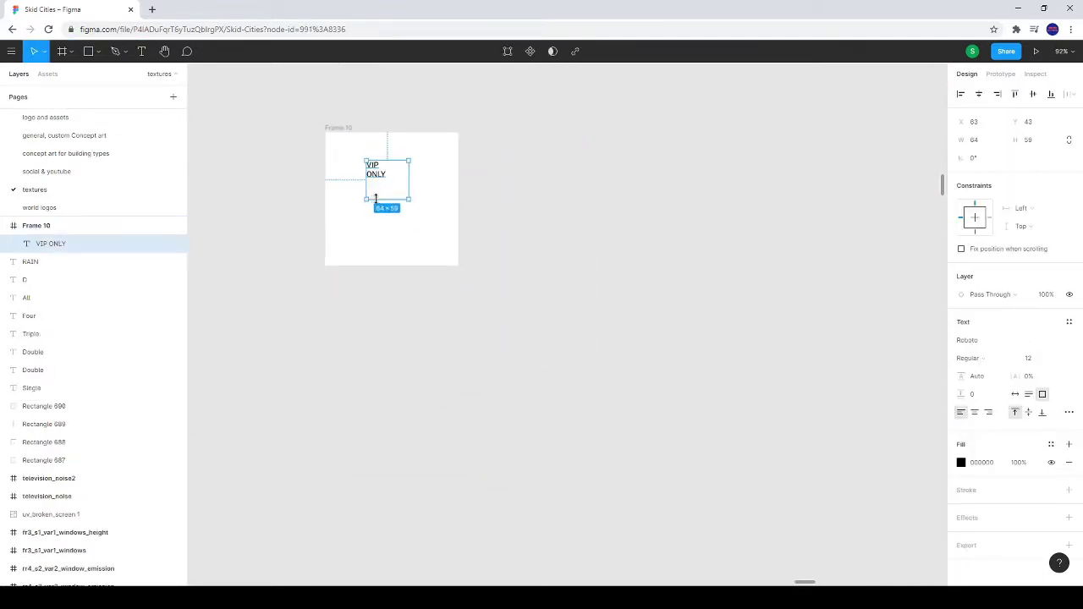
{"action": "scroll", "coordinate": [330, 133], "scroll_direction": "up", "scroll_amount": 5, "text": "ctrl"}
{"action": "left_click", "coordinate": [315, 140]}
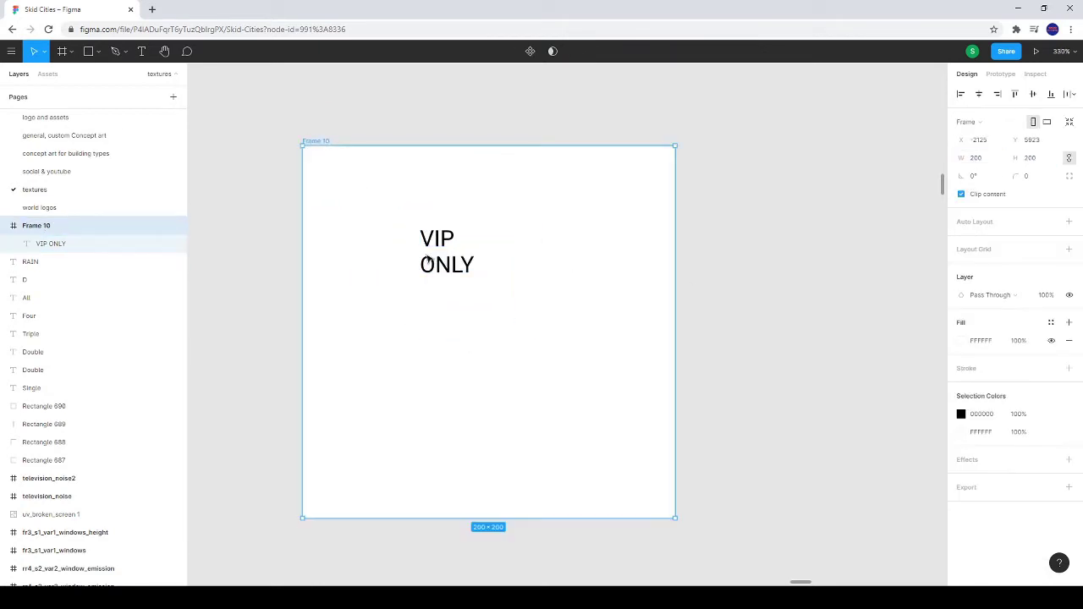
Move the VIP ONLY text and centre it vertically in the frame
{"action": "left_click", "coordinate": [428, 262]}
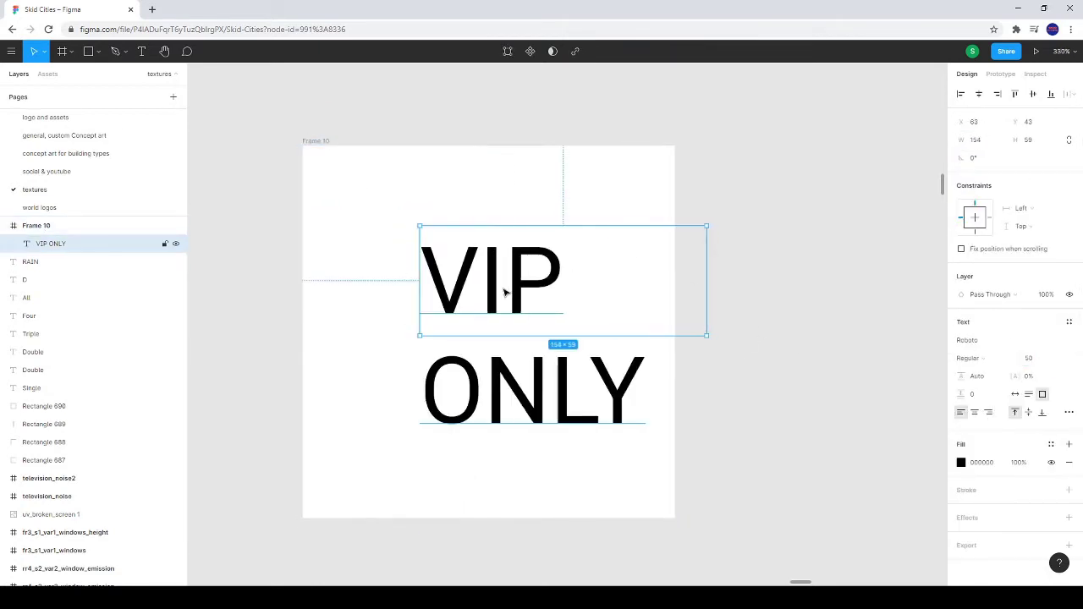
{"action": "left_click_drag", "start_coordinate": [505, 292], "coordinate": [415, 255]}
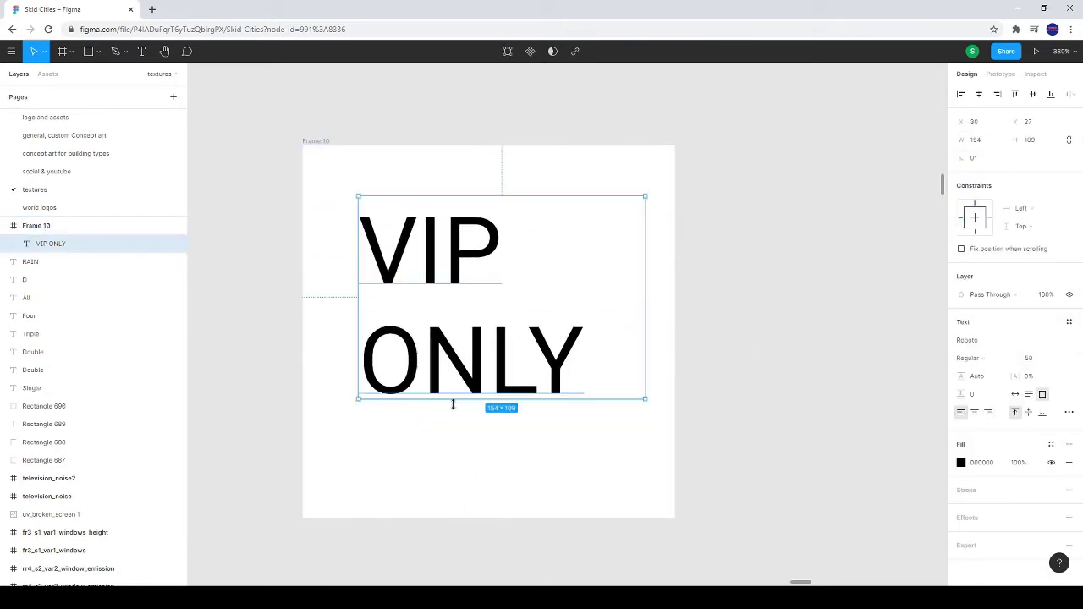
{"action": "left_click", "coordinate": [1037, 96]}
{"action": "left_click", "coordinate": [474, 211]}
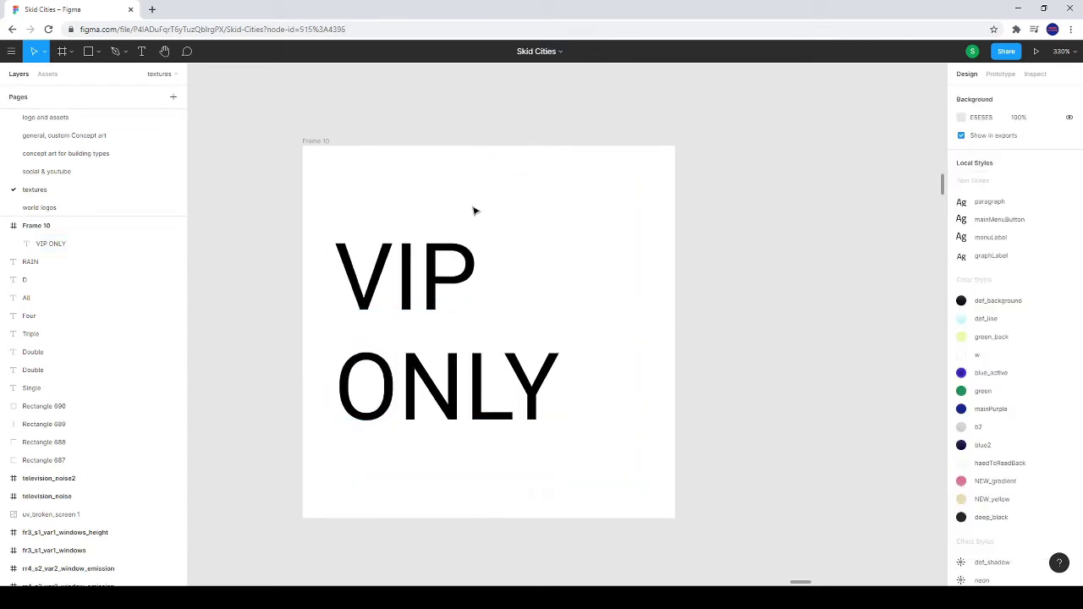
{"action": "left_click", "coordinate": [102, 51]}
{"action": "left_click", "coordinate": [51, 111]}
Draw an arrow below ONLY, flip it to point down-left, and shift the text right
{"action": "left_click_drag", "start_coordinate": [559, 426], "coordinate": [605, 470]}
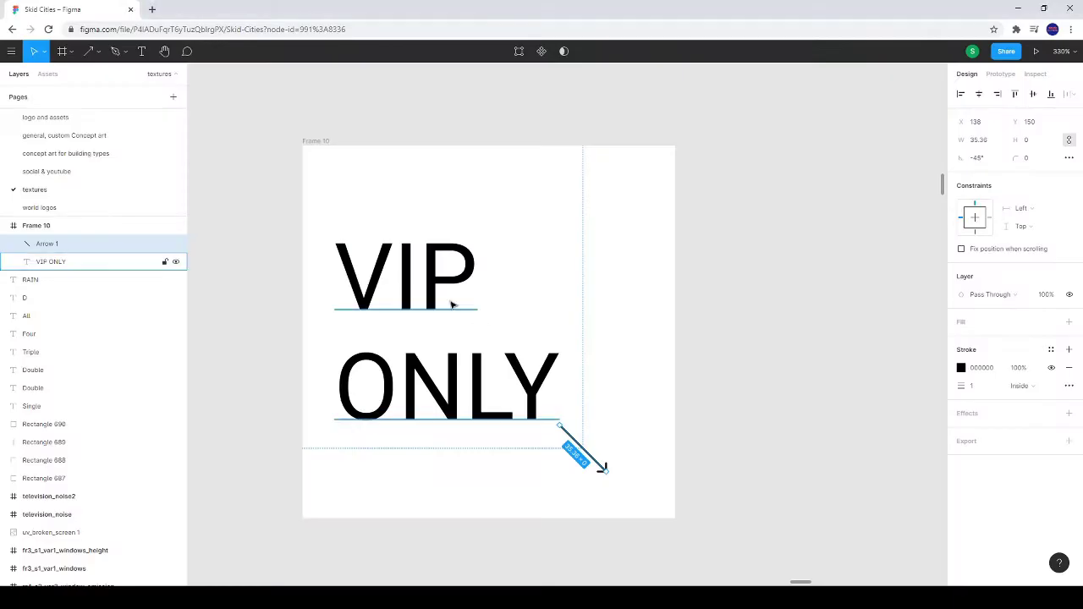
{"action": "left_click_drag", "start_coordinate": [453, 304], "coordinate": [533, 305]}
{"action": "key", "text": "shift+h"}
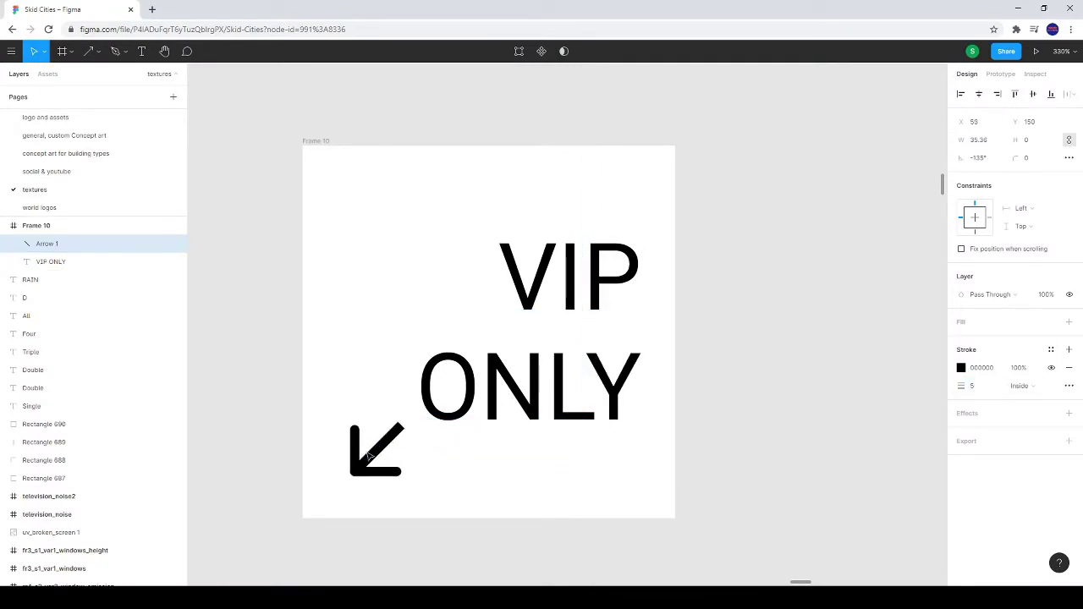
Set the VIP ONLY text font to Quicksand after trying Sancreek
{"action": "left_click", "coordinate": [440, 390]}
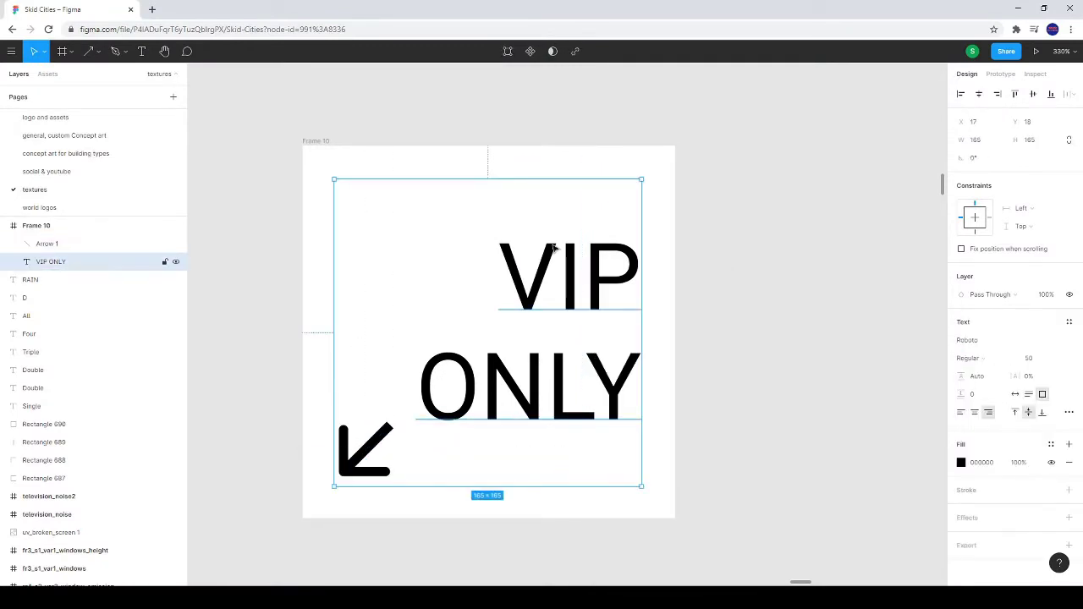
{"action": "left_click", "coordinate": [1027, 338]}
{"action": "left_click", "coordinate": [1062, 379]}
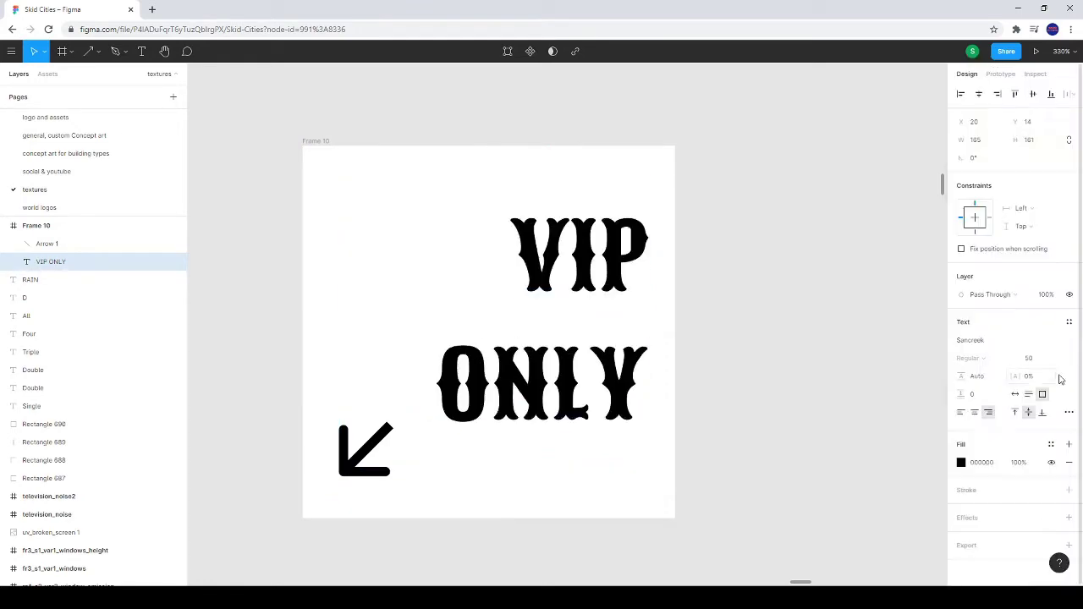
{"action": "left_click", "coordinate": [970, 339]}
{"action": "left_click", "coordinate": [990, 484]}
{"action": "left_click", "coordinate": [971, 340]}
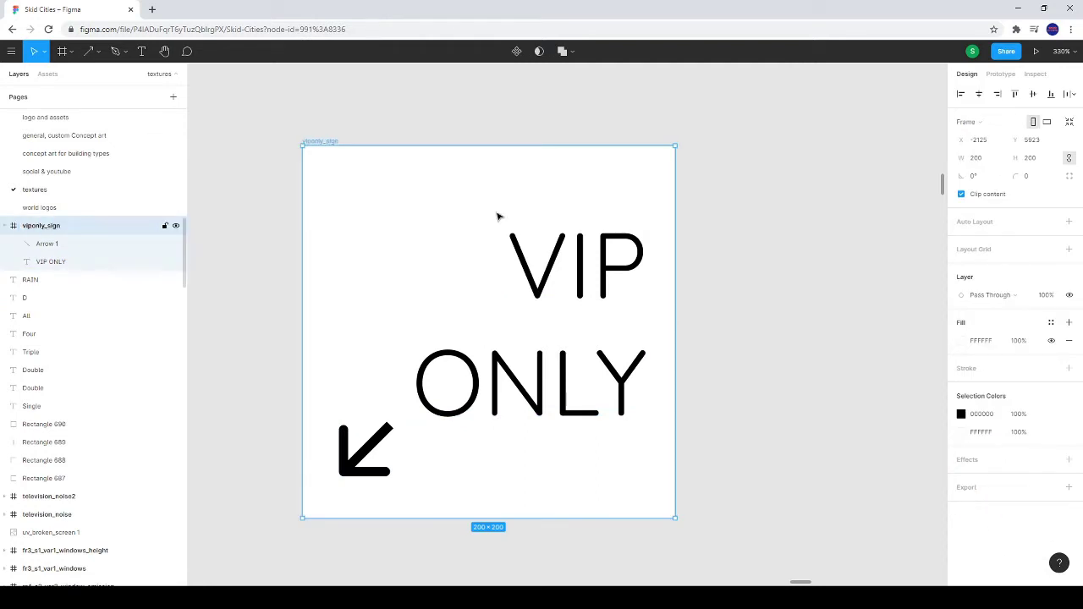
Add a PNG export to the viponly_sign frame, keeping its fill out of exports
{"action": "left_click", "coordinate": [1020, 546]}
{"action": "left_click", "coordinate": [973, 361]}
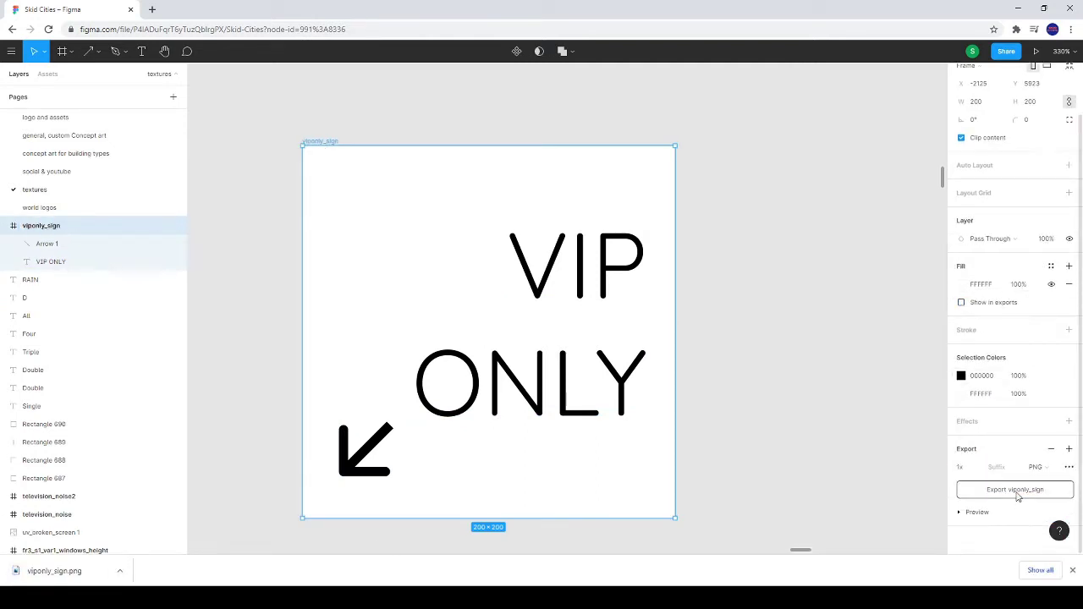
{"action": "key", "text": "shift+1"}
{"action": "key", "text": "shift+2"}
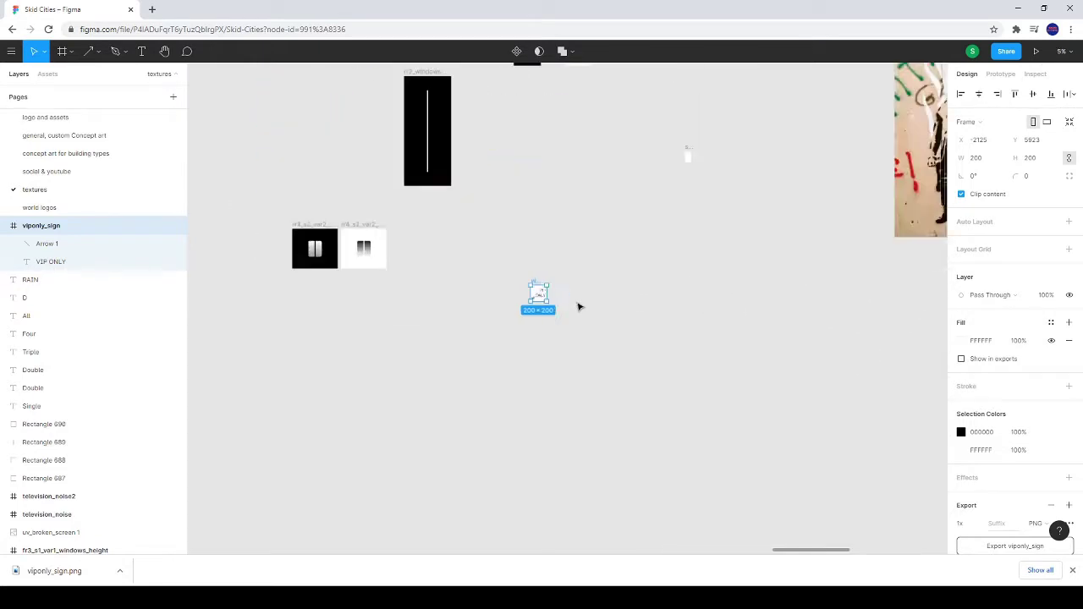
Make the frame fill 000000 and the VIP ONLY text FFFFFF, then bring the sign to Substance Painter
{"action": "left_click", "coordinate": [962, 342]}
{"action": "type", "text": "000000"}
{"action": "left_click", "coordinate": [466, 326]}
{"action": "left_click", "coordinate": [961, 462]}
{"action": "type", "text": "FFFFFF"}
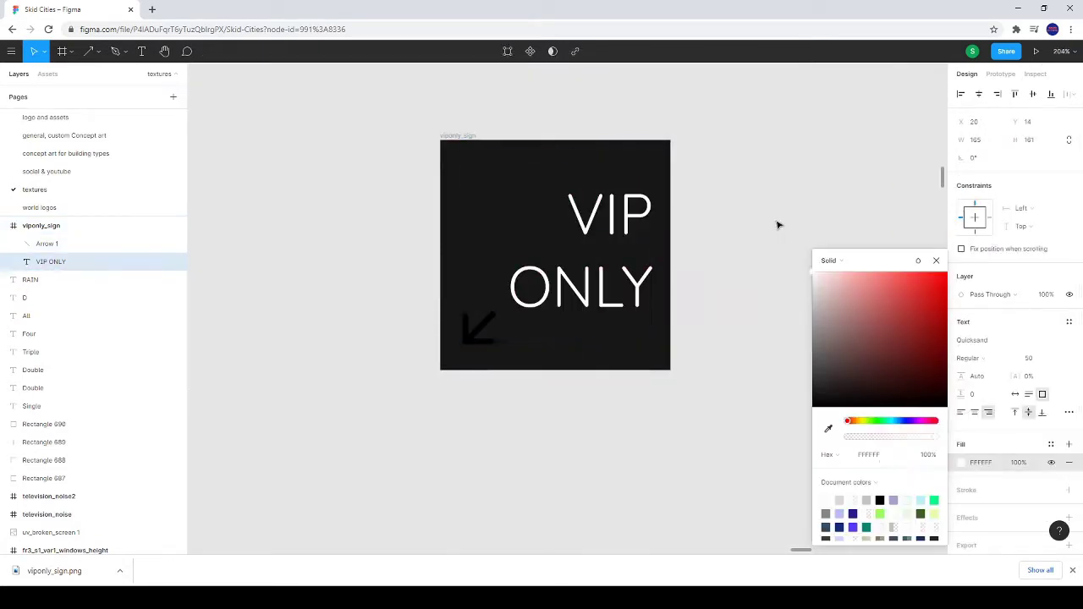
{"action": "key", "text": "Tab"}
{"action": "key", "text": "Escape"}
{"action": "scroll", "coordinate": [1027, 474], "scroll_direction": "down", "scroll_amount": 1}
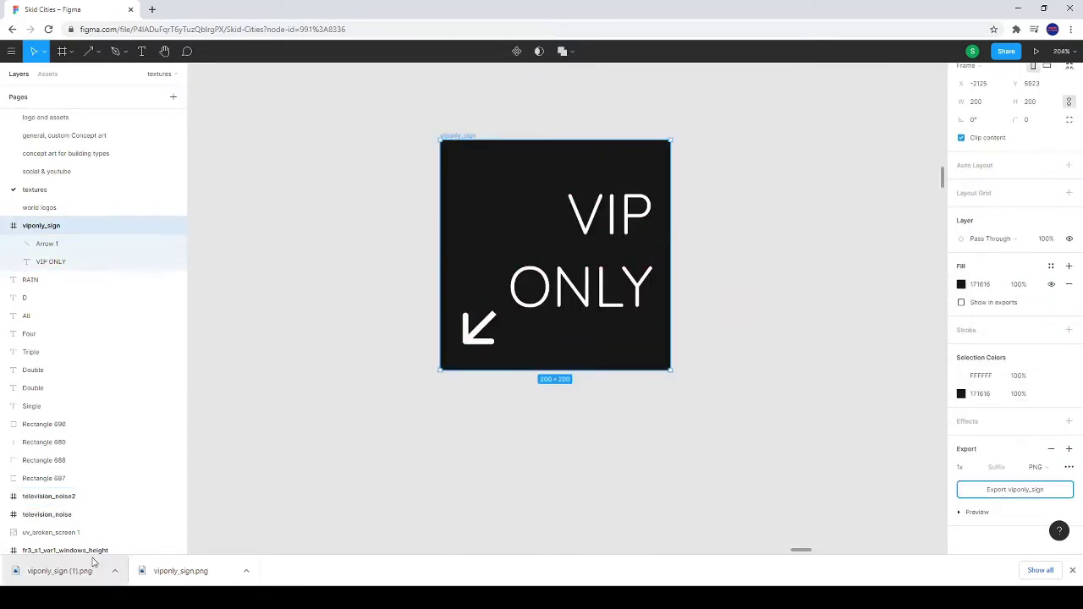
{"action": "left_click_drag", "start_coordinate": [93, 563], "coordinate": [471, 523]}
{"action": "key", "text": "alt+Tab"}
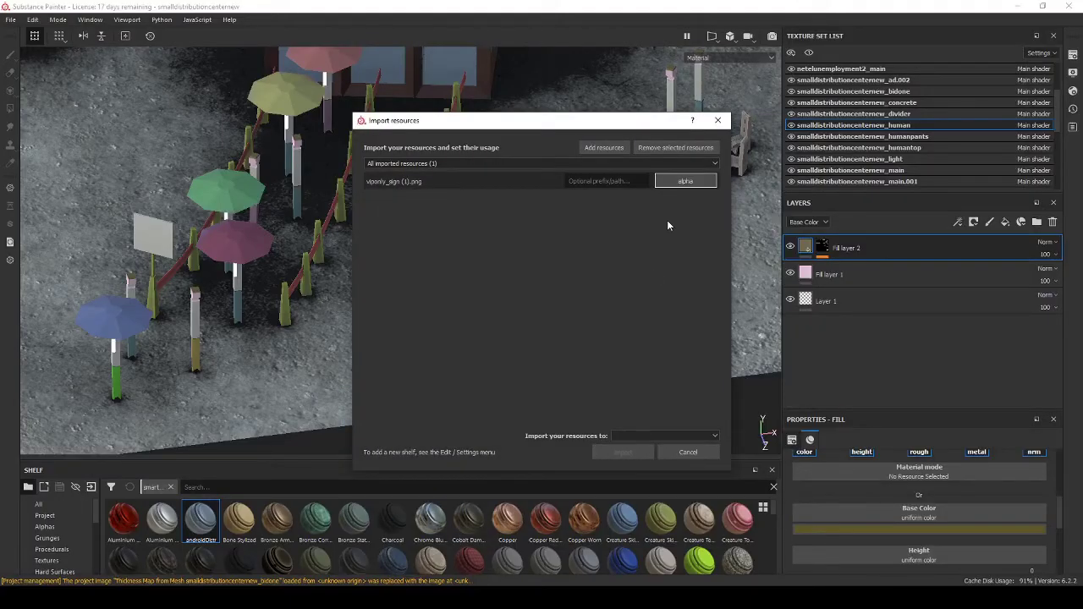
Import viponly_sign (1).png as an alpha and focus on the sign texture set
{"action": "left_click", "coordinate": [625, 455]}
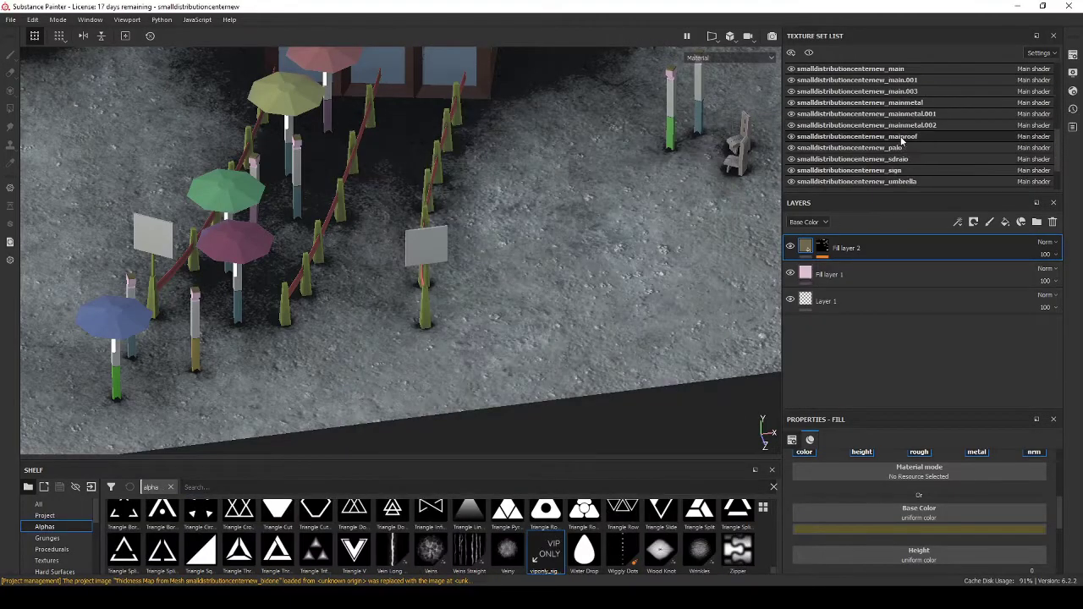
{"action": "scroll", "coordinate": [903, 141], "scroll_direction": "down", "scroll_amount": 2}
{"action": "left_click", "coordinate": [855, 124]}
{"action": "key", "text": "f"}
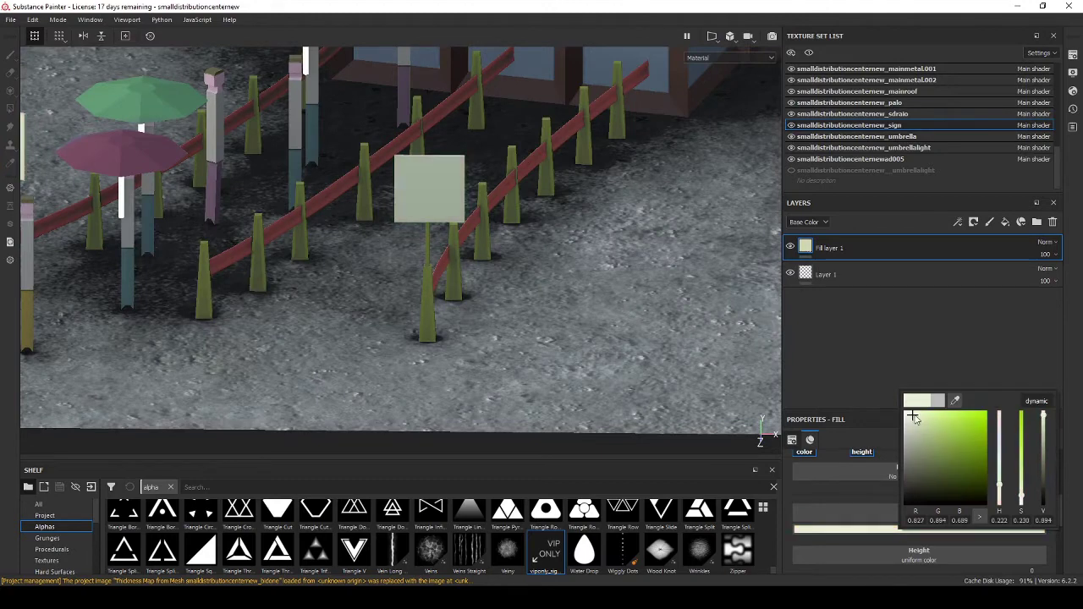
Adjust the sign fill colour to pale cream, undoing a yellow-green change
{"action": "left_click_drag", "start_coordinate": [913, 417], "coordinate": [965, 420]}
{"action": "scroll", "coordinate": [883, 525], "scroll_direction": "down", "scroll_amount": 1}
{"action": "scroll", "coordinate": [883, 541], "scroll_direction": "down", "scroll_amount": 1}
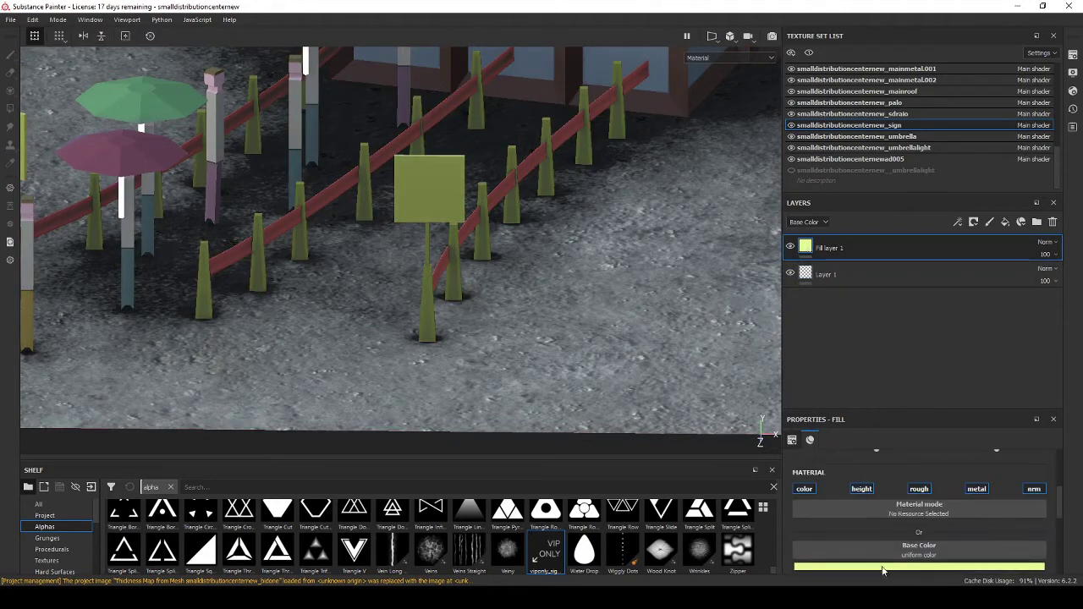
{"action": "key", "text": "ctrl+z"}
{"action": "left_click", "coordinate": [1072, 55]}
{"action": "scroll", "coordinate": [936, 509], "scroll_direction": "down", "scroll_amount": 3}
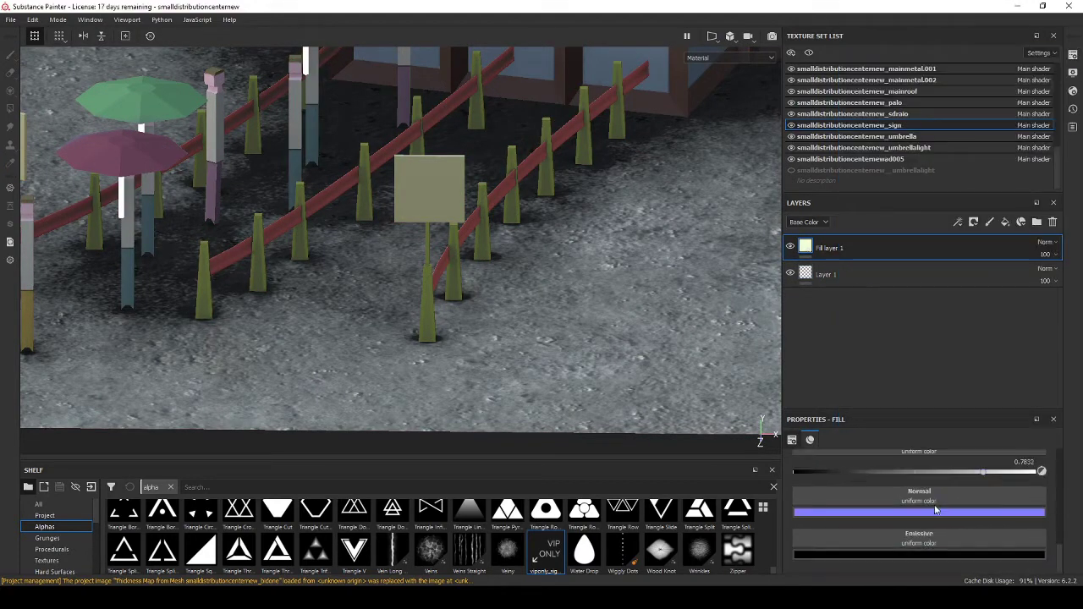
{"action": "left_click", "coordinate": [919, 555]}
{"action": "left_click", "coordinate": [919, 544]}
{"action": "left_click", "coordinate": [919, 554]}
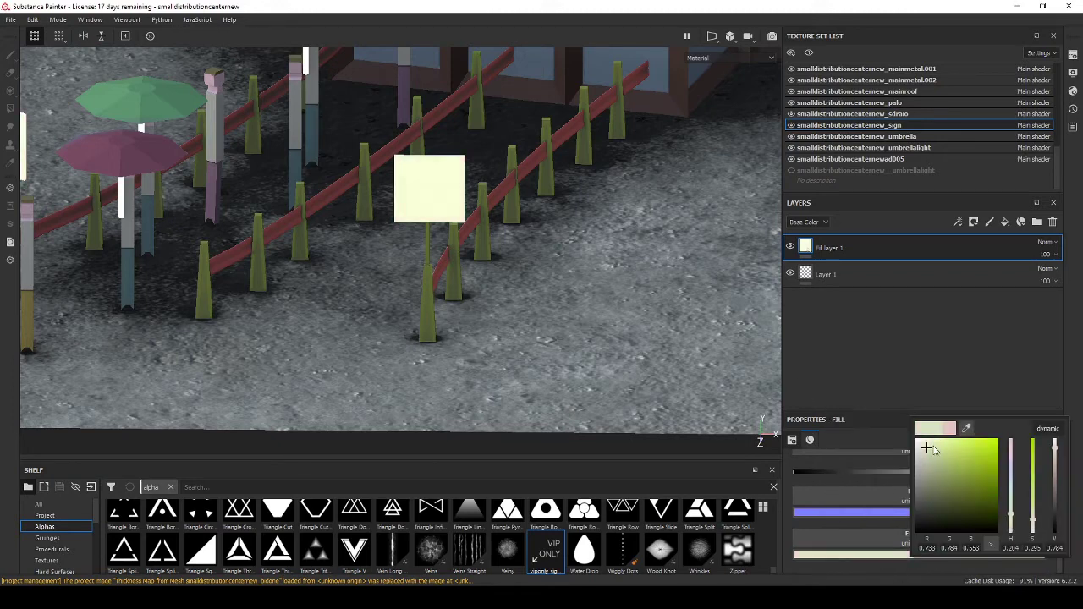
{"action": "left_click", "coordinate": [1004, 222]}
Add a black fill layer with a black mask on the sign
{"action": "left_click", "coordinate": [920, 516]}
{"action": "left_click", "coordinate": [956, 518]}
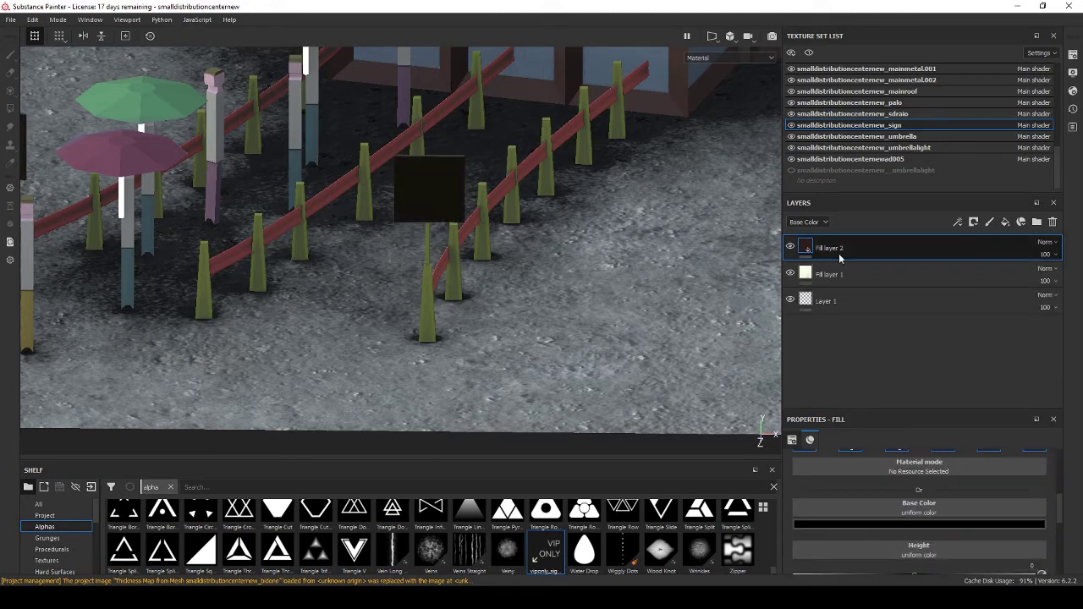
{"action": "right_click", "coordinate": [840, 258]}
{"action": "left_click", "coordinate": [880, 102]}
{"action": "left_click", "coordinate": [825, 550]}
Load viponly_sign as the brush alpha and stamp the lettering with its arrow onto the sign
{"action": "left_click", "coordinate": [855, 424]}
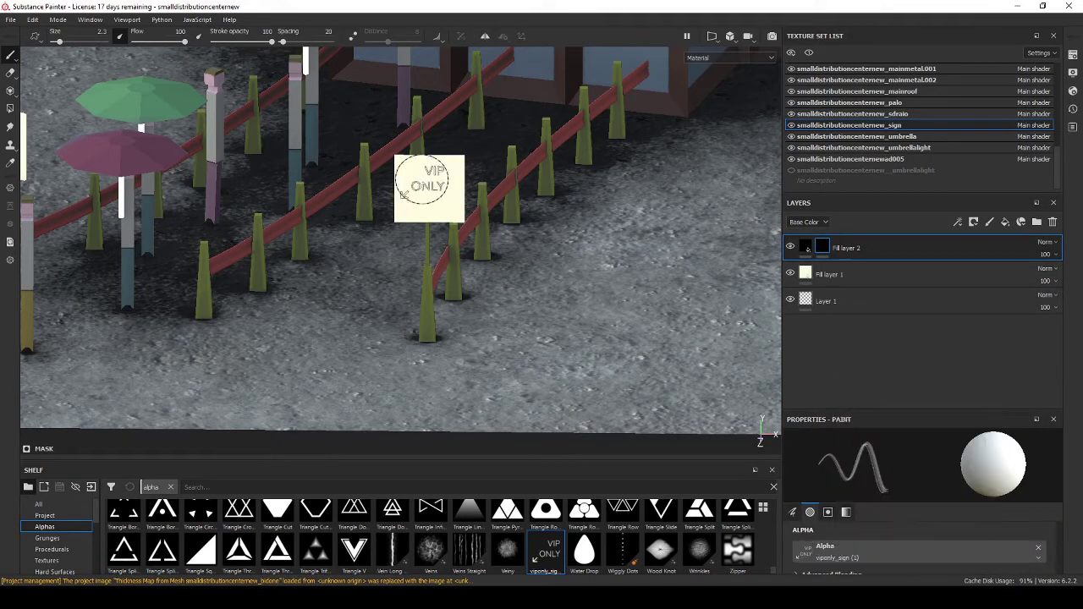
{"action": "scroll", "coordinate": [429, 188], "scroll_direction": "up", "scroll_amount": 5}
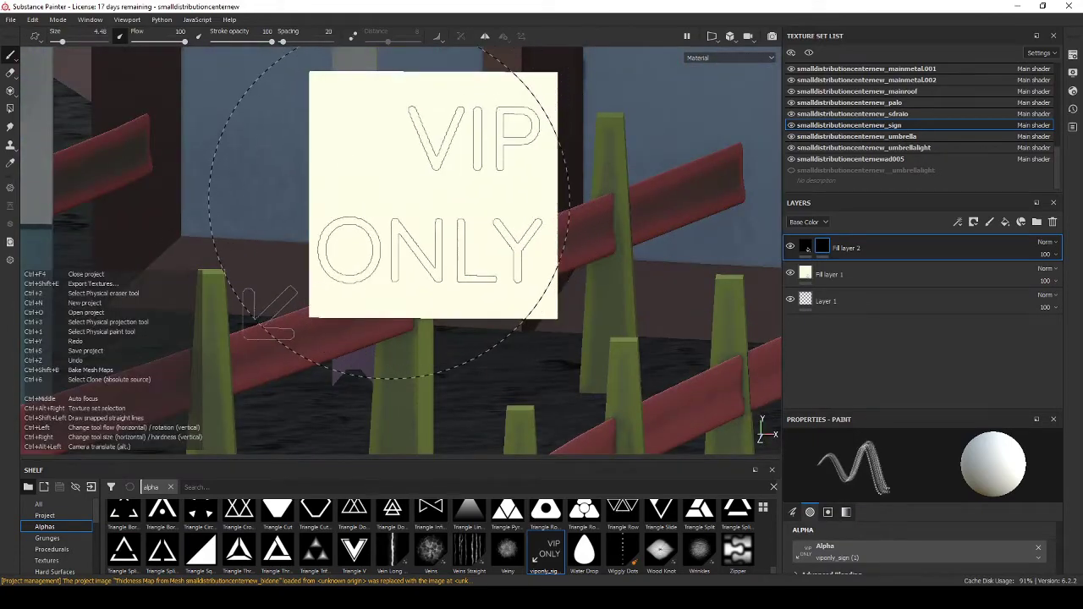
{"action": "left_click", "coordinate": [389, 214]}
{"action": "scroll", "coordinate": [495, 118], "scroll_direction": "down", "scroll_amount": 3}
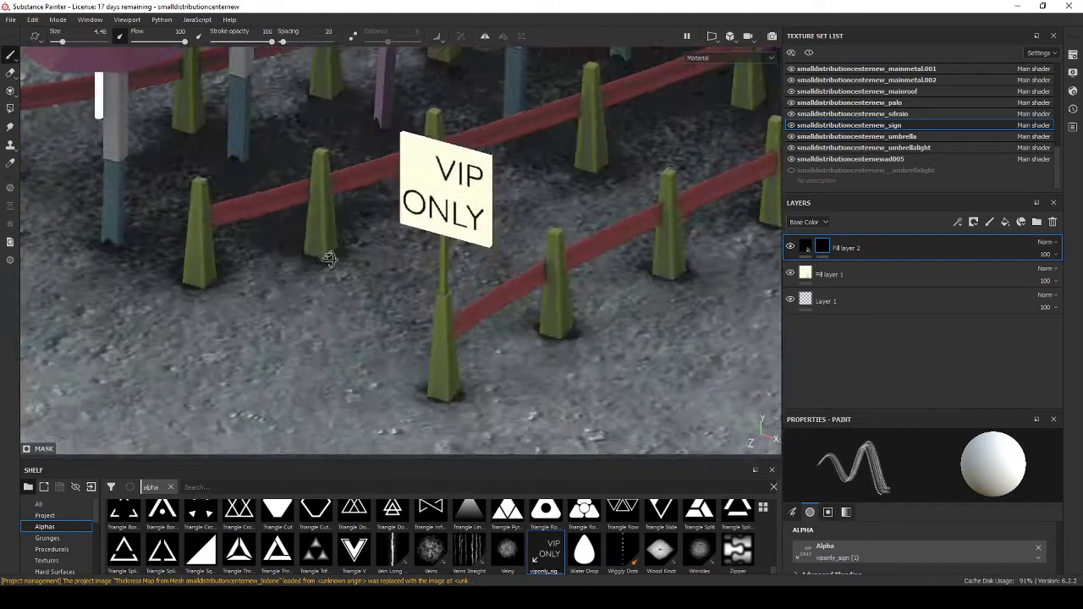
{"action": "scroll", "coordinate": [398, 254], "scroll_direction": "down", "scroll_amount": 3}
{"action": "scroll", "coordinate": [398, 271], "scroll_direction": "up", "scroll_amount": 5}
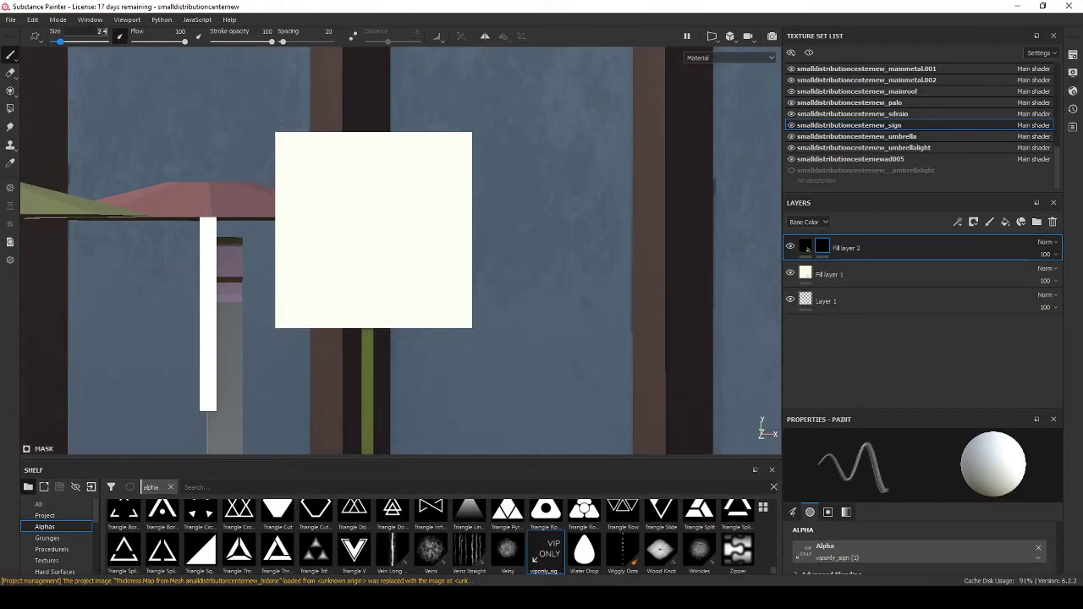
{"action": "mouse_move", "coordinate": [372, 254]}
{"action": "left_mouse_down", "text": "alt"}
{"action": "mouse_move", "coordinate": [286, 352]}
{"action": "mouse_move", "coordinate": [401, 169]}
{"action": "mouse_move", "coordinate": [307, 314]}
{"action": "mouse_move", "coordinate": [641, 242]}
{"action": "mouse_move", "coordinate": [435, 314]}
{"action": "mouse_move", "coordinate": [365, 167]}
{"action": "mouse_move", "coordinate": [400, 271]}
{"action": "mouse_move", "coordinate": [593, 254]}
{"action": "left_mouse_up", "text": "alt"}
Inspect the dark fill layer's base colour and orbit out to an overview of the plaza
{"action": "key", "text": "4"}
{"action": "scroll", "coordinate": [478, 262], "scroll_direction": "down", "scroll_amount": 3}
{"action": "left_click", "coordinate": [806, 247]}
{"action": "left_click", "coordinate": [919, 525]}
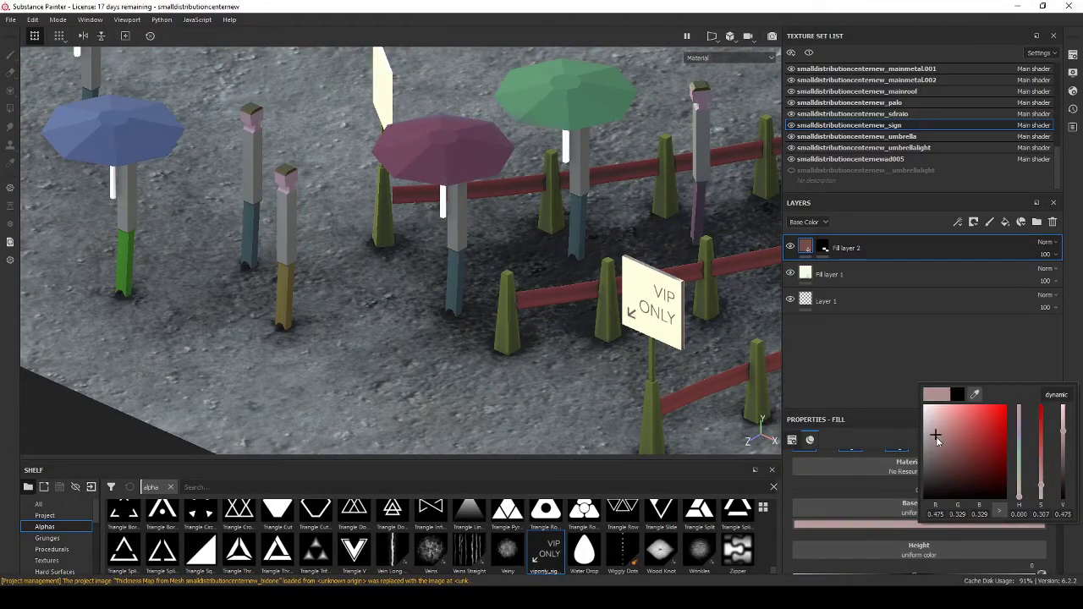
{"action": "left_click_drag", "start_coordinate": [508, 254], "coordinate": [611, 307], "text": "alt"}
{"action": "scroll", "coordinate": [612, 308], "scroll_direction": "down", "scroll_amount": 3}
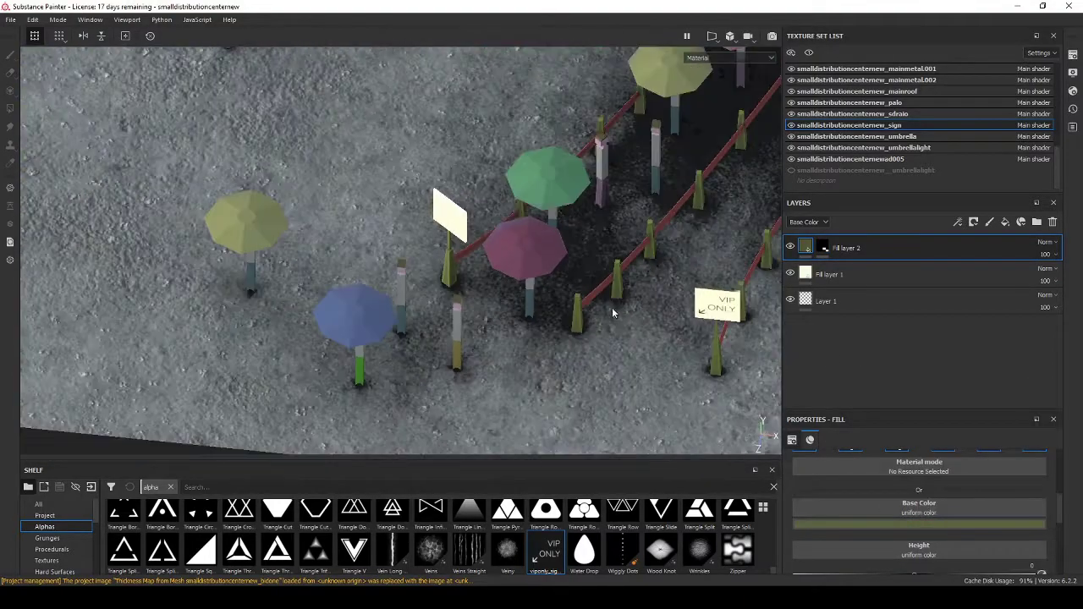
{"action": "key", "text": "4"}
{"action": "scroll", "coordinate": [442, 242], "scroll_direction": "up", "scroll_amount": 5}
{"action": "mouse_move", "coordinate": [493, 300]}
{"action": "left_mouse_down", "text": "alt"}
{"action": "mouse_move", "coordinate": [375, 375]}
{"action": "mouse_move", "coordinate": [476, 232]}
{"action": "mouse_move", "coordinate": [643, 290]}
{"action": "left_mouse_up", "text": "alt"}
{"action": "scroll", "coordinate": [644, 290], "scroll_direction": "down", "scroll_amount": 3}
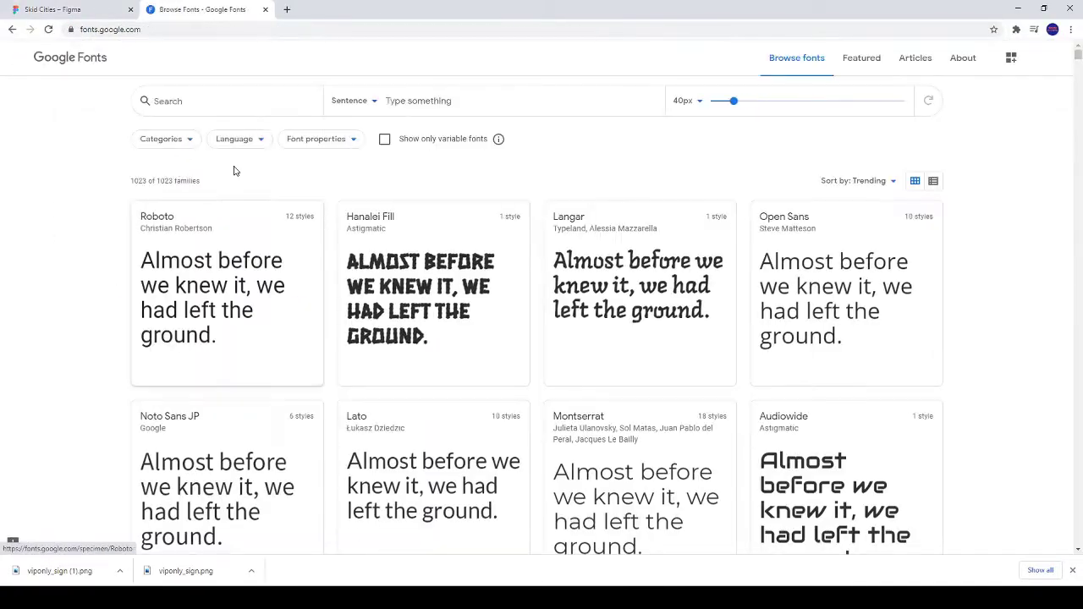
Preview 'VIP only' in Google Fonts with Serif and Sans Serif categories excluded
{"action": "left_click", "coordinate": [222, 102]}
{"action": "type", "text": "V"}
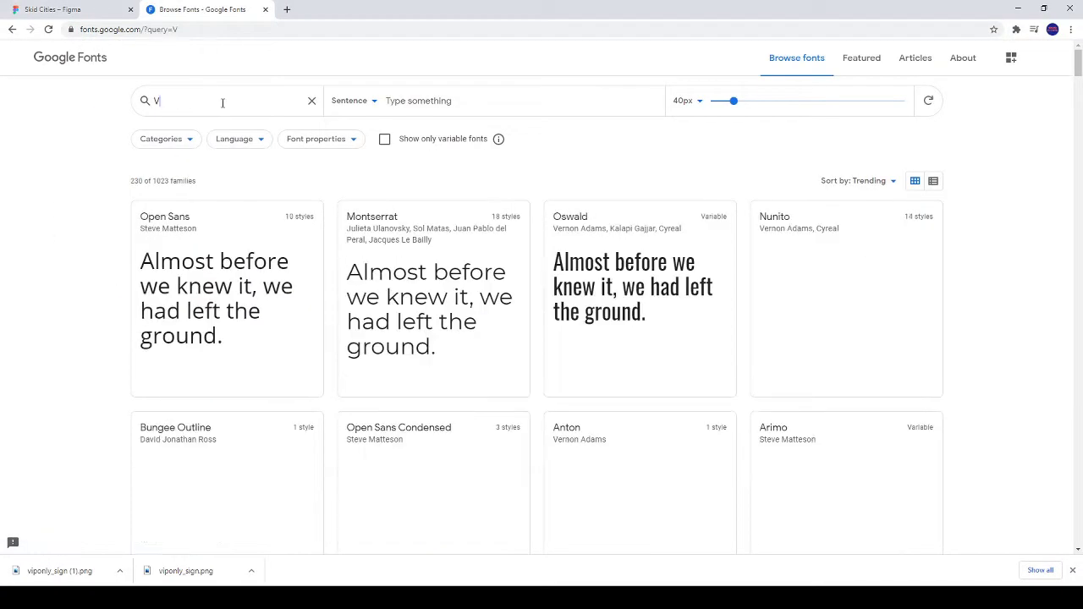
{"action": "type", "text": "IP o"}
{"action": "key", "text": "ctrl+x"}
{"action": "left_click", "coordinate": [433, 101]}
{"action": "key", "text": "ctrl+v"}
{"action": "left_click", "coordinate": [161, 139]}
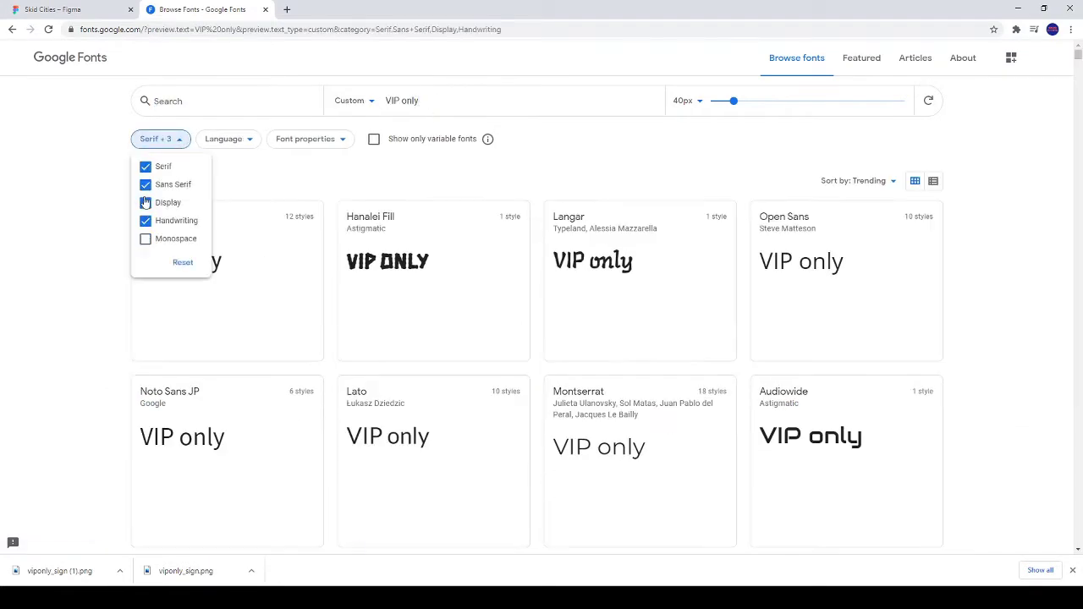
{"action": "left_click", "coordinate": [145, 167]}
{"action": "left_click", "coordinate": [145, 184]}
{"action": "left_click", "coordinate": [135, 8]}
{"action": "left_click", "coordinate": [996, 309]}
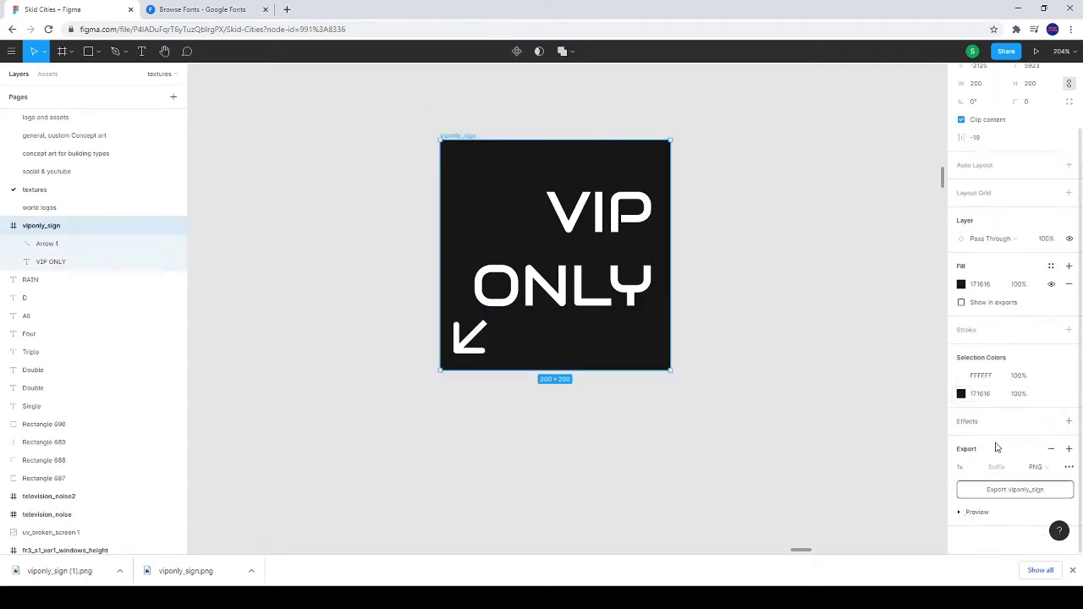
Undo a case change on the Audiowide VIP ONLY text and select the whole viponly_sign frame for export
{"action": "double_click", "coordinate": [574, 284]}
{"action": "key", "text": "Caps_Lock"}
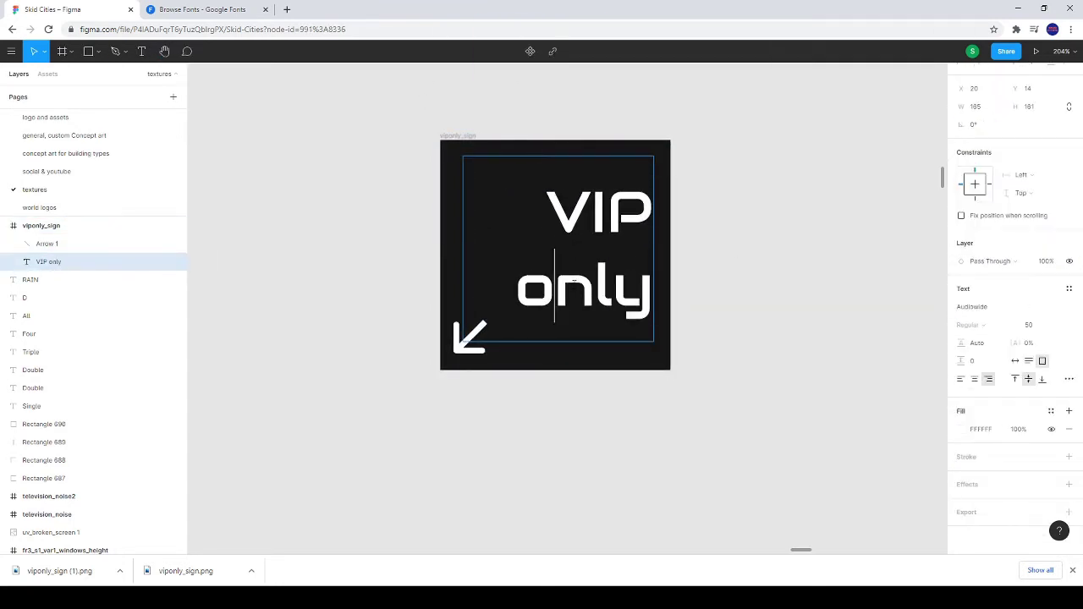
{"action": "key", "text": "ctrl+z"}
{"action": "key", "text": "ctrl+z"}
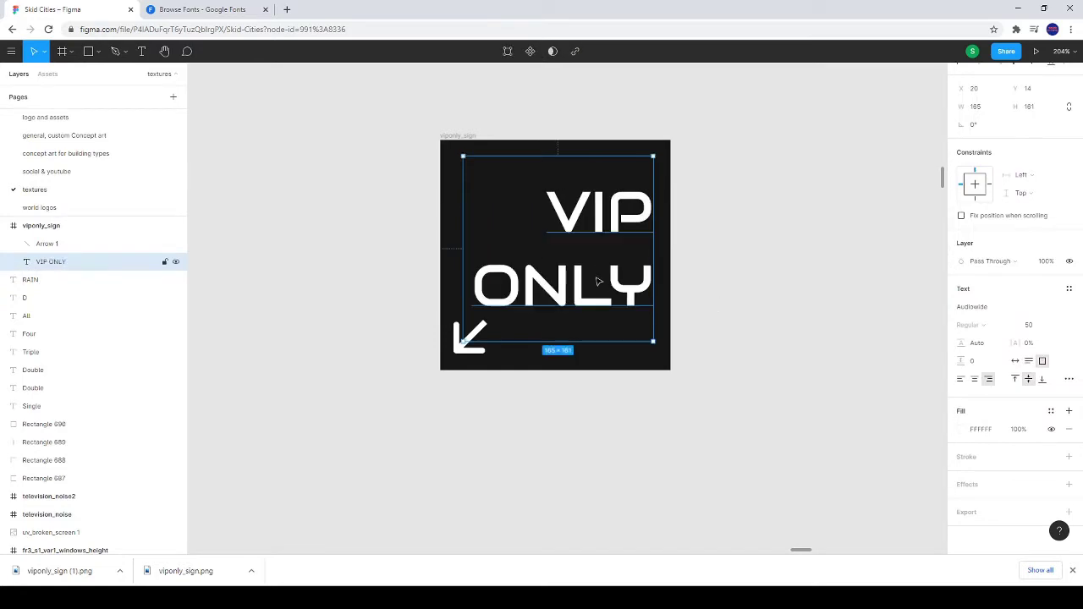
{"action": "key", "text": "Escape"}
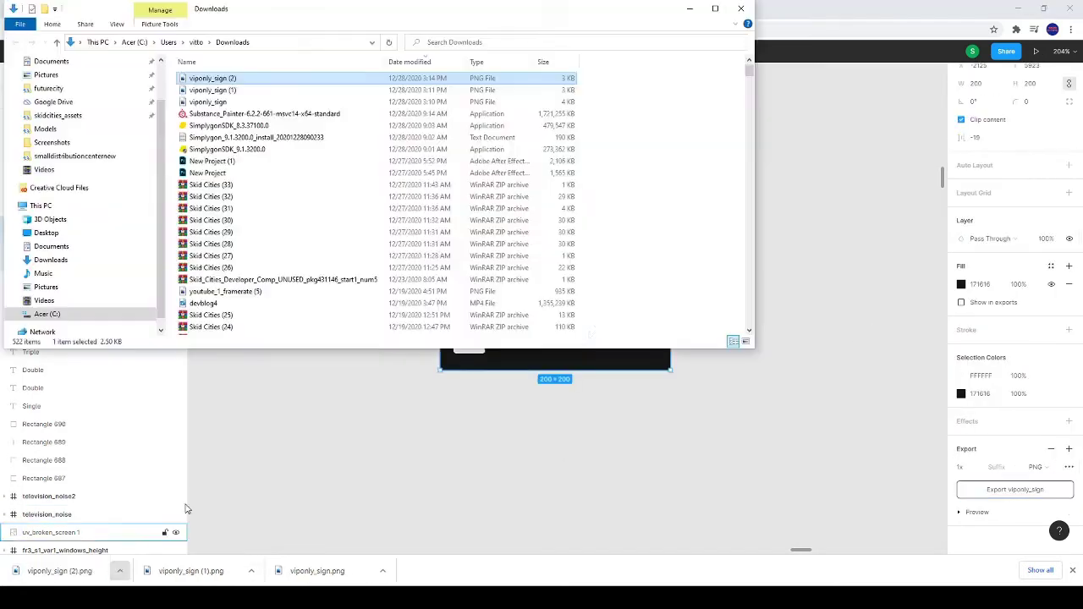
{"action": "key", "text": "alt+Tab"}
Import viponly_sign (2).png, erase the old Quicksand stamp and stamp the Audiowide alpha
{"action": "left_click_drag", "start_coordinate": [122, 572], "coordinate": [681, 188]}
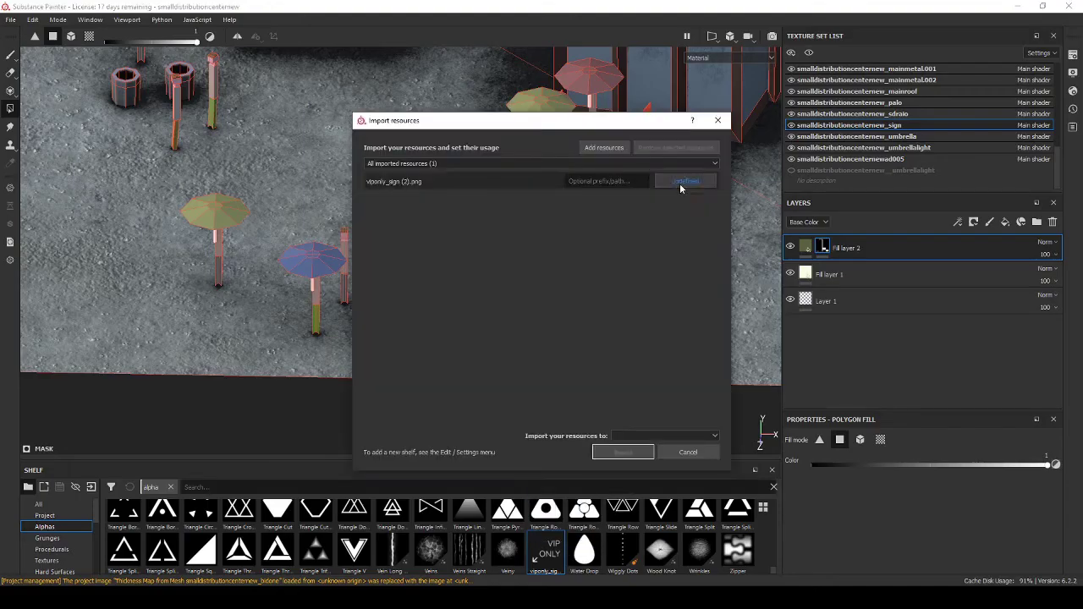
{"action": "left_click", "coordinate": [623, 453]}
{"action": "scroll", "coordinate": [113, 117], "scroll_direction": "up", "scroll_amount": 5}
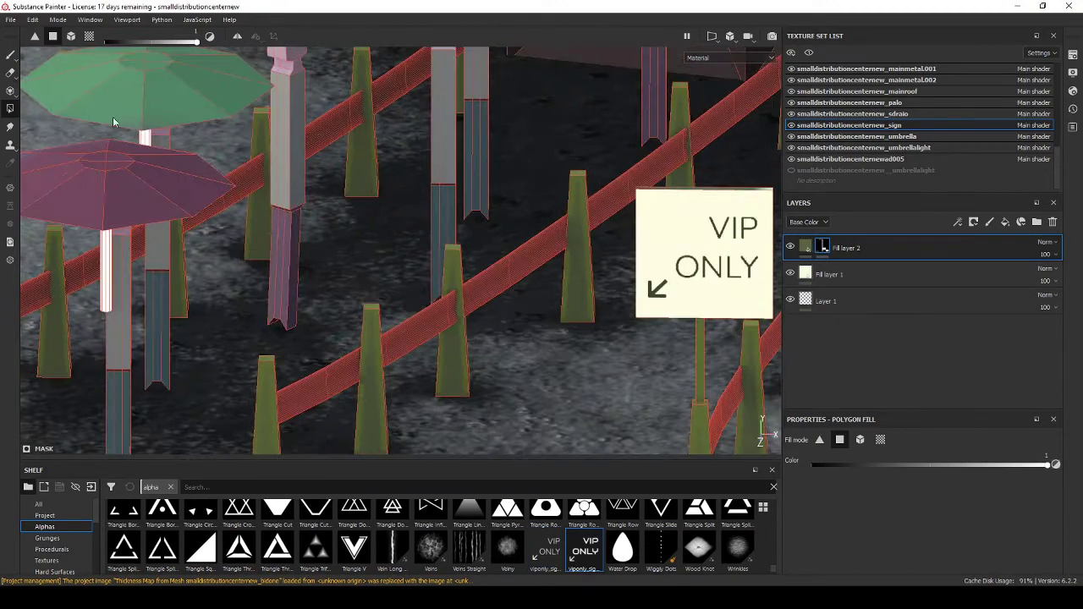
{"action": "key", "text": "e"}
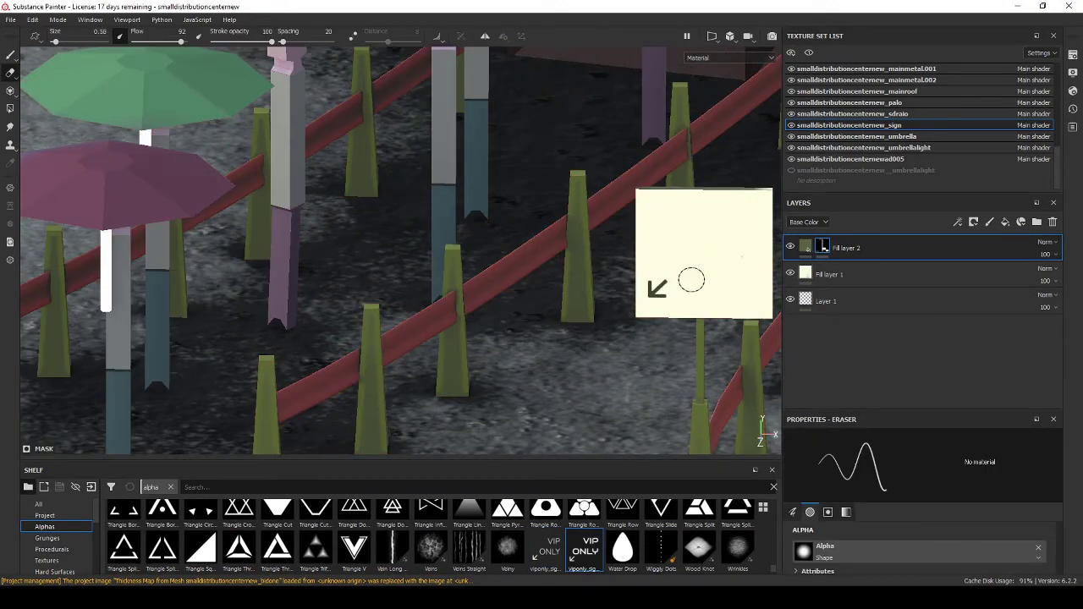
{"action": "key", "text": "p"}
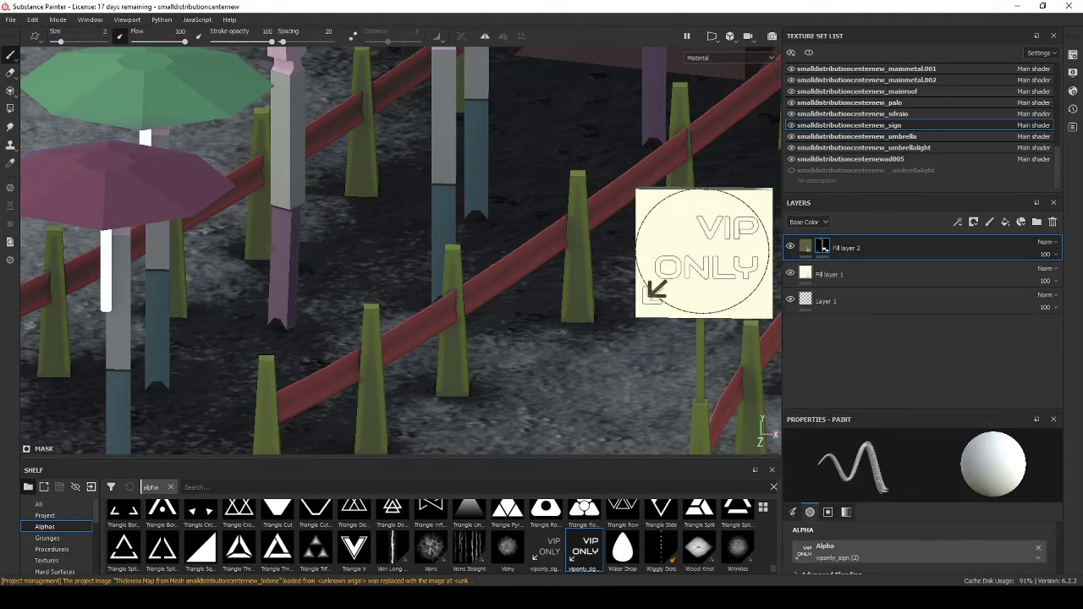
{"action": "left_click_drag", "start_coordinate": [707, 254], "coordinate": [736, 224], "text": "alt"}
{"action": "scroll", "coordinate": [736, 224], "scroll_direction": "up", "scroll_amount": 5}
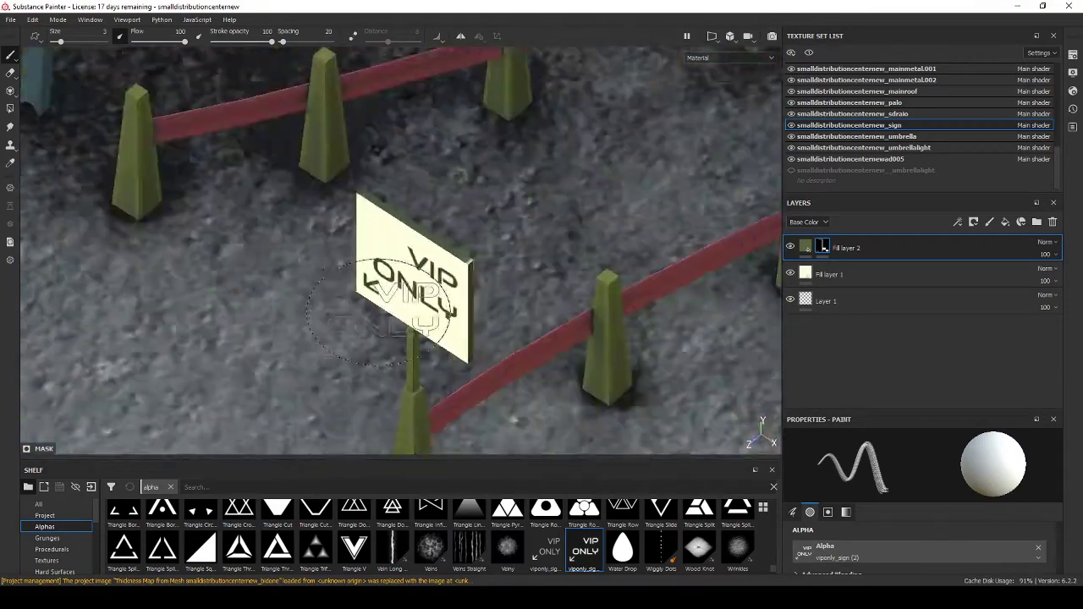
Duplicate the VIP ONLY sign frame and flip its arrow to the bottom-right corner
{"action": "key", "text": "ctrl+d"}
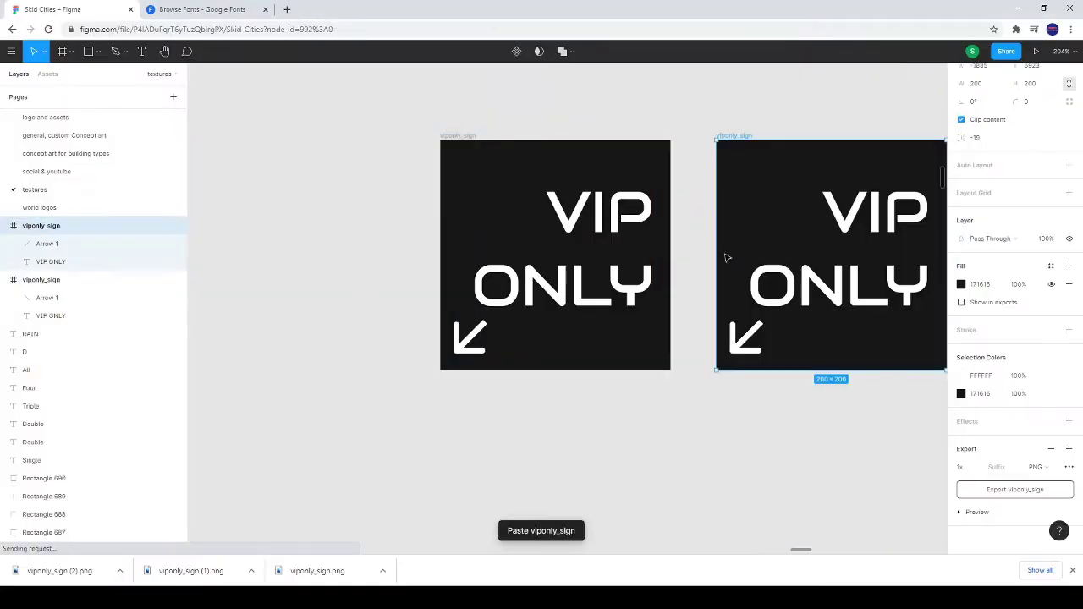
{"action": "scroll", "coordinate": [723, 259], "scroll_direction": "right", "scroll_amount": 5}
{"action": "right_click", "coordinate": [396, 339]}
{"action": "left_click", "coordinate": [448, 500]}
{"action": "left_click_drag", "start_coordinate": [398, 338], "coordinate": [572, 337]}
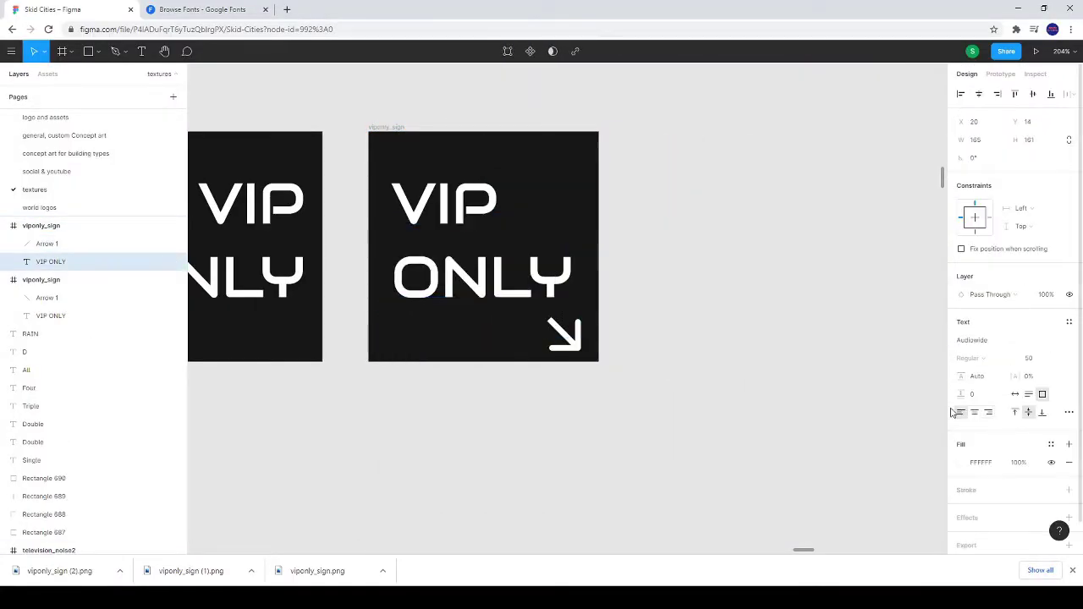
Retype the copy's text as FREE ACCESS in capitals
{"action": "key", "text": "Return"}
{"action": "type", "text": "Free"}
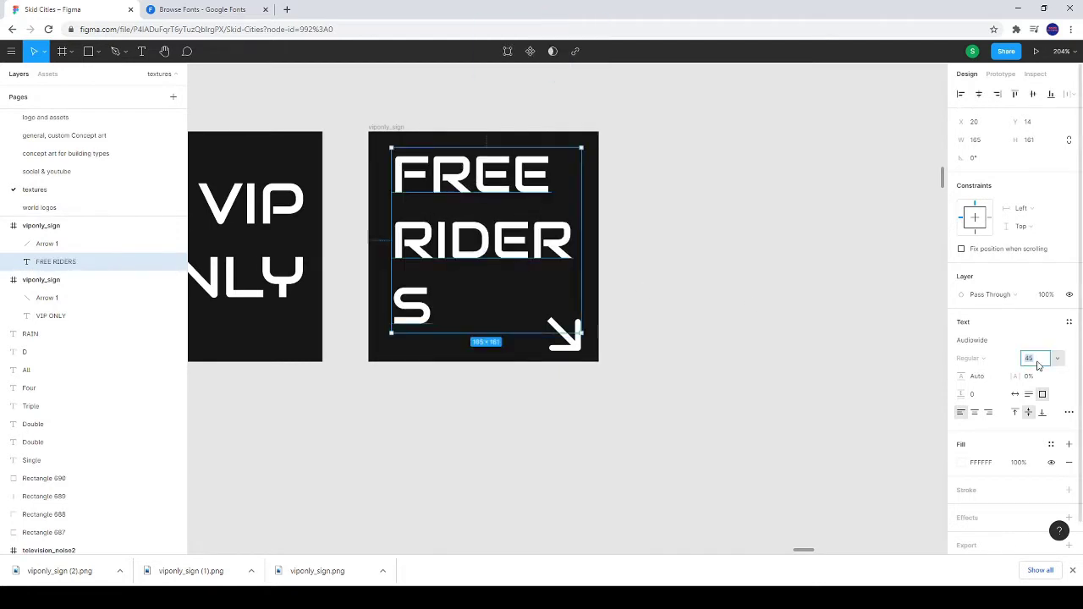
{"action": "scroll", "coordinate": [669, 247], "scroll_direction": "left", "scroll_amount": 3}
{"action": "double_click", "coordinate": [398, 271]}
{"action": "type", "text": "p"}
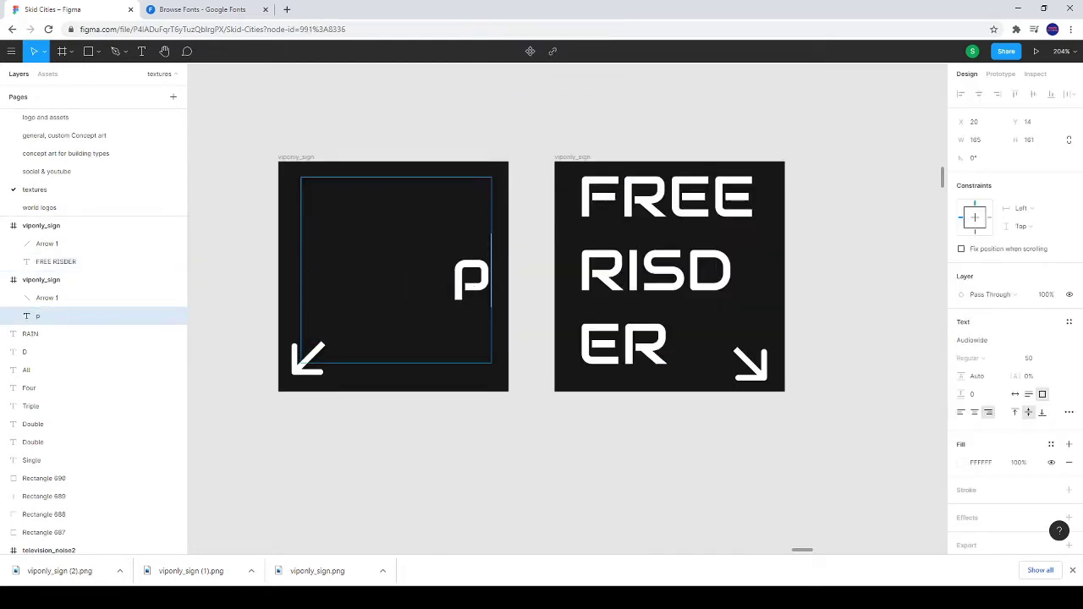
{"action": "type", "text": "VIP ONLY"}
{"action": "double_click", "coordinate": [605, 208]}
{"action": "key", "text": "Caps_Lock"}
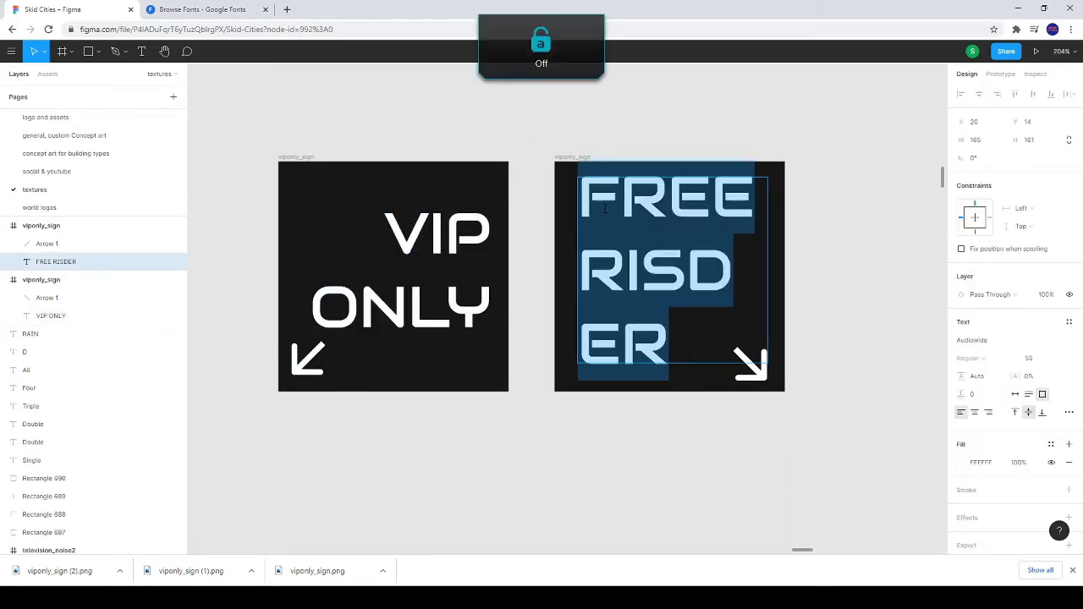
{"action": "key", "text": "BackSpace"}
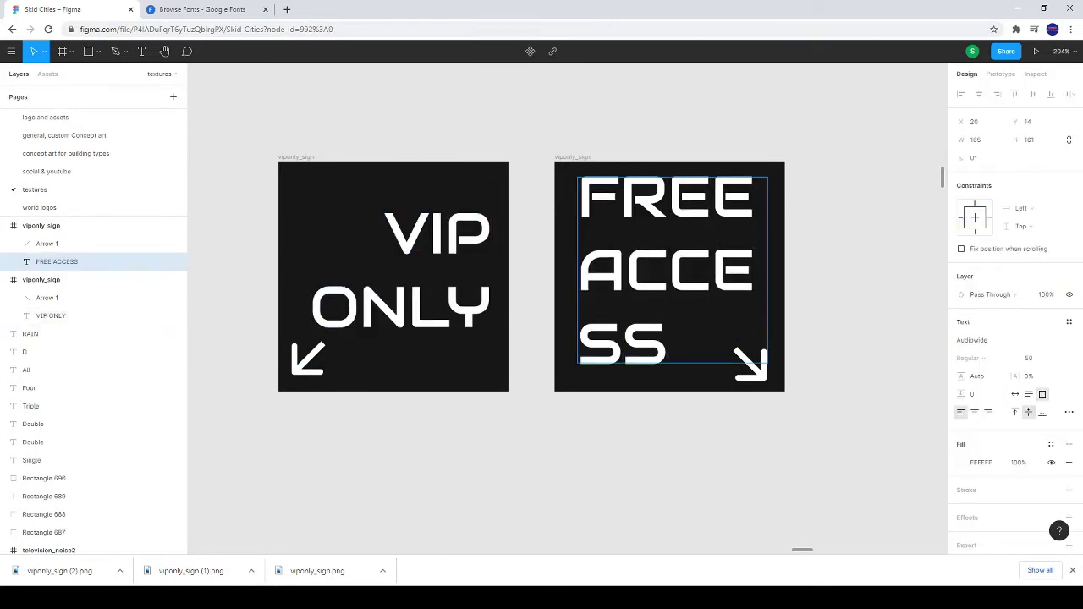
Set the FREE ACCESS font size to 40
{"action": "left_click", "coordinate": [1031, 358]}
{"action": "type", "text": "45"}
{"action": "key", "text": "Return"}
{"action": "type", "text": "40"}
{"action": "key", "text": "Return"}
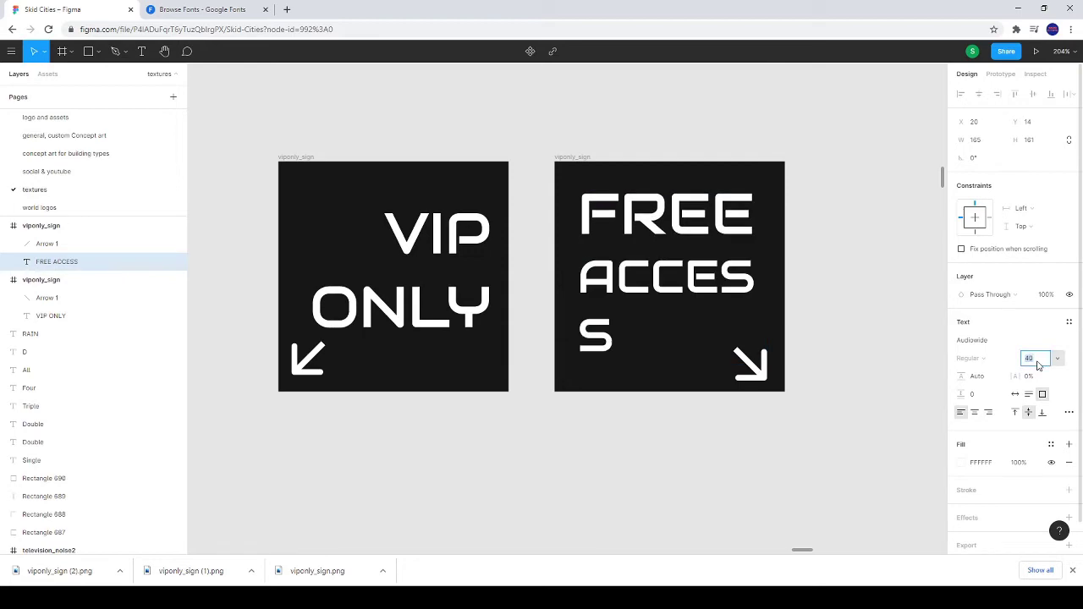
{"action": "scroll", "coordinate": [829, 272], "scroll_direction": "right", "scroll_amount": 3}
{"action": "left_click", "coordinate": [444, 182]}
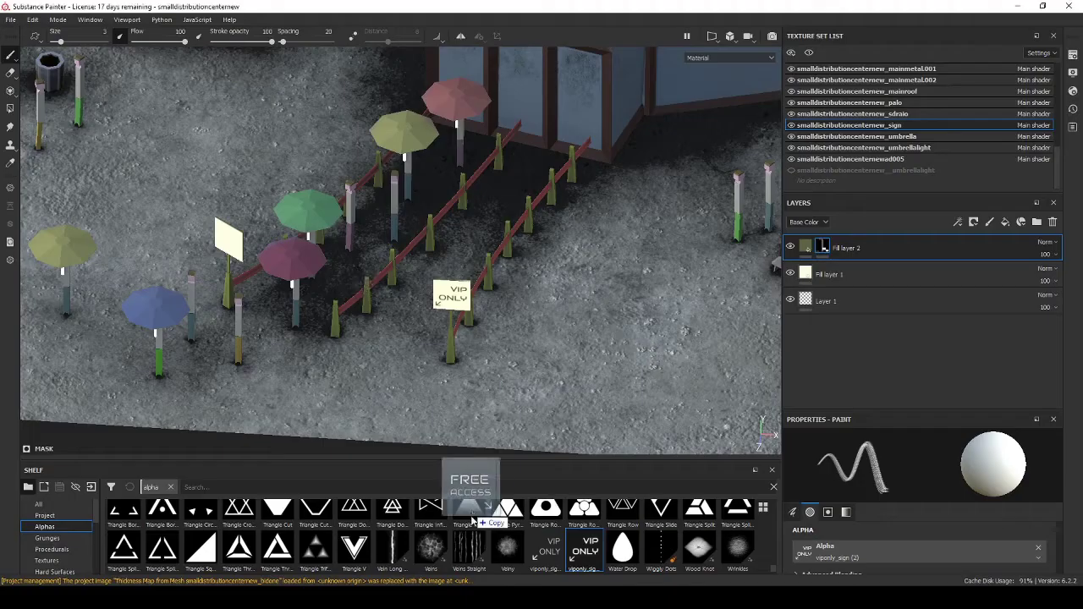
Pick FREEONLY_sign as the brush alpha, then orbit out to view the plaza and tower
{"action": "left_click", "coordinate": [845, 559]}
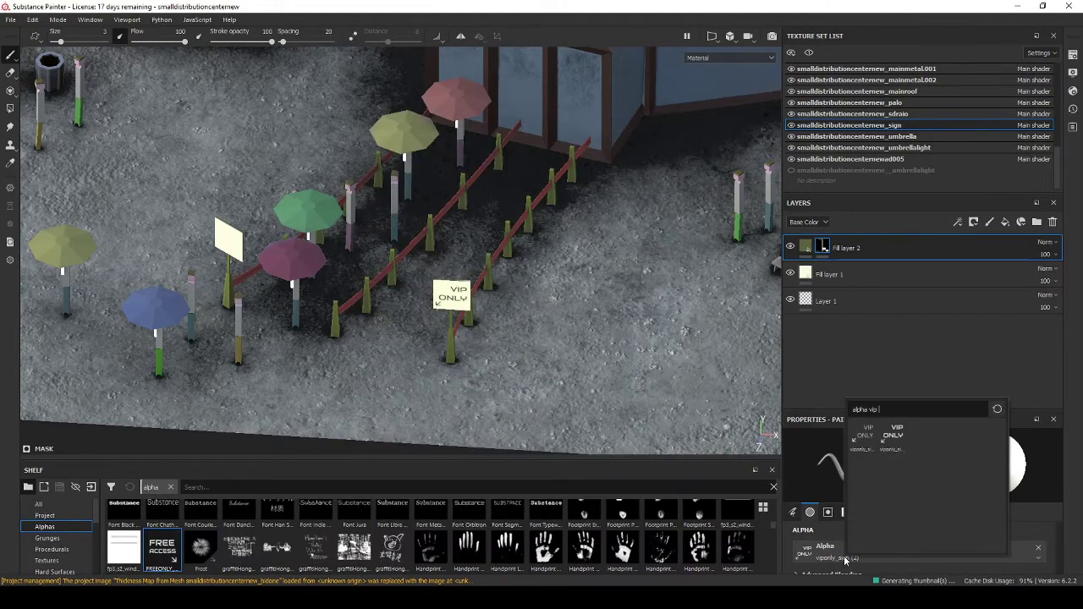
{"action": "left_click", "coordinate": [862, 435]}
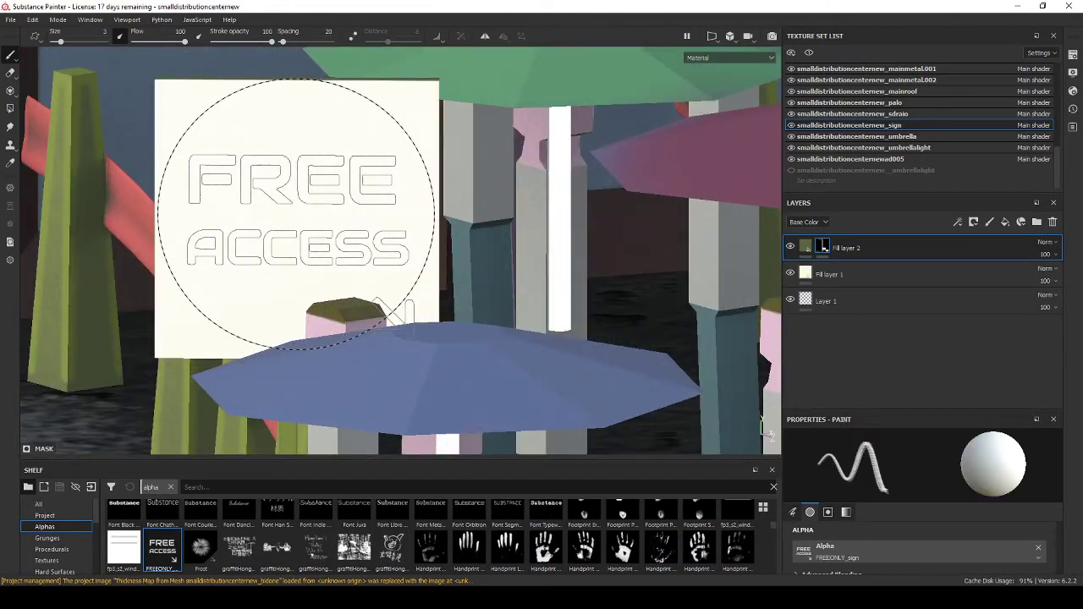
{"action": "scroll", "coordinate": [292, 209], "scroll_direction": "down", "scroll_amount": 5}
{"action": "left_click_drag", "start_coordinate": [292, 209], "coordinate": [475, 262], "text": "alt"}
{"action": "scroll", "coordinate": [474, 262], "scroll_direction": "down", "scroll_amount": 3}
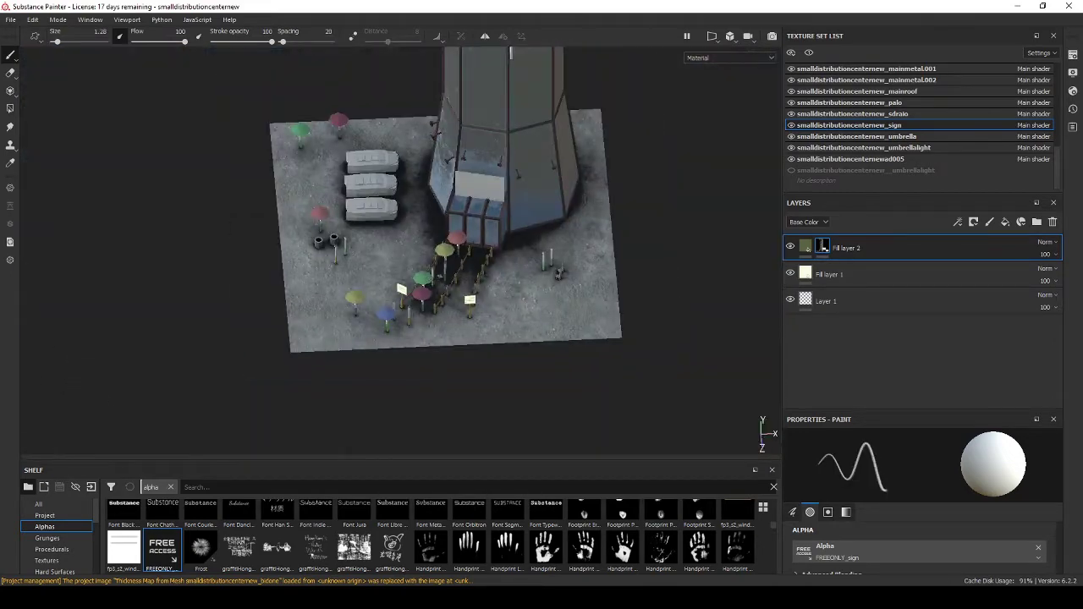
{"action": "scroll", "coordinate": [469, 275], "scroll_direction": "down", "scroll_amount": 3}
{"action": "scroll", "coordinate": [457, 292], "scroll_direction": "down", "scroll_amount": 3}
{"action": "key", "text": "Tab"}
{"action": "mouse_move", "coordinate": [490, 337]}
{"action": "left_mouse_down", "text": "alt"}
{"action": "mouse_move", "coordinate": [667, 160]}
{"action": "mouse_move", "coordinate": [496, 302]}
{"action": "mouse_move", "coordinate": [576, 322]}
{"action": "mouse_move", "coordinate": [370, 433]}
{"action": "left_mouse_up", "text": "alt"}
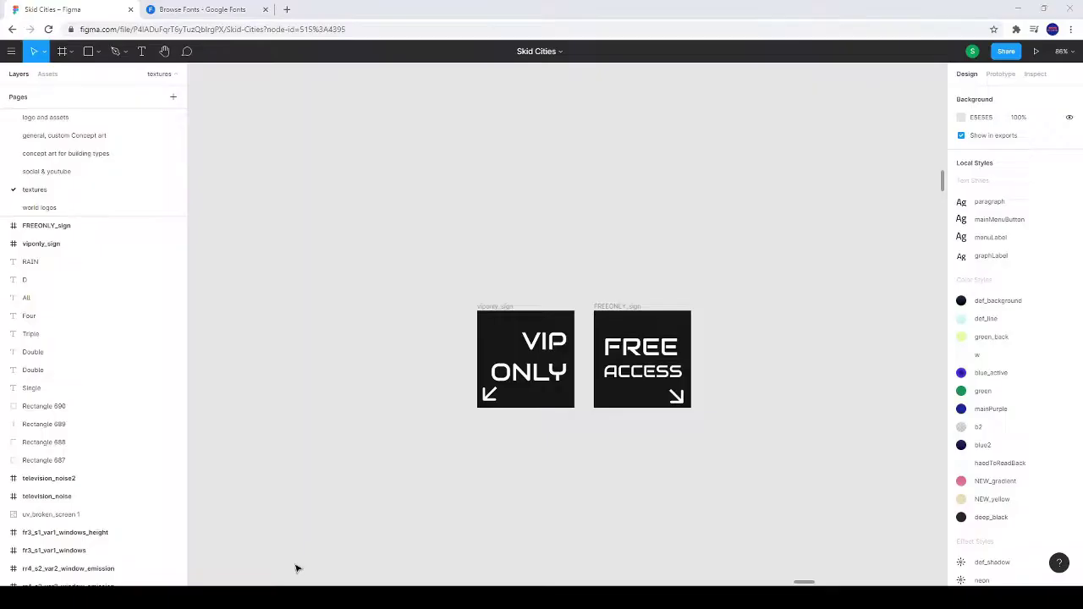
Go to saga.so in a new tab and read the Theta Corp history page
{"action": "key", "text": "ctrl+t"}
{"action": "type", "text": "saga.so"}
{"action": "key", "text": "Return"}
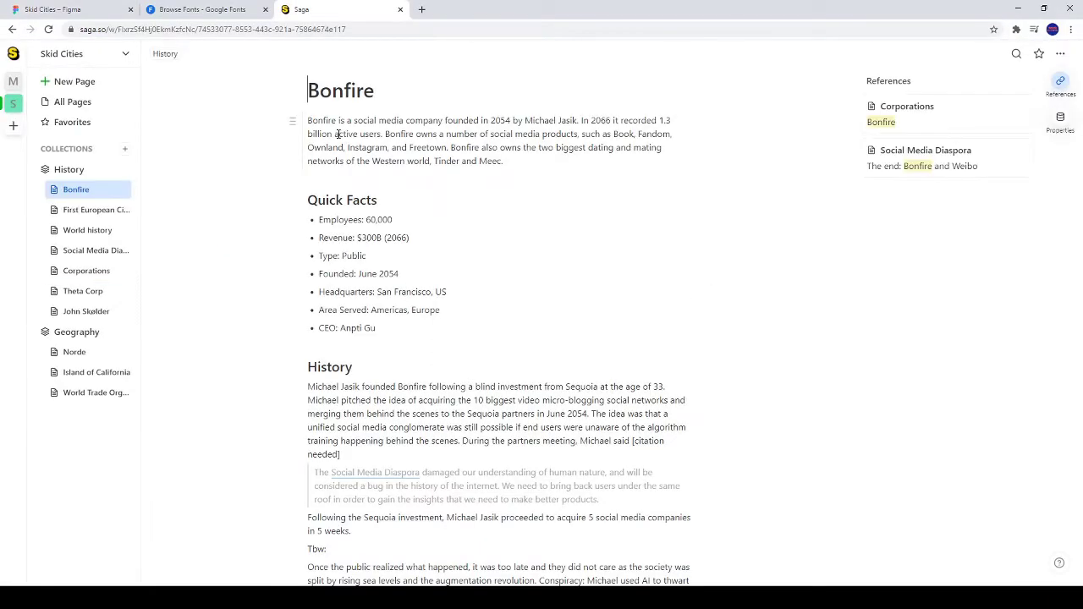
{"action": "left_click", "coordinate": [93, 312]}
{"action": "left_click", "coordinate": [885, 254]}
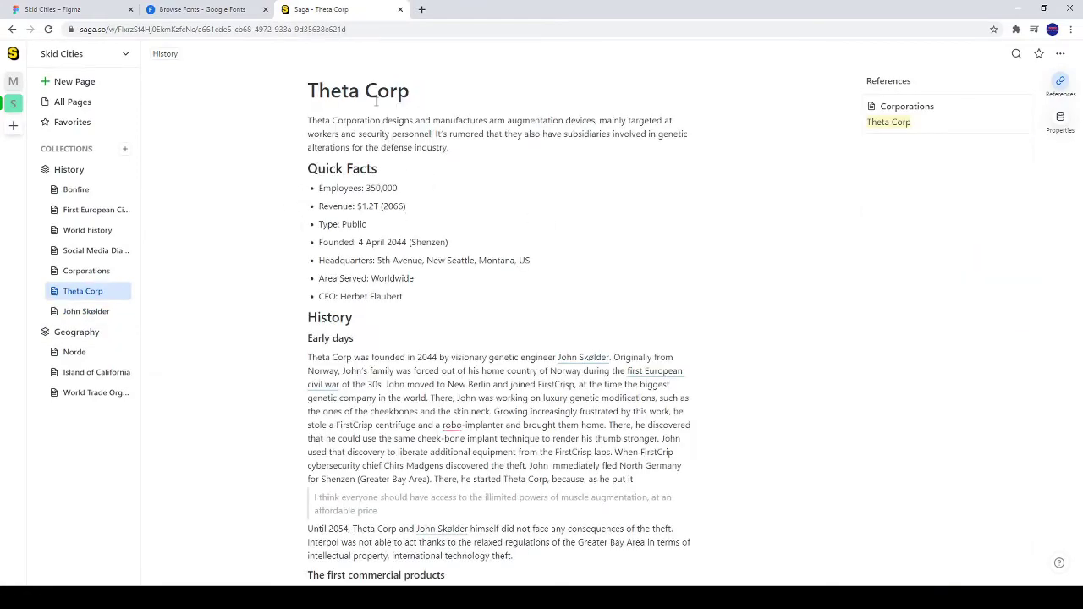
{"action": "scroll", "coordinate": [376, 100], "scroll_direction": "down", "scroll_amount": 3}
{"action": "scroll", "coordinate": [389, 330], "scroll_direction": "down", "scroll_amount": 5}
{"action": "scroll", "coordinate": [389, 330], "scroll_direction": "down", "scroll_amount": 5}
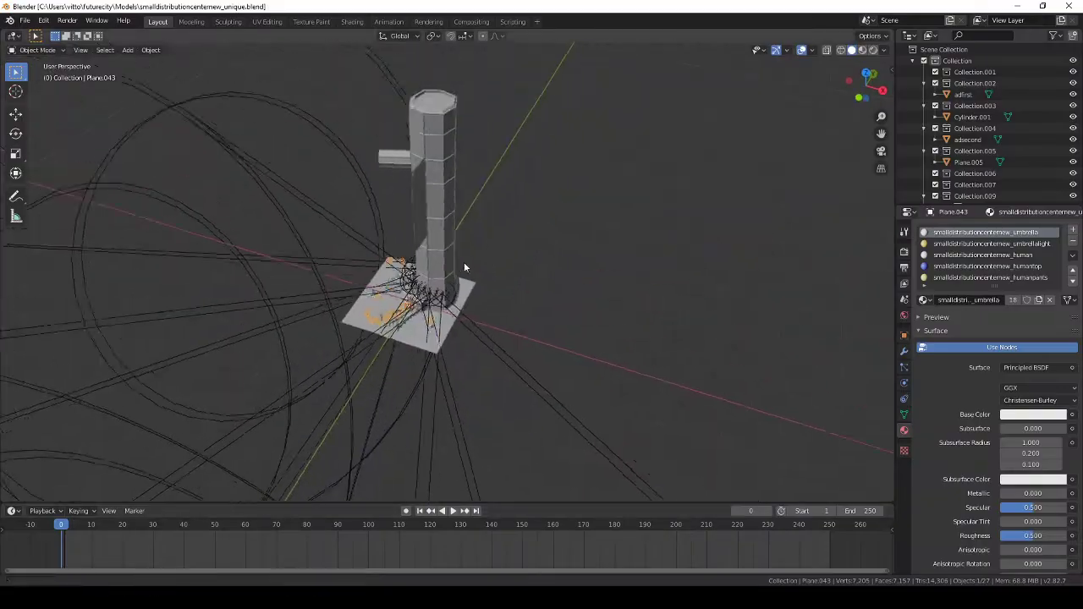
Append the logo collection from logos_thetacorp.blend into the Blender scene
{"action": "left_click", "coordinate": [44, 145]}
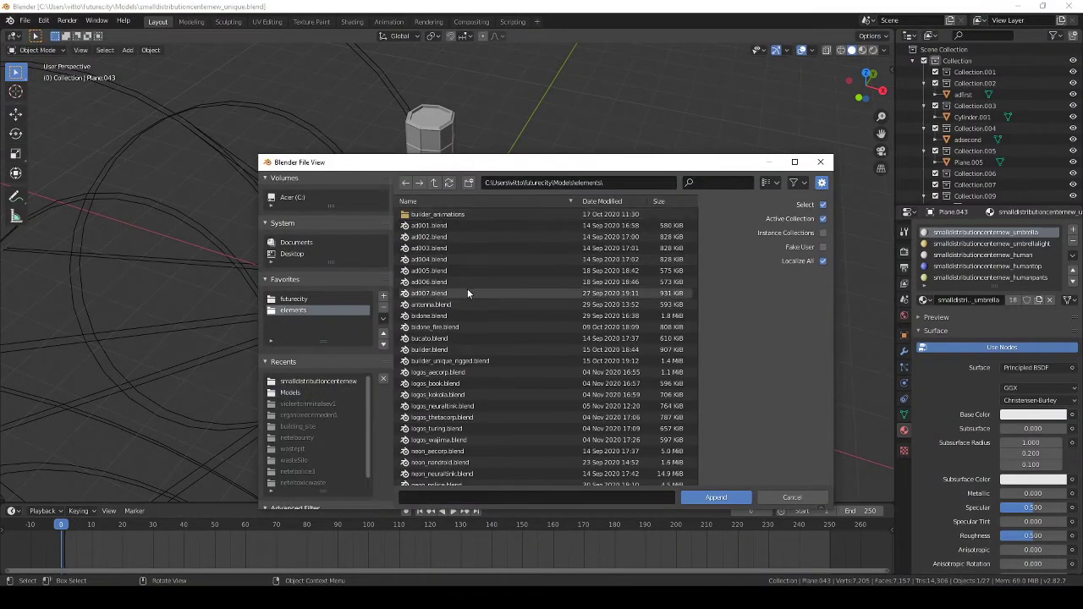
{"action": "scroll", "coordinate": [468, 293], "scroll_direction": "down", "scroll_amount": 3}
{"action": "double_click", "coordinate": [436, 332]}
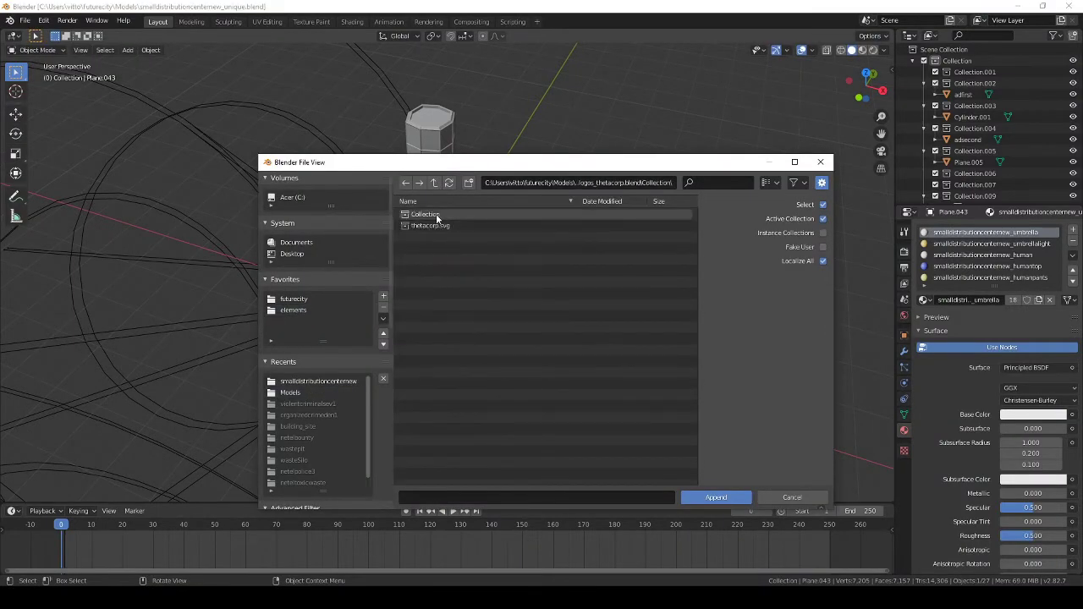
{"action": "double_click", "coordinate": [437, 218]}
{"action": "mouse_move", "coordinate": [399, 289]}
{"action": "middle_mouse_down"}
{"action": "mouse_move", "coordinate": [407, 313]}
{"action": "mouse_move", "coordinate": [465, 325]}
{"action": "mouse_move", "coordinate": [577, 108]}
{"action": "middle_mouse_up"}
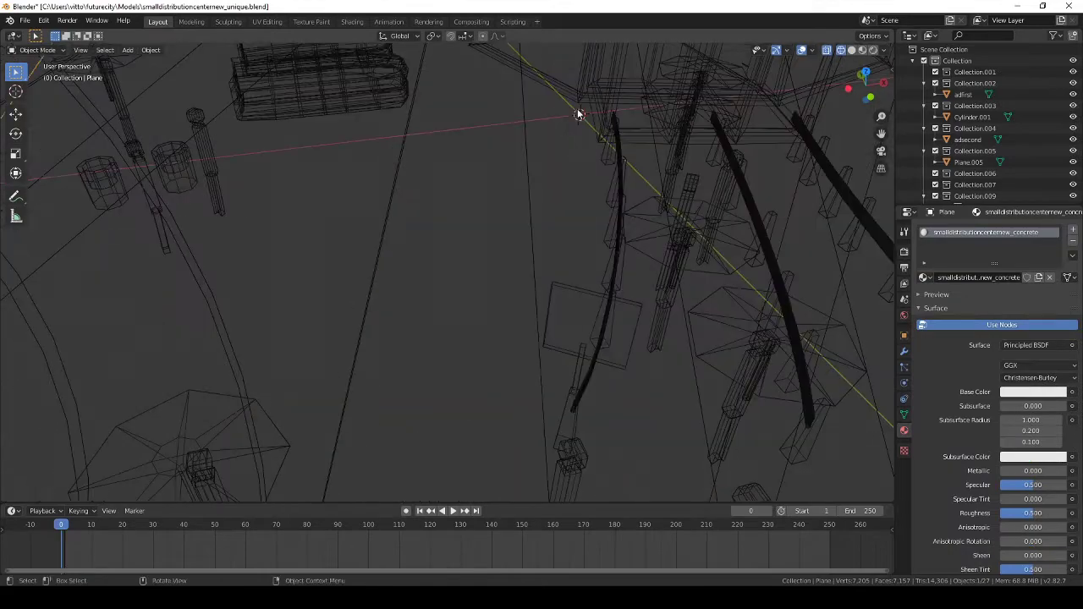
{"action": "key", "text": "KP_Decimal"}
{"action": "scroll", "coordinate": [457, 254], "scroll_direction": "down", "scroll_amount": 5}
{"action": "left_click", "coordinate": [25, 20]}
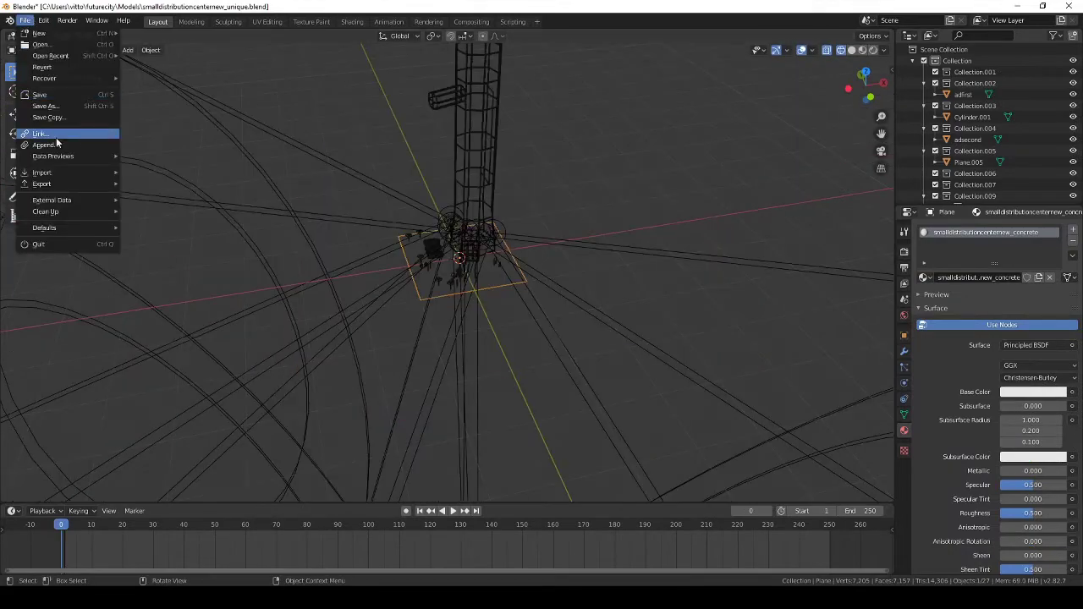
{"action": "left_click", "coordinate": [56, 138]}
{"action": "key", "text": "Escape"}
Select the appended logo curve Curve.002, then move and rotate it in side view
{"action": "middle_click_drag", "start_coordinate": [494, 210], "coordinate": [547, 257]}
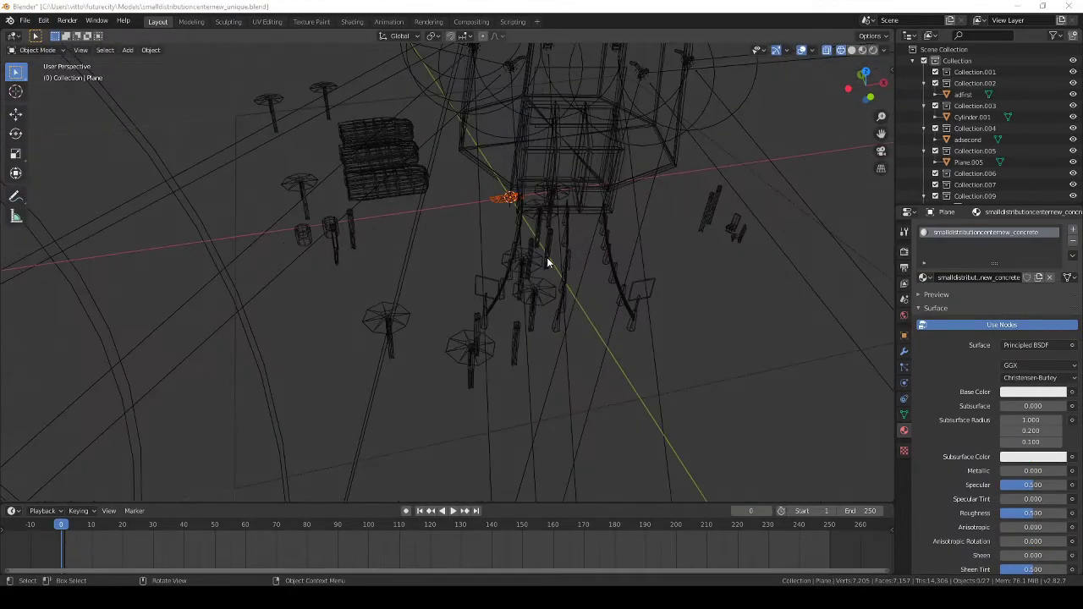
{"action": "left_click", "coordinate": [547, 257]}
{"action": "key", "text": "KP_3"}
{"action": "key", "text": "g"}
{"action": "left_click", "coordinate": [484, 133]}
{"action": "key", "text": "r"}
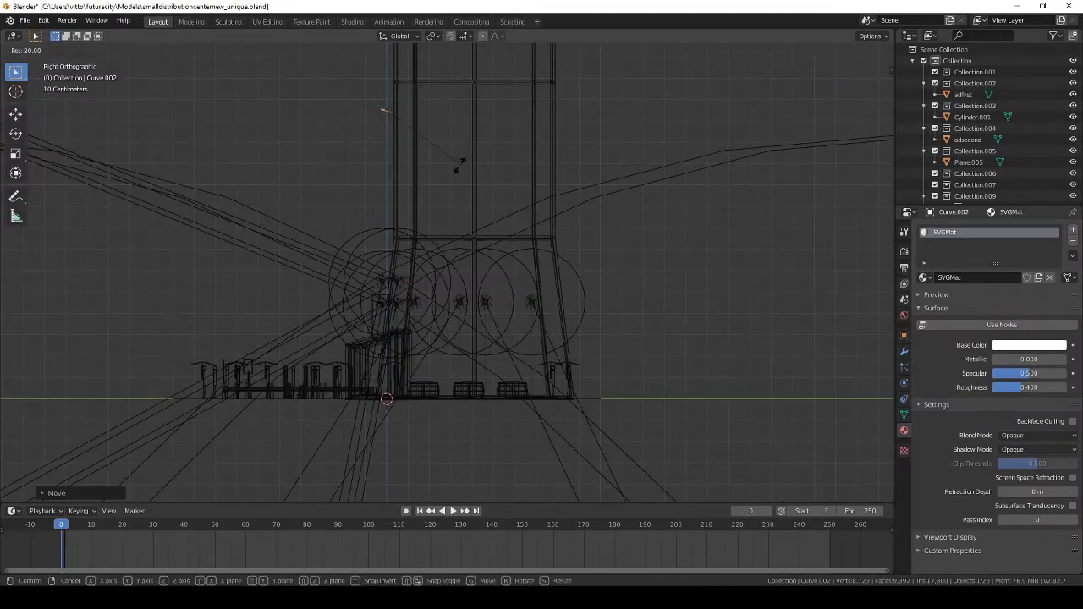
{"action": "left_click", "coordinate": [458, 165]}
Rotate and scale the logo in top view so it sits beside the tower
{"action": "key", "text": "KP_Decimal"}
{"action": "key", "text": "KP_7"}
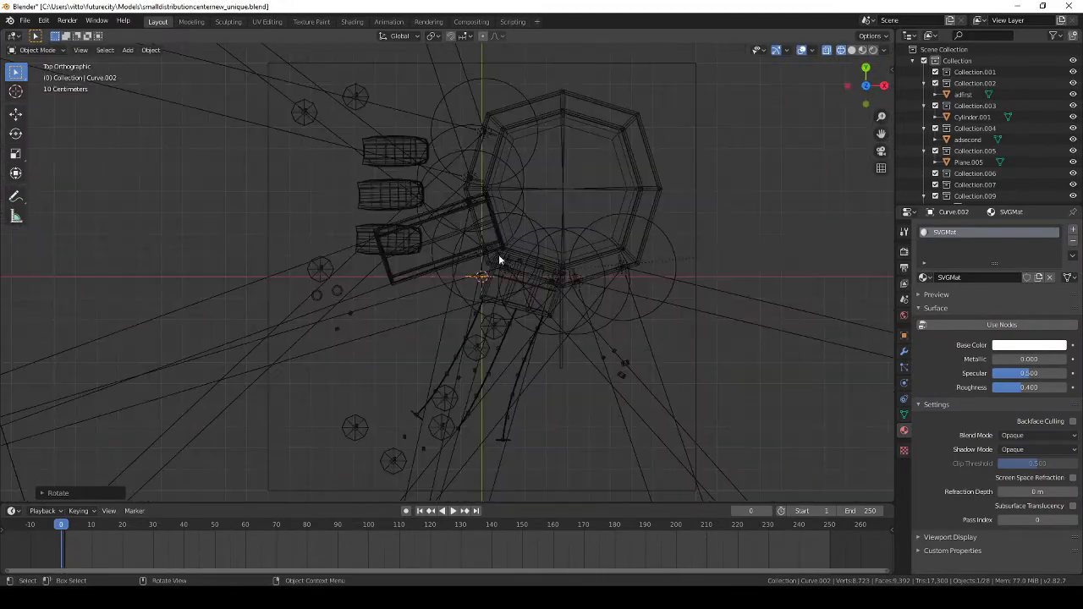
{"action": "key", "text": "s"}
{"action": "left_click", "coordinate": [678, 223]}
{"action": "mouse_move", "coordinate": [577, 161]}
{"action": "middle_mouse_down"}
{"action": "mouse_move", "coordinate": [354, 141]}
{"action": "mouse_move", "coordinate": [532, 252]}
{"action": "middle_mouse_up"}
{"action": "left_click", "coordinate": [384, 269]}
{"action": "mouse_move", "coordinate": [384, 269]}
{"action": "middle_mouse_down"}
{"action": "mouse_move", "coordinate": [321, 275]}
{"action": "mouse_move", "coordinate": [520, 312]}
{"action": "mouse_move", "coordinate": [347, 280]}
{"action": "mouse_move", "coordinate": [590, 457]}
{"action": "middle_mouse_up"}
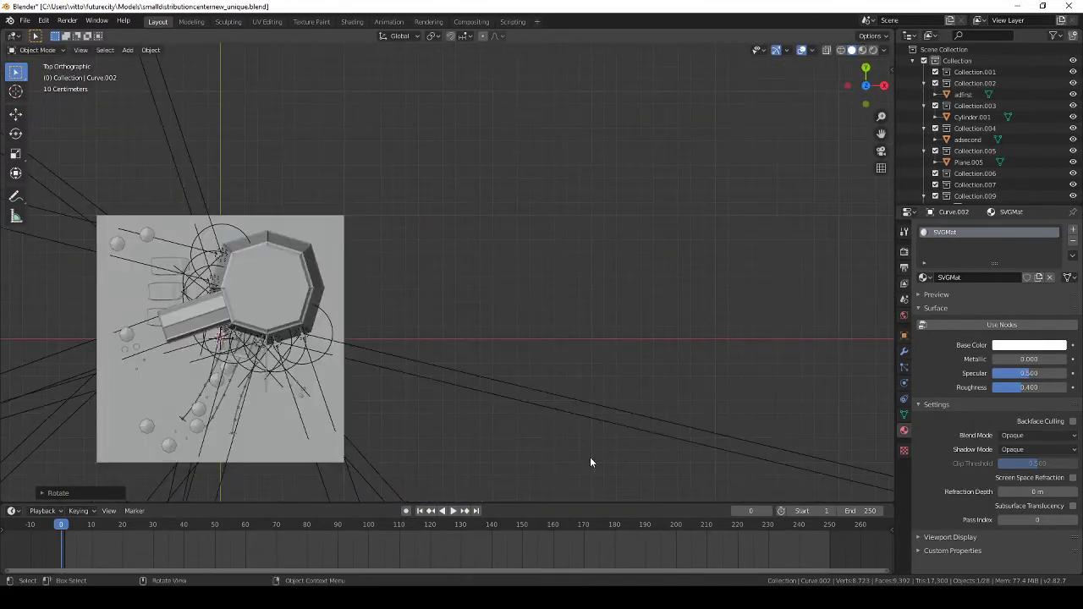
{"action": "key", "text": "shift+z"}
Stretch the logo along the X axis in front view and save the file
{"action": "left_click", "coordinate": [537, 357]}
{"action": "middle_click_drag", "start_coordinate": [537, 357], "coordinate": [502, 268]}
{"action": "key", "text": "grave"}
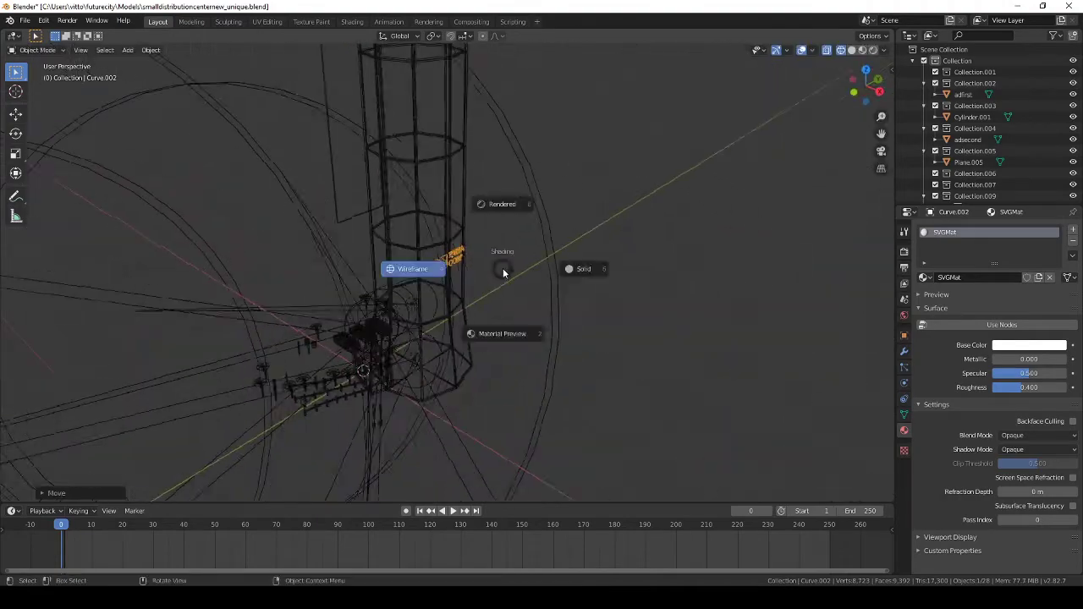
{"action": "left_click", "coordinate": [411, 266]}
{"action": "key", "text": "g"}
{"action": "key", "text": "x"}
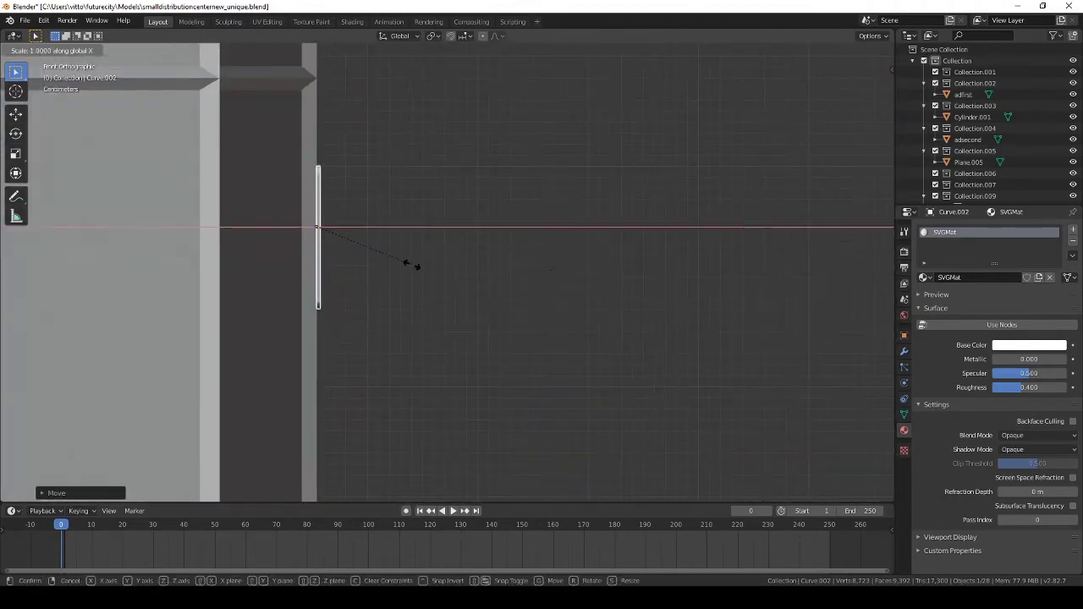
{"action": "left_click", "coordinate": [413, 265]}
{"action": "mouse_move", "coordinate": [412, 265]}
{"action": "middle_mouse_down"}
{"action": "mouse_move", "coordinate": [536, 257]}
{"action": "mouse_move", "coordinate": [649, 296]}
{"action": "mouse_move", "coordinate": [483, 342]}
{"action": "mouse_move", "coordinate": [501, 275]}
{"action": "middle_mouse_up"}
{"action": "key", "text": "ctrl+s"}
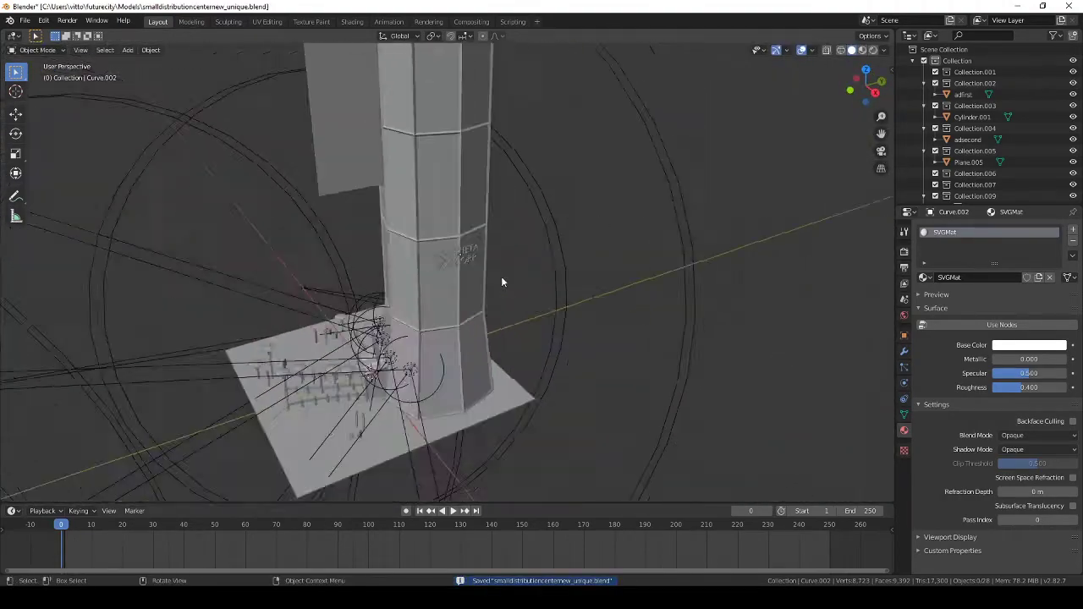
Duplicate the logo and rotate the copy -170° onto the tower's opposite side
{"action": "scroll", "coordinate": [501, 275], "scroll_direction": "up", "scroll_amount": 5}
{"action": "middle_click_drag", "start_coordinate": [534, 219], "coordinate": [396, 219]}
{"action": "scroll", "coordinate": [396, 220], "scroll_direction": "down", "scroll_amount": 6}
{"action": "middle_click_drag", "start_coordinate": [525, 269], "coordinate": [566, 255]}
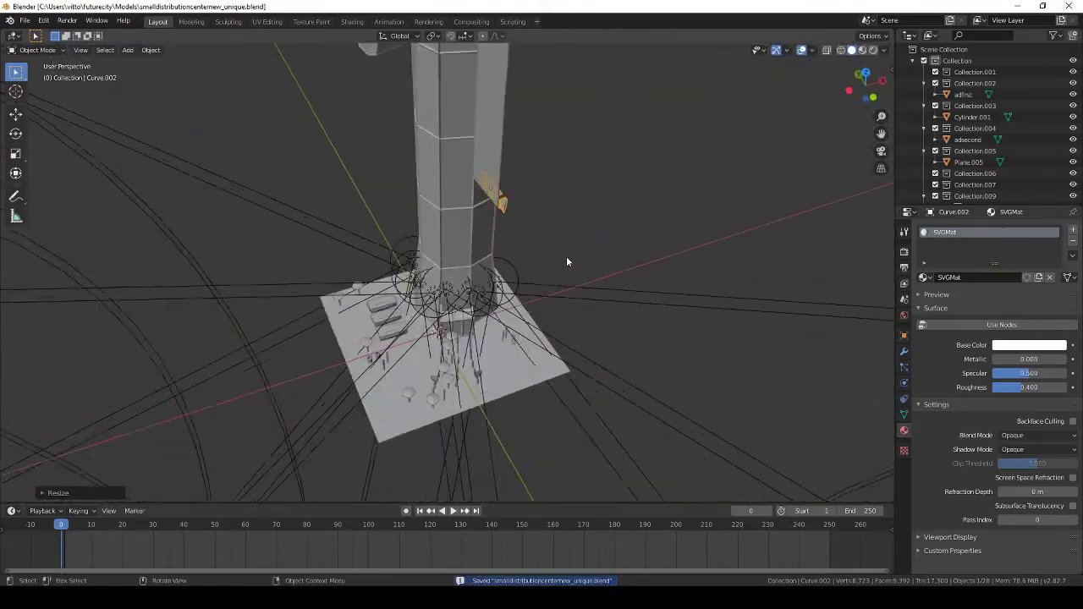
{"action": "key", "text": "KP_7"}
{"action": "key", "text": "shift+d"}
{"action": "key", "text": "r"}
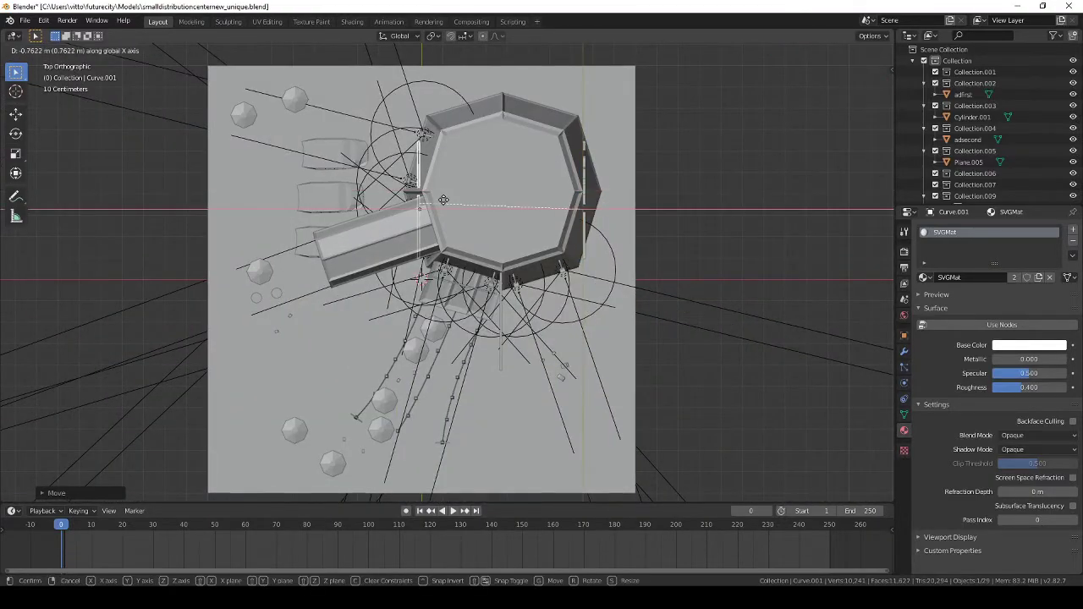
{"action": "left_click", "coordinate": [443, 199]}
{"action": "mouse_move", "coordinate": [444, 199]}
{"action": "middle_mouse_down"}
{"action": "mouse_move", "coordinate": [496, 226]}
{"action": "mouse_move", "coordinate": [644, 203]}
{"action": "mouse_move", "coordinate": [379, 191]}
{"action": "middle_mouse_up"}
Move the copied logo up the tower in front view and save the file
{"action": "scroll", "coordinate": [379, 192], "scroll_direction": "down", "scroll_amount": 4}
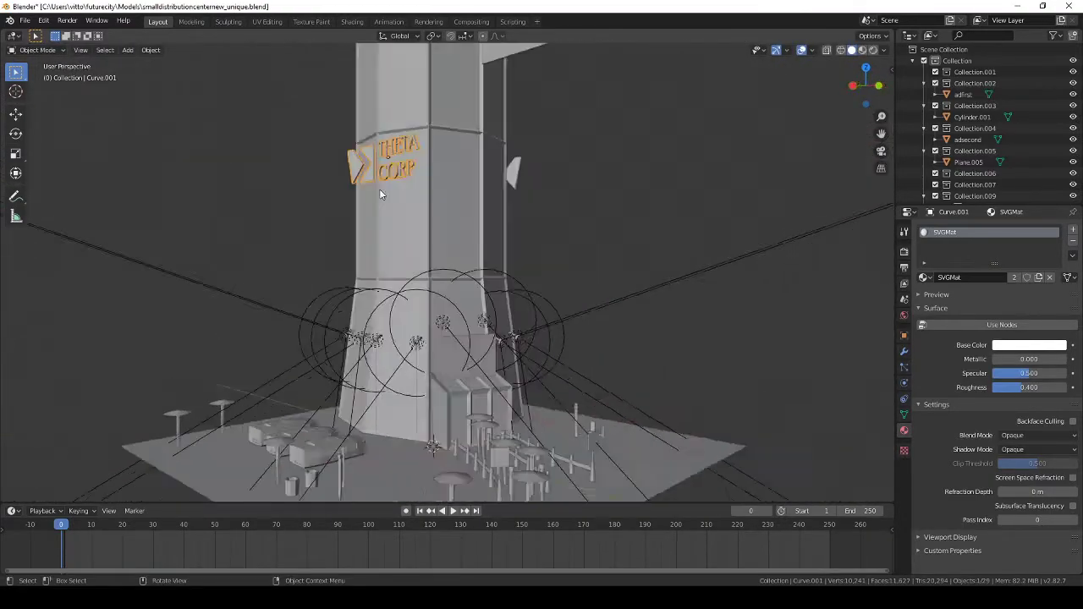
{"action": "key", "text": "KP_1"}
{"action": "scroll", "coordinate": [603, 250], "scroll_direction": "down", "scroll_amount": 5}
{"action": "mouse_move", "coordinate": [573, 273]}
{"action": "middle_mouse_down"}
{"action": "mouse_move", "coordinate": [603, 251]}
{"action": "mouse_move", "coordinate": [593, 226]}
{"action": "mouse_move", "coordinate": [401, 331]}
{"action": "middle_mouse_up"}
{"action": "scroll", "coordinate": [603, 251], "scroll_direction": "up", "scroll_amount": 3}
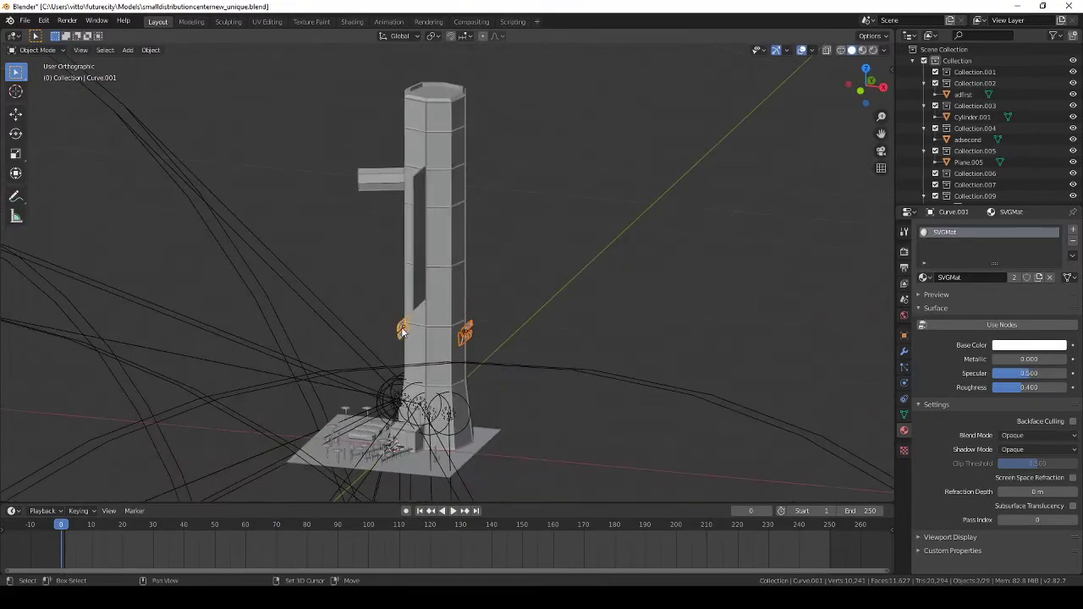
{"action": "left_click", "coordinate": [385, 138]}
{"action": "mouse_move", "coordinate": [385, 138]}
{"action": "middle_mouse_down"}
{"action": "mouse_move", "coordinate": [680, 215]}
{"action": "mouse_move", "coordinate": [554, 226]}
{"action": "mouse_move", "coordinate": [539, 213]}
{"action": "middle_mouse_up"}
{"action": "key", "text": "ctrl+s"}
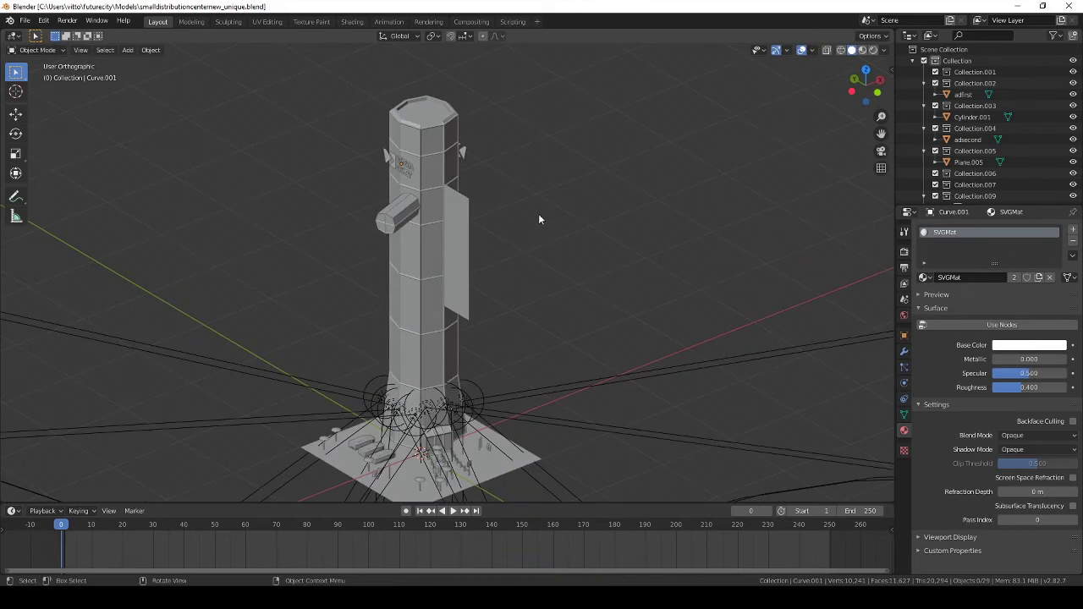
{"action": "key", "text": "ctrl+s"}
Select each logo copy on the tower and save the blend file again
{"action": "middle_click_drag", "start_coordinate": [525, 215], "coordinate": [396, 165]}
{"action": "left_click", "coordinate": [396, 165]}
{"action": "type", "text": "smalldistributioncenternew_sign"}
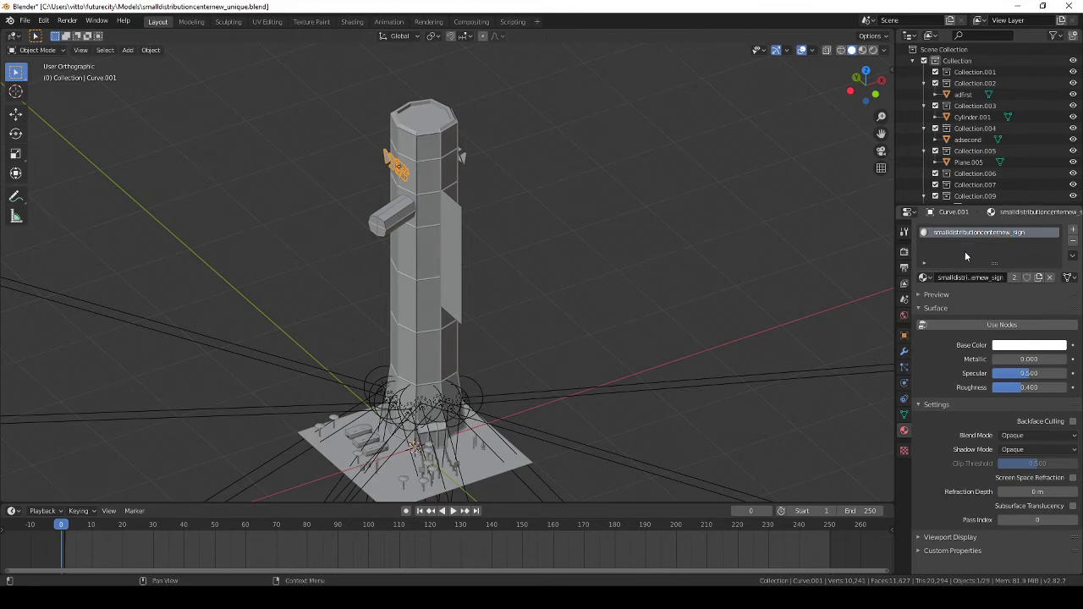
{"action": "key", "text": "ctrl+s"}
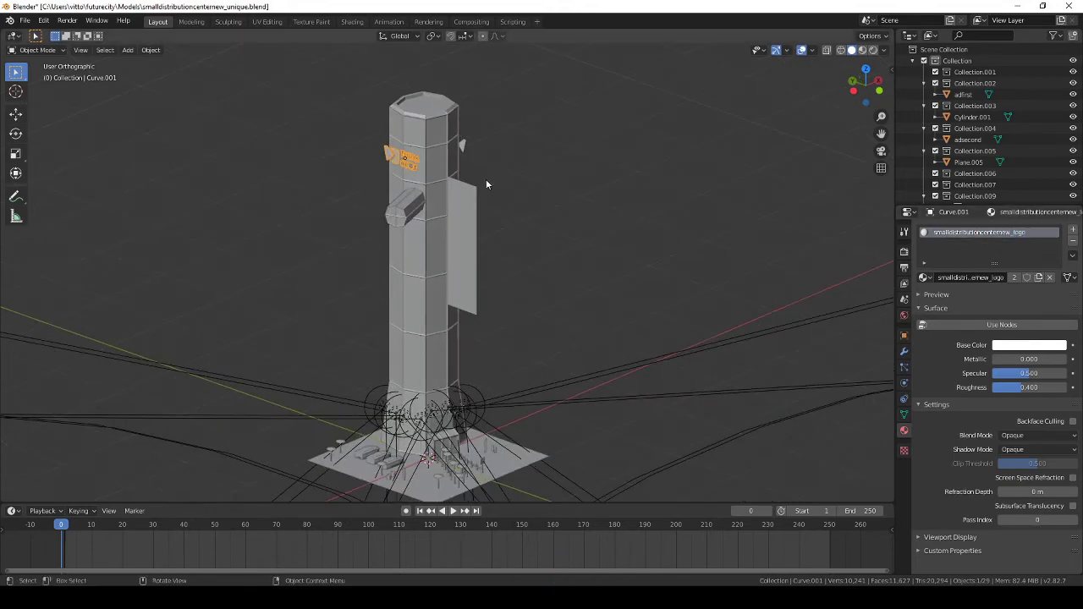
{"action": "scroll", "coordinate": [419, 157], "scroll_direction": "up", "scroll_amount": 5}
{"action": "scroll", "coordinate": [461, 226], "scroll_direction": "down", "scroll_amount": 5}
{"action": "middle_click_drag", "start_coordinate": [461, 226], "coordinate": [470, 268]}
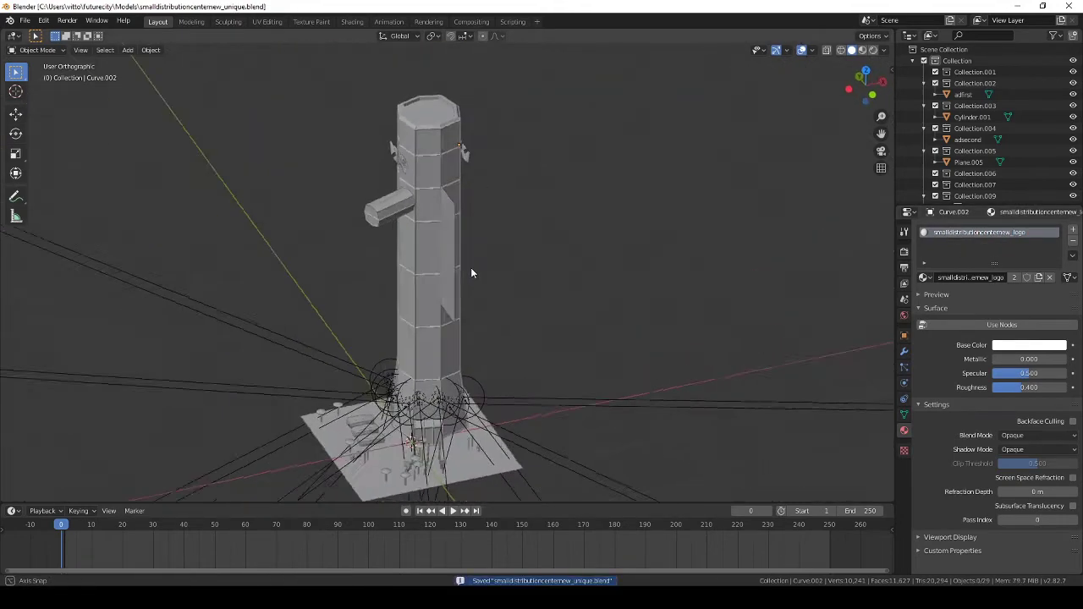
{"action": "left_click", "coordinate": [407, 155], "text": "shift"}
{"action": "left_click", "coordinate": [407, 155]}
{"action": "mouse_move", "coordinate": [407, 155]}
{"action": "middle_mouse_down"}
{"action": "mouse_move", "coordinate": [440, 195]}
{"action": "mouse_move", "coordinate": [425, 189]}
{"action": "middle_mouse_up"}
{"action": "scroll", "coordinate": [425, 189], "scroll_direction": "up", "scroll_amount": 3}
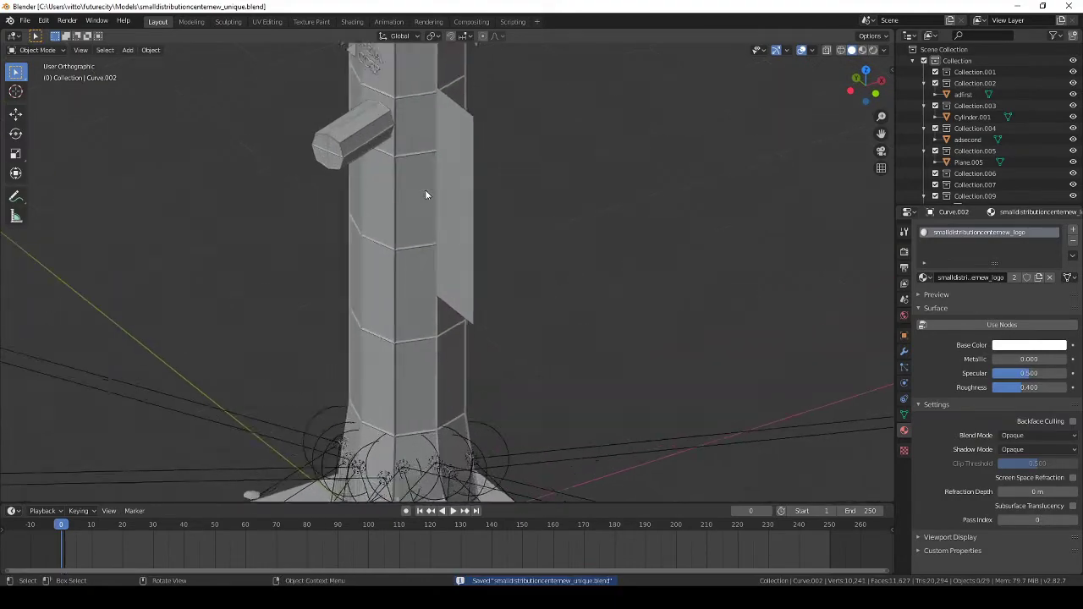
{"action": "scroll", "coordinate": [473, 179], "scroll_direction": "down", "scroll_amount": 3}
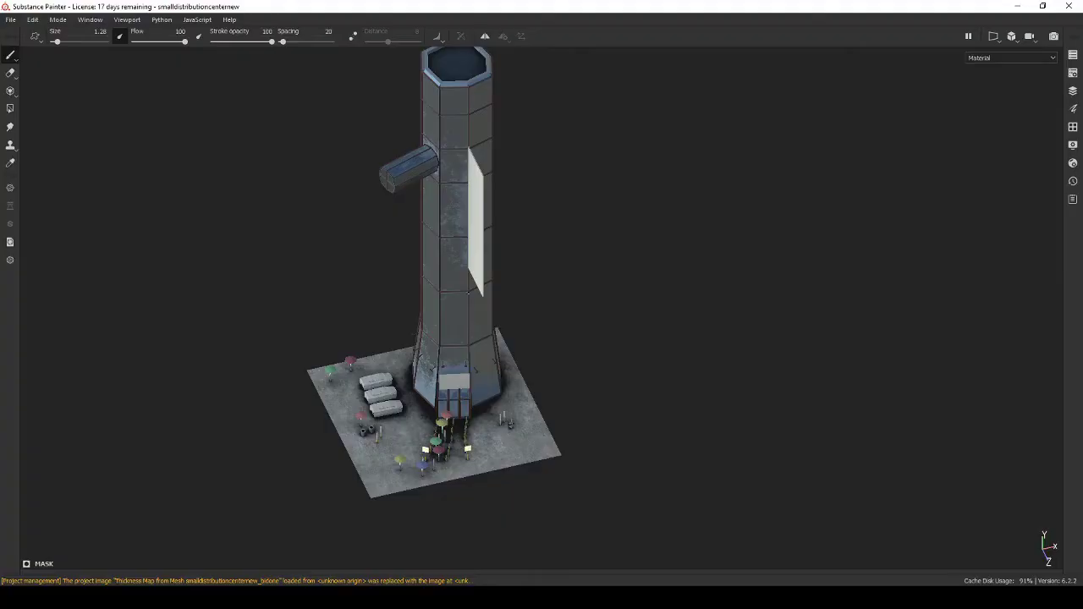
Add a fill layer with a black mask to the humantop texture set
{"action": "mouse_move", "coordinate": [550, 297]}
{"action": "left_mouse_down", "text": "alt"}
{"action": "mouse_move", "coordinate": [370, 288]}
{"action": "mouse_move", "coordinate": [508, 338]}
{"action": "mouse_move", "coordinate": [490, 271]}
{"action": "left_mouse_up", "text": "alt"}
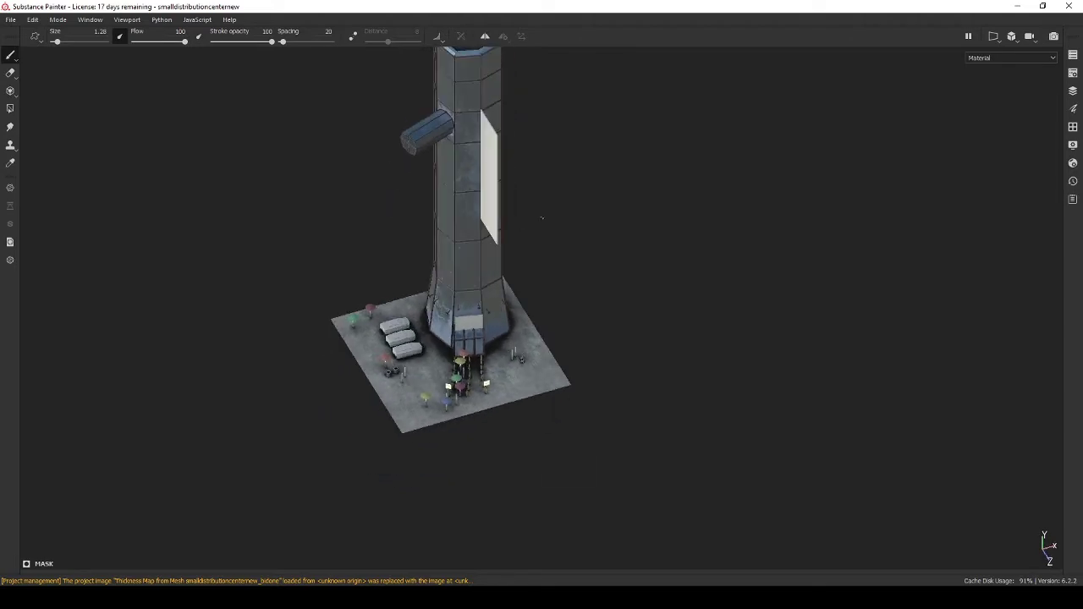
{"action": "scroll", "coordinate": [472, 263], "scroll_direction": "up", "scroll_amount": 5}
{"action": "scroll", "coordinate": [308, 189], "scroll_direction": "down", "scroll_amount": 5}
{"action": "scroll", "coordinate": [534, 234], "scroll_direction": "up", "scroll_amount": 3}
{"action": "key", "text": "Tab"}
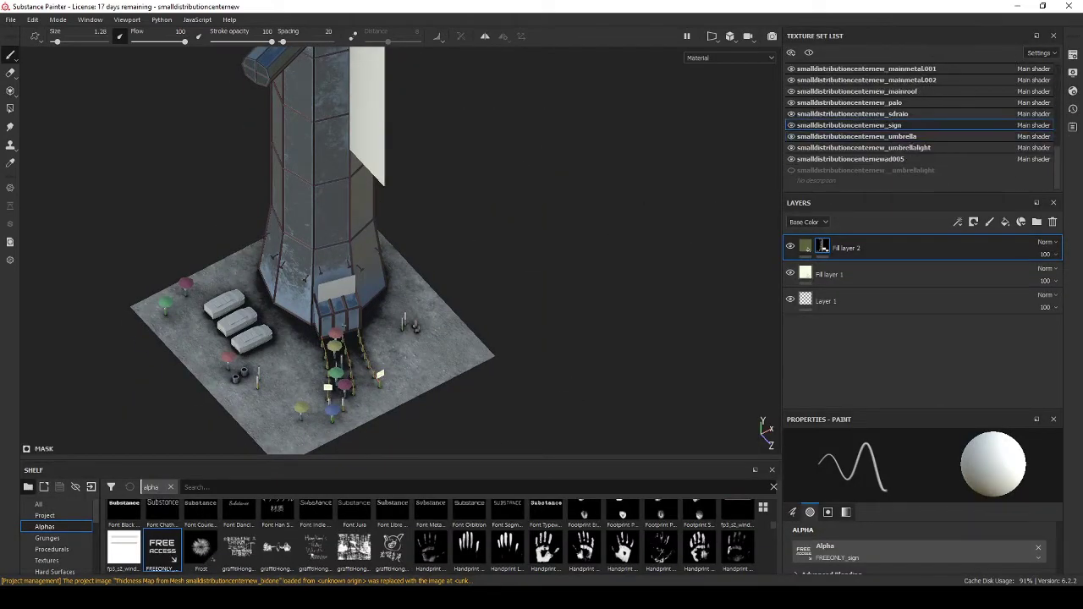
{"action": "left_click_drag", "start_coordinate": [397, 254], "coordinate": [474, 212], "text": "alt"}
{"action": "scroll", "coordinate": [474, 212], "scroll_direction": "up", "scroll_amount": 3}
{"action": "left_click", "coordinate": [920, 136]}
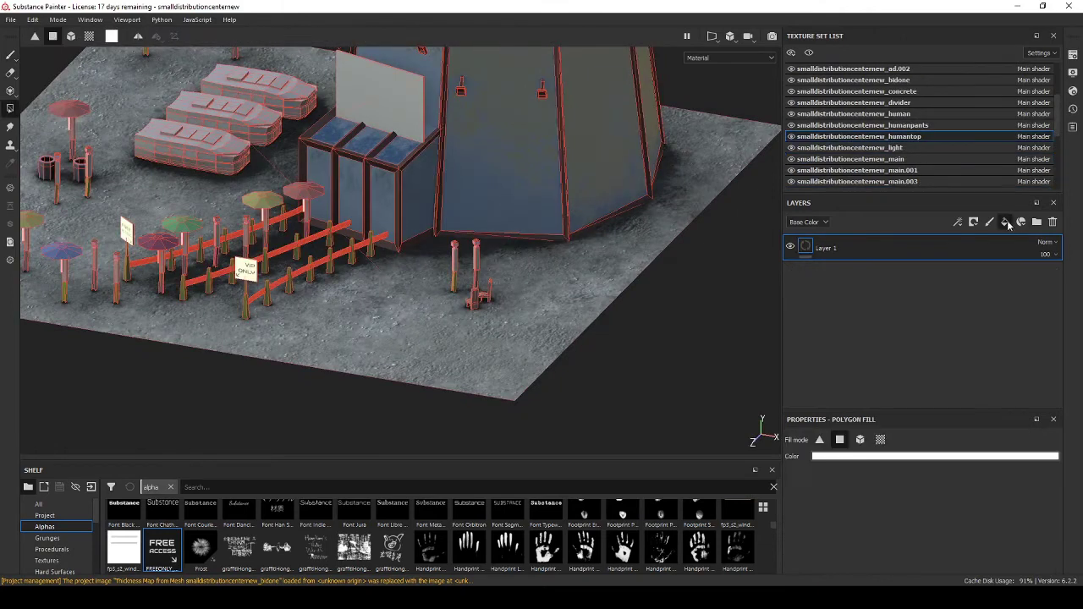
{"action": "left_click", "coordinate": [988, 525]}
{"action": "left_click", "coordinate": [902, 287]}
{"action": "right_click", "coordinate": [876, 248]}
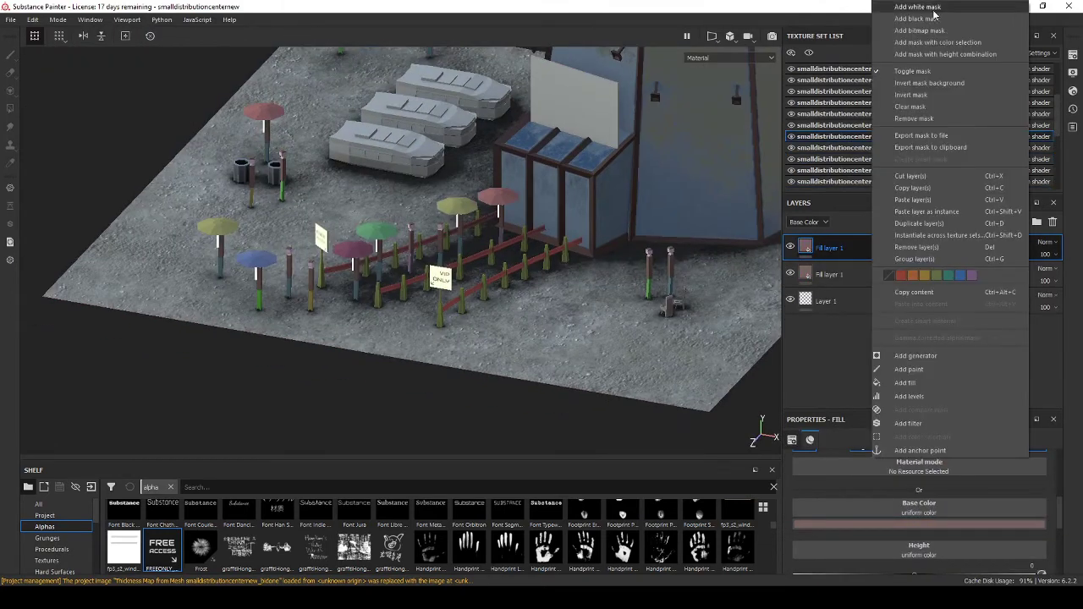
{"action": "left_click", "coordinate": [914, 203]}
Select the fill layer's mask and pick the Paint brush with the Square Rectangle alpha
{"action": "left_click", "coordinate": [822, 247]}
{"action": "key", "text": "1"}
{"action": "left_click", "coordinate": [830, 548]}
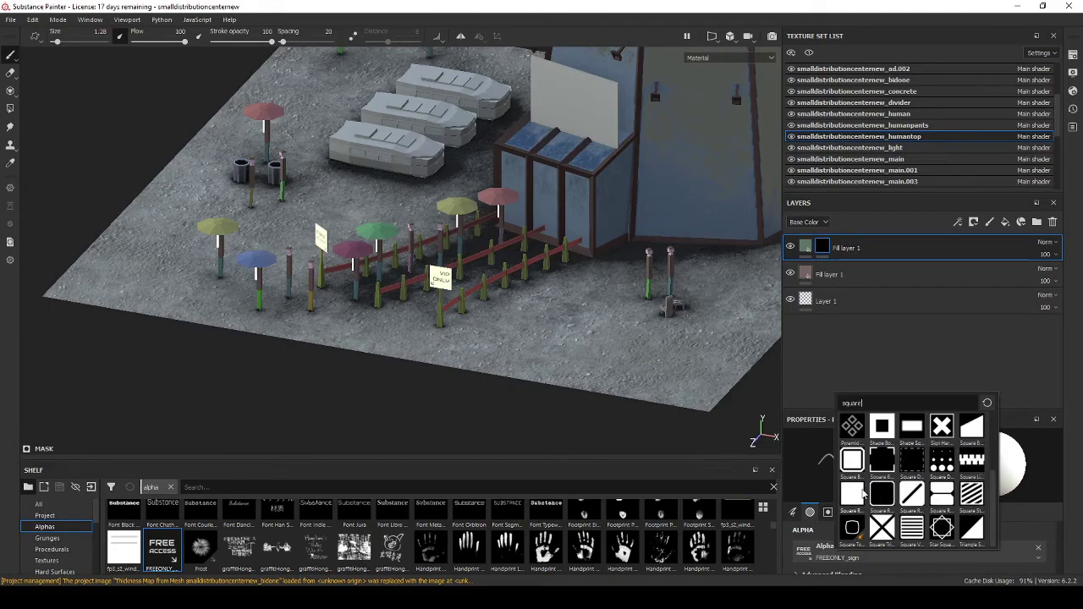
{"action": "left_click", "coordinate": [852, 494]}
{"action": "scroll", "coordinate": [643, 253], "scroll_direction": "up", "scroll_amount": 5}
{"action": "left_click_drag", "start_coordinate": [626, 241], "coordinate": [46, 311], "text": "alt"}
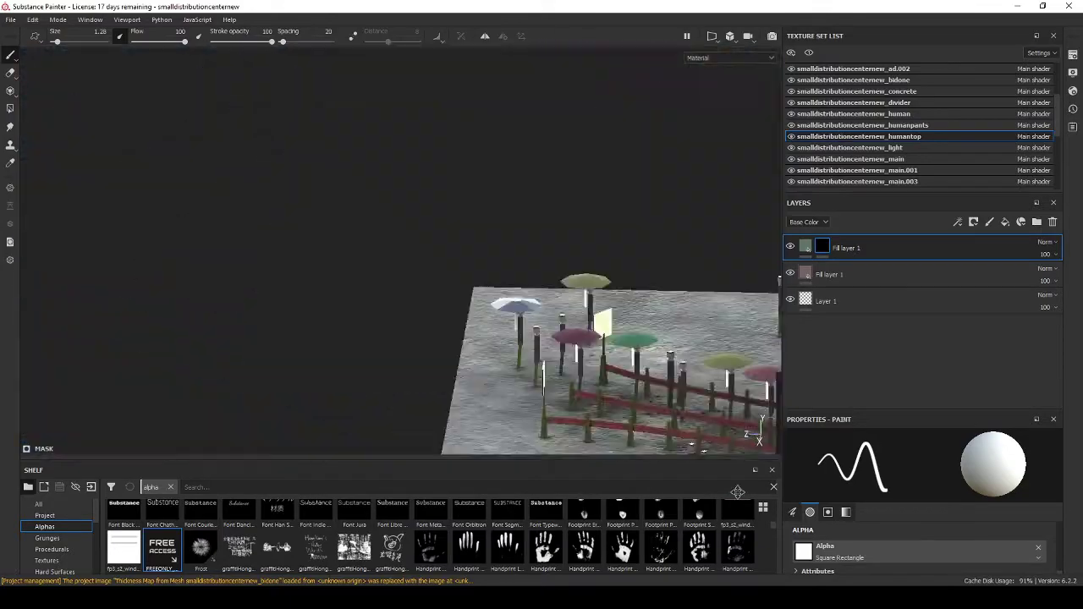
{"action": "mouse_move", "coordinate": [47, 312]}
{"action": "left_mouse_down", "text": "alt"}
{"action": "mouse_move", "coordinate": [559, 281]}
{"action": "mouse_move", "coordinate": [440, 140]}
{"action": "mouse_move", "coordinate": [853, 236]}
{"action": "mouse_move", "coordinate": [290, 295]}
{"action": "mouse_move", "coordinate": [399, 457]}
{"action": "left_mouse_up", "text": "alt"}
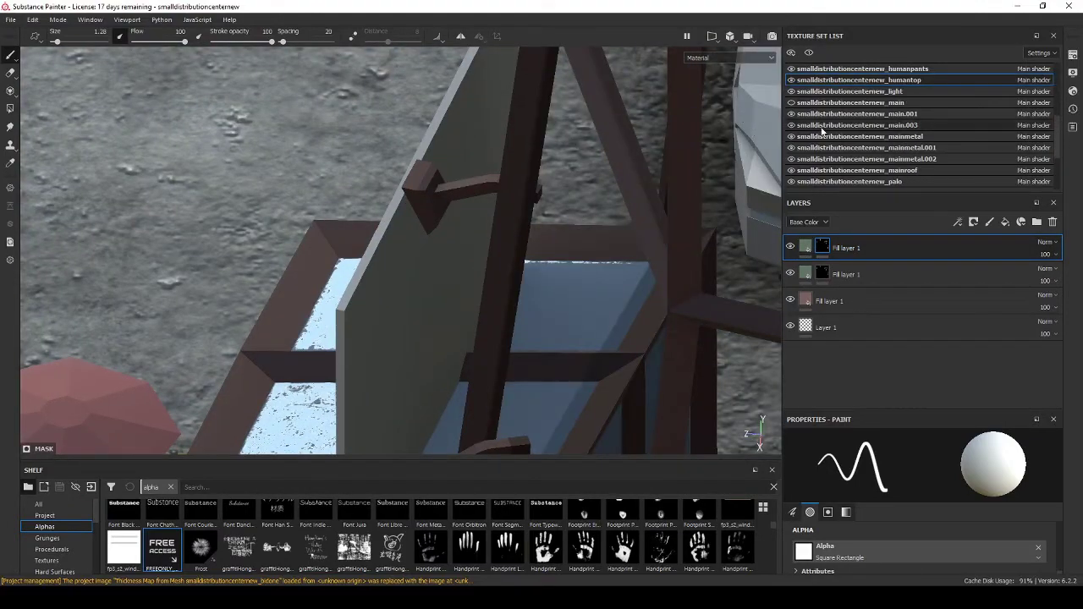
{"action": "mouse_move", "coordinate": [592, 254]}
{"action": "left_mouse_down", "text": "alt"}
{"action": "mouse_move", "coordinate": [408, 240]}
{"action": "mouse_move", "coordinate": [612, 212]}
{"action": "left_mouse_up", "text": "alt"}
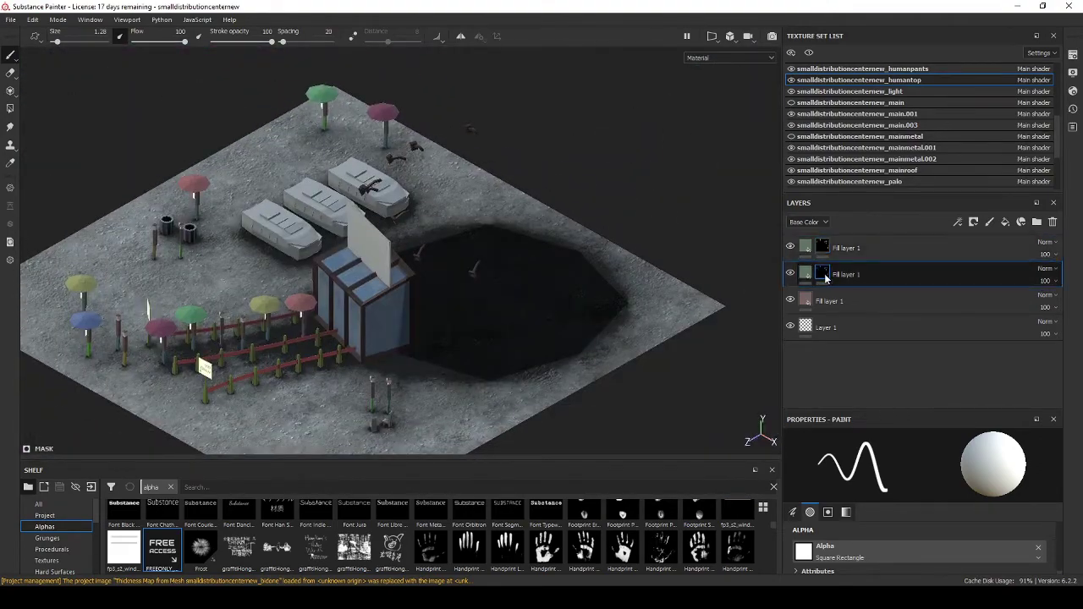
Select the top masked fill layer and set its Base Color to green
{"action": "right_click", "coordinate": [813, 248]}
{"action": "key", "text": "Escape"}
{"action": "scroll", "coordinate": [656, 319], "scroll_direction": "up", "scroll_amount": 5}
{"action": "mouse_move", "coordinate": [656, 319]}
{"action": "left_mouse_down", "text": "alt"}
{"action": "mouse_move", "coordinate": [592, 279]}
{"action": "mouse_move", "coordinate": [643, 254]}
{"action": "left_mouse_up", "text": "alt"}
{"action": "scroll", "coordinate": [684, 197], "scroll_direction": "down", "scroll_amount": 5}
{"action": "scroll", "coordinate": [684, 197], "scroll_direction": "down", "scroll_amount": 5}
{"action": "scroll", "coordinate": [684, 197], "scroll_direction": "up", "scroll_amount": 3}
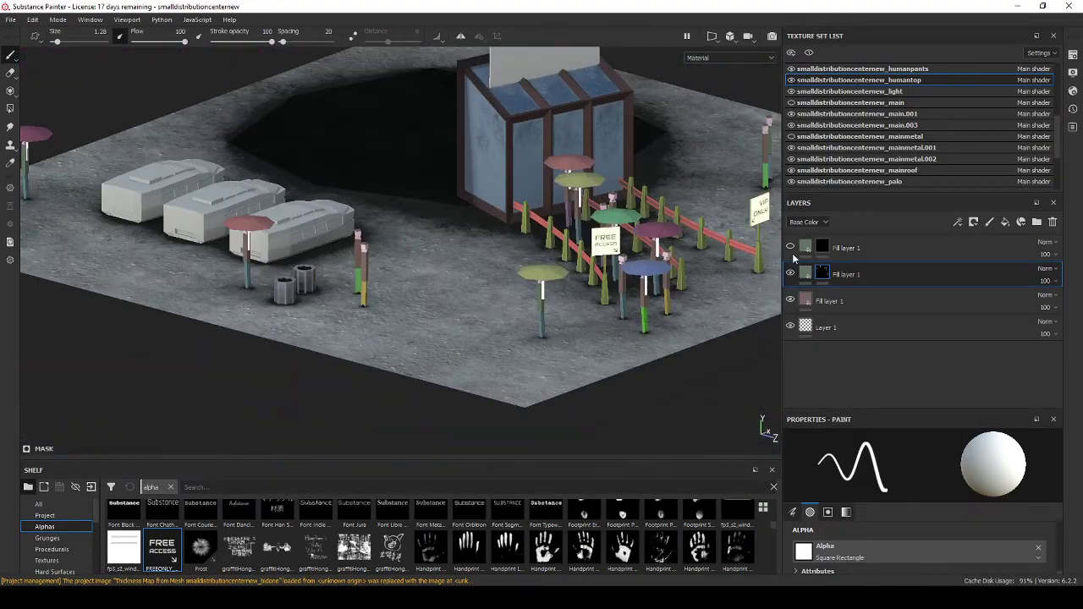
{"action": "left_click", "coordinate": [846, 247]}
{"action": "left_click", "coordinate": [918, 524]}
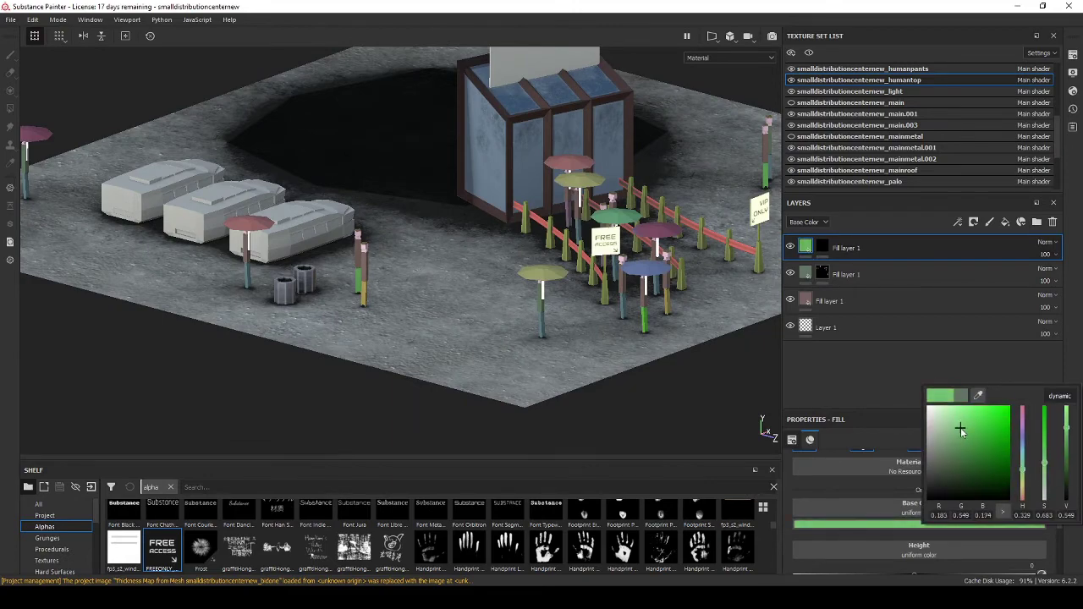
Change the top fill layer's Base Color on the humantop set to pink
{"action": "left_click", "coordinate": [822, 246]}
{"action": "scroll", "coordinate": [243, 241], "scroll_direction": "up", "scroll_amount": 5}
{"action": "mouse_move", "coordinate": [250, 323]}
{"action": "left_mouse_down", "text": "alt"}
{"action": "mouse_move", "coordinate": [423, 362]}
{"action": "mouse_move", "coordinate": [508, 338]}
{"action": "left_mouse_up", "text": "alt"}
{"action": "scroll", "coordinate": [466, 443], "scroll_direction": "down", "scroll_amount": 5}
{"action": "left_click_drag", "start_coordinate": [467, 443], "coordinate": [592, 381], "text": "alt"}
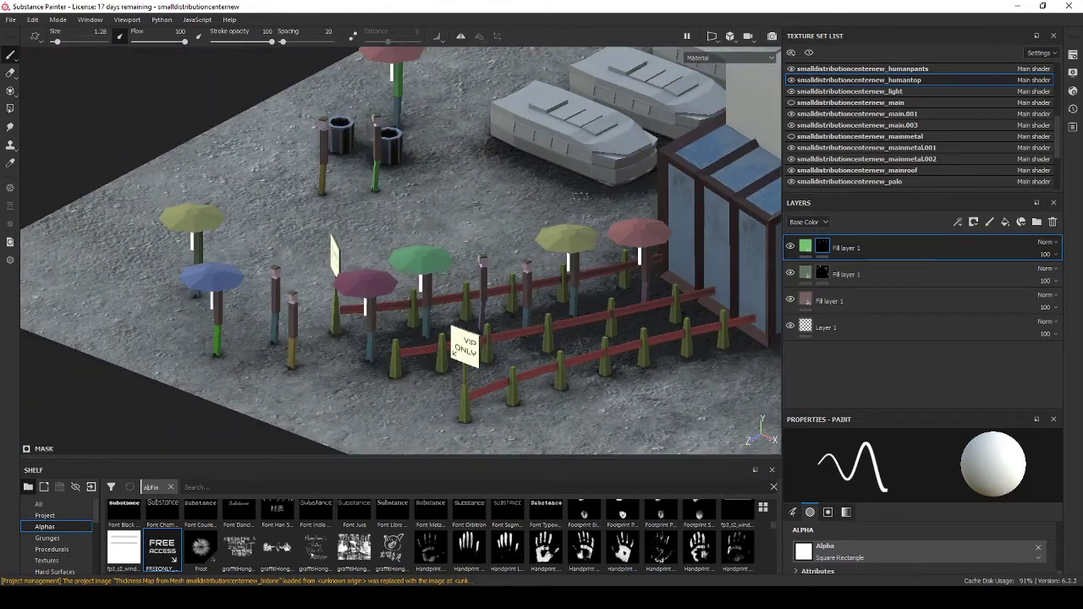
{"action": "left_click", "coordinate": [846, 247]}
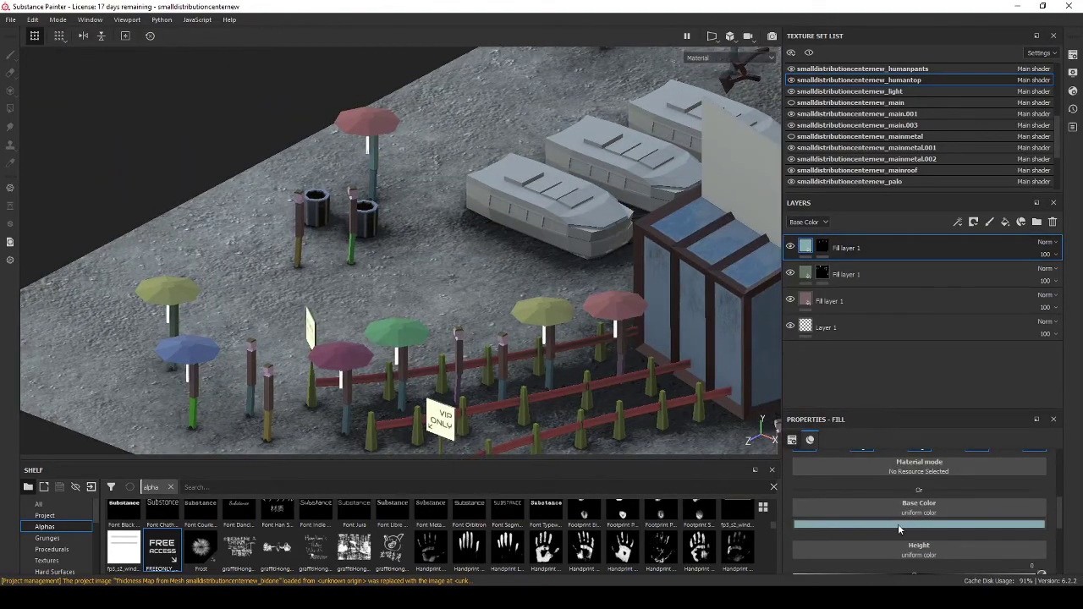
{"action": "scroll", "coordinate": [511, 296], "scroll_direction": "down", "scroll_amount": 5}
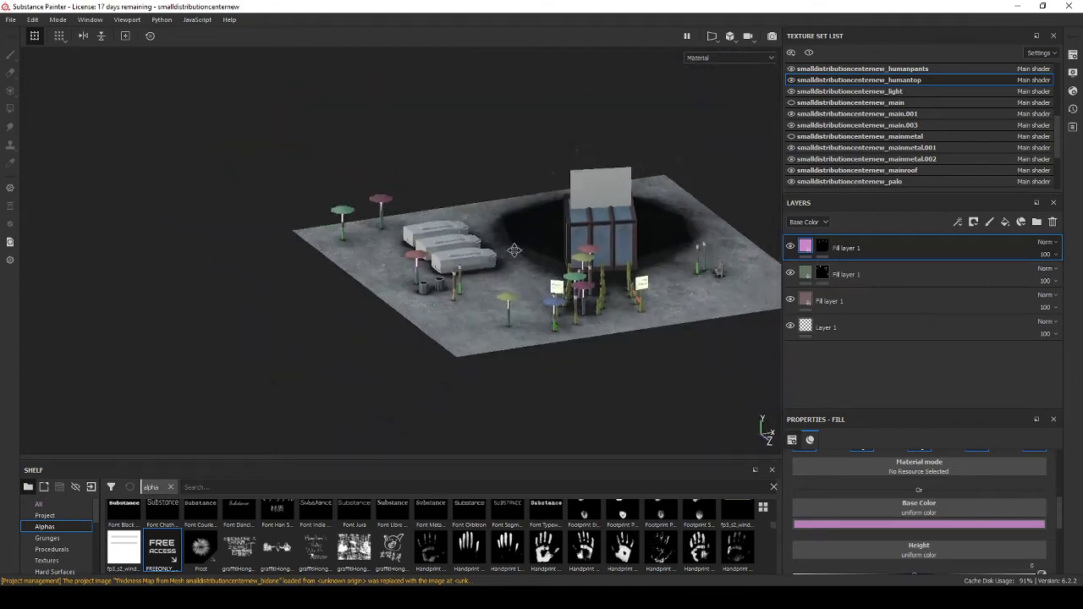
{"action": "mouse_move", "coordinate": [510, 297]}
{"action": "left_mouse_down", "text": "alt"}
{"action": "mouse_move", "coordinate": [550, 279]}
{"action": "mouse_move", "coordinate": [511, 327]}
{"action": "left_mouse_up", "text": "alt"}
{"action": "scroll", "coordinate": [510, 296], "scroll_direction": "up", "scroll_amount": 3}
{"action": "scroll", "coordinate": [510, 296], "scroll_direction": "down", "scroll_amount": 4}
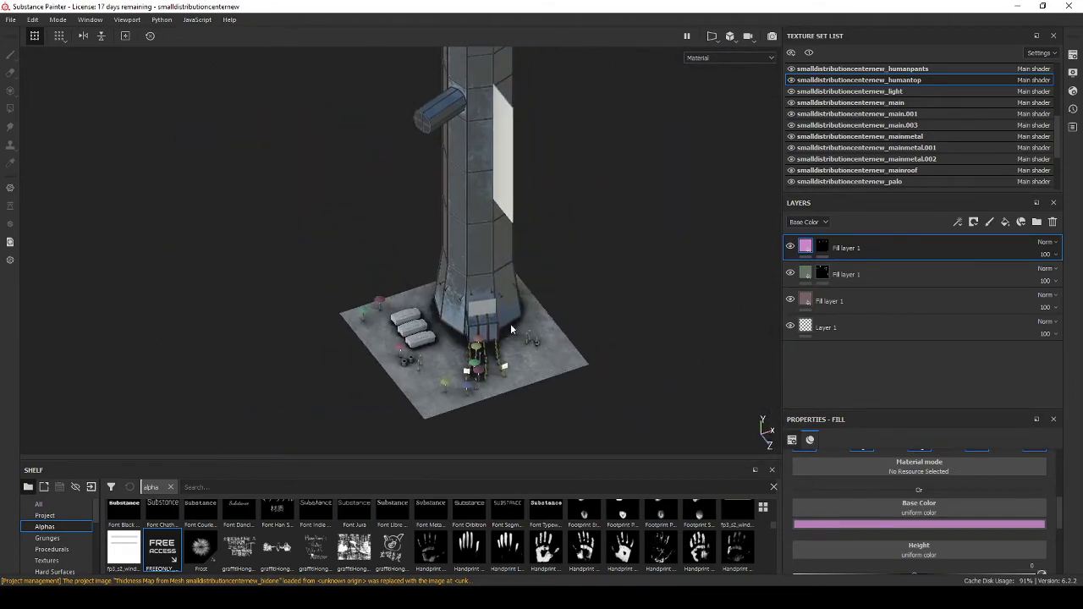
Hide the side panels and open the Export Textures settings
{"action": "key", "text": "Tab"}
{"action": "scroll", "coordinate": [457, 248], "scroll_direction": "up", "scroll_amount": 5}
{"action": "scroll", "coordinate": [492, 217], "scroll_direction": "down", "scroll_amount": 5}
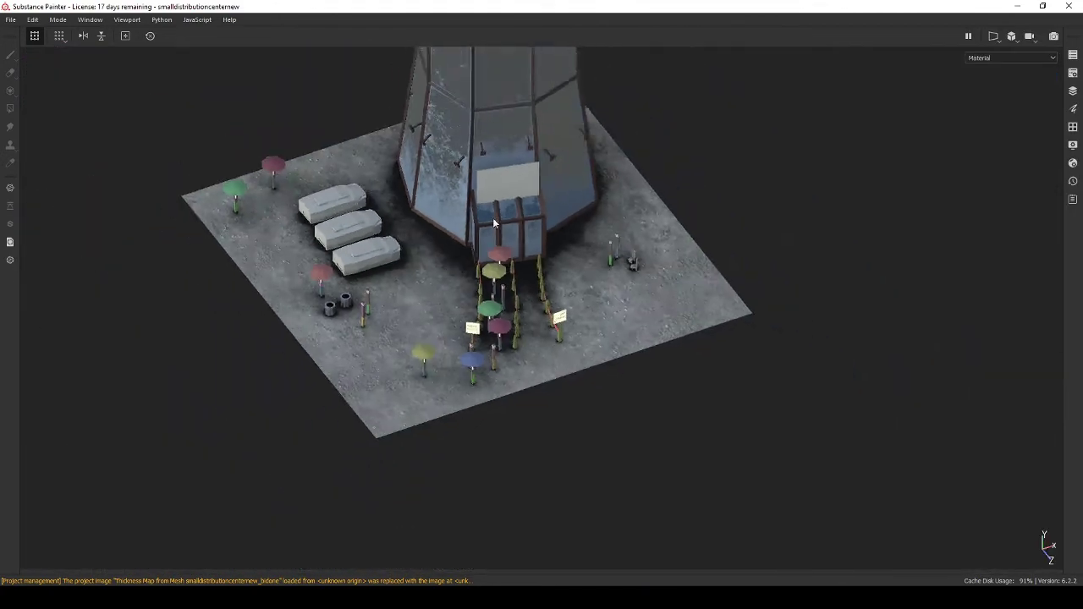
{"action": "scroll", "coordinate": [440, 314], "scroll_direction": "down", "scroll_amount": 3}
{"action": "left_click", "coordinate": [11, 19]}
{"action": "left_click", "coordinate": [34, 219]}
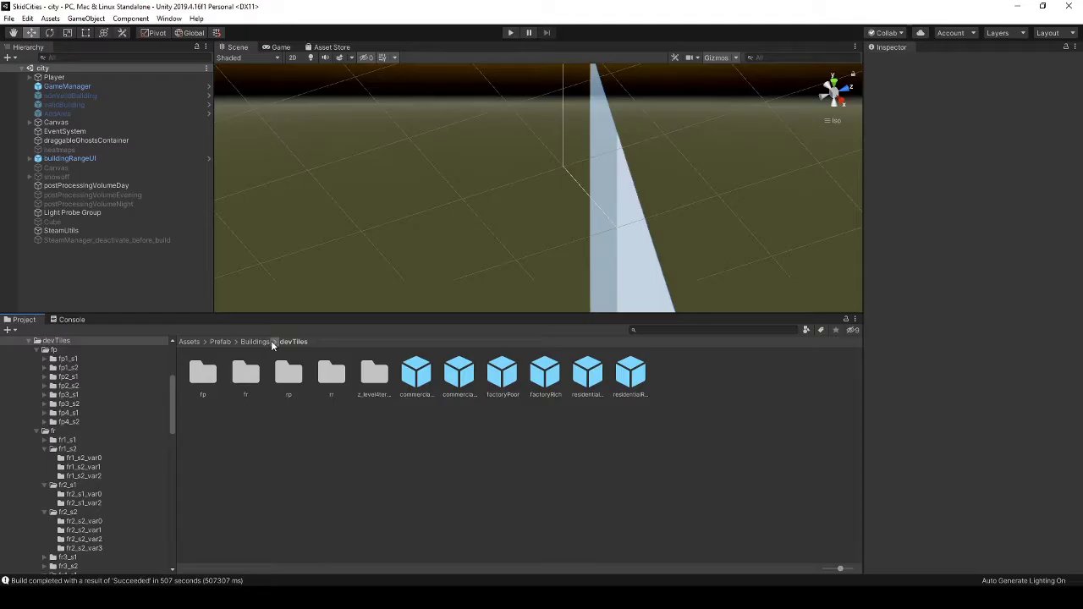
Extract the materials of the smalldistributioncenternew model in services/androids_small_distribution_center
{"action": "double_click", "coordinate": [378, 377]}
{"action": "left_click", "coordinate": [295, 382]}
{"action": "double_click", "coordinate": [294, 373]}
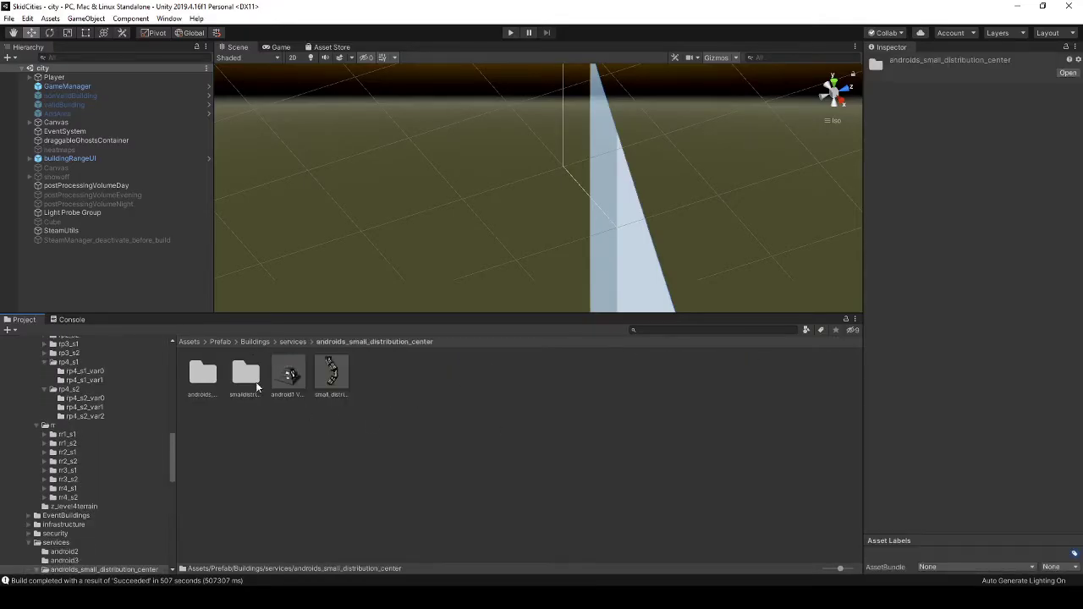
{"action": "left_click", "coordinate": [245, 377]}
{"action": "double_click", "coordinate": [245, 377]}
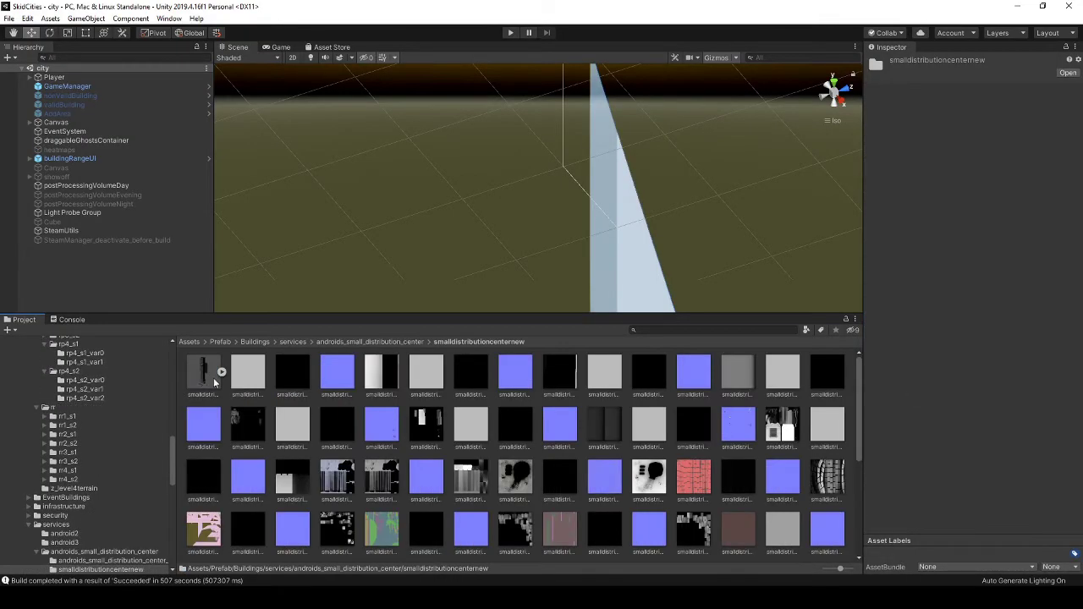
{"action": "left_click", "coordinate": [212, 373]}
{"action": "left_click", "coordinate": [1012, 153]}
{"action": "left_click", "coordinate": [437, 310]}
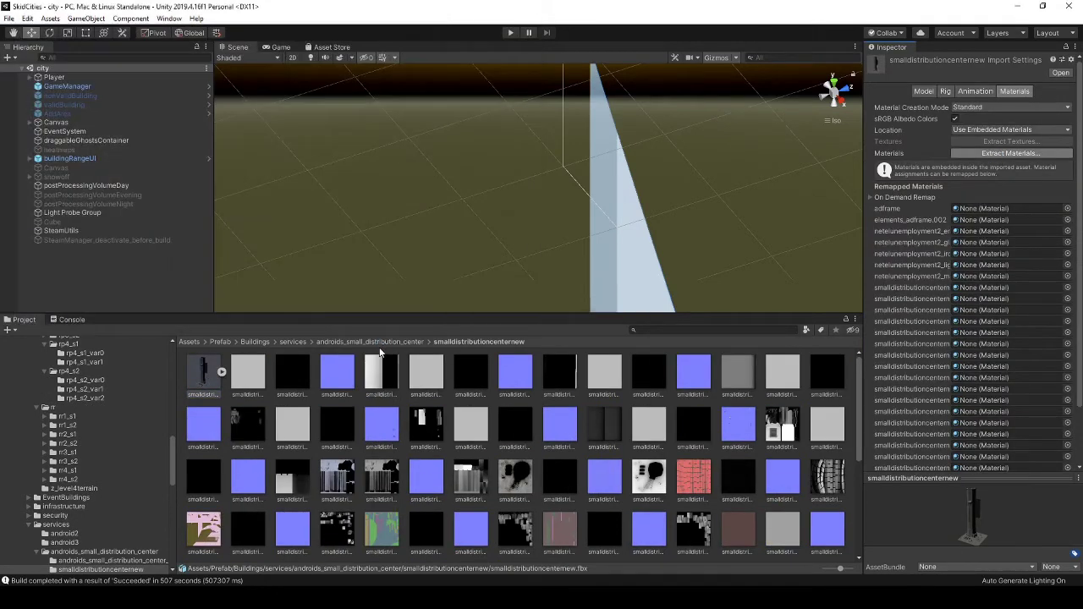
Place the tower in the scene and pair its Tile Model path to the services location
{"action": "left_click_drag", "start_coordinate": [516, 372], "coordinate": [230, 289]}
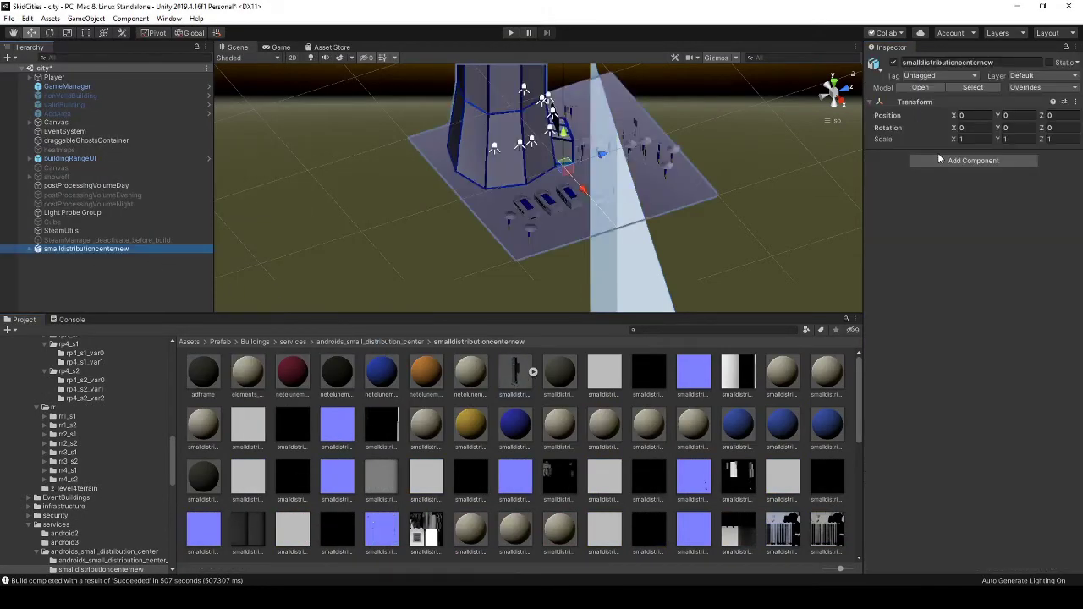
{"action": "key", "text": "ctrl+a"}
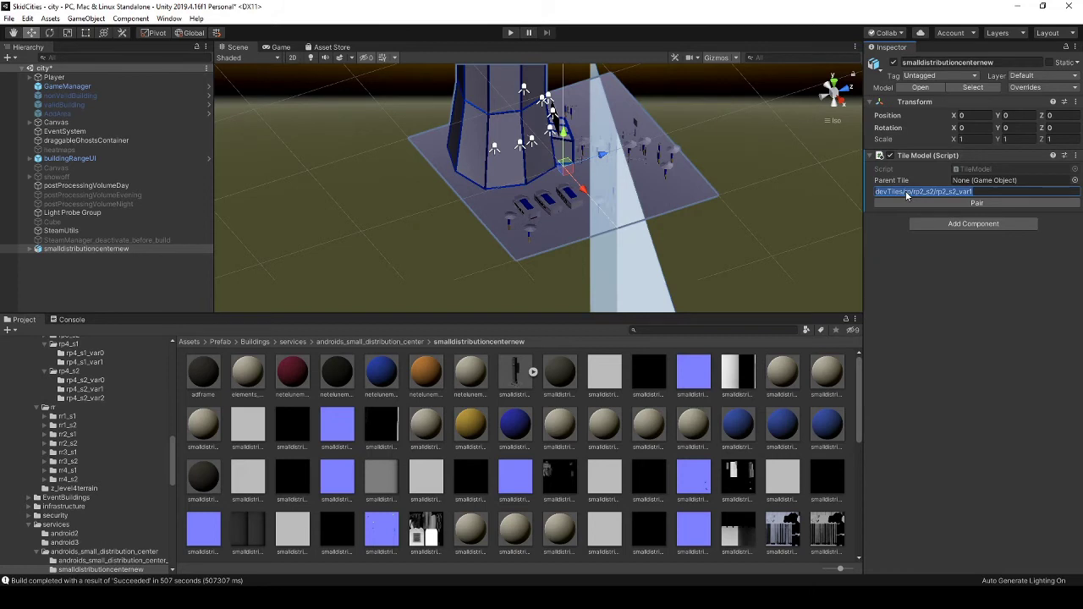
{"action": "type", "text": "servo"}
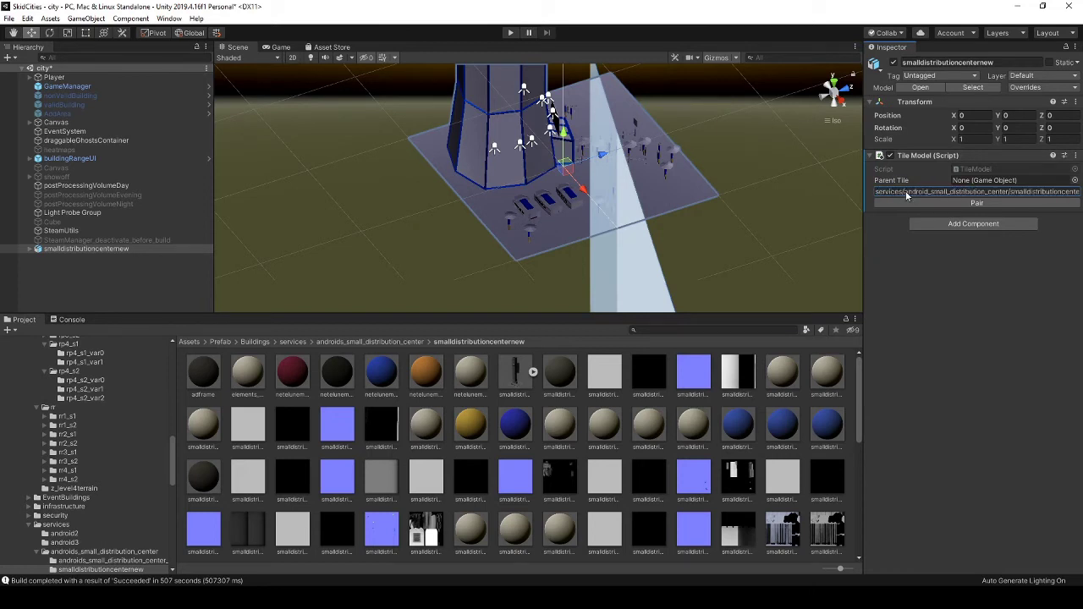
{"action": "left_click", "coordinate": [917, 204]}
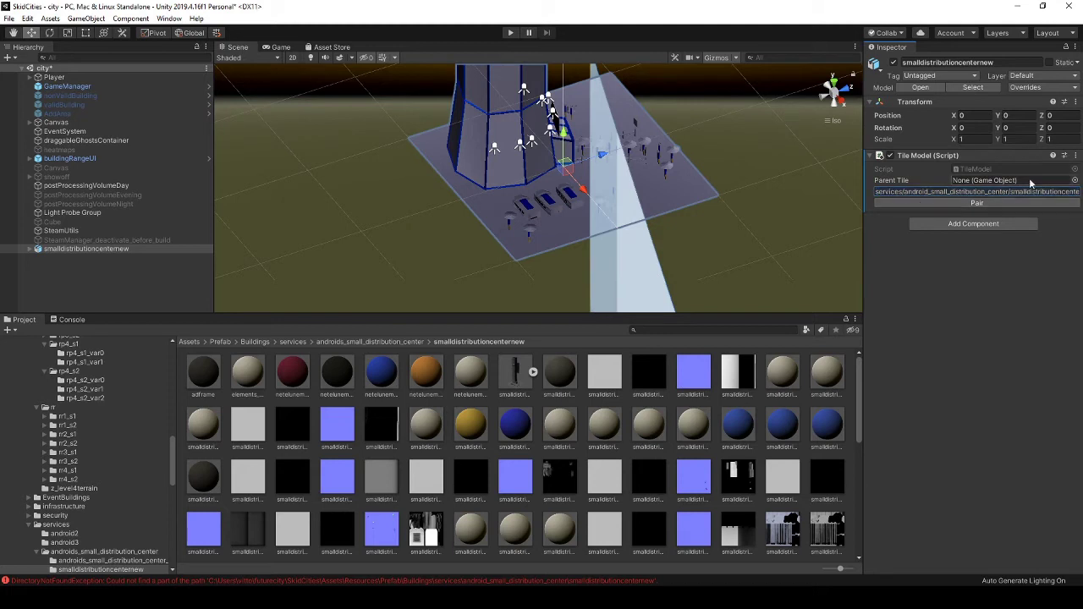
Start the game, zone two strips of tiles by the tower, and build a road
{"action": "key", "text": "ctrl+p"}
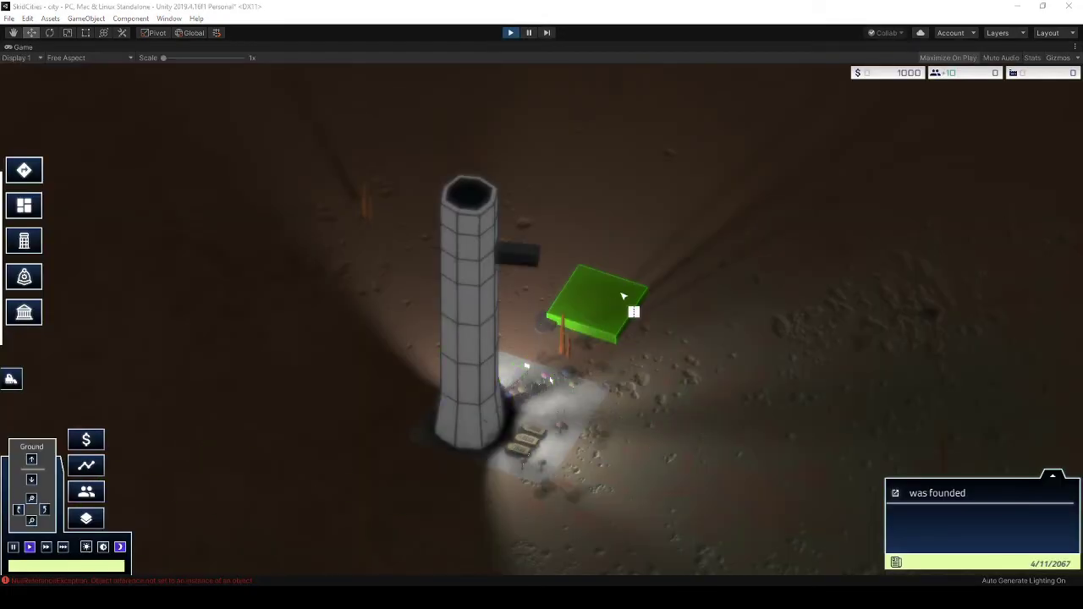
{"action": "left_click_drag", "start_coordinate": [634, 310], "coordinate": [863, 370]}
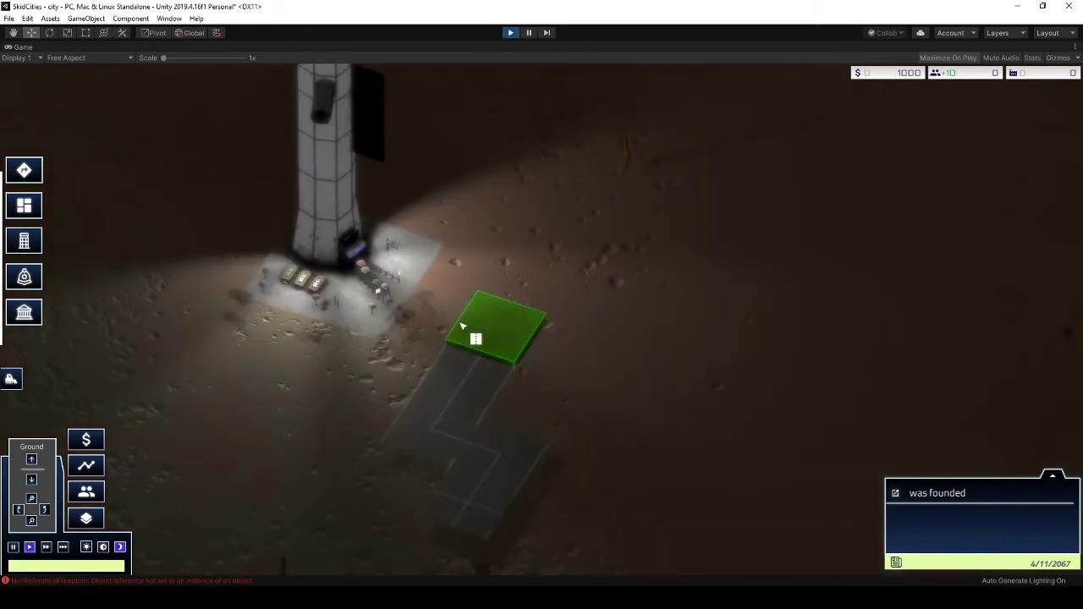
{"action": "key", "text": "a"}
{"action": "key", "text": "a"}
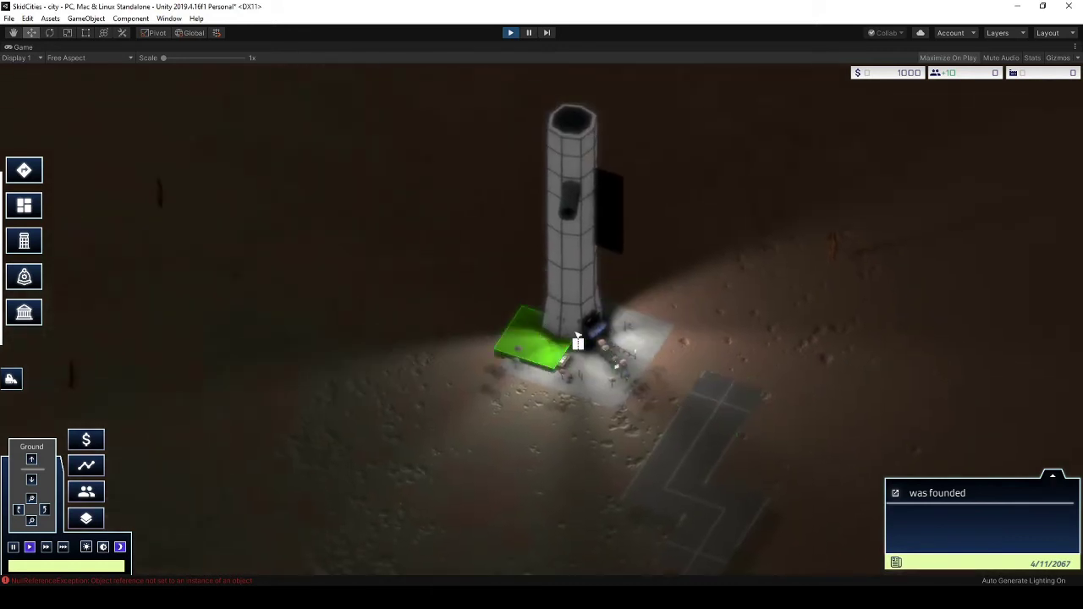
{"action": "left_click_drag", "start_coordinate": [672, 317], "coordinate": [750, 212]}
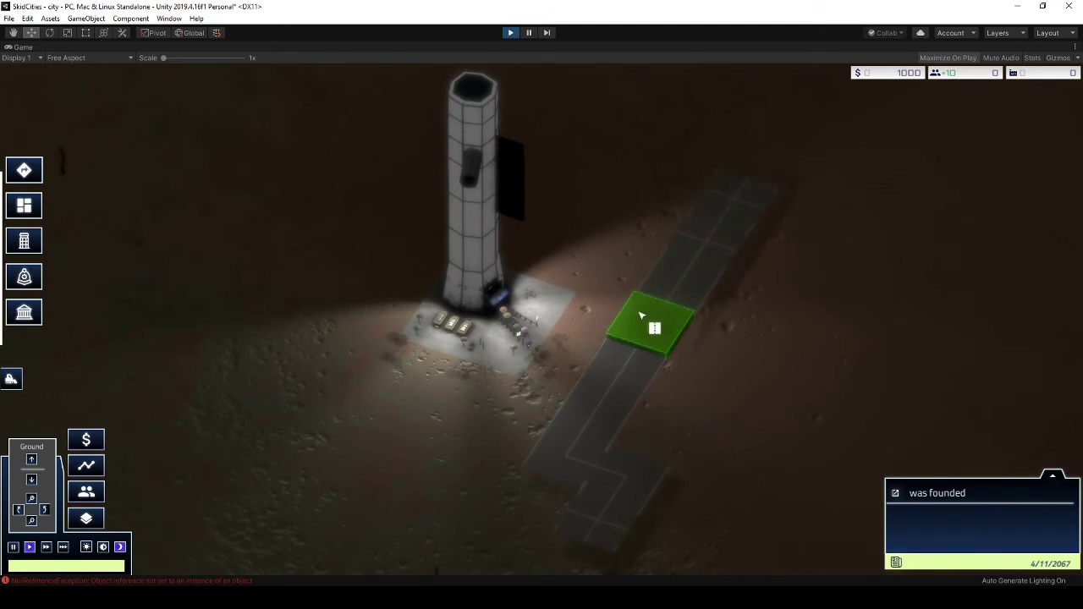
{"action": "key", "text": "d"}
{"action": "scroll", "coordinate": [609, 322], "scroll_direction": "down", "scroll_amount": 2}
{"action": "scroll", "coordinate": [598, 339], "scroll_direction": "up", "scroll_amount": 2}
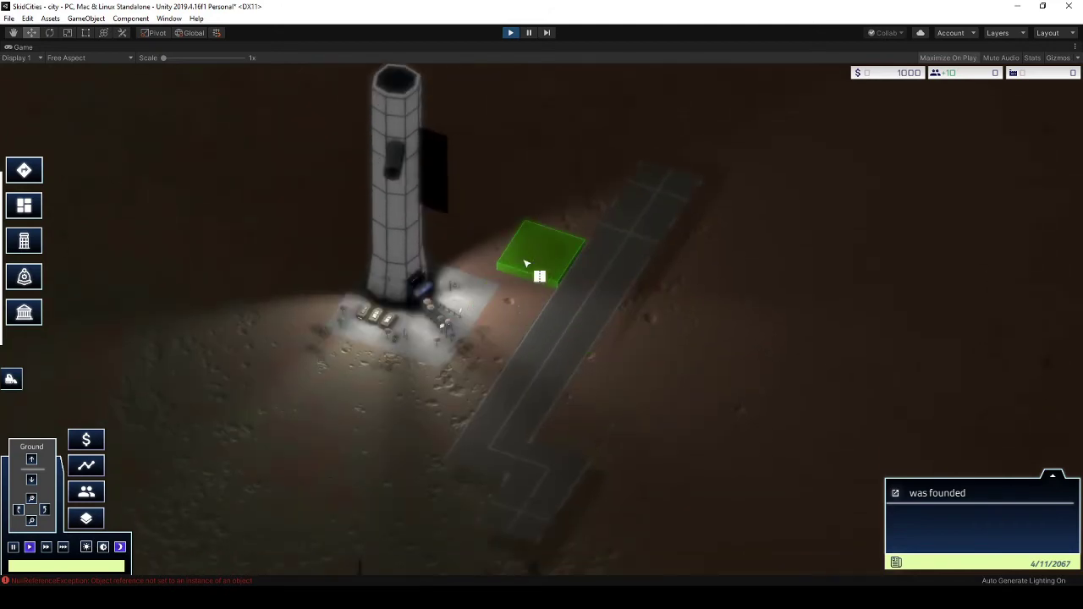
{"action": "left_click", "coordinate": [510, 33]}
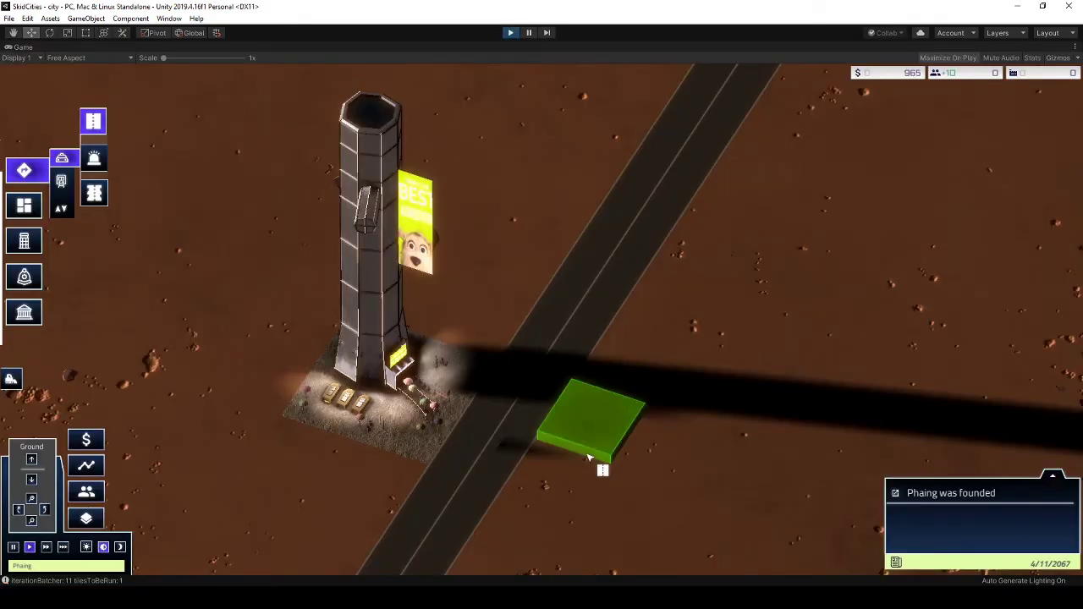
Cycle the city through night, day and rain twice to view the textured tower
{"action": "left_click", "coordinate": [122, 547]}
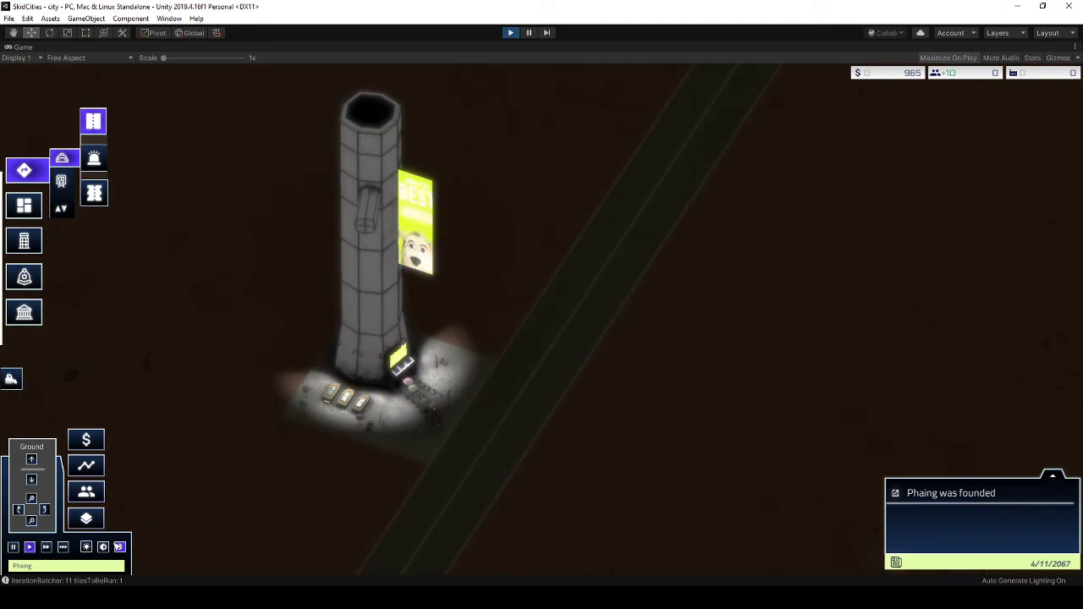
{"action": "left_click", "coordinate": [103, 547]}
{"action": "left_click", "coordinate": [86, 547]}
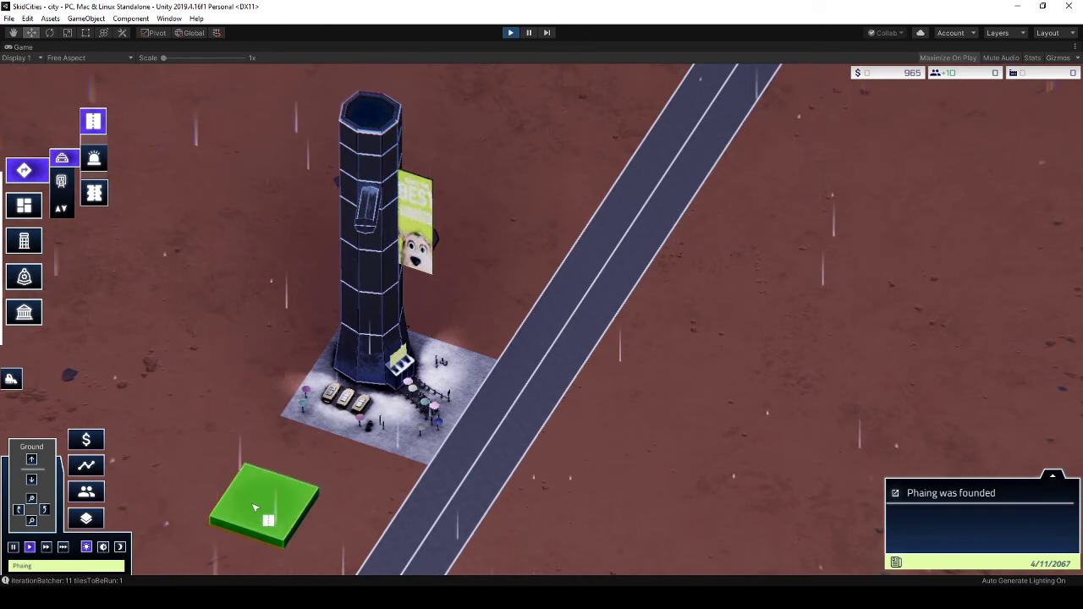
{"action": "scroll", "coordinate": [299, 472], "scroll_direction": "down", "scroll_amount": 1}
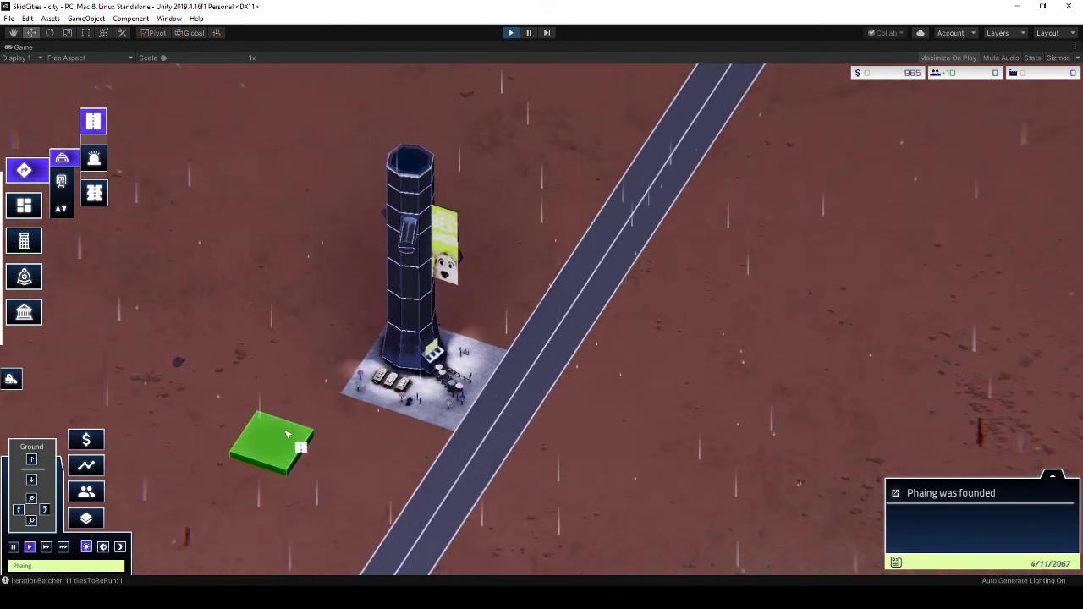
{"action": "left_click", "coordinate": [120, 547]}
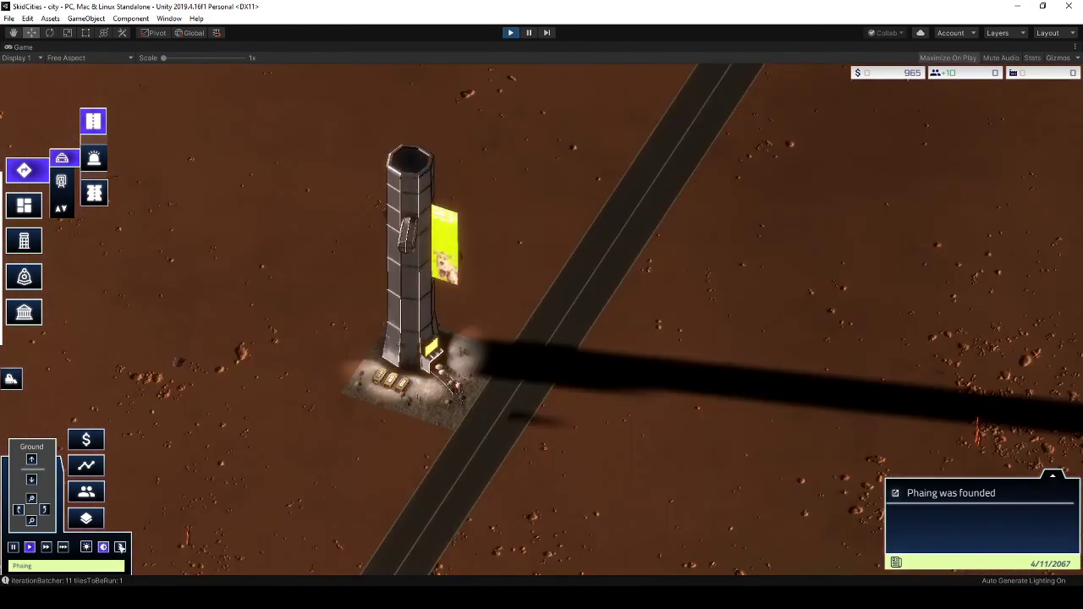
{"action": "left_click", "coordinate": [104, 547]}
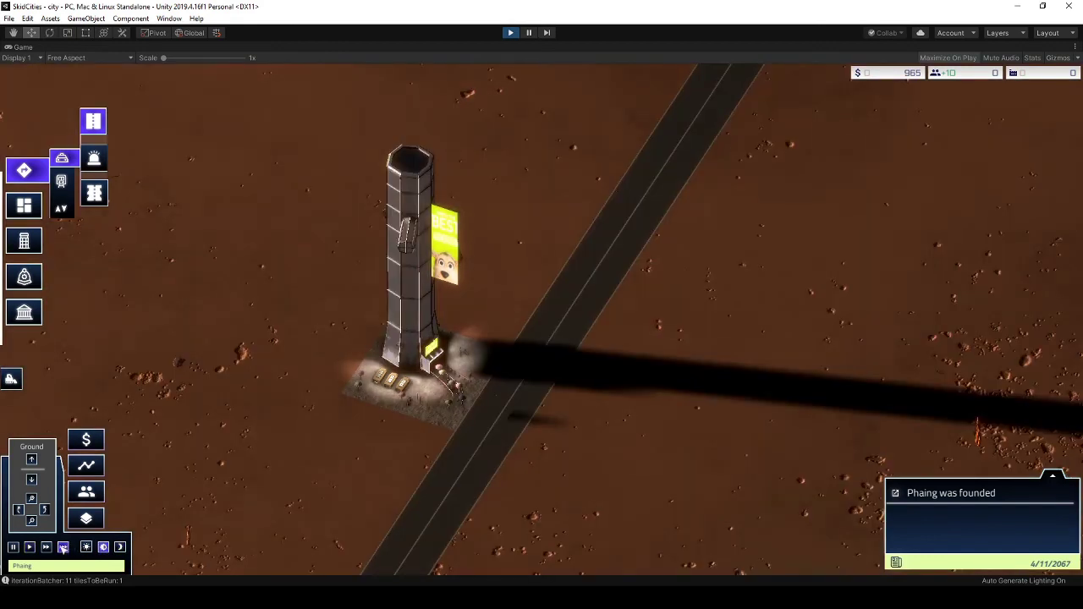
{"action": "left_click", "coordinate": [86, 547]}
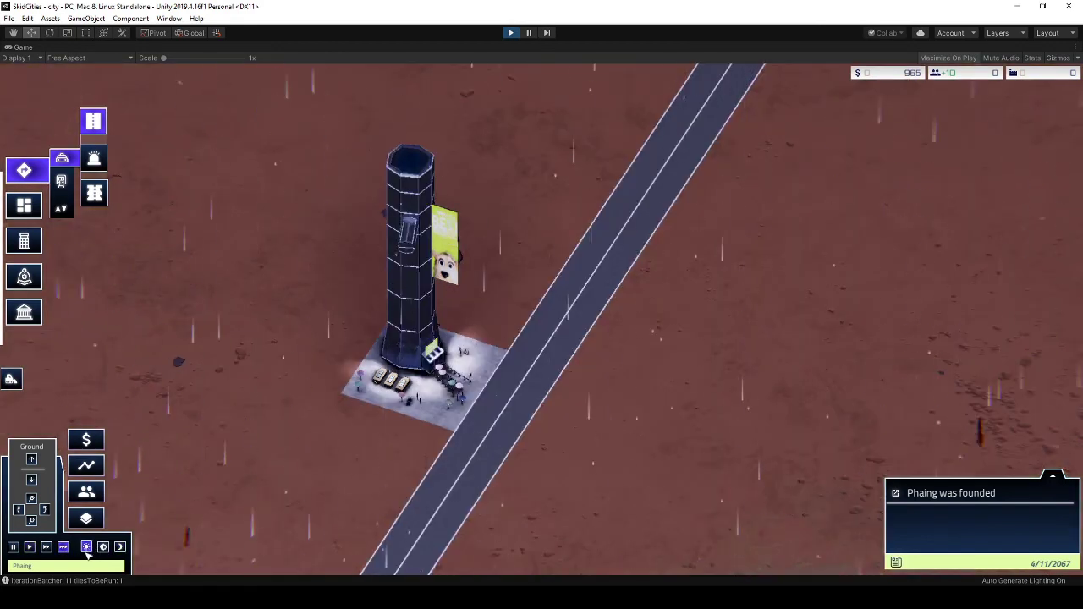